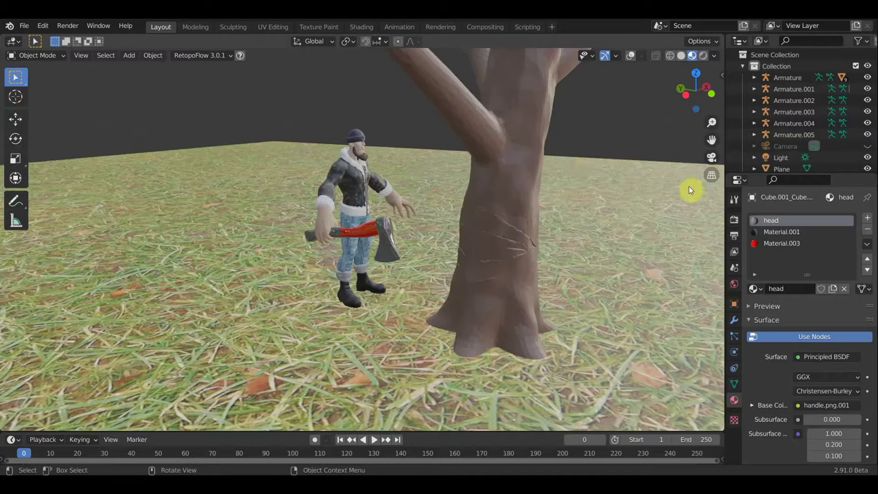
Step: Orbit around the lumberjack and tree, then hide the grass ground Plane
{"action": "mouse_move", "coordinate": [621, 222]}
{"action": "middle_mouse_down"}
{"action": "mouse_move", "coordinate": [482, 243]}
{"action": "mouse_move", "coordinate": [682, 253]}
{"action": "mouse_move", "coordinate": [16, 258]}
{"action": "mouse_move", "coordinate": [793, 251]}
{"action": "middle_mouse_up"}
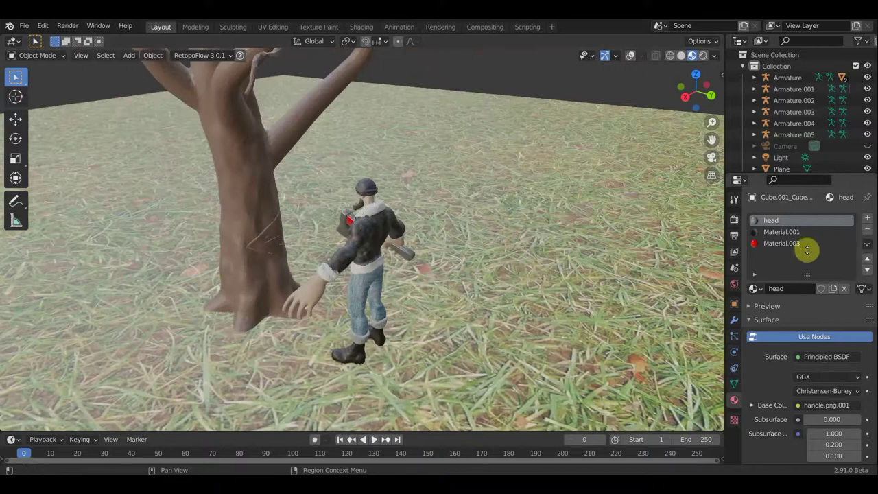
{"action": "mouse_move", "coordinate": [603, 255]}
{"action": "middle_mouse_down"}
{"action": "mouse_move", "coordinate": [609, 249]}
{"action": "mouse_move", "coordinate": [554, 249]}
{"action": "middle_mouse_up"}
{"action": "scroll", "coordinate": [542, 244], "scroll_direction": "up", "scroll_amount": 3}
{"action": "scroll", "coordinate": [528, 245], "scroll_direction": "up", "scroll_amount": 2}
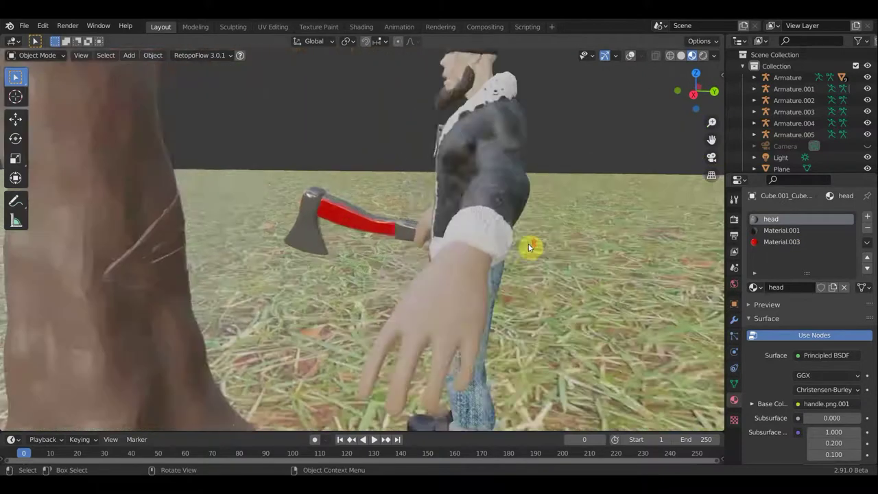
{"action": "scroll", "coordinate": [528, 247], "scroll_direction": "up", "scroll_amount": 2}
{"action": "scroll", "coordinate": [528, 274], "scroll_direction": "up", "scroll_amount": 2}
{"action": "middle_click_drag", "start_coordinate": [531, 278], "coordinate": [574, 263]}
{"action": "scroll", "coordinate": [575, 263], "scroll_direction": "down", "scroll_amount": 2}
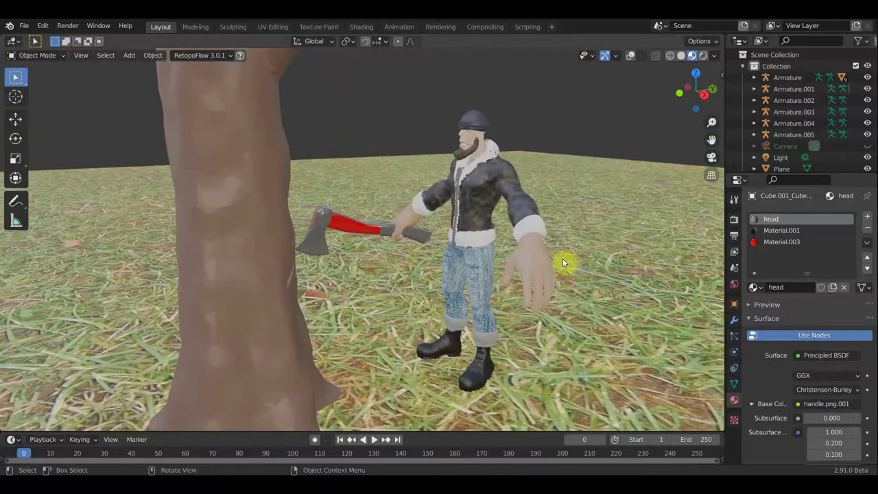
{"action": "middle_click_drag", "start_coordinate": [567, 284], "coordinate": [596, 279]}
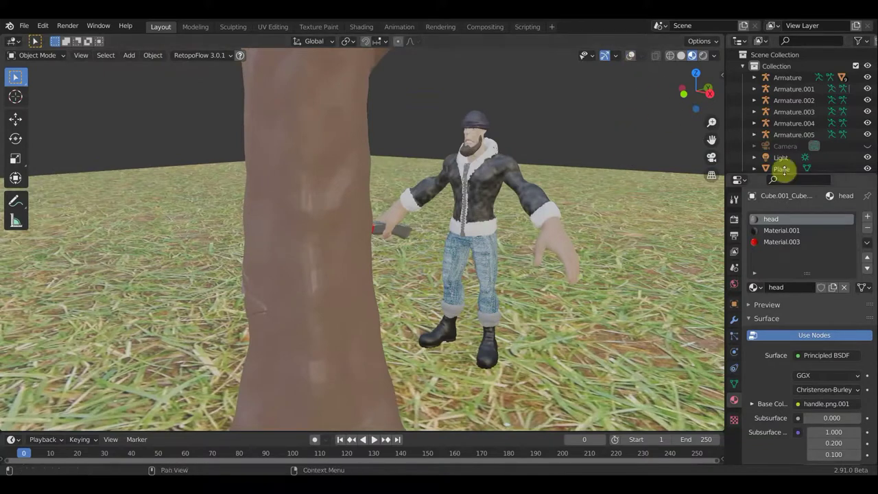
{"action": "scroll", "coordinate": [839, 168], "scroll_direction": "down", "scroll_amount": 2}
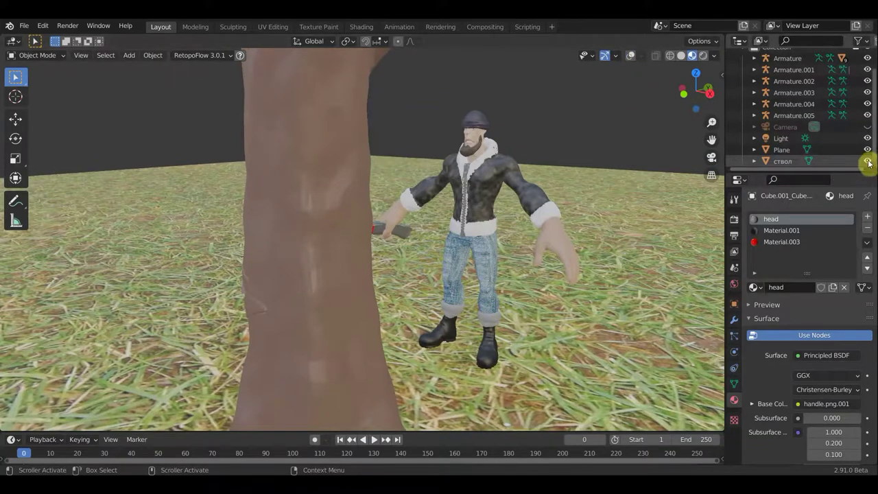
{"action": "left_click", "coordinate": [867, 150]}
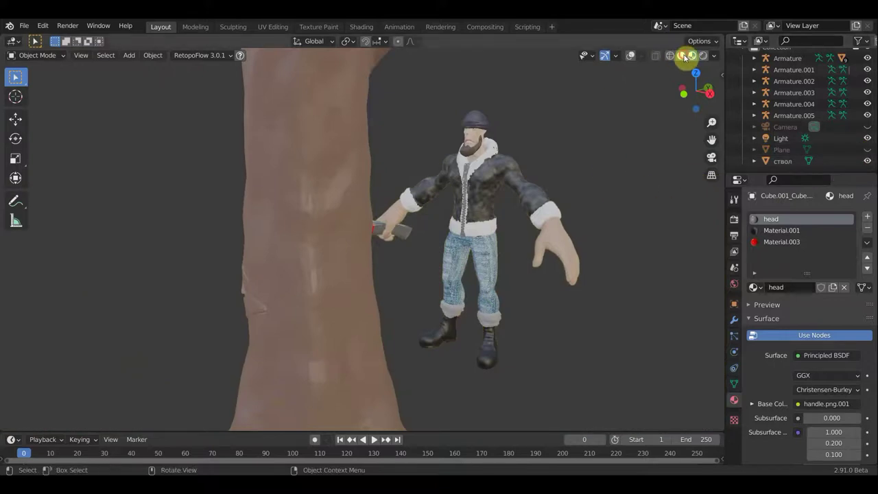
Step: Switch to plain grey Solid shading and turn viewport overlays on to show bones and grid
{"action": "left_click", "coordinate": [682, 56]}
{"action": "middle_click_drag", "start_coordinate": [587, 190], "coordinate": [278, 207]}
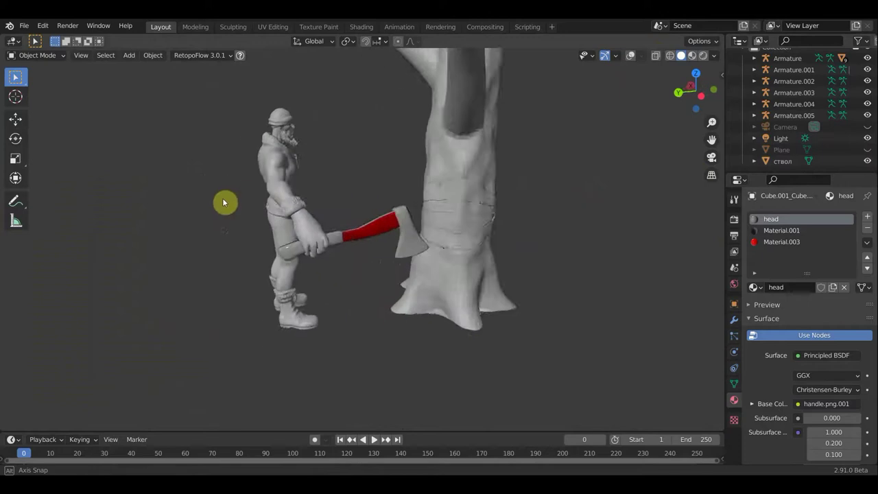
{"action": "scroll", "coordinate": [278, 207], "scroll_direction": "up", "scroll_amount": 3}
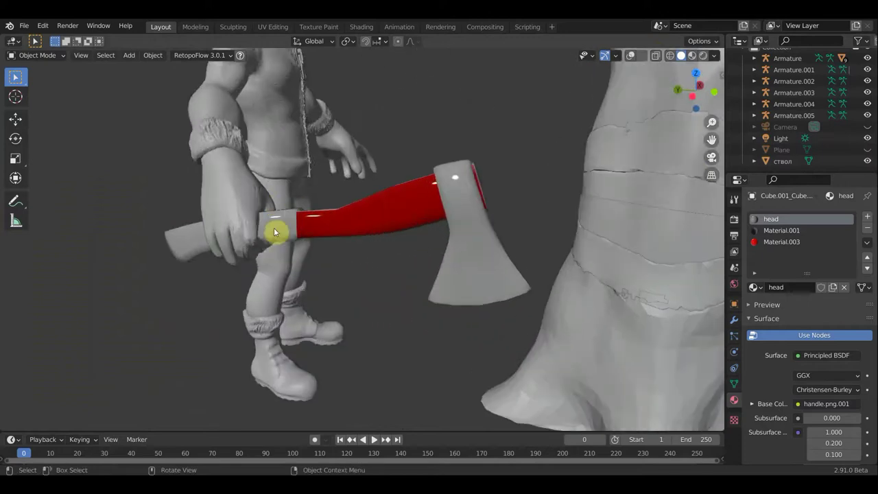
{"action": "left_click", "coordinate": [630, 58]}
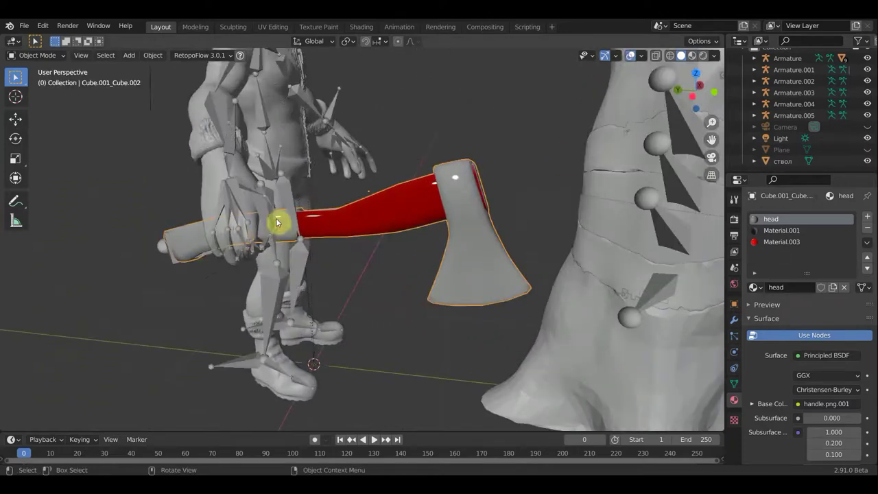
Step: Make Armature.001 active, then hide the ствол tree trunk
{"action": "left_click", "coordinate": [162, 253]}
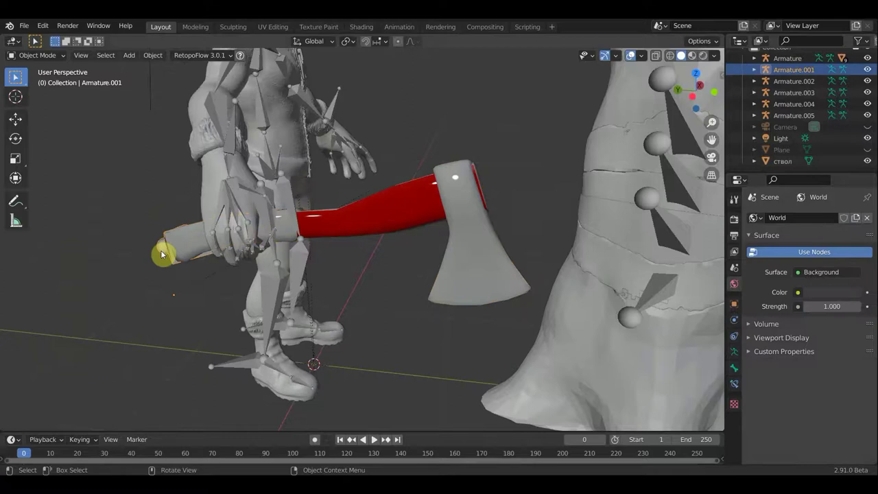
{"action": "scroll", "coordinate": [268, 143], "scroll_direction": "down", "scroll_amount": 4}
{"action": "mouse_move", "coordinate": [272, 142]}
{"action": "middle_mouse_down"}
{"action": "mouse_move", "coordinate": [515, 184]}
{"action": "mouse_move", "coordinate": [443, 204]}
{"action": "mouse_move", "coordinate": [485, 209]}
{"action": "middle_mouse_up"}
{"action": "scroll", "coordinate": [446, 204], "scroll_direction": "up", "scroll_amount": 2}
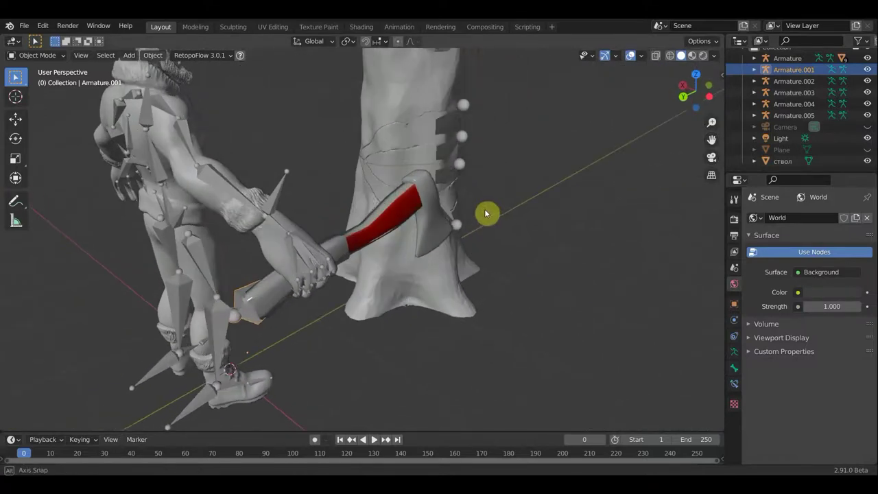
{"action": "mouse_move", "coordinate": [436, 157]}
{"action": "middle_mouse_down"}
{"action": "mouse_move", "coordinate": [343, 131]}
{"action": "mouse_move", "coordinate": [297, 140]}
{"action": "middle_mouse_up"}
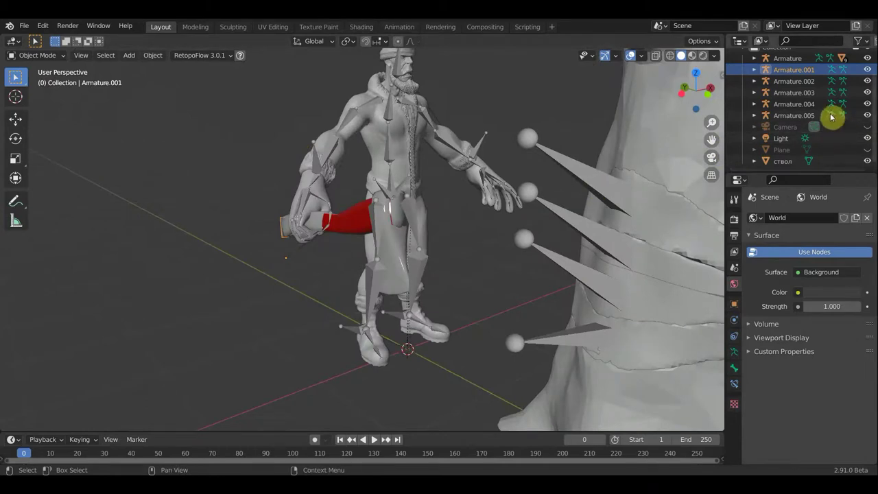
{"action": "left_click", "coordinate": [867, 161]}
Step: Select Armature plus Armature.001–.005 together and open the interaction-mode menu
{"action": "mouse_move", "coordinate": [476, 177]}
{"action": "middle_mouse_down"}
{"action": "mouse_move", "coordinate": [357, 172]}
{"action": "mouse_move", "coordinate": [398, 186]}
{"action": "mouse_move", "coordinate": [471, 172]}
{"action": "mouse_move", "coordinate": [528, 177]}
{"action": "middle_mouse_up"}
{"action": "middle_click_drag", "start_coordinate": [466, 217], "coordinate": [572, 220]}
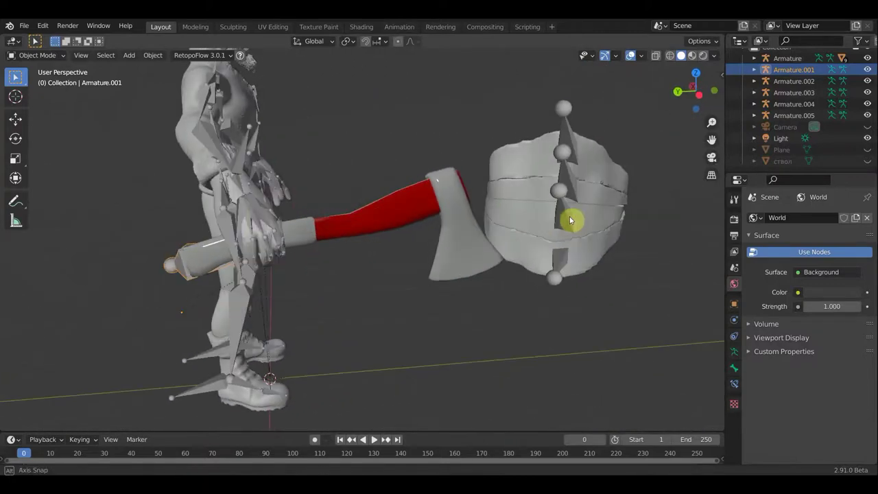
{"action": "left_click", "coordinate": [250, 209]}
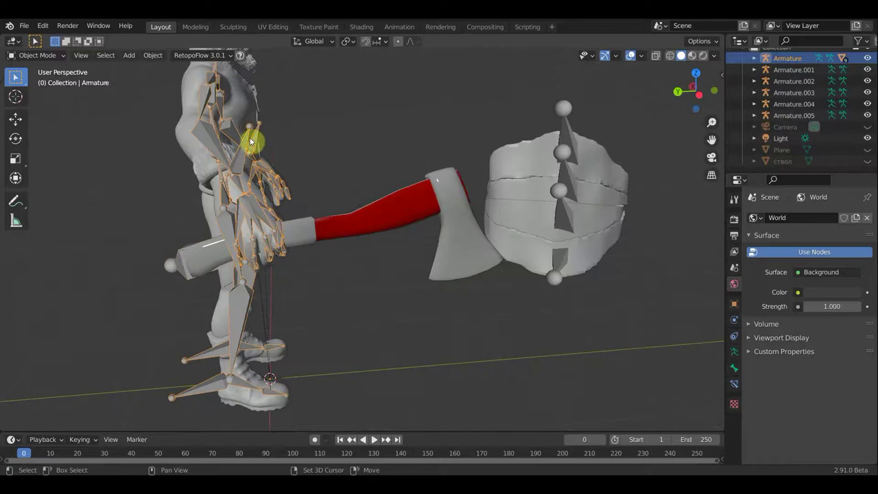
{"action": "left_click", "coordinate": [175, 268], "text": "shift"}
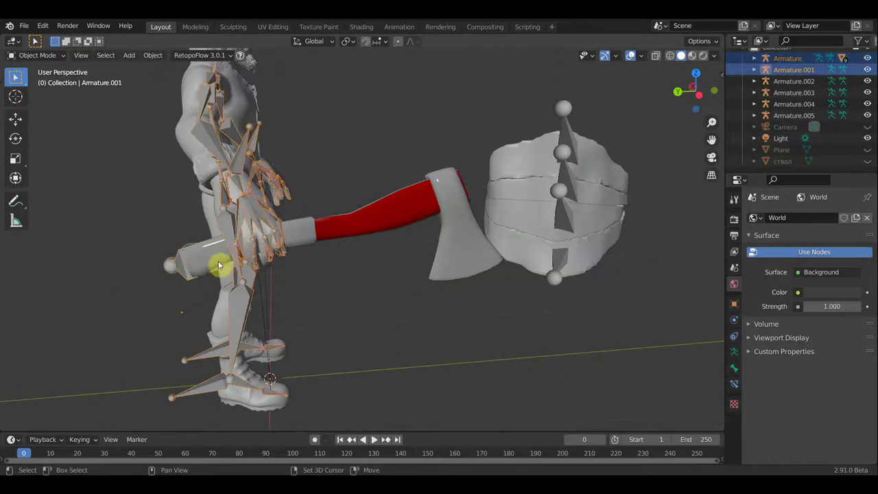
{"action": "left_click", "coordinate": [568, 133], "text": "shift"}
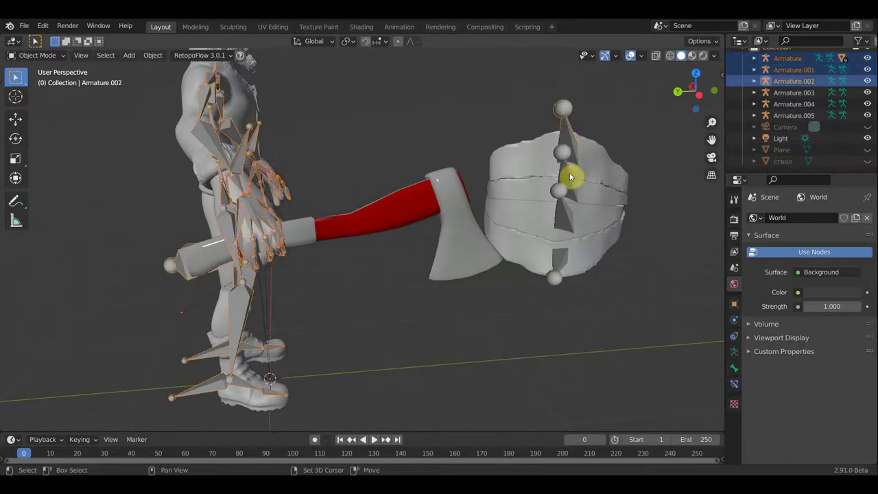
{"action": "left_click", "coordinate": [568, 176], "text": "shift"}
{"action": "left_click", "coordinate": [561, 251], "text": "shift"}
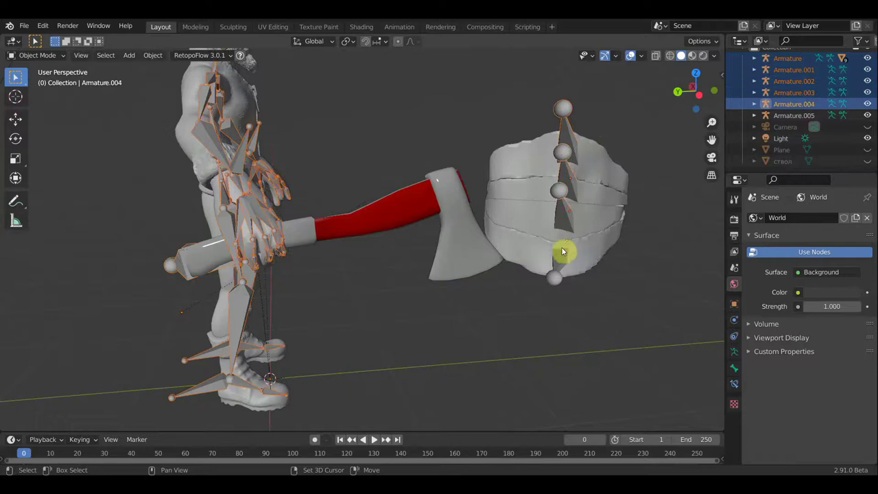
{"action": "left_click", "coordinate": [557, 266], "text": "shift"}
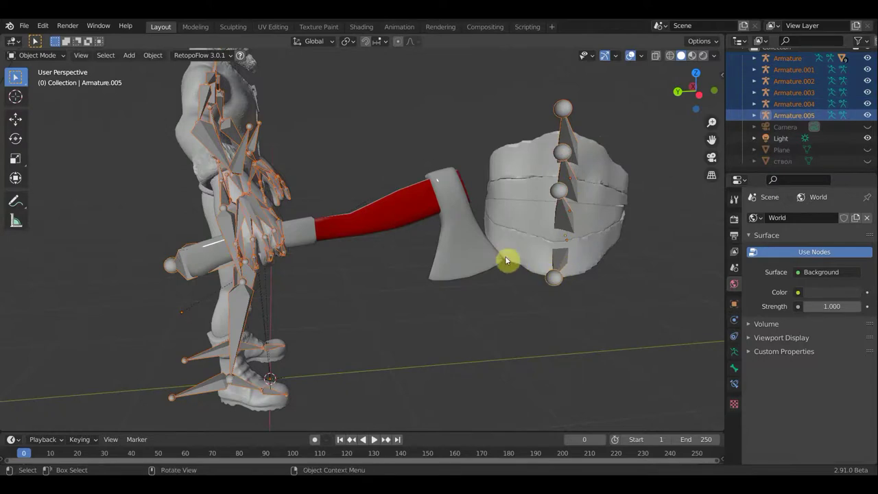
{"action": "middle_click_drag", "start_coordinate": [434, 216], "coordinate": [314, 218]}
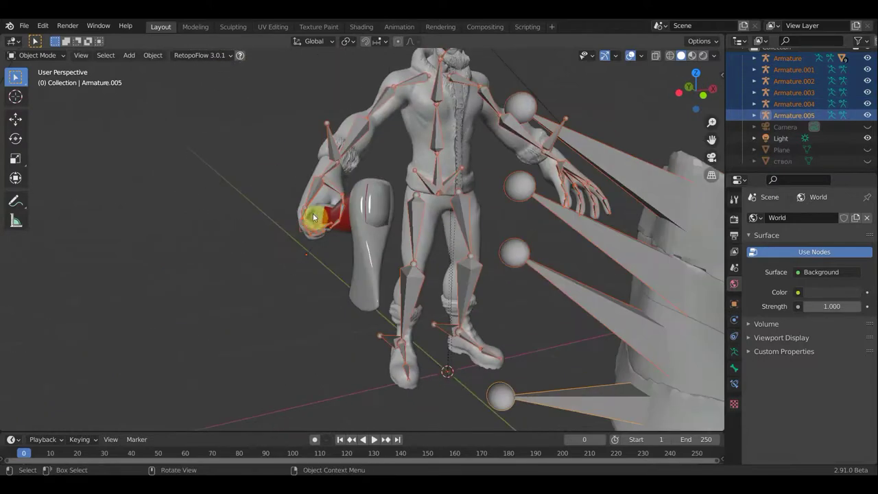
{"action": "left_click", "coordinate": [20, 55]}
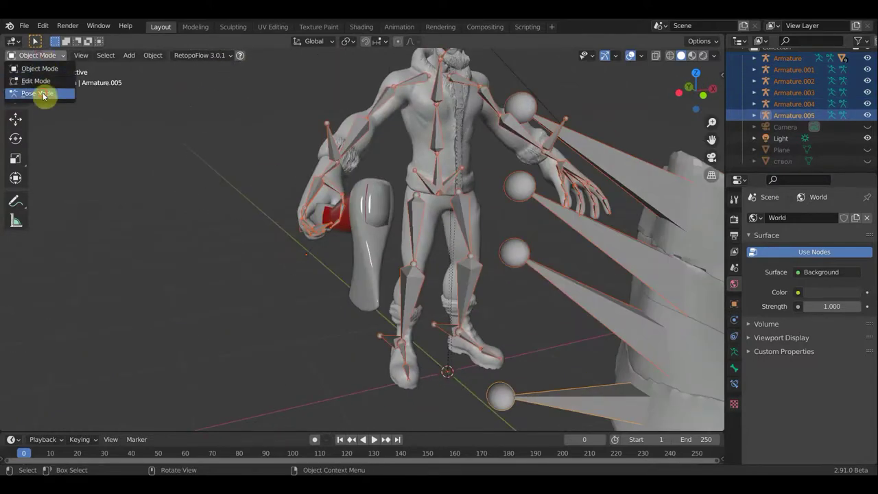
Step: Put the six selected armatures into Pose Mode and orbit around the rig
{"action": "left_click", "coordinate": [41, 91]}
{"action": "mouse_move", "coordinate": [211, 164]}
{"action": "middle_mouse_down"}
{"action": "mouse_move", "coordinate": [133, 173]}
{"action": "mouse_move", "coordinate": [153, 161]}
{"action": "middle_mouse_up"}
{"action": "scroll", "coordinate": [219, 163], "scroll_direction": "down", "scroll_amount": 6}
{"action": "mouse_move", "coordinate": [387, 180]}
{"action": "middle_mouse_down"}
{"action": "mouse_move", "coordinate": [403, 182]}
{"action": "mouse_move", "coordinate": [510, 306]}
{"action": "middle_mouse_up"}
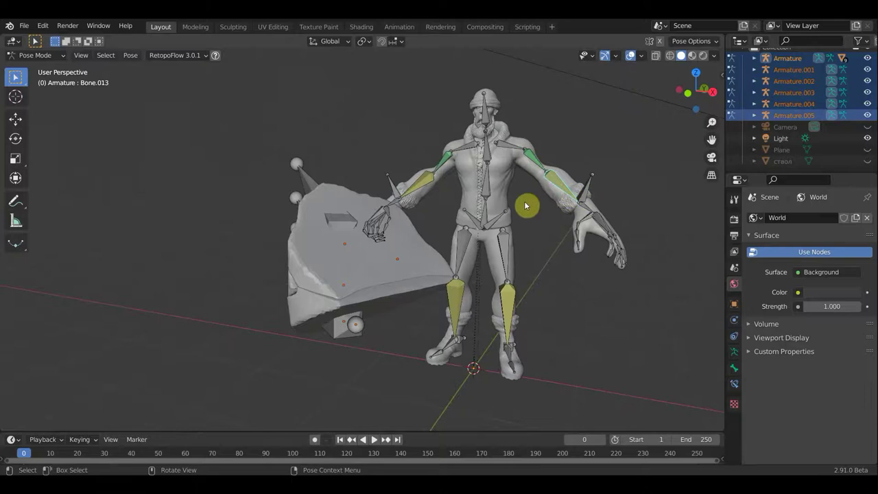
{"action": "scroll", "coordinate": [526, 205], "scroll_direction": "up", "scroll_amount": 2}
{"action": "middle_click_drag", "start_coordinate": [543, 210], "coordinate": [409, 211]}
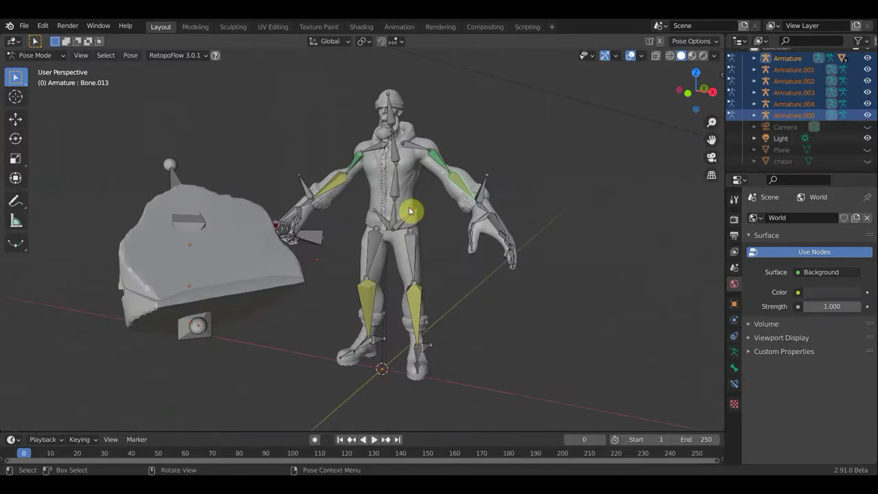
{"action": "middle_click_drag", "start_coordinate": [364, 206], "coordinate": [523, 201]}
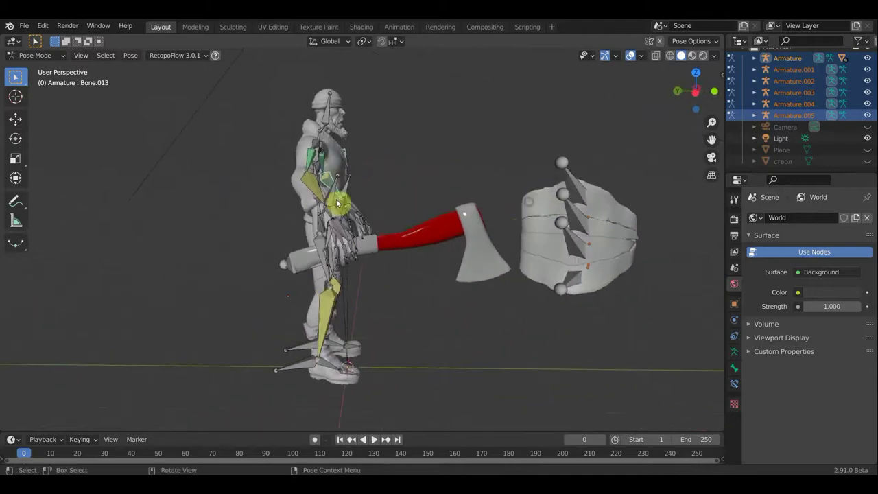
{"action": "mouse_move", "coordinate": [515, 234]}
{"action": "middle_mouse_down"}
{"action": "mouse_move", "coordinate": [417, 227]}
{"action": "mouse_move", "coordinate": [511, 251]}
{"action": "middle_mouse_up"}
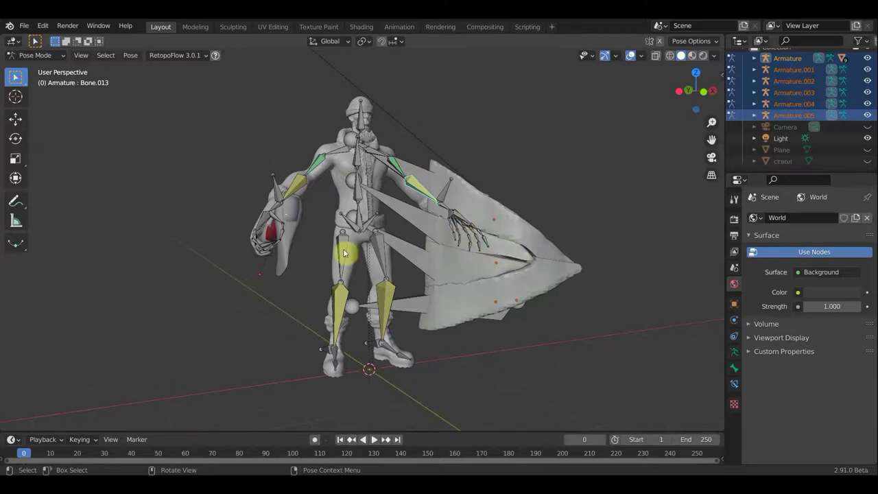
{"action": "mouse_move", "coordinate": [342, 239]}
{"action": "middle_mouse_down"}
{"action": "mouse_move", "coordinate": [379, 253]}
{"action": "mouse_move", "coordinate": [334, 258]}
{"action": "mouse_move", "coordinate": [318, 196]}
{"action": "middle_mouse_up"}
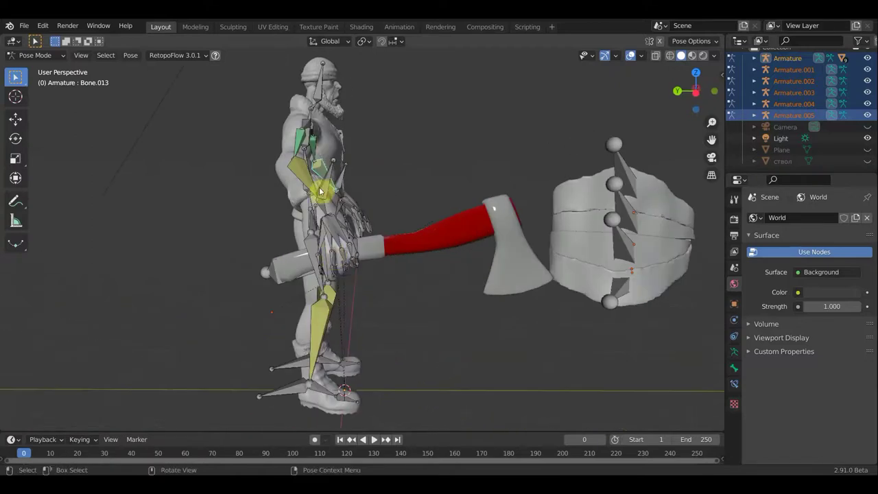
Step: Select a lumberjack arm bone together with the axe rig's bone
{"action": "left_click", "coordinate": [273, 271], "text": "shift"}
{"action": "left_click", "coordinate": [363, 291], "text": "shift"}
{"action": "middle_click_drag", "start_coordinate": [378, 298], "coordinate": [501, 295]}
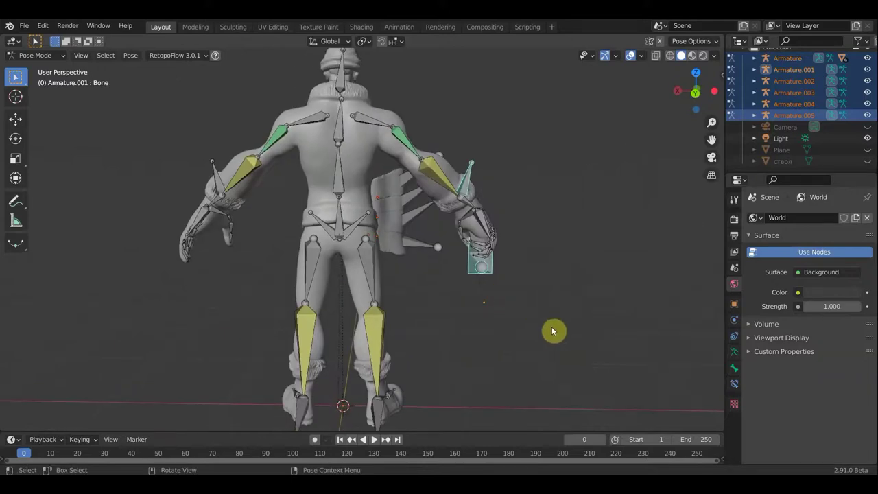
Step: Move the arm and axe bones, rotate them −24.1°, and reposition them beside the leg
{"action": "key", "text": "g"}
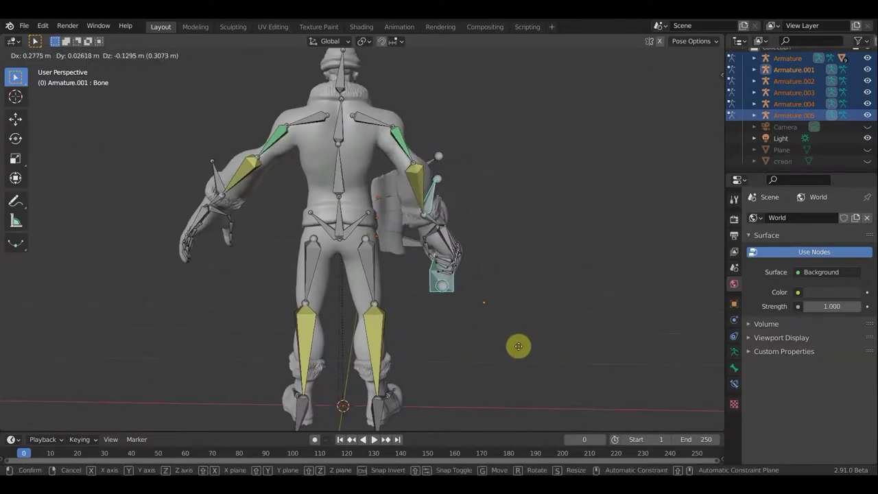
{"action": "left_click", "coordinate": [508, 350]}
{"action": "mouse_move", "coordinate": [423, 343]}
{"action": "middle_mouse_down"}
{"action": "mouse_move", "coordinate": [371, 332]}
{"action": "mouse_move", "coordinate": [419, 330]}
{"action": "middle_mouse_up"}
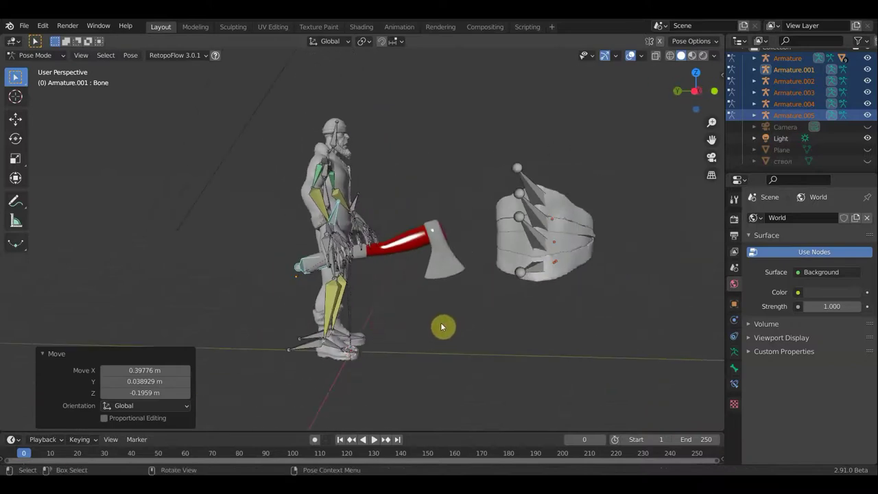
{"action": "key", "text": "r"}
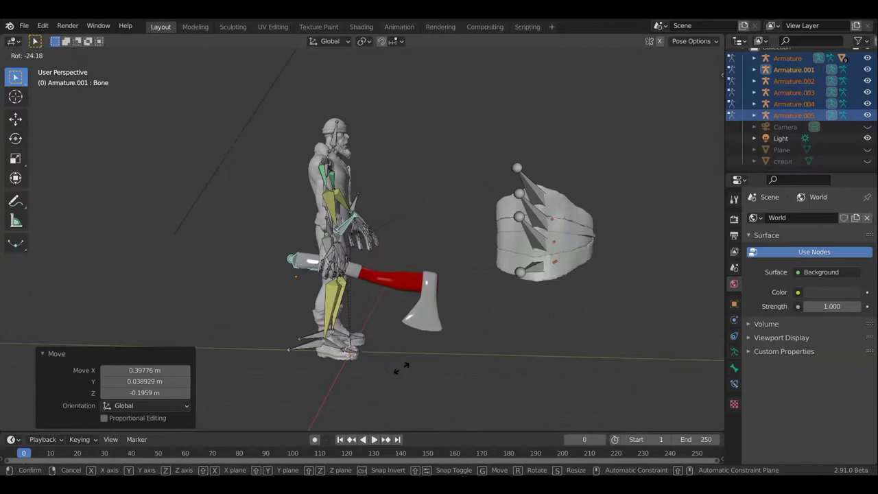
{"action": "left_click", "coordinate": [410, 362]}
{"action": "mouse_move", "coordinate": [410, 363]}
{"action": "middle_mouse_down"}
{"action": "mouse_move", "coordinate": [388, 340]}
{"action": "mouse_move", "coordinate": [437, 328]}
{"action": "middle_mouse_up"}
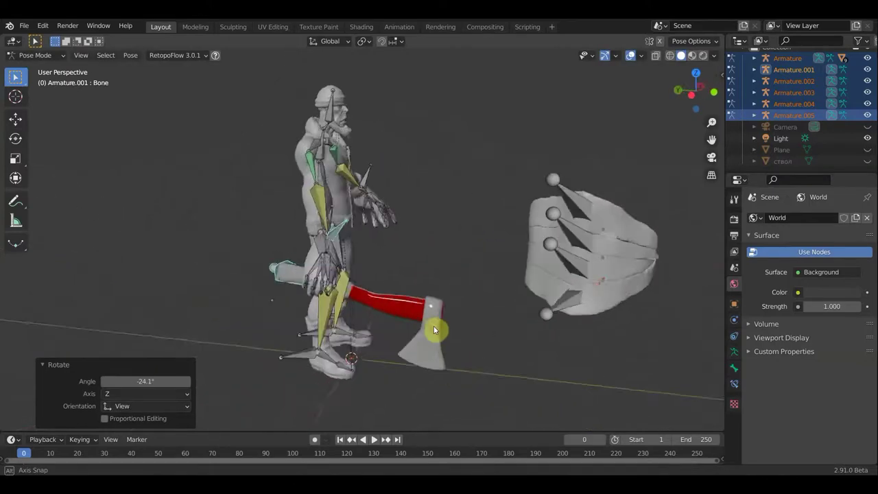
{"action": "key", "text": "g"}
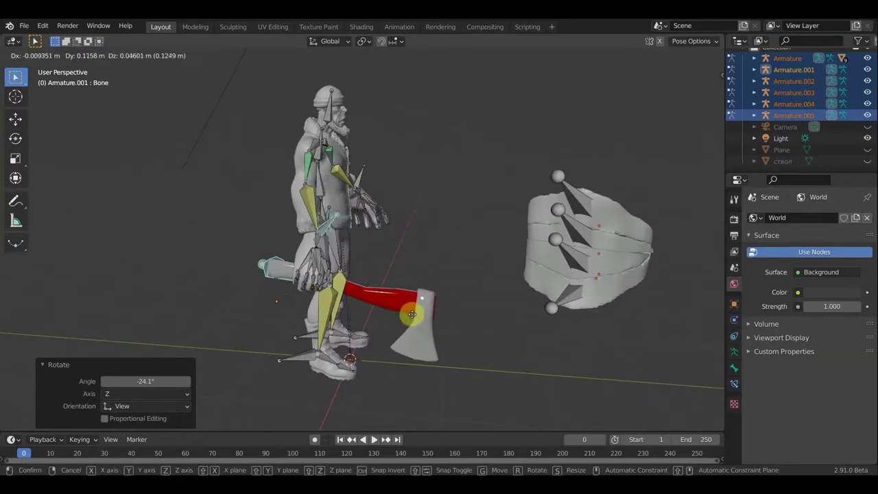
{"action": "left_click", "coordinate": [417, 323]}
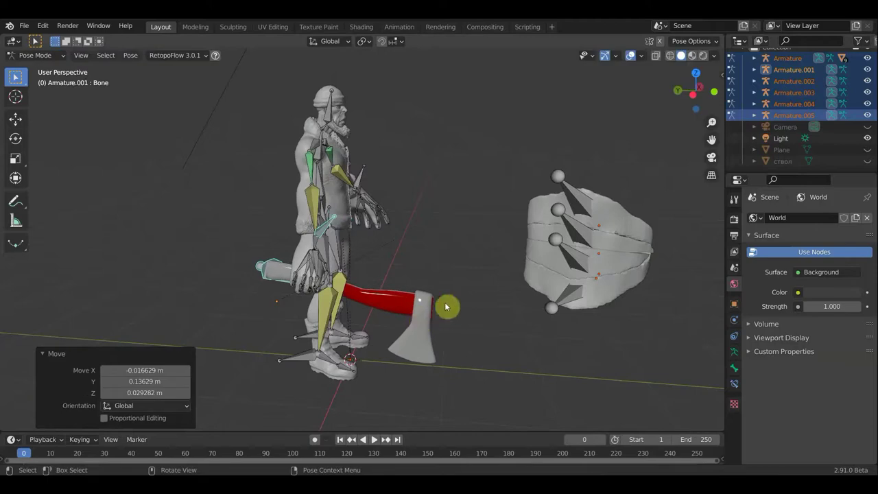
{"action": "mouse_move", "coordinate": [402, 306]}
{"action": "middle_mouse_down"}
{"action": "mouse_move", "coordinate": [319, 306]}
{"action": "mouse_move", "coordinate": [384, 292]}
{"action": "middle_mouse_up"}
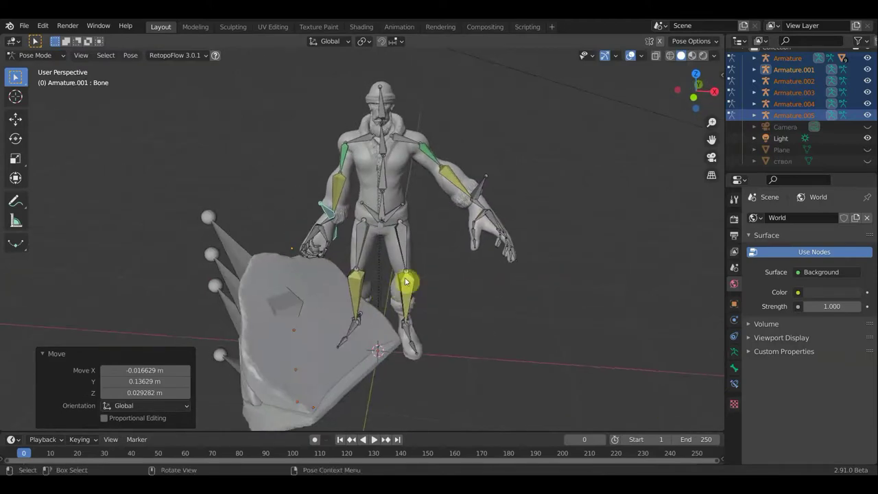
Step: Move and rotate hand bone Bone.015 toward the axe handle
{"action": "left_click", "coordinate": [480, 190]}
{"action": "middle_click_drag", "start_coordinate": [522, 319], "coordinate": [520, 314]}
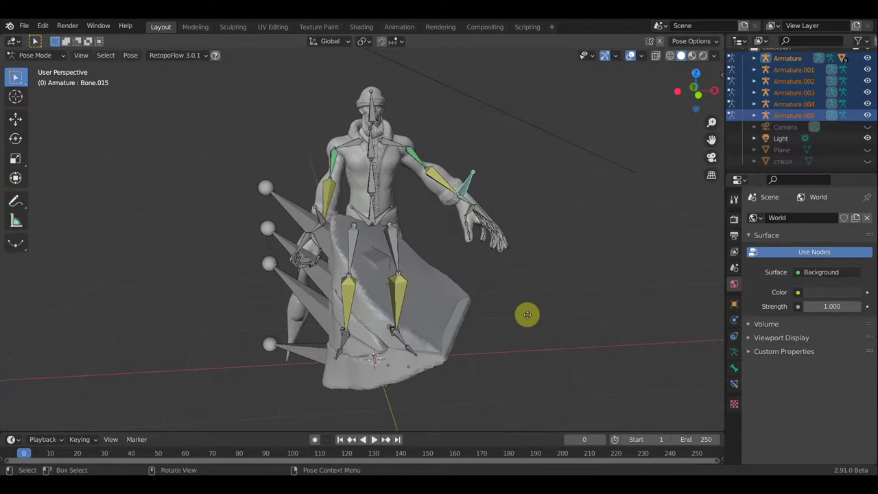
{"action": "key", "text": "g"}
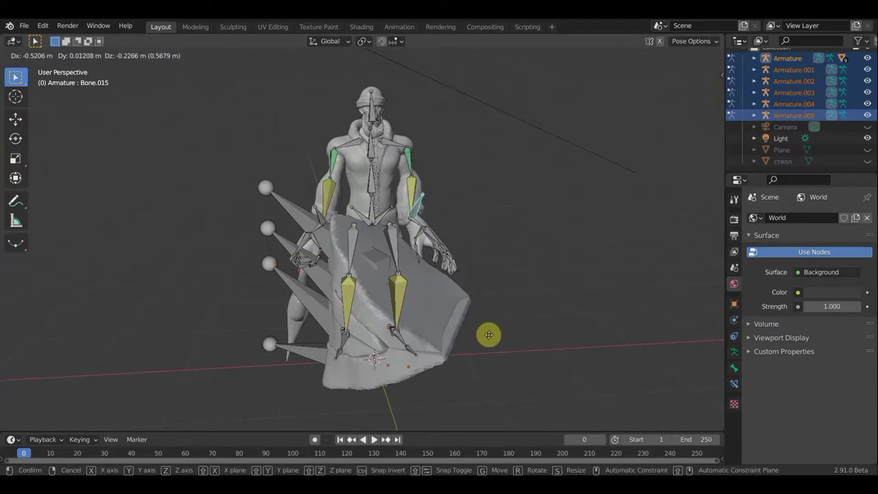
{"action": "left_click", "coordinate": [506, 317]}
{"action": "mouse_move", "coordinate": [407, 312]}
{"action": "middle_mouse_down"}
{"action": "mouse_move", "coordinate": [337, 309]}
{"action": "mouse_move", "coordinate": [382, 323]}
{"action": "middle_mouse_up"}
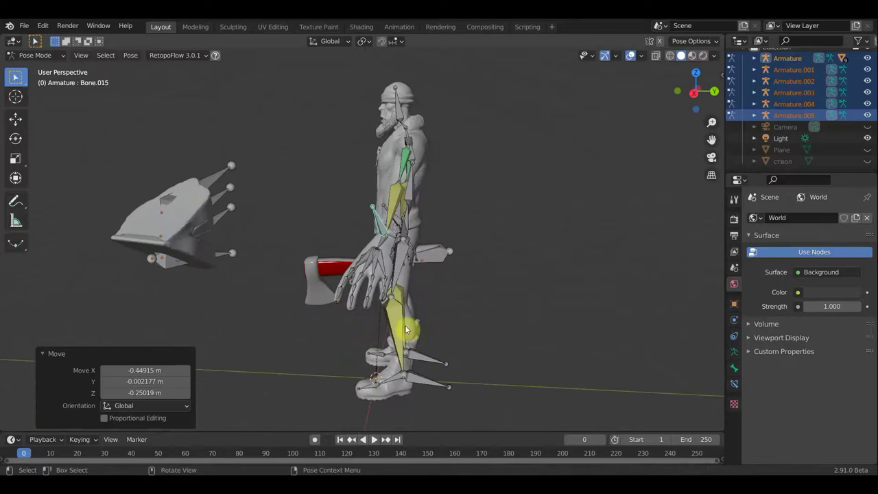
{"action": "key", "text": "r"}
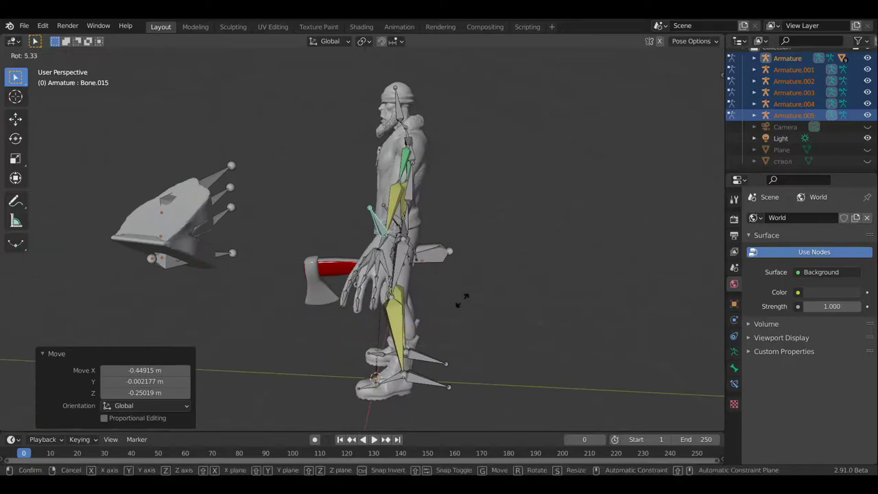
{"action": "left_click", "coordinate": [453, 287]}
{"action": "key", "text": "g"}
{"action": "left_click", "coordinate": [461, 287]}
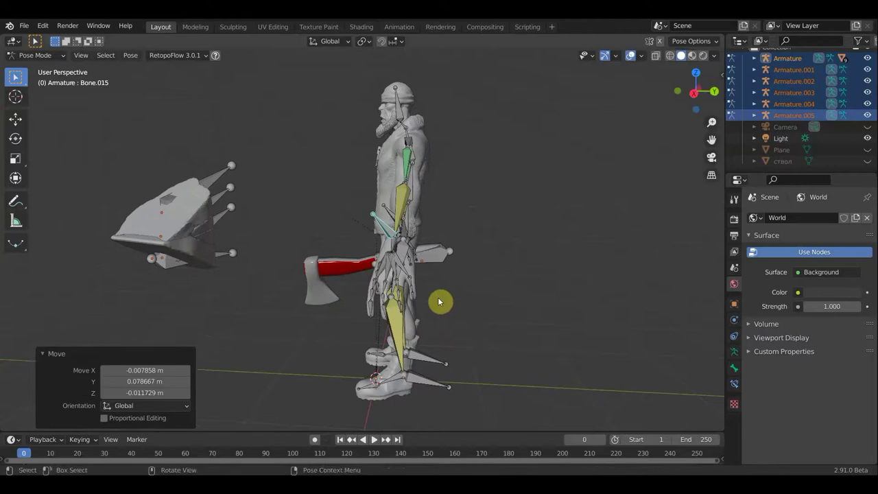
Step: Rotate the hand bone −22.4° and rotate the other hand bone Bone.032
{"action": "mouse_move", "coordinate": [510, 304]}
{"action": "middle_mouse_down"}
{"action": "mouse_move", "coordinate": [574, 298]}
{"action": "mouse_move", "coordinate": [563, 317]}
{"action": "middle_mouse_up"}
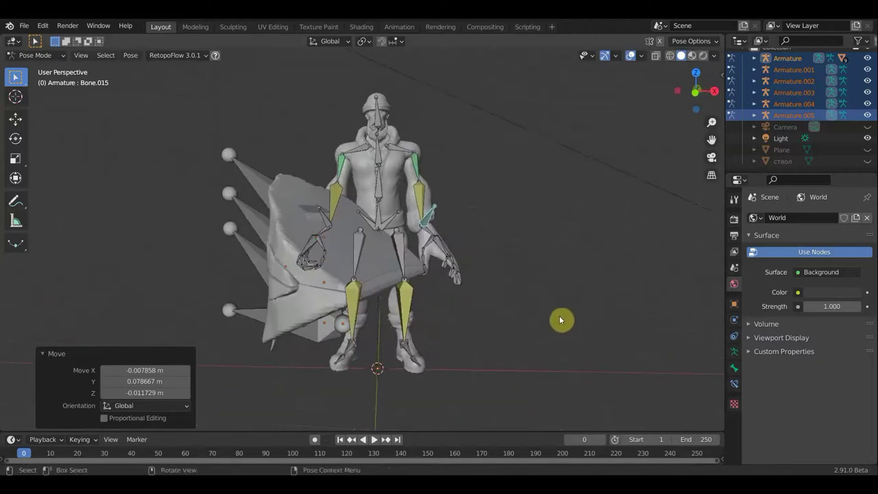
{"action": "key", "text": "r"}
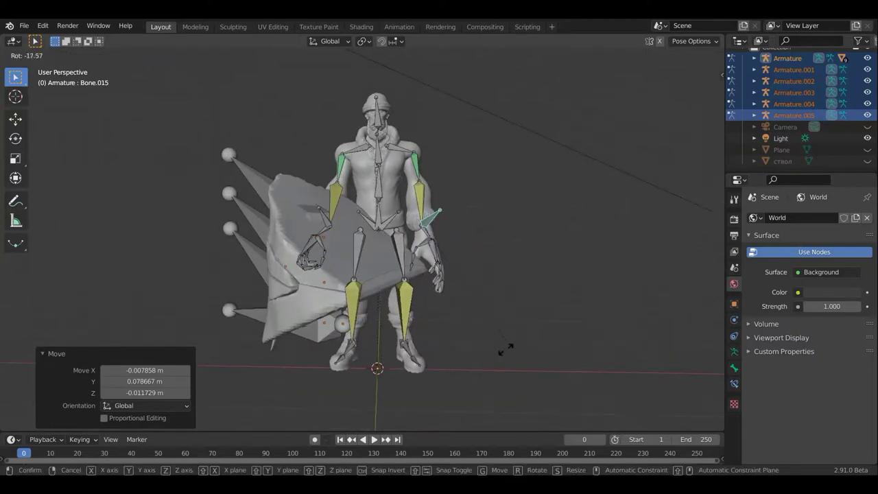
{"action": "left_click", "coordinate": [503, 355]}
{"action": "left_click", "coordinate": [420, 249]}
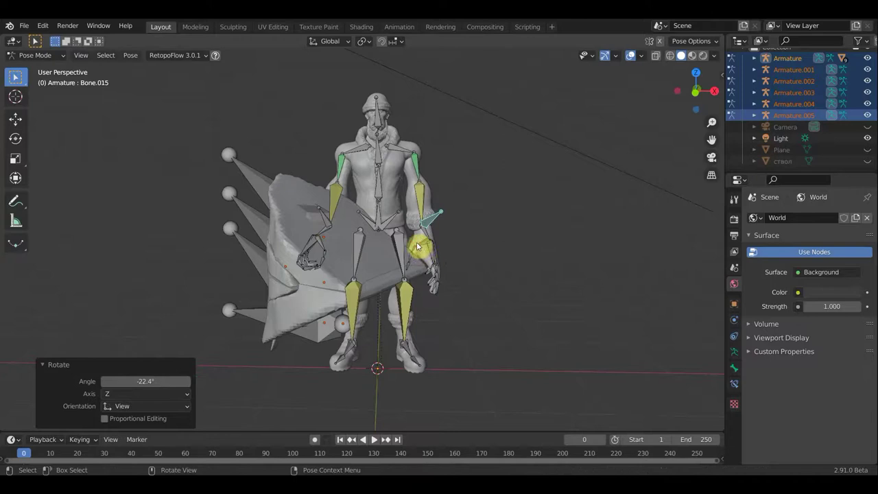
{"action": "left_click", "coordinate": [448, 251]}
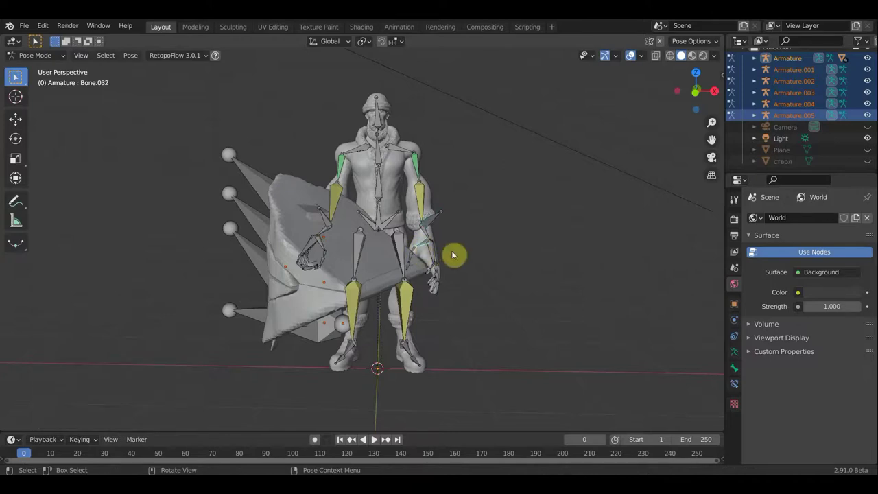
{"action": "key", "text": "r"}
{"action": "left_click", "coordinate": [454, 247]}
Step: Hide the bones to inspect the hands' grip on the mesh, then show them again
{"action": "mouse_move", "coordinate": [454, 268]}
{"action": "middle_mouse_down"}
{"action": "mouse_move", "coordinate": [492, 285]}
{"action": "mouse_move", "coordinate": [540, 258]}
{"action": "mouse_move", "coordinate": [585, 186]}
{"action": "middle_mouse_up"}
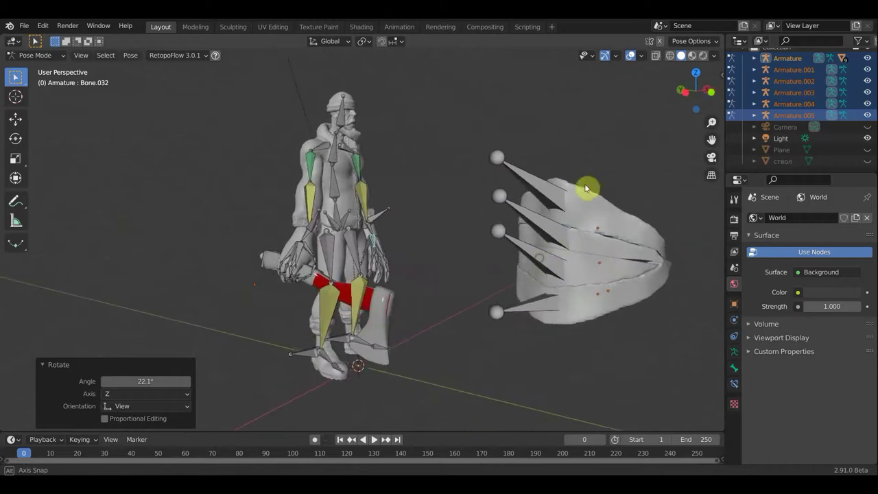
{"action": "left_click", "coordinate": [631, 55]}
{"action": "scroll", "coordinate": [457, 218], "scroll_direction": "up", "scroll_amount": 3}
{"action": "mouse_move", "coordinate": [421, 234]}
{"action": "middle_mouse_down"}
{"action": "mouse_move", "coordinate": [282, 274]}
{"action": "mouse_move", "coordinate": [243, 272]}
{"action": "middle_mouse_up"}
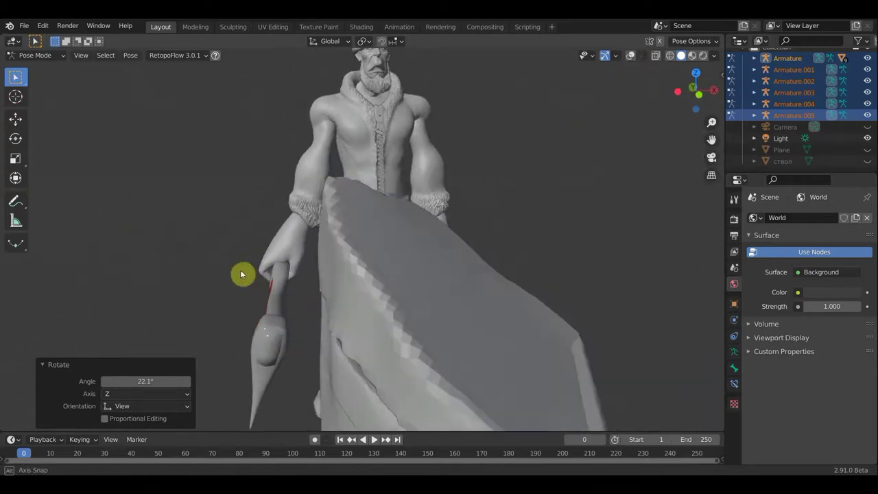
{"action": "left_click", "coordinate": [632, 55]}
{"action": "mouse_move", "coordinate": [601, 161]}
{"action": "middle_mouse_down"}
{"action": "mouse_move", "coordinate": [618, 154]}
{"action": "mouse_move", "coordinate": [604, 153]}
{"action": "middle_mouse_up"}
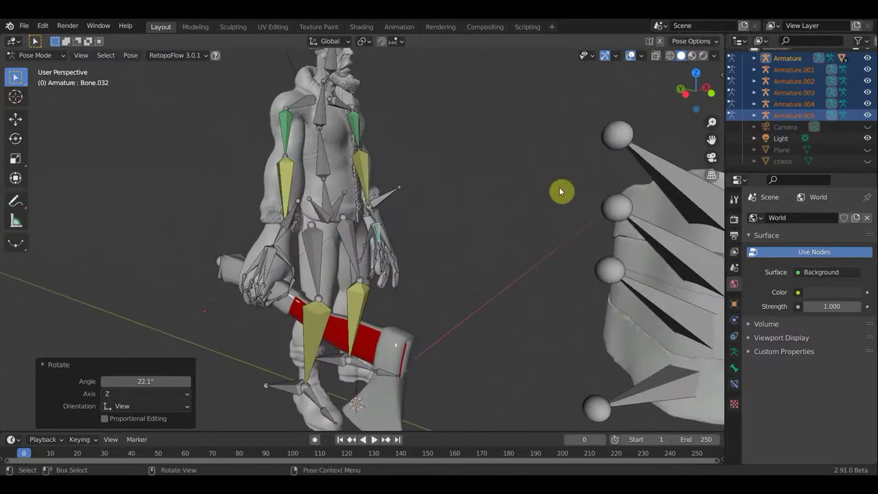
Step: Rotate forearm Bone.046 and the Armature.001 bone 13.9°, then enlarge the timeline
{"action": "left_click", "coordinate": [285, 236]}
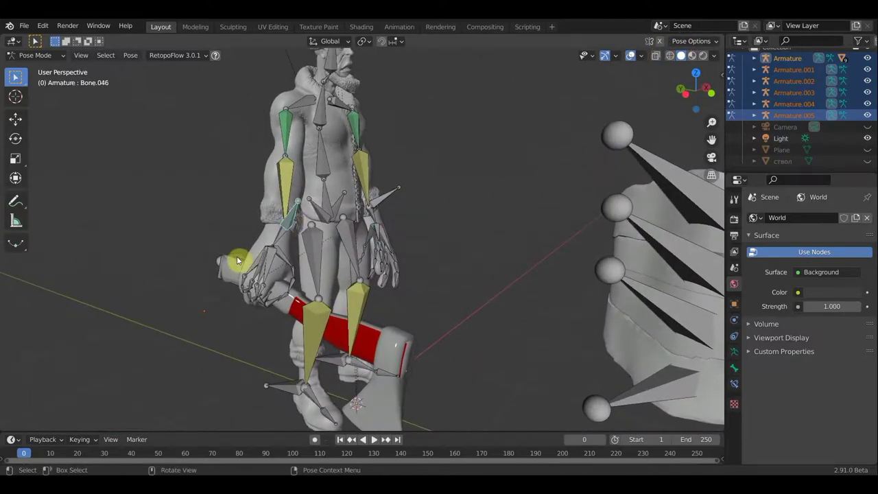
{"action": "left_click", "coordinate": [323, 267]}
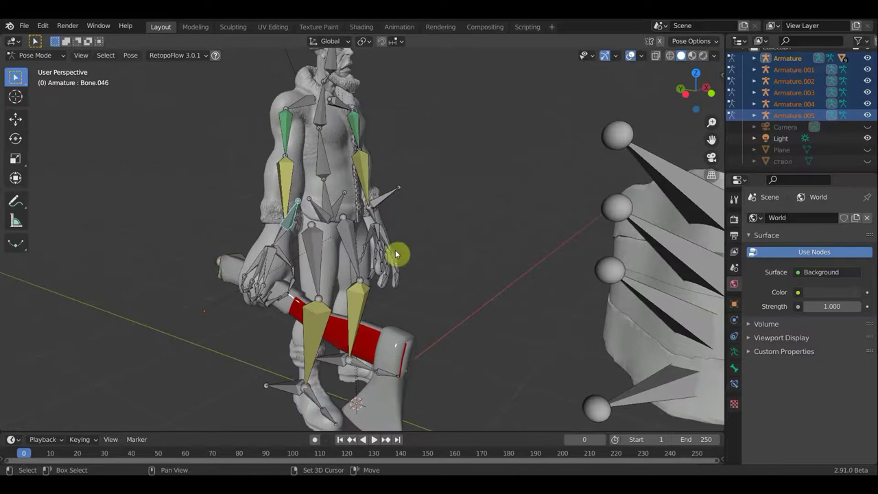
{"action": "mouse_move", "coordinate": [433, 249]}
{"action": "middle_mouse_down"}
{"action": "mouse_move", "coordinate": [338, 240]}
{"action": "mouse_move", "coordinate": [353, 204]}
{"action": "mouse_move", "coordinate": [364, 216]}
{"action": "mouse_move", "coordinate": [364, 251]}
{"action": "mouse_move", "coordinate": [353, 295]}
{"action": "middle_mouse_up"}
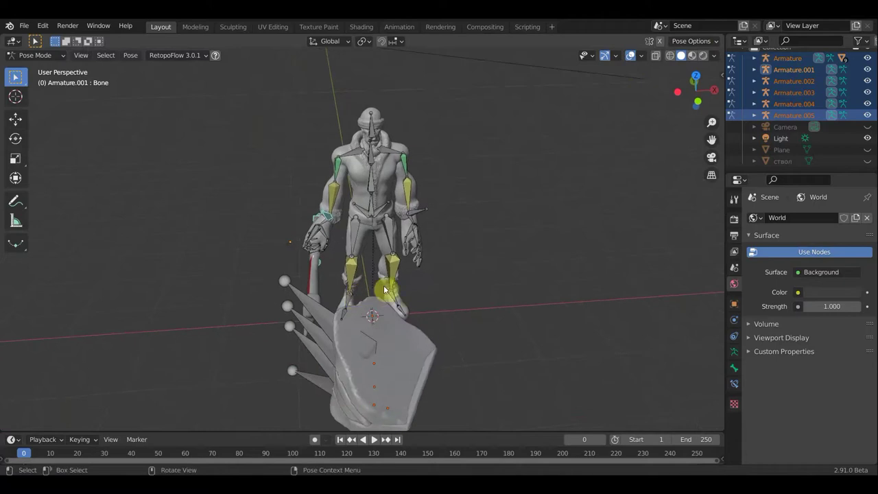
{"action": "key", "text": "r"}
{"action": "left_click", "coordinate": [432, 256]}
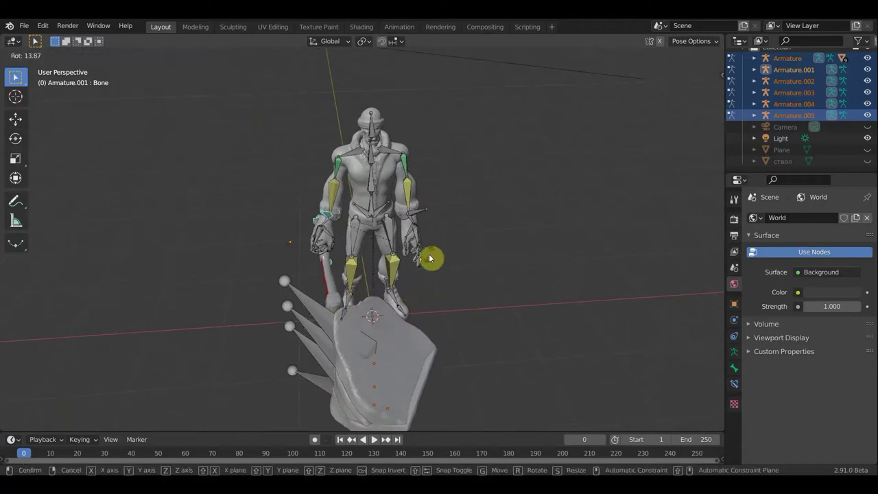
{"action": "mouse_move", "coordinate": [455, 257]}
{"action": "middle_mouse_down"}
{"action": "mouse_move", "coordinate": [553, 217]}
{"action": "mouse_move", "coordinate": [471, 184]}
{"action": "mouse_move", "coordinate": [430, 183]}
{"action": "middle_mouse_up"}
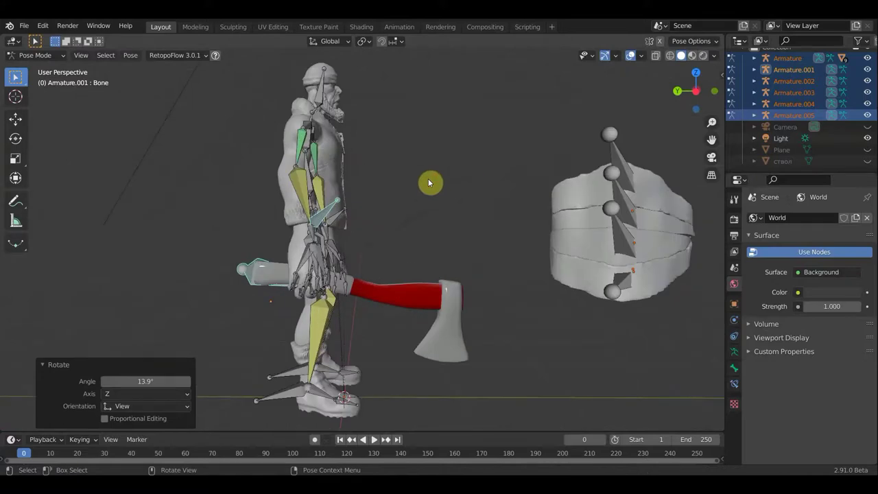
{"action": "middle_click_drag", "start_coordinate": [412, 200], "coordinate": [426, 273]}
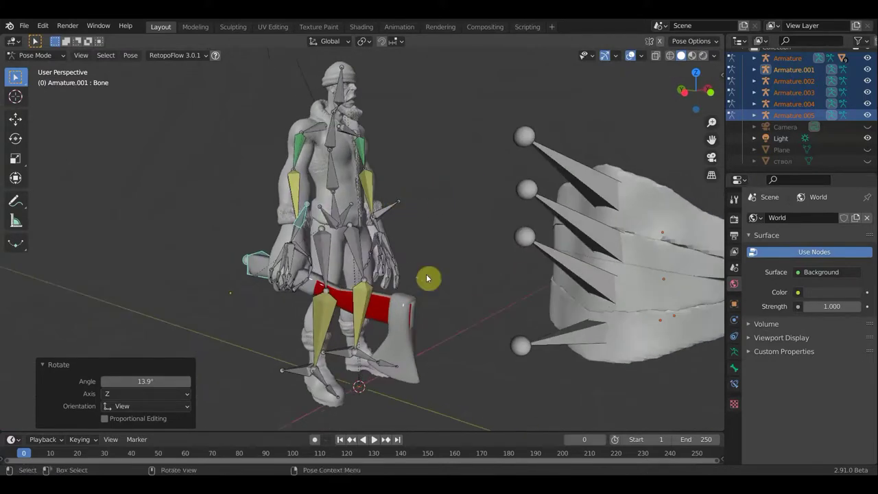
{"action": "left_click_drag", "start_coordinate": [424, 431], "coordinate": [428, 381]}
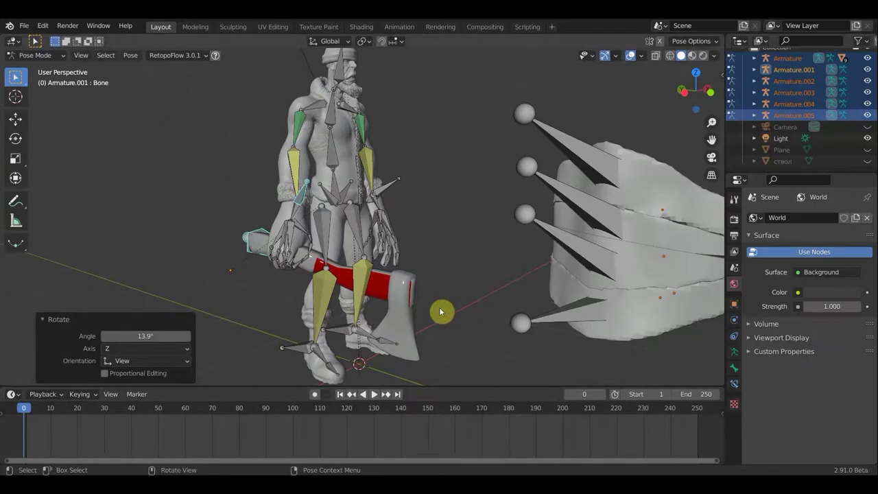
Step: Keyframe location and rotation for all bones and shift the keys to frame 1
{"action": "key", "text": "a"}
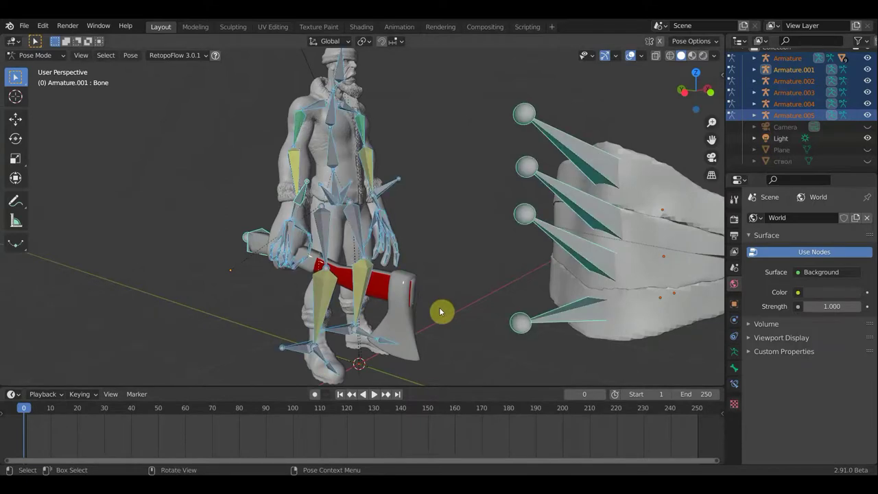
{"action": "key", "text": "i"}
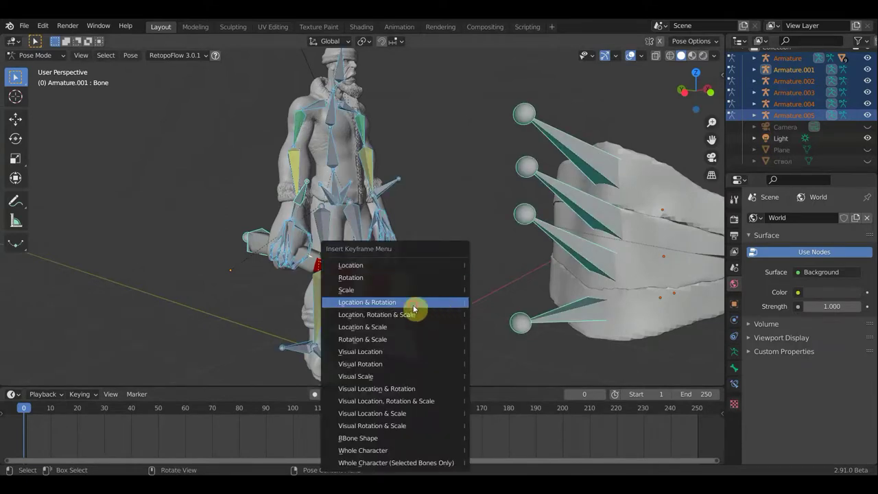
{"action": "left_click", "coordinate": [419, 303]}
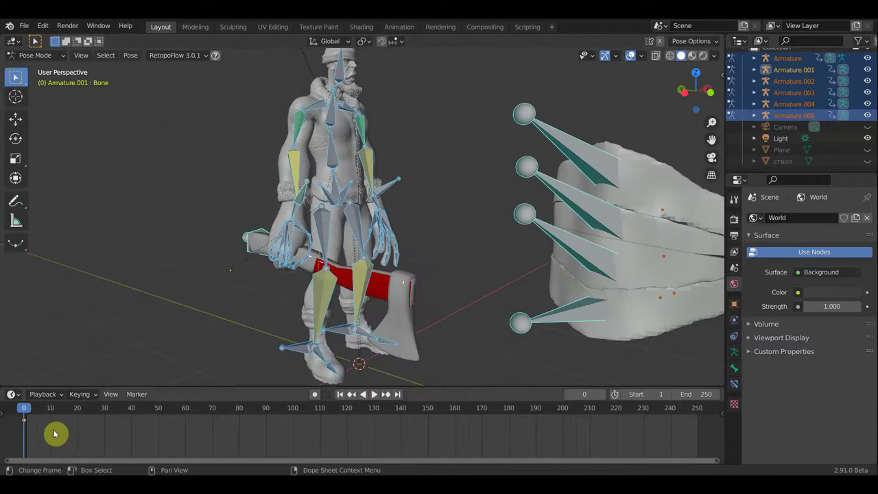
{"action": "key", "text": "g"}
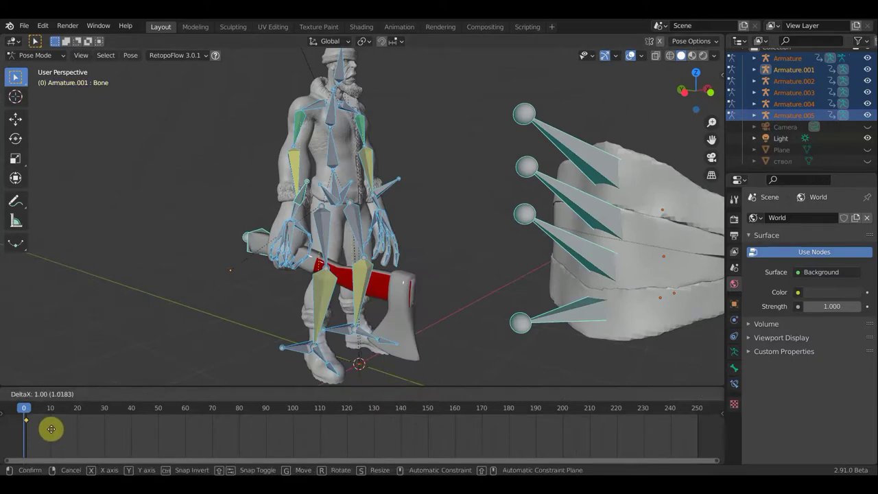
{"action": "left_click", "coordinate": [51, 428]}
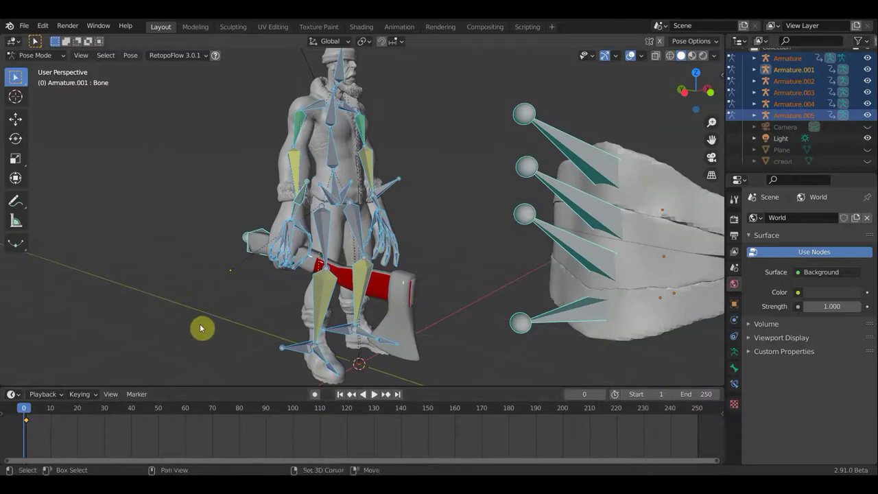
Step: Briefly play and stop the animation, then zoom the viewport out
{"action": "middle_click_drag", "start_coordinate": [286, 323], "coordinate": [306, 314]}
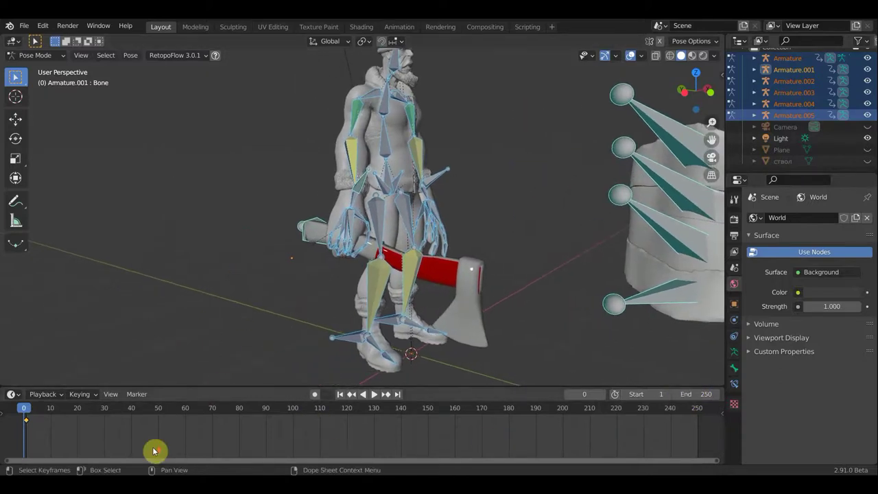
{"action": "scroll", "coordinate": [154, 450], "scroll_direction": "up", "scroll_amount": 5}
{"action": "mouse_move", "coordinate": [154, 451]}
{"action": "middle_mouse_down"}
{"action": "mouse_move", "coordinate": [608, 453]}
{"action": "mouse_move", "coordinate": [240, 412]}
{"action": "middle_mouse_up"}
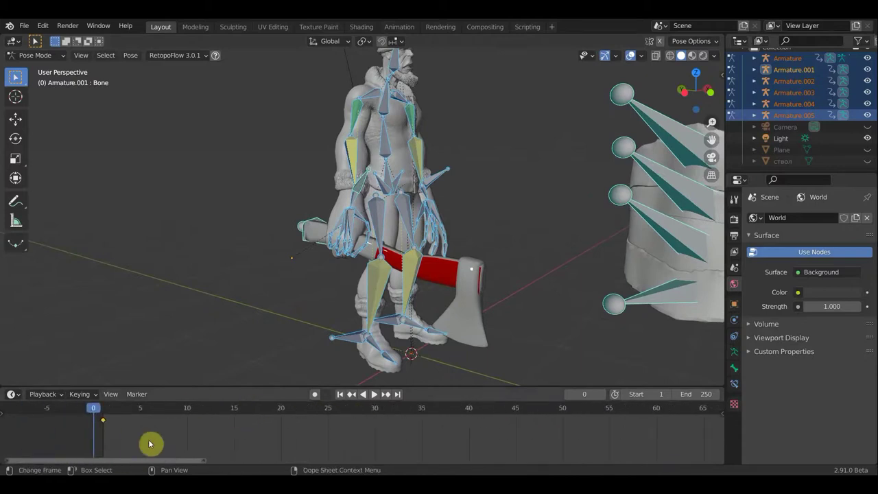
{"action": "key", "text": "space"}
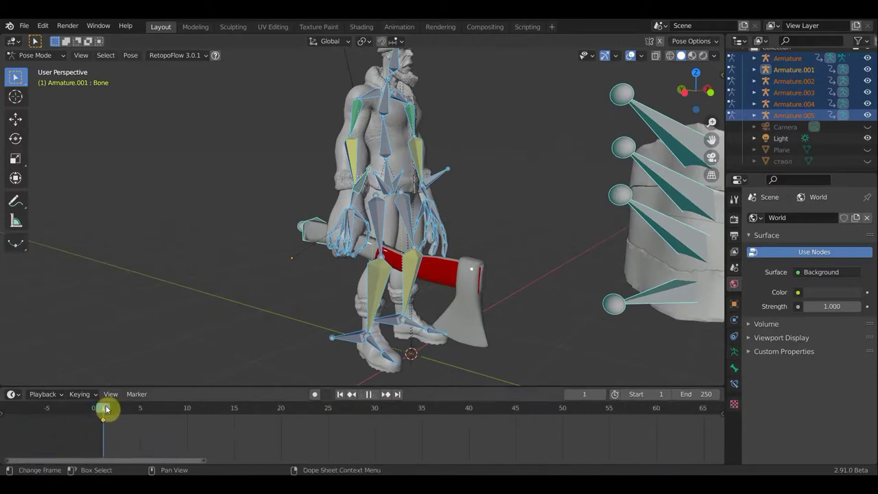
{"action": "key", "text": "space"}
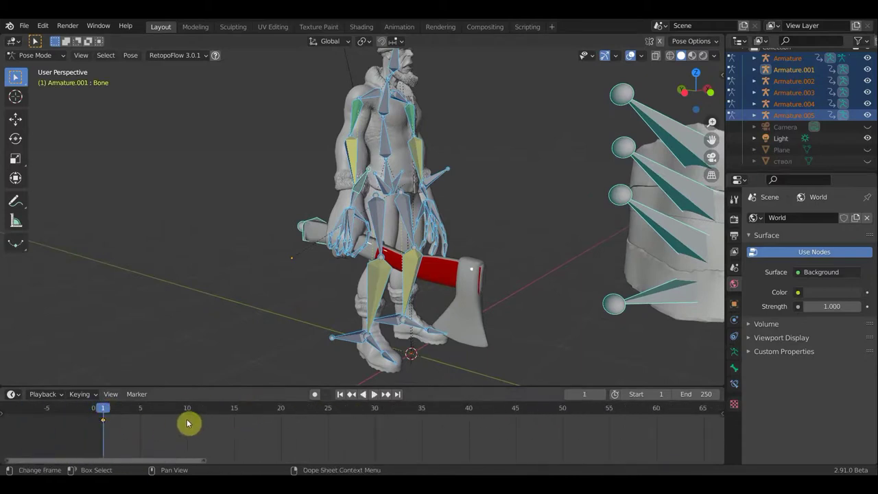
{"action": "scroll", "coordinate": [291, 255], "scroll_direction": "down", "scroll_amount": 2}
{"action": "scroll", "coordinate": [235, 280], "scroll_direction": "down", "scroll_amount": 2}
{"action": "scroll", "coordinate": [232, 281], "scroll_direction": "down", "scroll_amount": 2}
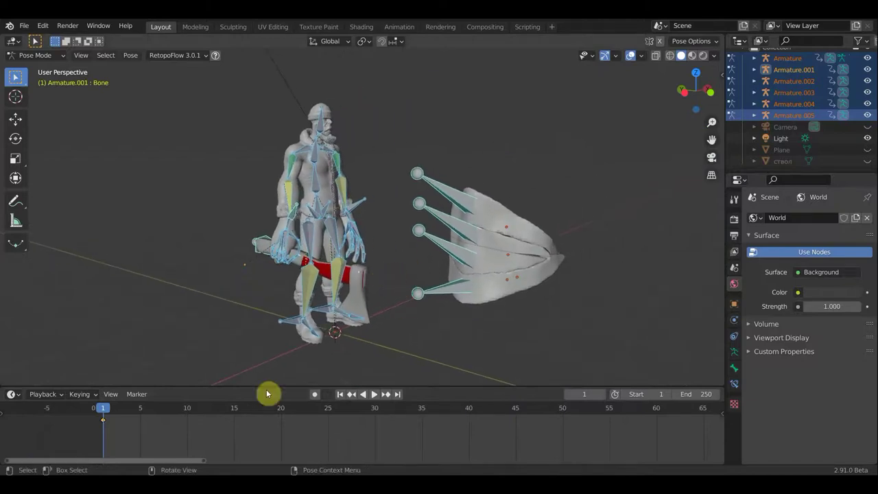
Step: Insert a keyframe, go to frame 5, and move three right-arm bones
{"action": "key", "text": "i"}
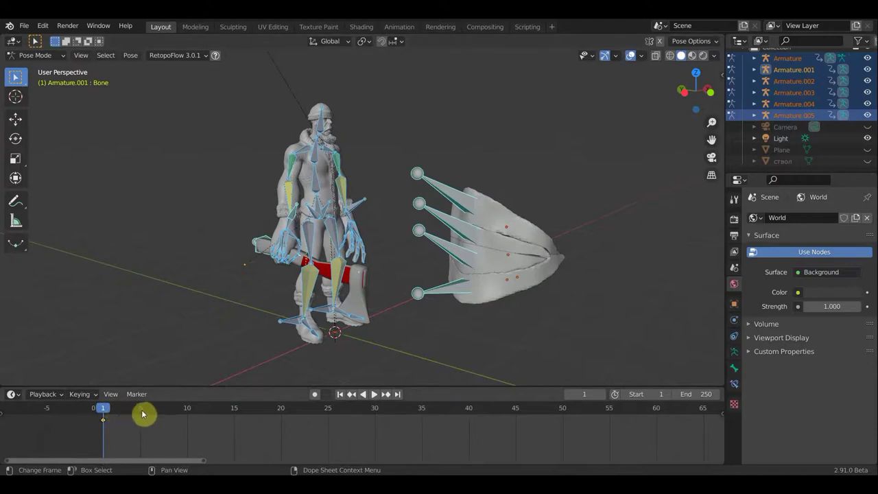
{"action": "left_click", "coordinate": [141, 411]}
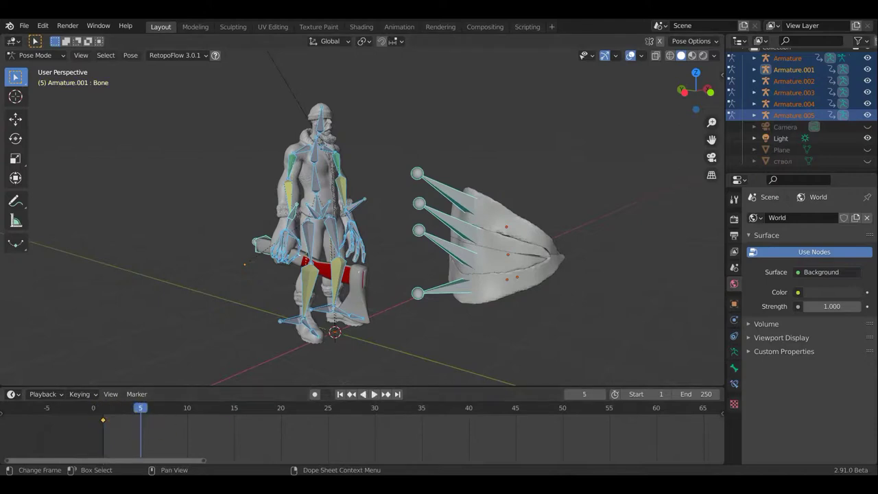
{"action": "middle_click_drag", "start_coordinate": [464, 229], "coordinate": [286, 277]}
{"action": "scroll", "coordinate": [426, 237], "scroll_direction": "up", "scroll_amount": 1}
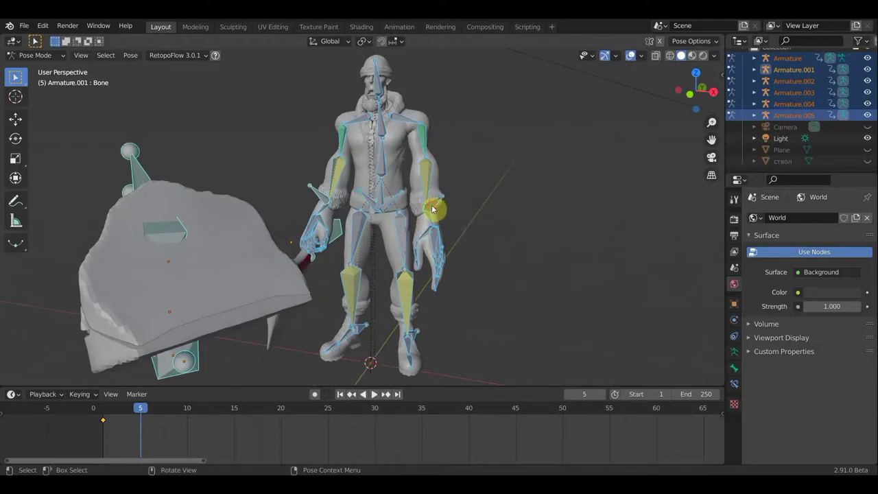
{"action": "left_click", "coordinate": [362, 211]}
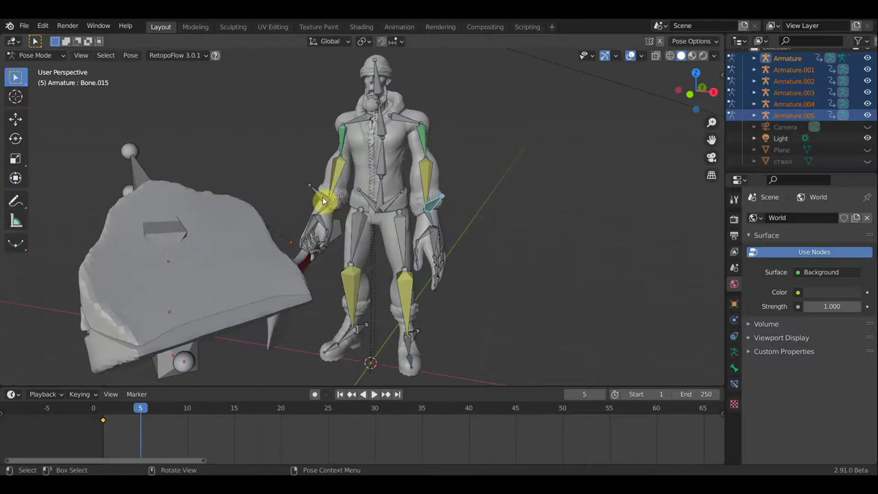
{"action": "left_click", "coordinate": [325, 203]}
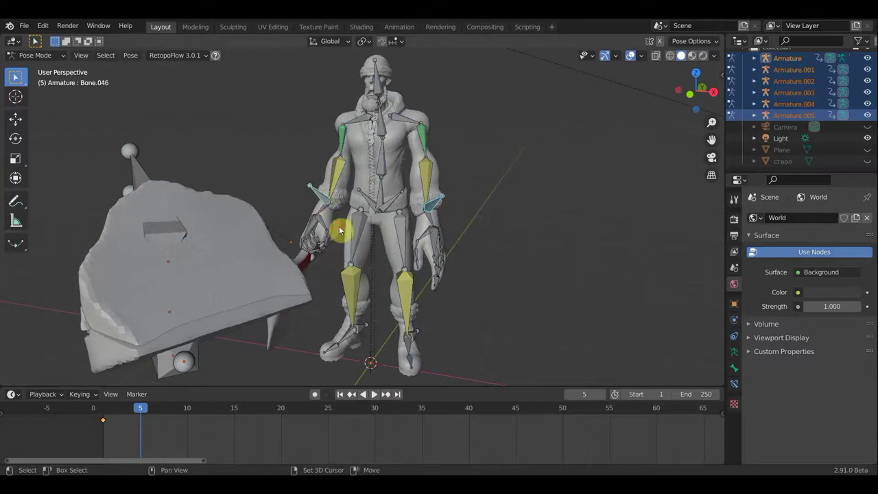
{"action": "left_click", "coordinate": [345, 237], "text": "shift"}
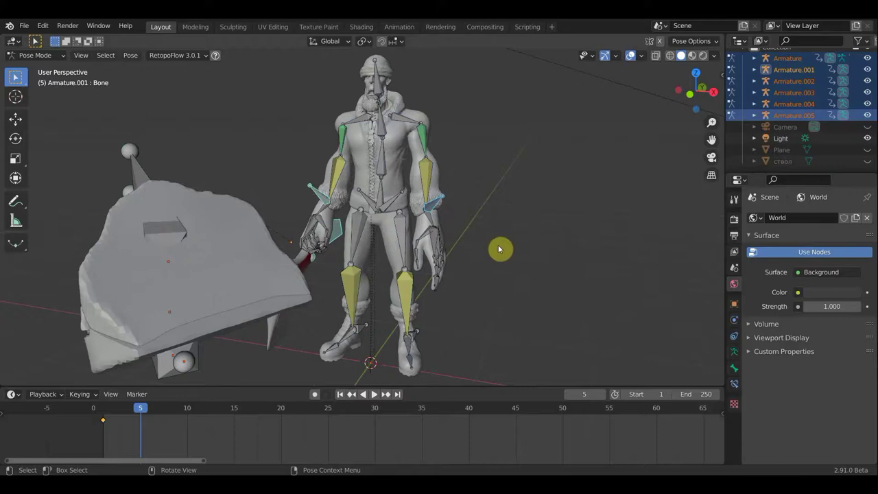
{"action": "key", "text": "g"}
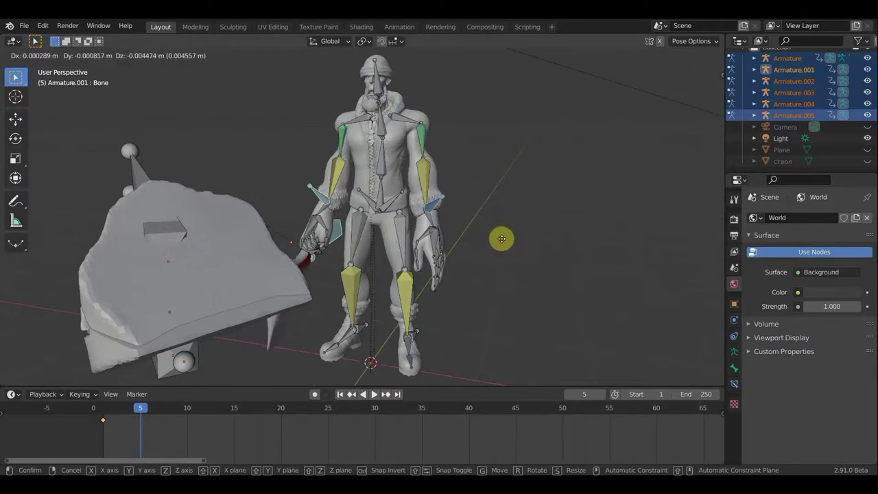
{"action": "left_click", "coordinate": [501, 243]}
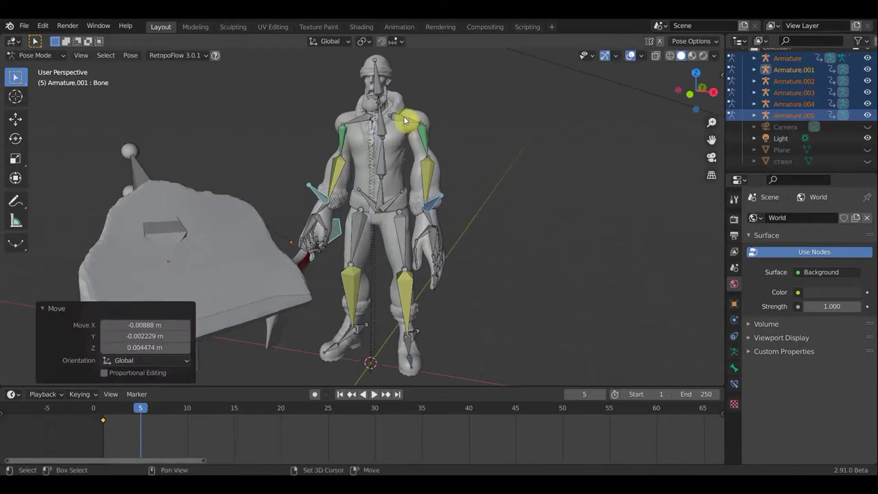
Step: Select and move the shoulder bone
{"action": "left_click", "coordinate": [376, 129], "text": "shift"}
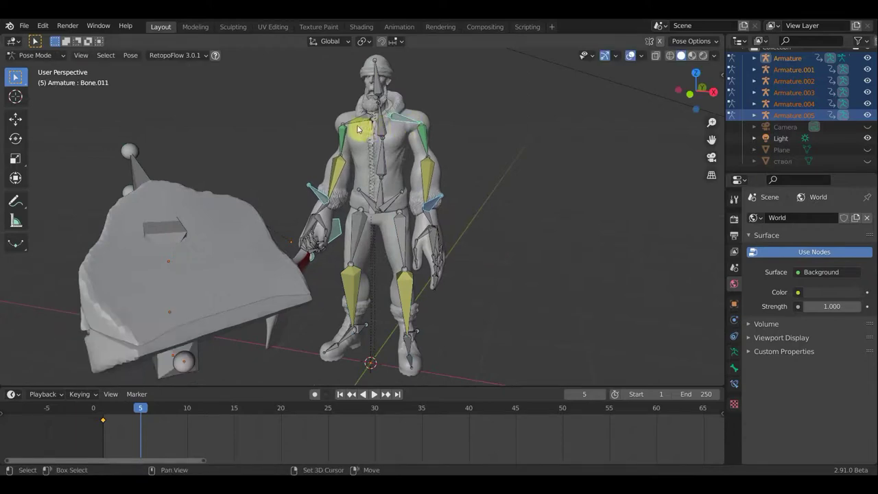
{"action": "middle_click_drag", "start_coordinate": [466, 150], "coordinate": [510, 157]}
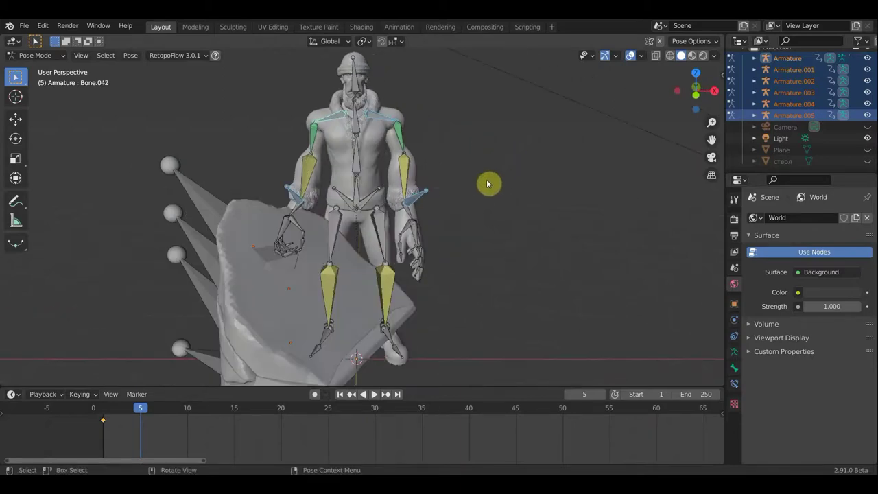
{"action": "key", "text": "g"}
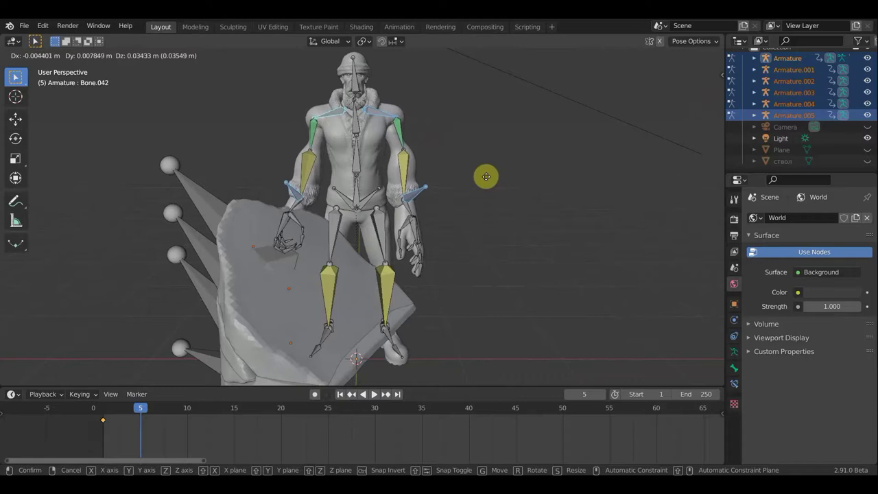
{"action": "left_click", "coordinate": [489, 180]}
{"action": "mouse_move", "coordinate": [489, 180]}
{"action": "middle_mouse_down"}
{"action": "mouse_move", "coordinate": [368, 177]}
{"action": "mouse_move", "coordinate": [445, 145]}
{"action": "middle_mouse_up"}
Step: Rotate an upper-body bone −2.04° and turn the head bone 2.2°
{"action": "left_click", "coordinate": [469, 138]}
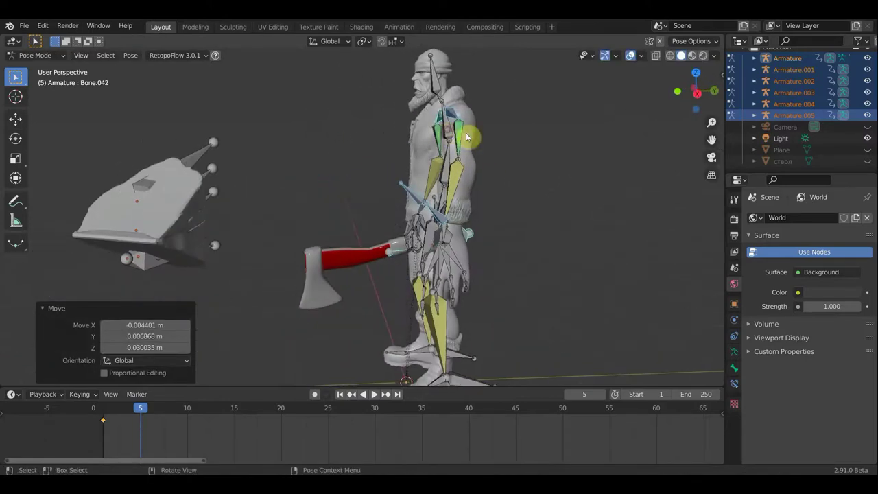
{"action": "key", "text": "r"}
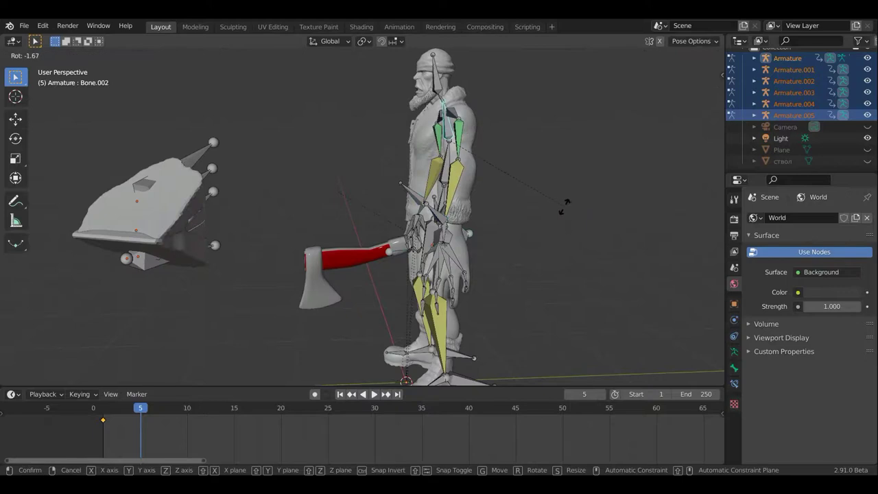
{"action": "left_click", "coordinate": [554, 190]}
{"action": "left_click", "coordinate": [481, 82]}
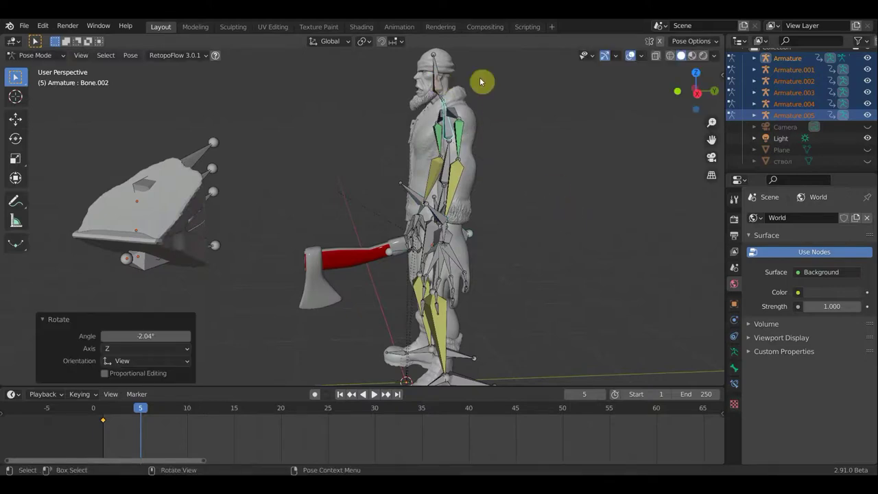
{"action": "key", "text": "r"}
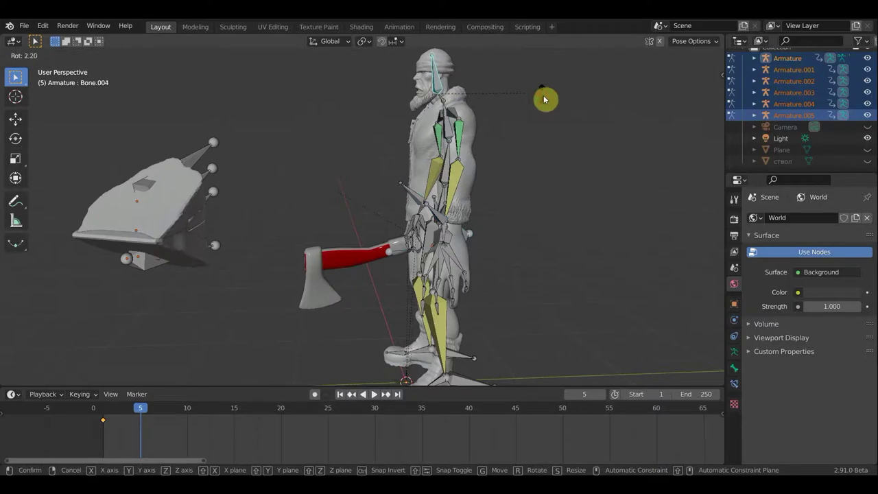
{"action": "left_click", "coordinate": [544, 99]}
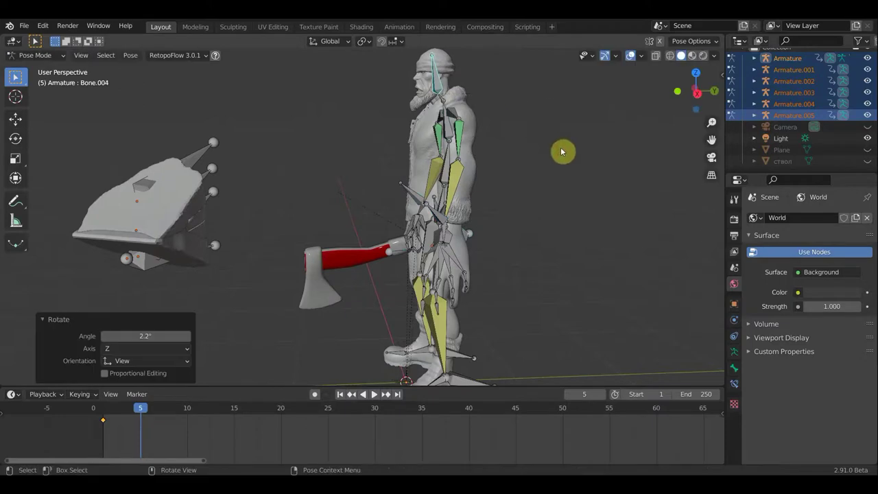
Step: Select all bones and keyframe the new pose at frame 5
{"action": "key", "text": "a"}
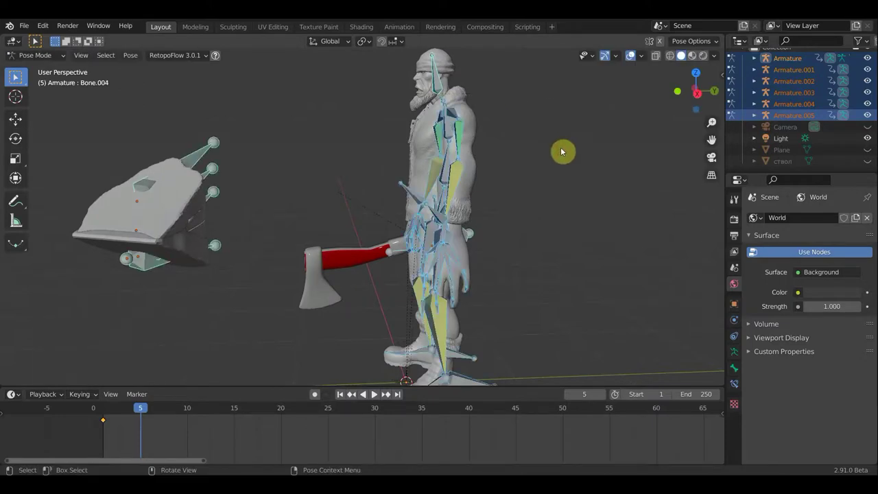
{"action": "key", "text": "i"}
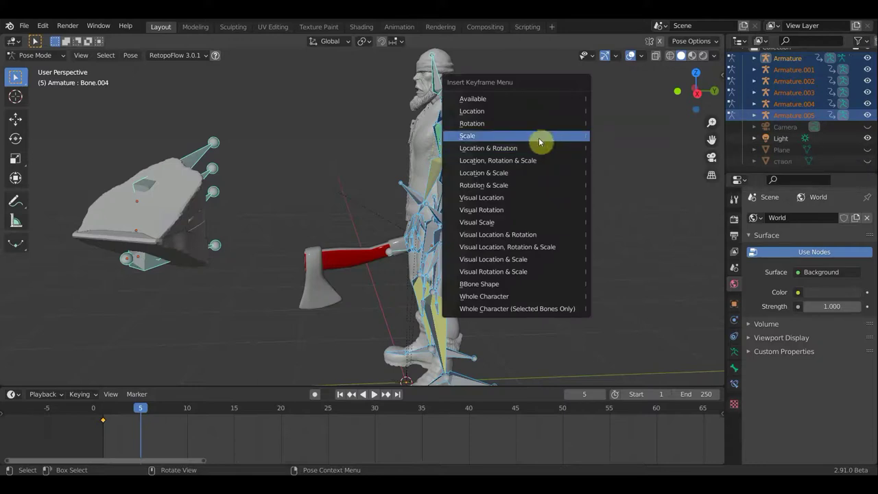
{"action": "left_click", "coordinate": [514, 172]}
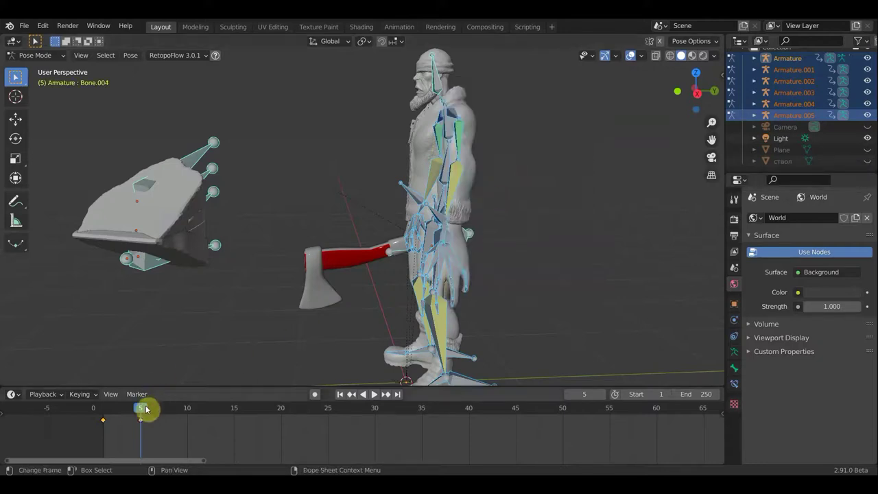
Step: Scrub frames 3–5 with bones hidden, then stop at frame 10 with overlays back on
{"action": "mouse_move", "coordinate": [130, 409]}
{"action": "left_mouse_down"}
{"action": "mouse_move", "coordinate": [117, 408]}
{"action": "mouse_move", "coordinate": [144, 411]}
{"action": "mouse_move", "coordinate": [121, 411]}
{"action": "left_mouse_up"}
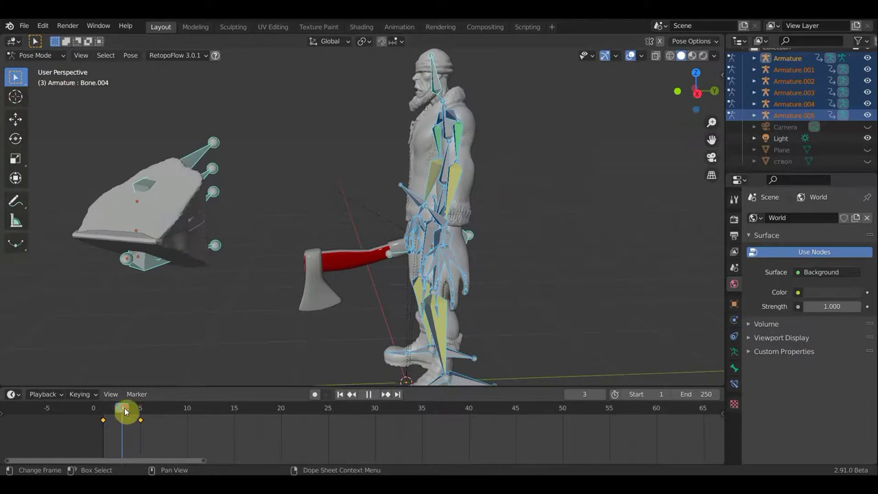
{"action": "left_click", "coordinate": [630, 56]}
{"action": "middle_click_drag", "start_coordinate": [589, 187], "coordinate": [623, 182]}
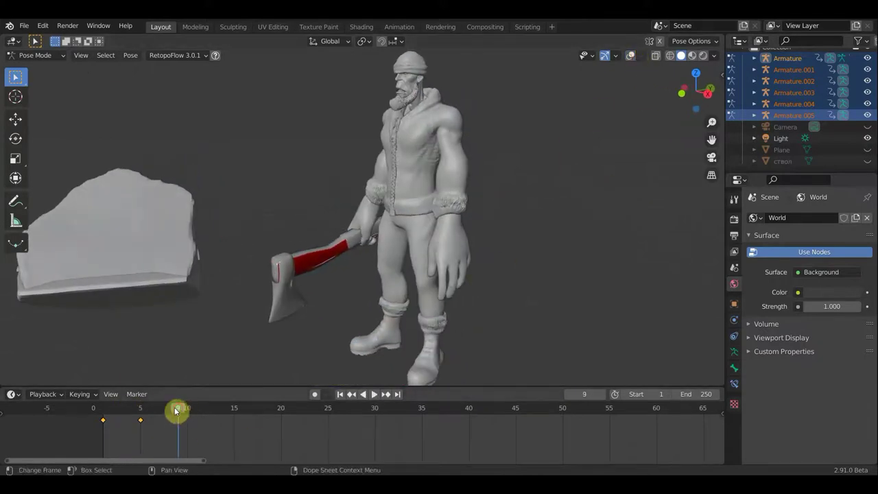
{"action": "mouse_move", "coordinate": [128, 410]}
{"action": "left_mouse_down"}
{"action": "mouse_move", "coordinate": [107, 410]}
{"action": "mouse_move", "coordinate": [188, 421]}
{"action": "left_mouse_up"}
{"action": "middle_click_drag", "start_coordinate": [504, 285], "coordinate": [635, 86]}
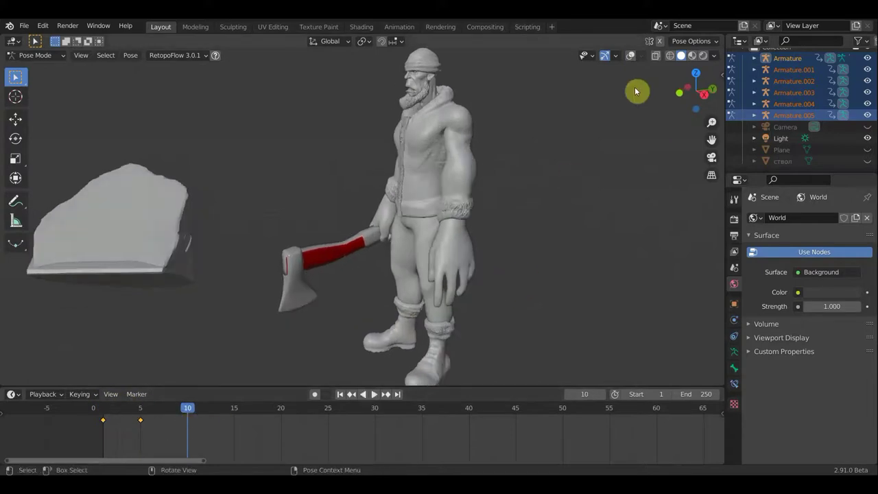
{"action": "left_click", "coordinate": [631, 55]}
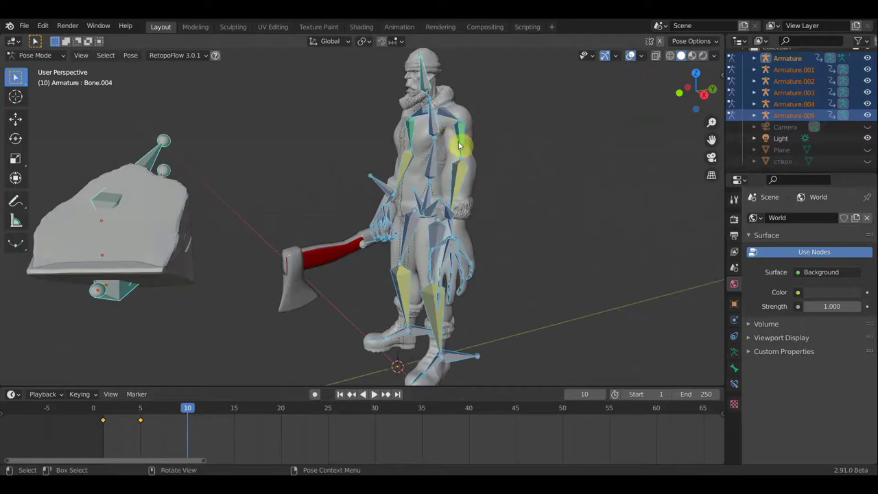
Step: Undo the earlier bone changes and tilt the head bone 8.93° for frame 10
{"action": "middle_click_drag", "start_coordinate": [464, 142], "coordinate": [449, 153]}
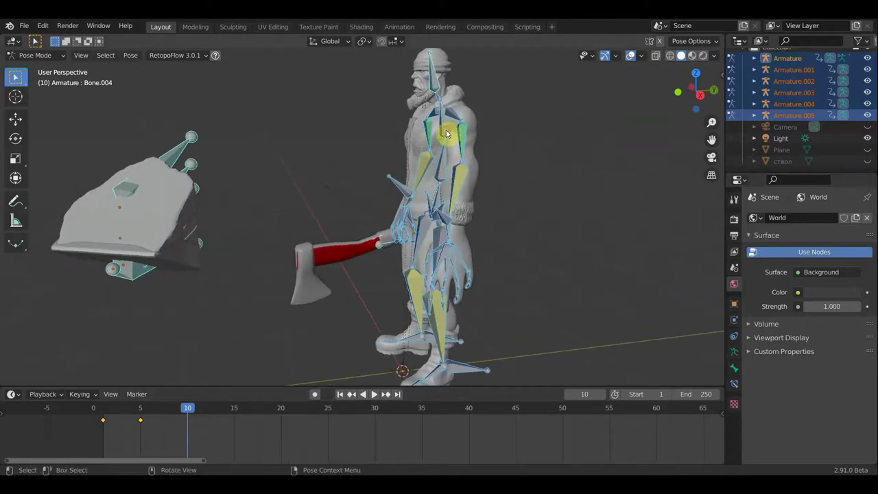
{"action": "middle_click_drag", "start_coordinate": [531, 168], "coordinate": [520, 169]}
{"action": "key", "text": "ctrl+z"}
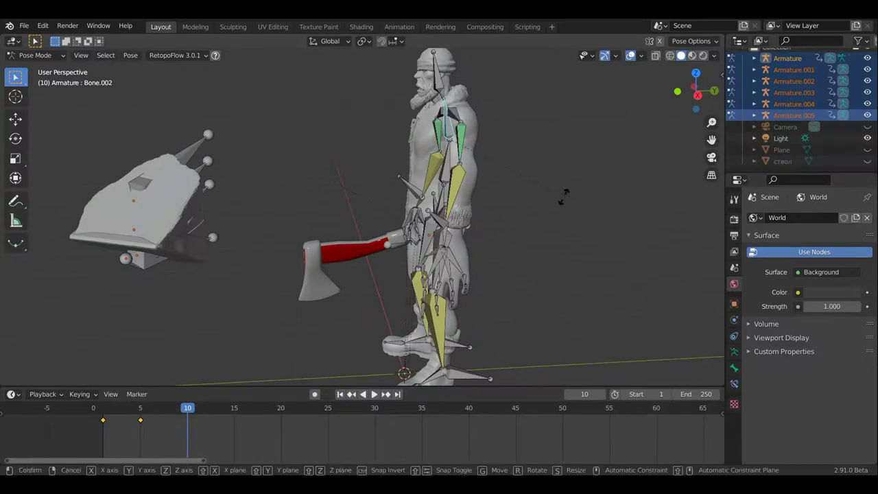
{"action": "key", "text": "r"}
{"action": "left_click", "coordinate": [559, 202]}
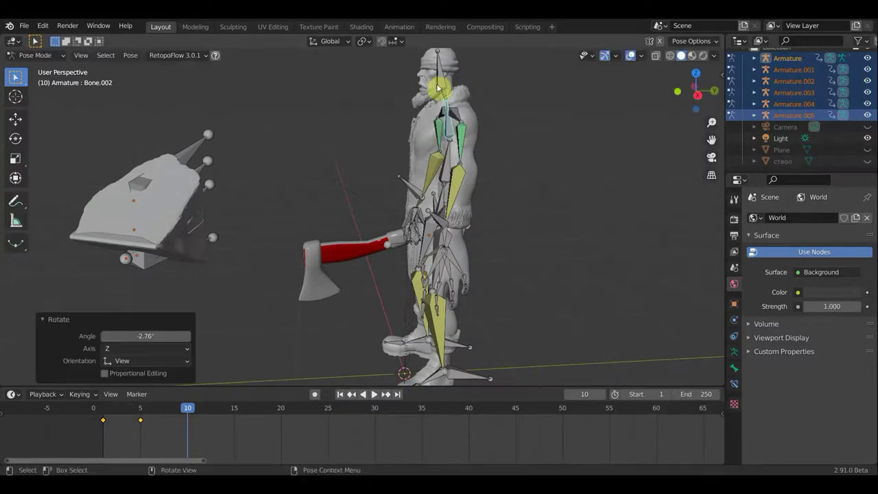
{"action": "key", "text": "ctrl+z"}
{"action": "key", "text": "r"}
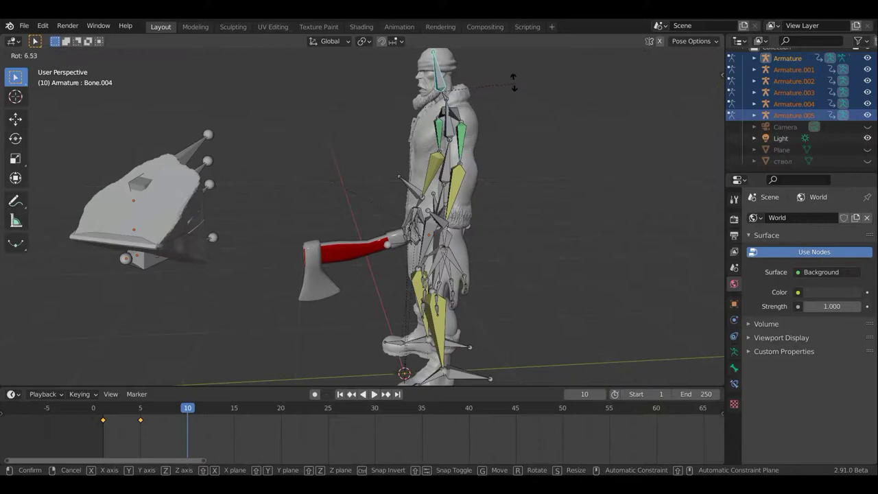
{"action": "left_click", "coordinate": [509, 81]}
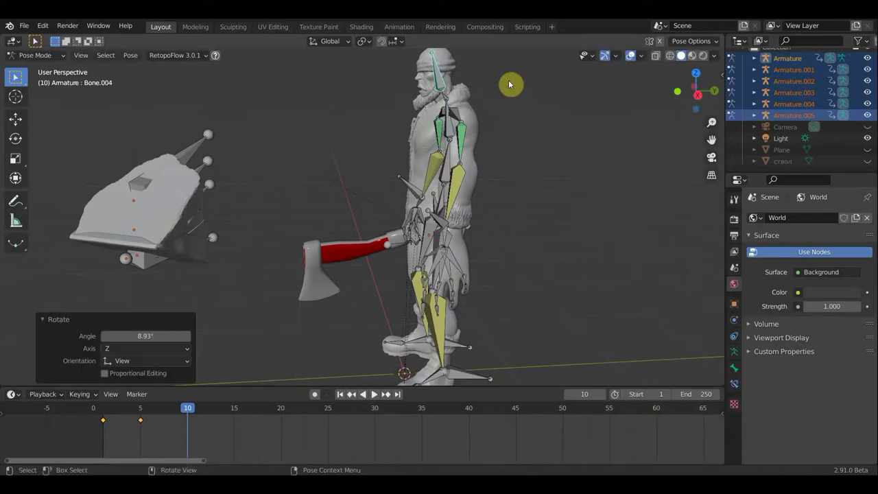
Step: Reposition the free-hand bone and the axe-holding hand bone
{"action": "mouse_move", "coordinate": [465, 252]}
{"action": "middle_mouse_down"}
{"action": "mouse_move", "coordinate": [593, 244]}
{"action": "mouse_move", "coordinate": [463, 262]}
{"action": "middle_mouse_up"}
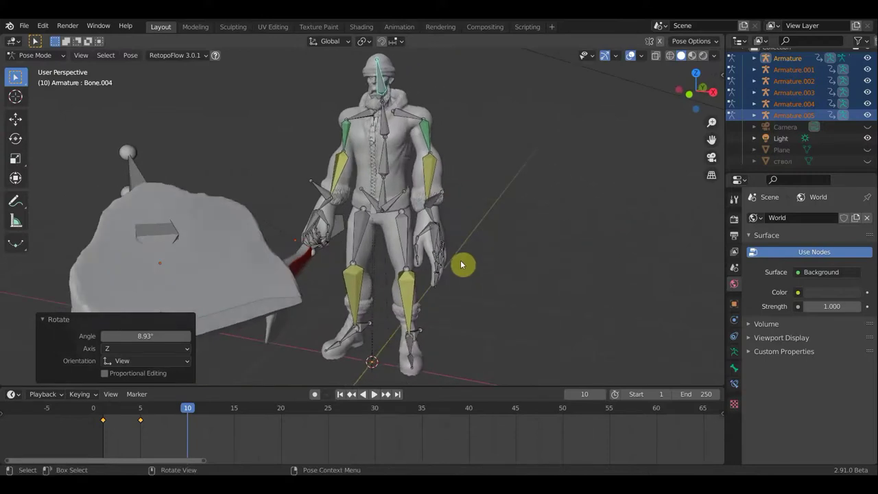
{"action": "left_click", "coordinate": [434, 209]}
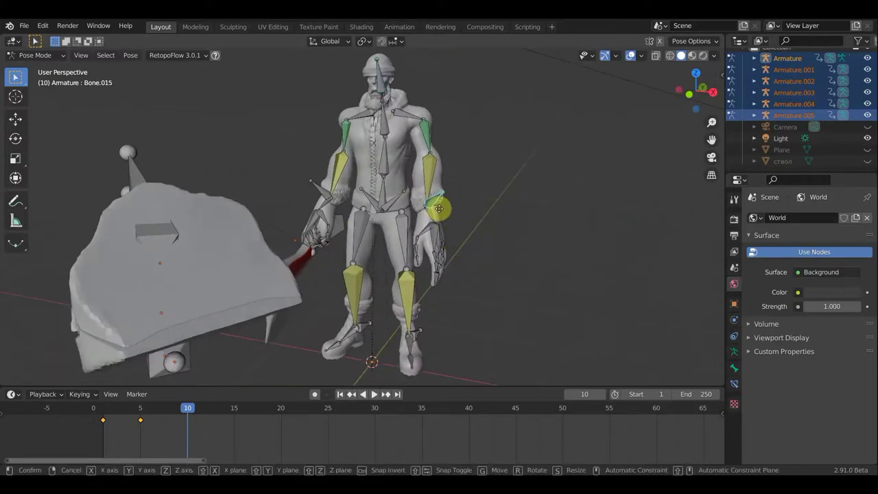
{"action": "key", "text": "g"}
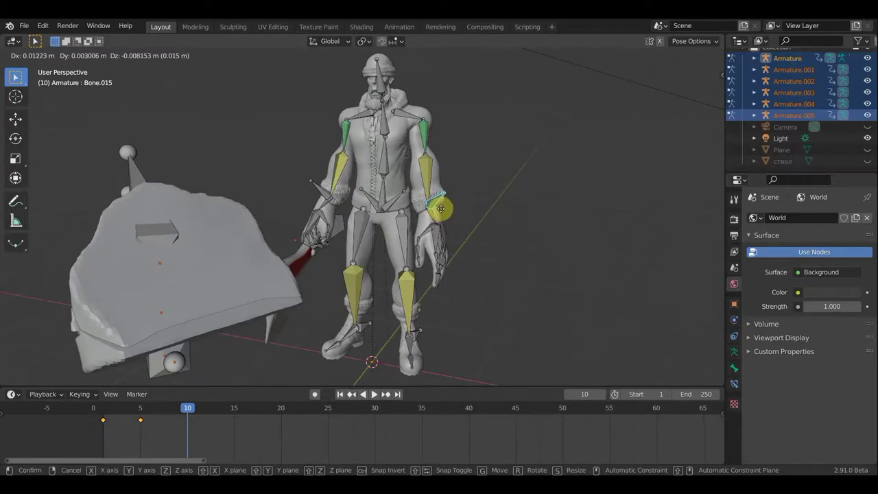
{"action": "left_click", "coordinate": [442, 212]}
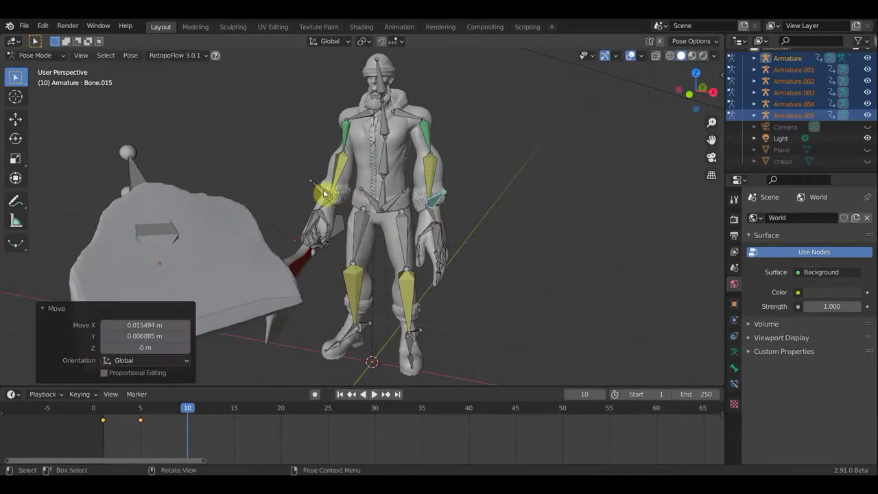
{"action": "left_click", "coordinate": [358, 218], "text": "shift"}
{"action": "left_click", "coordinate": [337, 227]}
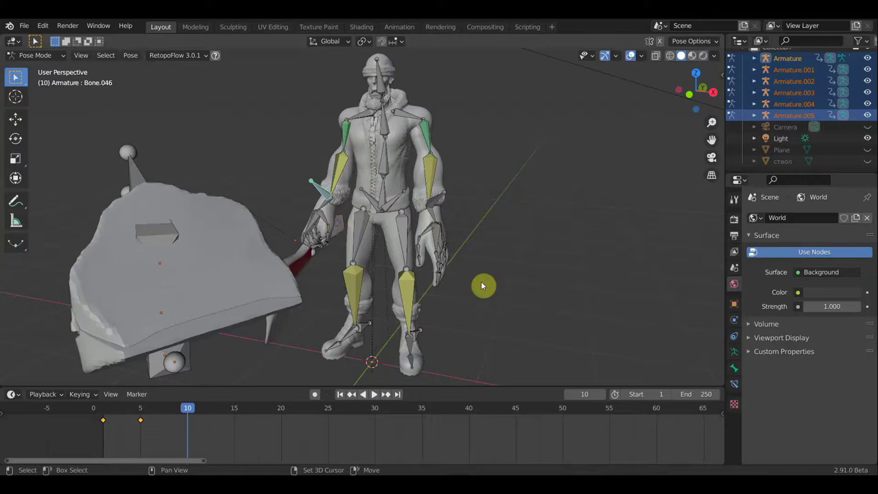
{"action": "key", "text": "g"}
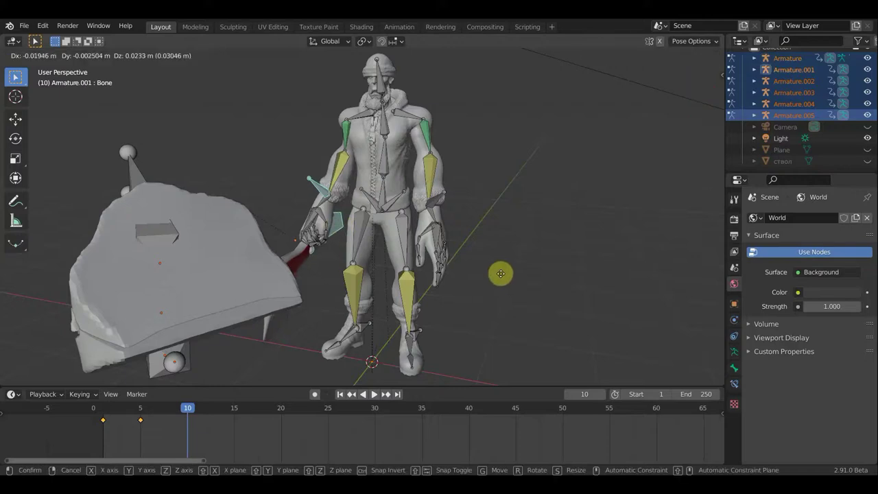
{"action": "left_click", "coordinate": [500, 274]}
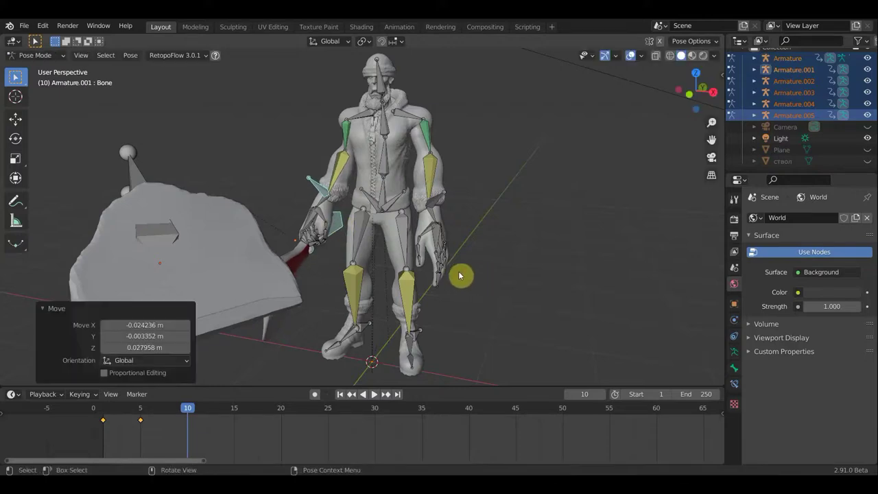
Step: Rotate two finger bones by 9.63° and 12.6°
{"action": "middle_click_drag", "start_coordinate": [474, 288], "coordinate": [302, 288]}
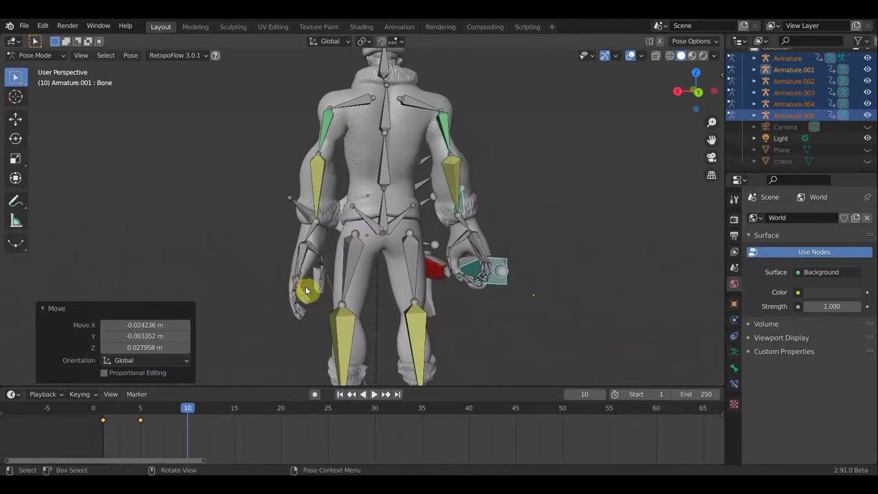
{"action": "left_click", "coordinate": [306, 291]}
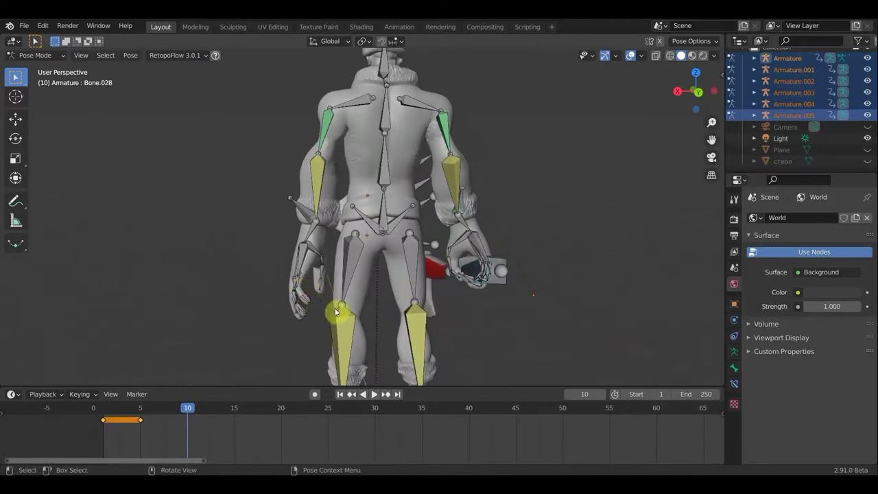
{"action": "key", "text": "r"}
{"action": "left_click", "coordinate": [294, 299]}
{"action": "left_click", "coordinate": [322, 294]}
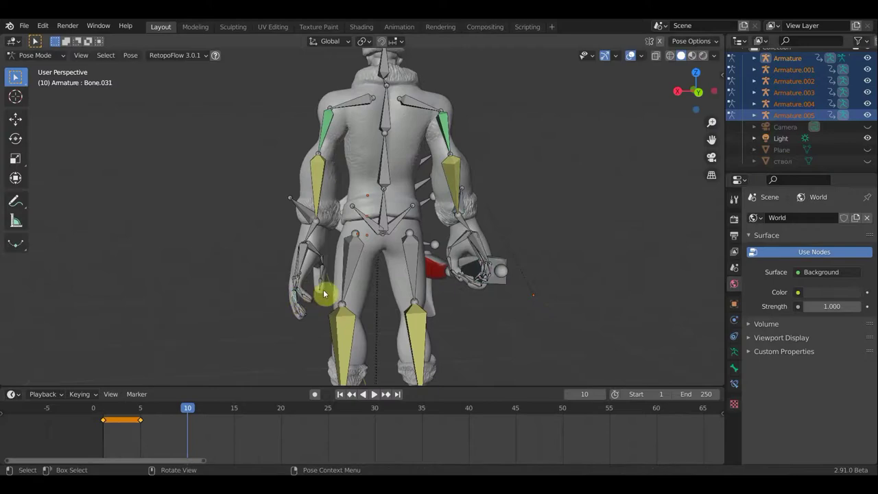
{"action": "key", "text": "r"}
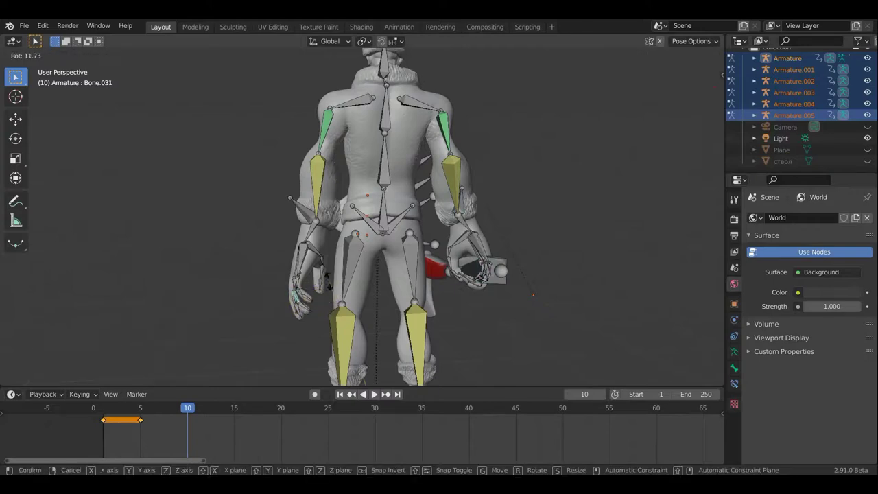
{"action": "left_click", "coordinate": [329, 282]}
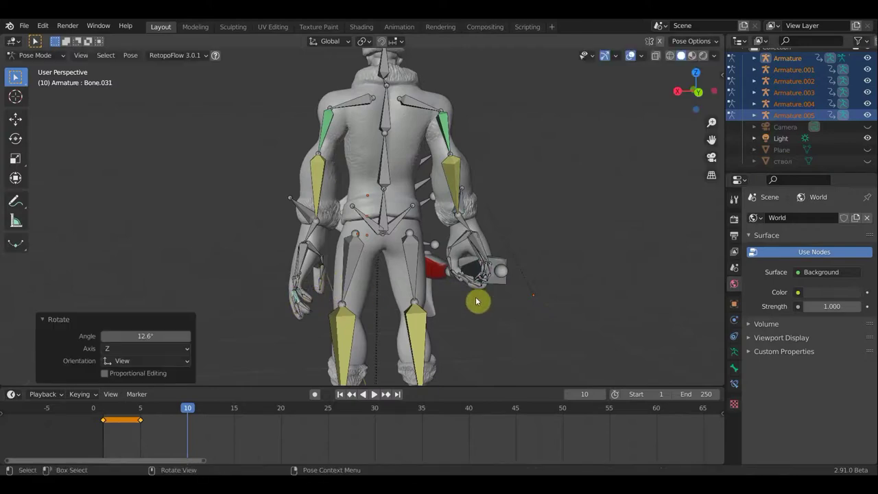
Step: Keyframe location and rotation of all bones at frame 10
{"action": "key", "text": "a"}
{"action": "key", "text": "i"}
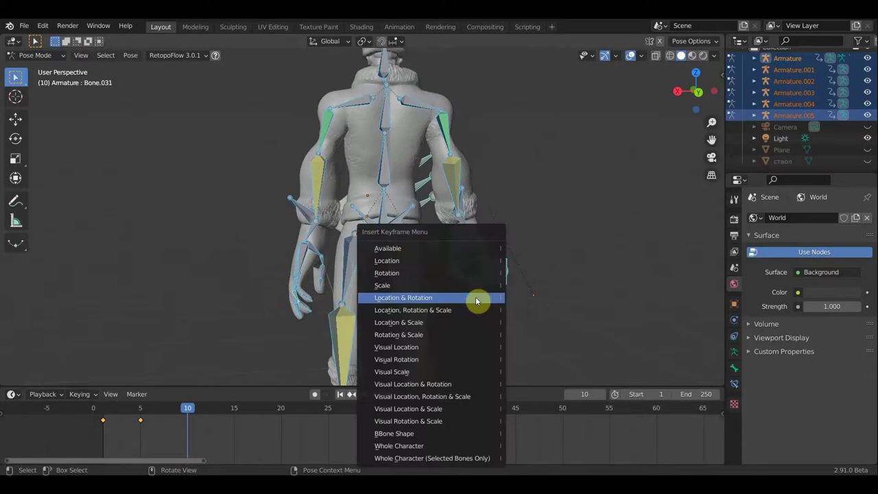
{"action": "left_click", "coordinate": [475, 297]}
Step: Preview the frame-10 pose with overlays hidden, then move the playhead to frame 15
{"action": "scroll", "coordinate": [190, 300], "scroll_direction": "down", "scroll_amount": 5}
{"action": "mouse_move", "coordinate": [330, 292]}
{"action": "middle_mouse_down"}
{"action": "mouse_move", "coordinate": [435, 286]}
{"action": "mouse_move", "coordinate": [402, 286]}
{"action": "mouse_move", "coordinate": [404, 276]}
{"action": "middle_mouse_up"}
{"action": "scroll", "coordinate": [404, 276], "scroll_direction": "up", "scroll_amount": 3}
{"action": "left_click", "coordinate": [631, 55]}
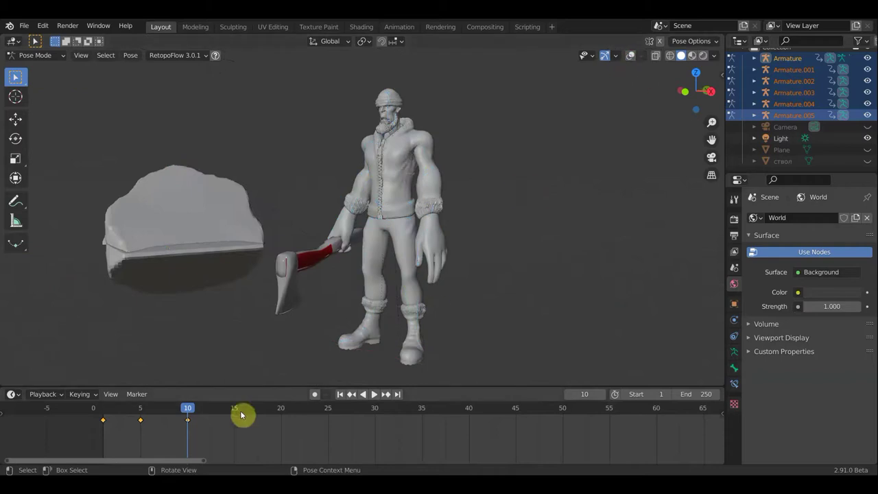
{"action": "mouse_move", "coordinate": [153, 411]}
{"action": "left_mouse_down"}
{"action": "mouse_move", "coordinate": [123, 412]}
{"action": "mouse_move", "coordinate": [175, 411]}
{"action": "mouse_move", "coordinate": [121, 411]}
{"action": "mouse_move", "coordinate": [234, 439]}
{"action": "left_mouse_up"}
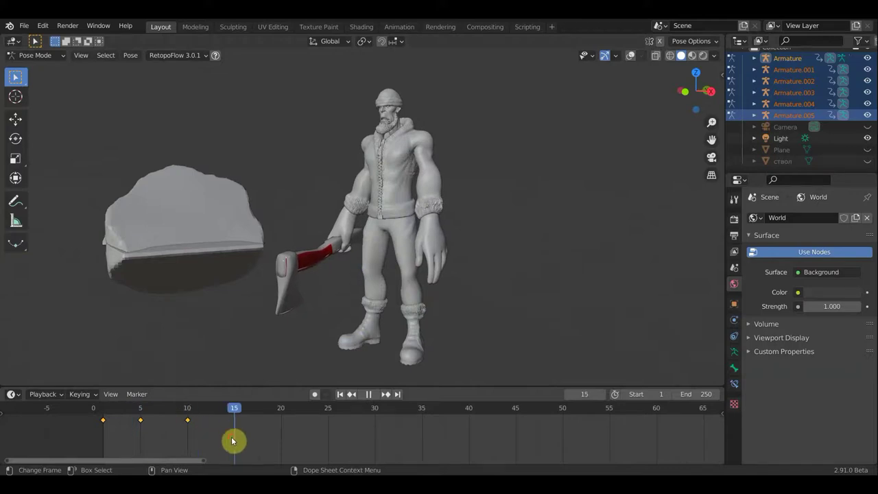
{"action": "left_click", "coordinate": [632, 56]}
{"action": "mouse_move", "coordinate": [533, 147]}
{"action": "middle_mouse_down"}
{"action": "mouse_move", "coordinate": [487, 165]}
{"action": "mouse_move", "coordinate": [441, 147]}
{"action": "mouse_move", "coordinate": [463, 148]}
{"action": "mouse_move", "coordinate": [439, 123]}
{"action": "middle_mouse_up"}
Step: Tilt the neck bone and rotate the head bone 12° at frame 15
{"action": "left_click", "coordinate": [441, 127]}
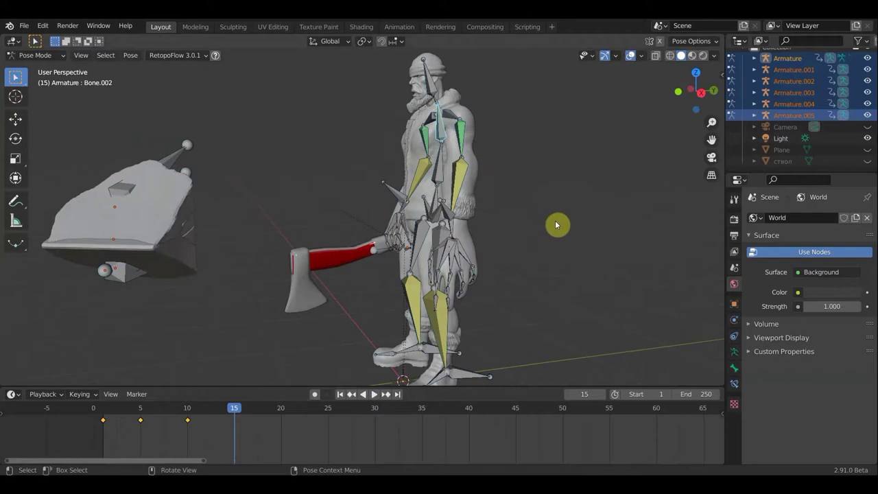
{"action": "key", "text": "r"}
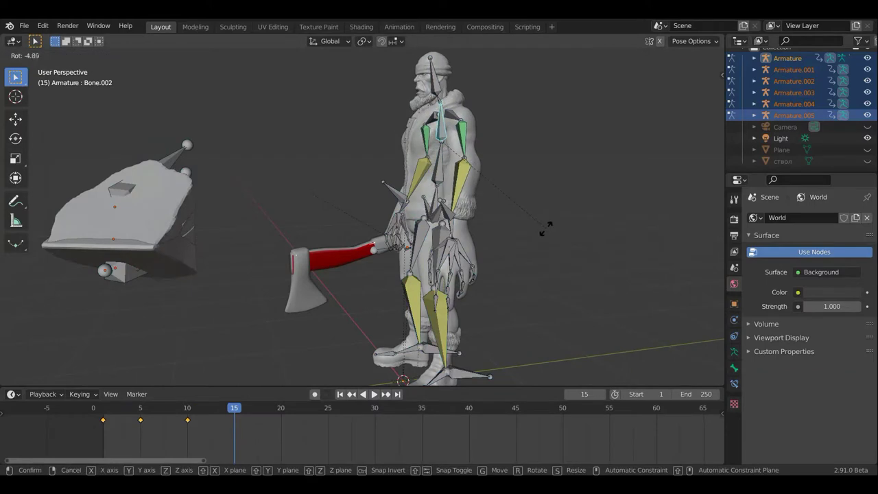
{"action": "left_click", "coordinate": [545, 228]}
{"action": "left_click", "coordinate": [433, 83]}
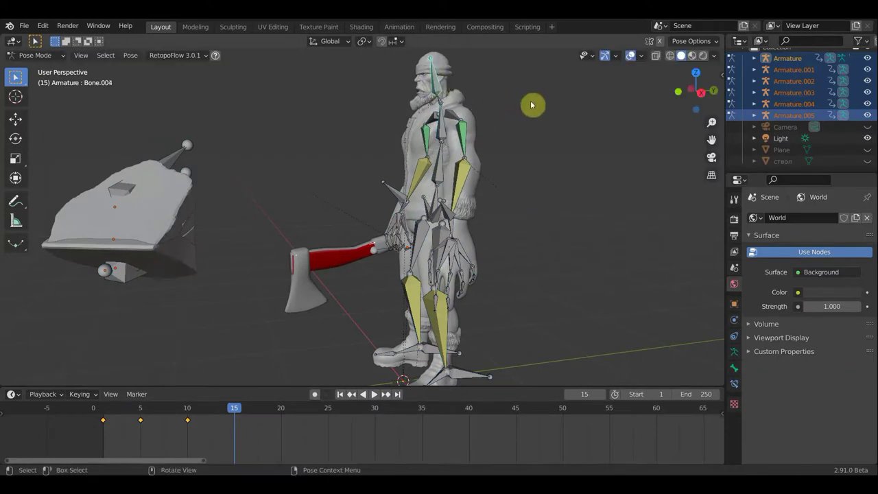
{"action": "key", "text": "r"}
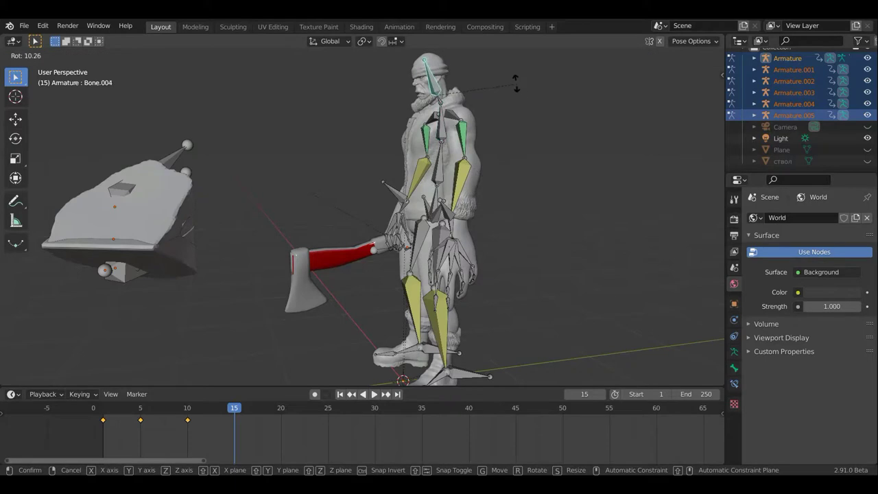
{"action": "left_click", "coordinate": [514, 81]}
Step: Move the free-hand bone into a new position and cancel a finger rotation
{"action": "middle_click_drag", "start_coordinate": [484, 235], "coordinate": [586, 235]}
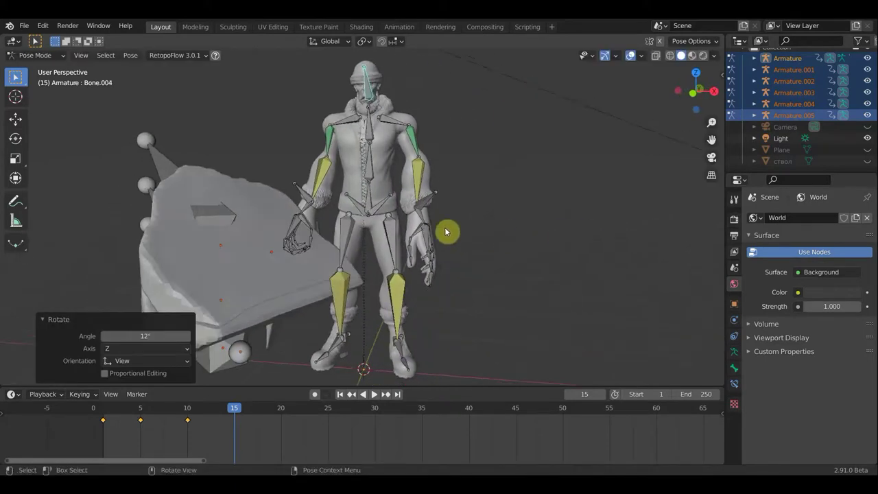
{"action": "left_click", "coordinate": [426, 203]}
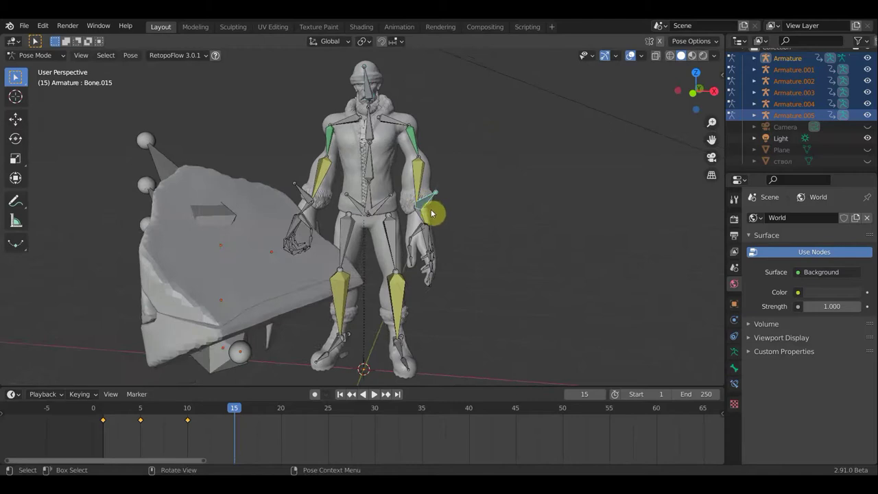
{"action": "key", "text": "g"}
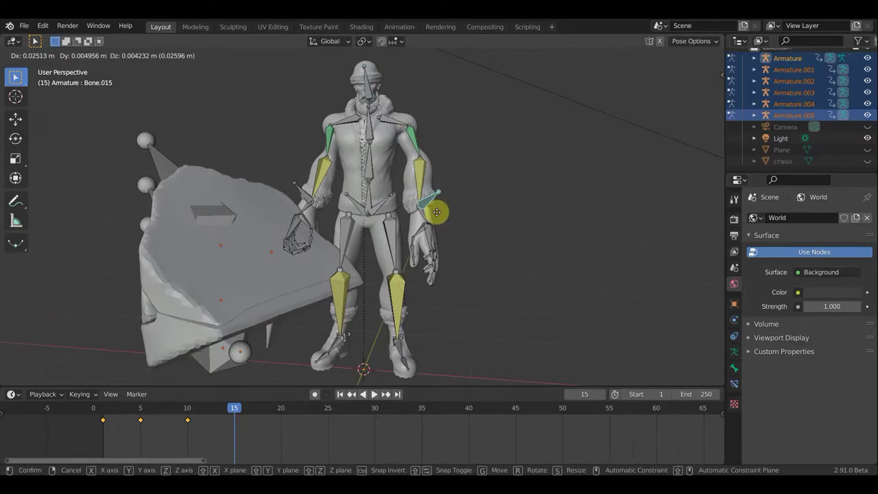
{"action": "left_click", "coordinate": [442, 234]}
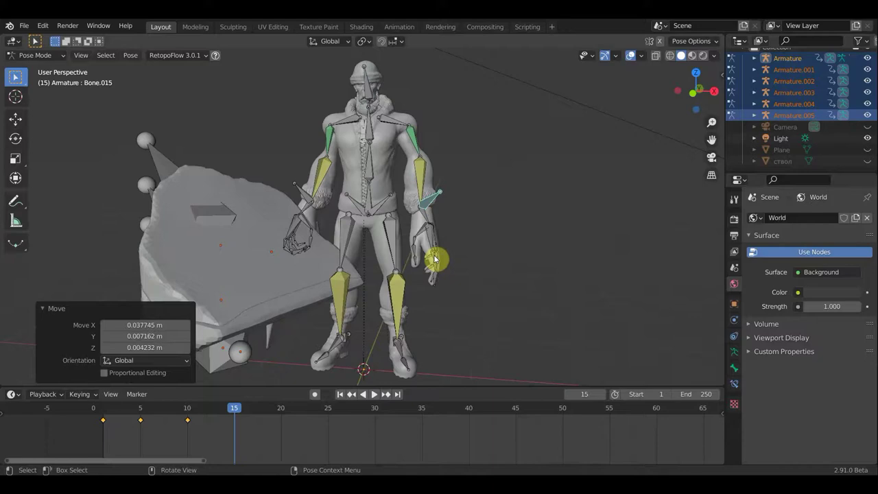
{"action": "left_click", "coordinate": [434, 258]}
{"action": "key", "text": "r"}
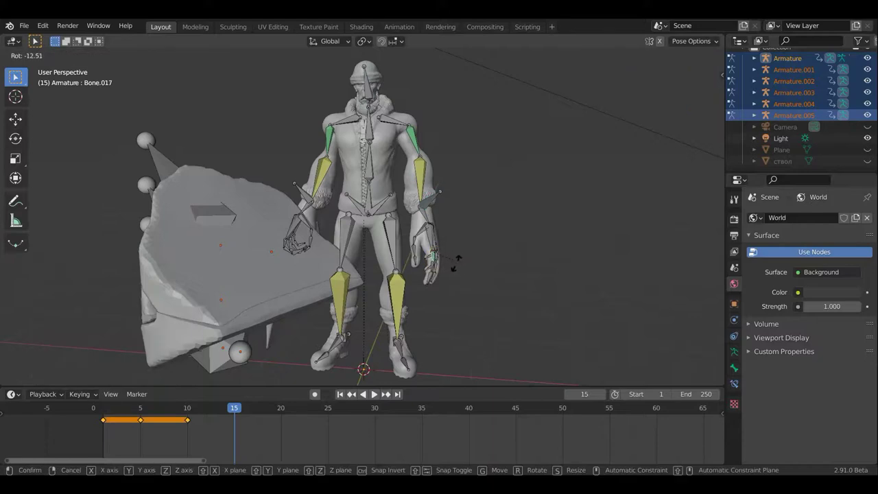
{"action": "right_click", "coordinate": [452, 268]}
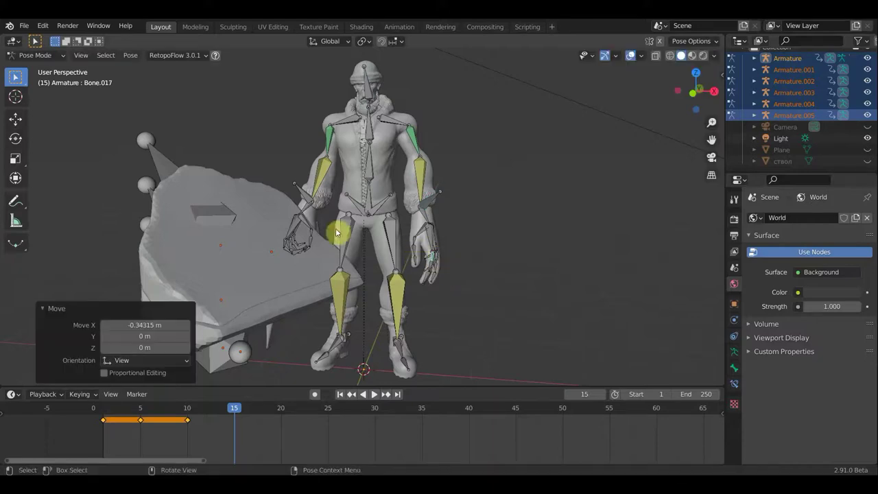
Step: Select the Armature.001 bone holding the axe
{"action": "left_click", "coordinate": [382, 209]}
{"action": "middle_click_drag", "start_coordinate": [382, 209], "coordinate": [349, 218]}
{"action": "left_click", "coordinate": [334, 226]}
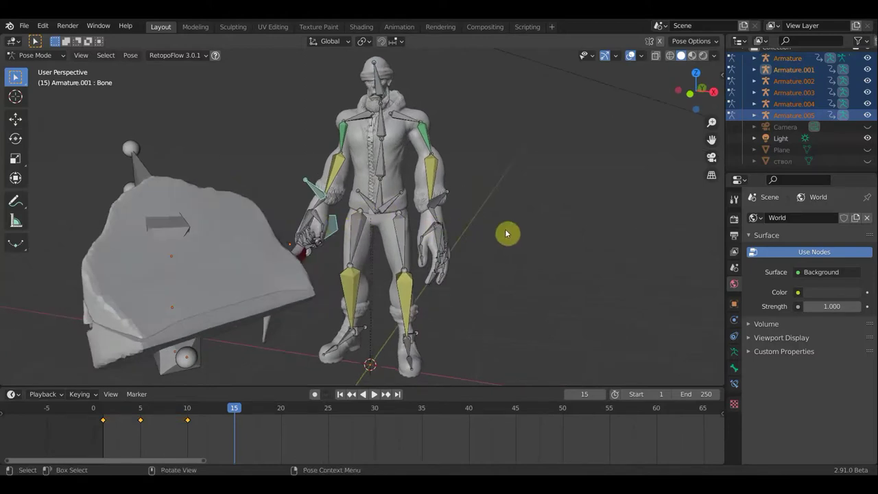
Step: Rotate and move the axe-holding bone
{"action": "middle_click_drag", "start_coordinate": [532, 227], "coordinate": [678, 226]}
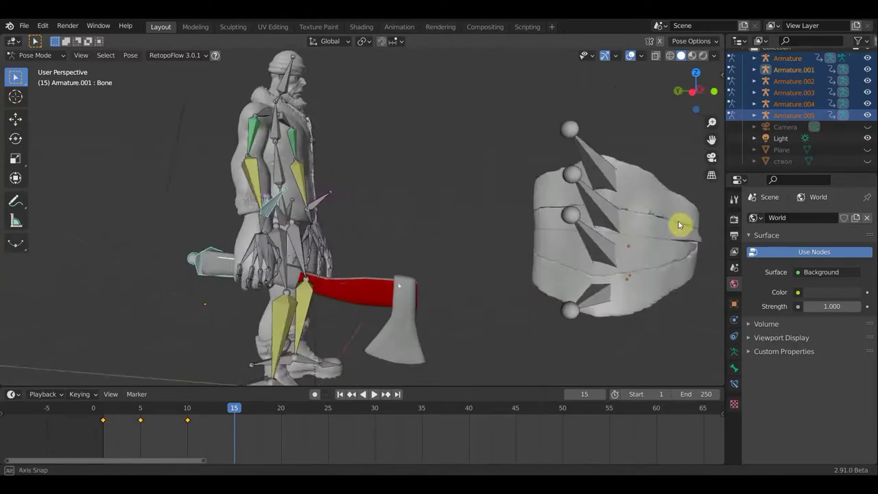
{"action": "mouse_move", "coordinate": [461, 282]}
{"action": "middle_mouse_down"}
{"action": "mouse_move", "coordinate": [476, 282]}
{"action": "mouse_move", "coordinate": [330, 226]}
{"action": "middle_mouse_up"}
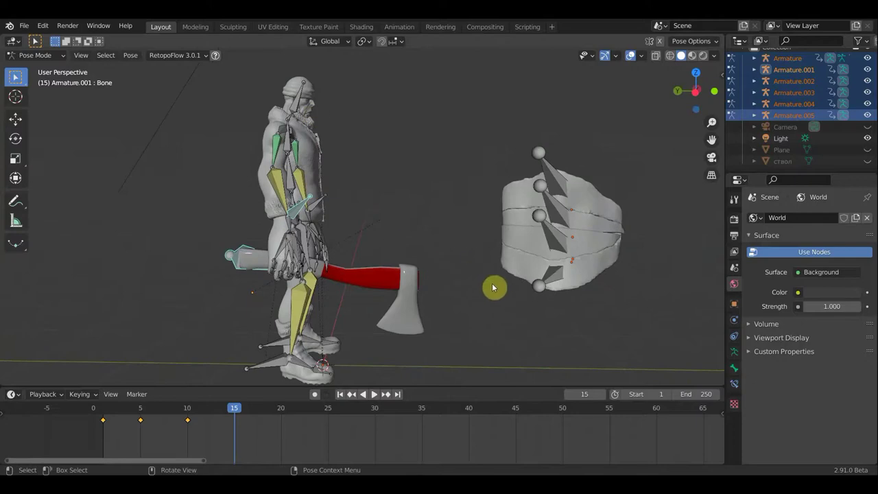
{"action": "key", "text": "r"}
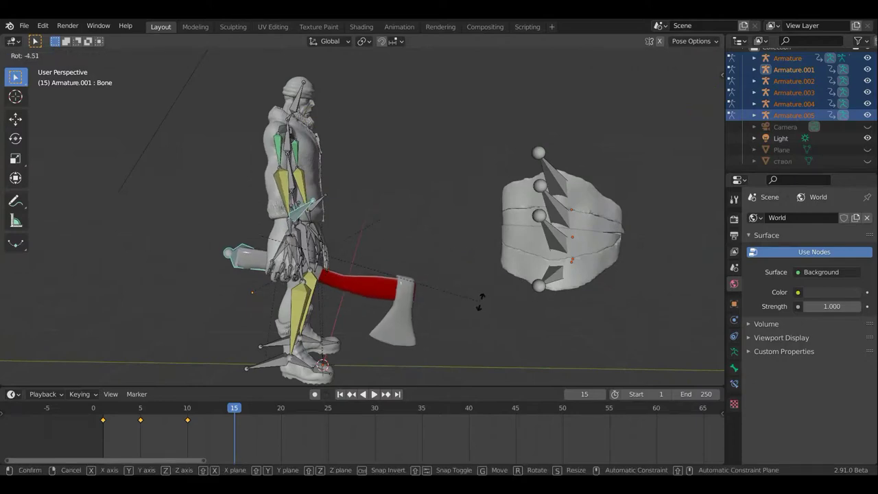
{"action": "left_click", "coordinate": [464, 306]}
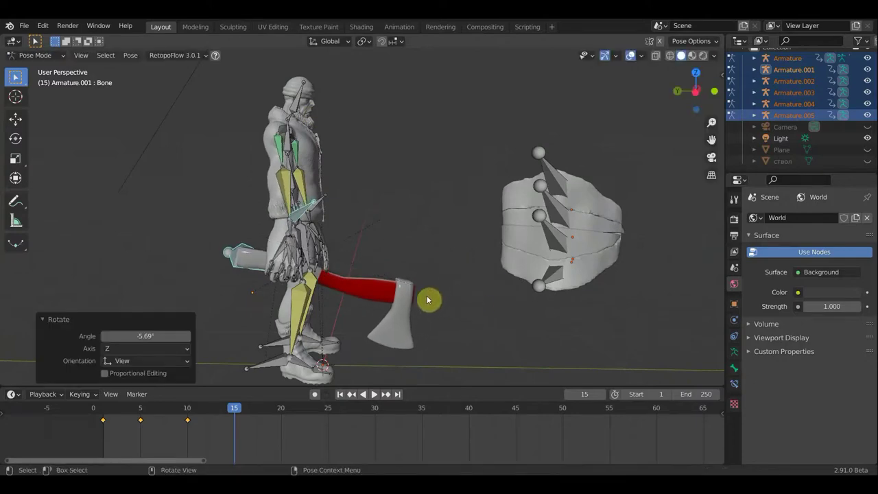
{"action": "key", "text": "g"}
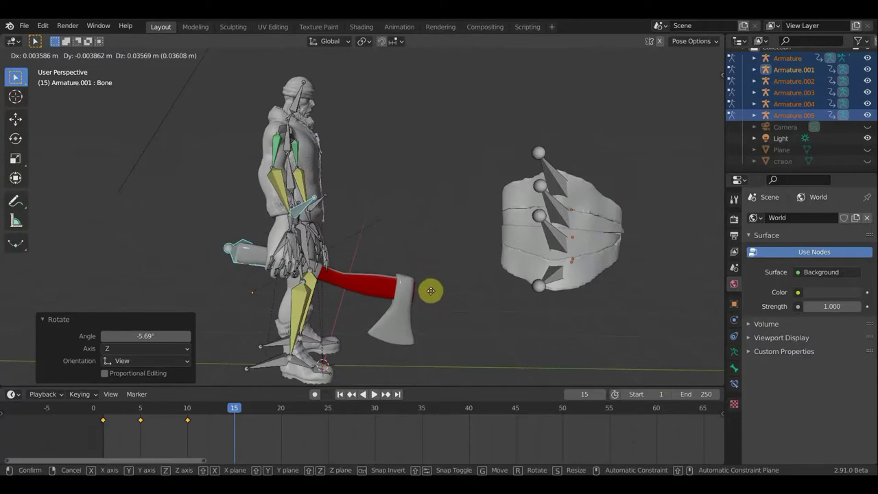
{"action": "left_click", "coordinate": [432, 291]}
Step: Shift the other hand bone to a new position
{"action": "middle_click_drag", "start_coordinate": [429, 294], "coordinate": [307, 291]}
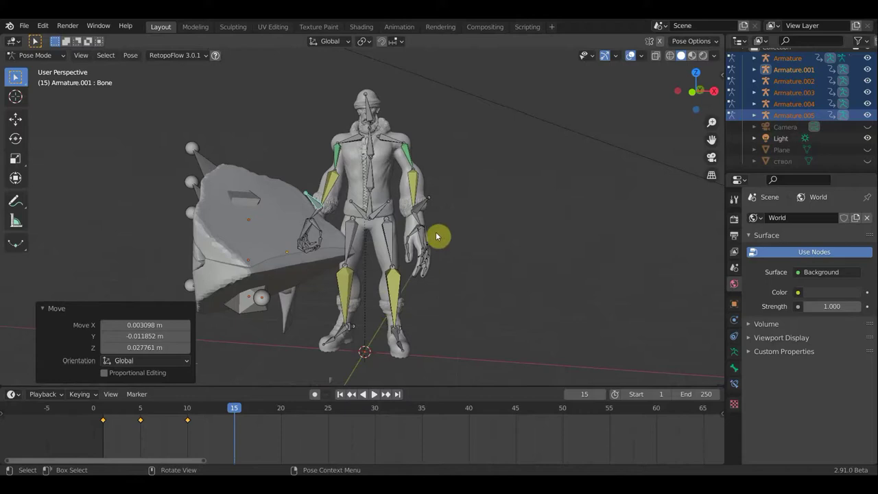
{"action": "left_click", "coordinate": [432, 226]}
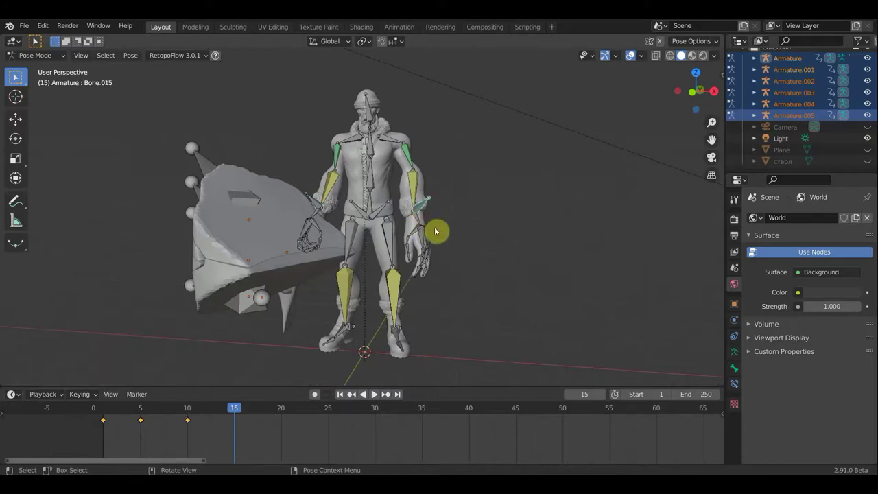
{"action": "key", "text": "g"}
{"action": "left_click", "coordinate": [440, 231]}
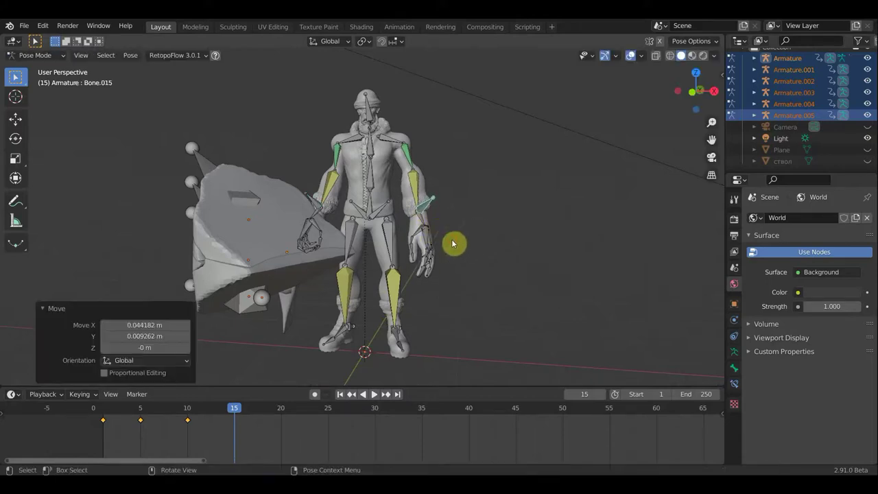
Step: Nudge the Armature.001 axe bone about 0.037 m
{"action": "left_click", "coordinate": [326, 243]}
{"action": "left_click", "coordinate": [326, 242]}
{"action": "middle_click_drag", "start_coordinate": [326, 242], "coordinate": [323, 235]}
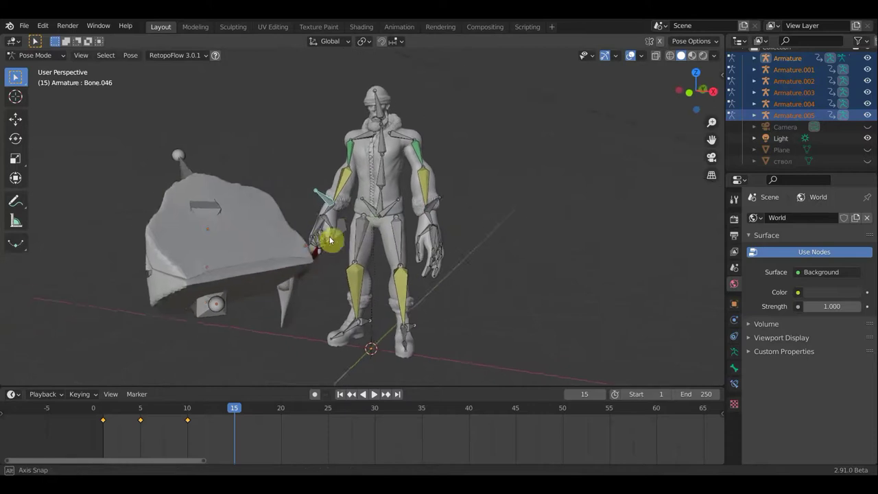
{"action": "middle_click_drag", "start_coordinate": [392, 241], "coordinate": [476, 261]}
{"action": "key", "text": "g"}
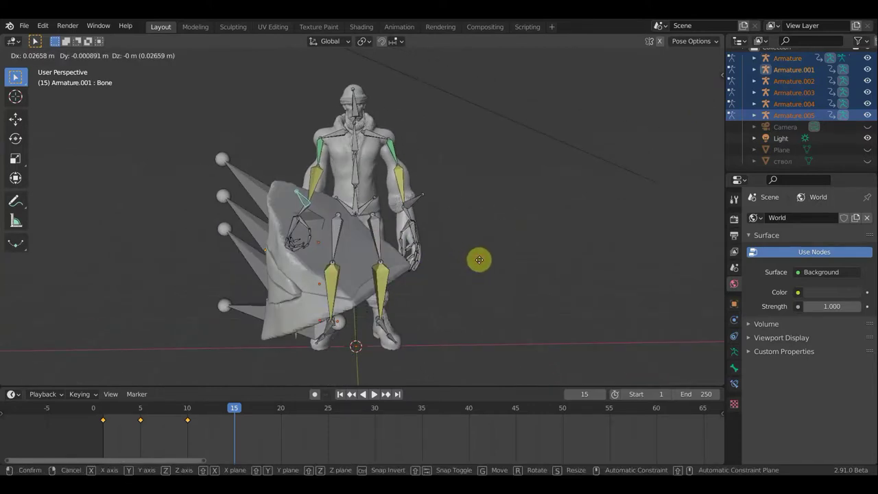
{"action": "left_click", "coordinate": [407, 264]}
{"action": "mouse_move", "coordinate": [407, 264]}
{"action": "middle_mouse_down"}
{"action": "mouse_move", "coordinate": [392, 261]}
{"action": "mouse_move", "coordinate": [443, 253]}
{"action": "middle_mouse_up"}
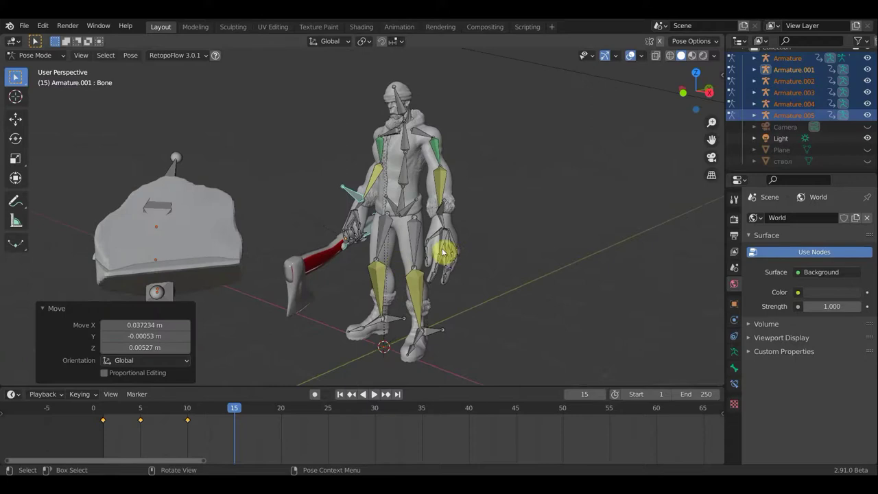
{"action": "mouse_move", "coordinate": [549, 267]}
{"action": "middle_mouse_down"}
{"action": "mouse_move", "coordinate": [635, 273]}
{"action": "mouse_move", "coordinate": [624, 268]}
{"action": "middle_mouse_up"}
Step: Keyframe all bones at frame 15 and hide the viewport overlays
{"action": "key", "text": "a"}
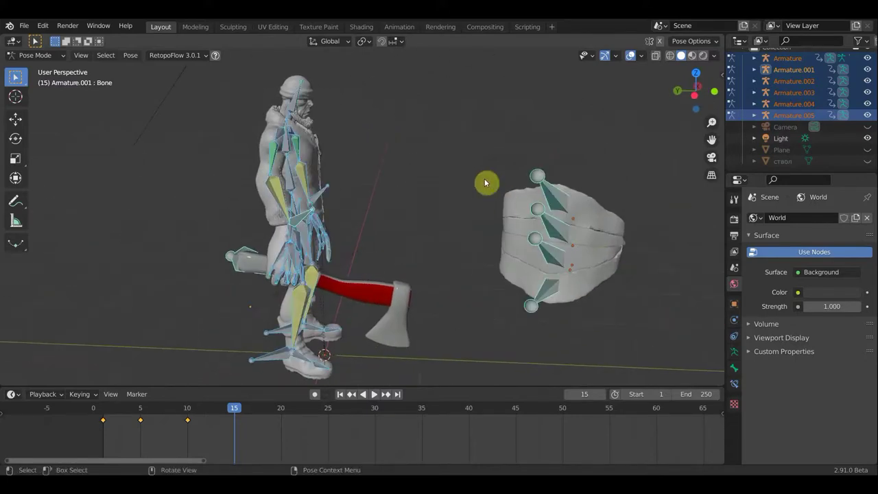
{"action": "key", "text": "i"}
{"action": "left_click", "coordinate": [484, 180]}
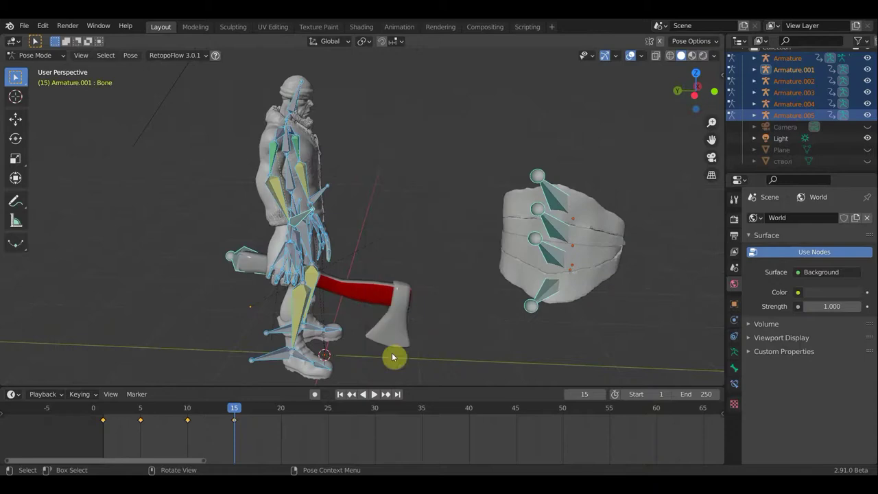
{"action": "left_click", "coordinate": [634, 57]}
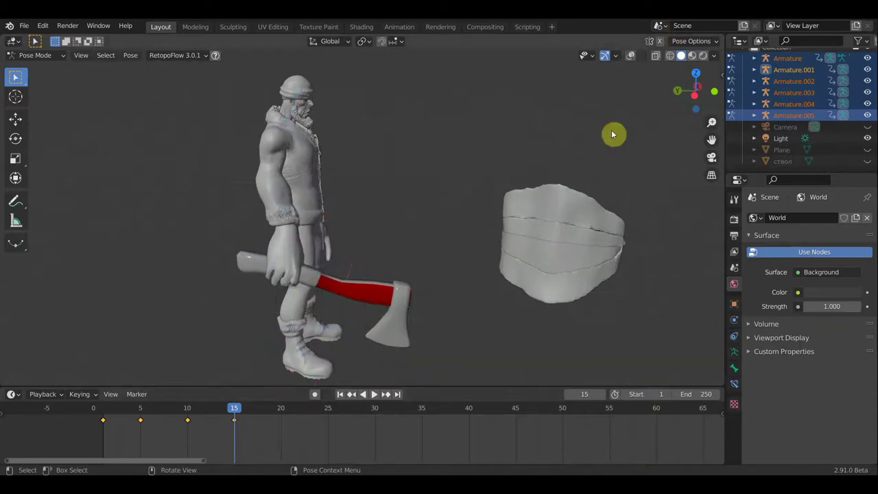
Step: Scrub back and play a short preview of the animation
{"action": "middle_click_drag", "start_coordinate": [531, 166], "coordinate": [528, 158]}
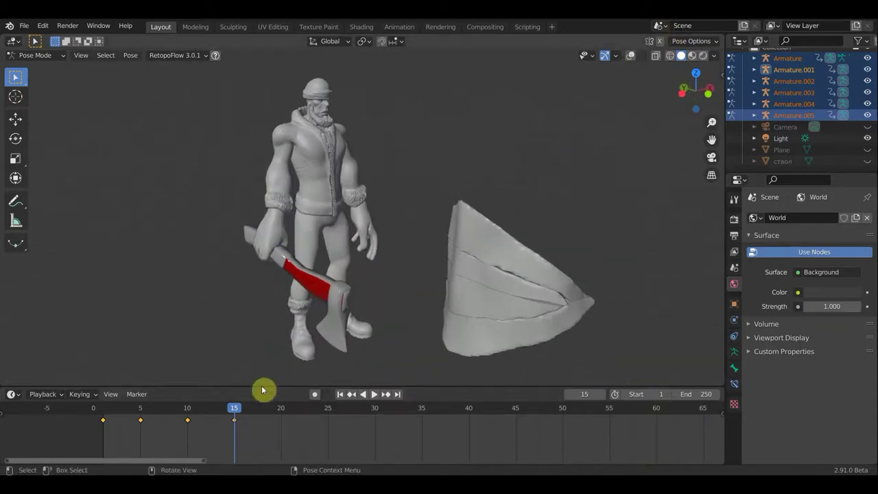
{"action": "mouse_move", "coordinate": [236, 409]}
{"action": "left_mouse_down"}
{"action": "mouse_move", "coordinate": [139, 407]}
{"action": "mouse_move", "coordinate": [175, 407]}
{"action": "left_mouse_up"}
{"action": "key", "text": "space"}
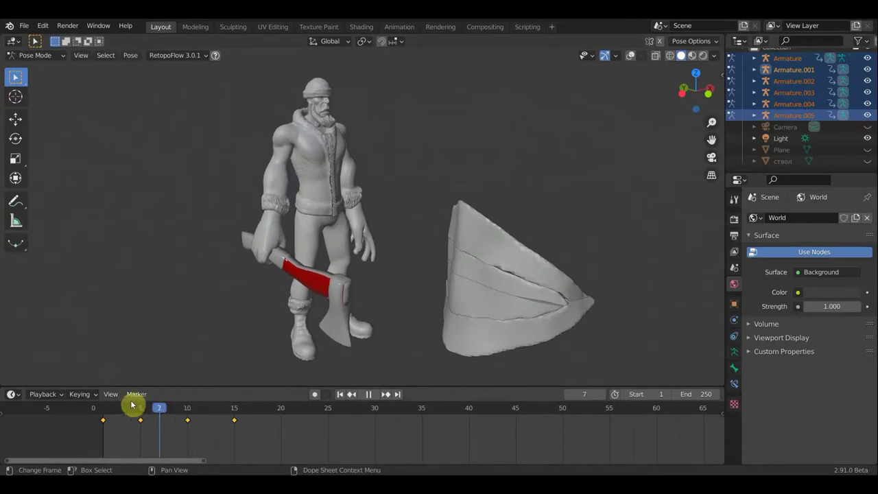
{"action": "left_click_drag", "start_coordinate": [175, 408], "coordinate": [149, 407]}
{"action": "key", "text": "space"}
Step: Replay the animation from the start and stop it at frame 20
{"action": "scroll", "coordinate": [291, 276], "scroll_direction": "up", "scroll_amount": 5}
{"action": "scroll", "coordinate": [332, 259], "scroll_direction": "down", "scroll_amount": 2}
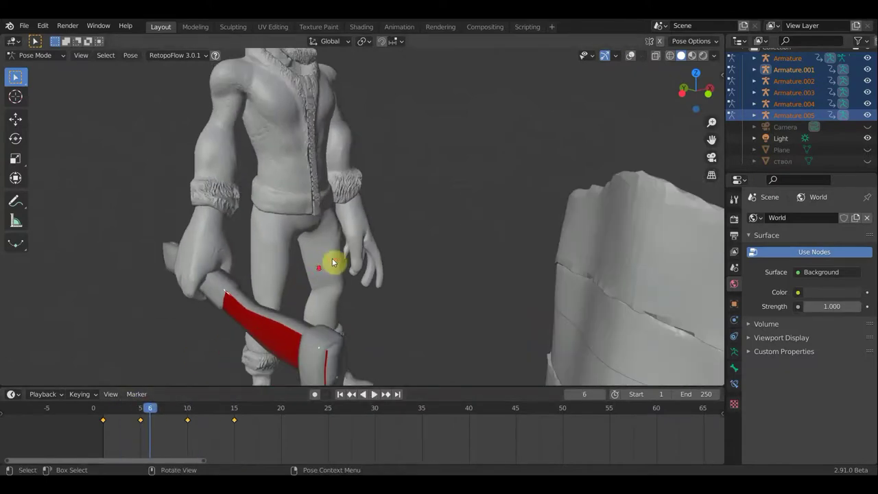
{"action": "scroll", "coordinate": [508, 378], "scroll_direction": "down", "scroll_amount": 2}
{"action": "mouse_move", "coordinate": [507, 378]}
{"action": "middle_mouse_down"}
{"action": "mouse_move", "coordinate": [512, 55]}
{"action": "mouse_move", "coordinate": [300, 368]}
{"action": "middle_mouse_up"}
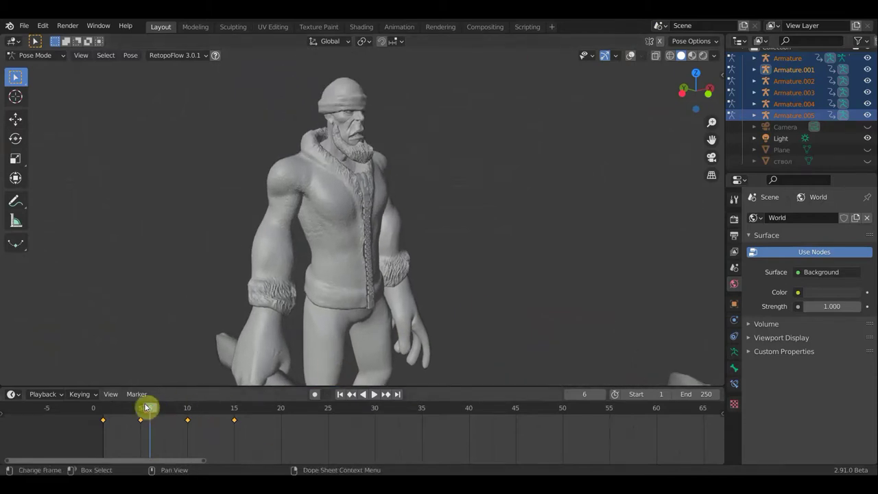
{"action": "left_click_drag", "start_coordinate": [153, 410], "coordinate": [103, 409]}
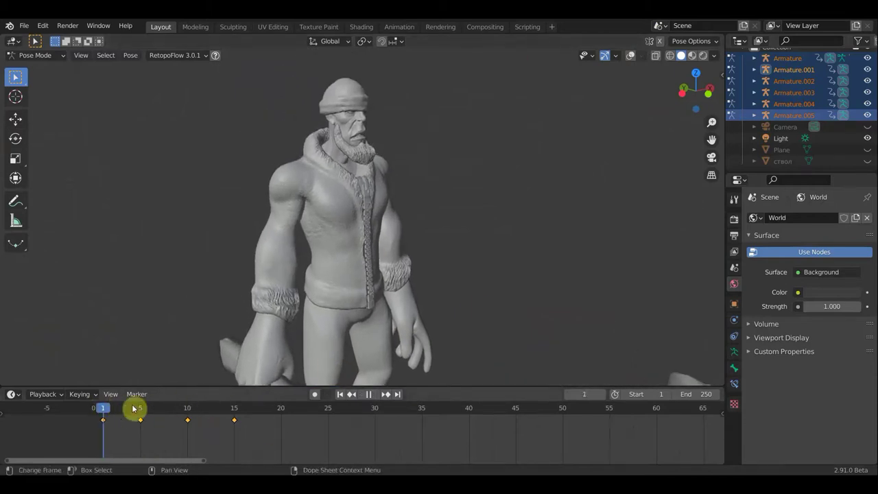
{"action": "key", "text": "space"}
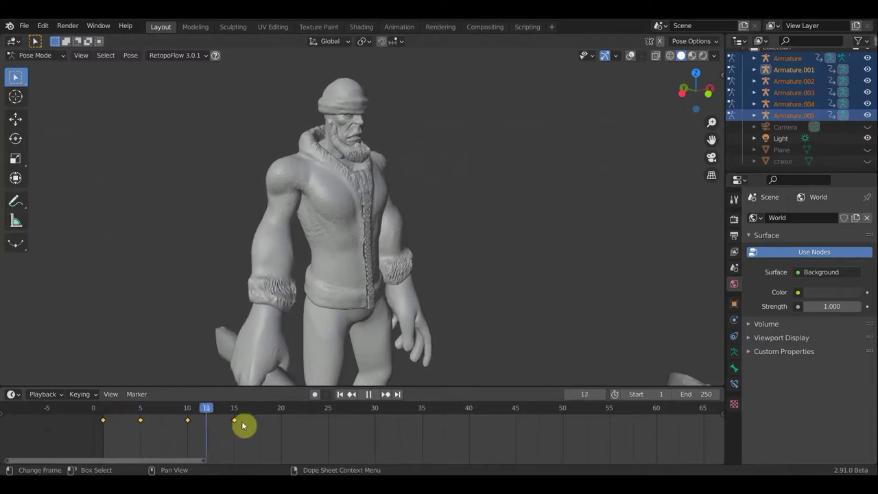
{"action": "key", "text": "space"}
{"action": "mouse_move", "coordinate": [416, 278]}
{"action": "middle_mouse_down"}
{"action": "mouse_move", "coordinate": [447, 270]}
{"action": "mouse_move", "coordinate": [297, 290]}
{"action": "mouse_move", "coordinate": [283, 269]}
{"action": "middle_mouse_up"}
Step: Show the bones again and rotate torso Bone.002 and Bone.004 (-11.3°)
{"action": "mouse_move", "coordinate": [492, 270]}
{"action": "middle_mouse_down"}
{"action": "mouse_move", "coordinate": [495, 227]}
{"action": "mouse_move", "coordinate": [511, 216]}
{"action": "middle_mouse_up"}
{"action": "left_click", "coordinate": [631, 55]}
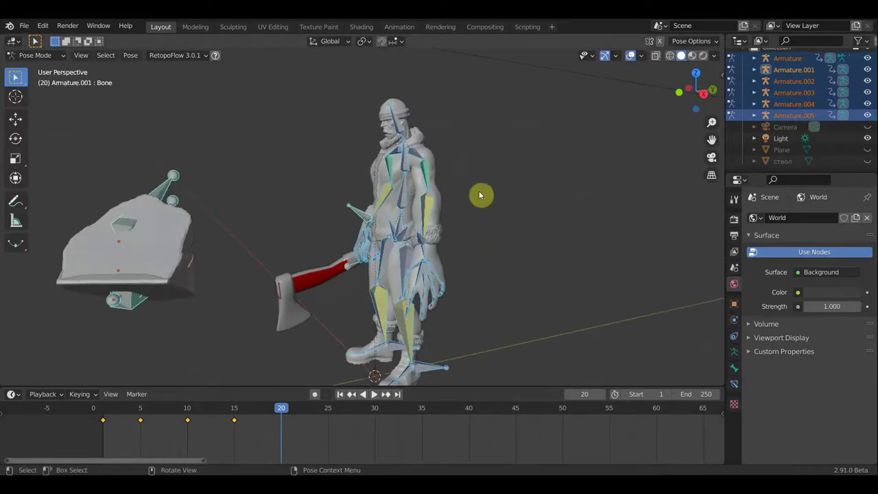
{"action": "mouse_move", "coordinate": [455, 166]}
{"action": "middle_mouse_down"}
{"action": "mouse_move", "coordinate": [435, 167]}
{"action": "mouse_move", "coordinate": [443, 157]}
{"action": "mouse_move", "coordinate": [421, 160]}
{"action": "middle_mouse_up"}
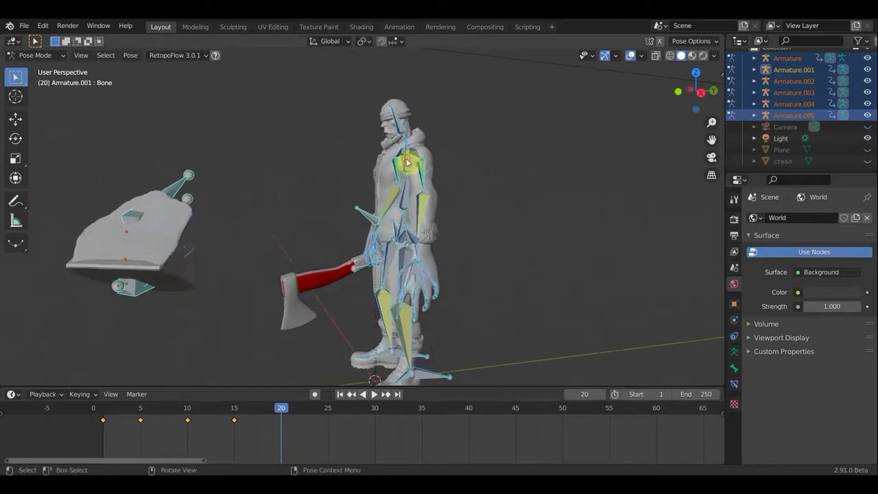
{"action": "left_click", "coordinate": [429, 172]}
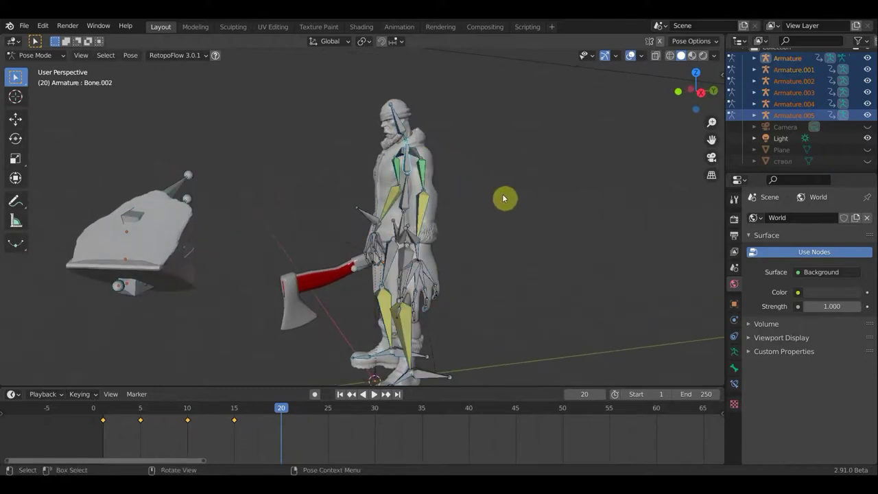
{"action": "key", "text": "r"}
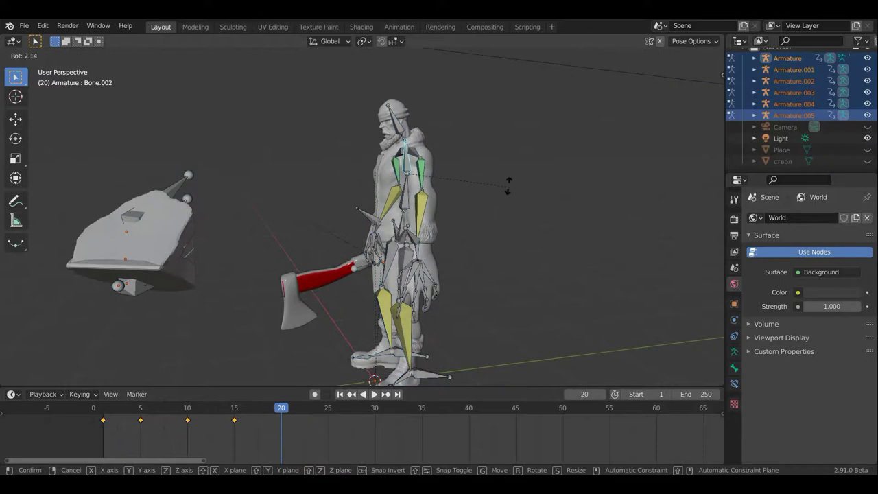
{"action": "left_click", "coordinate": [405, 137]}
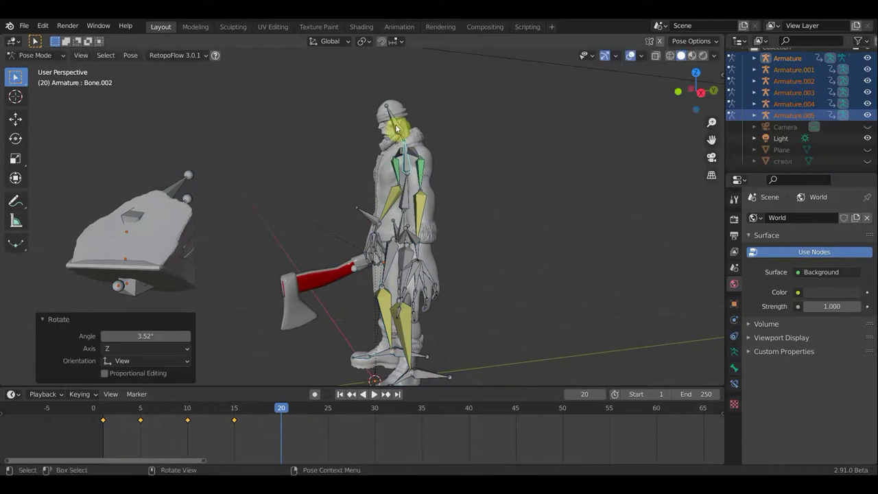
{"action": "left_click", "coordinate": [475, 157]}
{"action": "key", "text": "r"}
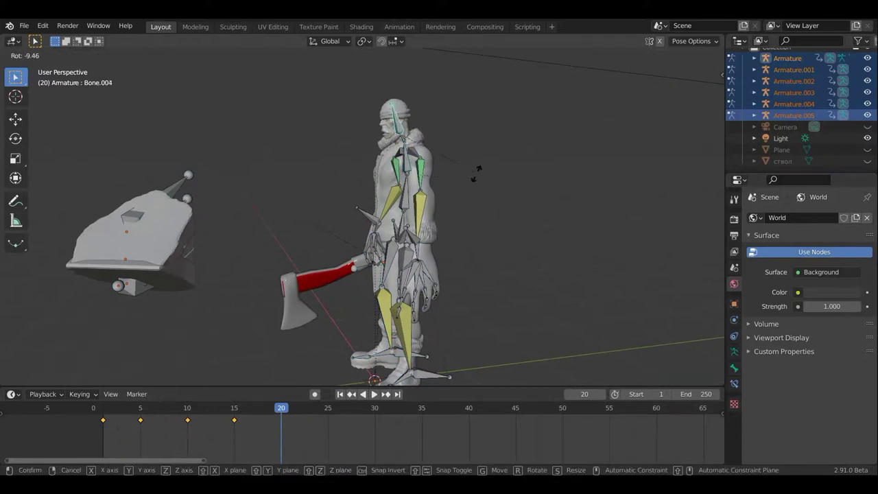
{"action": "left_click", "coordinate": [455, 190]}
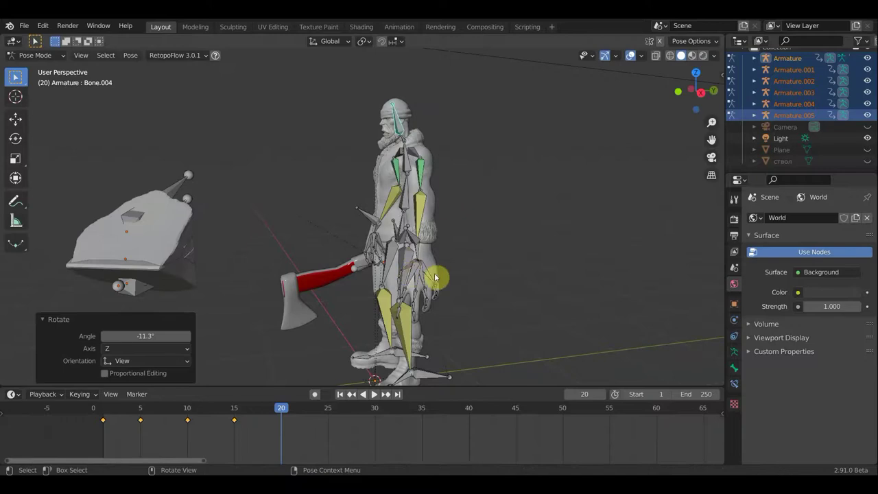
Step: Move both clavicle bones together to a new position
{"action": "middle_click_drag", "start_coordinate": [493, 279], "coordinate": [492, 245]}
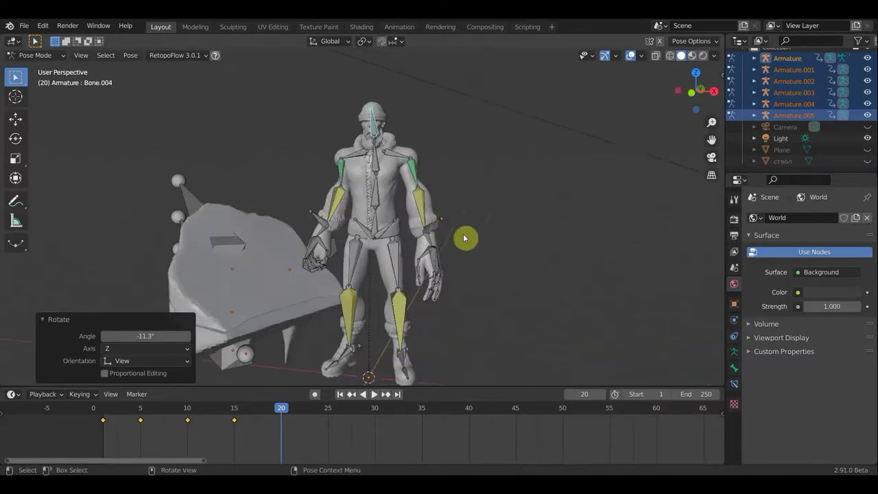
{"action": "left_click", "coordinate": [396, 158]}
{"action": "left_click", "coordinate": [357, 157], "text": "shift"}
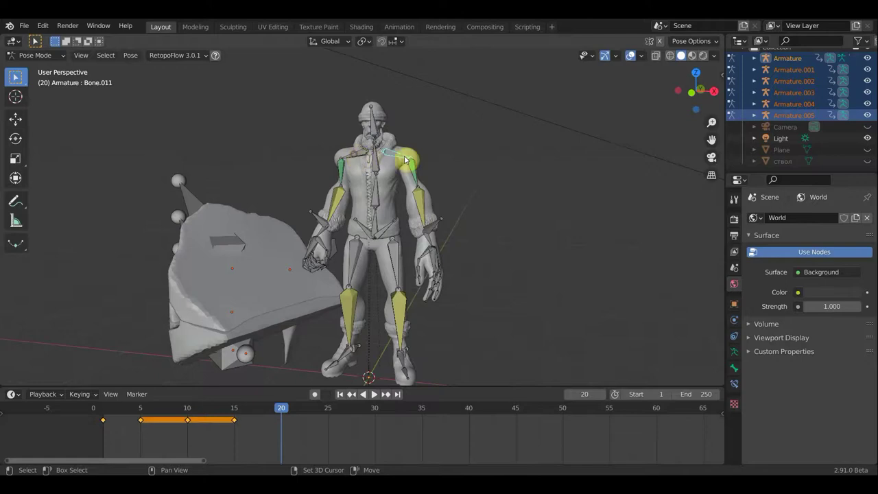
{"action": "key", "text": "g"}
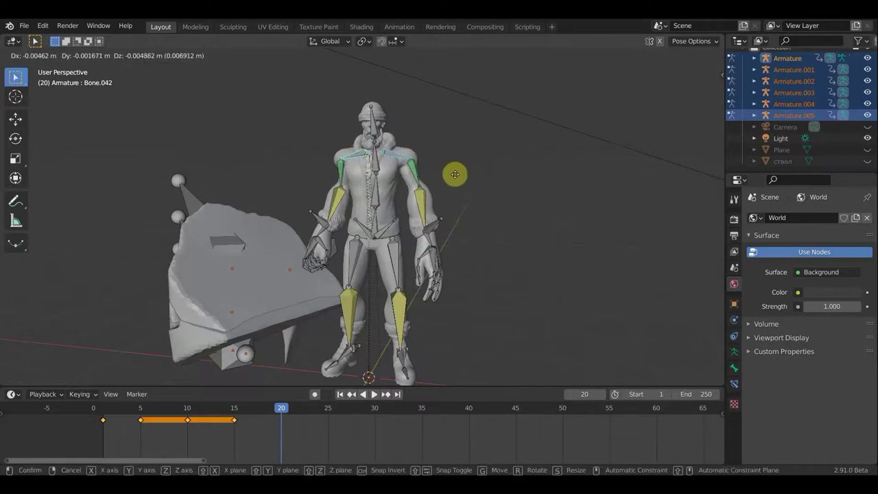
{"action": "left_click", "coordinate": [458, 178]}
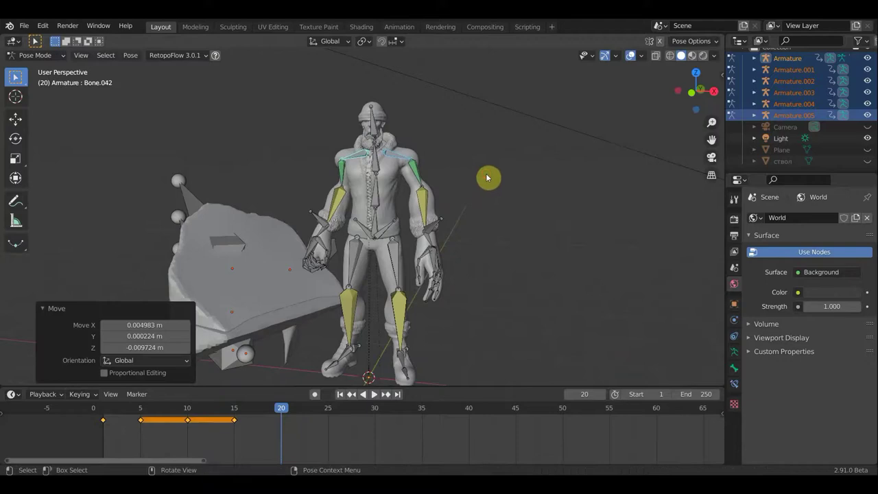
Step: Shift hand Bone.015 slightly and rotate arm Bone.017 4.57°
{"action": "left_click", "coordinate": [445, 238]}
{"action": "key", "text": "g"}
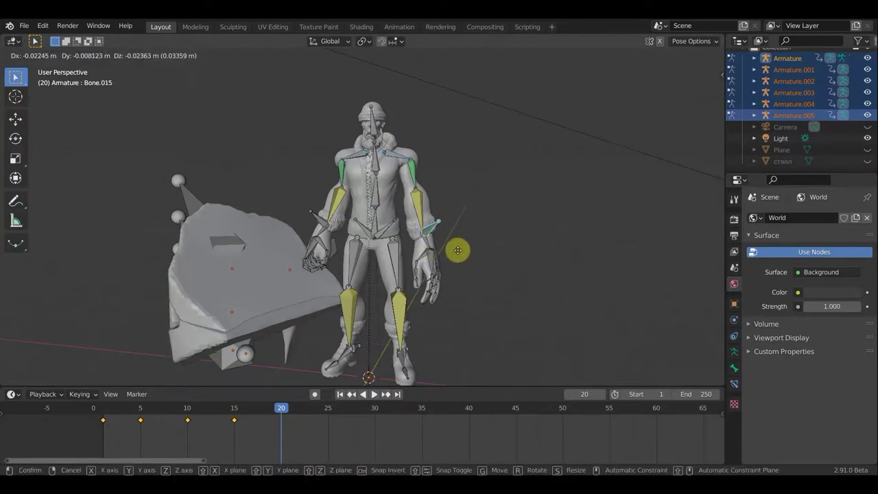
{"action": "left_click", "coordinate": [459, 248]}
{"action": "mouse_move", "coordinate": [460, 255]}
{"action": "middle_mouse_down"}
{"action": "mouse_move", "coordinate": [366, 254]}
{"action": "mouse_move", "coordinate": [457, 261]}
{"action": "mouse_move", "coordinate": [430, 285]}
{"action": "middle_mouse_up"}
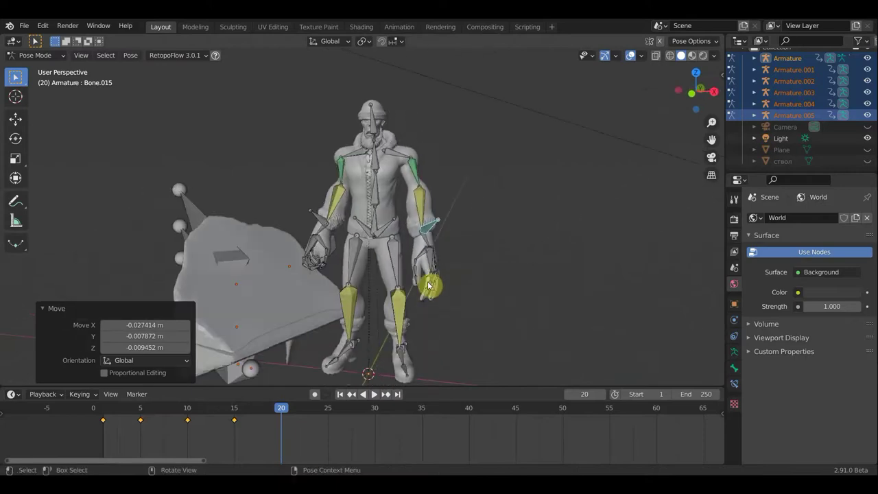
{"action": "left_click", "coordinate": [434, 280]}
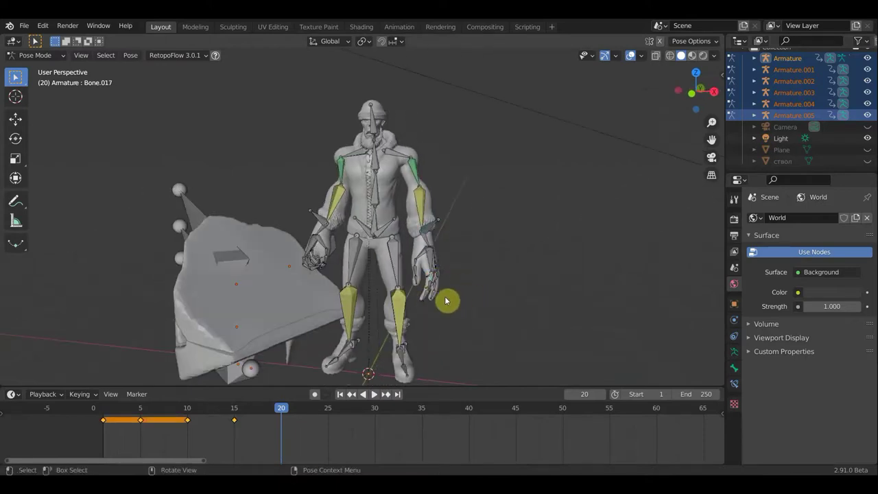
{"action": "key", "text": "r"}
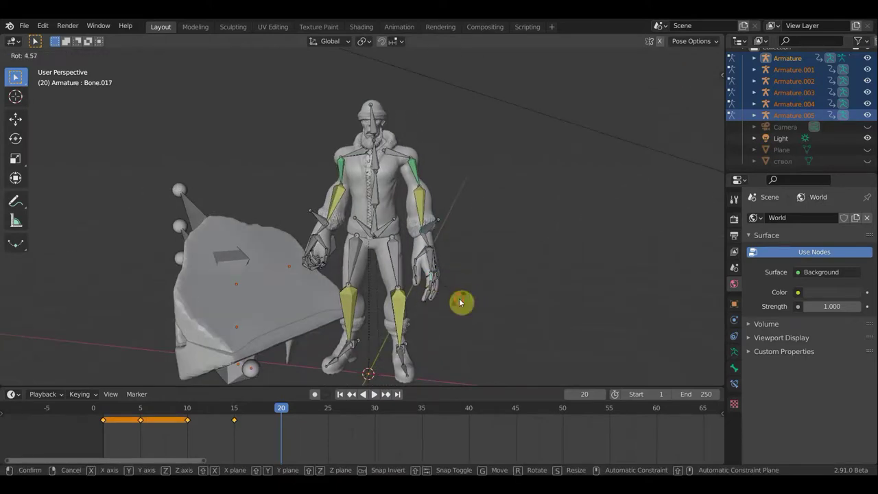
{"action": "left_click", "coordinate": [459, 297]}
{"action": "middle_click_drag", "start_coordinate": [460, 299], "coordinate": [220, 298]}
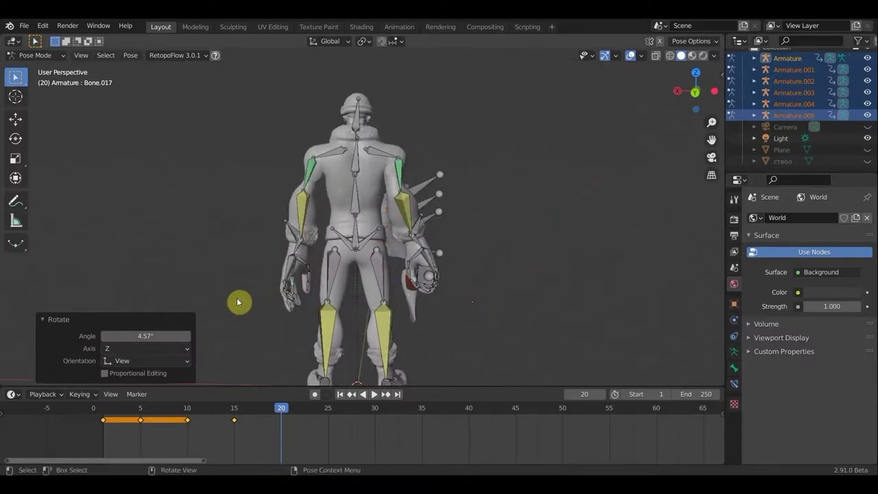
Step: Rotate leg bone Bone.026 by -5.99°
{"action": "middle_click_drag", "start_coordinate": [274, 299], "coordinate": [290, 304]}
{"action": "scroll", "coordinate": [517, 251], "scroll_direction": "up", "scroll_amount": 2}
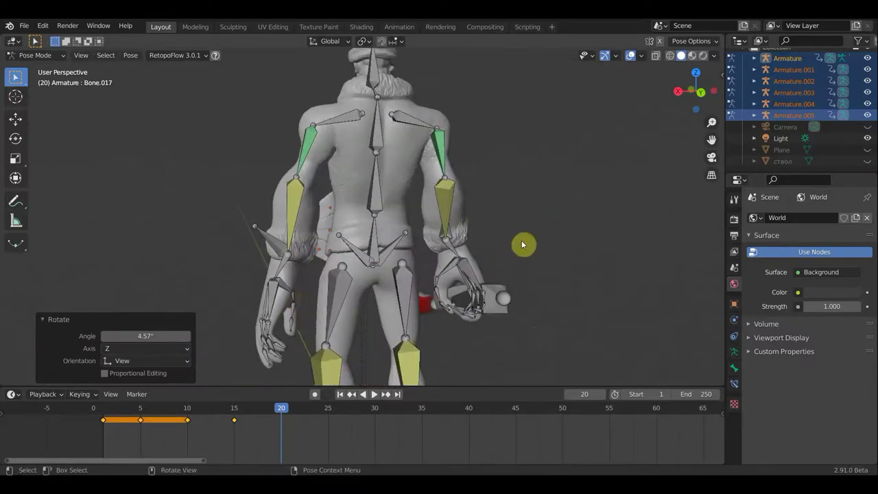
{"action": "mouse_move", "coordinate": [540, 181]}
{"action": "middle_mouse_down"}
{"action": "mouse_move", "coordinate": [553, 123]}
{"action": "mouse_move", "coordinate": [320, 249]}
{"action": "middle_mouse_up"}
{"action": "middle_click_drag", "start_coordinate": [310, 216], "coordinate": [344, 234]}
{"action": "left_click", "coordinate": [473, 264]}
{"action": "mouse_move", "coordinate": [474, 263]}
{"action": "middle_mouse_down"}
{"action": "mouse_move", "coordinate": [428, 263]}
{"action": "mouse_move", "coordinate": [452, 269]}
{"action": "middle_mouse_up"}
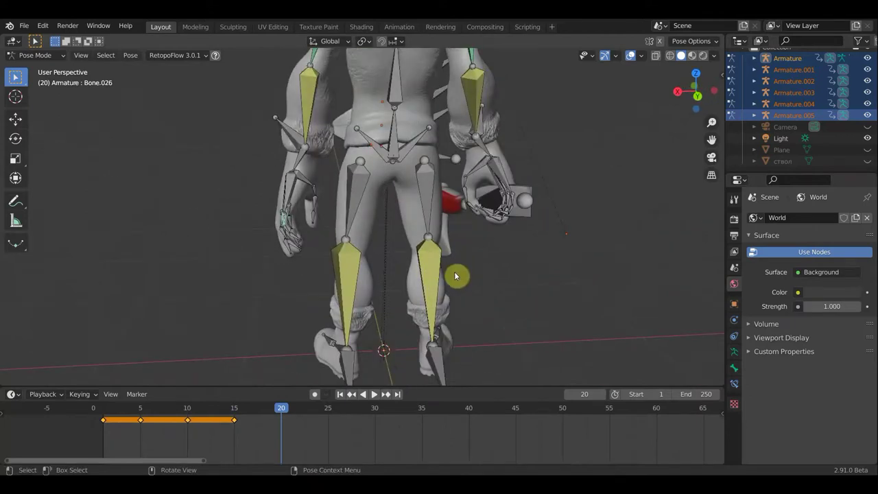
{"action": "key", "text": "r"}
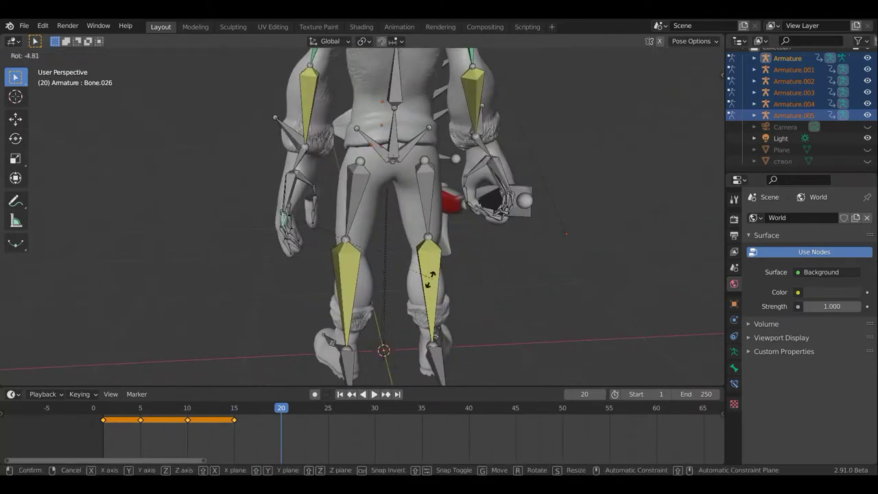
{"action": "left_click", "coordinate": [426, 283]}
Step: Rotate the other leg bone Bone.031 by -18.2°
{"action": "middle_click_drag", "start_coordinate": [486, 274], "coordinate": [388, 255]}
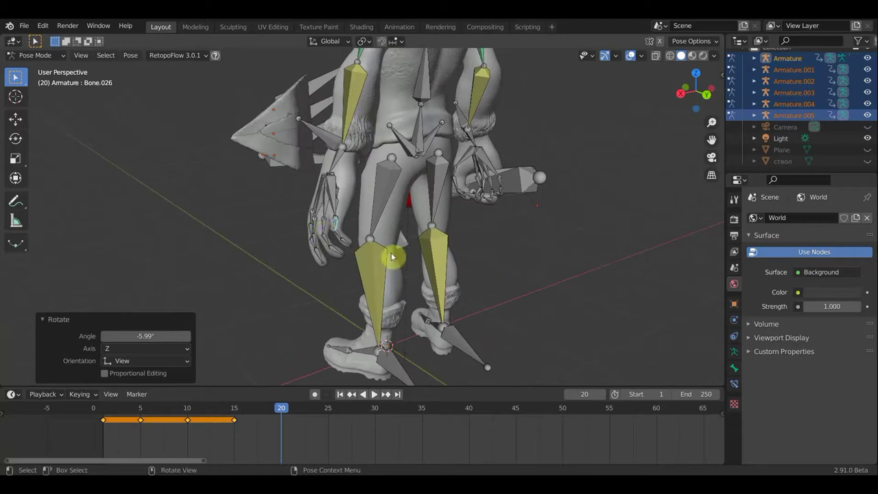
{"action": "left_click", "coordinate": [326, 238]}
{"action": "middle_click_drag", "start_coordinate": [326, 239], "coordinate": [407, 270]}
{"action": "key", "text": "r"}
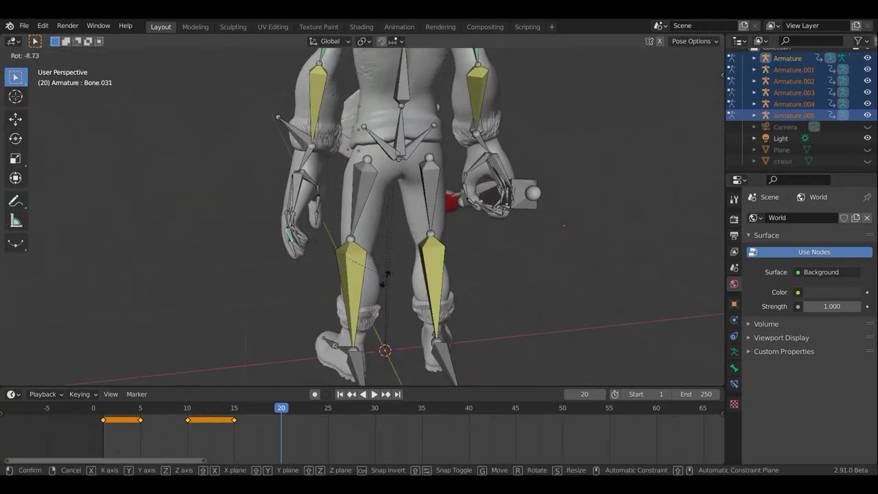
{"action": "left_click", "coordinate": [350, 278]}
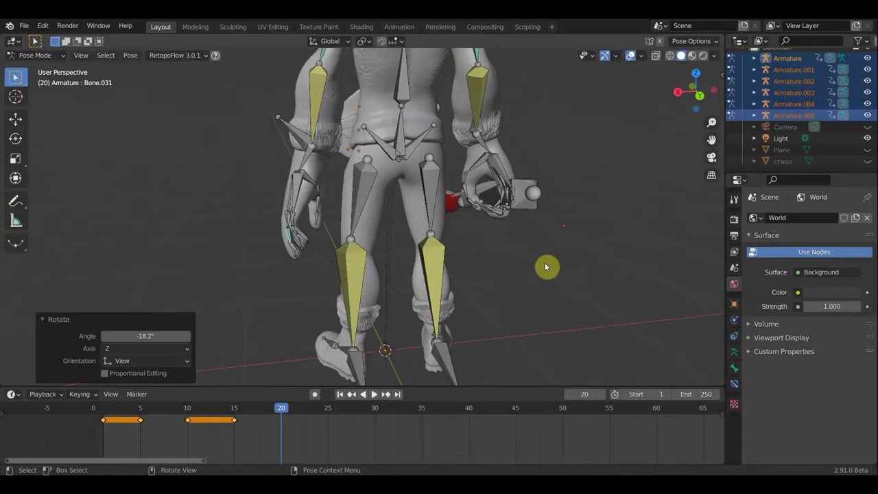
Step: Key location and rotation of all bones at frame 20, then scrub to frame 25
{"action": "key", "text": "a"}
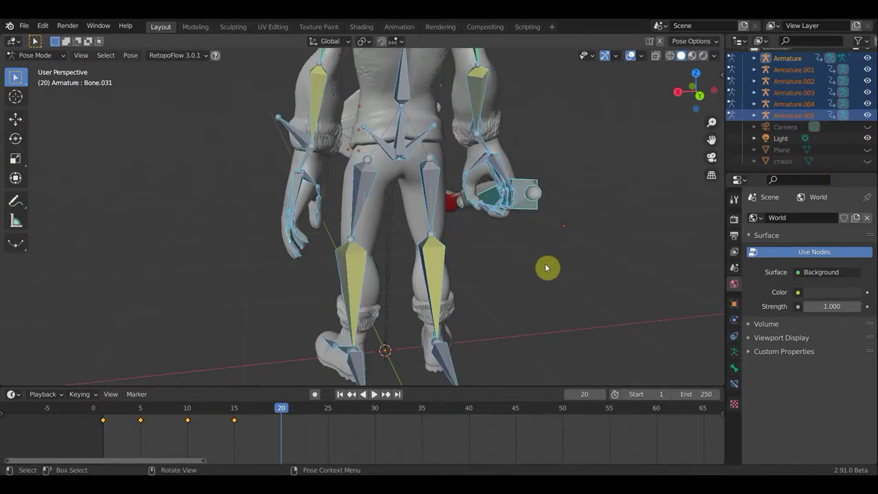
{"action": "key", "text": "i"}
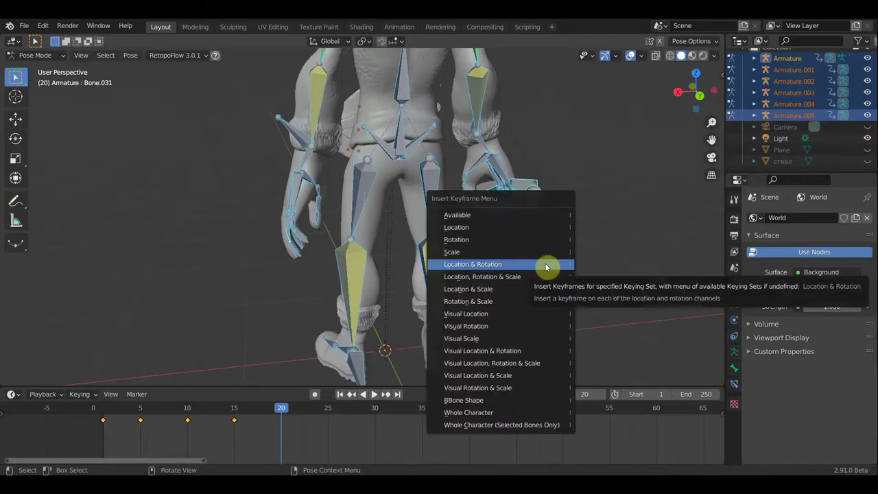
{"action": "left_click", "coordinate": [544, 266]}
{"action": "middle_click_drag", "start_coordinate": [544, 266], "coordinate": [628, 266]}
{"action": "mouse_move", "coordinate": [271, 412]}
{"action": "left_mouse_down"}
{"action": "mouse_move", "coordinate": [133, 408]}
{"action": "mouse_move", "coordinate": [329, 439]}
{"action": "left_mouse_up"}
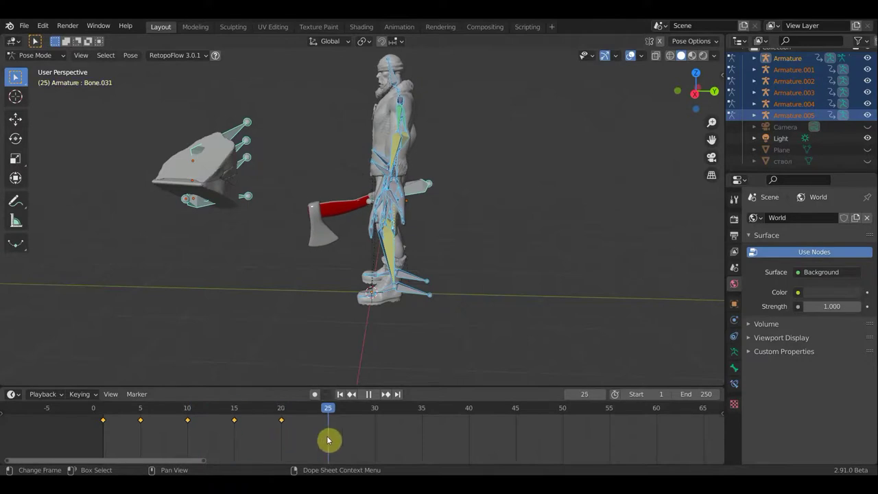
{"action": "middle_click_drag", "start_coordinate": [448, 218], "coordinate": [562, 227]}
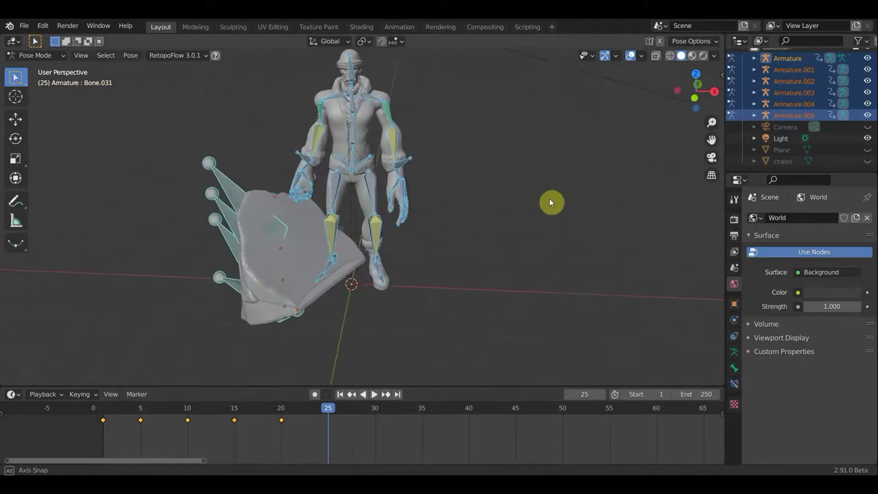
Step: Rotate clavicle bone Bone.042 by 3.55°, then undo that rotation
{"action": "left_click", "coordinate": [632, 58]}
{"action": "left_click", "coordinate": [632, 58]}
{"action": "mouse_move", "coordinate": [427, 89]}
{"action": "middle_mouse_down"}
{"action": "mouse_move", "coordinate": [438, 102]}
{"action": "mouse_move", "coordinate": [404, 216]}
{"action": "mouse_move", "coordinate": [446, 147]}
{"action": "middle_mouse_up"}
{"action": "scroll", "coordinate": [398, 217], "scroll_direction": "up", "scroll_amount": 3}
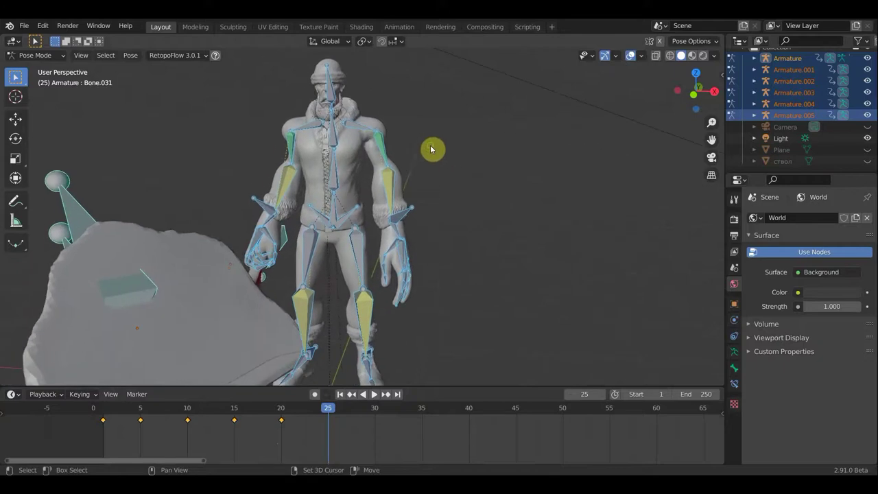
{"action": "left_click", "coordinate": [402, 177]}
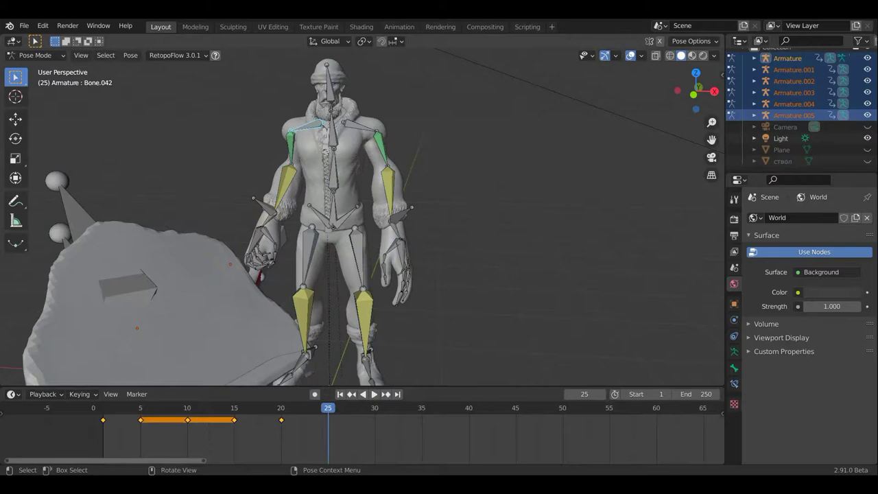
{"action": "key", "text": "r"}
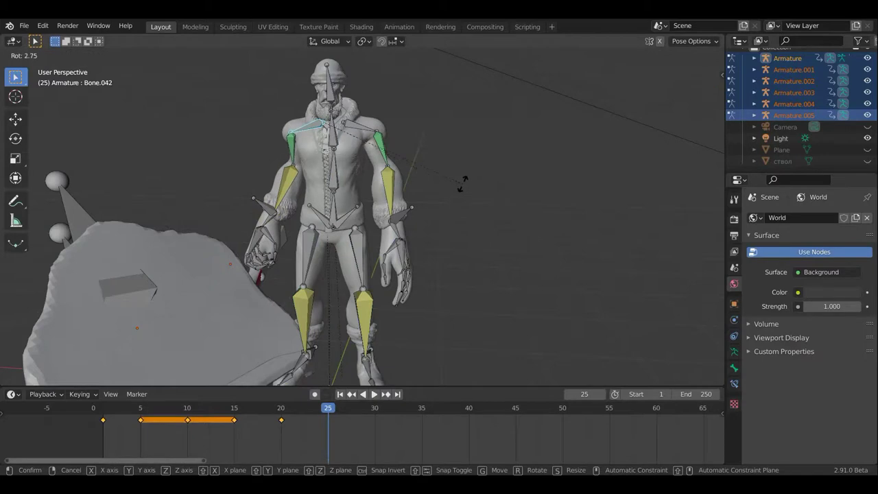
{"action": "left_click", "coordinate": [464, 187]}
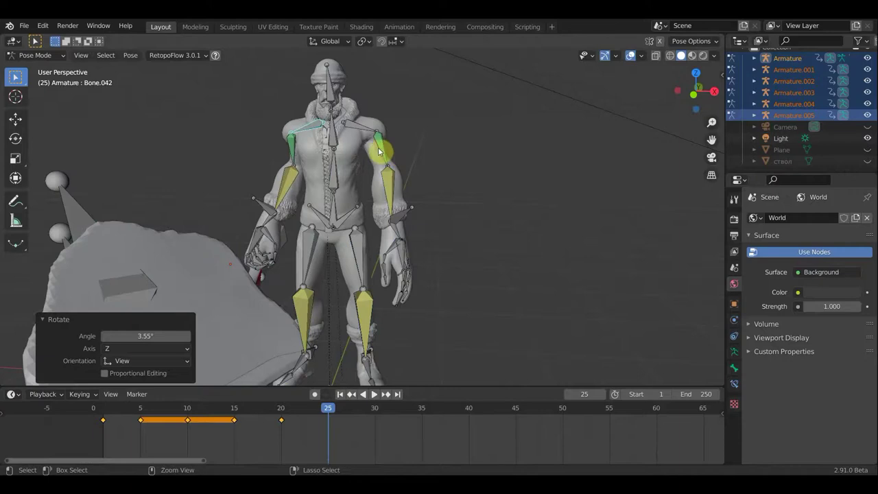
{"action": "key", "text": "ctrl+z"}
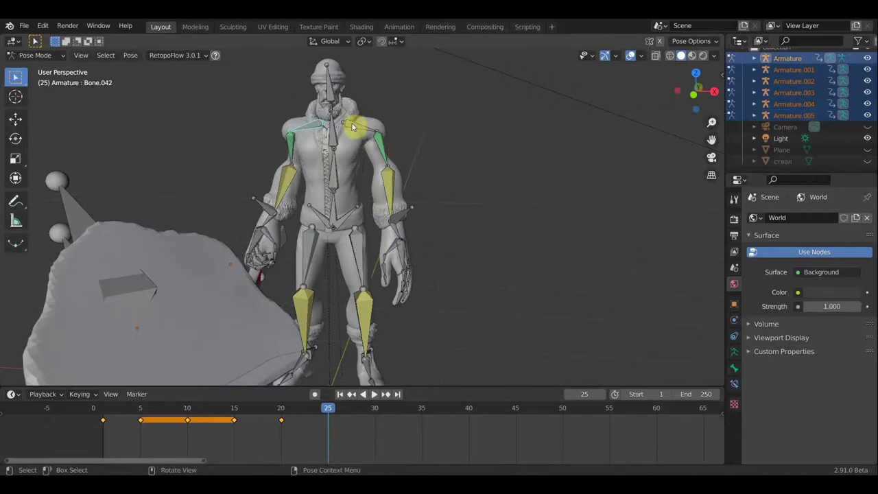
Step: Turn both shoulder bones −1.03° and nudge them slightly down
{"action": "left_click", "coordinate": [353, 127], "text": "shift"}
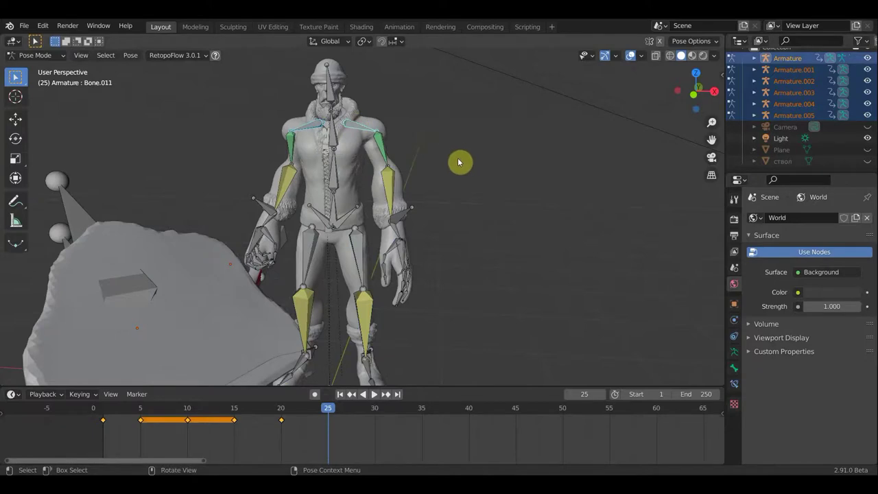
{"action": "key", "text": "r"}
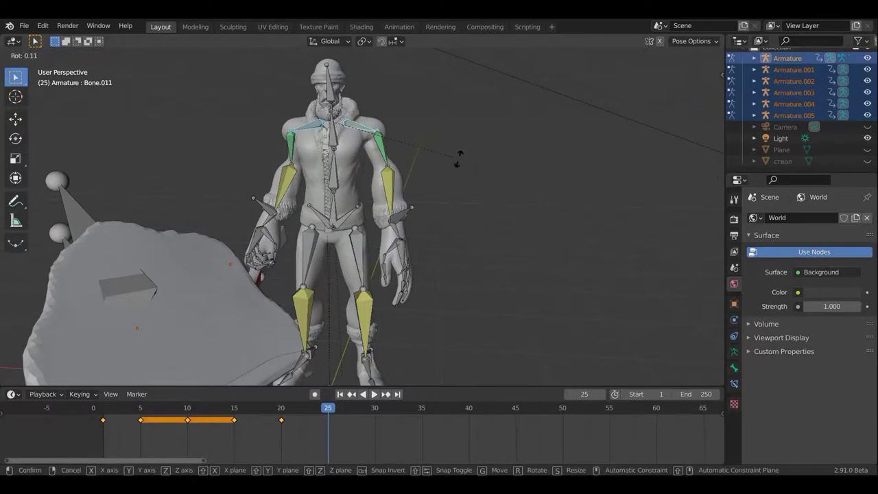
{"action": "left_click", "coordinate": [459, 166]}
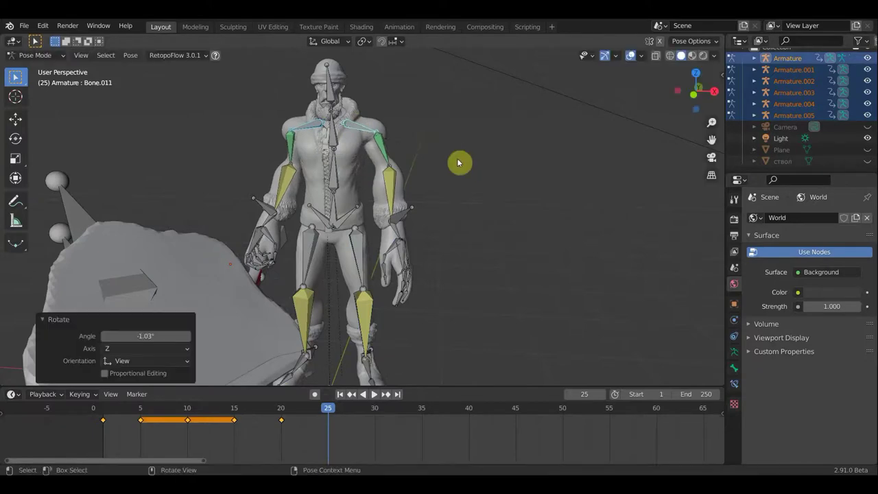
{"action": "key", "text": "g"}
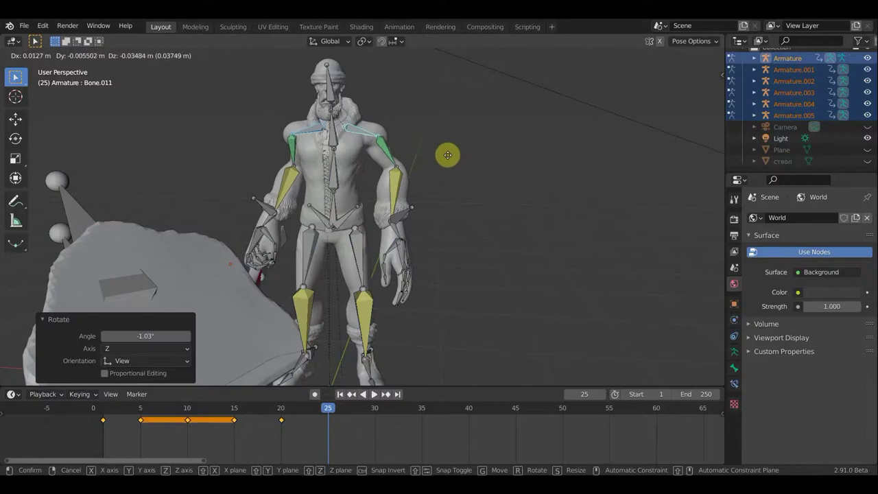
{"action": "left_click", "coordinate": [455, 160]}
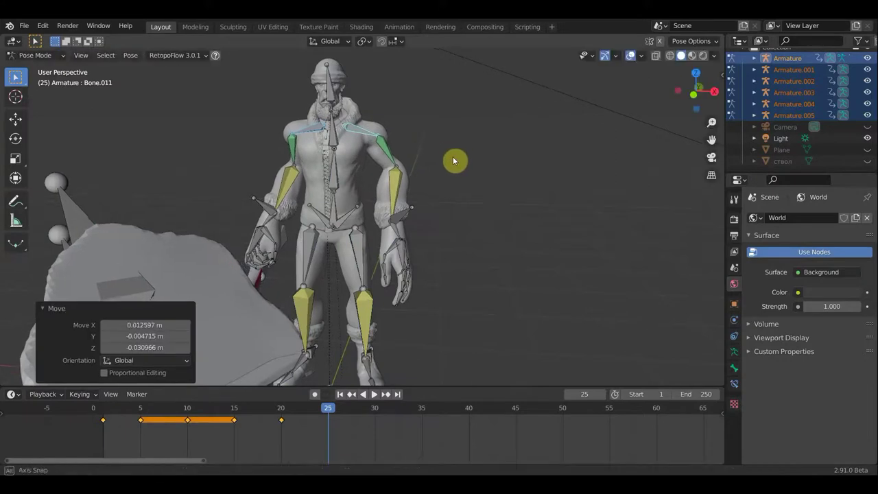
Step: Lower hand bone Bone.015 slightly, then orbit to a side view
{"action": "left_click", "coordinate": [404, 219]}
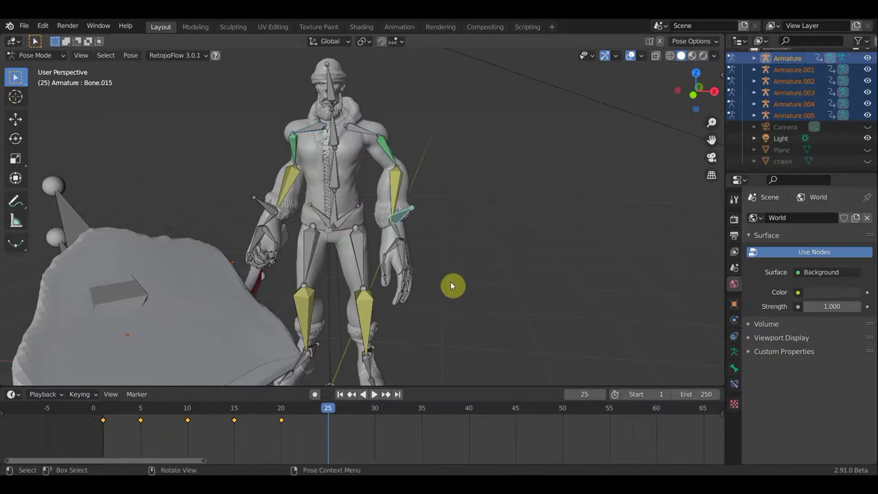
{"action": "key", "text": "g"}
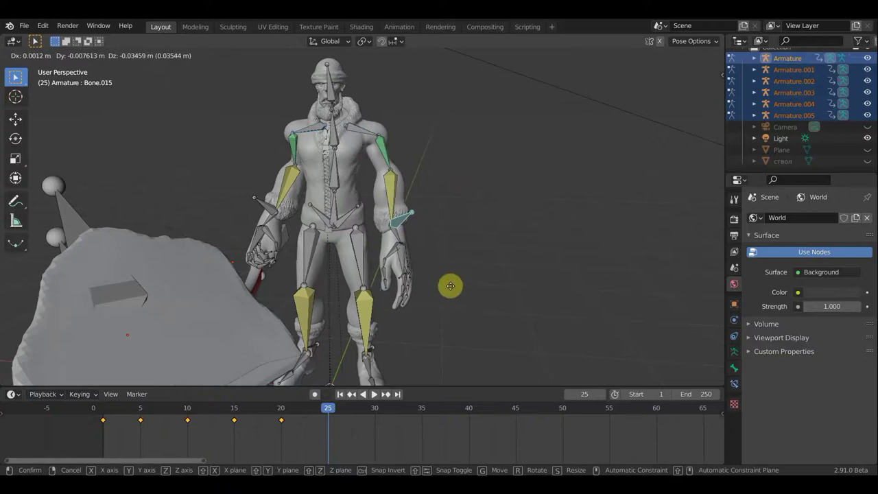
{"action": "left_click", "coordinate": [378, 258]}
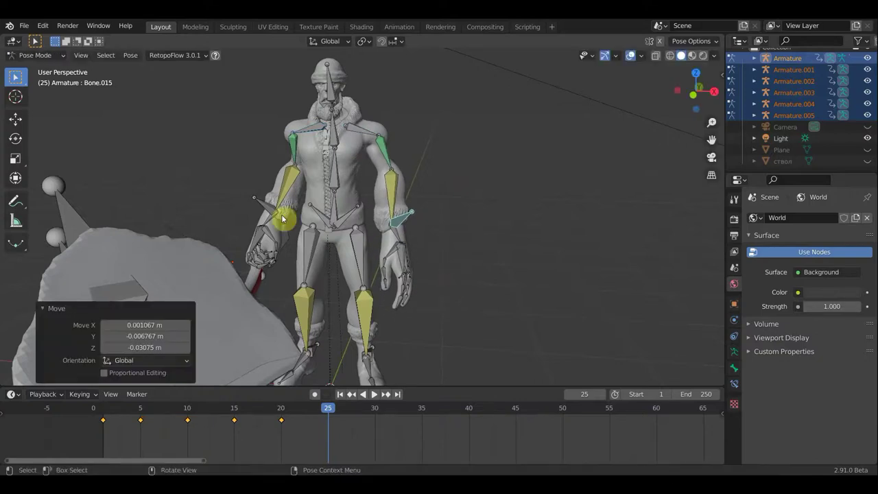
{"action": "left_click", "coordinate": [337, 232]}
{"action": "mouse_move", "coordinate": [422, 235]}
{"action": "middle_mouse_down"}
{"action": "mouse_move", "coordinate": [519, 227]}
{"action": "mouse_move", "coordinate": [307, 275]}
{"action": "middle_mouse_up"}
Step: Tilt the axe bone 5.36° and shift the axe to a new position
{"action": "left_click", "coordinate": [281, 275]}
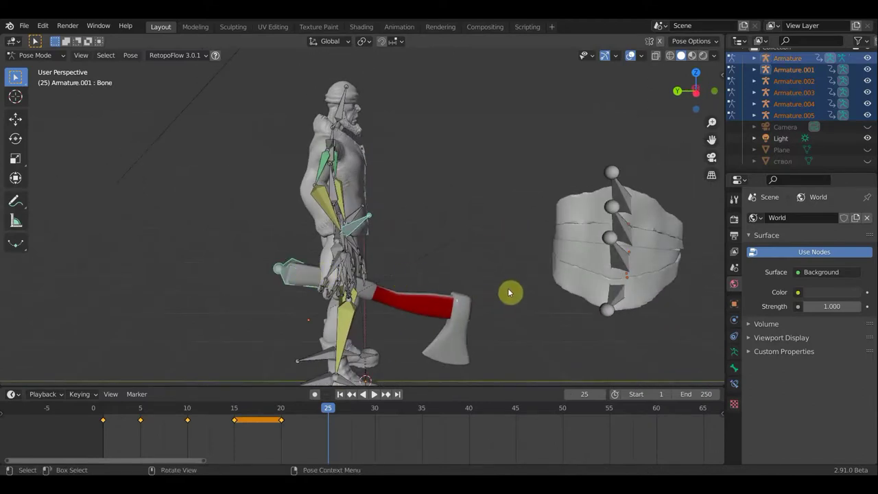
{"action": "key", "text": "r"}
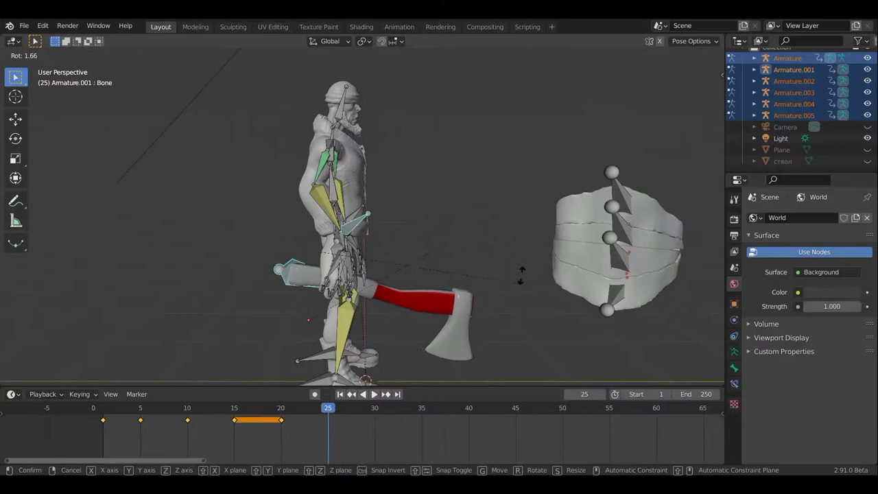
{"action": "left_click", "coordinate": [505, 279]}
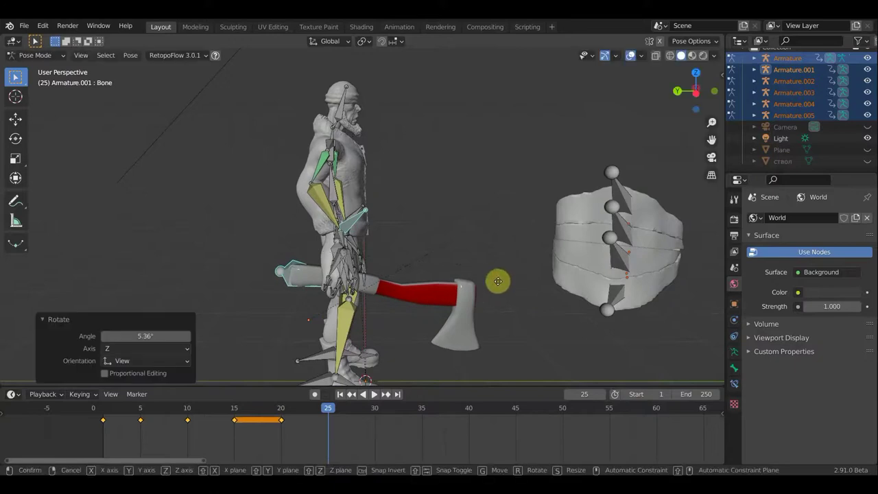
{"action": "key", "text": "g"}
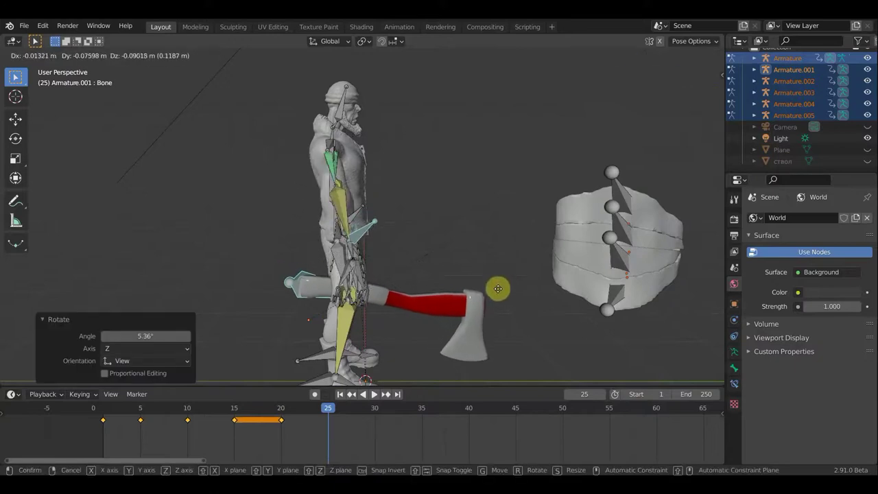
{"action": "left_click", "coordinate": [499, 292]}
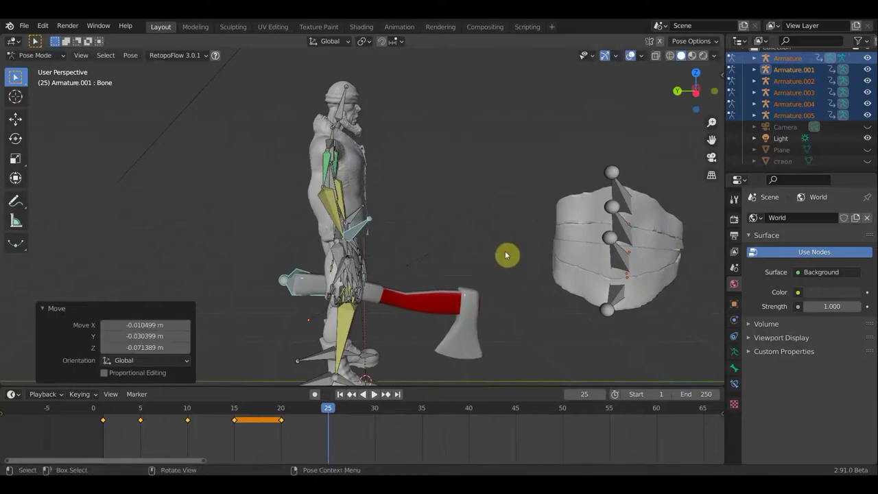
{"action": "mouse_move", "coordinate": [449, 239]}
{"action": "middle_mouse_down"}
{"action": "mouse_move", "coordinate": [343, 245]}
{"action": "mouse_move", "coordinate": [260, 224]}
{"action": "mouse_move", "coordinate": [391, 108]}
{"action": "middle_mouse_up"}
Step: Rotate the head bone and turn Bone.002 by 10.3°
{"action": "left_click", "coordinate": [378, 100]}
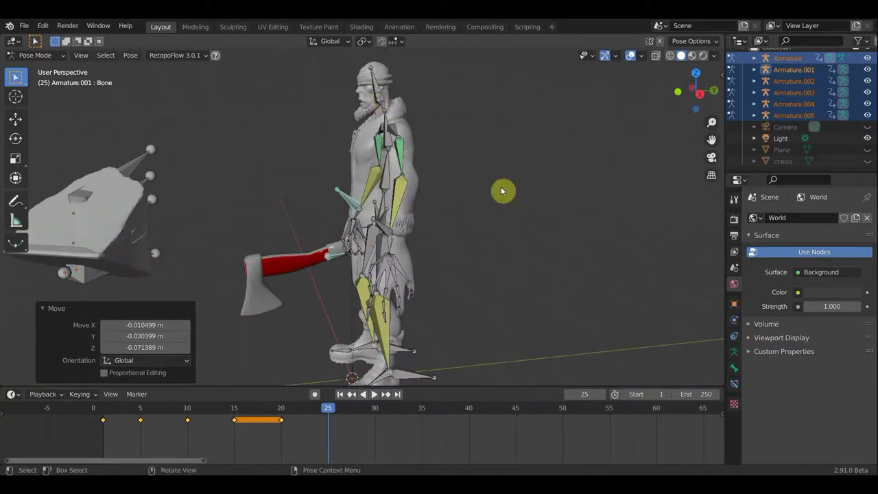
{"action": "key", "text": "r"}
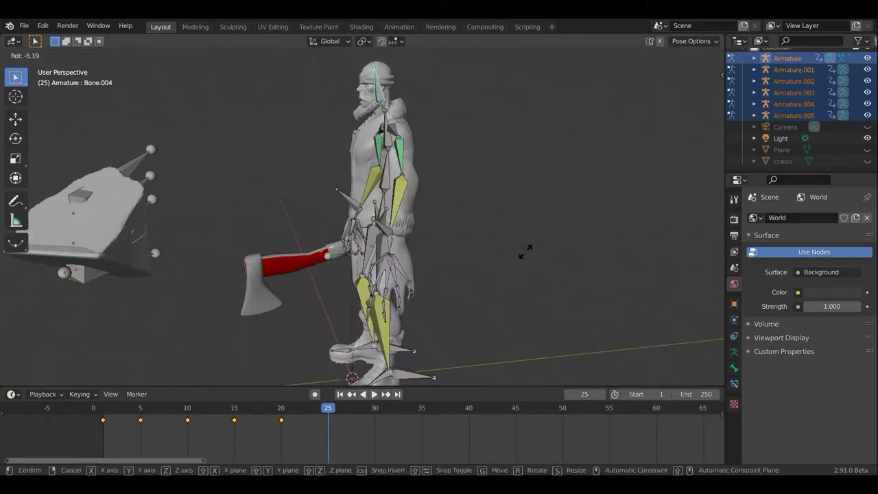
{"action": "left_click", "coordinate": [523, 254]}
{"action": "left_click", "coordinate": [392, 145]}
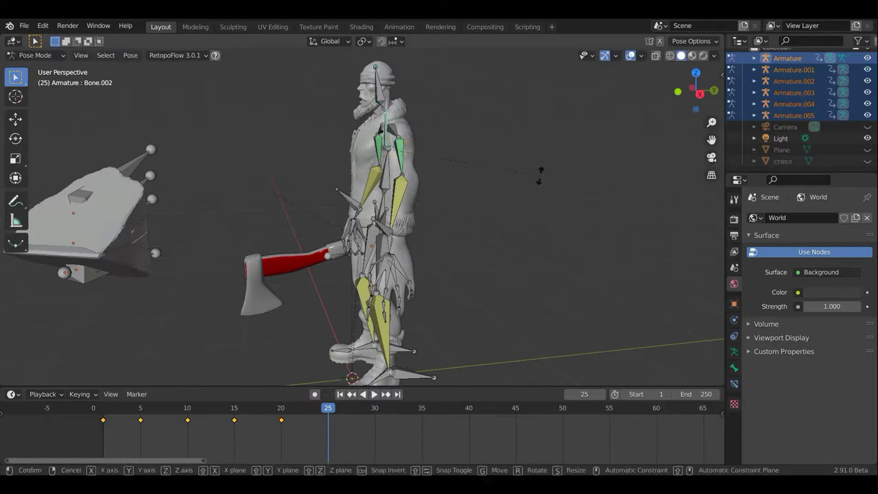
{"action": "key", "text": "r"}
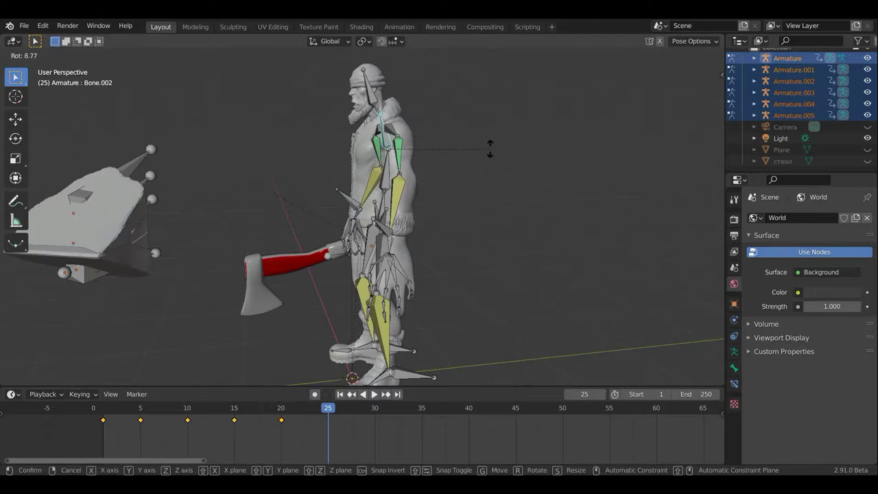
{"action": "left_click", "coordinate": [486, 148]}
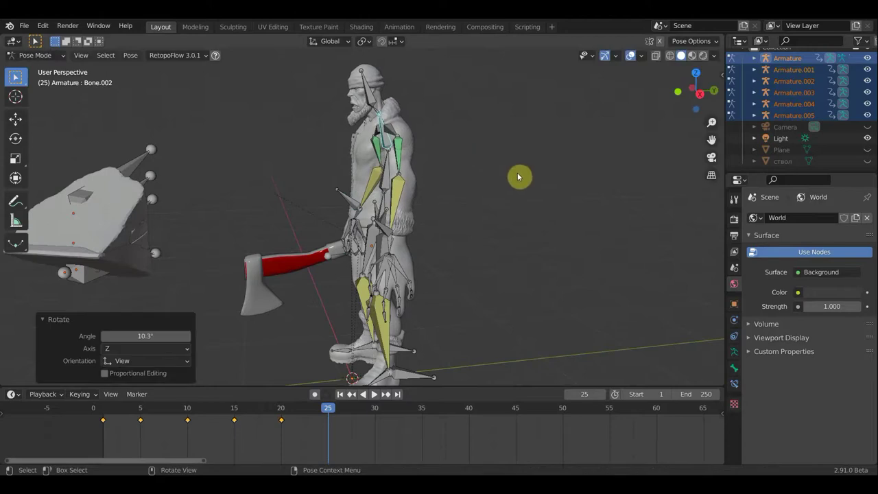
Step: Key location and rotation for all bones at frame 25, then scrub back to preview
{"action": "key", "text": "a"}
{"action": "key", "text": "i"}
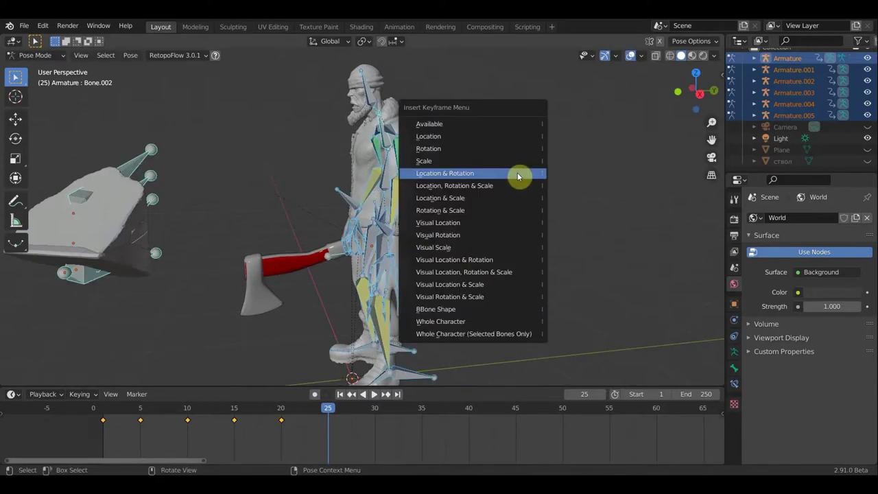
{"action": "left_click", "coordinate": [518, 177]}
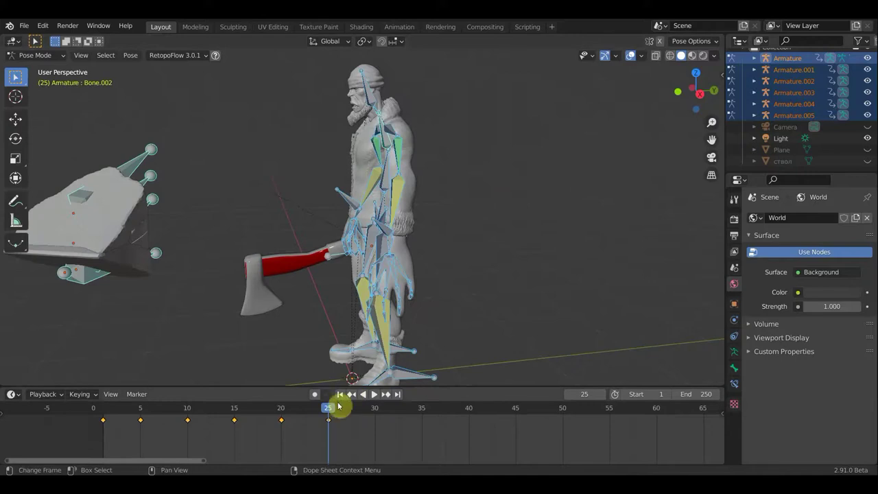
{"action": "mouse_move", "coordinate": [328, 410]}
{"action": "left_mouse_down"}
{"action": "mouse_move", "coordinate": [268, 417]}
{"action": "mouse_move", "coordinate": [322, 443]}
{"action": "mouse_move", "coordinate": [131, 436]}
{"action": "mouse_move", "coordinate": [225, 435]}
{"action": "mouse_move", "coordinate": [368, 458]}
{"action": "left_mouse_up"}
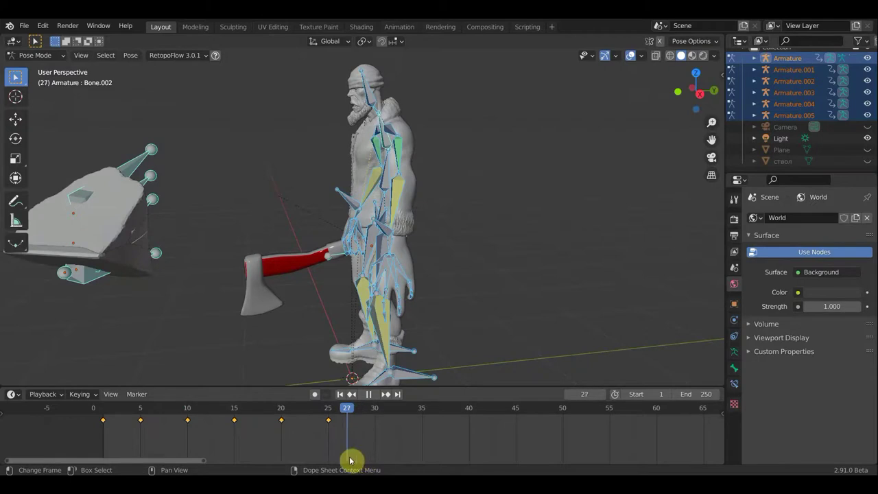
Step: Stop the playback and orbit to a front view of the lumberjack
{"action": "key", "text": "space"}
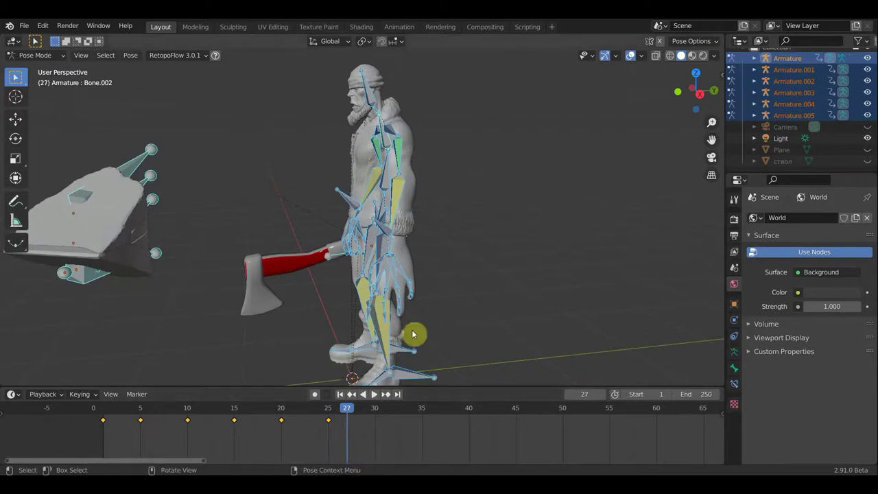
{"action": "scroll", "coordinate": [424, 239], "scroll_direction": "up", "scroll_amount": 2}
{"action": "mouse_move", "coordinate": [537, 264]}
{"action": "middle_mouse_down"}
{"action": "mouse_move", "coordinate": [473, 243]}
{"action": "mouse_move", "coordinate": [458, 192]}
{"action": "mouse_move", "coordinate": [368, 190]}
{"action": "mouse_move", "coordinate": [441, 158]}
{"action": "middle_mouse_up"}
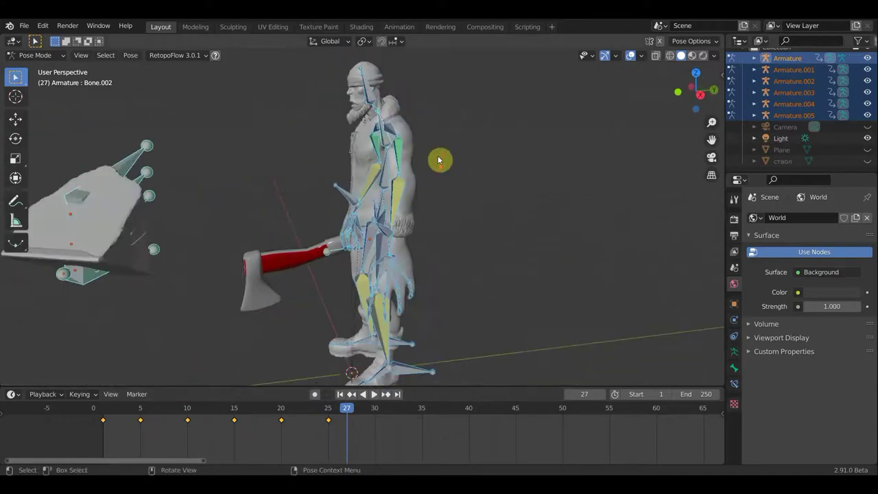
Step: Tilt head bone Bone.004 by −7.5° at frame 27
{"action": "left_click", "coordinate": [379, 102]}
{"action": "mouse_move", "coordinate": [472, 160]}
{"action": "middle_mouse_down"}
{"action": "mouse_move", "coordinate": [457, 161]}
{"action": "mouse_move", "coordinate": [487, 213]}
{"action": "middle_mouse_up"}
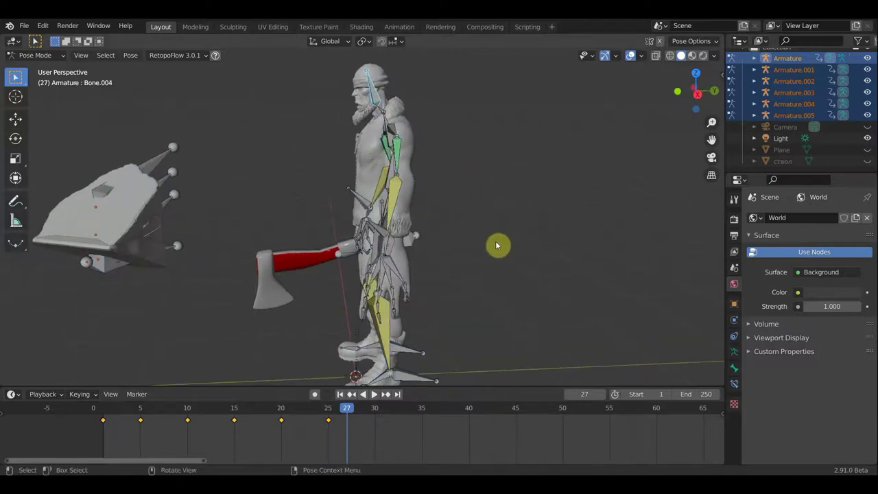
{"action": "key", "text": "r"}
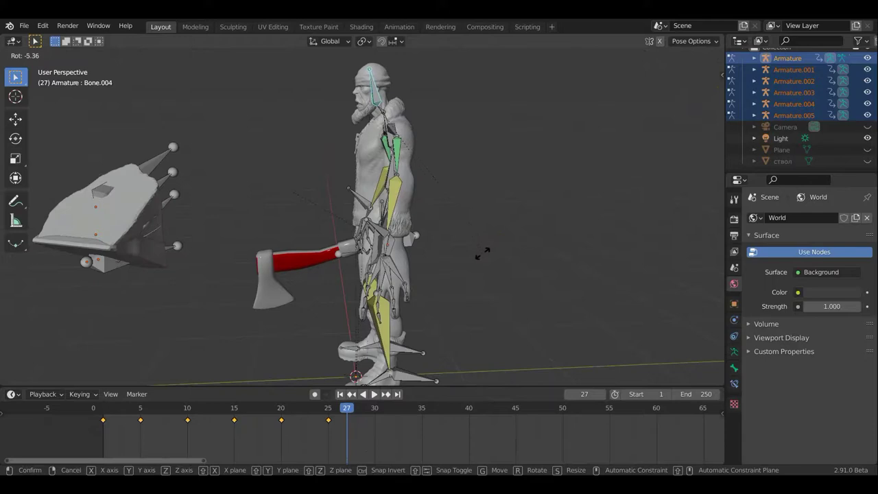
{"action": "left_click", "coordinate": [476, 257]}
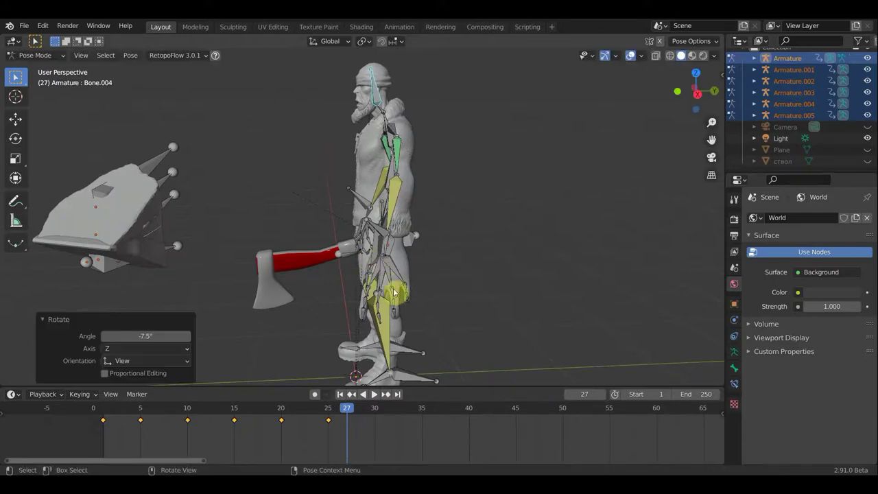
{"action": "left_click", "coordinate": [419, 249]}
{"action": "mouse_move", "coordinate": [447, 271]}
{"action": "middle_mouse_down"}
{"action": "mouse_move", "coordinate": [347, 268]}
{"action": "mouse_move", "coordinate": [351, 297]}
{"action": "middle_mouse_up"}
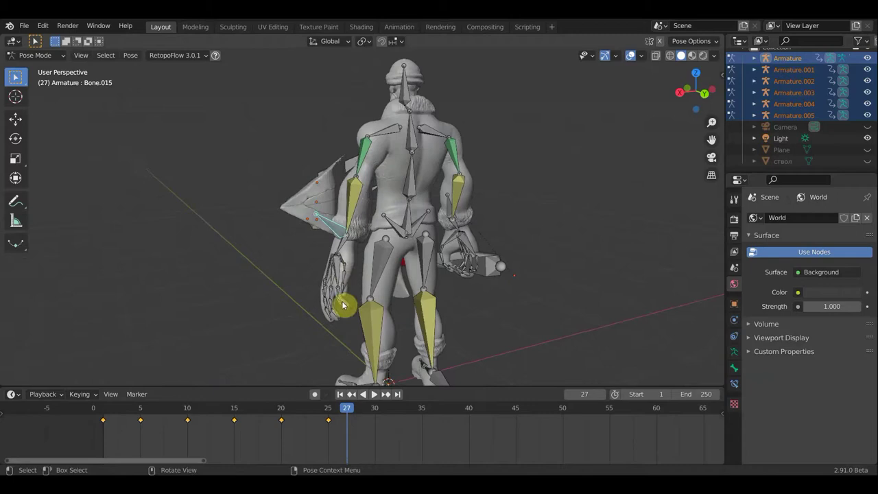
Step: Bend the lower right-leg bone by −25.9°
{"action": "left_click", "coordinate": [442, 309]}
{"action": "mouse_move", "coordinate": [455, 319]}
{"action": "middle_mouse_down"}
{"action": "mouse_move", "coordinate": [435, 320]}
{"action": "mouse_move", "coordinate": [458, 327]}
{"action": "middle_mouse_up"}
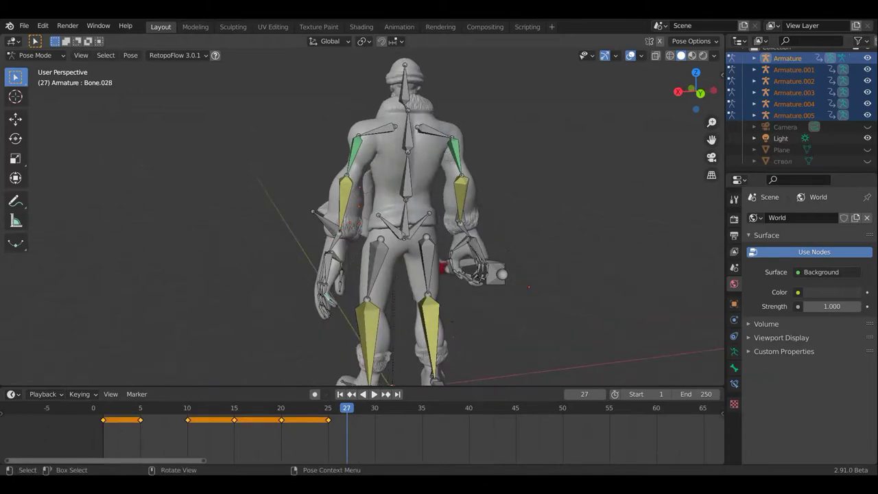
{"action": "key", "text": "r"}
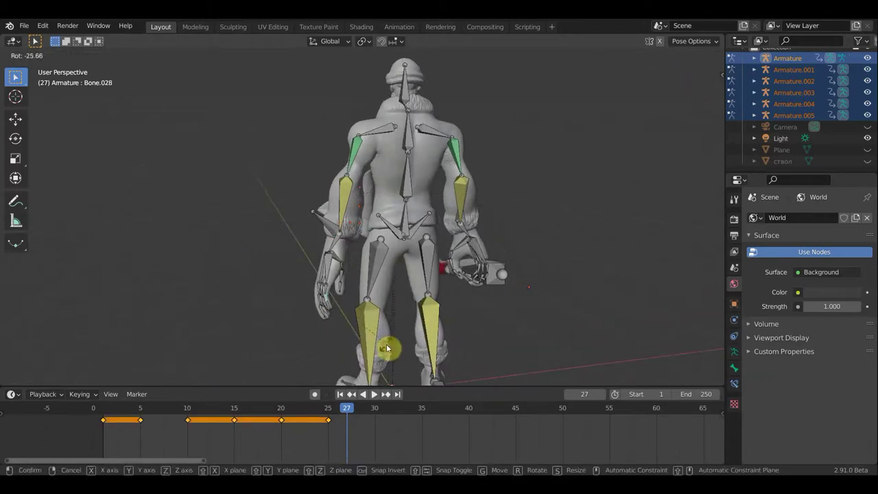
{"action": "left_click", "coordinate": [386, 349]}
Step: Rotate the axe bone 8.2°, then a further 17.3°
{"action": "mouse_move", "coordinate": [511, 240]}
{"action": "middle_mouse_down"}
{"action": "mouse_move", "coordinate": [435, 257]}
{"action": "mouse_move", "coordinate": [323, 251]}
{"action": "middle_mouse_up"}
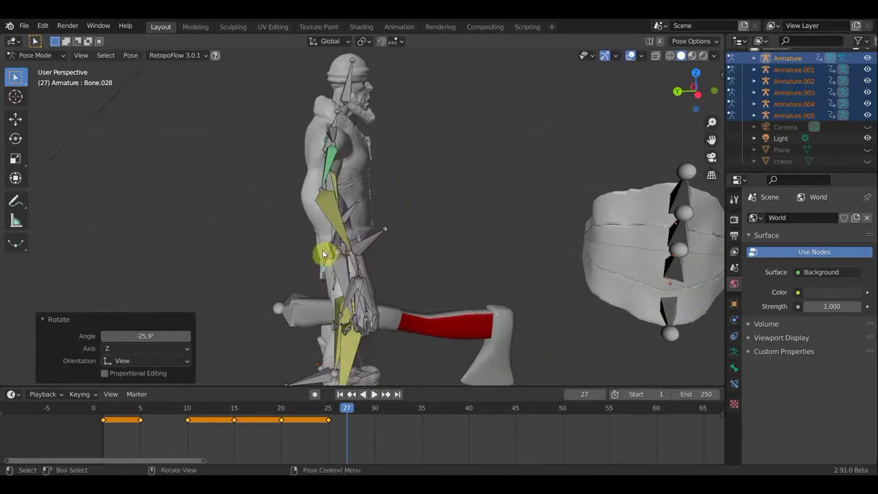
{"action": "left_click", "coordinate": [373, 275]}
{"action": "left_click", "coordinate": [453, 301]}
{"action": "scroll", "coordinate": [456, 296], "scroll_direction": "down", "scroll_amount": 3}
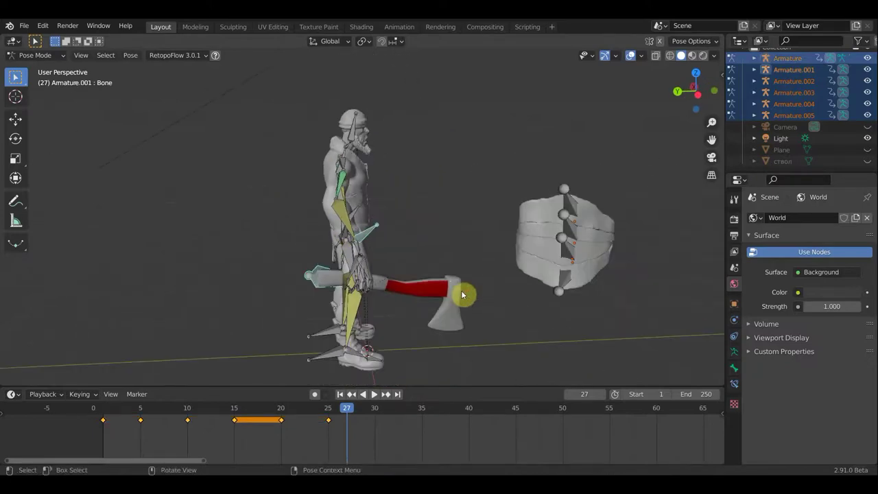
{"action": "key", "text": "r"}
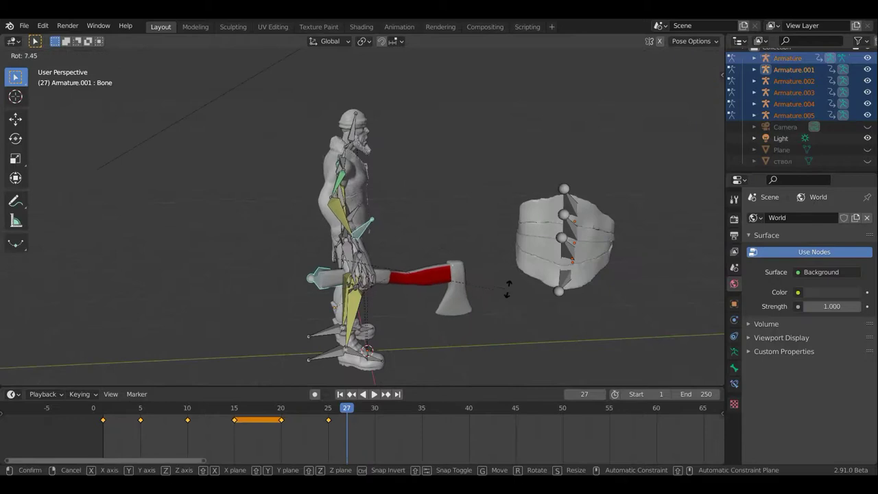
{"action": "left_click", "coordinate": [519, 281]}
{"action": "mouse_move", "coordinate": [519, 281]}
{"action": "middle_mouse_down"}
{"action": "mouse_move", "coordinate": [382, 327]}
{"action": "mouse_move", "coordinate": [430, 345]}
{"action": "middle_mouse_up"}
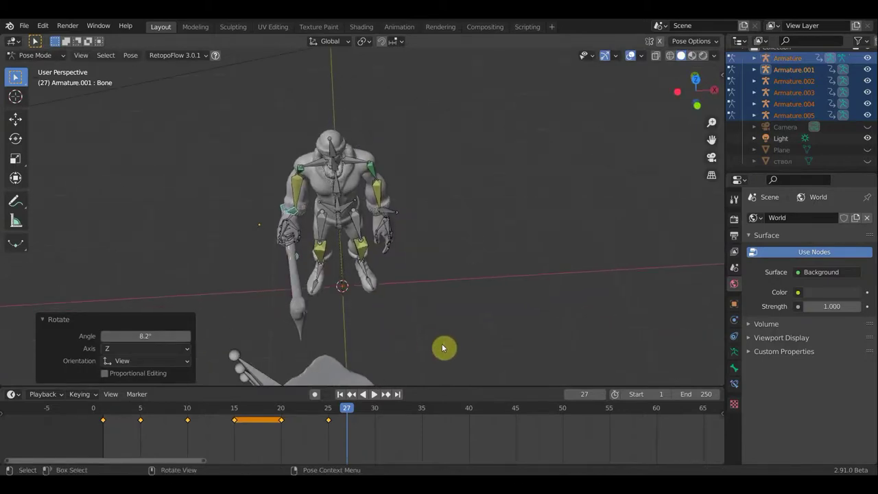
{"action": "key", "text": "r"}
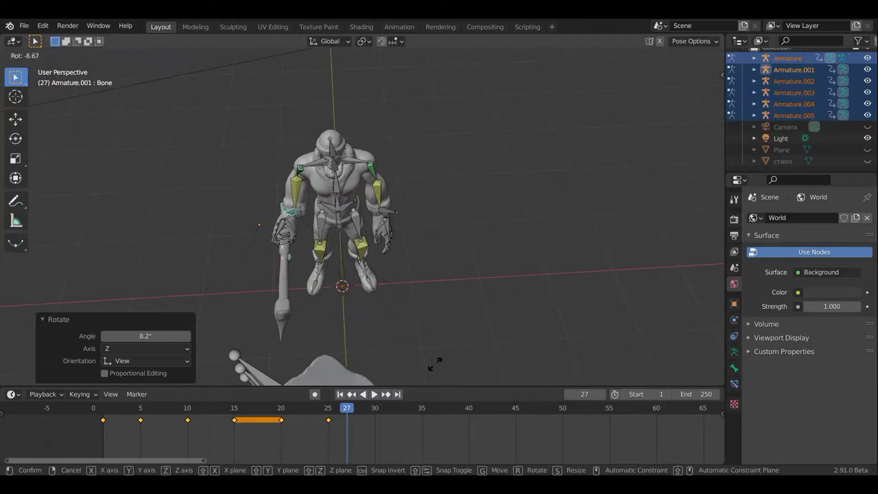
{"action": "left_click", "coordinate": [426, 297]}
{"action": "left_click", "coordinate": [385, 216]}
Step: Rotate forearm bone Bone.015 by 12.4° and nudge its position
{"action": "left_click", "coordinate": [468, 230]}
{"action": "middle_click_drag", "start_coordinate": [455, 268], "coordinate": [465, 297]}
{"action": "key", "text": "r"}
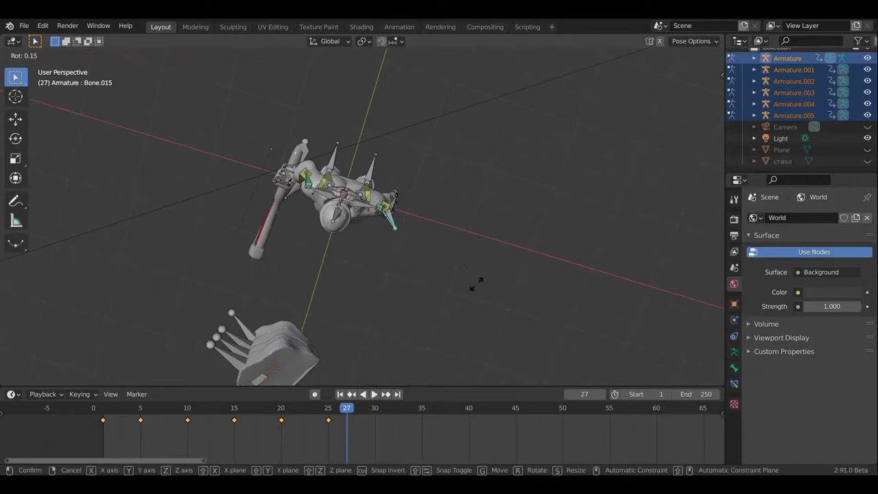
{"action": "left_click", "coordinate": [475, 287]}
{"action": "mouse_move", "coordinate": [470, 294]}
{"action": "middle_mouse_down"}
{"action": "mouse_move", "coordinate": [486, 196]}
{"action": "mouse_move", "coordinate": [520, 138]}
{"action": "mouse_move", "coordinate": [509, 175]}
{"action": "middle_mouse_up"}
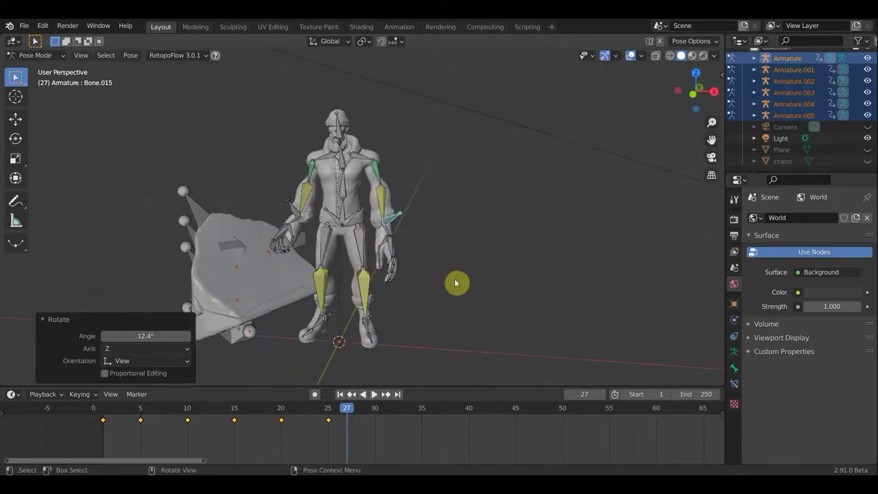
{"action": "key", "text": "g"}
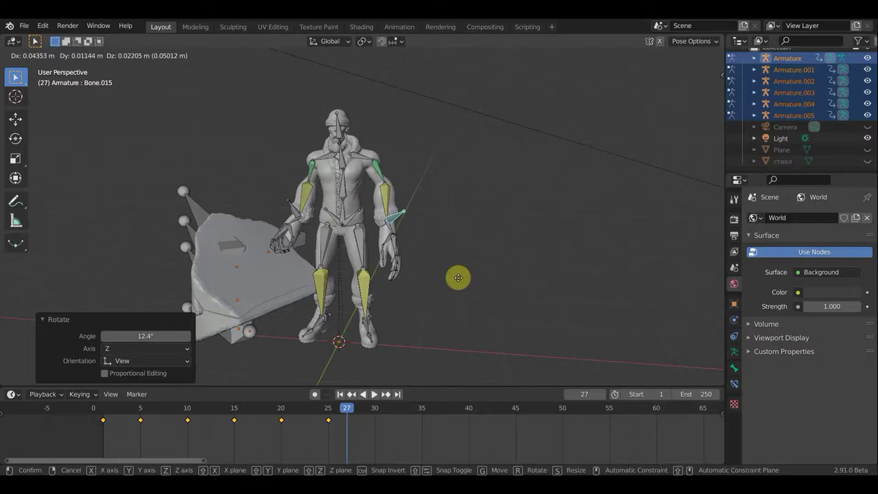
{"action": "left_click", "coordinate": [460, 281]}
Step: Key location and rotation for all bones at frame 27 and hide the rig overlays
{"action": "key", "text": "a"}
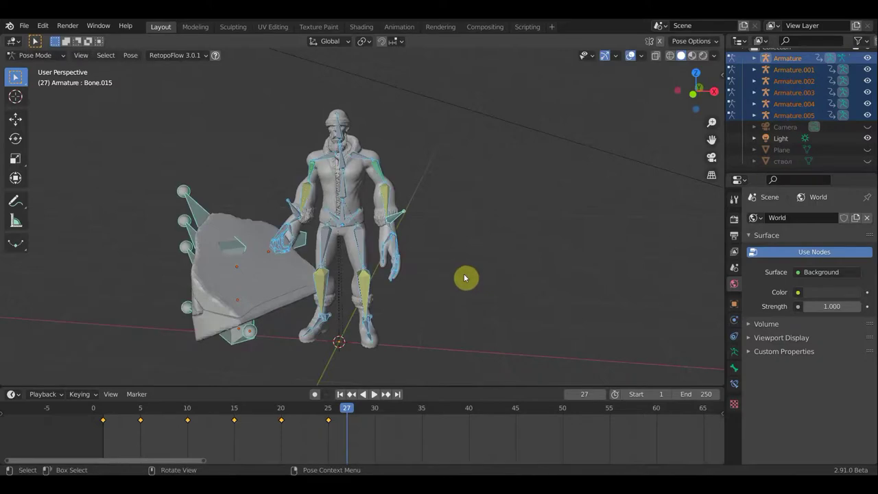
{"action": "key", "text": "i"}
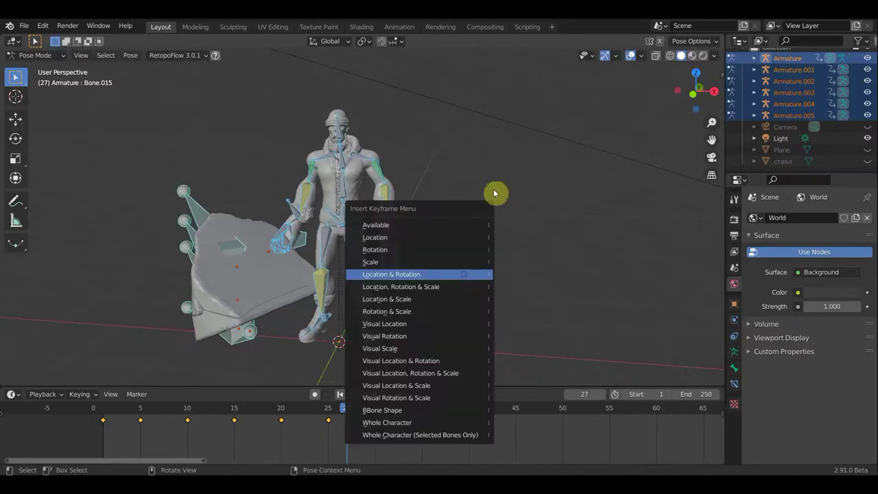
{"action": "left_click", "coordinate": [465, 276]}
{"action": "left_click", "coordinate": [631, 55]}
{"action": "scroll", "coordinate": [590, 182], "scroll_direction": "up", "scroll_amount": 2}
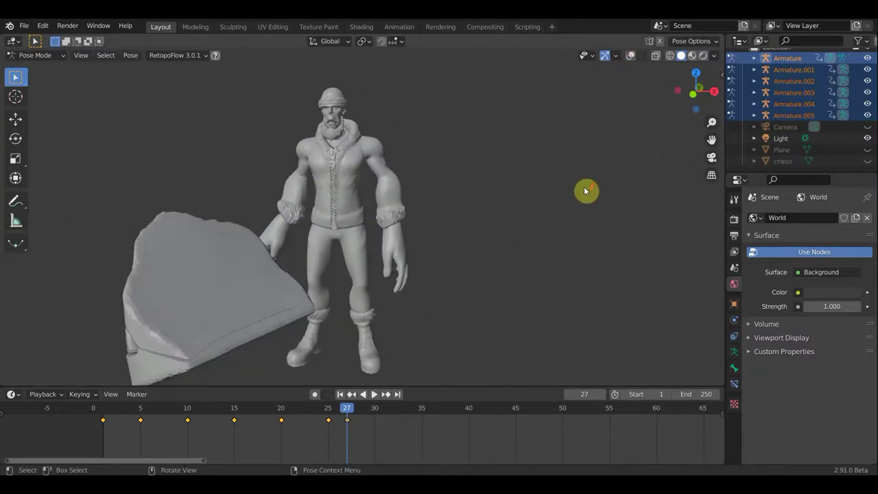
Step: Play the animation, stop it, and jump to frame 8
{"action": "middle_click_drag", "start_coordinate": [585, 190], "coordinate": [500, 272]}
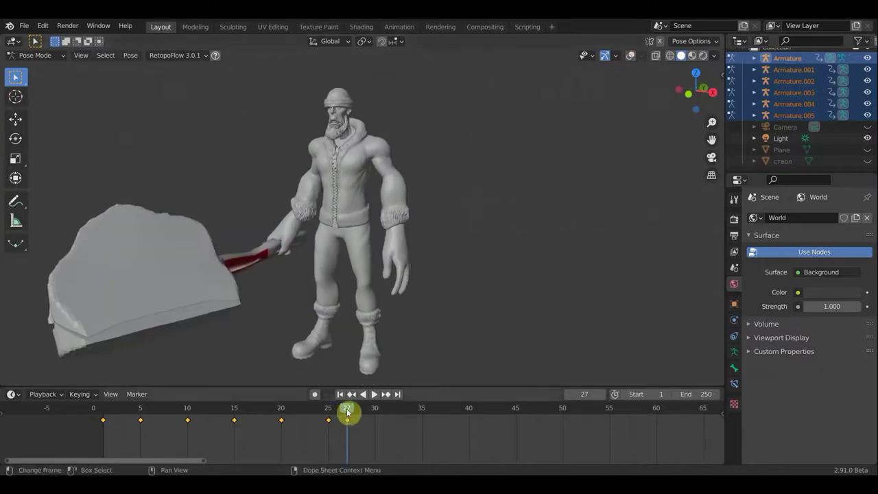
{"action": "key", "text": "shift+ctrl+space"}
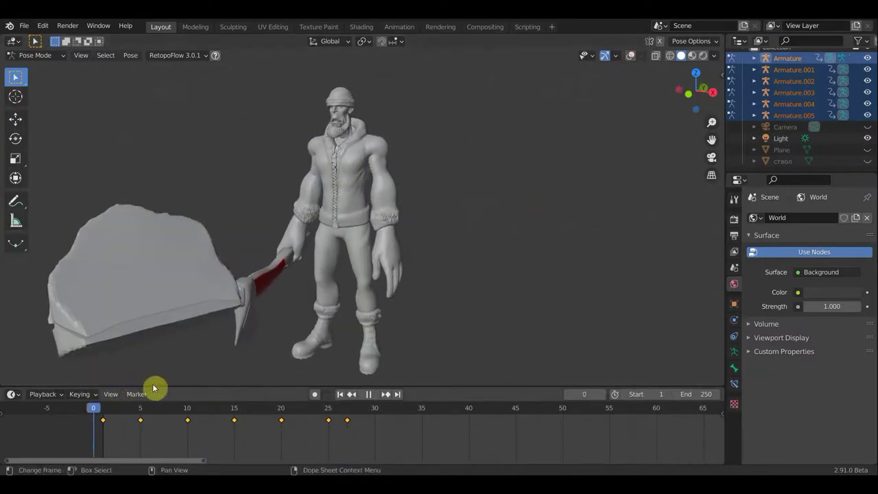
{"action": "key", "text": "space"}
{"action": "left_click_drag", "start_coordinate": [227, 402], "coordinate": [168, 408]}
Step: Scrub through the timeline to frame 30 and show the rig overlays again
{"action": "scroll", "coordinate": [277, 327], "scroll_direction": "up", "scroll_amount": 3}
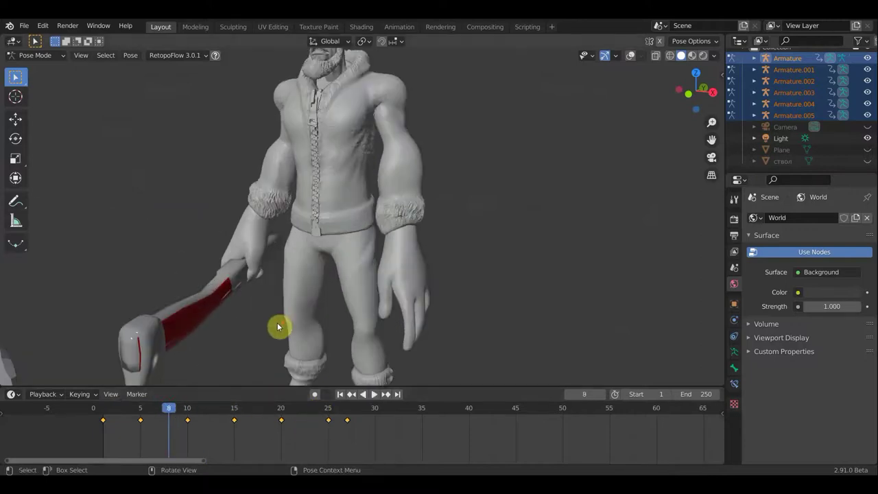
{"action": "scroll", "coordinate": [347, 298], "scroll_direction": "down", "scroll_amount": 2}
{"action": "scroll", "coordinate": [345, 298], "scroll_direction": "down", "scroll_amount": 2}
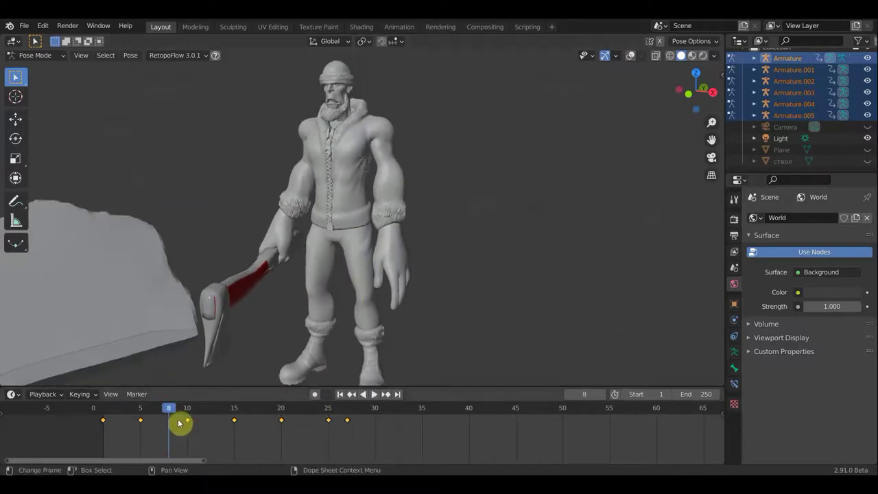
{"action": "mouse_move", "coordinate": [169, 411]}
{"action": "left_mouse_down"}
{"action": "mouse_move", "coordinate": [323, 416]}
{"action": "mouse_move", "coordinate": [92, 414]}
{"action": "mouse_move", "coordinate": [378, 431]}
{"action": "left_mouse_up"}
{"action": "scroll", "coordinate": [392, 303], "scroll_direction": "down", "scroll_amount": 3}
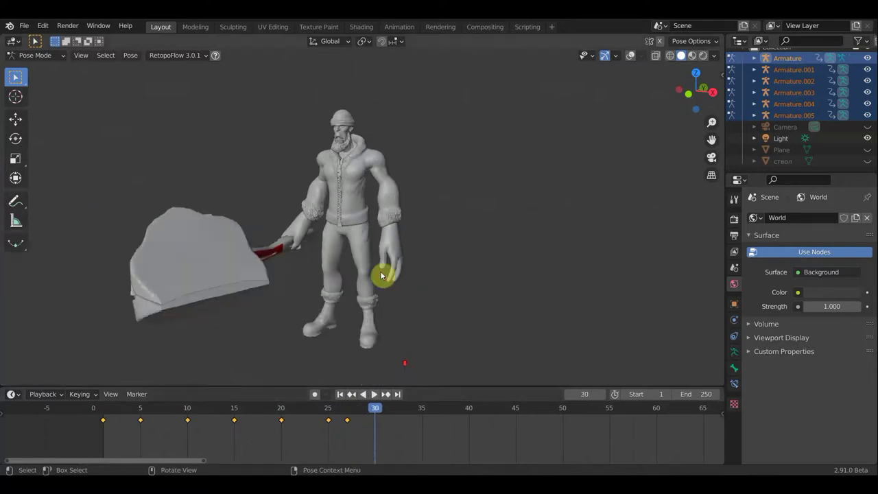
{"action": "mouse_move", "coordinate": [437, 280]}
{"action": "middle_mouse_down"}
{"action": "mouse_move", "coordinate": [547, 269]}
{"action": "mouse_move", "coordinate": [499, 325]}
{"action": "middle_mouse_up"}
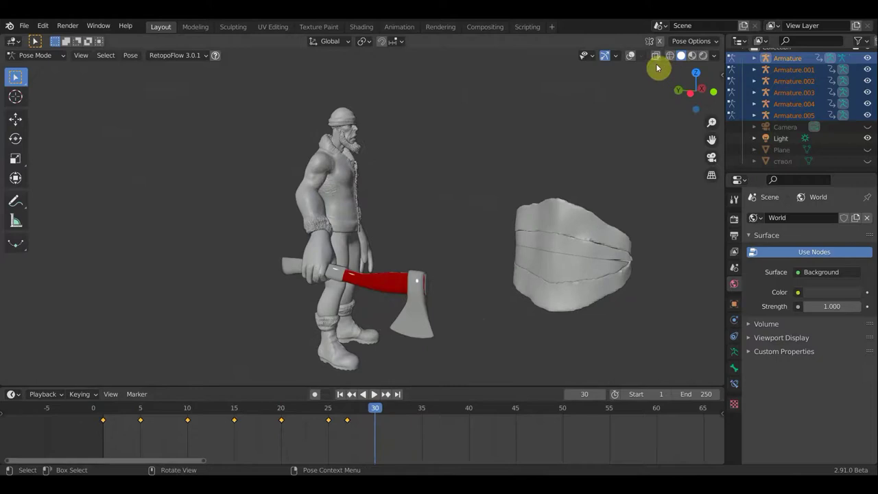
{"action": "left_click", "coordinate": [630, 55]}
Step: Box-select all bones and turn the body −35.5° in top view
{"action": "middle_click_drag", "start_coordinate": [488, 221], "coordinate": [484, 227]}
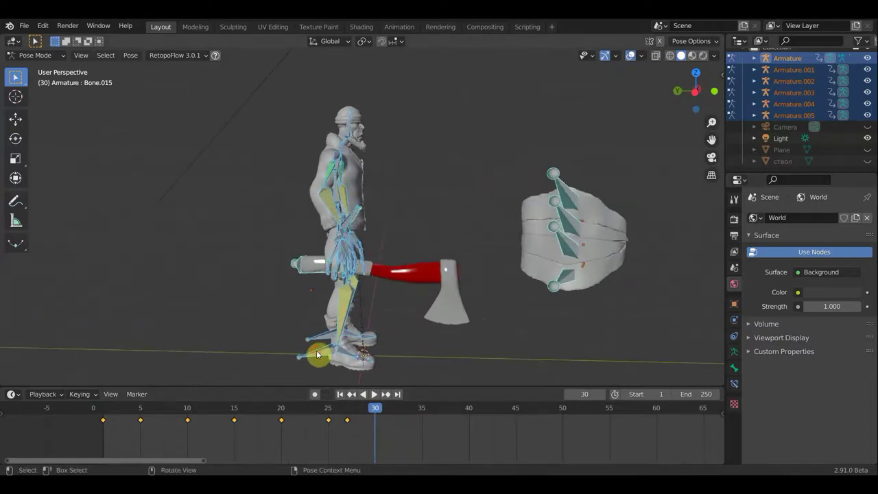
{"action": "left_click", "coordinate": [338, 357]}
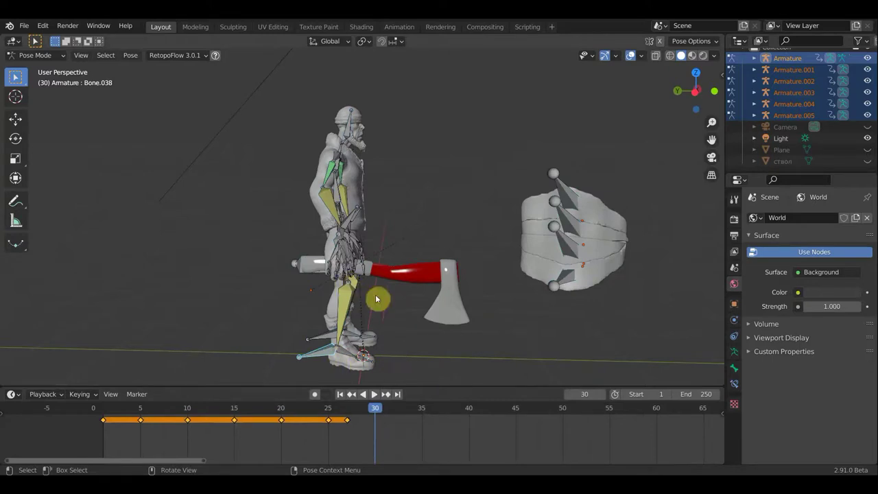
{"action": "mouse_move", "coordinate": [450, 273]}
{"action": "middle_mouse_down"}
{"action": "mouse_move", "coordinate": [427, 295]}
{"action": "mouse_move", "coordinate": [437, 302]}
{"action": "middle_mouse_up"}
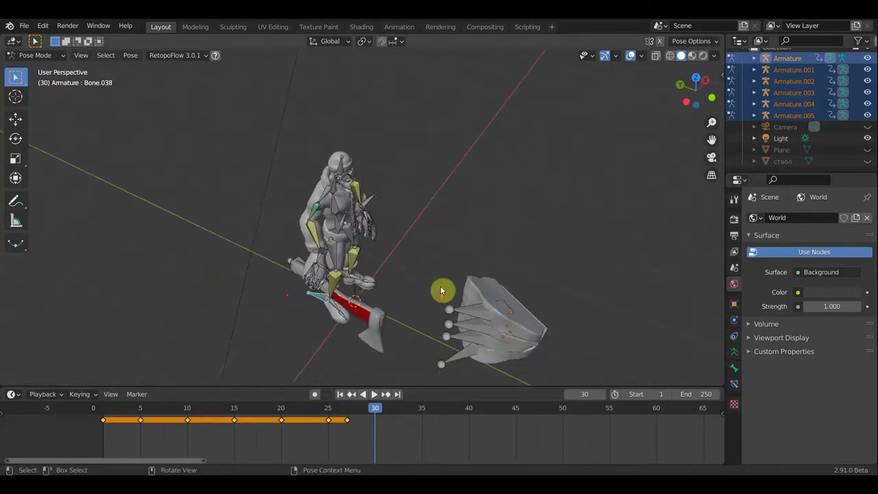
{"action": "middle_click_drag", "start_coordinate": [482, 249], "coordinate": [509, 211]}
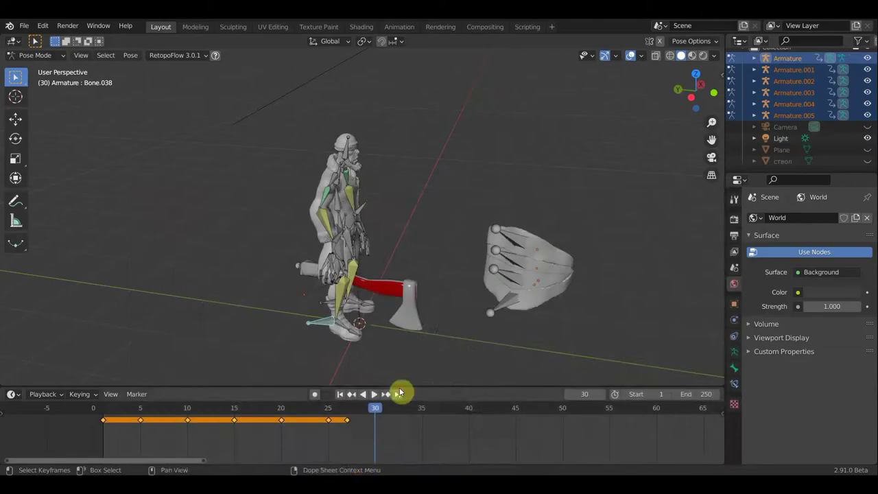
{"action": "left_click_drag", "start_coordinate": [418, 374], "coordinate": [271, 71]}
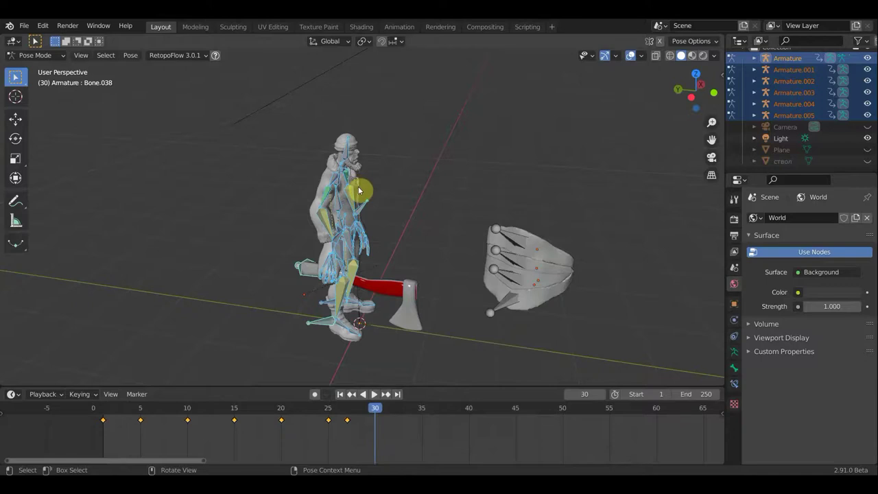
{"action": "key", "text": "KP_7"}
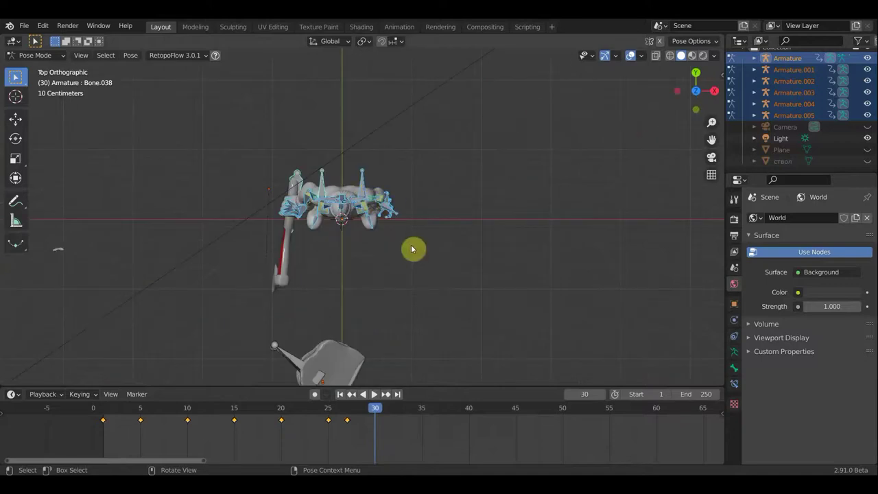
{"action": "key", "text": "r"}
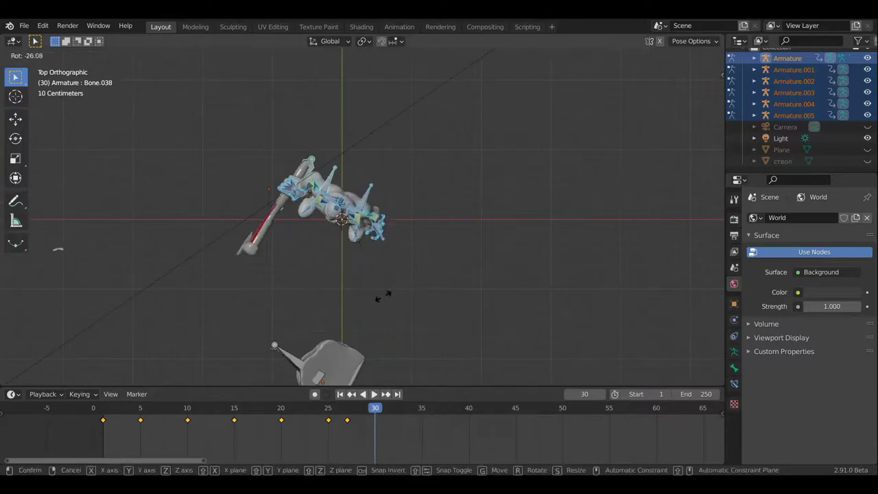
{"action": "left_click", "coordinate": [375, 307]}
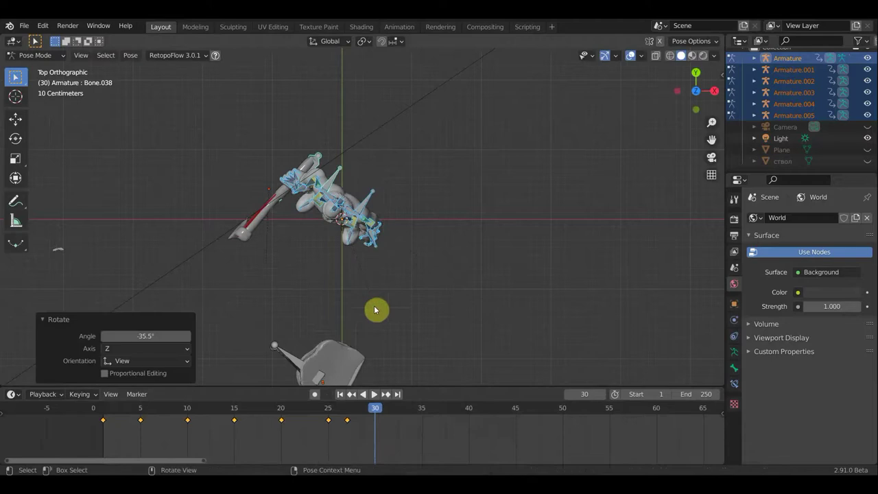
Step: Move leg bone Bone.038 about 0.5 m forward
{"action": "mouse_move", "coordinate": [398, 292]}
{"action": "middle_mouse_down"}
{"action": "mouse_move", "coordinate": [508, 216]}
{"action": "mouse_move", "coordinate": [566, 151]}
{"action": "mouse_move", "coordinate": [471, 241]}
{"action": "mouse_move", "coordinate": [501, 204]}
{"action": "mouse_move", "coordinate": [457, 257]}
{"action": "mouse_move", "coordinate": [466, 229]}
{"action": "middle_mouse_up"}
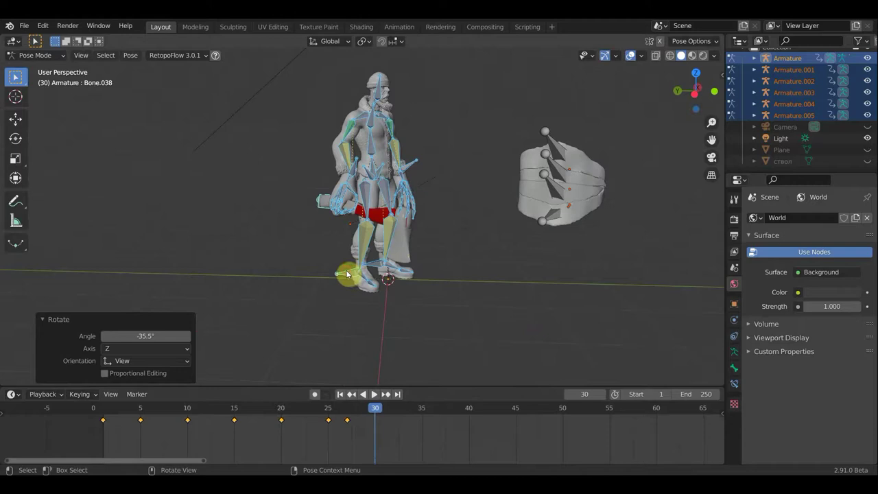
{"action": "left_click", "coordinate": [436, 300]}
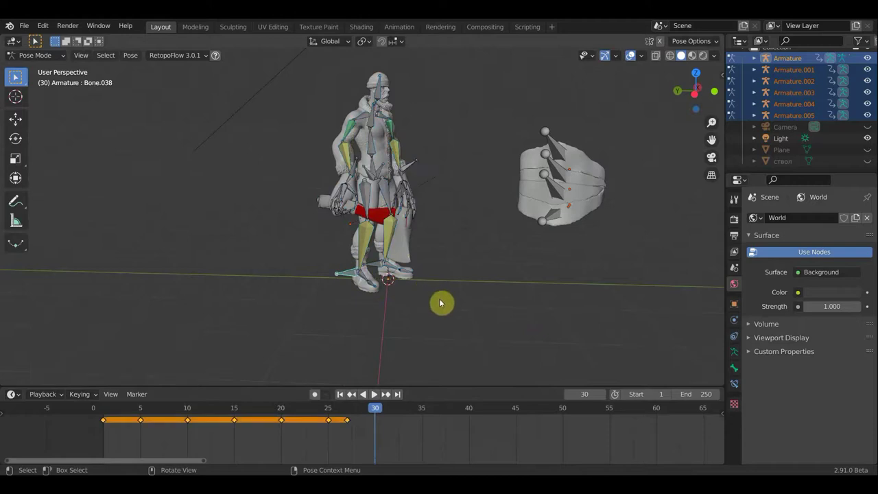
{"action": "key", "text": "g"}
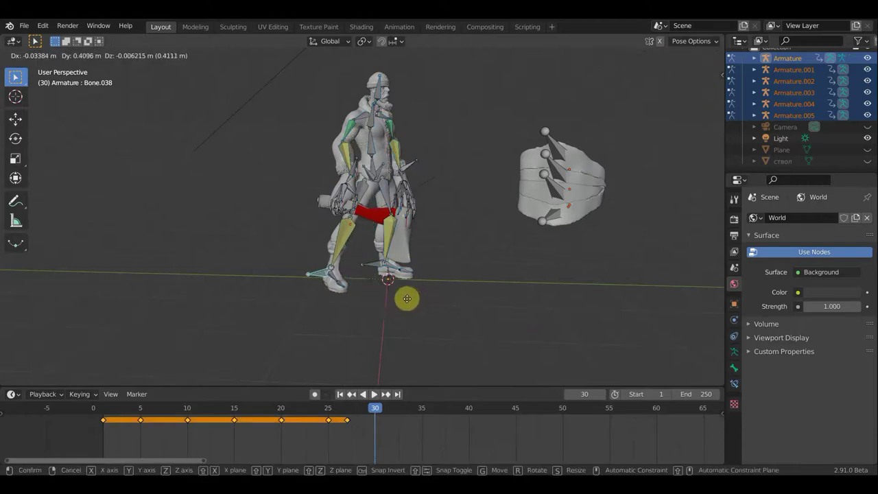
{"action": "left_click", "coordinate": [404, 300]}
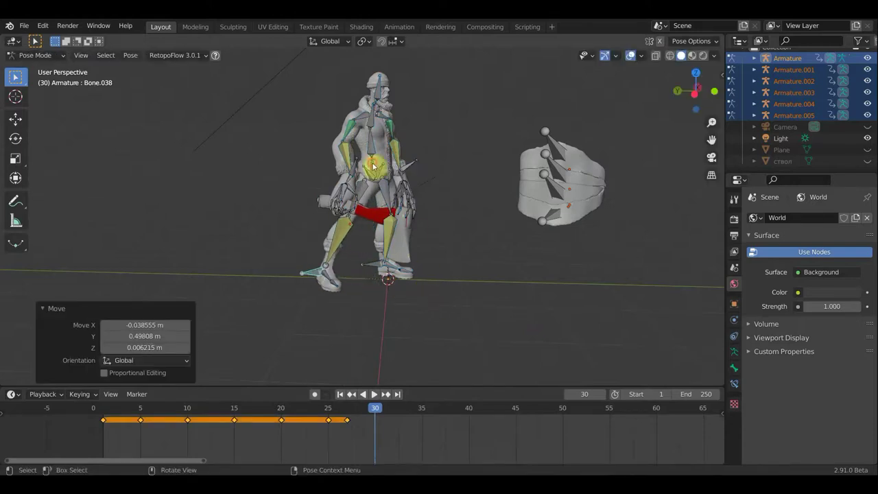
Step: Select the arm bones and the axe's hand bone, and begin moving the axe
{"action": "left_click", "coordinate": [381, 169]}
{"action": "left_click", "coordinate": [347, 193]}
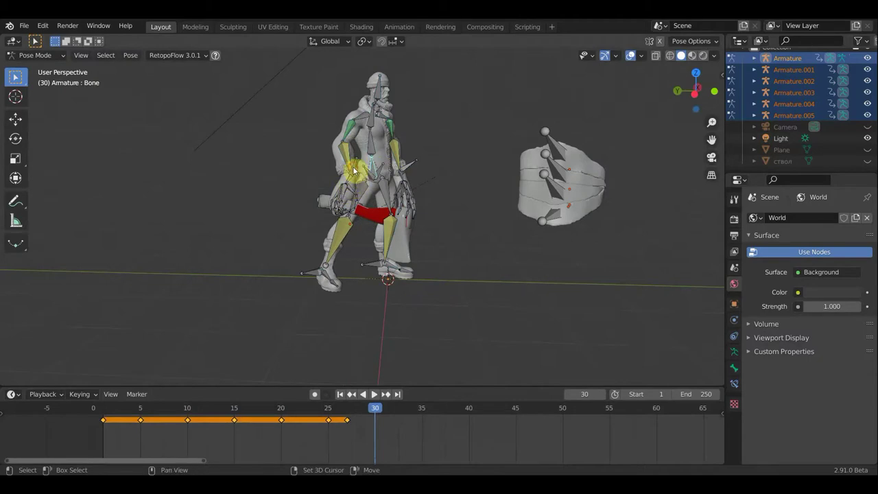
{"action": "left_click", "coordinate": [413, 163]}
{"action": "left_click", "coordinate": [341, 201]}
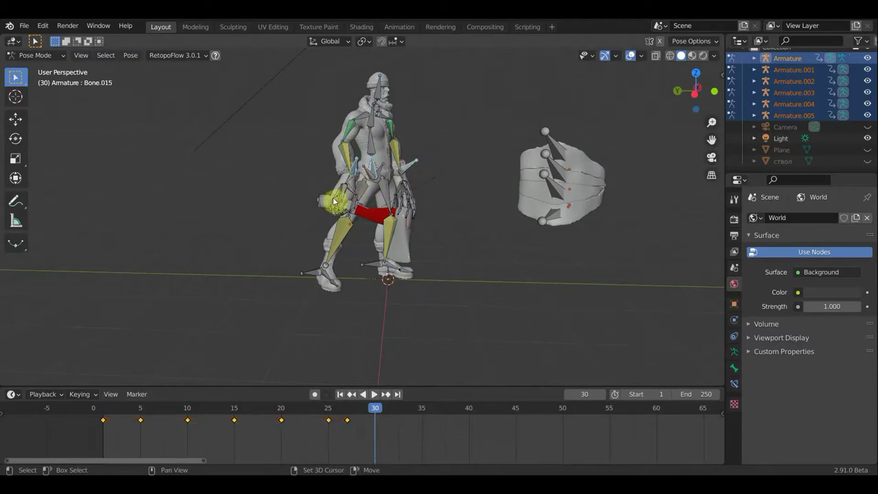
{"action": "left_click", "coordinate": [318, 203], "text": "shift"}
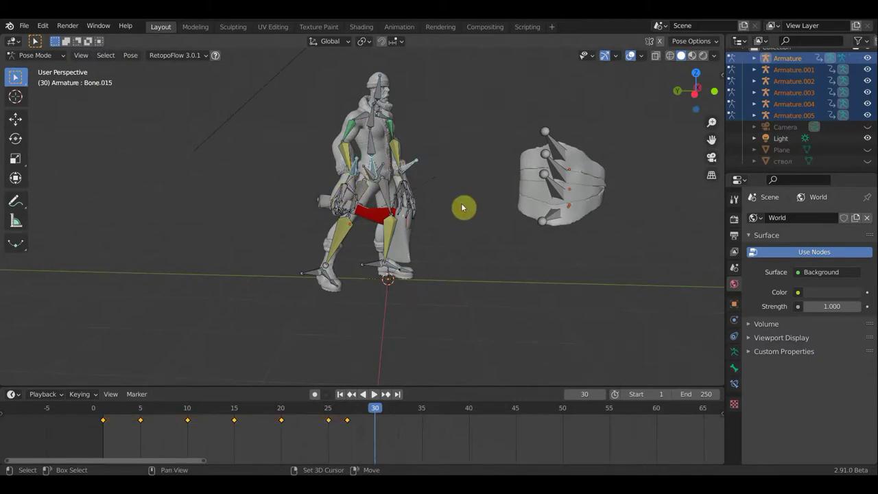
{"action": "key", "text": "g"}
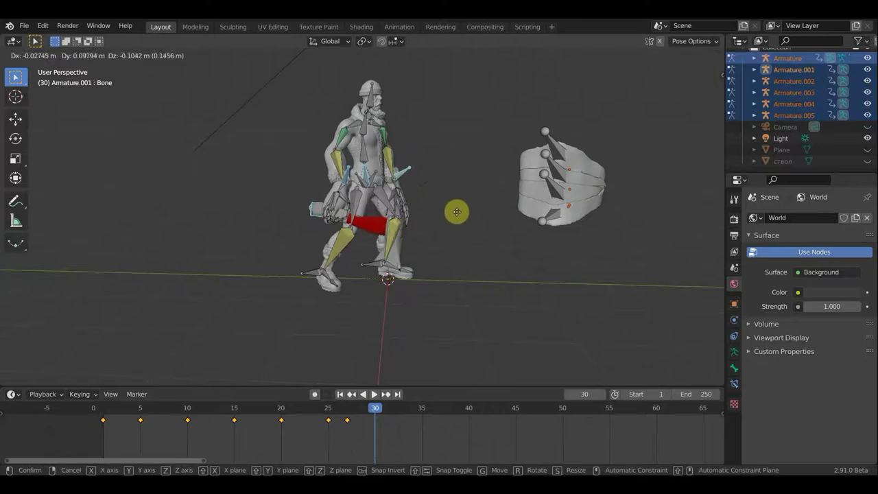
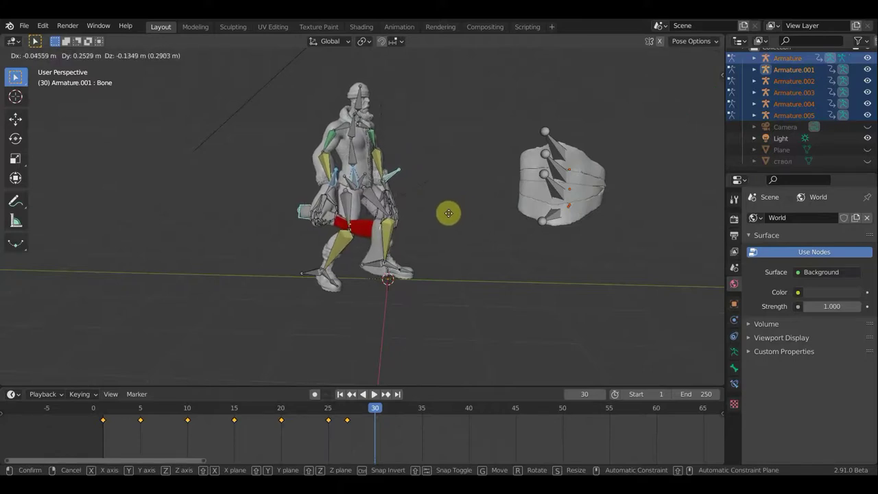
Step: Settle the torso bone's position and rotate it in stages, ending at 24.2°
{"action": "left_click", "coordinate": [448, 213]}
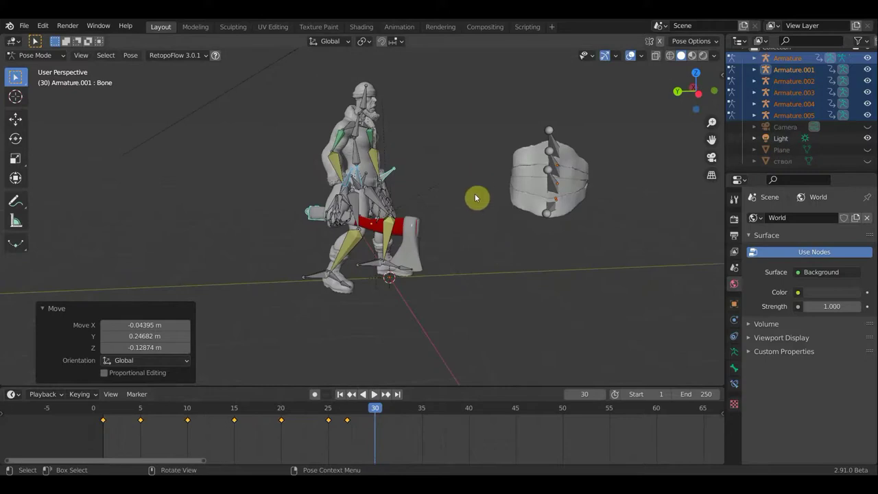
{"action": "key", "text": "r"}
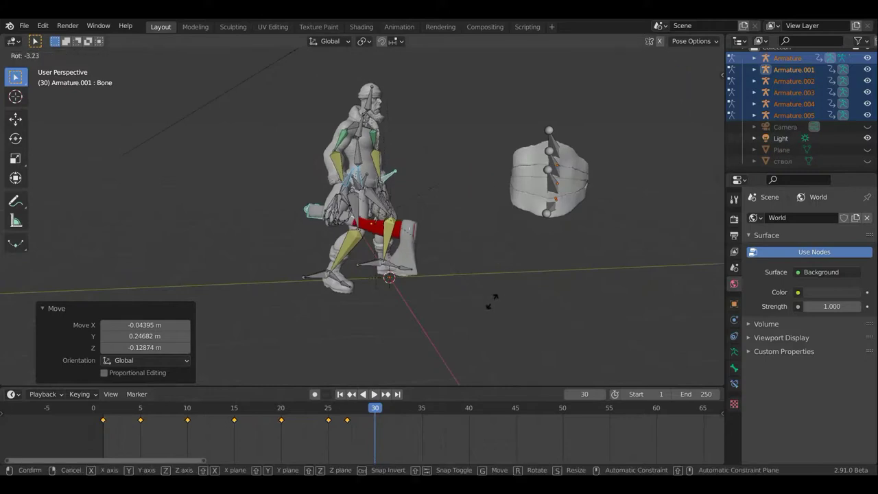
{"action": "left_click", "coordinate": [467, 309]}
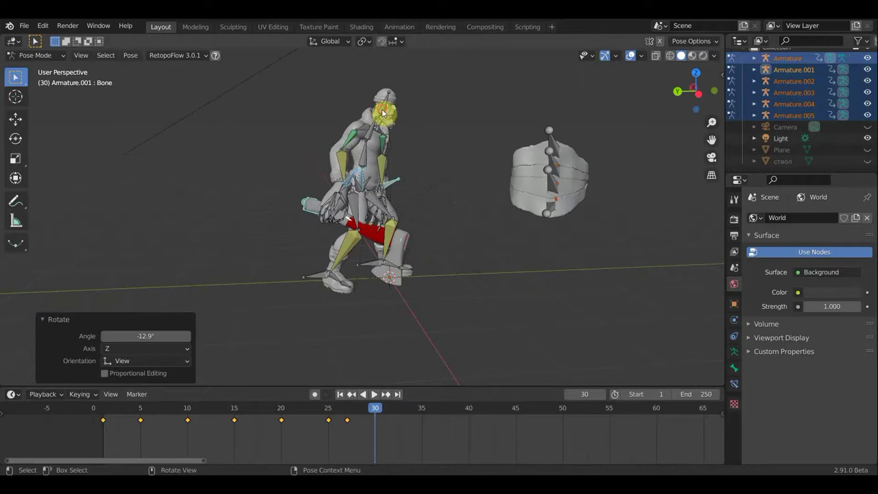
{"action": "key", "text": "r"}
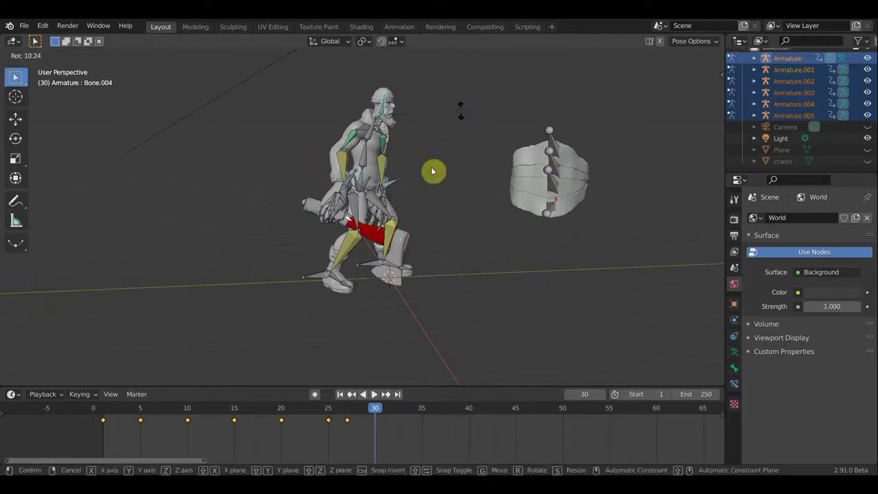
{"action": "left_click", "coordinate": [433, 171]}
{"action": "mouse_move", "coordinate": [433, 172]}
{"action": "middle_mouse_down"}
{"action": "mouse_move", "coordinate": [451, 184]}
{"action": "mouse_move", "coordinate": [529, 171]}
{"action": "mouse_move", "coordinate": [580, 106]}
{"action": "middle_mouse_up"}
{"action": "key", "text": "r"}
{"action": "left_click", "coordinate": [446, 208]}
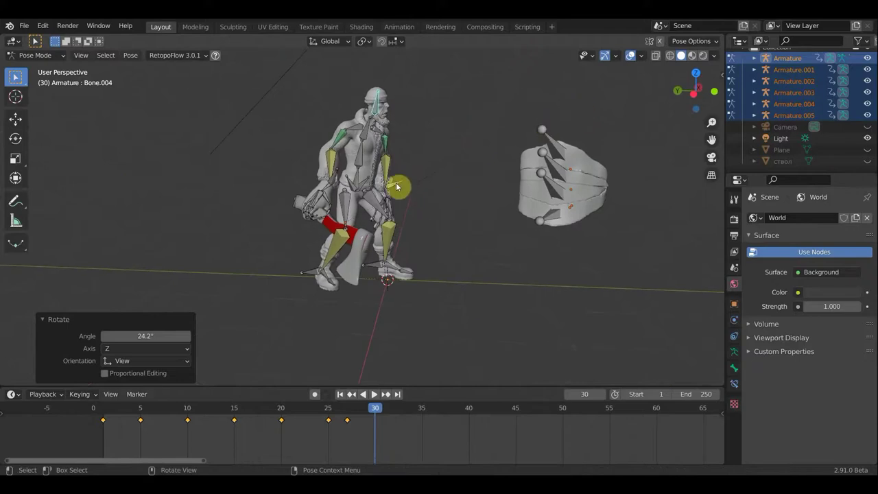
Step: Move arm bone Bone.015 and rotate it -23.2°
{"action": "left_click", "coordinate": [397, 188]}
{"action": "key", "text": "g"}
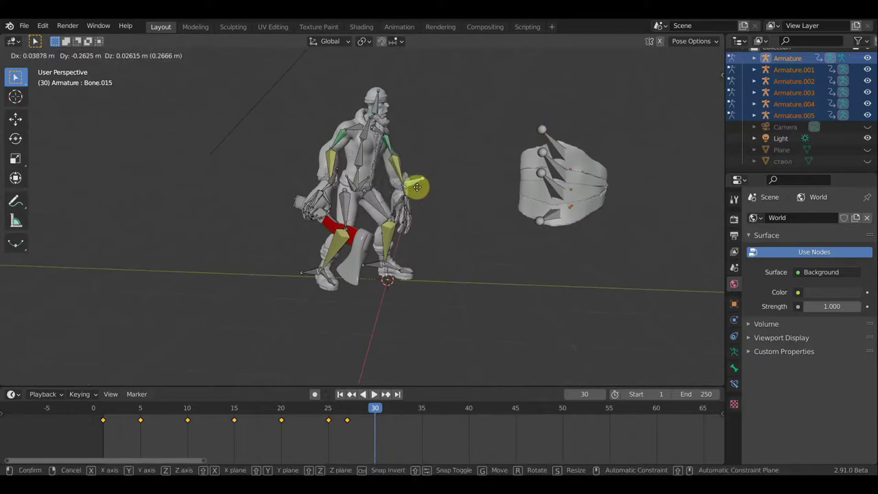
{"action": "left_click", "coordinate": [426, 192]}
{"action": "mouse_move", "coordinate": [425, 192]}
{"action": "middle_mouse_down"}
{"action": "mouse_move", "coordinate": [371, 199]}
{"action": "mouse_move", "coordinate": [313, 235]}
{"action": "mouse_move", "coordinate": [419, 268]}
{"action": "mouse_move", "coordinate": [454, 292]}
{"action": "middle_mouse_up"}
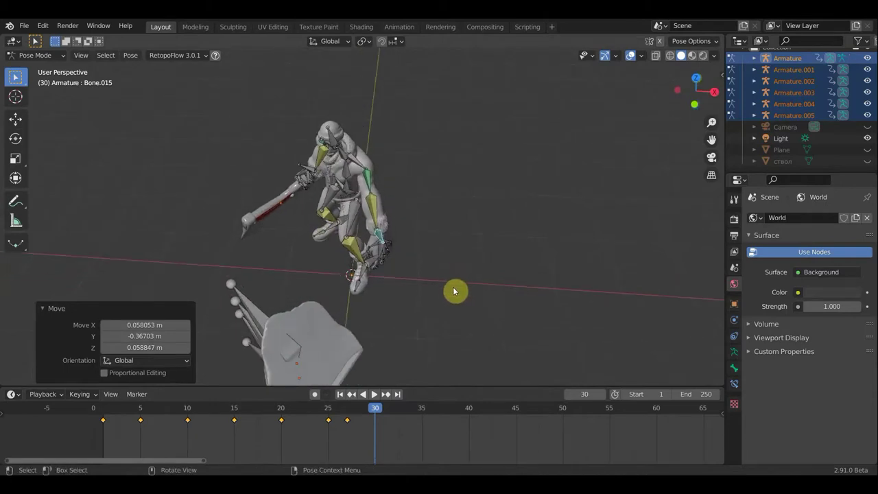
{"action": "key", "text": "r"}
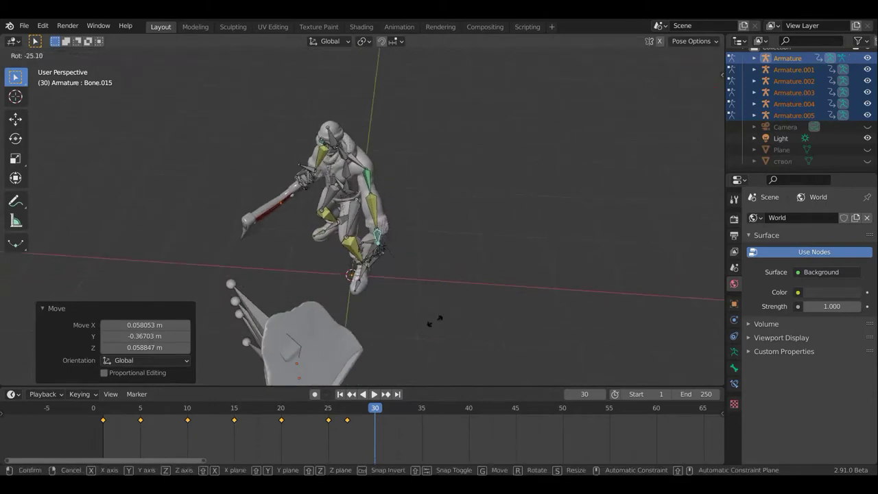
{"action": "left_click", "coordinate": [439, 322]}
Step: Rotate Bone.015 further to -38.7° and check the pose from behind and the side
{"action": "mouse_move", "coordinate": [358, 254]}
{"action": "middle_mouse_down"}
{"action": "mouse_move", "coordinate": [313, 220]}
{"action": "mouse_move", "coordinate": [256, 215]}
{"action": "middle_mouse_up"}
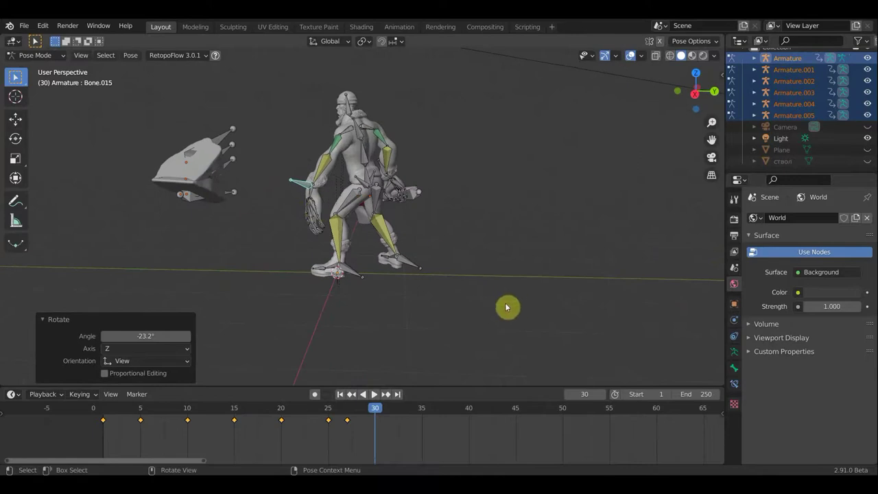
{"action": "key", "text": "r"}
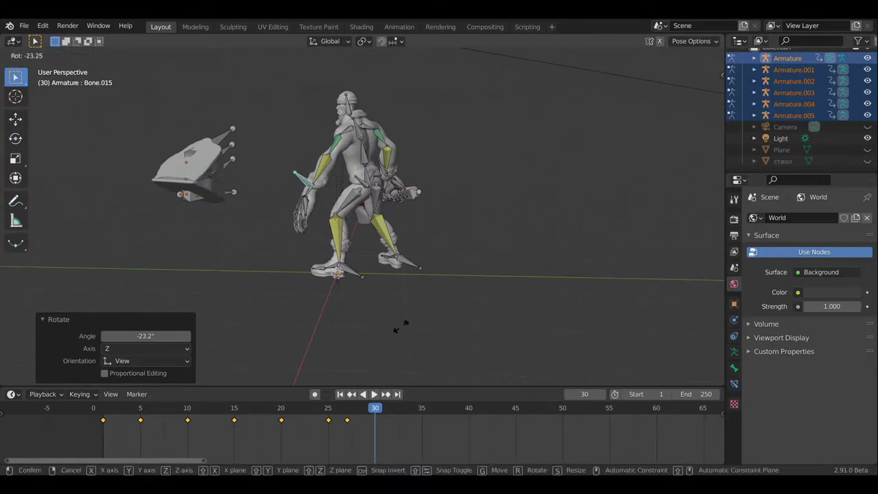
{"action": "left_click", "coordinate": [362, 323]}
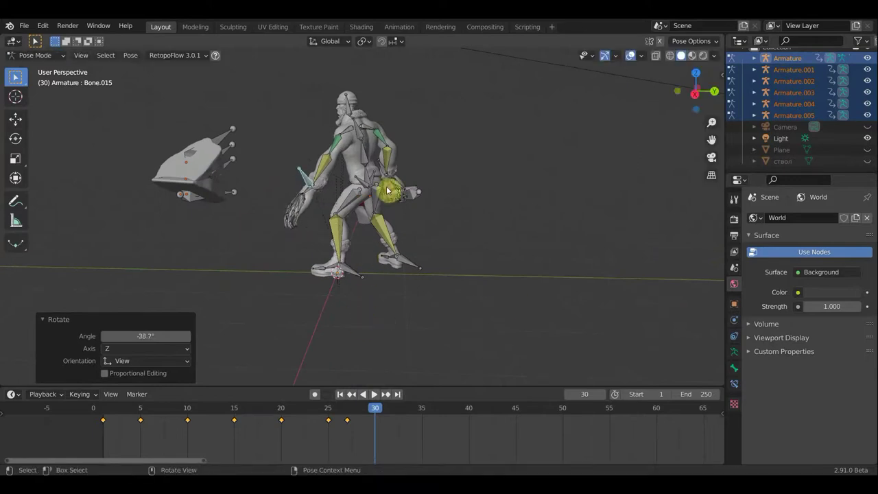
{"action": "middle_click_drag", "start_coordinate": [411, 251], "coordinate": [185, 237]}
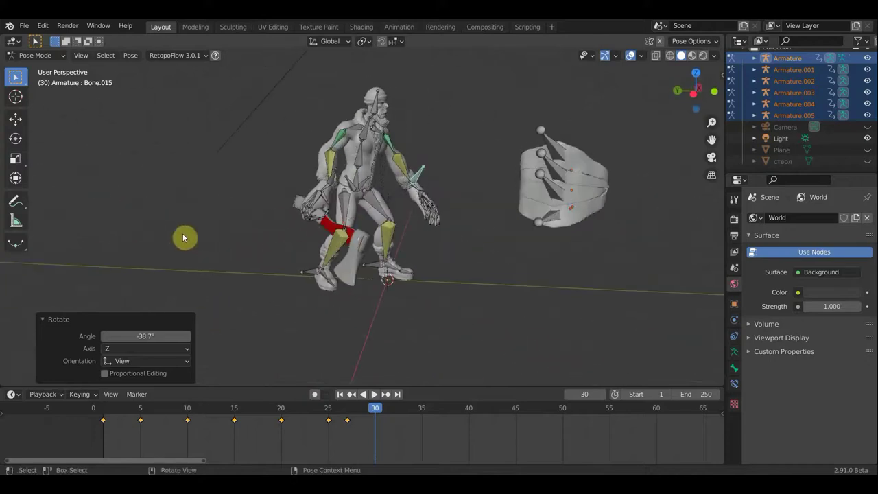
{"action": "middle_click_drag", "start_coordinate": [402, 236], "coordinate": [443, 230]}
{"action": "left_click", "coordinate": [326, 205], "text": "shift"}
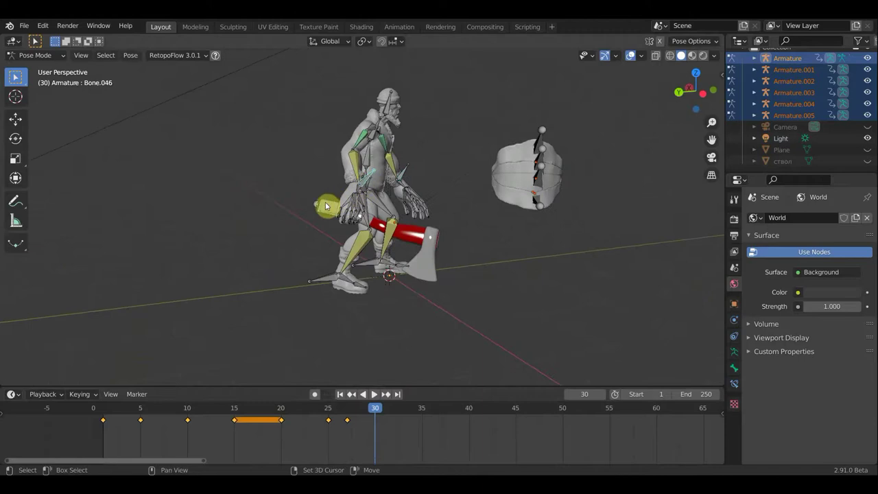
Step: Raise the axe bone 48.6° and reposition the arm and axe bones
{"action": "left_click", "coordinate": [317, 206], "text": "shift"}
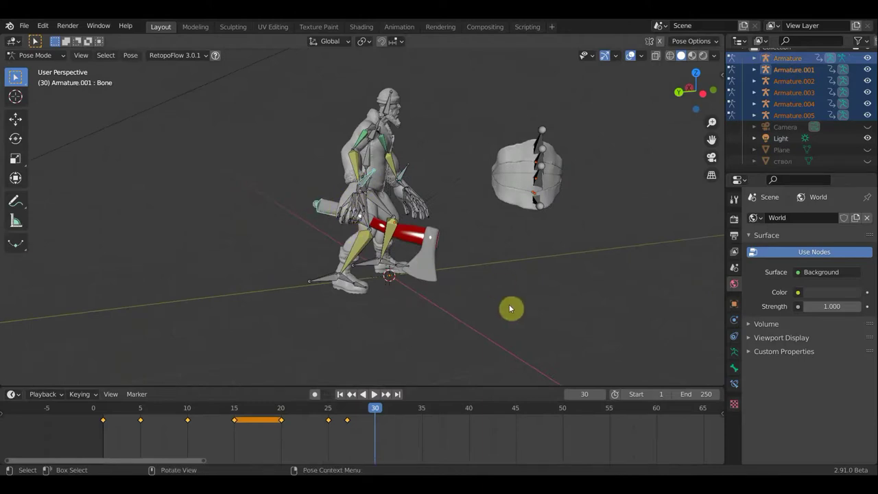
{"action": "key", "text": "r"}
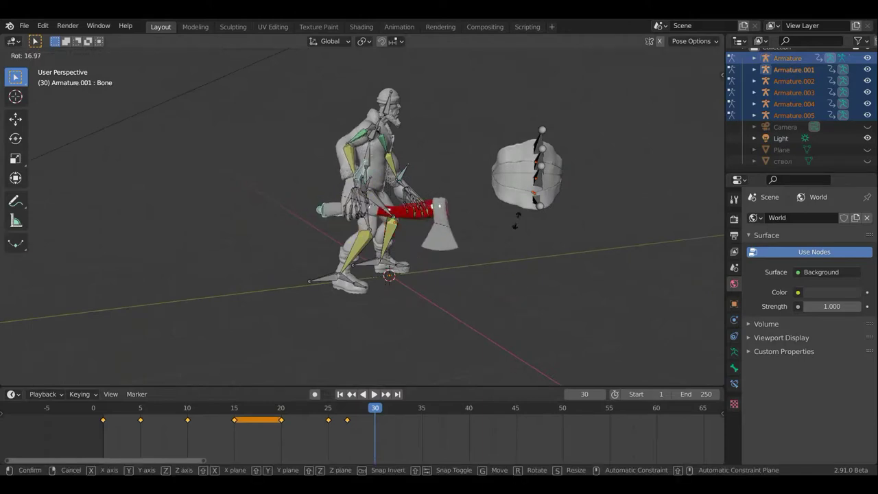
{"action": "left_click", "coordinate": [439, 210]}
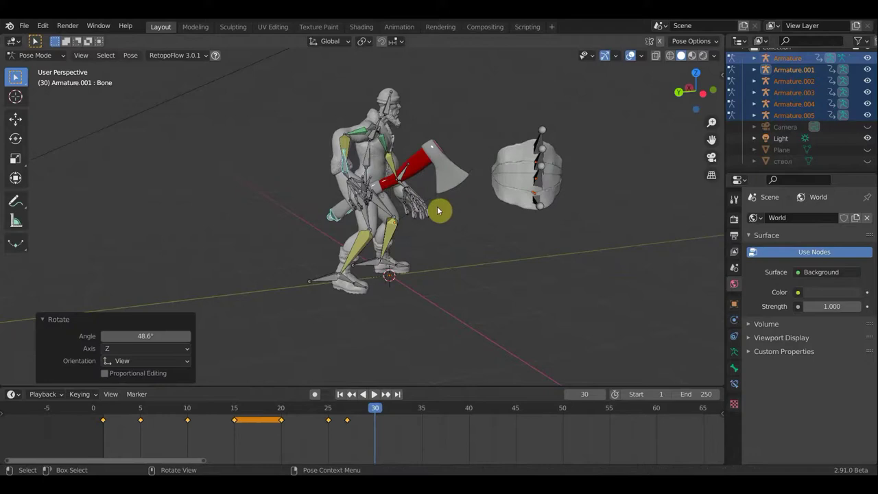
{"action": "key", "text": "g"}
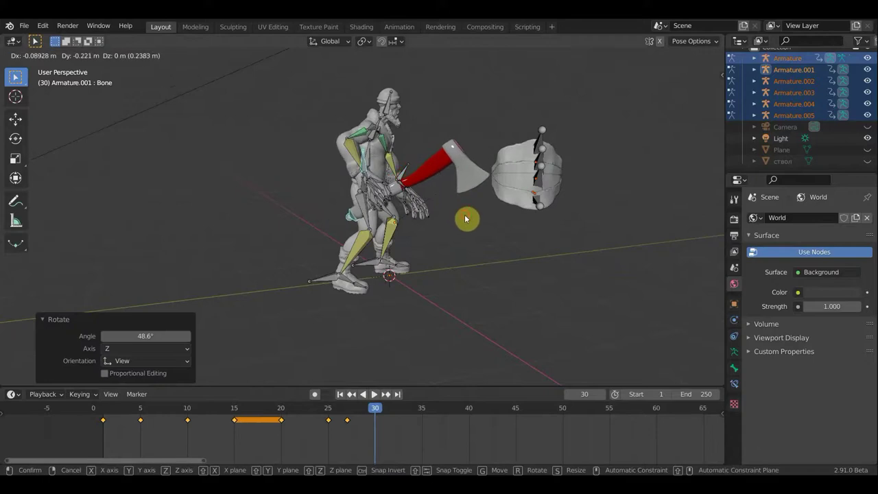
{"action": "left_click", "coordinate": [467, 220]}
{"action": "mouse_move", "coordinate": [433, 295]}
{"action": "middle_mouse_down"}
{"action": "mouse_move", "coordinate": [455, 255]}
{"action": "mouse_move", "coordinate": [392, 321]}
{"action": "mouse_move", "coordinate": [412, 320]}
{"action": "middle_mouse_up"}
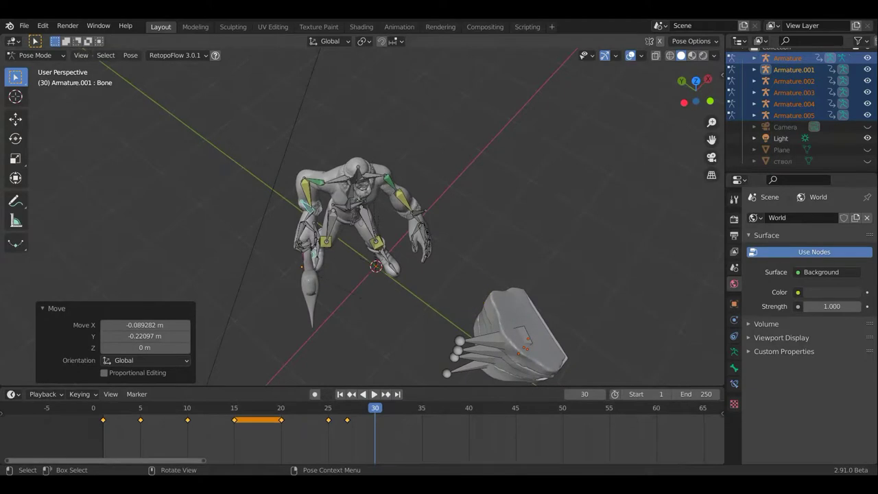
Step: Rotate the selected arm and axe bones 24.3° and shift them into place
{"action": "key", "text": "r"}
{"action": "left_click", "coordinate": [482, 217]}
{"action": "key", "text": "g"}
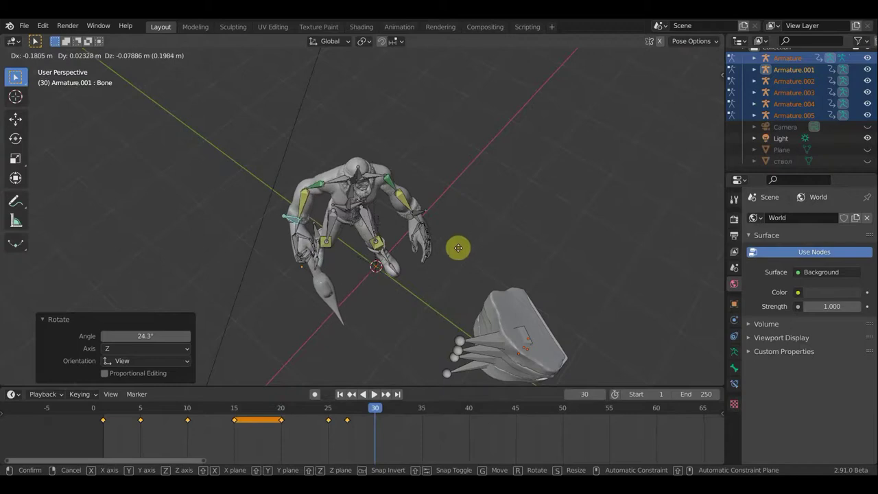
{"action": "left_click", "coordinate": [458, 249]}
{"action": "mouse_move", "coordinate": [468, 232]}
{"action": "middle_mouse_down"}
{"action": "mouse_move", "coordinate": [384, 129]}
{"action": "mouse_move", "coordinate": [413, 143]}
{"action": "mouse_move", "coordinate": [437, 204]}
{"action": "mouse_move", "coordinate": [433, 234]}
{"action": "mouse_move", "coordinate": [412, 229]}
{"action": "middle_mouse_up"}
Step: Rotate Bone.005 by 10.6°
{"action": "left_click", "coordinate": [360, 232]}
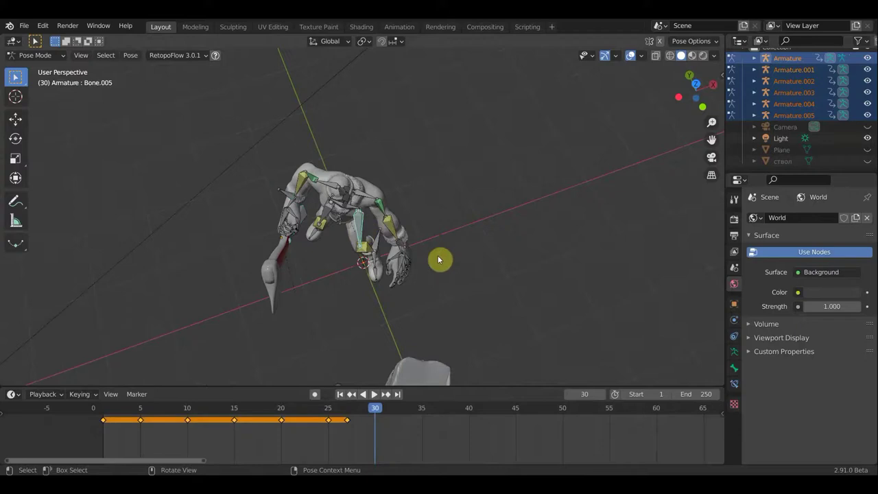
{"action": "key", "text": "r"}
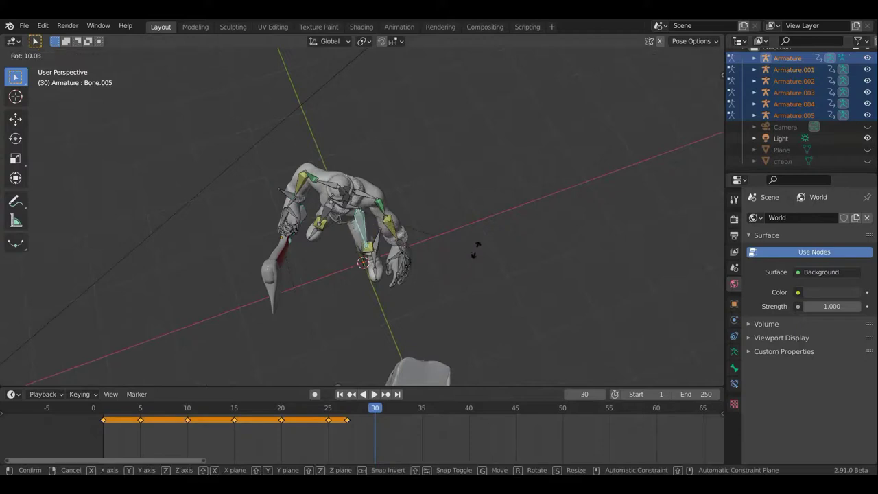
{"action": "left_click", "coordinate": [458, 272]}
{"action": "mouse_move", "coordinate": [459, 272]}
{"action": "middle_mouse_down"}
{"action": "mouse_move", "coordinate": [533, 230]}
{"action": "mouse_move", "coordinate": [624, 142]}
{"action": "middle_mouse_up"}
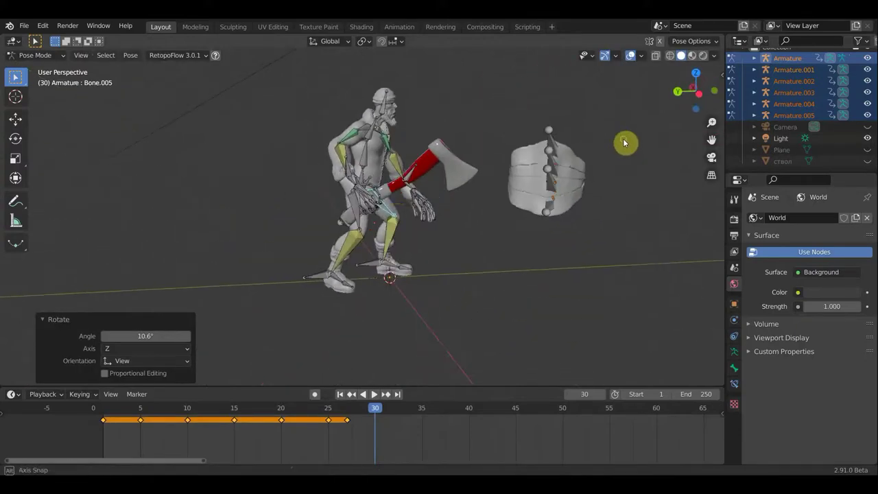
Step: Move foot bone Bone.038 and tilt it -31.4°, then nudge it into place
{"action": "left_click", "coordinate": [332, 281]}
{"action": "key", "text": "g"}
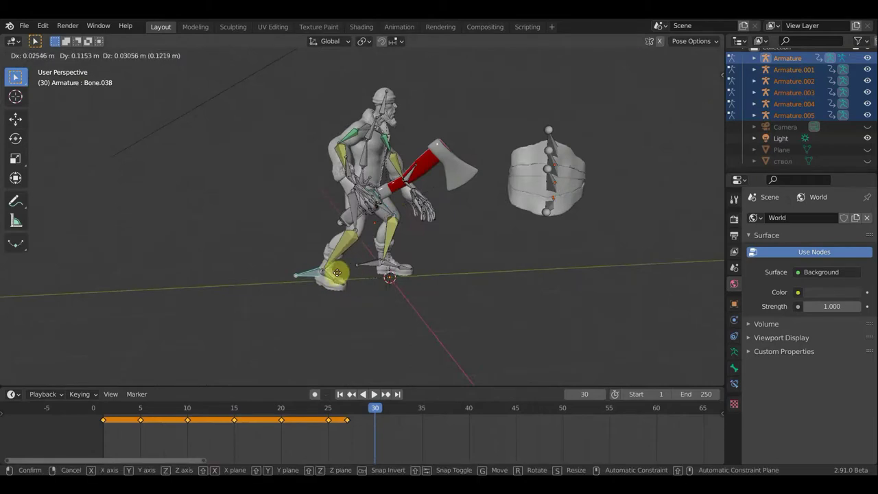
{"action": "left_click", "coordinate": [332, 274]}
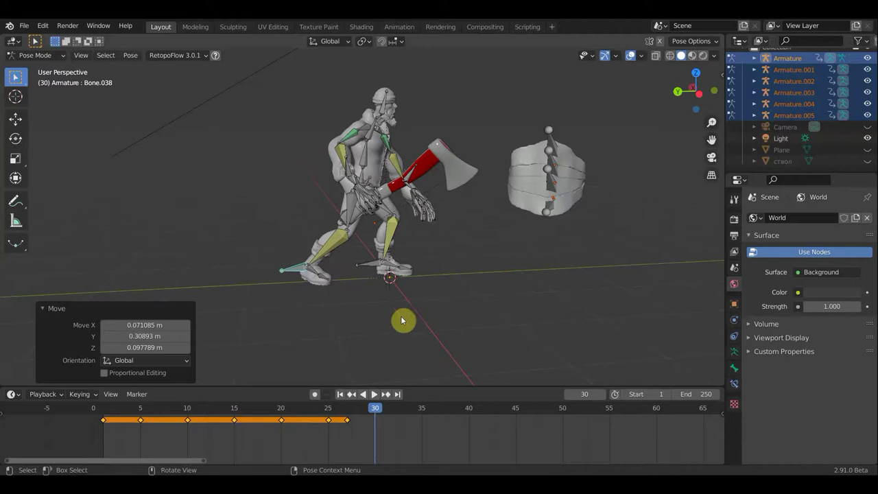
{"action": "key", "text": "r"}
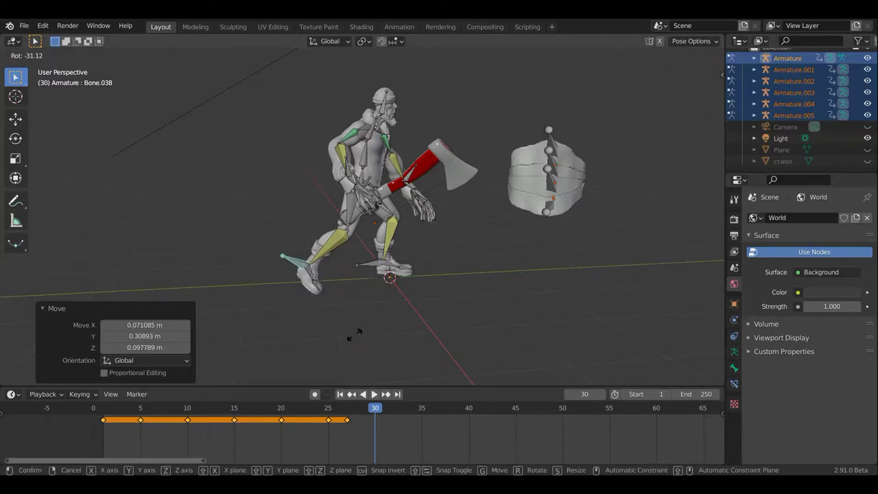
{"action": "left_click", "coordinate": [360, 332]}
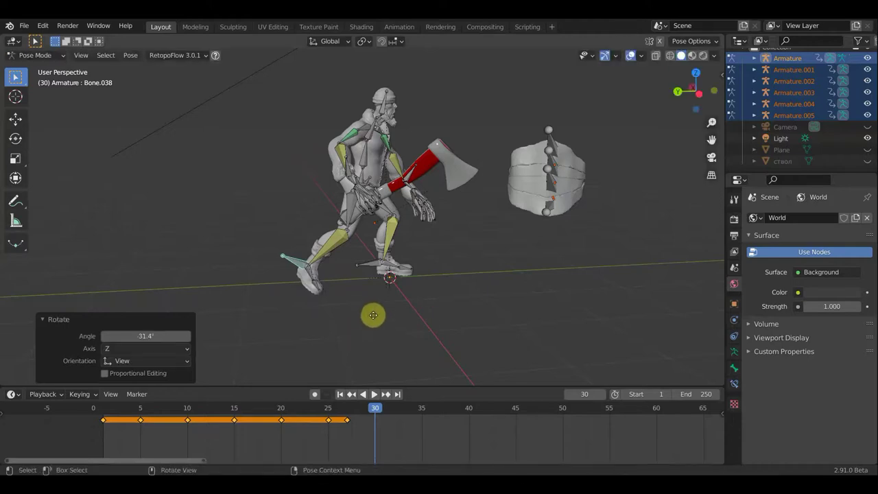
{"action": "key", "text": "g"}
{"action": "left_click", "coordinate": [374, 307]}
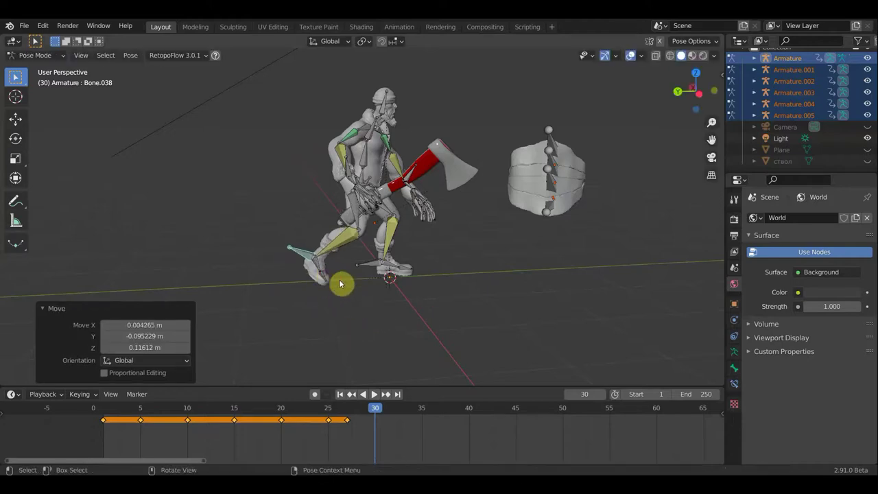
Step: Rotate the other foot bone, Bone.040, by 33°
{"action": "left_click", "coordinate": [341, 284]}
{"action": "key", "text": "r"}
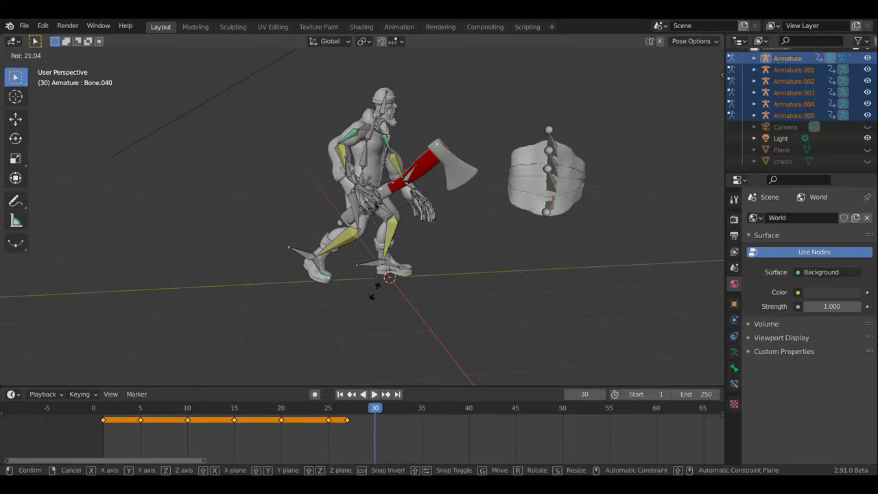
{"action": "left_click", "coordinate": [428, 301]}
{"action": "mouse_move", "coordinate": [375, 302]}
{"action": "middle_mouse_down"}
{"action": "mouse_move", "coordinate": [388, 308]}
{"action": "mouse_move", "coordinate": [349, 306]}
{"action": "mouse_move", "coordinate": [345, 345]}
{"action": "mouse_move", "coordinate": [361, 304]}
{"action": "mouse_move", "coordinate": [353, 238]}
{"action": "middle_mouse_up"}
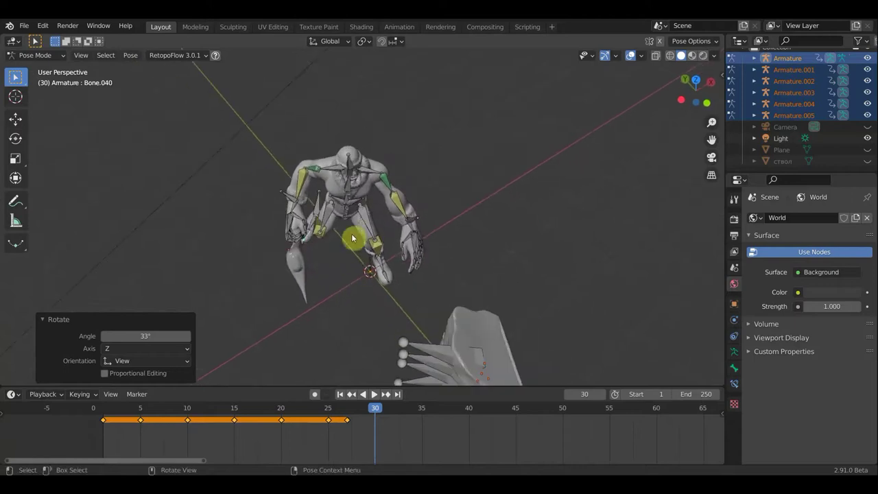
{"action": "mouse_move", "coordinate": [349, 206]}
{"action": "middle_mouse_down"}
{"action": "mouse_move", "coordinate": [337, 200]}
{"action": "mouse_move", "coordinate": [341, 141]}
{"action": "mouse_move", "coordinate": [410, 149]}
{"action": "mouse_move", "coordinate": [402, 171]}
{"action": "mouse_move", "coordinate": [387, 142]}
{"action": "mouse_move", "coordinate": [371, 160]}
{"action": "mouse_move", "coordinate": [369, 190]}
{"action": "mouse_move", "coordinate": [385, 181]}
{"action": "middle_mouse_up"}
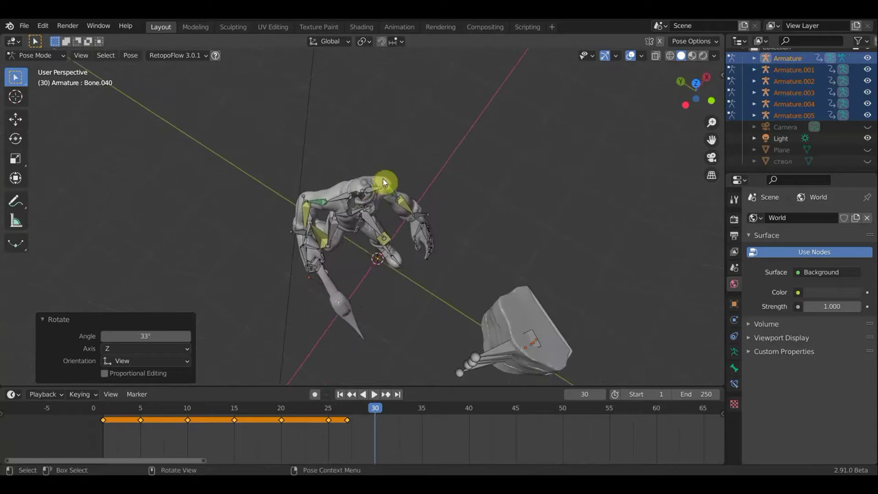
Step: Tilt Bone.011 slightly, by -2.85°
{"action": "left_click", "coordinate": [380, 192]}
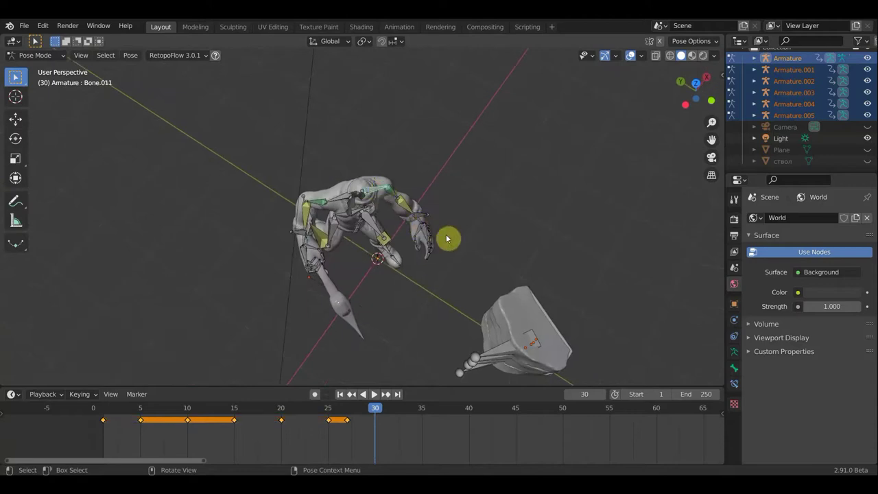
{"action": "key", "text": "r"}
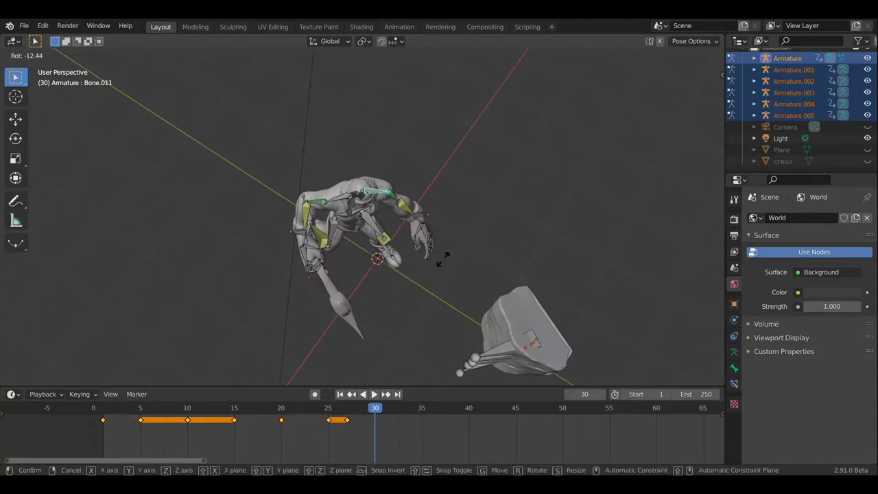
{"action": "left_click", "coordinate": [440, 225]}
{"action": "mouse_move", "coordinate": [334, 202]}
{"action": "middle_mouse_down"}
{"action": "mouse_move", "coordinate": [333, 157]}
{"action": "mouse_move", "coordinate": [346, 155]}
{"action": "middle_mouse_up"}
Step: Rotate Bone.001 by -9.03°, checking it from above and the side
{"action": "left_click", "coordinate": [428, 186]}
{"action": "mouse_move", "coordinate": [427, 186]}
{"action": "middle_mouse_down"}
{"action": "mouse_move", "coordinate": [439, 290]}
{"action": "mouse_move", "coordinate": [452, 295]}
{"action": "middle_mouse_up"}
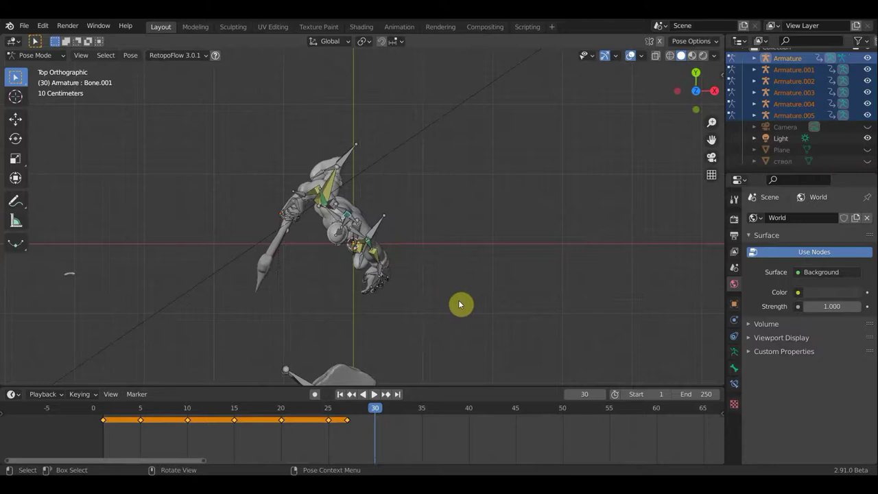
{"action": "key", "text": "r"}
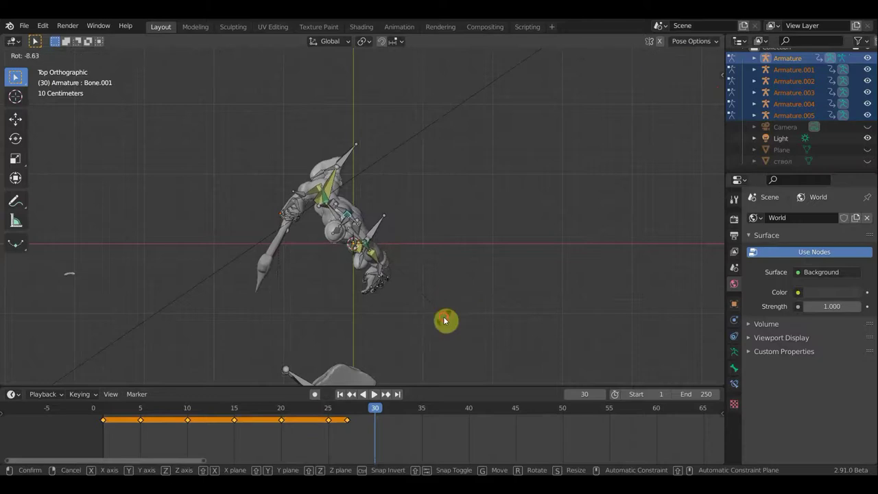
{"action": "left_click", "coordinate": [448, 310]}
{"action": "middle_click_drag", "start_coordinate": [450, 307], "coordinate": [537, 199]}
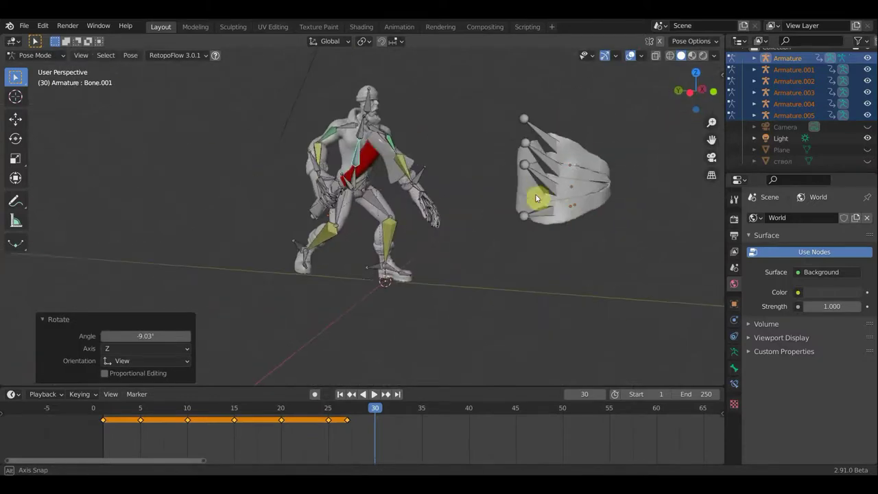
{"action": "scroll", "coordinate": [346, 151], "scroll_direction": "up", "scroll_amount": 2}
{"action": "scroll", "coordinate": [352, 156], "scroll_direction": "up", "scroll_amount": 3}
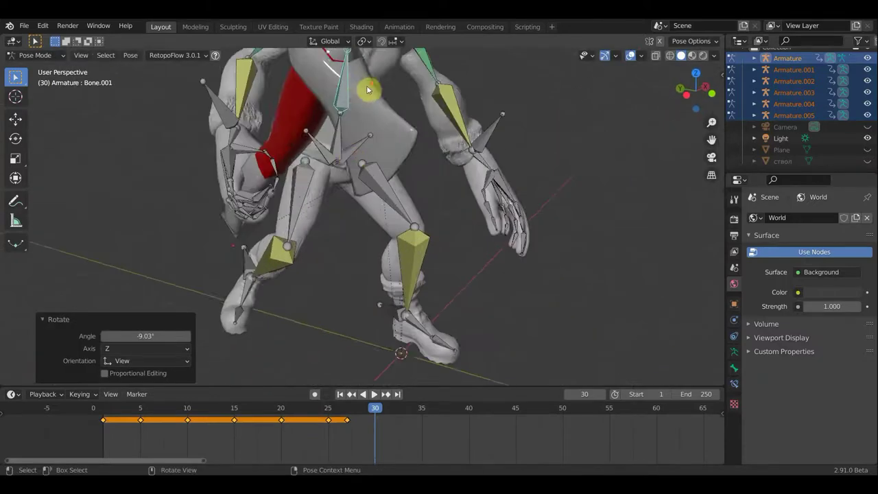
{"action": "scroll", "coordinate": [368, 94], "scroll_direction": "down", "scroll_amount": 3}
{"action": "scroll", "coordinate": [373, 113], "scroll_direction": "down", "scroll_amount": 3}
{"action": "mouse_move", "coordinate": [406, 126]}
{"action": "middle_mouse_down"}
{"action": "mouse_move", "coordinate": [478, 114]}
{"action": "mouse_move", "coordinate": [436, 115]}
{"action": "middle_mouse_up"}
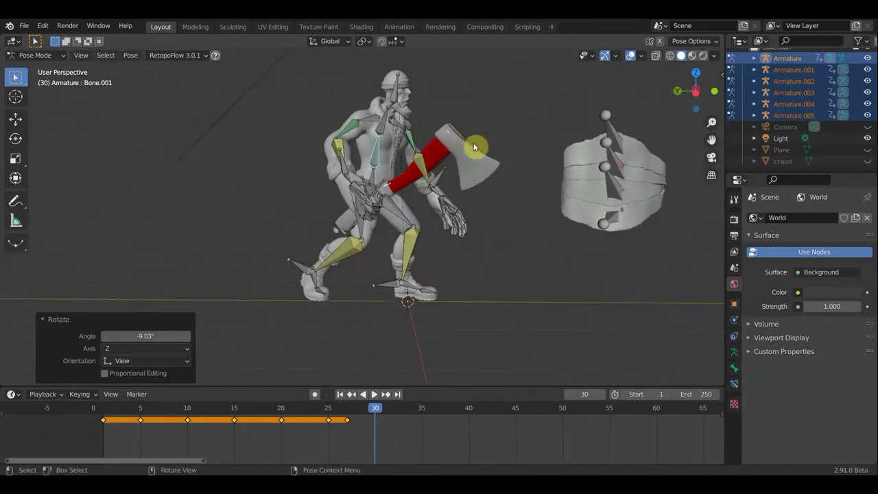
Step: Tilt the neck bone Bone.002 and readjust Bone.001 to -7.59°
{"action": "left_click", "coordinate": [415, 140]}
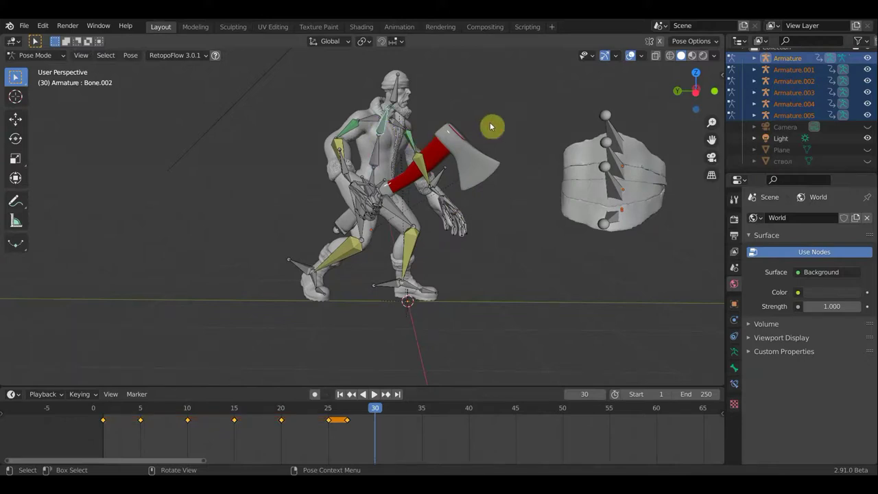
{"action": "key", "text": "r"}
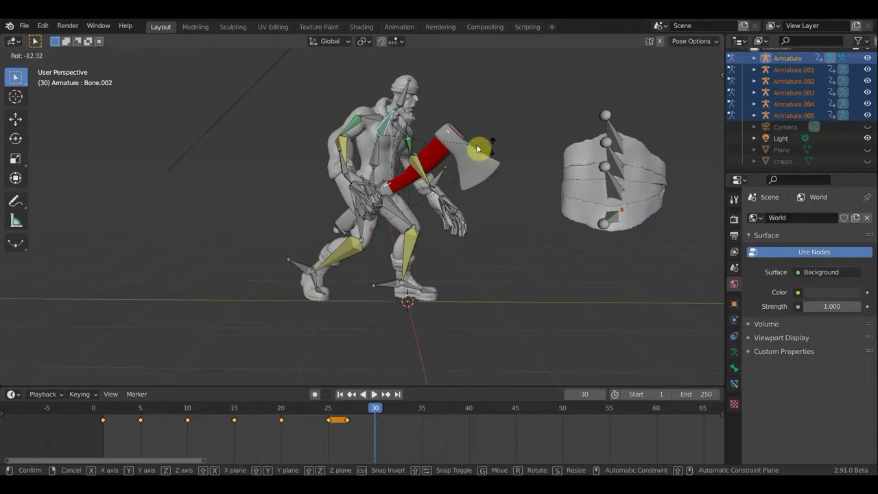
{"action": "left_click", "coordinate": [491, 145]}
{"action": "left_click", "coordinate": [408, 152]}
{"action": "key", "text": "r"}
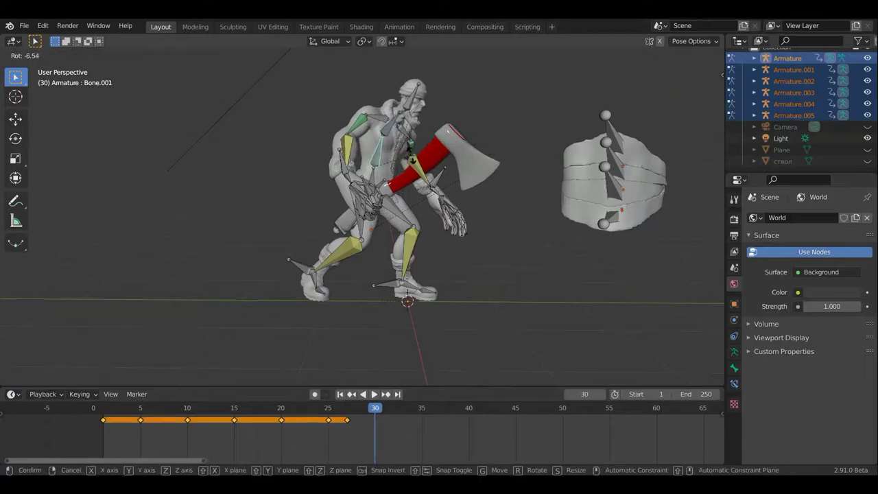
{"action": "left_click", "coordinate": [405, 113]}
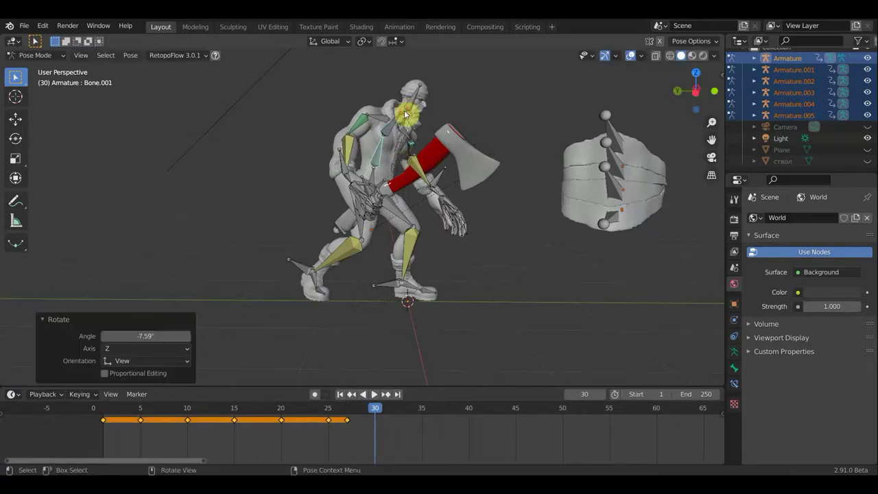
{"action": "key", "text": "r"}
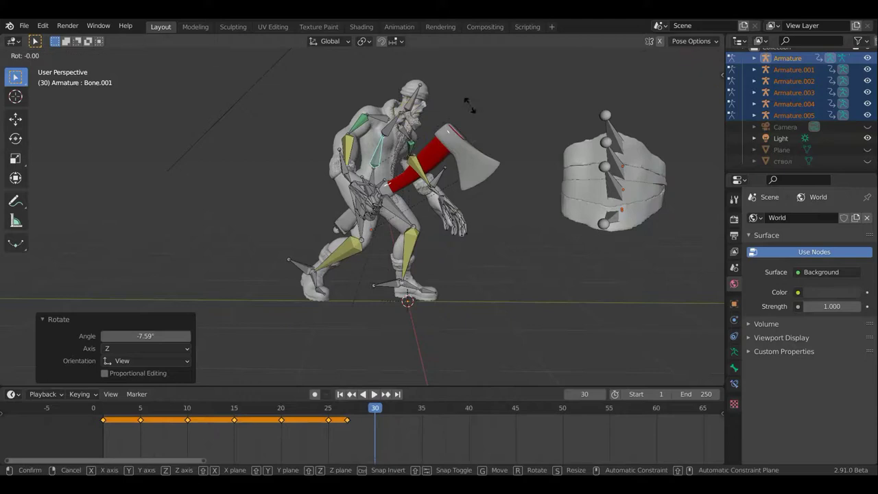
{"action": "left_click", "coordinate": [469, 110]}
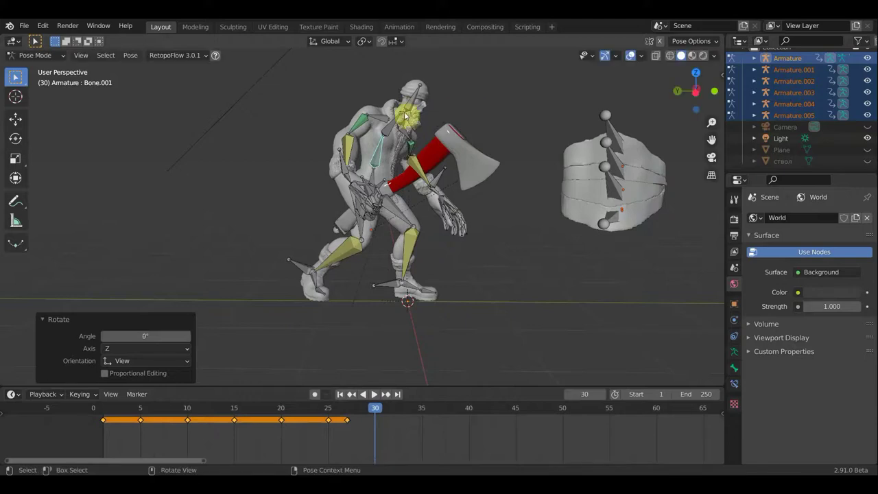
Step: Turn the head bone Bone.004 by 20.4°
{"action": "left_click", "coordinate": [453, 118]}
{"action": "key", "text": "r"}
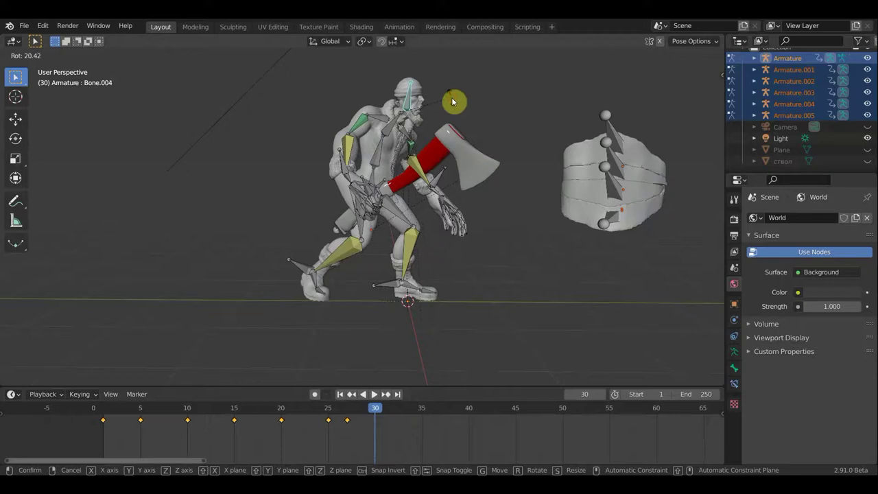
{"action": "left_click", "coordinate": [452, 100]}
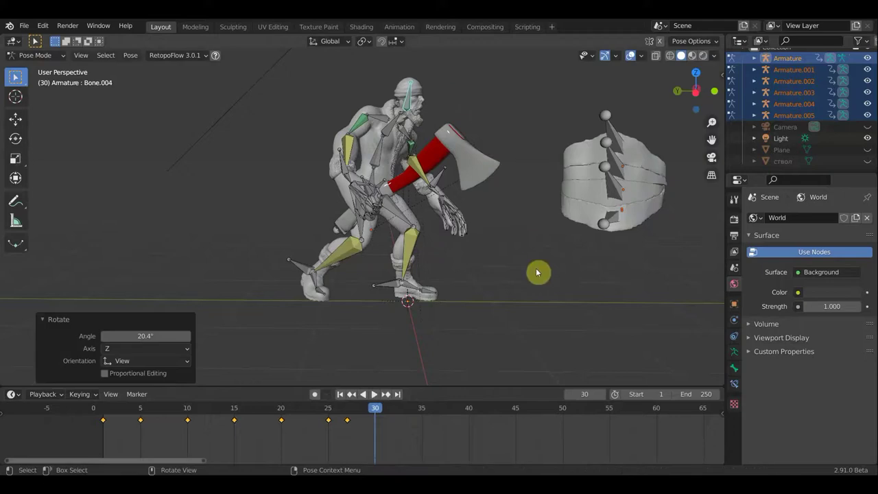
Step: Insert Location & Rotation keyframes for all bones at frame 30
{"action": "key", "text": "a"}
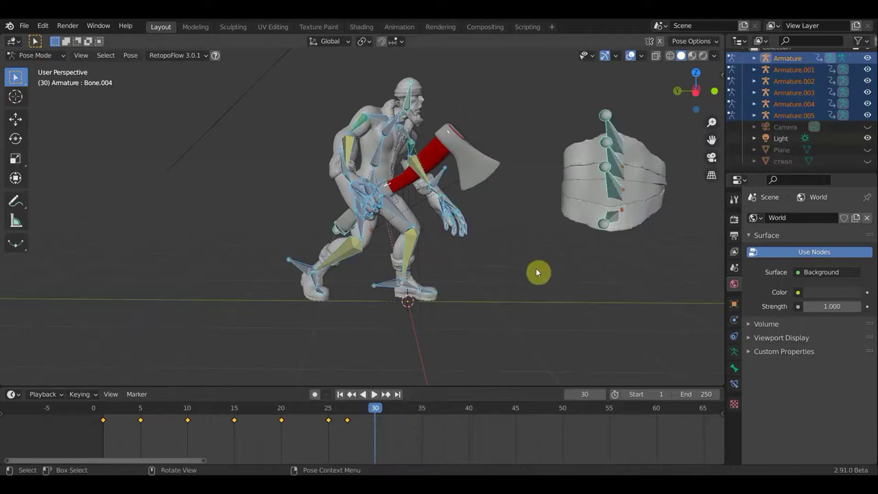
{"action": "key", "text": "i"}
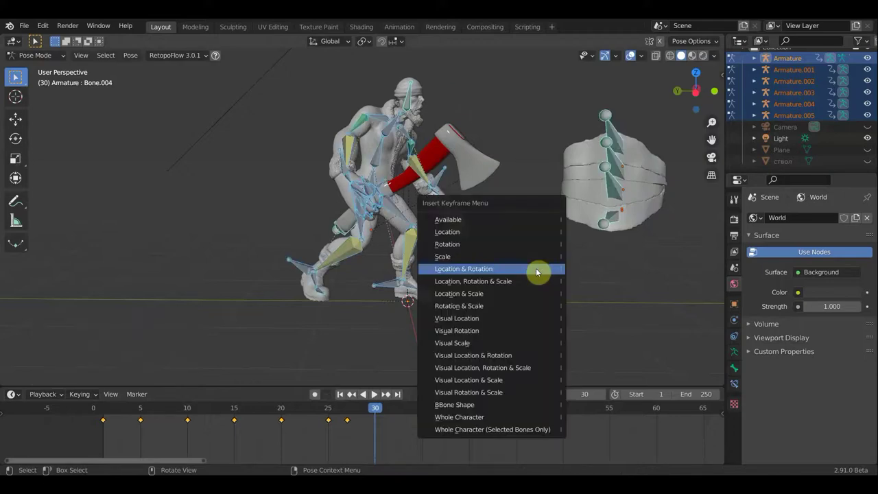
{"action": "left_click", "coordinate": [536, 269]}
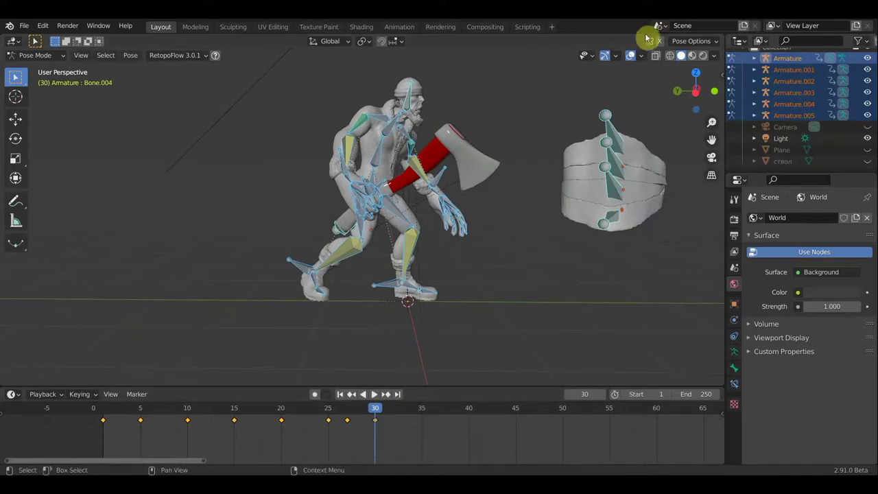
Step: Hide the viewport overlays and move the frame-30 keyframe to frame 35
{"action": "left_click", "coordinate": [630, 55]}
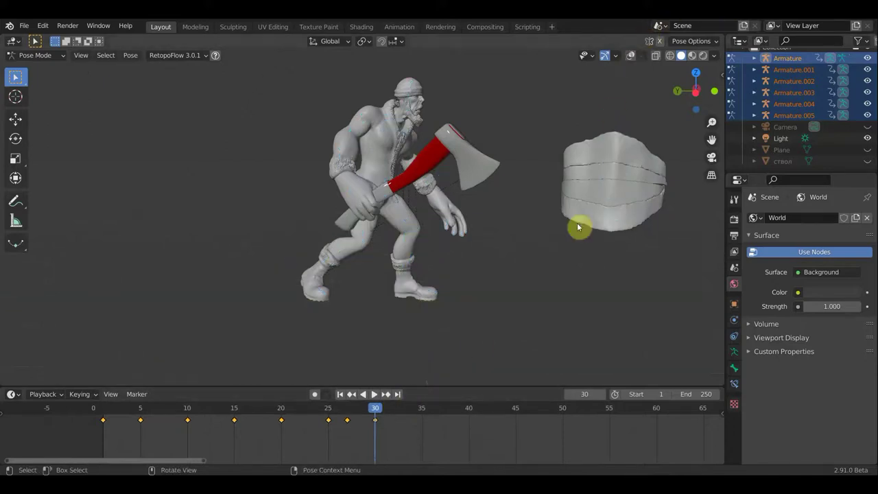
{"action": "left_click_drag", "start_coordinate": [375, 409], "coordinate": [329, 401]}
{"action": "left_click", "coordinate": [367, 396]}
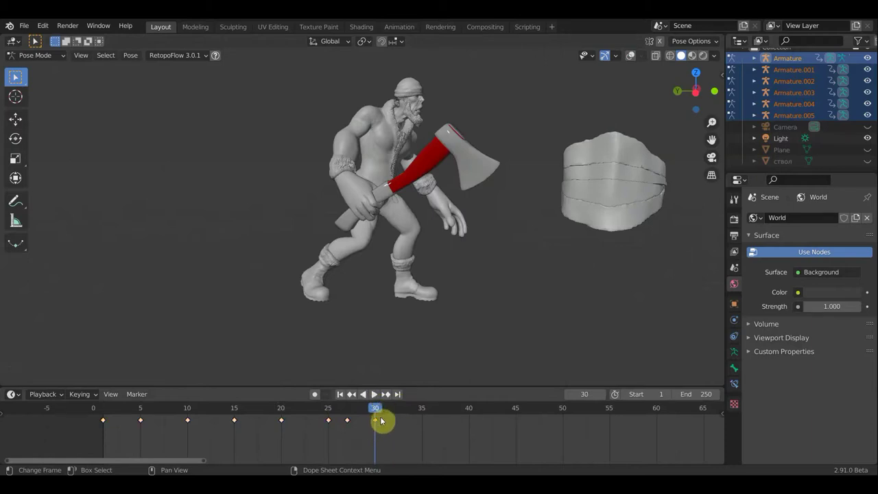
{"action": "key", "text": "g"}
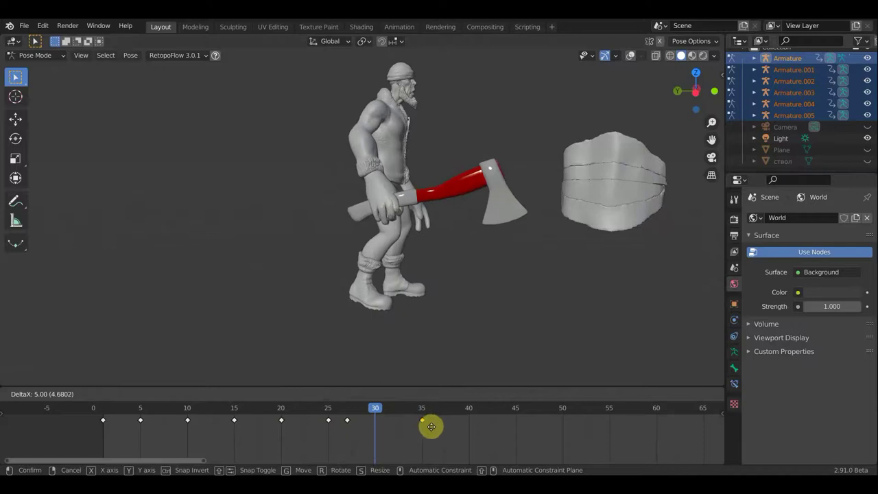
{"action": "left_click", "coordinate": [433, 430]}
Step: Play back the swing preview, select the frame-35 key, then stop playback
{"action": "key", "text": "space"}
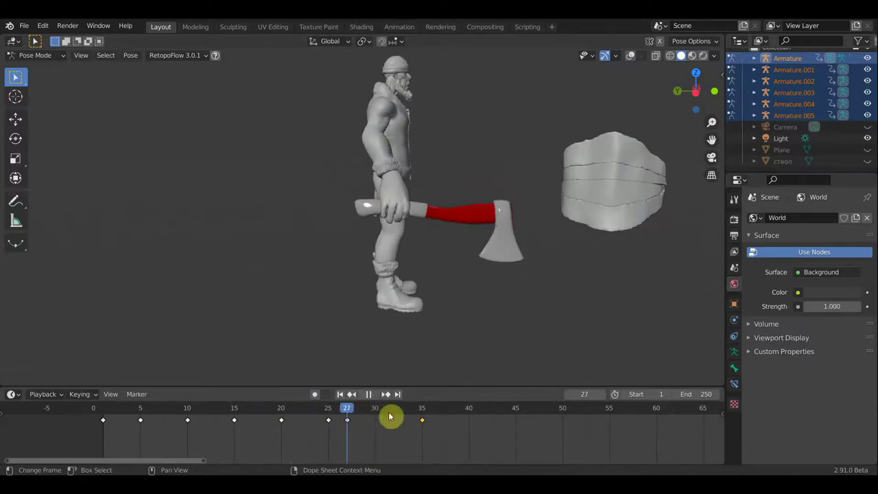
{"action": "left_click", "coordinate": [423, 420]}
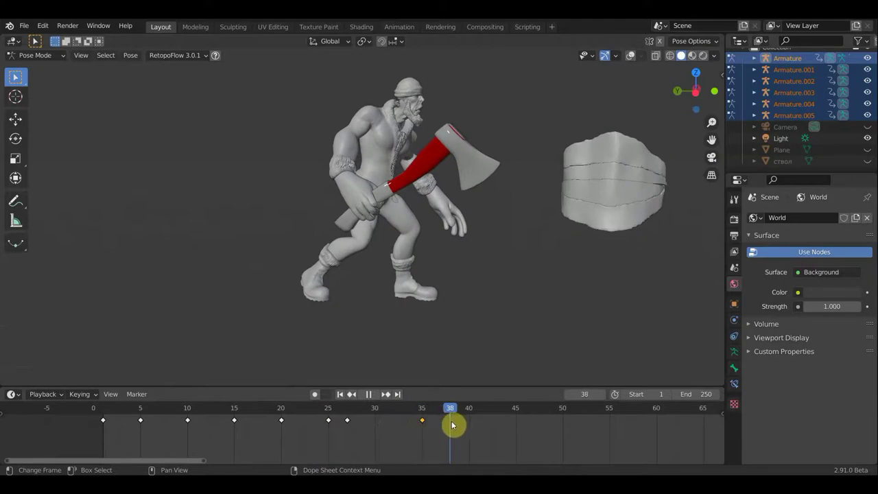
{"action": "key", "text": "Left"}
{"action": "key", "text": "space"}
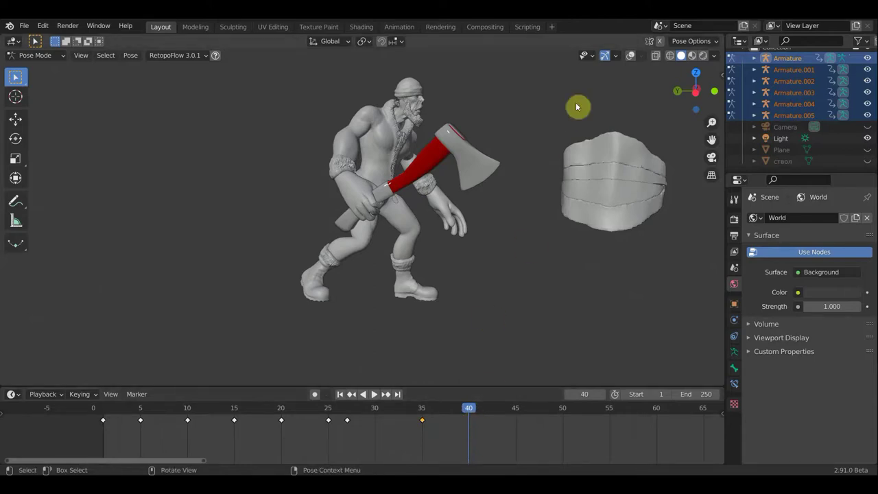
Step: Show the overlays again, go to frame 45, and select Bone.046 and the axe bone
{"action": "left_click", "coordinate": [631, 55]}
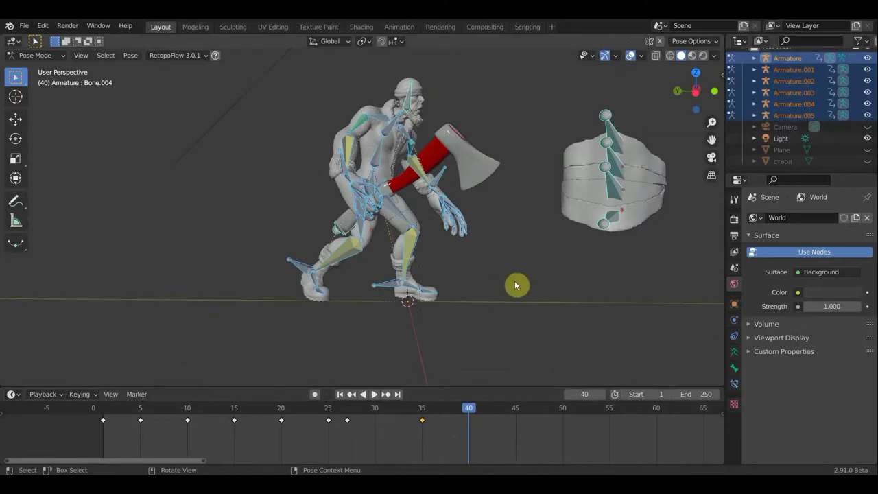
{"action": "left_click", "coordinate": [520, 413]}
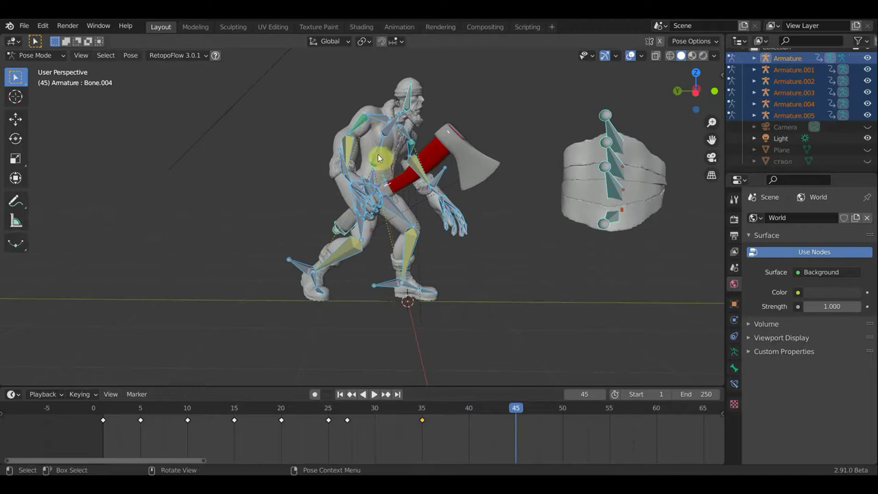
{"action": "middle_click_drag", "start_coordinate": [401, 191], "coordinate": [321, 240]}
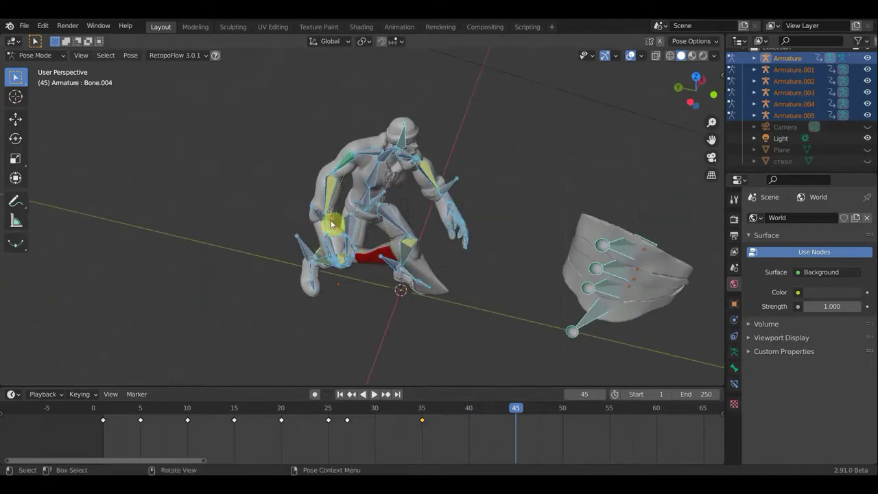
{"action": "left_click", "coordinate": [417, 192]}
{"action": "mouse_move", "coordinate": [417, 193]}
{"action": "middle_mouse_down"}
{"action": "mouse_move", "coordinate": [367, 234]}
{"action": "mouse_move", "coordinate": [382, 239]}
{"action": "middle_mouse_up"}
{"action": "left_click", "coordinate": [385, 237]}
{"action": "middle_click_drag", "start_coordinate": [428, 238], "coordinate": [390, 284]}
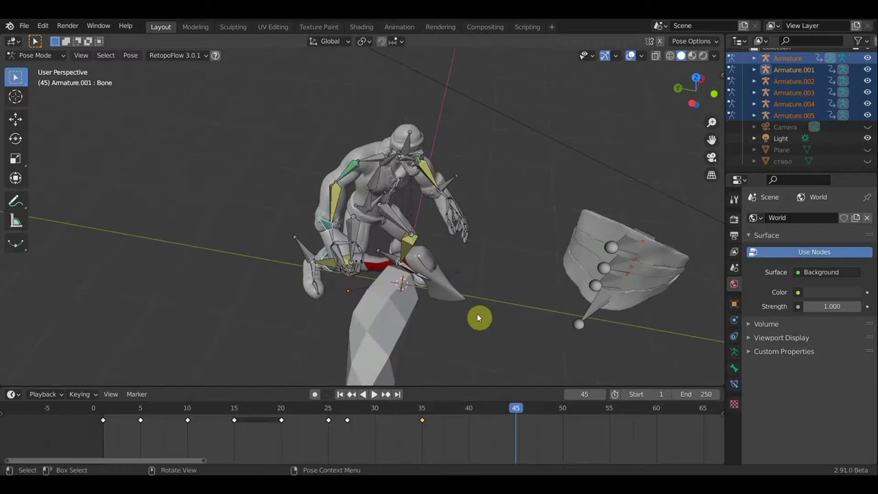
Step: Move and rotate the selected bone into the forward swing
{"action": "key", "text": "g"}
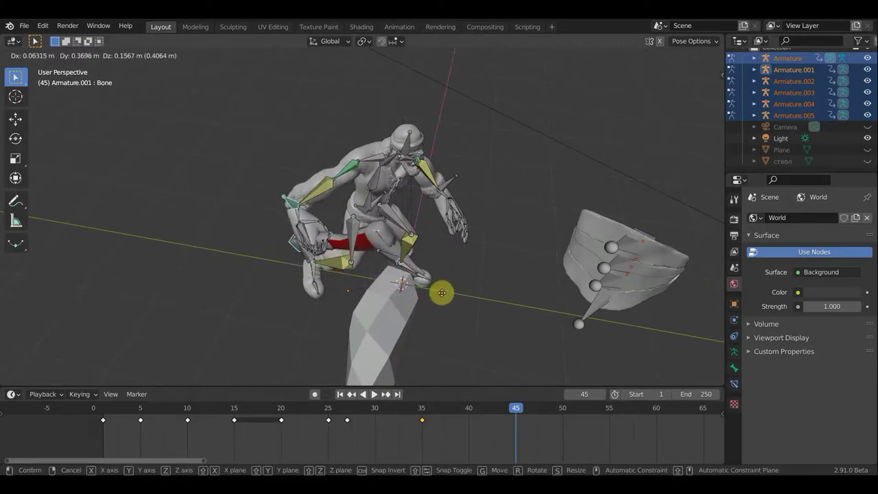
{"action": "left_click", "coordinate": [478, 290]}
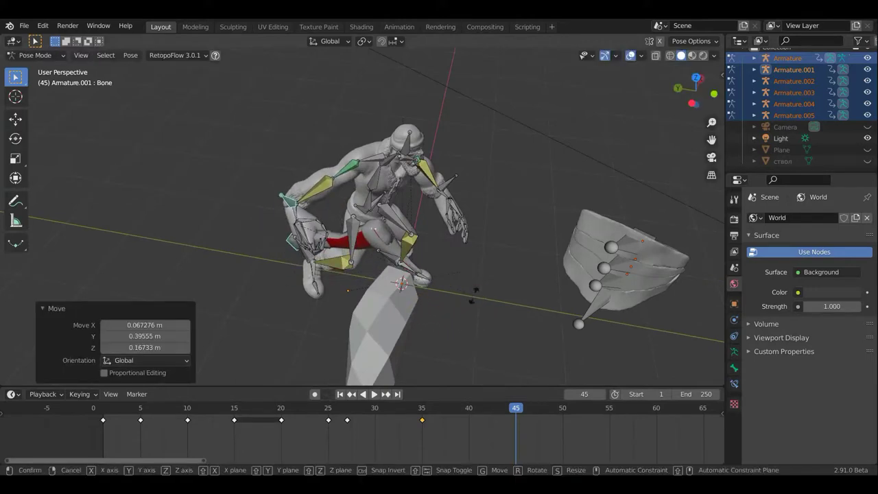
{"action": "key", "text": "r"}
{"action": "left_click", "coordinate": [361, 319]}
{"action": "middle_click_drag", "start_coordinate": [392, 222], "coordinate": [397, 205]}
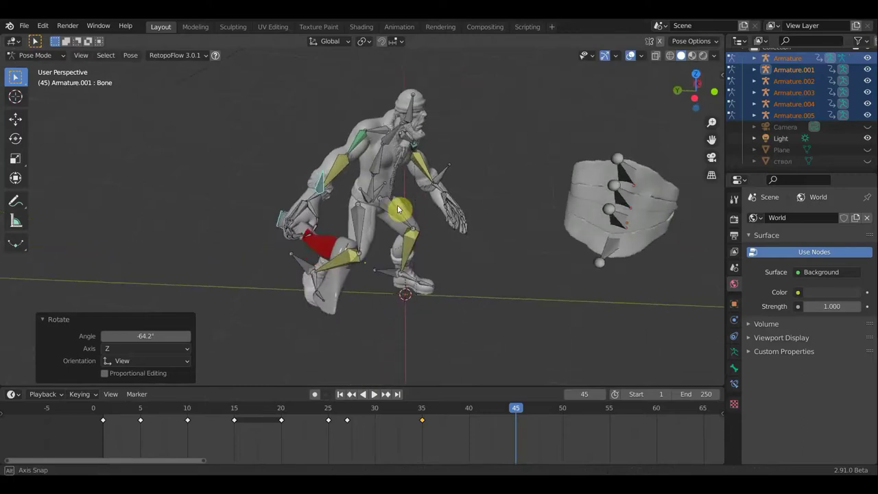
{"action": "middle_click_drag", "start_coordinate": [401, 249], "coordinate": [469, 222]}
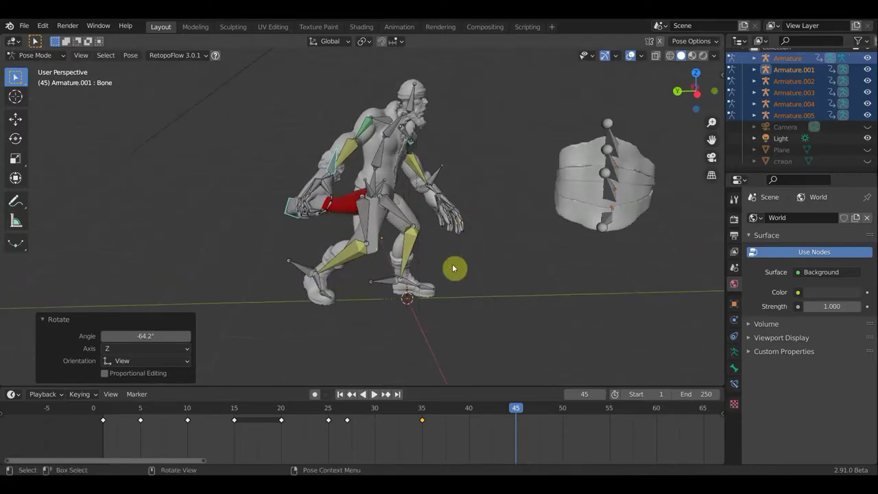
Step: Rotate the arm bones so the axe swings out
{"action": "key", "text": "r"}
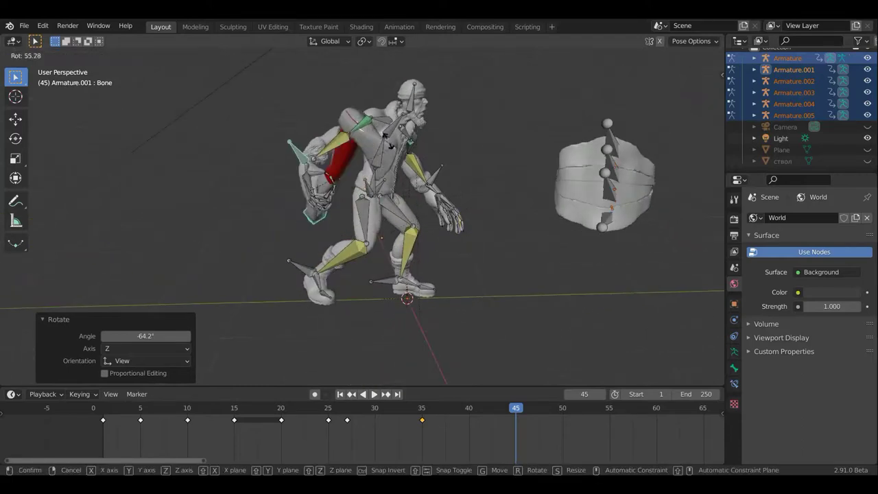
{"action": "left_click", "coordinate": [384, 198]}
{"action": "mouse_move", "coordinate": [411, 236]}
{"action": "middle_mouse_down"}
{"action": "mouse_move", "coordinate": [411, 249]}
{"action": "mouse_move", "coordinate": [450, 256]}
{"action": "middle_mouse_up"}
{"action": "key", "text": "r"}
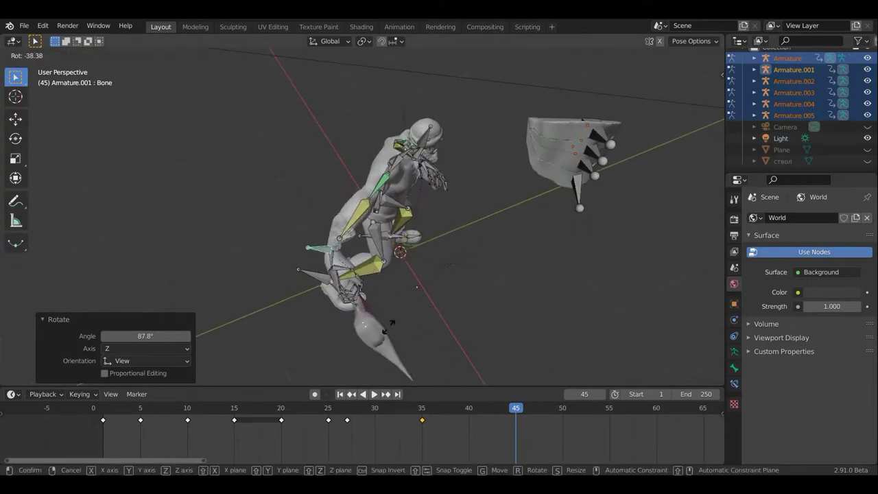
{"action": "left_click", "coordinate": [317, 312]}
{"action": "mouse_move", "coordinate": [317, 312]}
{"action": "middle_mouse_down"}
{"action": "mouse_move", "coordinate": [309, 229]}
{"action": "mouse_move", "coordinate": [290, 202]}
{"action": "mouse_move", "coordinate": [303, 215]}
{"action": "middle_mouse_up"}
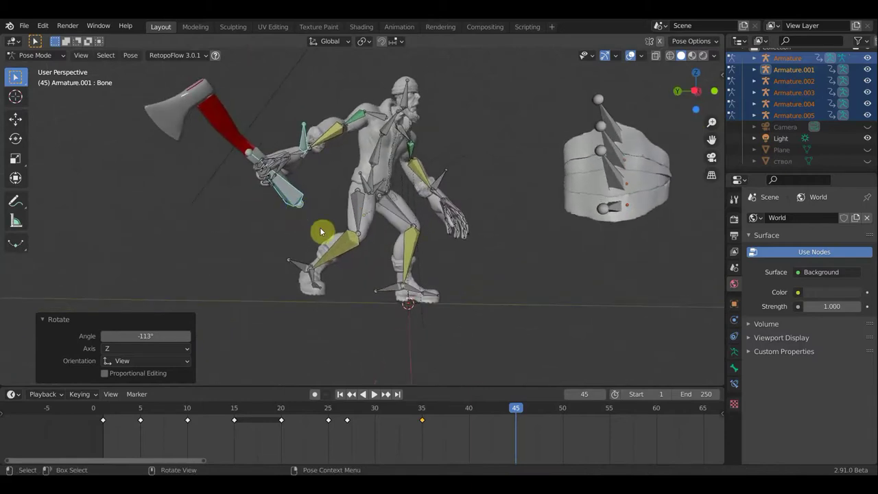
Step: Reposition the hand and axe bones, then rotate and shift the upper body into the swing
{"action": "key", "text": "g"}
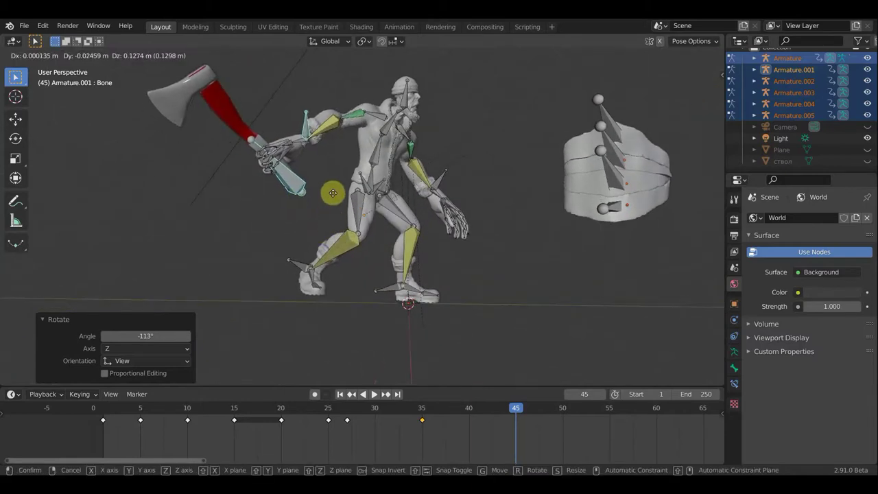
{"action": "left_click", "coordinate": [349, 199]}
{"action": "mouse_move", "coordinate": [349, 199]}
{"action": "middle_mouse_down"}
{"action": "mouse_move", "coordinate": [533, 267]}
{"action": "mouse_move", "coordinate": [549, 264]}
{"action": "middle_mouse_up"}
{"action": "key", "text": "r"}
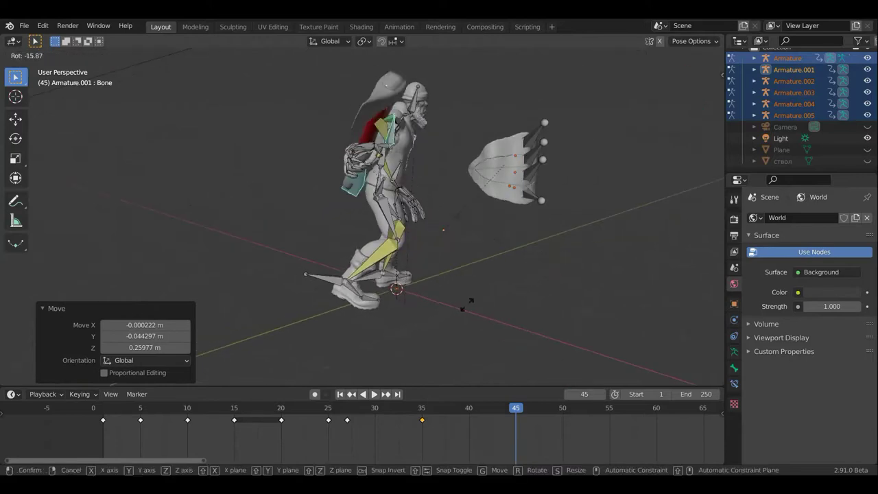
{"action": "left_click", "coordinate": [410, 296]}
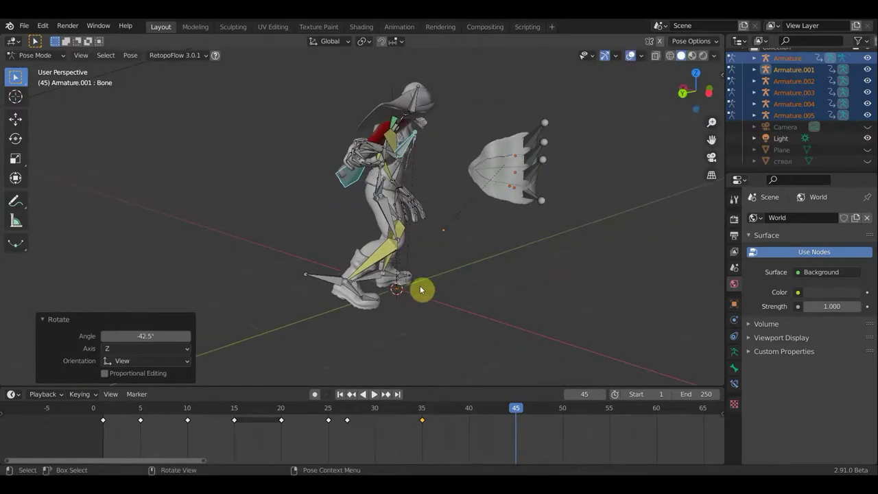
{"action": "key", "text": "g"}
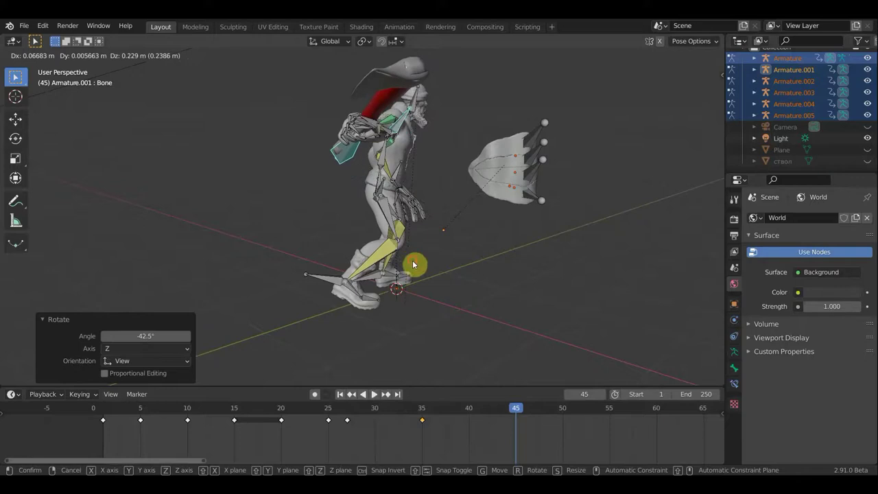
{"action": "left_click", "coordinate": [411, 264]}
{"action": "middle_click_drag", "start_coordinate": [406, 264], "coordinate": [323, 255]}
Step: Select the right thigh bone
{"action": "scroll", "coordinate": [323, 255], "scroll_direction": "down", "scroll_amount": 2}
{"action": "scroll", "coordinate": [324, 256], "scroll_direction": "down", "scroll_amount": 2}
{"action": "left_click", "coordinate": [388, 214]}
{"action": "scroll", "coordinate": [389, 196], "scroll_direction": "up", "scroll_amount": 1}
{"action": "scroll", "coordinate": [384, 195], "scroll_direction": "up", "scroll_amount": 2}
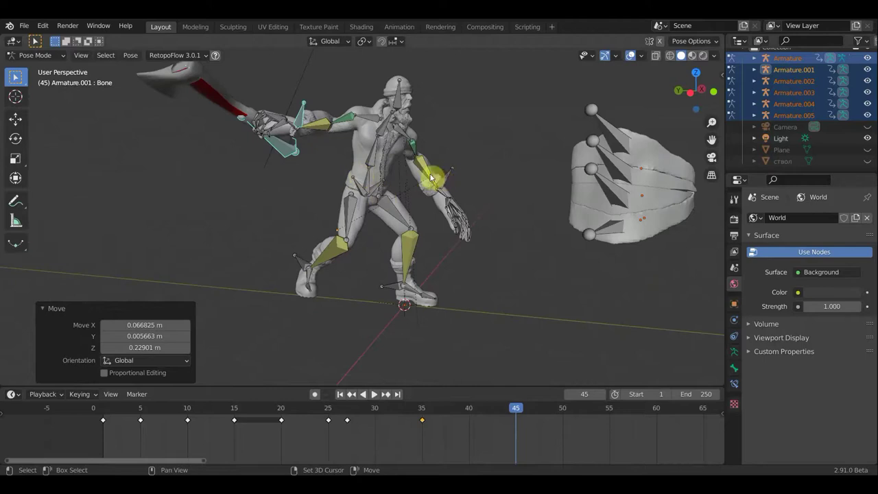
Step: Turn the chest bone Bone.001 so the axe arm swings
{"action": "left_click", "coordinate": [378, 157]}
{"action": "left_click", "coordinate": [388, 154], "text": "shift"}
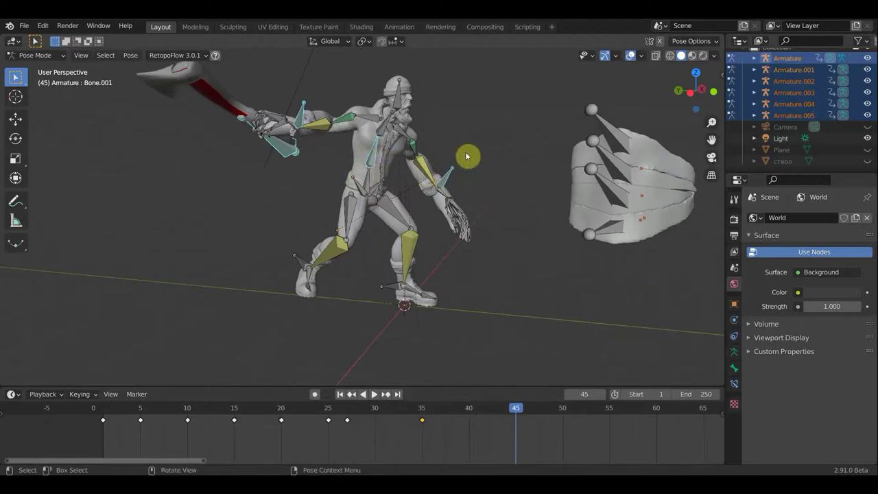
{"action": "key", "text": "r"}
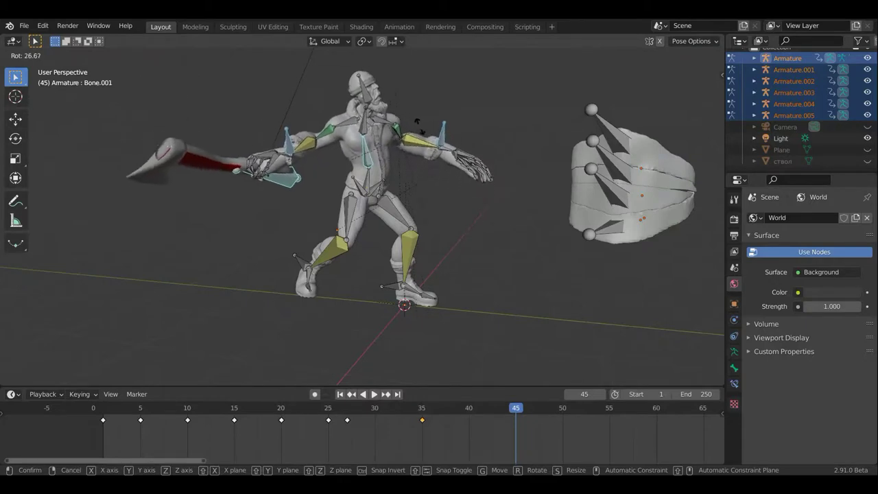
{"action": "left_click", "coordinate": [426, 134]}
{"action": "left_click", "coordinate": [379, 173]}
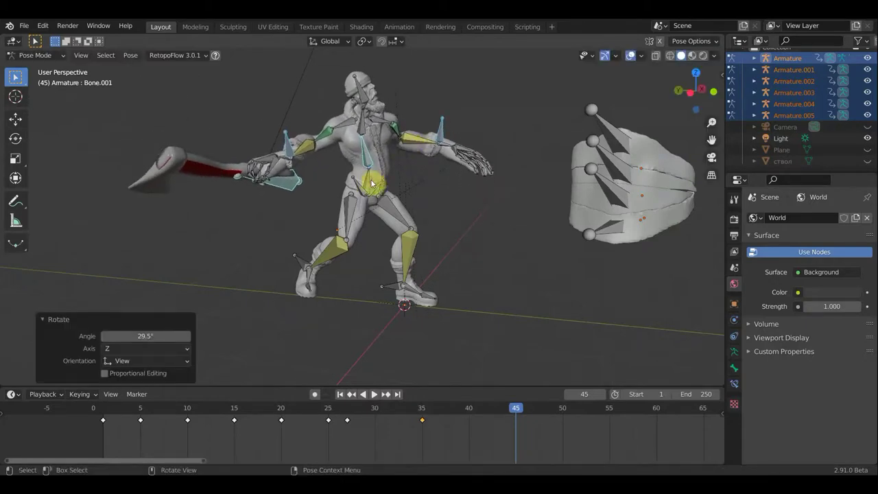
Step: Shift the spine bones forward in two moves
{"action": "left_click", "coordinate": [371, 183]}
{"action": "middle_click_drag", "start_coordinate": [405, 206], "coordinate": [443, 211]}
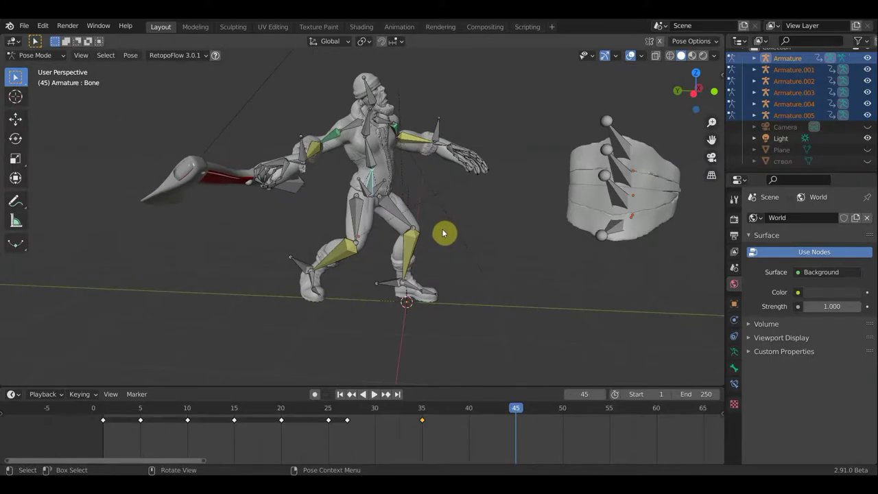
{"action": "key", "text": "g"}
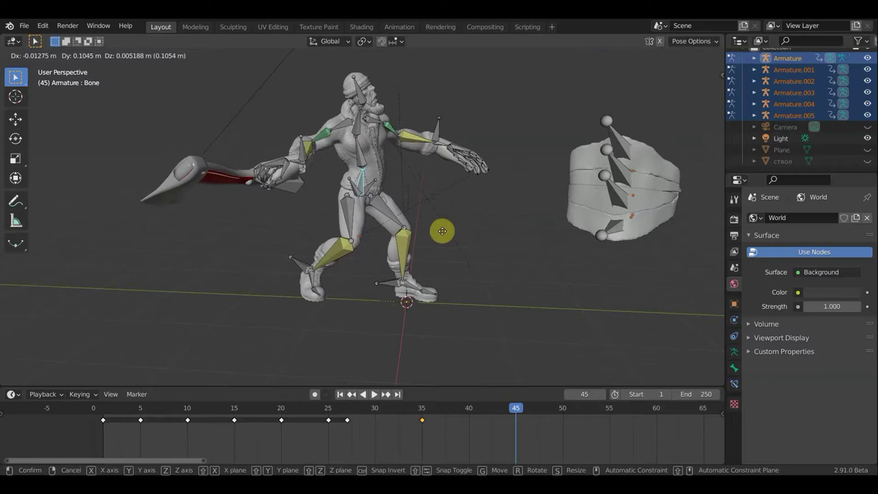
{"action": "left_click", "coordinate": [442, 235]}
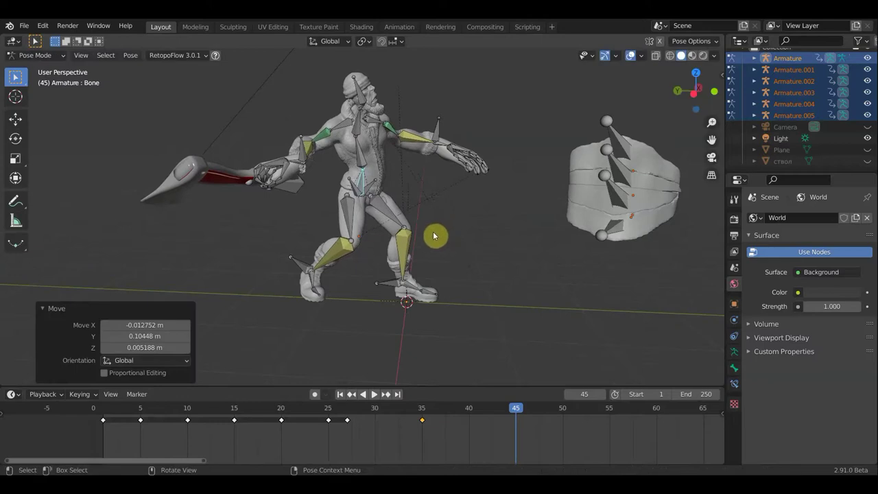
{"action": "key", "text": "g"}
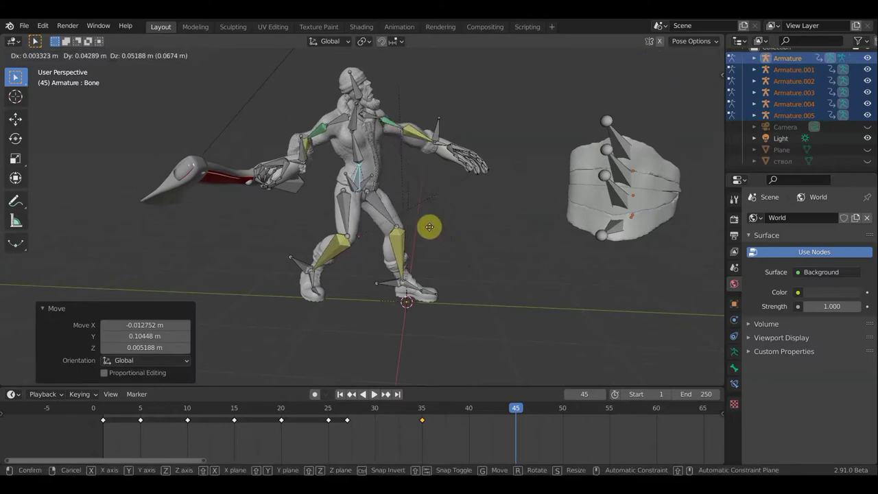
{"action": "left_click", "coordinate": [449, 170]}
Step: Turn the head bone Bone.004 by -25.3° and check the pose from several angles
{"action": "middle_click_drag", "start_coordinate": [387, 108], "coordinate": [308, 109]}
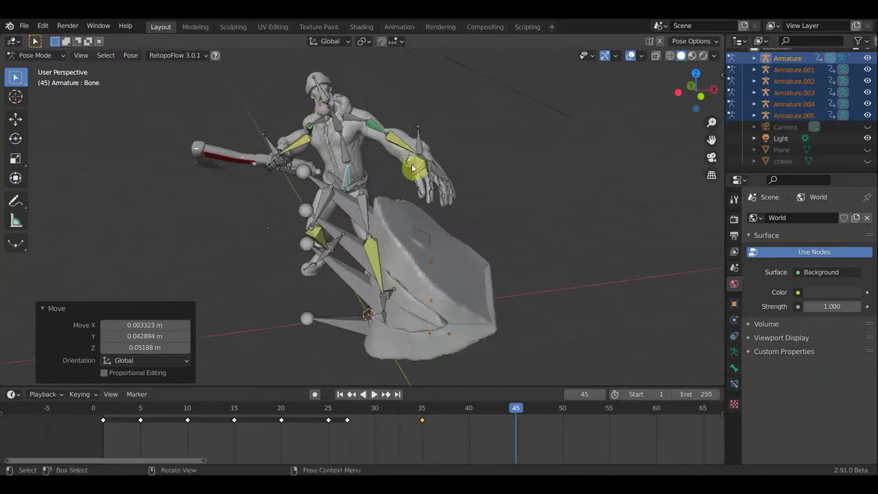
{"action": "left_click", "coordinate": [327, 98]}
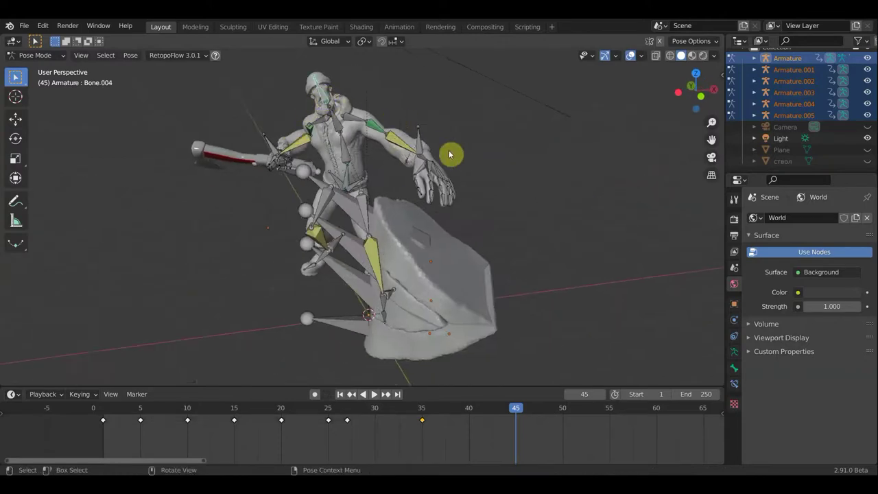
{"action": "key", "text": "r"}
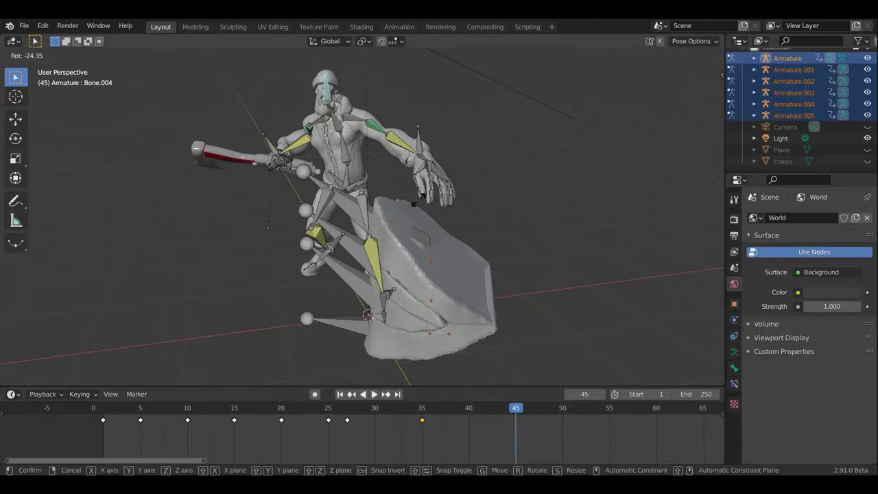
{"action": "left_click", "coordinate": [416, 201]}
{"action": "middle_click_drag", "start_coordinate": [504, 190], "coordinate": [559, 182]}
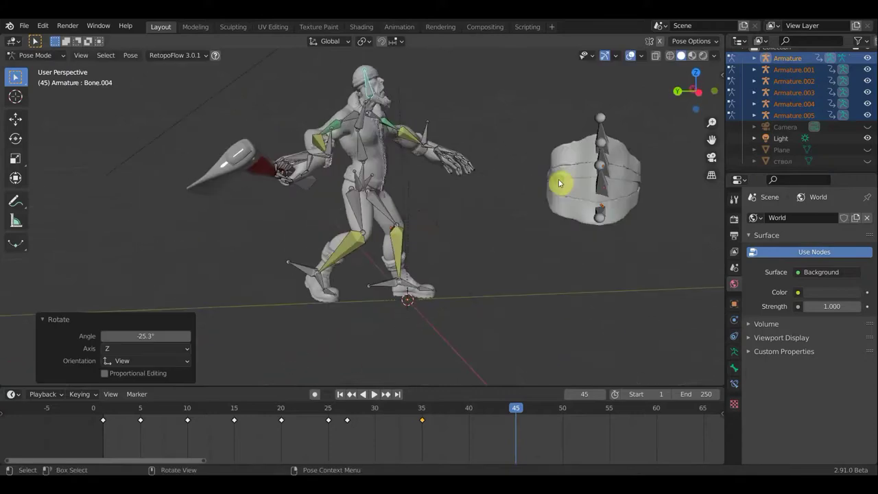
{"action": "mouse_move", "coordinate": [314, 190]}
{"action": "middle_mouse_down"}
{"action": "mouse_move", "coordinate": [306, 225]}
{"action": "mouse_move", "coordinate": [322, 214]}
{"action": "middle_mouse_up"}
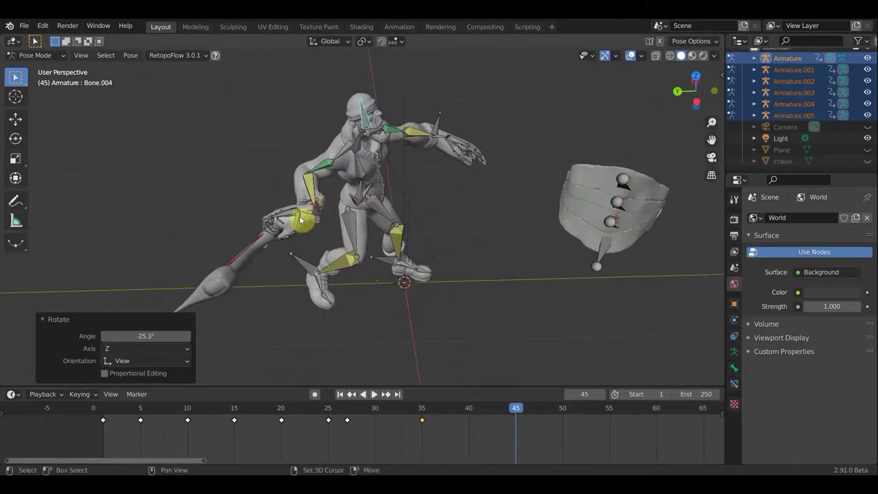
{"action": "left_click", "coordinate": [306, 219]}
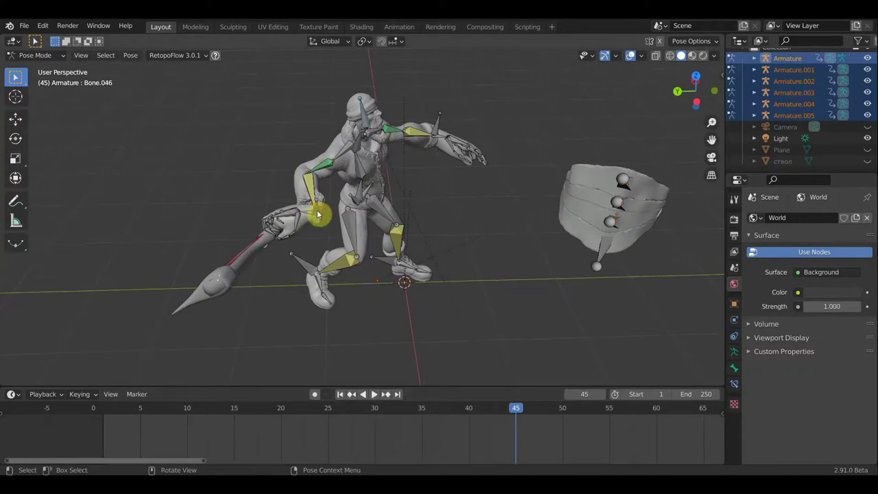
Step: Select the hand-and-axe bone and hide the bones and grid overlays
{"action": "mouse_move", "coordinate": [363, 208]}
{"action": "middle_mouse_down"}
{"action": "mouse_move", "coordinate": [392, 212]}
{"action": "mouse_move", "coordinate": [356, 222]}
{"action": "middle_mouse_up"}
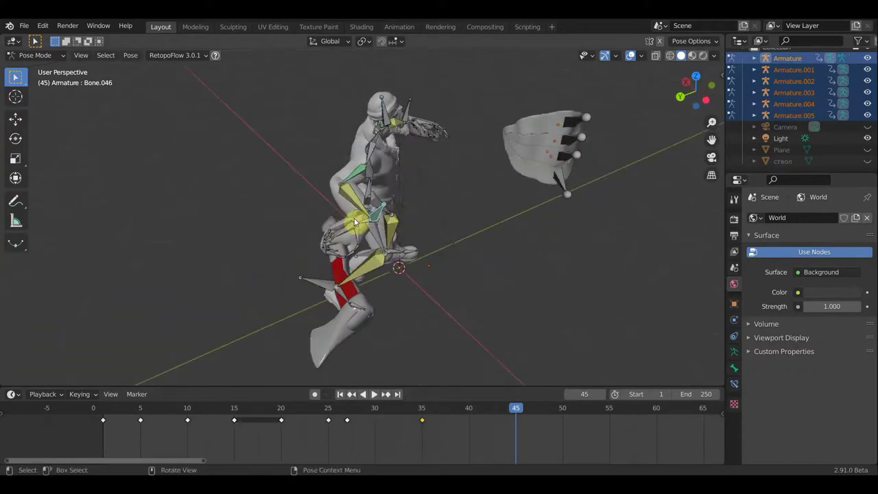
{"action": "left_click", "coordinate": [364, 221]}
{"action": "mouse_move", "coordinate": [431, 238]}
{"action": "middle_mouse_down"}
{"action": "mouse_move", "coordinate": [341, 202]}
{"action": "mouse_move", "coordinate": [367, 188]}
{"action": "middle_mouse_up"}
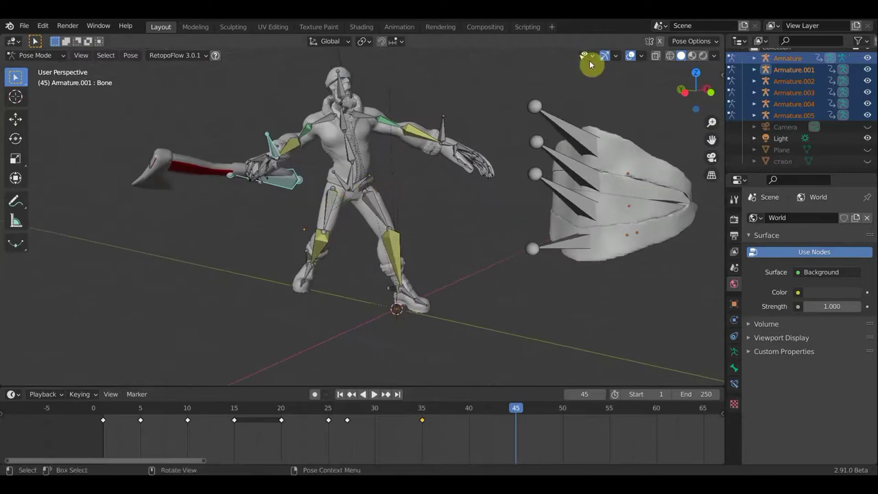
{"action": "left_click", "coordinate": [629, 57]}
{"action": "mouse_move", "coordinate": [421, 177]}
{"action": "middle_mouse_down"}
{"action": "mouse_move", "coordinate": [529, 201]}
{"action": "mouse_move", "coordinate": [601, 244]}
{"action": "middle_mouse_up"}
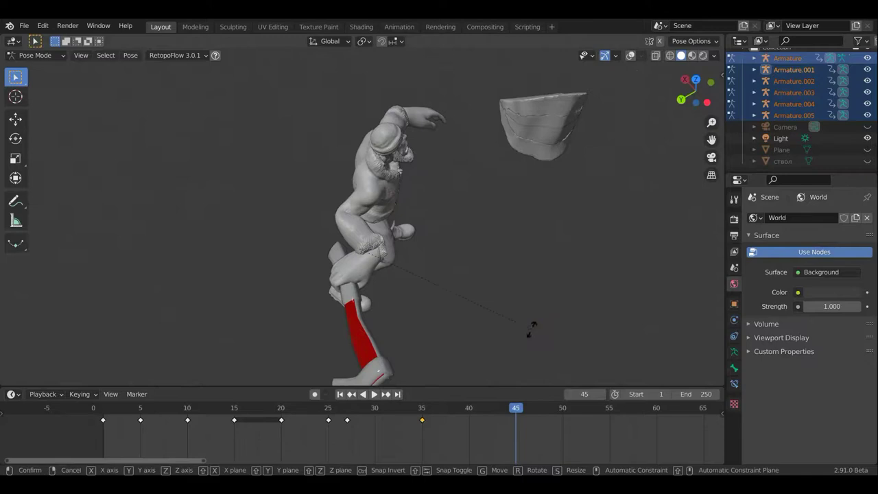
Step: Bend the leg bone and shift the axe arm by -0.231, 0.226, -0.086 m
{"action": "key", "text": "r"}
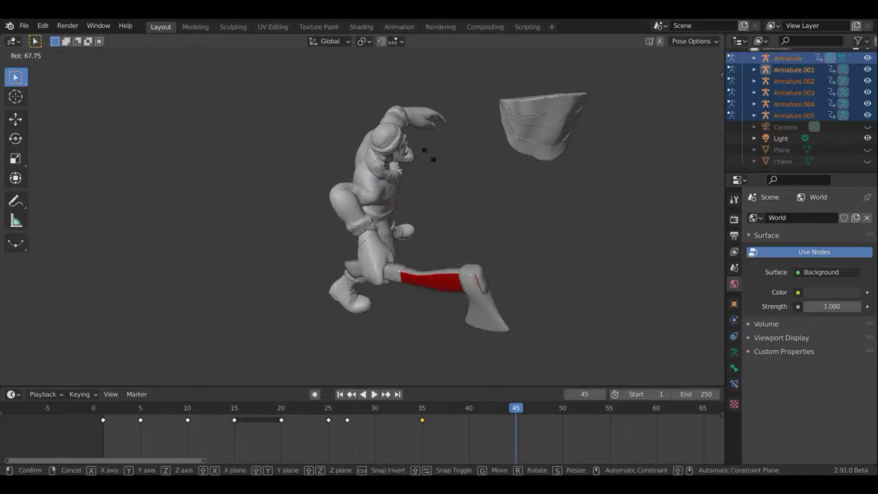
{"action": "left_click", "coordinate": [457, 210]}
{"action": "mouse_move", "coordinate": [457, 210]}
{"action": "middle_mouse_down"}
{"action": "mouse_move", "coordinate": [363, 219]}
{"action": "mouse_move", "coordinate": [365, 206]}
{"action": "middle_mouse_up"}
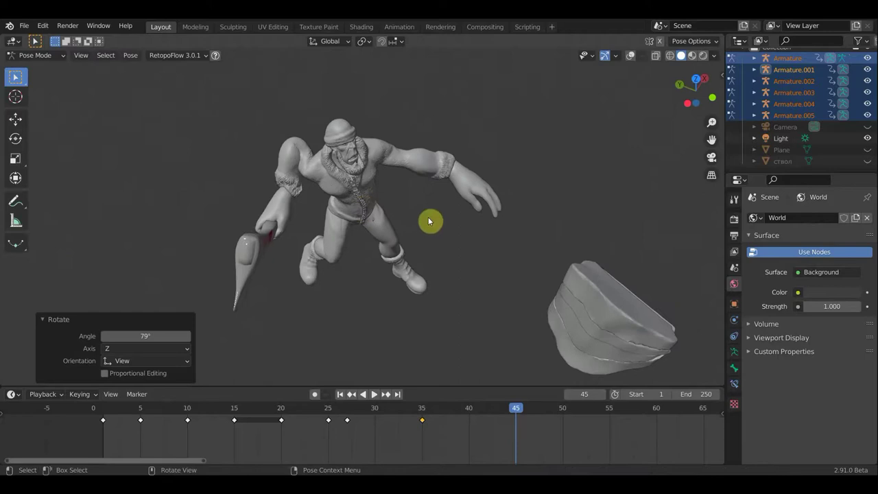
{"action": "key", "text": "g"}
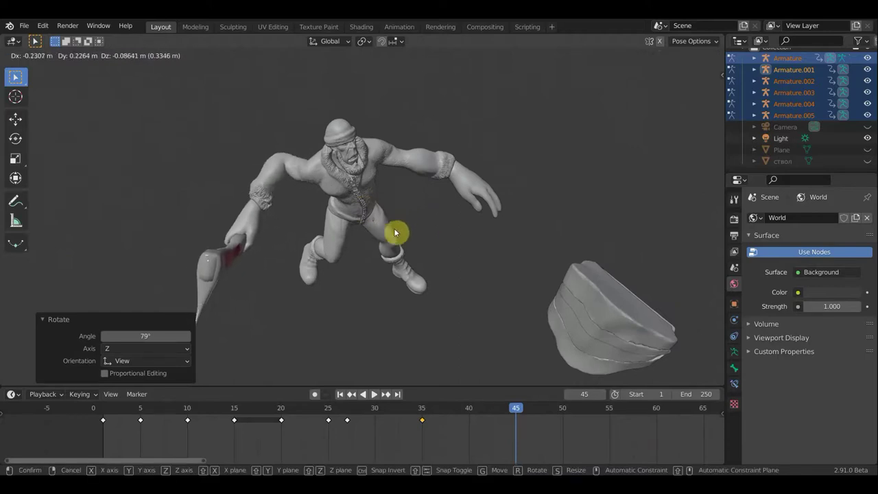
{"action": "left_click", "coordinate": [396, 231]}
{"action": "middle_click_drag", "start_coordinate": [474, 167], "coordinate": [481, 89]}
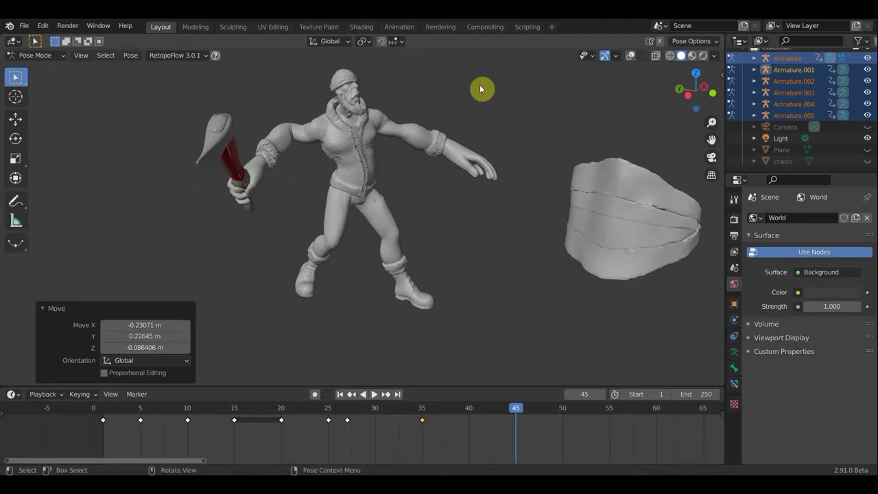
Step: Show the bones and grid again and rotate the chest bone Bone.042
{"action": "left_click", "coordinate": [630, 57]}
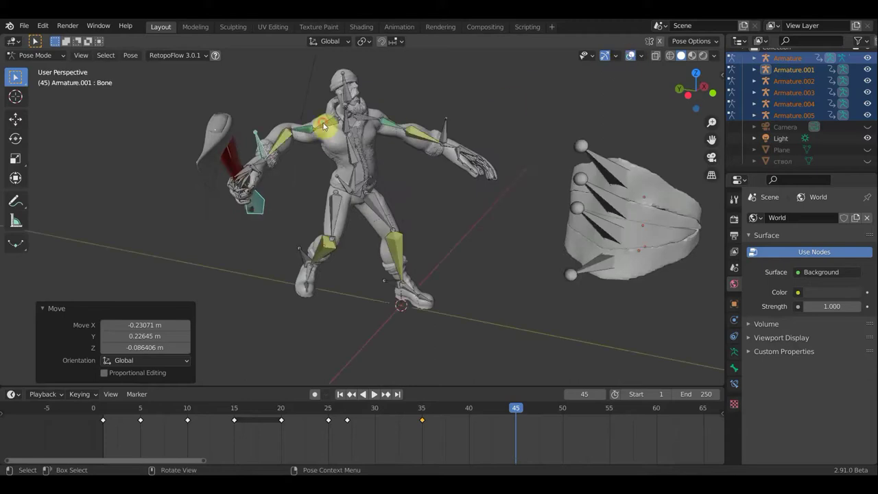
{"action": "left_click", "coordinate": [491, 144]}
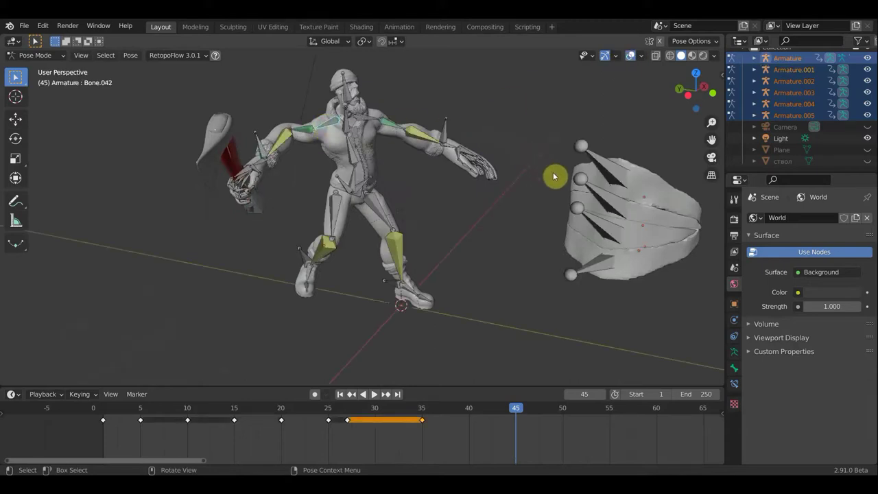
{"action": "key", "text": "r"}
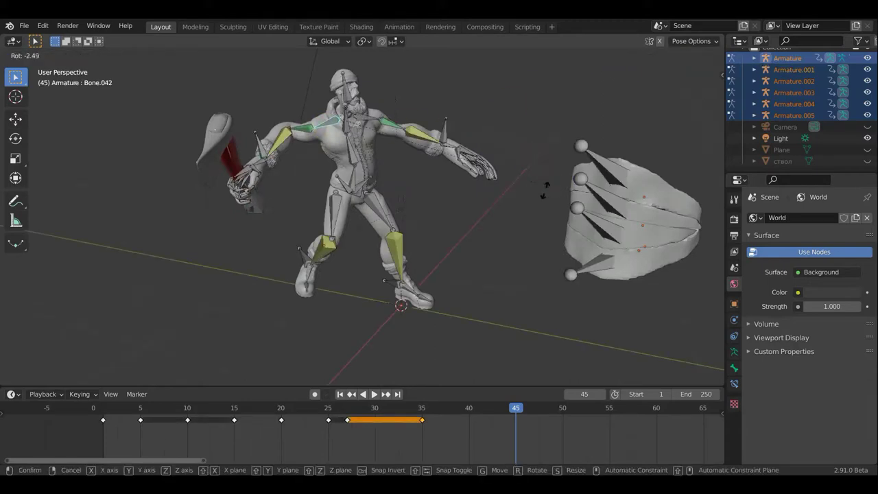
{"action": "left_click", "coordinate": [505, 220]}
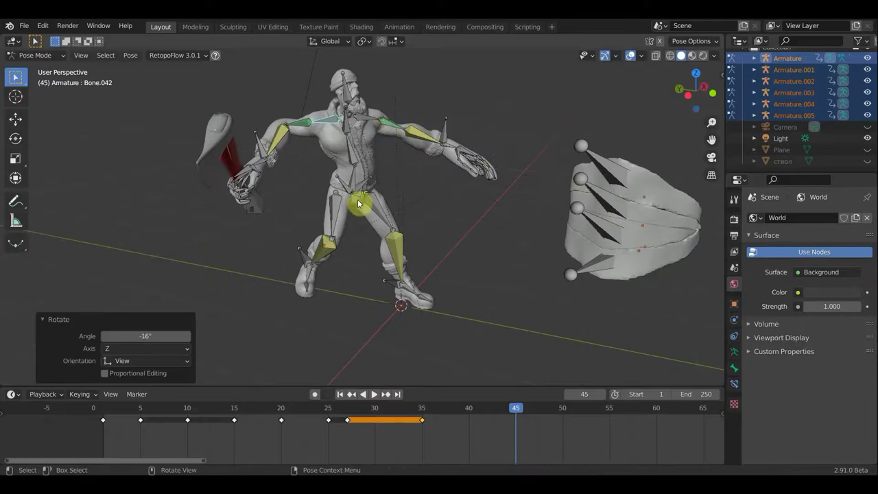
{"action": "mouse_move", "coordinate": [357, 203]}
{"action": "middle_mouse_down"}
{"action": "mouse_move", "coordinate": [268, 142]}
{"action": "mouse_move", "coordinate": [545, 311]}
{"action": "mouse_move", "coordinate": [546, 329]}
{"action": "middle_mouse_up"}
Step: Move the hand-and-axe bone and rotate the arm bones to hold the axe out sideways
{"action": "left_click", "coordinate": [268, 142]}
{"action": "key", "text": "g"}
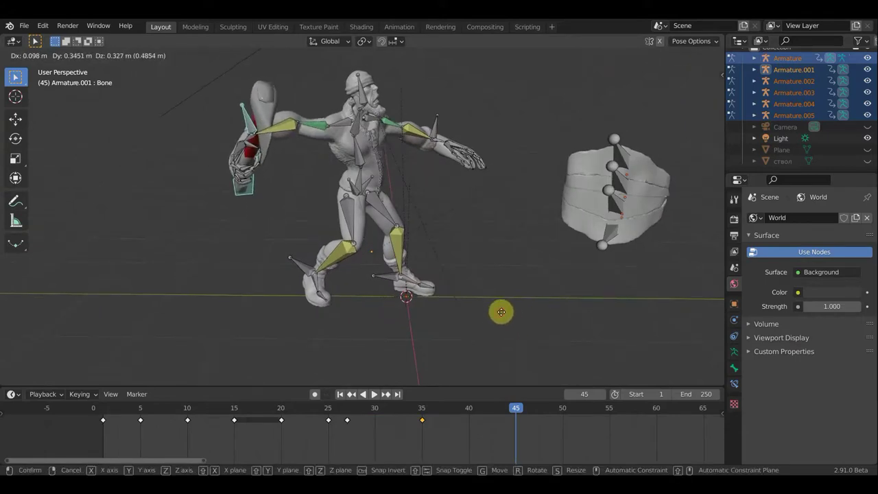
{"action": "left_click", "coordinate": [505, 320]}
{"action": "mouse_move", "coordinate": [505, 320]}
{"action": "middle_mouse_down"}
{"action": "mouse_move", "coordinate": [501, 353]}
{"action": "mouse_move", "coordinate": [506, 343]}
{"action": "middle_mouse_up"}
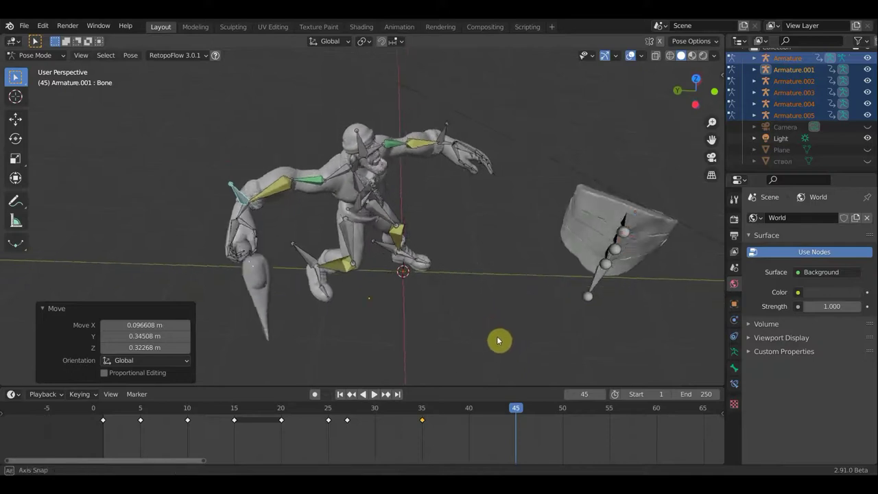
{"action": "key", "text": "r"}
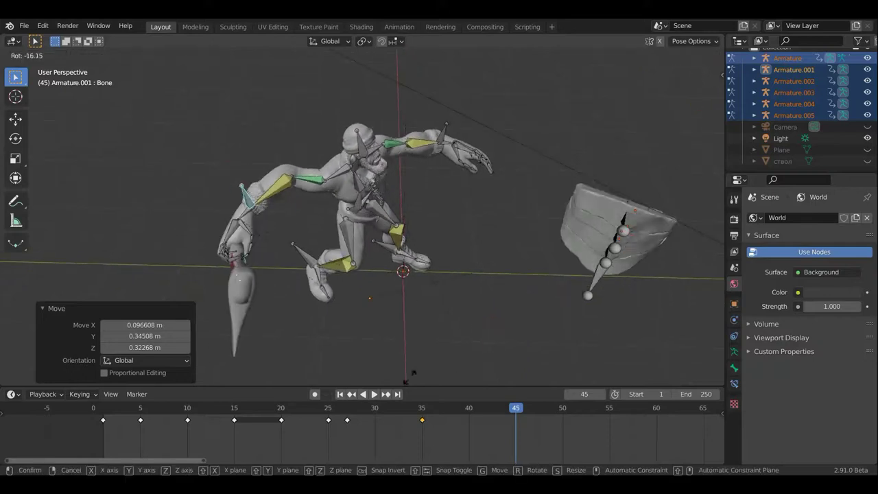
{"action": "left_click", "coordinate": [343, 368]}
{"action": "mouse_move", "coordinate": [343, 368]}
{"action": "middle_mouse_down"}
{"action": "mouse_move", "coordinate": [294, 311]}
{"action": "mouse_move", "coordinate": [302, 310]}
{"action": "middle_mouse_up"}
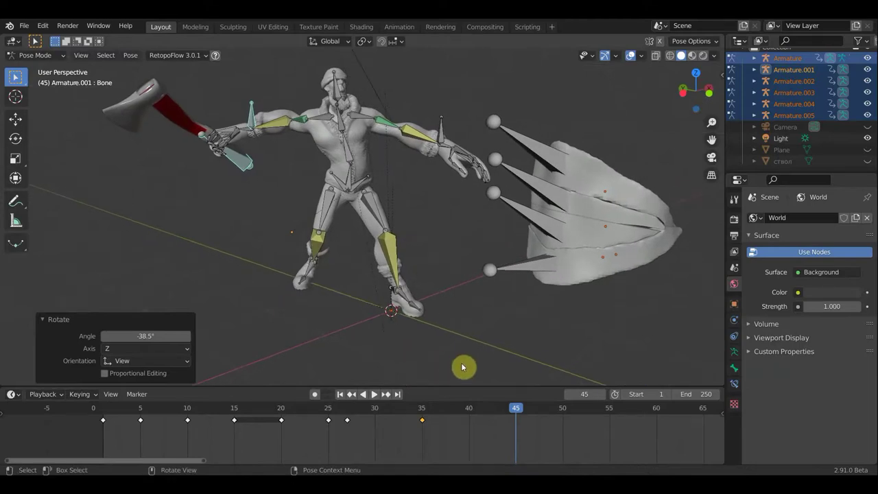
{"action": "key", "text": "r"}
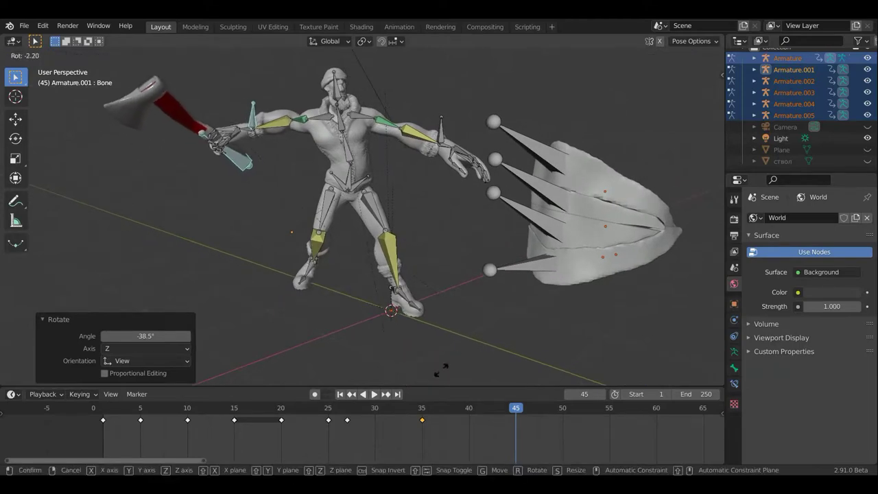
{"action": "left_click", "coordinate": [410, 322]}
{"action": "mouse_move", "coordinate": [410, 323]}
{"action": "middle_mouse_down"}
{"action": "mouse_move", "coordinate": [526, 333]}
{"action": "mouse_move", "coordinate": [499, 330]}
{"action": "mouse_move", "coordinate": [473, 382]}
{"action": "middle_mouse_up"}
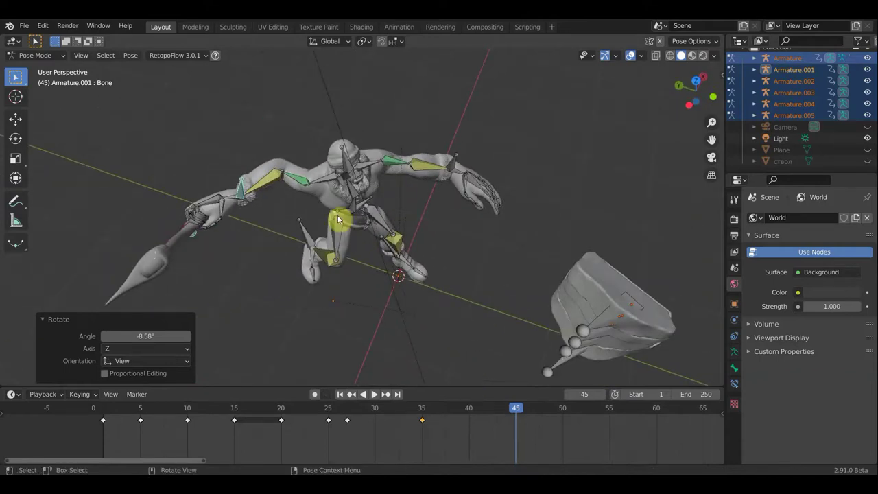
Step: Turn Bone.042 by -18.7° about Z and check the raised axe
{"action": "left_click", "coordinate": [401, 253]}
{"action": "middle_click_drag", "start_coordinate": [402, 252], "coordinate": [407, 262]}
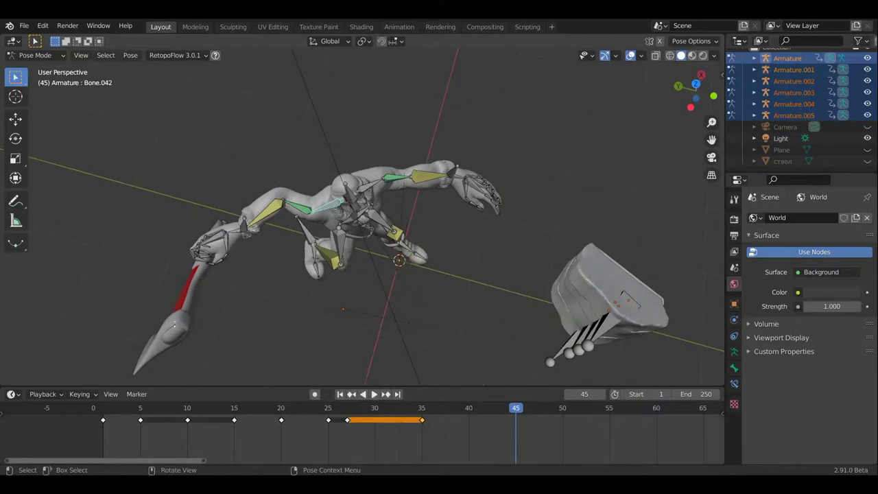
{"action": "key", "text": "r"}
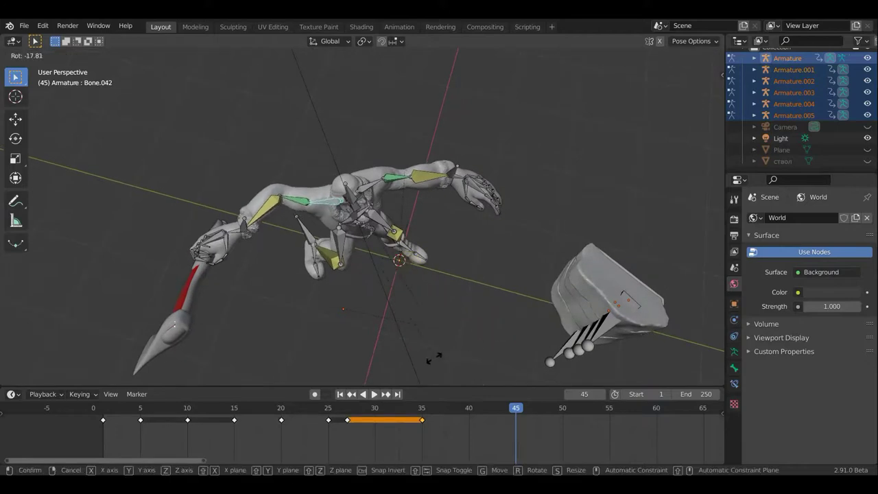
{"action": "left_click", "coordinate": [426, 332]}
{"action": "mouse_move", "coordinate": [407, 272]}
{"action": "middle_mouse_down"}
{"action": "mouse_move", "coordinate": [398, 247]}
{"action": "mouse_move", "coordinate": [355, 215]}
{"action": "mouse_move", "coordinate": [318, 218]}
{"action": "mouse_move", "coordinate": [410, 236]}
{"action": "middle_mouse_up"}
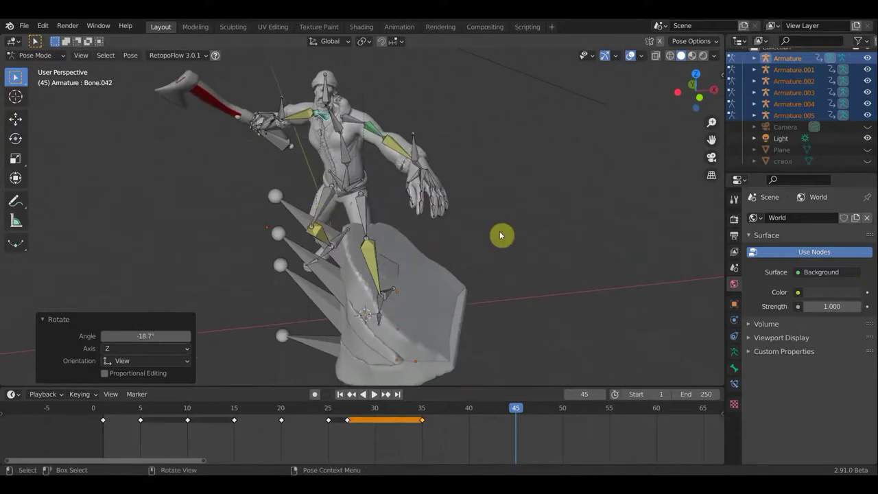
Step: Key location and rotation for all bones at frames 45 and 40
{"action": "key", "text": "a"}
{"action": "key", "text": "i"}
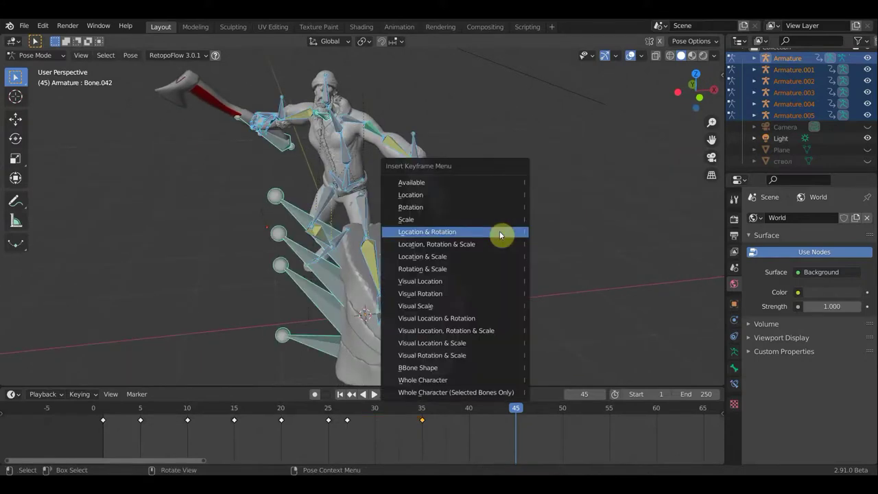
{"action": "left_click", "coordinate": [500, 235]}
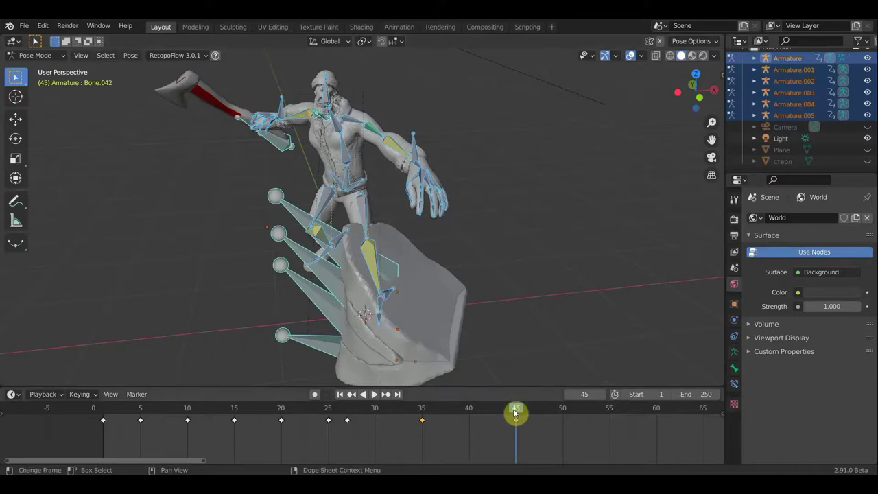
{"action": "mouse_move", "coordinate": [511, 412]}
{"action": "left_mouse_down"}
{"action": "mouse_move", "coordinate": [462, 411]}
{"action": "mouse_move", "coordinate": [470, 411]}
{"action": "left_mouse_up"}
{"action": "mouse_move", "coordinate": [480, 288]}
{"action": "middle_mouse_down"}
{"action": "mouse_move", "coordinate": [556, 300]}
{"action": "mouse_move", "coordinate": [582, 294]}
{"action": "mouse_move", "coordinate": [576, 308]}
{"action": "middle_mouse_up"}
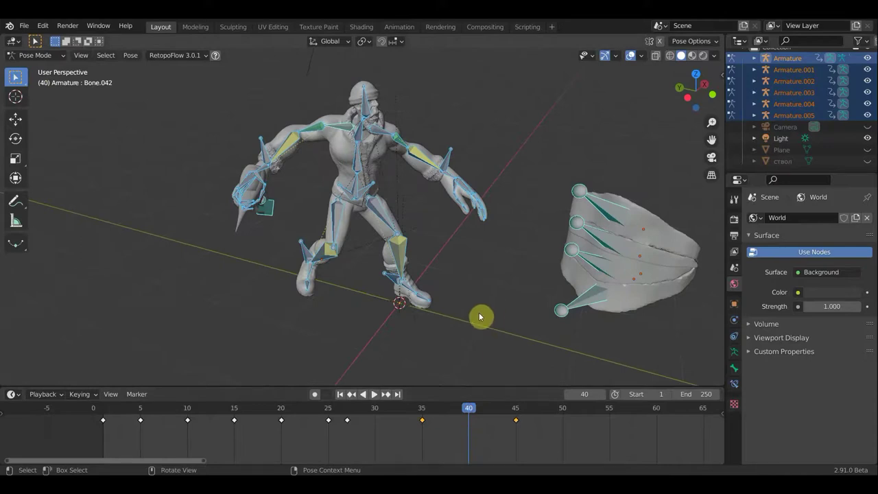
{"action": "key", "text": "i"}
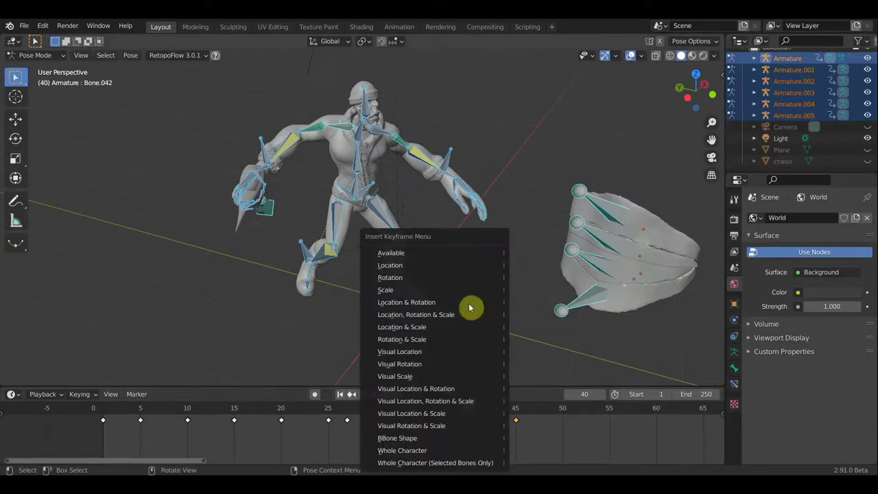
{"action": "left_click", "coordinate": [413, 302]}
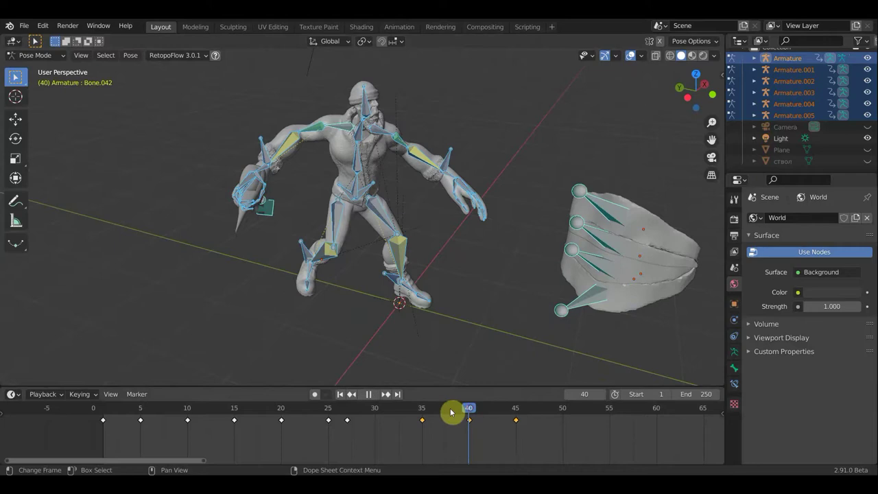
Step: Inspect the axe pose up close, then advance the timeline to frame 50
{"action": "left_click_drag", "start_coordinate": [456, 408], "coordinate": [450, 409]}
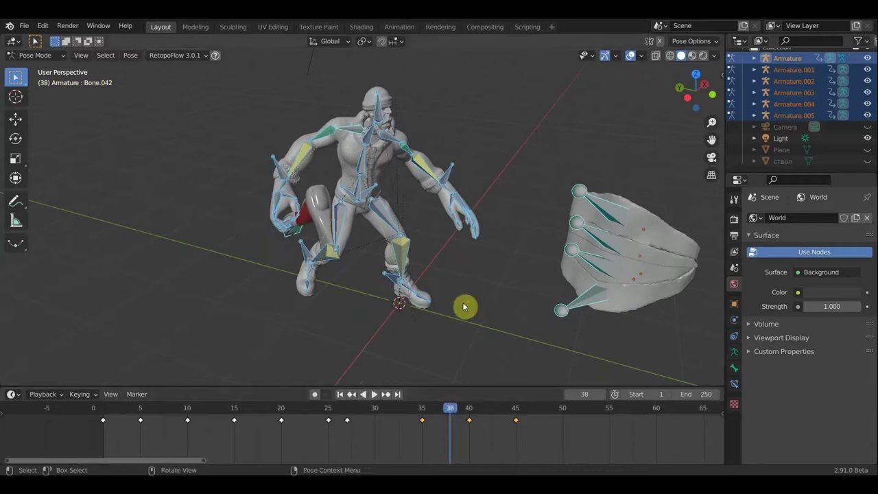
{"action": "middle_click_drag", "start_coordinate": [466, 309], "coordinate": [464, 306]}
{"action": "middle_click_drag", "start_coordinate": [521, 298], "coordinate": [508, 294]}
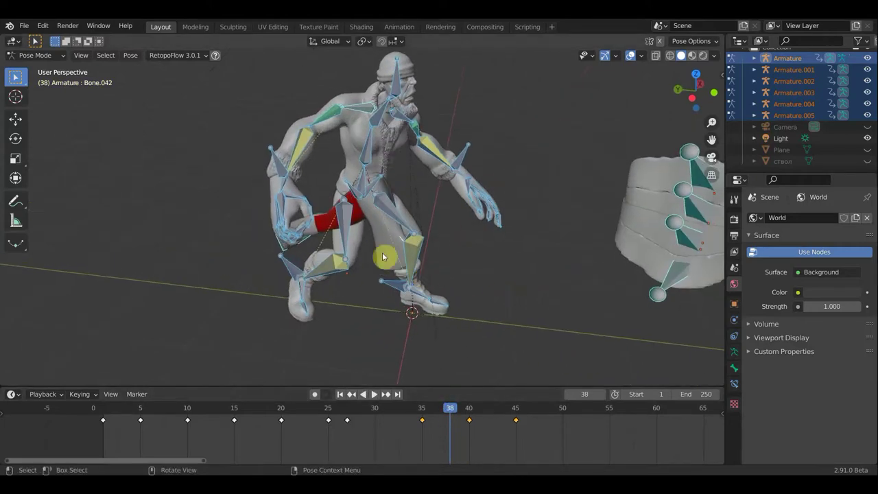
{"action": "scroll", "coordinate": [400, 231], "scroll_direction": "up", "scroll_amount": 3}
{"action": "middle_click_drag", "start_coordinate": [412, 224], "coordinate": [446, 221]}
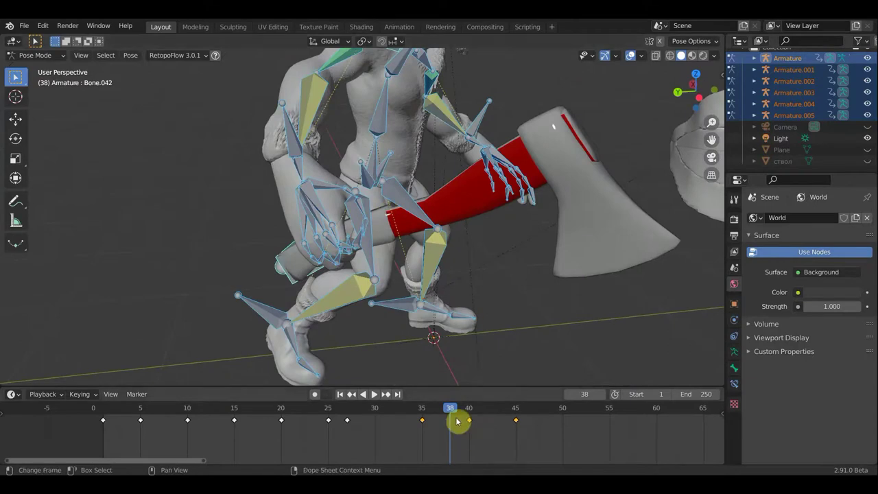
{"action": "scroll", "coordinate": [458, 422], "scroll_direction": "down", "scroll_amount": 2}
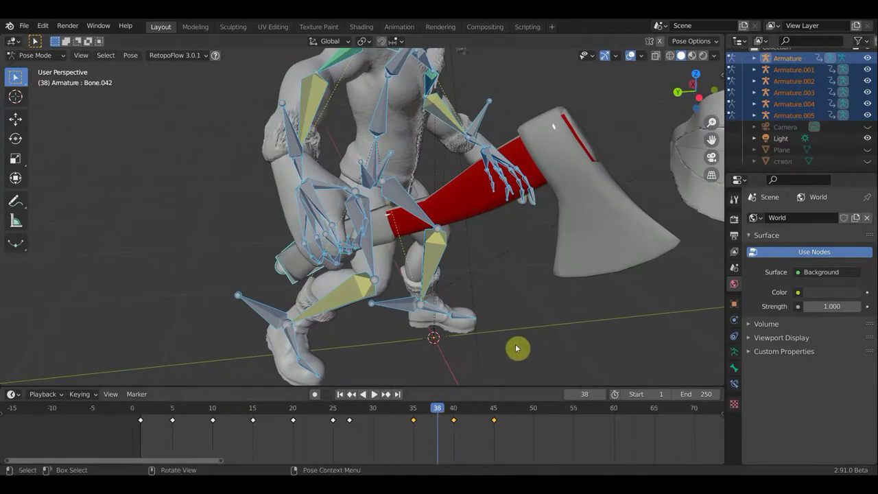
{"action": "scroll", "coordinate": [542, 327], "scroll_direction": "down", "scroll_amount": 5}
{"action": "mouse_move", "coordinate": [496, 327]}
{"action": "middle_mouse_down"}
{"action": "mouse_move", "coordinate": [473, 323]}
{"action": "mouse_move", "coordinate": [514, 308]}
{"action": "middle_mouse_up"}
{"action": "scroll", "coordinate": [525, 322], "scroll_direction": "down", "scroll_amount": 2}
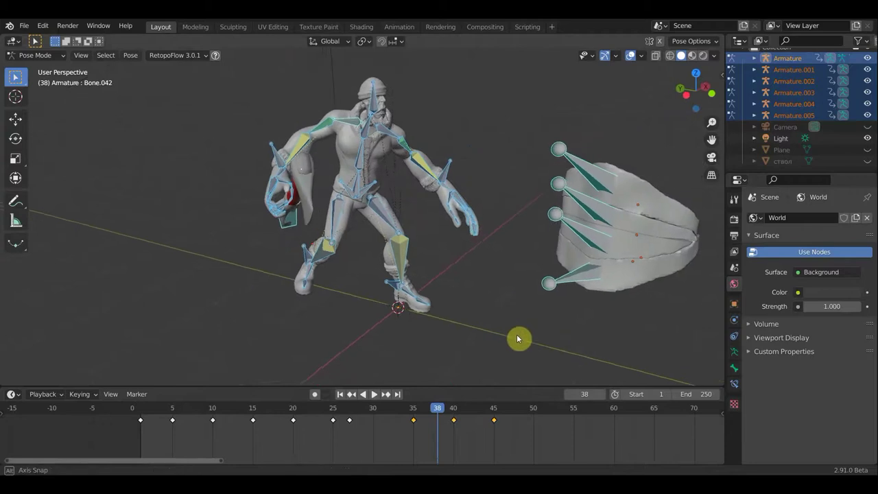
{"action": "left_click_drag", "start_coordinate": [494, 413], "coordinate": [530, 413]}
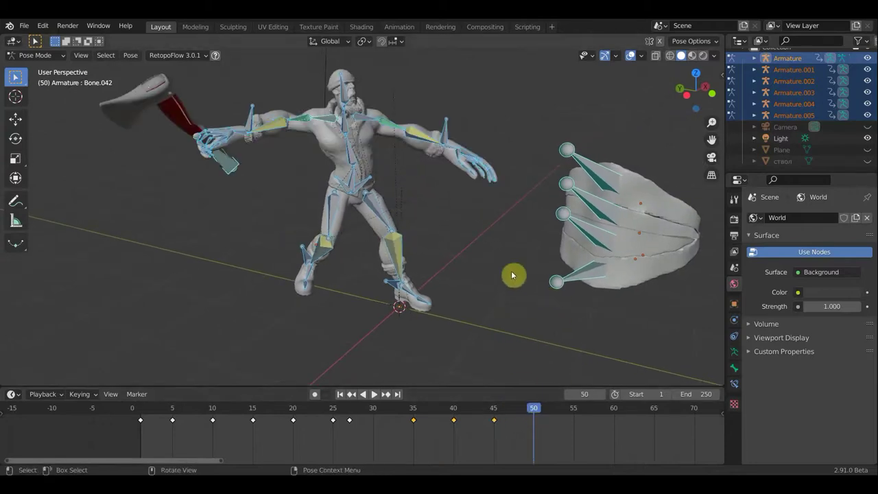
Step: Select the axe hand bone and move and rotate it up over the head
{"action": "mouse_move", "coordinate": [541, 290]}
{"action": "middle_mouse_down"}
{"action": "mouse_move", "coordinate": [419, 265]}
{"action": "mouse_move", "coordinate": [343, 215]}
{"action": "middle_mouse_up"}
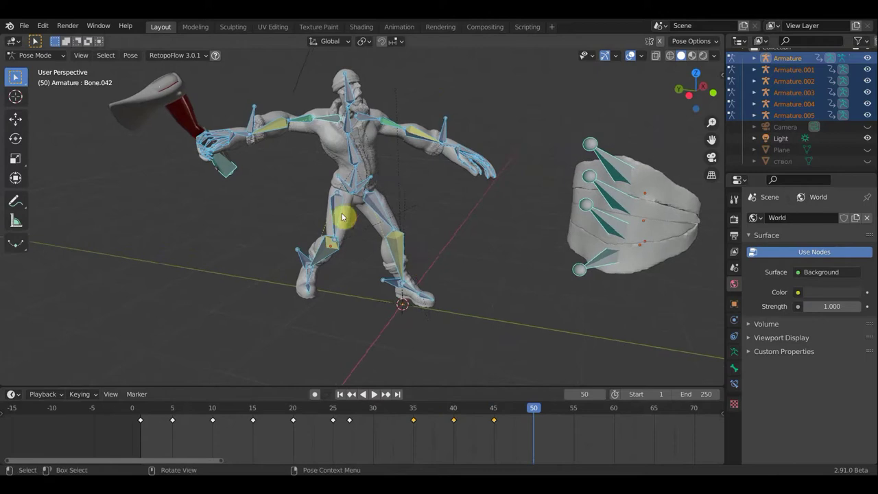
{"action": "left_click", "coordinate": [252, 123]}
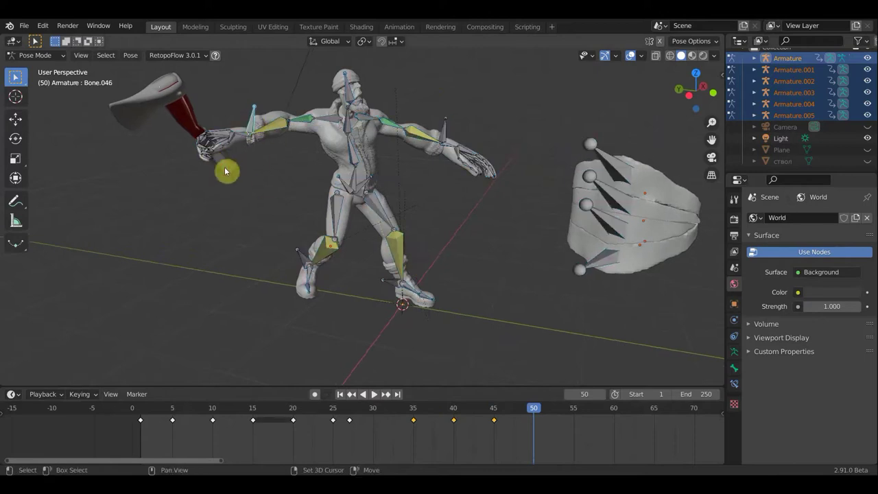
{"action": "left_click", "coordinate": [233, 170]}
{"action": "mouse_move", "coordinate": [379, 195]}
{"action": "middle_mouse_down"}
{"action": "mouse_move", "coordinate": [582, 195]}
{"action": "mouse_move", "coordinate": [572, 207]}
{"action": "middle_mouse_up"}
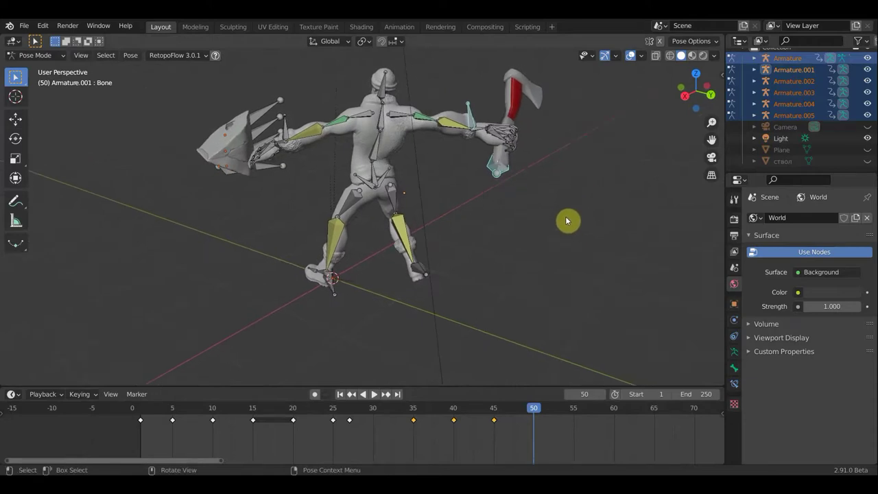
{"action": "key", "text": "g"}
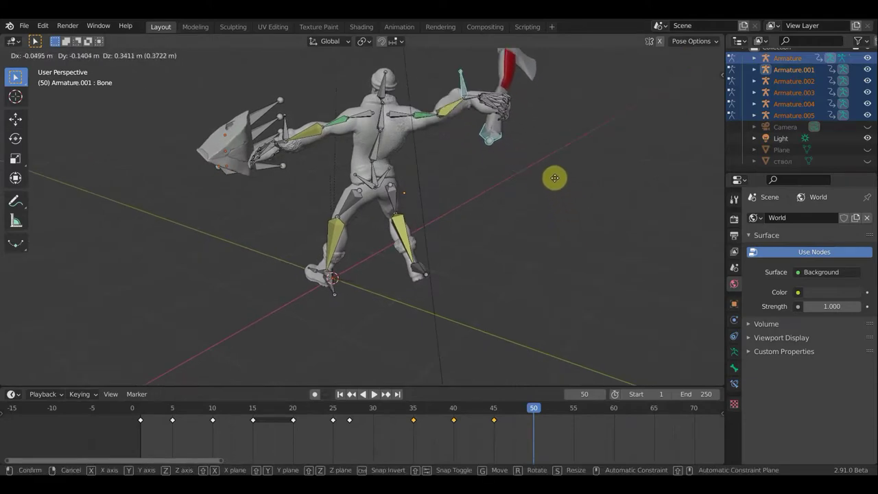
{"action": "left_click", "coordinate": [549, 190]}
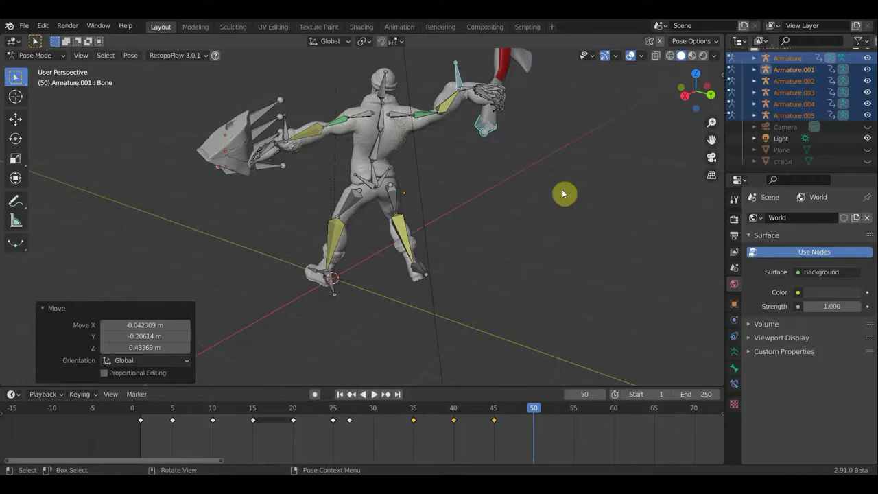
{"action": "key", "text": "r"}
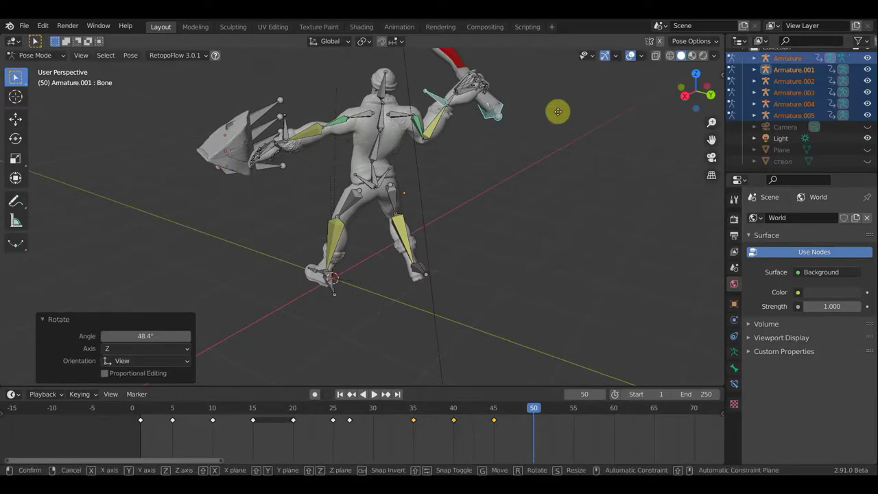
{"action": "key", "text": "g"}
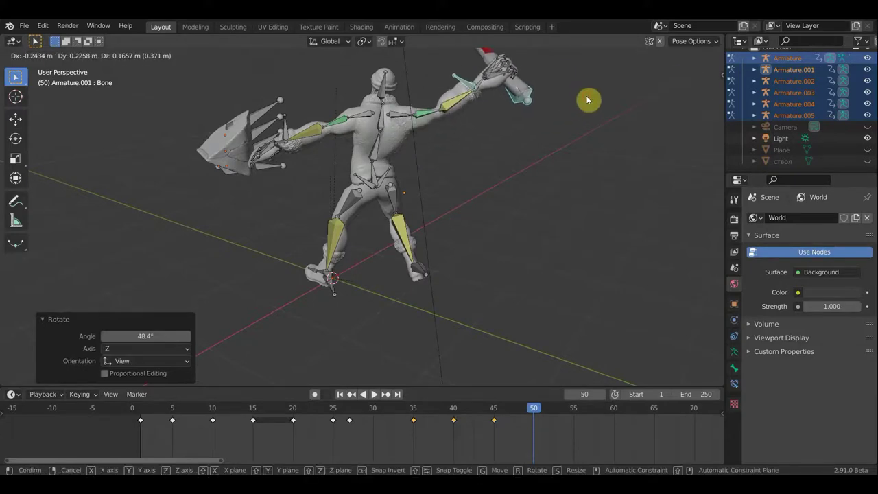
{"action": "left_click", "coordinate": [585, 97]}
{"action": "key", "text": "g"}
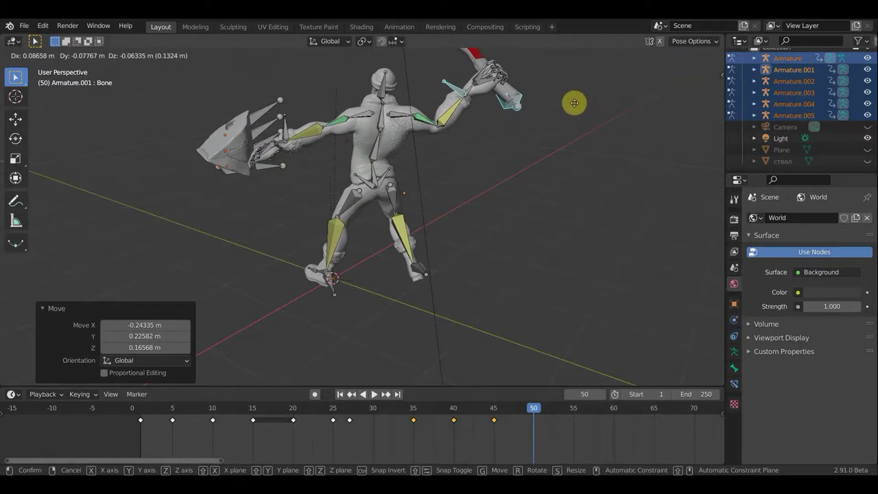
{"action": "left_click", "coordinate": [587, 142]}
Step: Shift a bone 0.211 m along X and turn the arm bone -26.7° about Z
{"action": "mouse_move", "coordinate": [586, 142]}
{"action": "middle_mouse_down"}
{"action": "mouse_move", "coordinate": [265, 161]}
{"action": "mouse_move", "coordinate": [296, 144]}
{"action": "middle_mouse_up"}
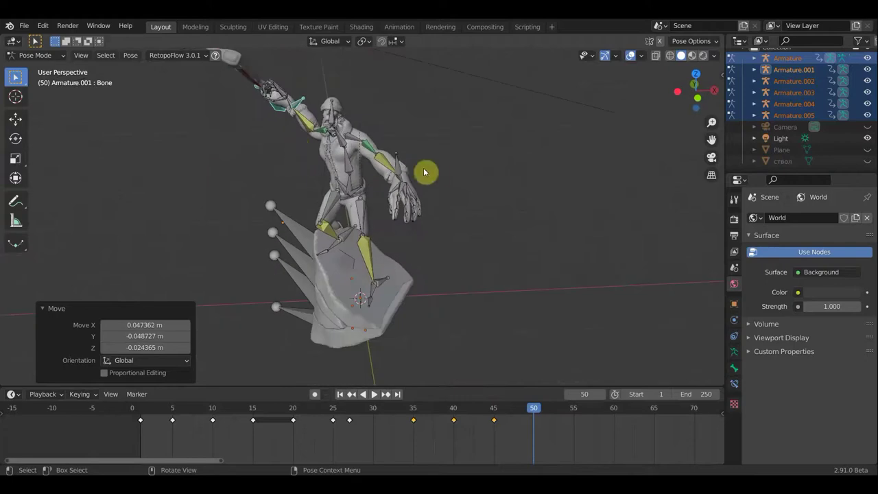
{"action": "key", "text": "g"}
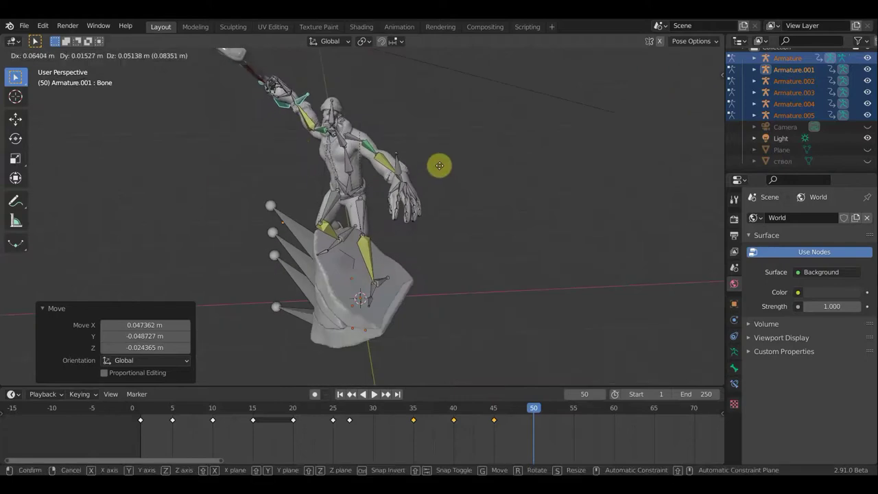
{"action": "left_click", "coordinate": [449, 166]}
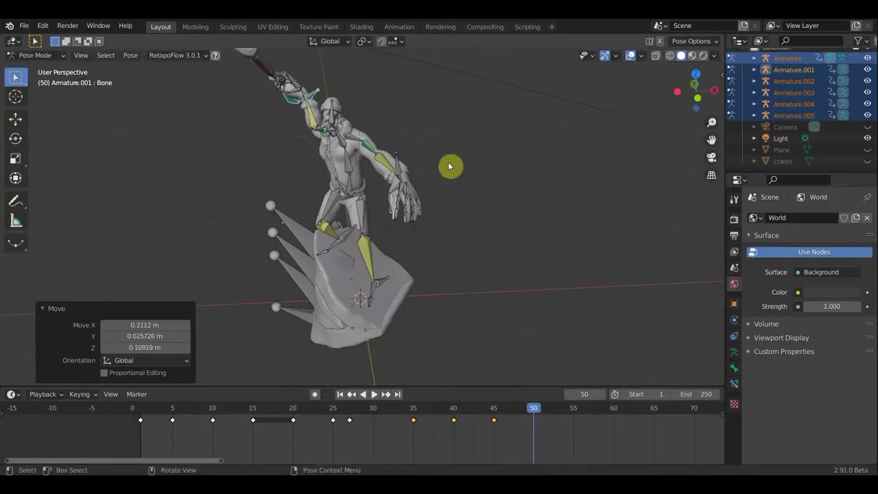
{"action": "key", "text": "r"}
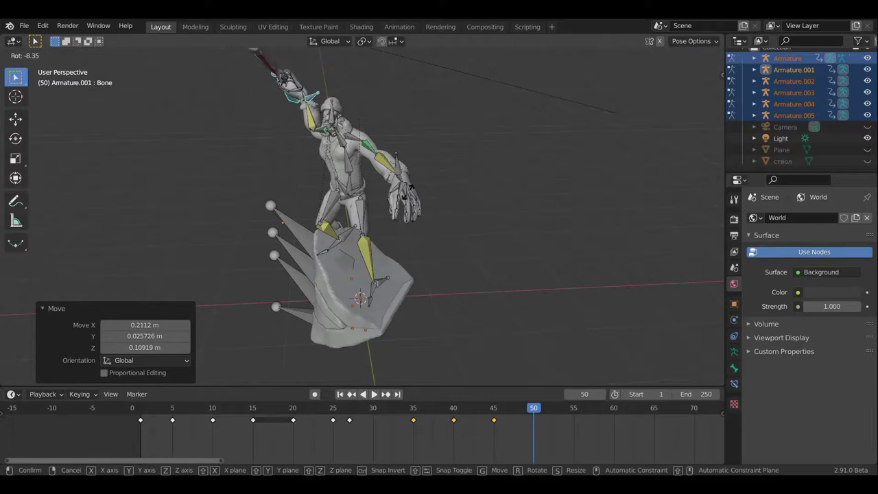
{"action": "left_click", "coordinate": [383, 195]}
{"action": "mouse_move", "coordinate": [375, 149]}
{"action": "middle_mouse_down"}
{"action": "mouse_move", "coordinate": [501, 137]}
{"action": "mouse_move", "coordinate": [407, 139]}
{"action": "middle_mouse_up"}
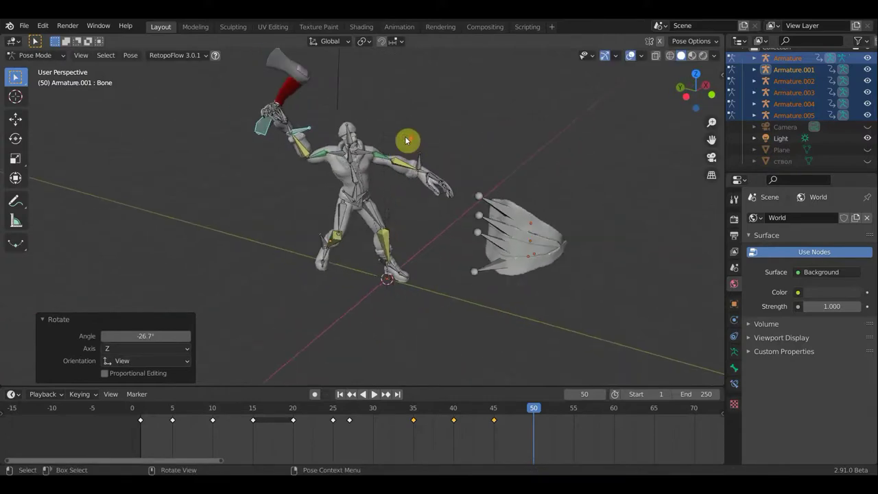
Step: Rotate the torso bone and reposition the arm bone for the frame-50 pose
{"action": "mouse_move", "coordinate": [435, 169]}
{"action": "middle_mouse_down"}
{"action": "mouse_move", "coordinate": [346, 139]}
{"action": "mouse_move", "coordinate": [404, 130]}
{"action": "mouse_move", "coordinate": [384, 202]}
{"action": "middle_mouse_up"}
{"action": "scroll", "coordinate": [385, 203], "scroll_direction": "up", "scroll_amount": 2}
{"action": "mouse_move", "coordinate": [431, 239]}
{"action": "middle_mouse_down"}
{"action": "mouse_move", "coordinate": [455, 235]}
{"action": "mouse_move", "coordinate": [417, 229]}
{"action": "middle_mouse_up"}
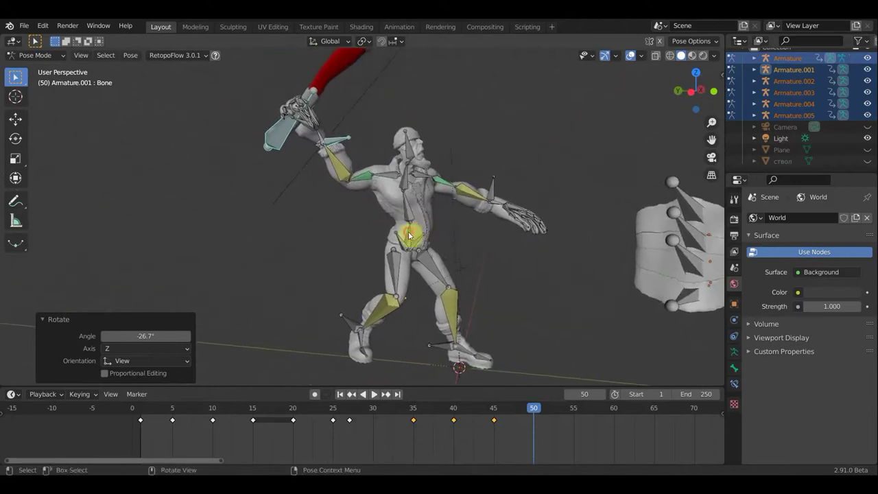
{"action": "left_click", "coordinate": [490, 235]}
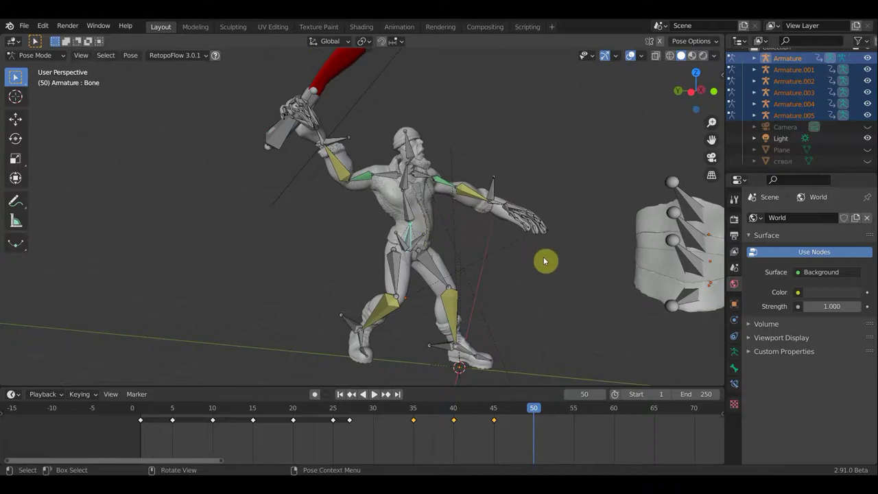
{"action": "key", "text": "r"}
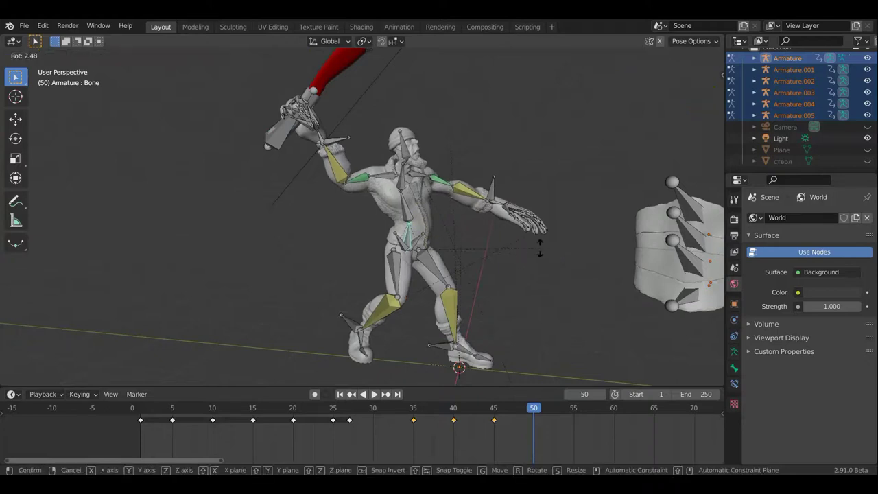
{"action": "left_click", "coordinate": [496, 197]}
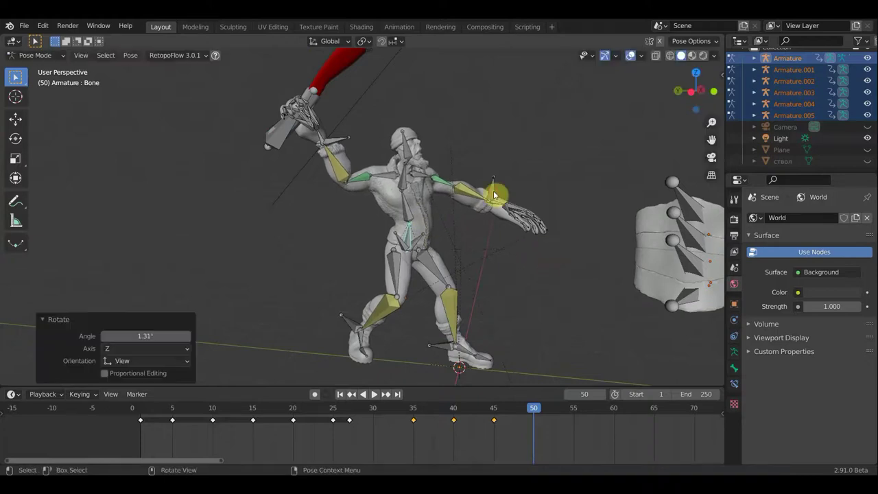
{"action": "left_click", "coordinate": [525, 232]}
{"action": "key", "text": "g"}
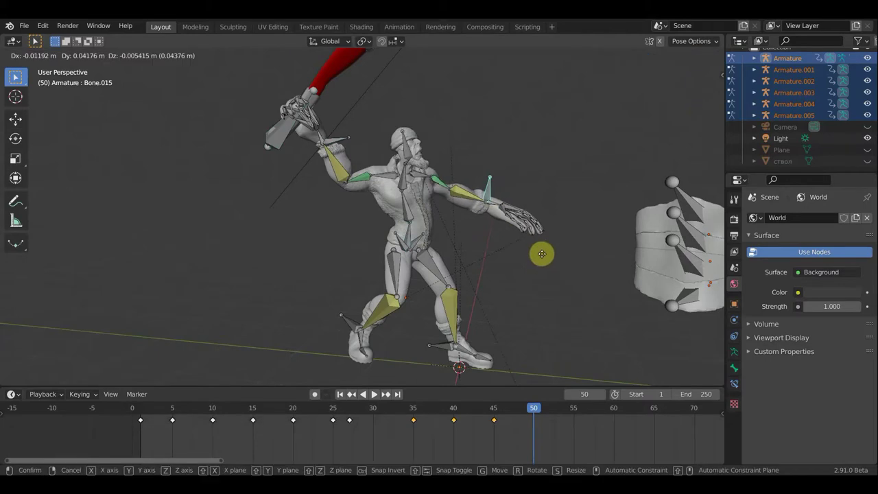
{"action": "left_click", "coordinate": [544, 255]}
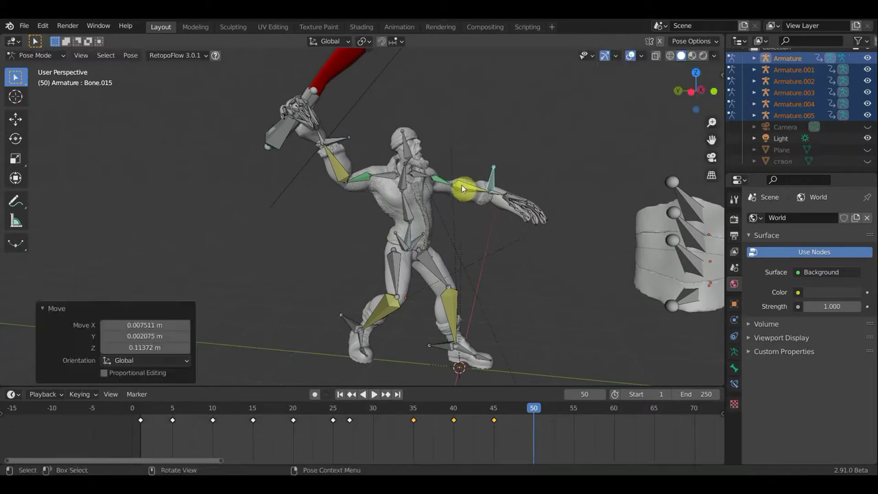
Step: Cancel a trial head rotation, then rotate the rear foot 10.4° and move it
{"action": "left_click", "coordinate": [434, 158]}
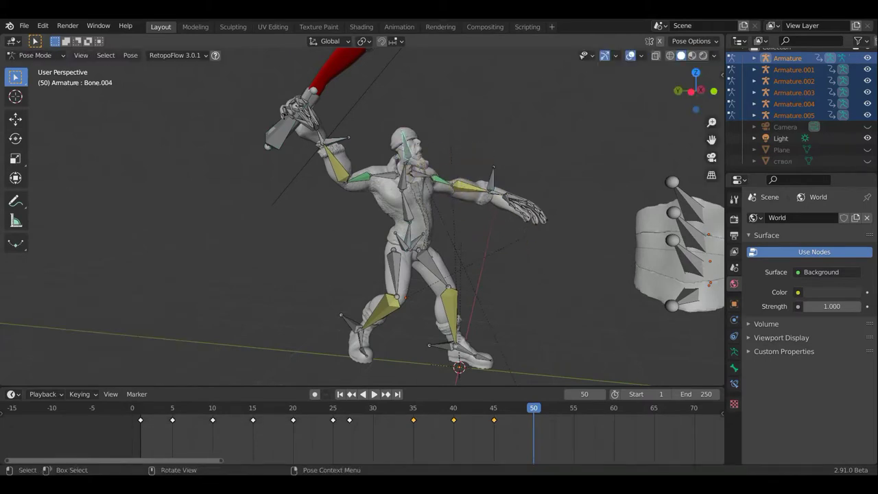
{"action": "key", "text": "r"}
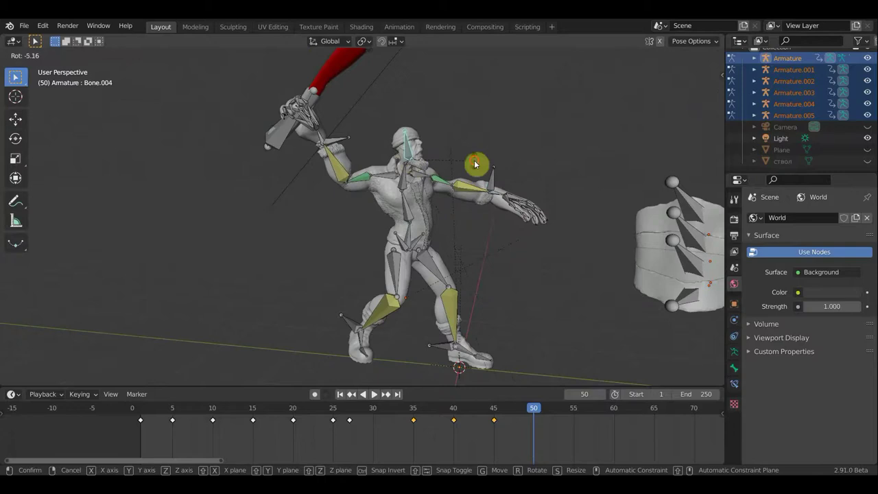
{"action": "right_click", "coordinate": [475, 165]}
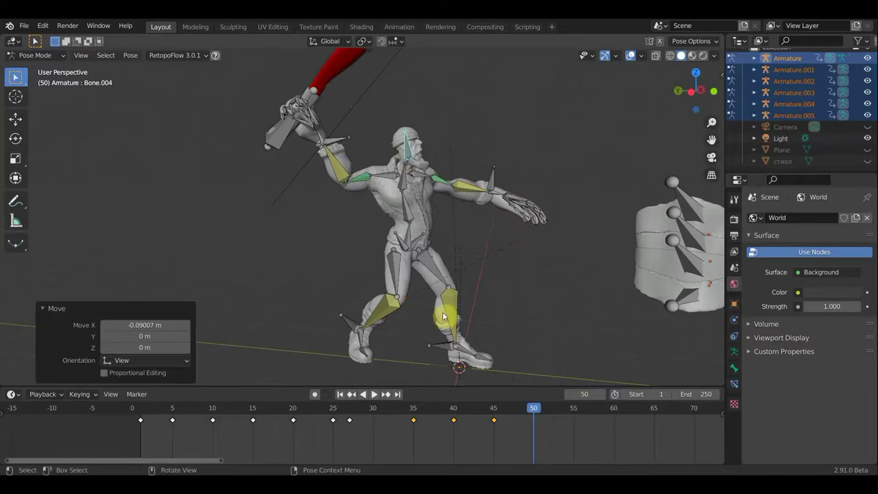
{"action": "left_click", "coordinate": [410, 241]}
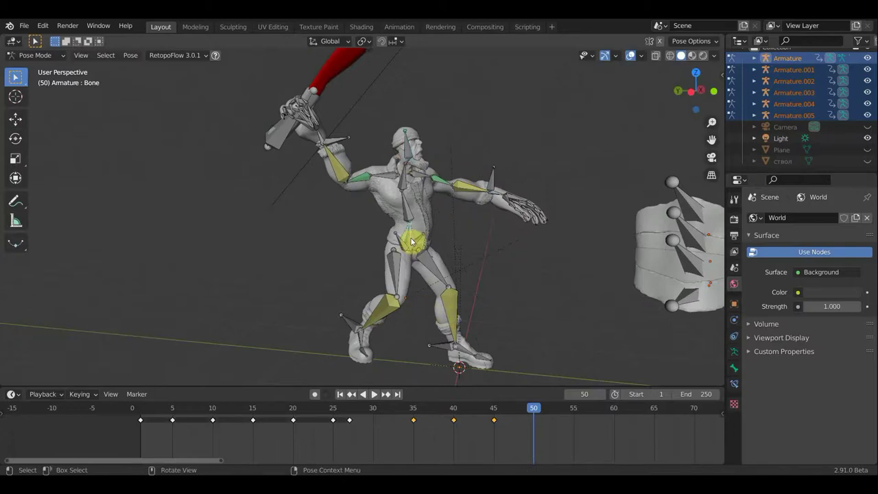
{"action": "mouse_move", "coordinate": [386, 329]}
{"action": "middle_mouse_down"}
{"action": "mouse_move", "coordinate": [450, 322]}
{"action": "mouse_move", "coordinate": [368, 330]}
{"action": "mouse_move", "coordinate": [376, 327]}
{"action": "middle_mouse_up"}
{"action": "left_click", "coordinate": [370, 328]}
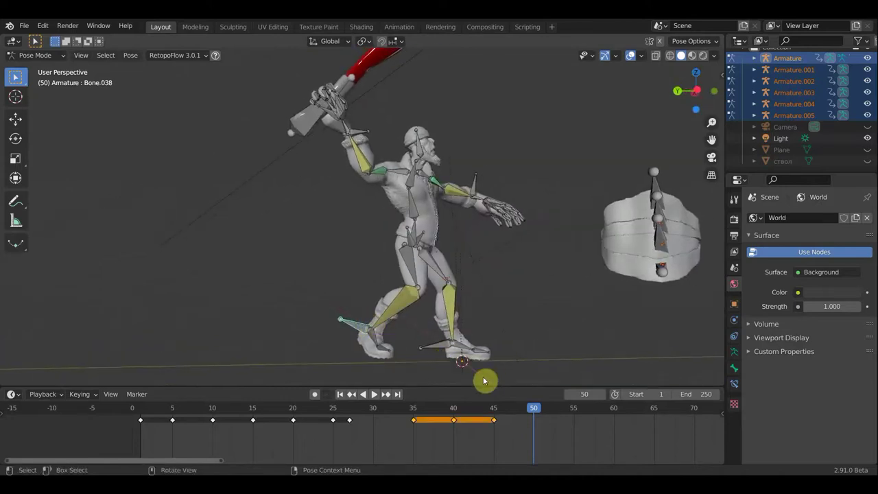
{"action": "key", "text": "r"}
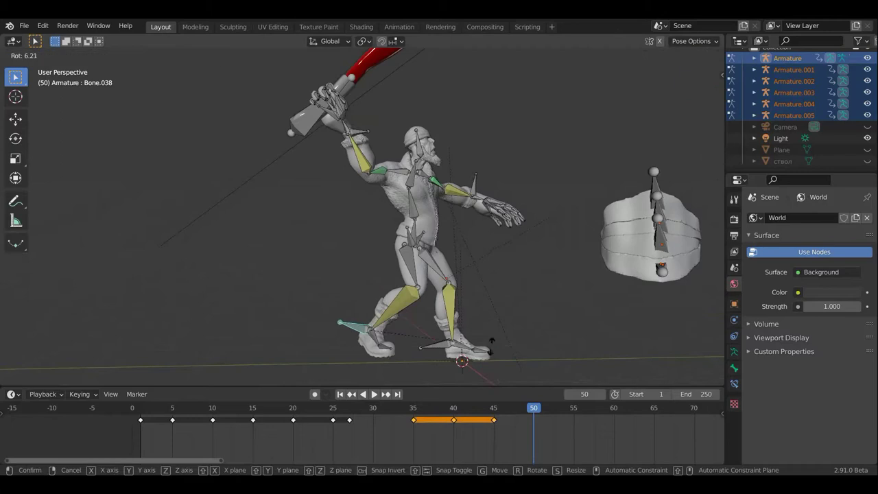
{"action": "left_click", "coordinate": [484, 344]}
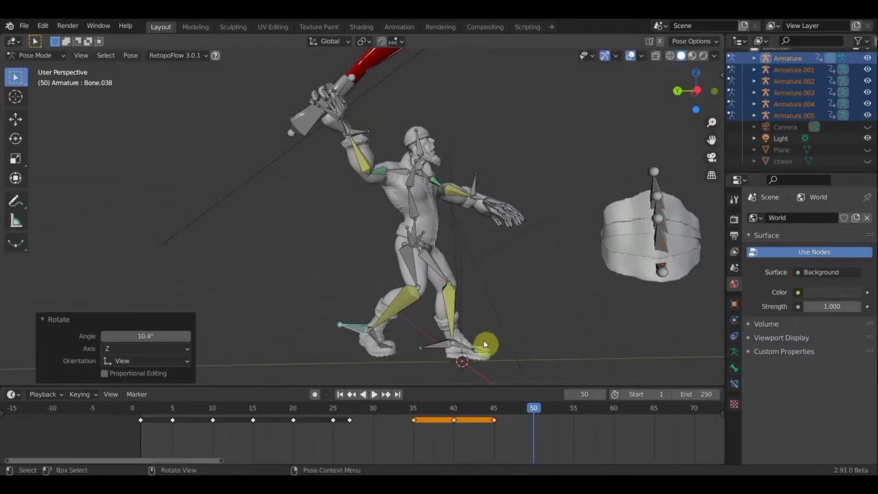
{"action": "key", "text": "g"}
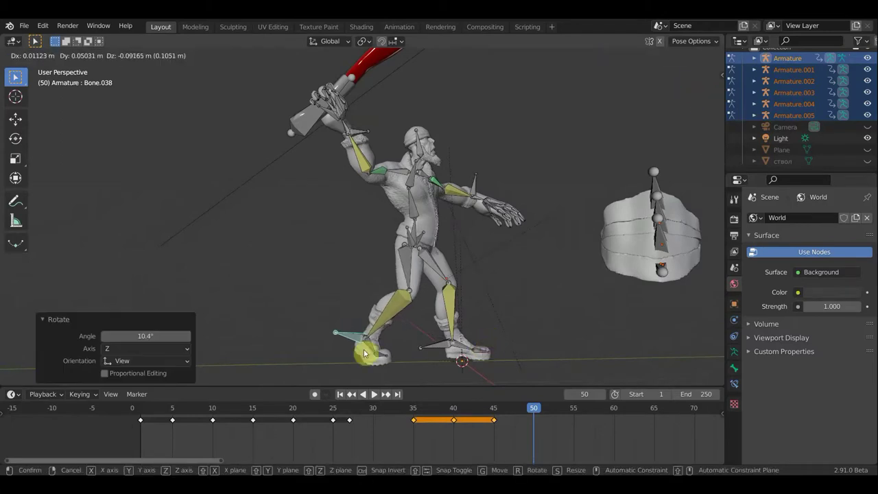
{"action": "left_click", "coordinate": [365, 353]}
Step: Rotate the neighbouring foot bone by -12.2°
{"action": "middle_click_drag", "start_coordinate": [461, 357], "coordinate": [464, 353]}
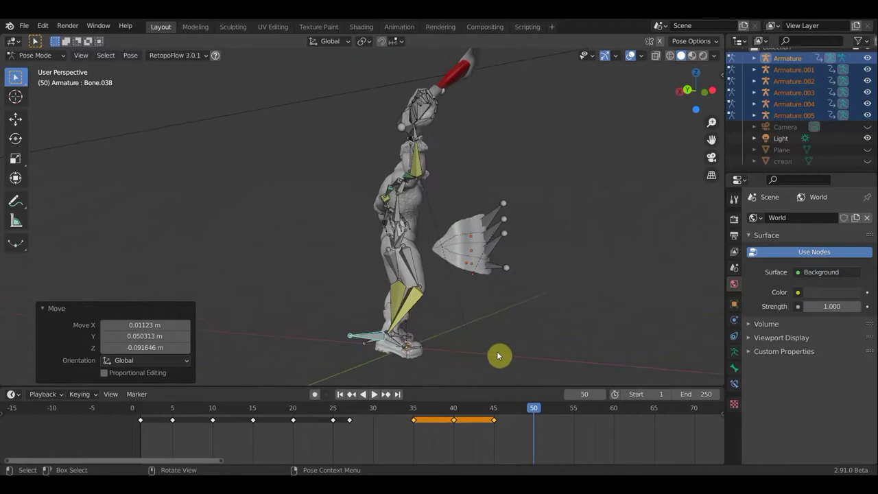
{"action": "mouse_move", "coordinate": [417, 349]}
{"action": "middle_mouse_down"}
{"action": "mouse_move", "coordinate": [398, 347]}
{"action": "mouse_move", "coordinate": [373, 364]}
{"action": "middle_mouse_up"}
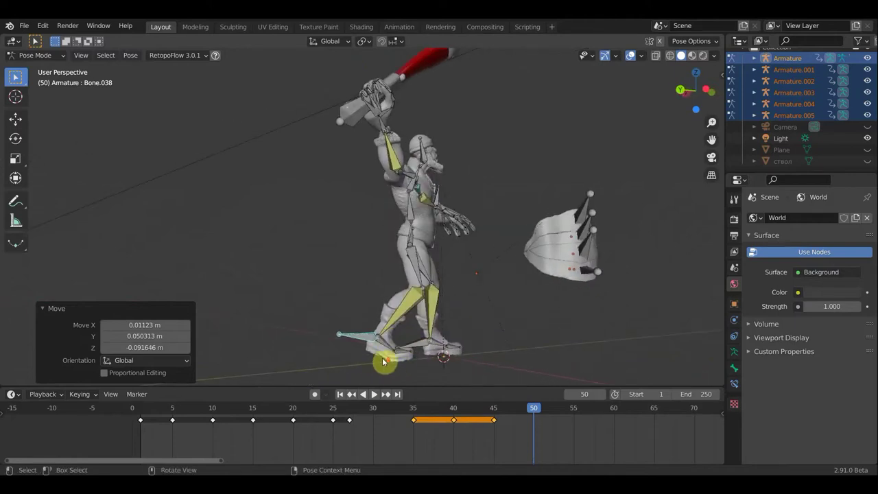
{"action": "scroll", "coordinate": [382, 357], "scroll_direction": "up", "scroll_amount": 1}
{"action": "scroll", "coordinate": [402, 363], "scroll_direction": "up", "scroll_amount": 1}
{"action": "scroll", "coordinate": [406, 383], "scroll_direction": "down", "scroll_amount": 1}
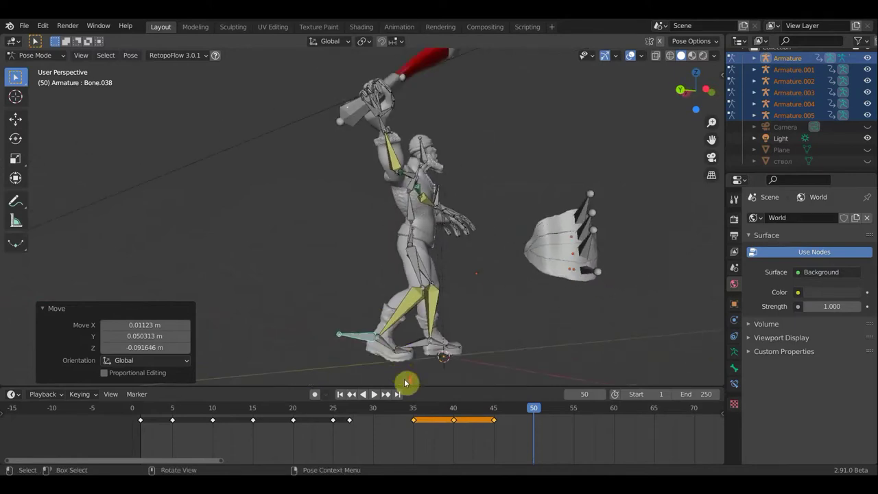
{"action": "left_click", "coordinate": [443, 360]}
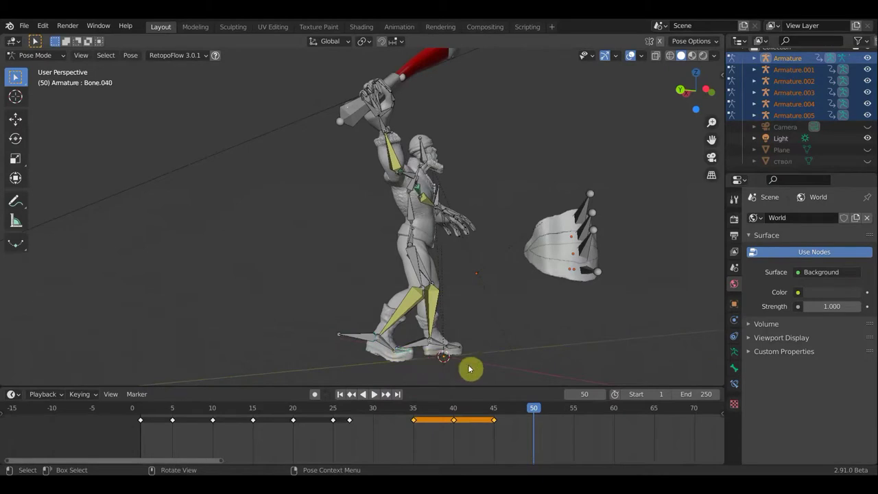
{"action": "key", "text": "r"}
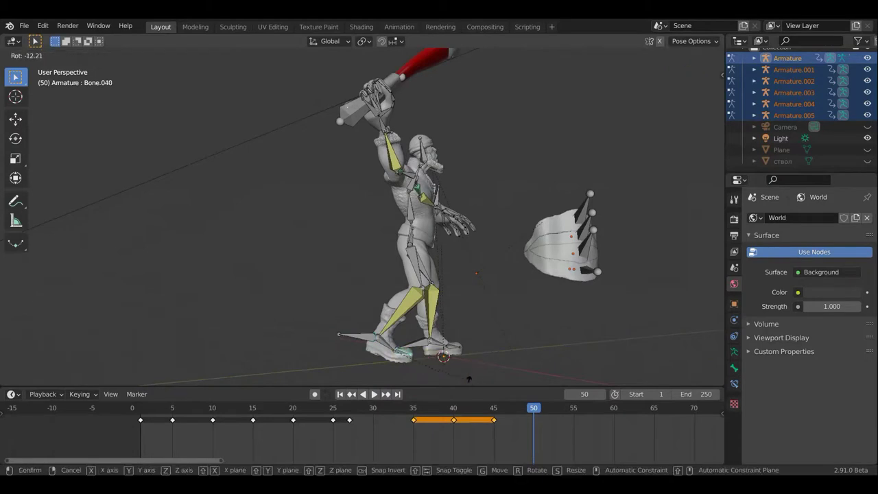
{"action": "left_click", "coordinate": [469, 379]}
Step: Rotate the rear foot 7.04° and reposition it in the side view
{"action": "left_click", "coordinate": [368, 341]}
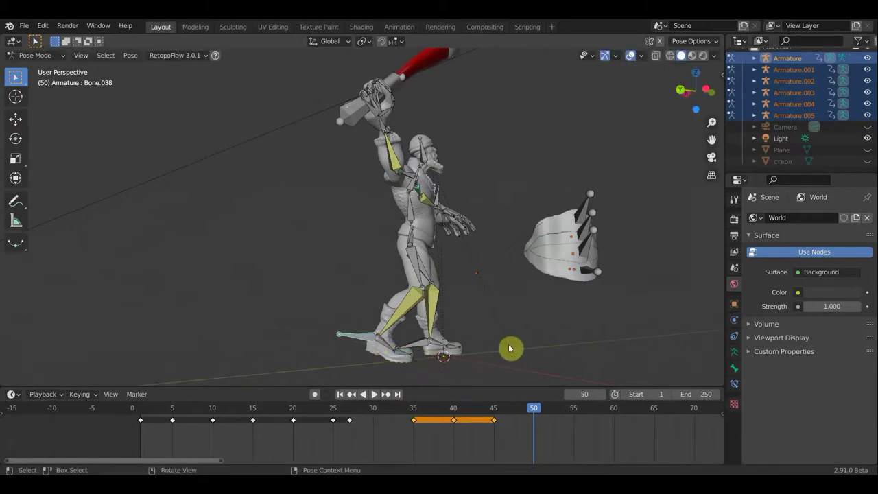
{"action": "key", "text": "r"}
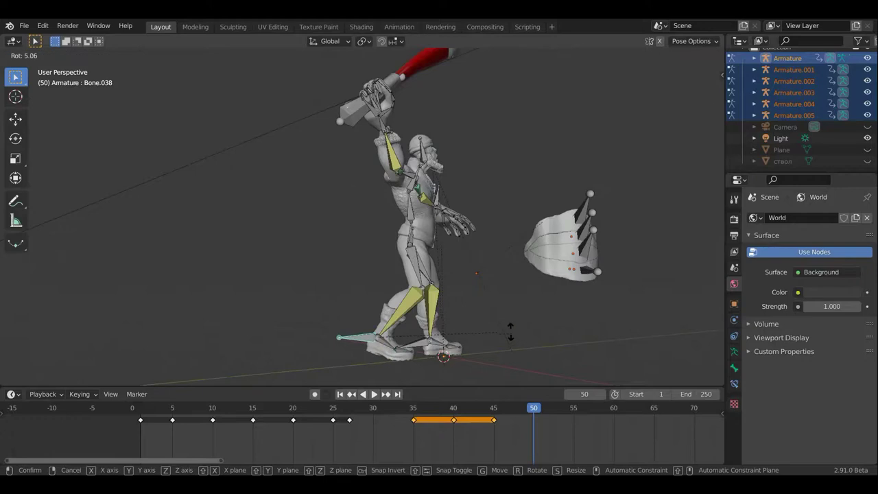
{"action": "left_click", "coordinate": [511, 331]}
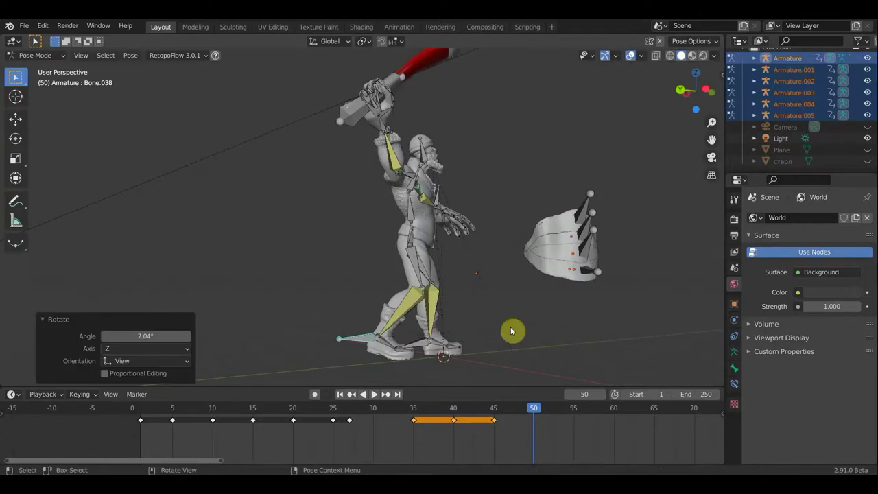
{"action": "key", "text": "KP_3"}
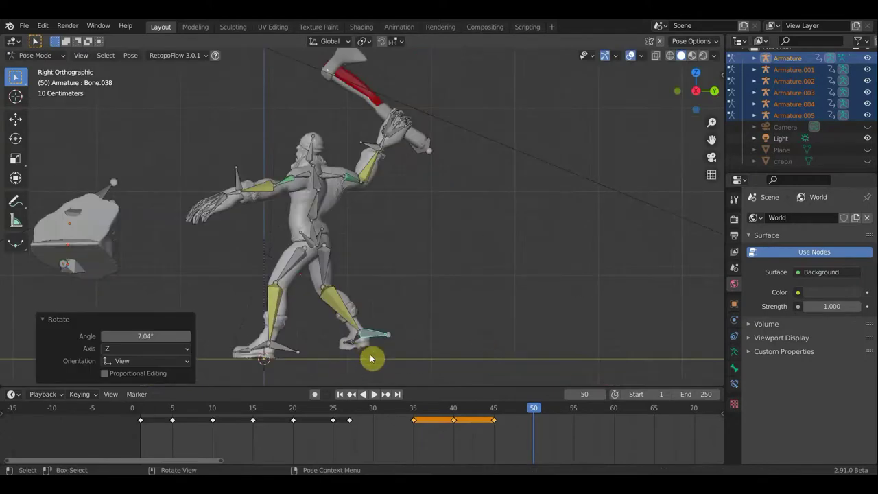
{"action": "key", "text": "g"}
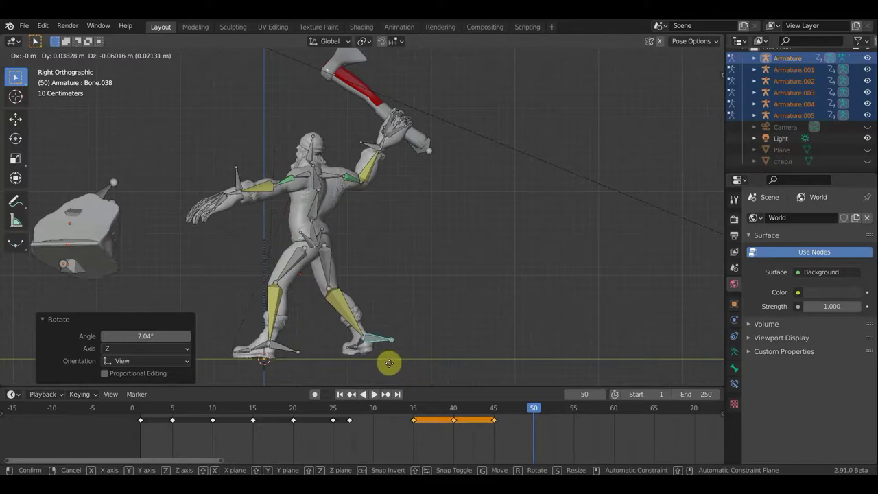
{"action": "left_click", "coordinate": [389, 364]}
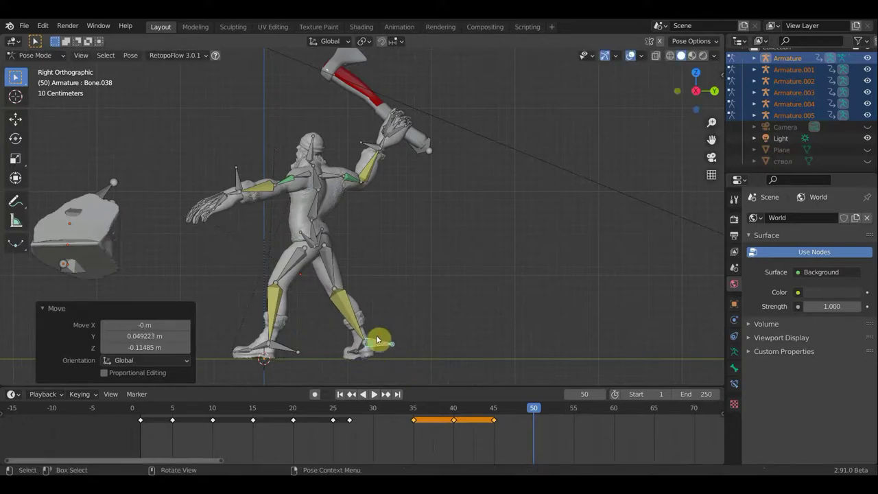
Step: Key location and rotation for every bone at frame 50
{"action": "left_click", "coordinate": [314, 236]}
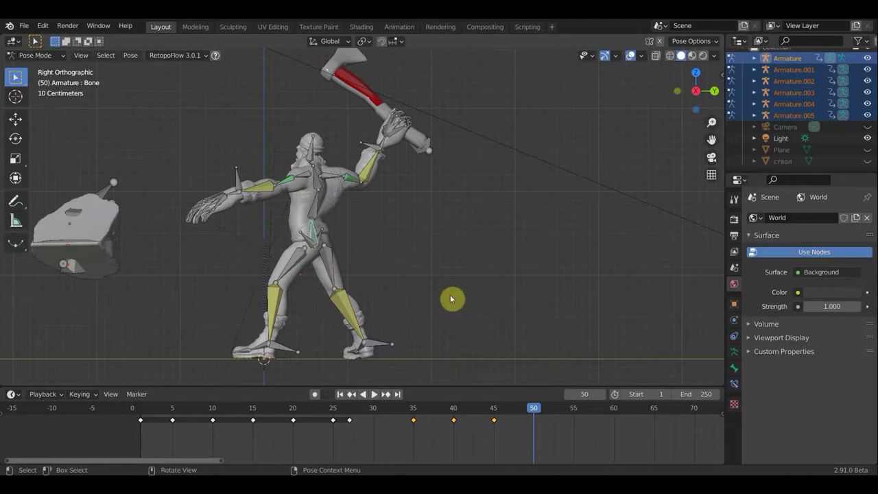
{"action": "key", "text": "a"}
{"action": "key", "text": "i"}
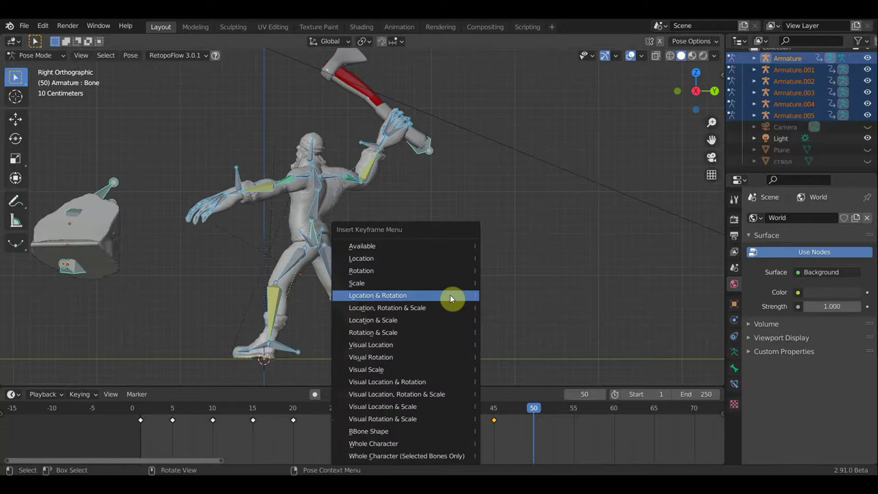
{"action": "left_click", "coordinate": [452, 297]}
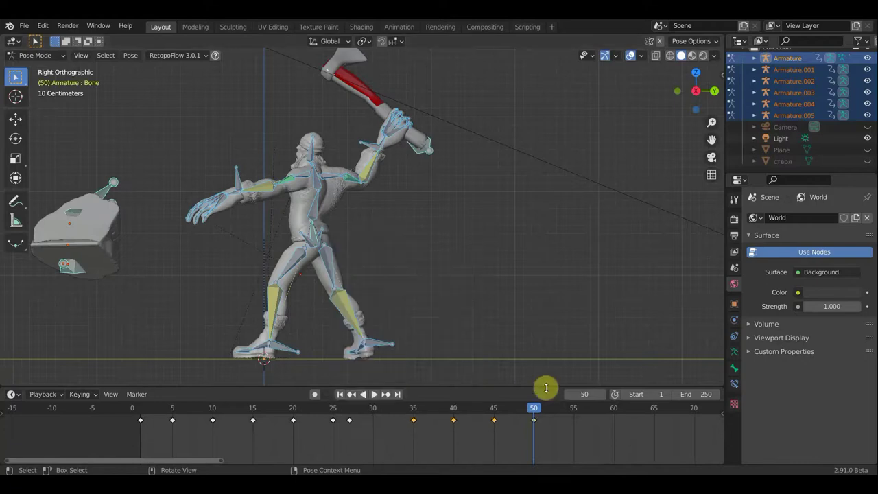
{"action": "left_click", "coordinate": [631, 56]}
Step: Orbit to a perspective angle, play the axe swing, and scrub back through it
{"action": "mouse_move", "coordinate": [580, 212]}
{"action": "middle_mouse_down"}
{"action": "mouse_move", "coordinate": [488, 256]}
{"action": "mouse_move", "coordinate": [673, 271]}
{"action": "mouse_move", "coordinate": [706, 255]}
{"action": "mouse_move", "coordinate": [699, 249]}
{"action": "middle_mouse_up"}
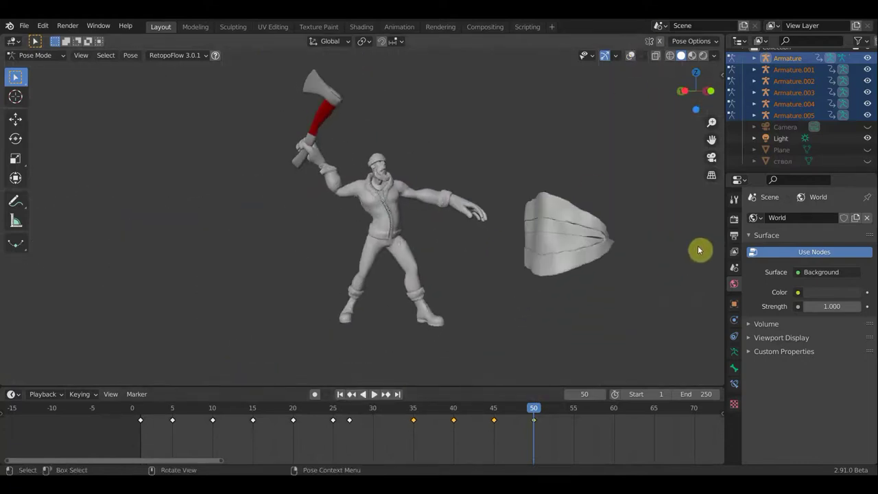
{"action": "key", "text": "space"}
{"action": "mouse_move", "coordinate": [354, 410]}
{"action": "left_mouse_down"}
{"action": "mouse_move", "coordinate": [151, 410]}
{"action": "mouse_move", "coordinate": [361, 418]}
{"action": "mouse_move", "coordinate": [408, 436]}
{"action": "mouse_move", "coordinate": [521, 443]}
{"action": "mouse_move", "coordinate": [415, 436]}
{"action": "left_mouse_up"}
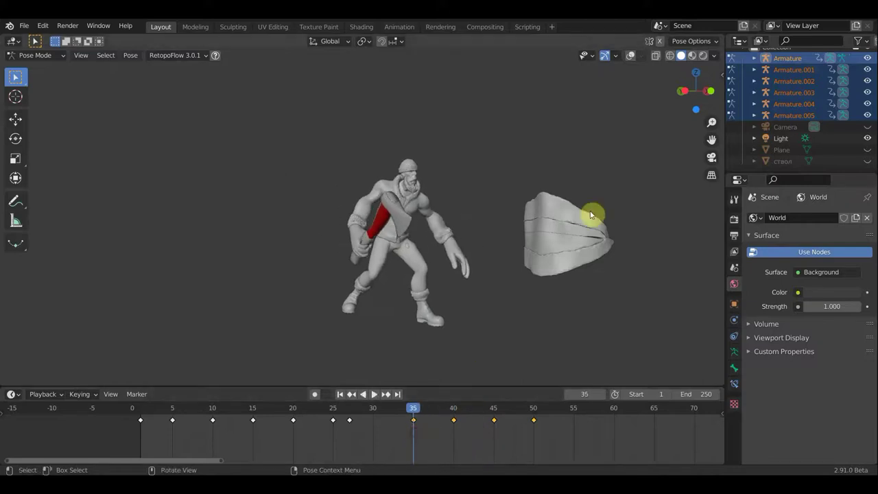
Step: Show the bones, lower the forward foot, and key location and rotation at frame 35
{"action": "left_click", "coordinate": [631, 57]}
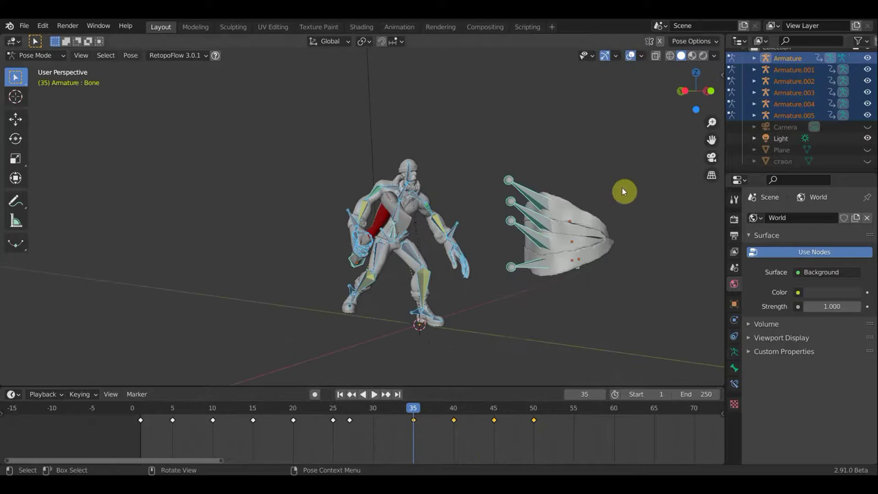
{"action": "mouse_move", "coordinate": [623, 192]}
{"action": "middle_mouse_down"}
{"action": "mouse_move", "coordinate": [608, 244]}
{"action": "mouse_move", "coordinate": [416, 298]}
{"action": "middle_mouse_up"}
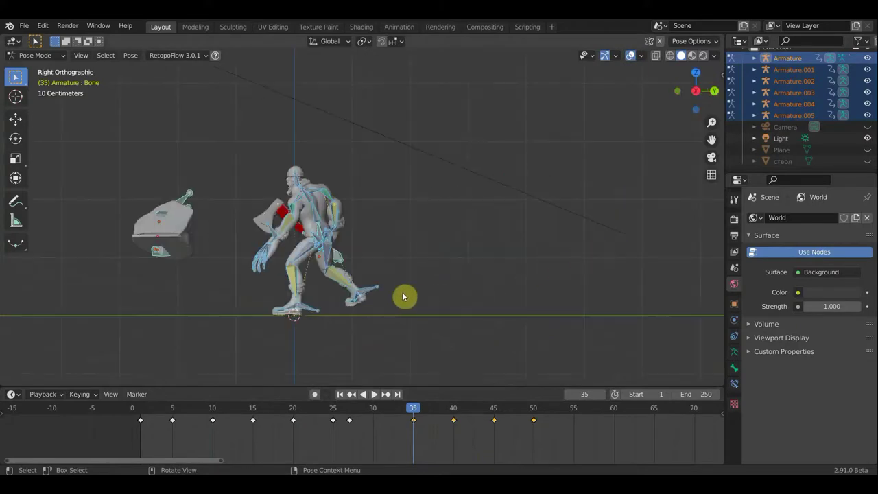
{"action": "left_click", "coordinate": [371, 295]}
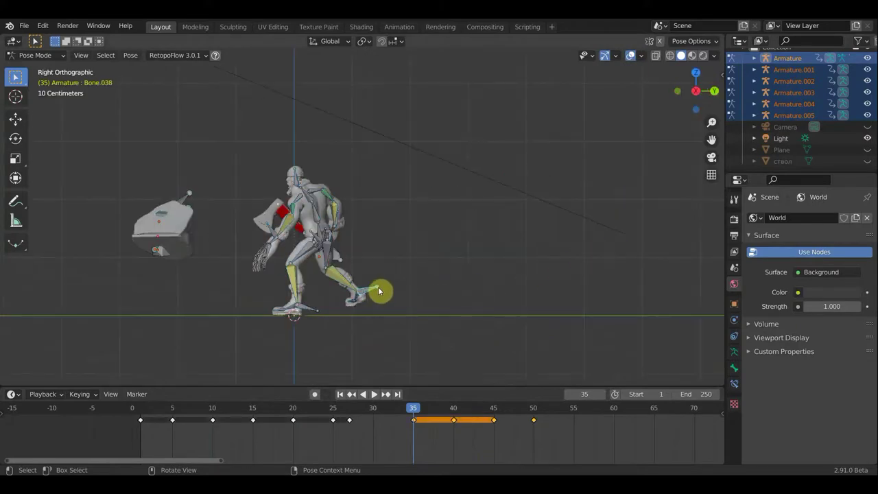
{"action": "key", "text": "g"}
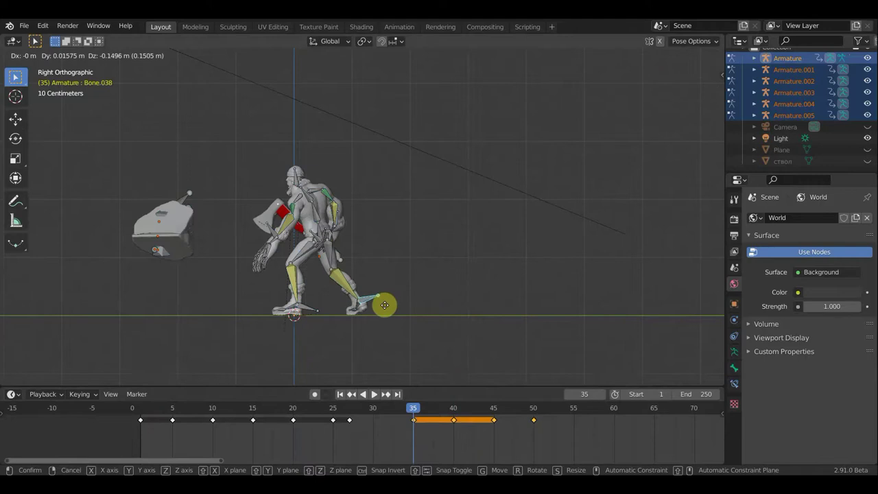
{"action": "left_click", "coordinate": [385, 306]}
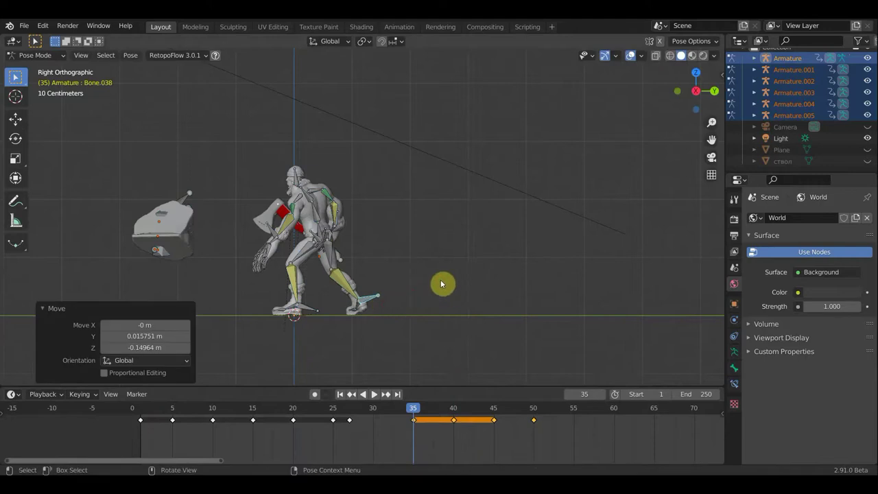
{"action": "key", "text": "a"}
{"action": "key", "text": "i"}
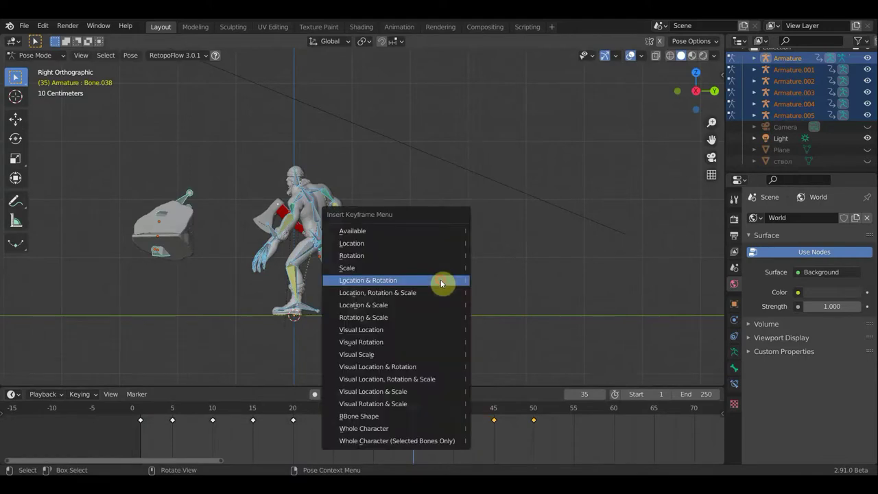
{"action": "left_click", "coordinate": [440, 280]}
Step: At frame 40, lower the forward foot and key location and rotation for all bones
{"action": "left_click", "coordinate": [455, 408]}
{"action": "left_click", "coordinate": [373, 293]}
{"action": "left_click", "coordinate": [367, 292]}
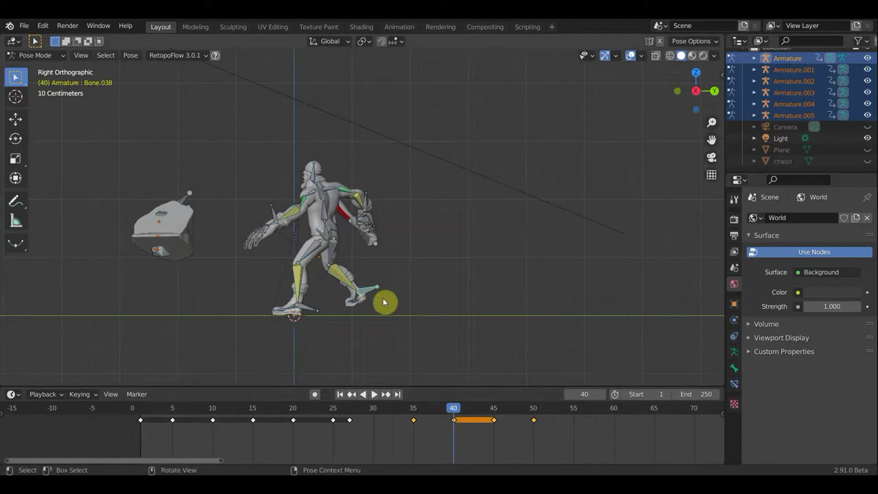
{"action": "key", "text": "g"}
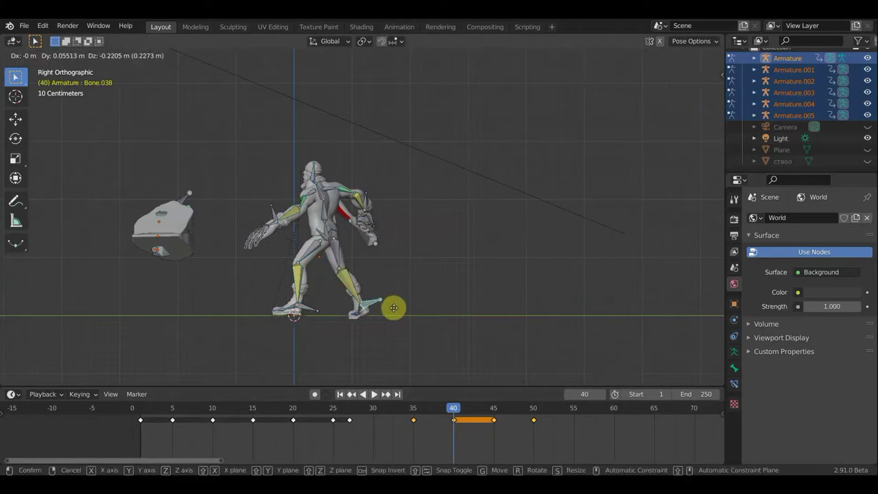
{"action": "left_click", "coordinate": [394, 311]}
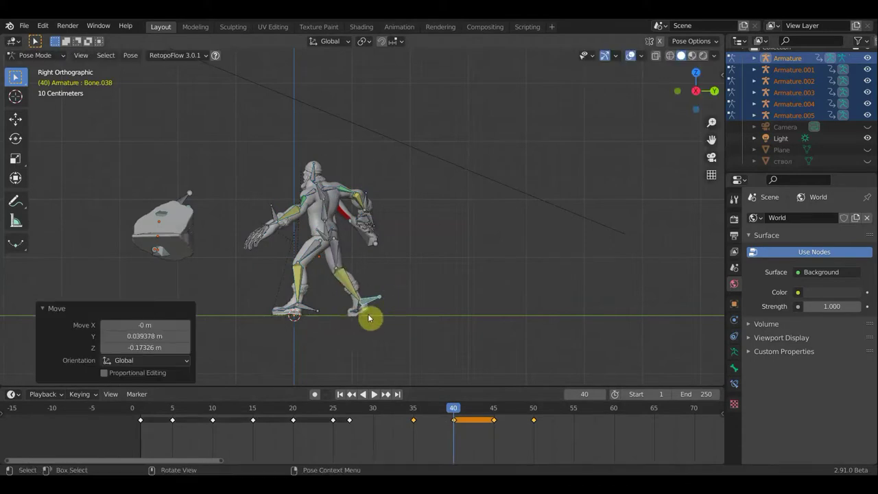
{"action": "key", "text": "a"}
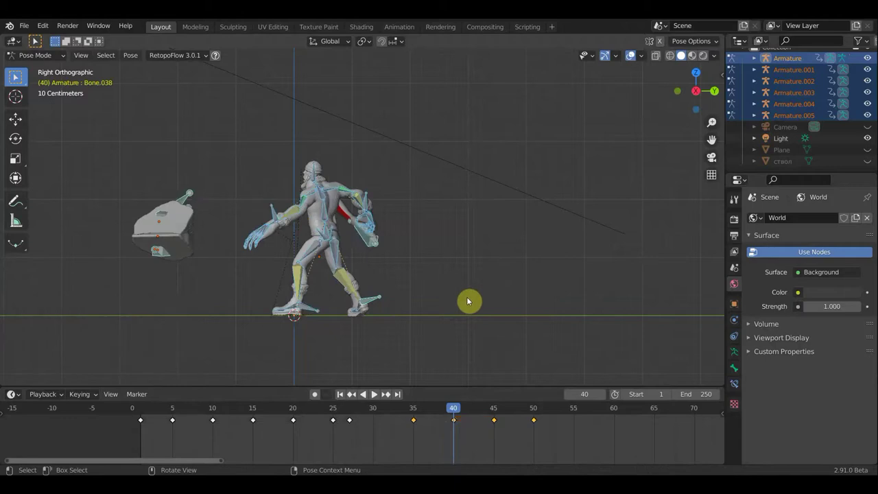
{"action": "key", "text": "i"}
{"action": "left_click", "coordinate": [467, 296]}
Step: At frame 45, lower the forward foot and key location and rotation for all bones
{"action": "left_click", "coordinate": [494, 411]}
{"action": "key", "text": "Escape"}
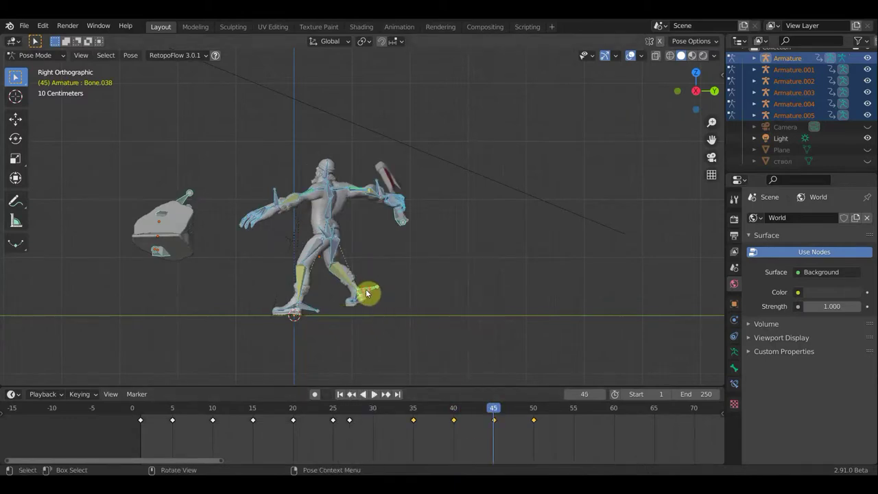
{"action": "left_click", "coordinate": [367, 294]}
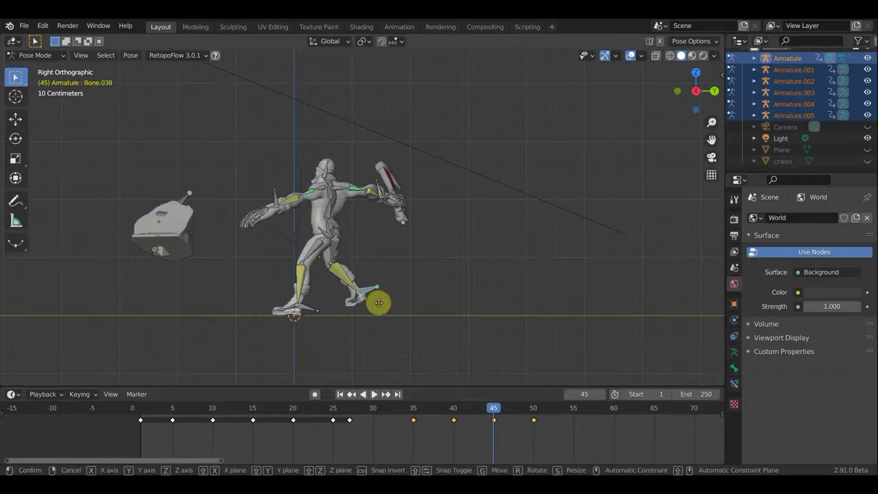
{"action": "key", "text": "g"}
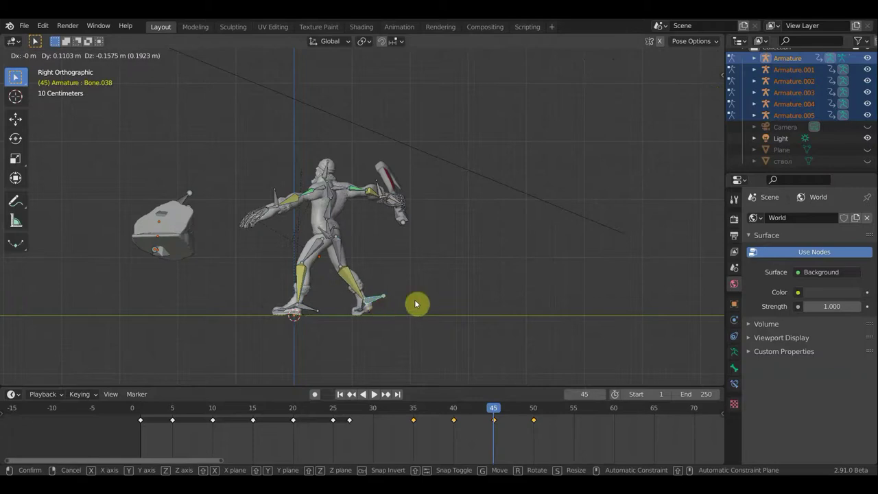
{"action": "left_click", "coordinate": [380, 304]}
{"action": "key", "text": "a"}
{"action": "key", "text": "i"}
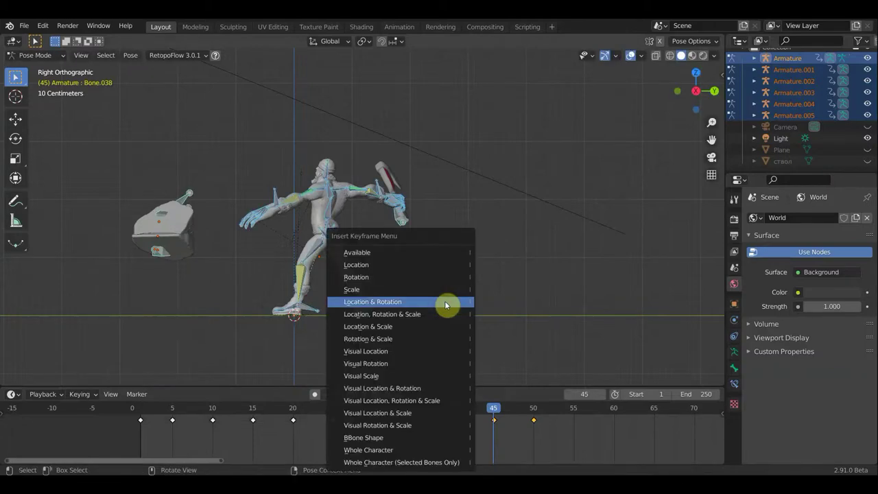
{"action": "left_click", "coordinate": [445, 304]}
Step: Scrub the swing from frame 25 through 55, then settle on frame 50
{"action": "mouse_move", "coordinate": [498, 410]}
{"action": "left_mouse_down"}
{"action": "mouse_move", "coordinate": [348, 410]}
{"action": "mouse_move", "coordinate": [488, 424]}
{"action": "mouse_move", "coordinate": [325, 409]}
{"action": "mouse_move", "coordinate": [554, 434]}
{"action": "left_mouse_up"}
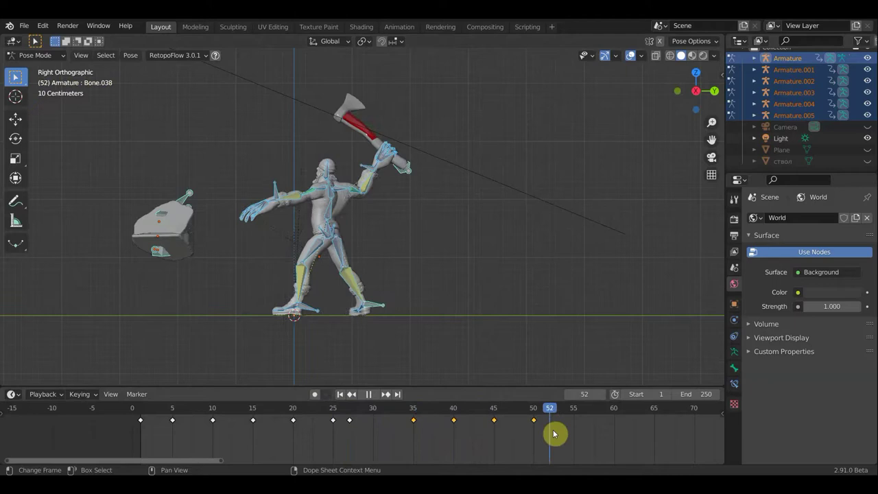
{"action": "left_click_drag", "start_coordinate": [575, 435], "coordinate": [575, 435]}
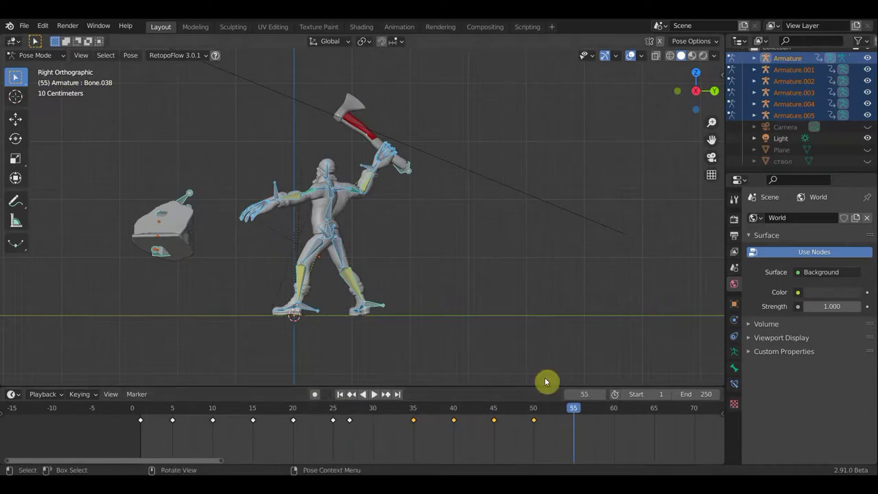
{"action": "left_click", "coordinate": [535, 411]}
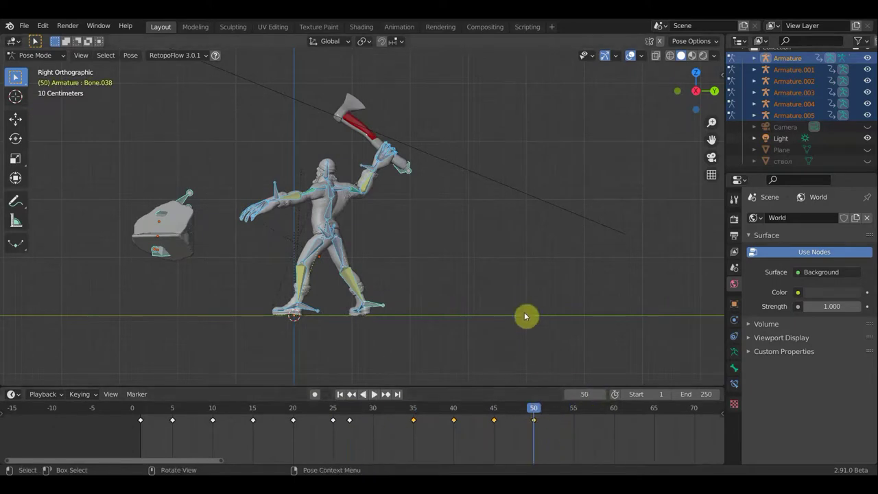
{"action": "mouse_move", "coordinate": [529, 304]}
{"action": "middle_mouse_down"}
{"action": "mouse_move", "coordinate": [392, 373]}
{"action": "mouse_move", "coordinate": [412, 294]}
{"action": "mouse_move", "coordinate": [417, 215]}
{"action": "mouse_move", "coordinate": [432, 187]}
{"action": "mouse_move", "coordinate": [416, 204]}
{"action": "mouse_move", "coordinate": [449, 242]}
{"action": "middle_mouse_up"}
Step: Return to frame 45 and twist the chest bone by 2.75°
{"action": "scroll", "coordinate": [430, 194], "scroll_direction": "up", "scroll_amount": 2}
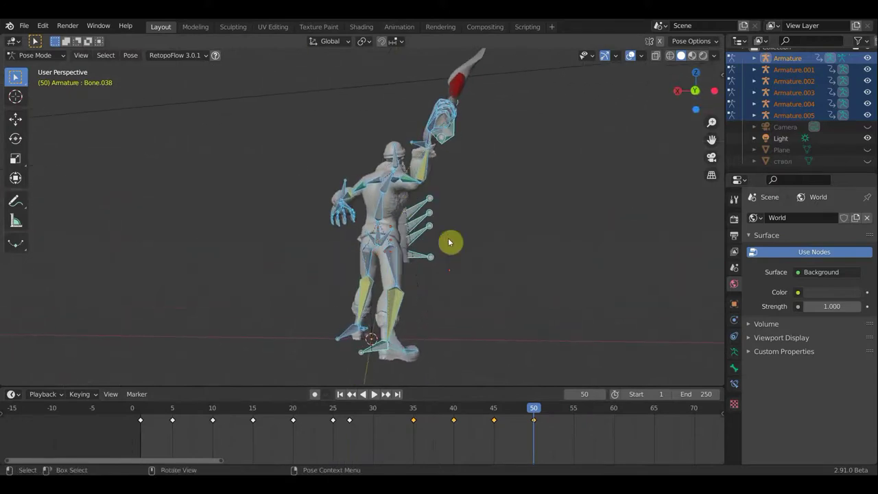
{"action": "left_click", "coordinate": [495, 410]}
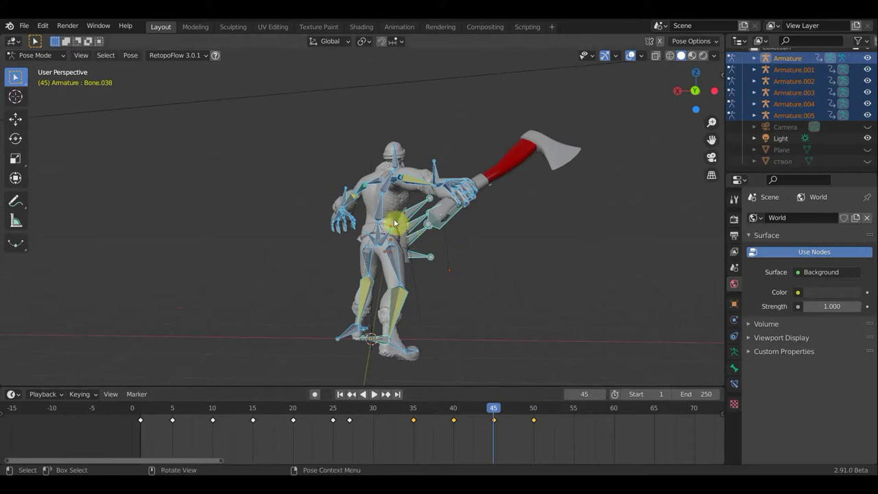
{"action": "left_click", "coordinate": [386, 183]}
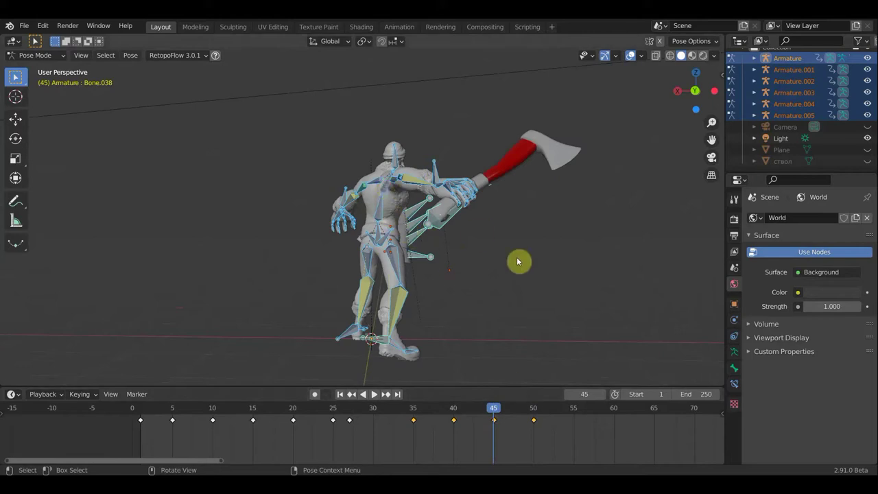
{"action": "key", "text": "r"}
{"action": "left_click", "coordinate": [575, 267]}
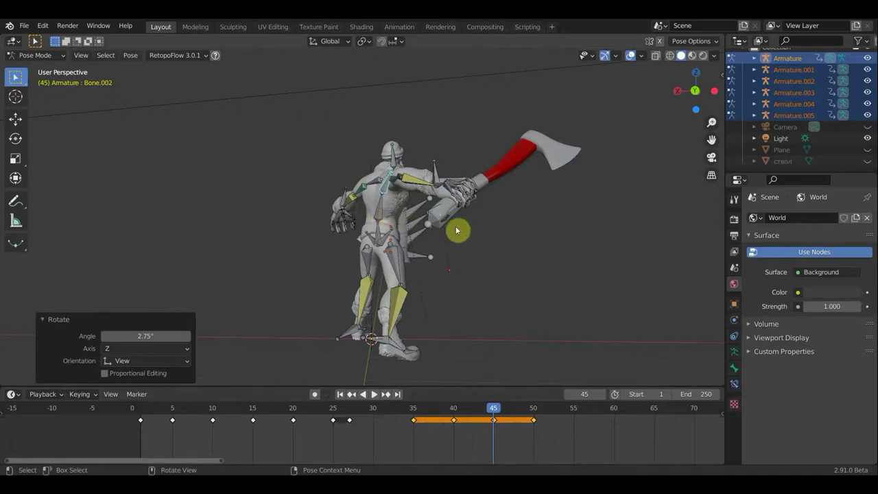
Step: Key location and rotation for every bone at frame 45, then move to frame 50
{"action": "left_click", "coordinate": [394, 214]}
{"action": "left_click", "coordinate": [378, 231]}
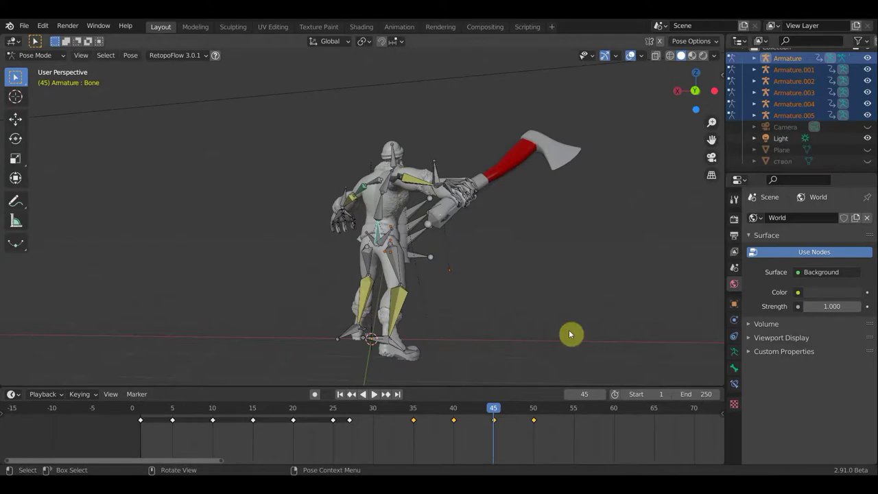
{"action": "key", "text": "a"}
{"action": "key", "text": "k"}
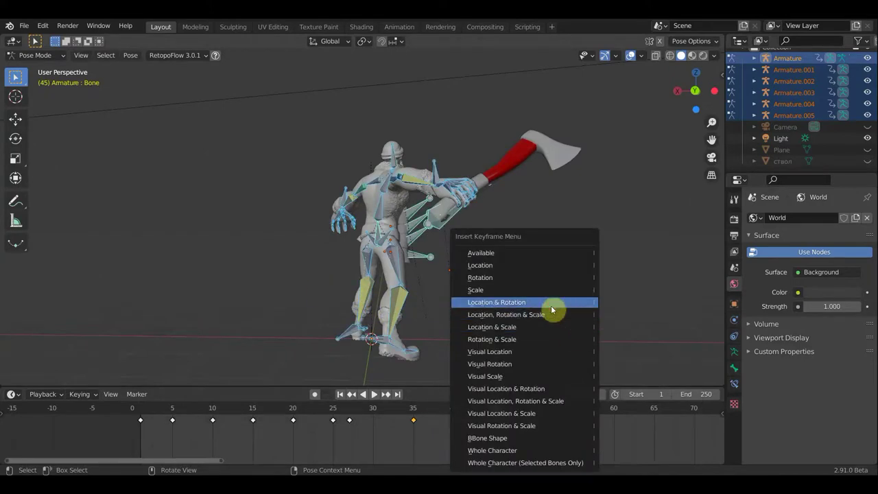
{"action": "left_click", "coordinate": [540, 304]}
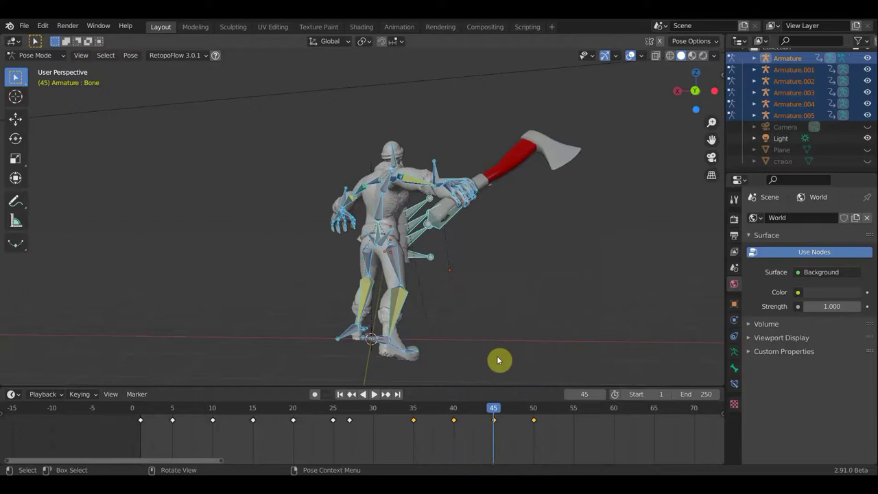
{"action": "left_click", "coordinate": [535, 411]}
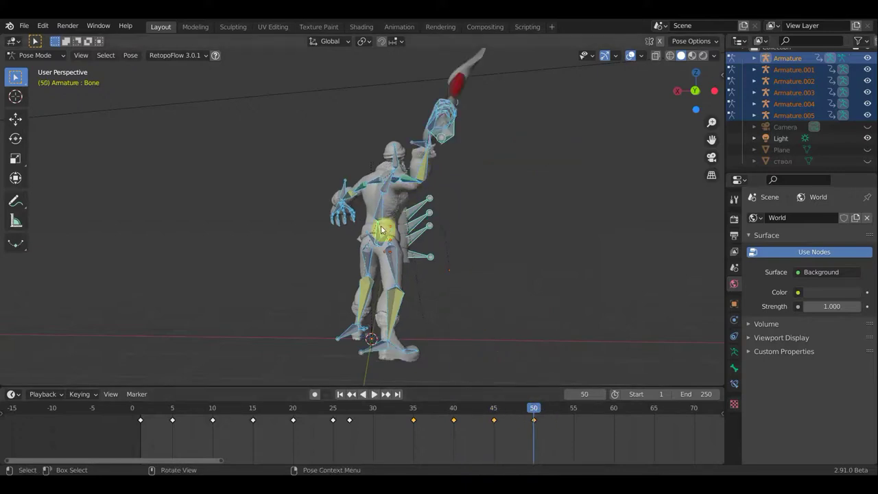
Step: Rotate the selected bones by 8.42° as seen from behind the character
{"action": "middle_click_drag", "start_coordinate": [381, 226], "coordinate": [393, 223]}
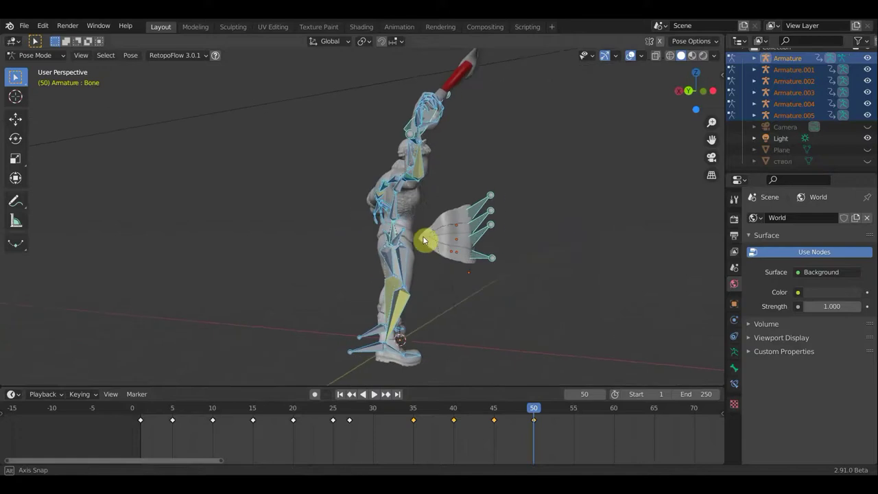
{"action": "key", "text": "alt+a"}
{"action": "mouse_move", "coordinate": [516, 255]}
{"action": "middle_mouse_down"}
{"action": "mouse_move", "coordinate": [553, 255]}
{"action": "mouse_move", "coordinate": [510, 259]}
{"action": "mouse_move", "coordinate": [529, 269]}
{"action": "middle_mouse_up"}
{"action": "key", "text": "r"}
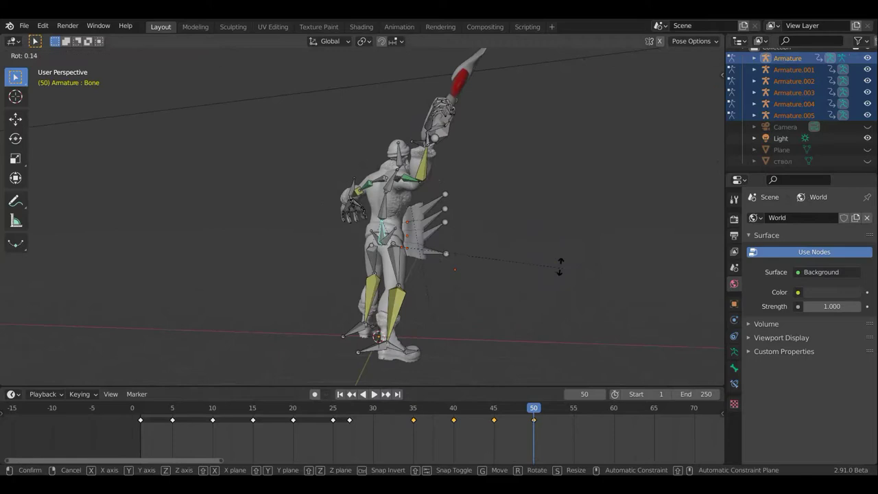
{"action": "left_click", "coordinate": [525, 247]}
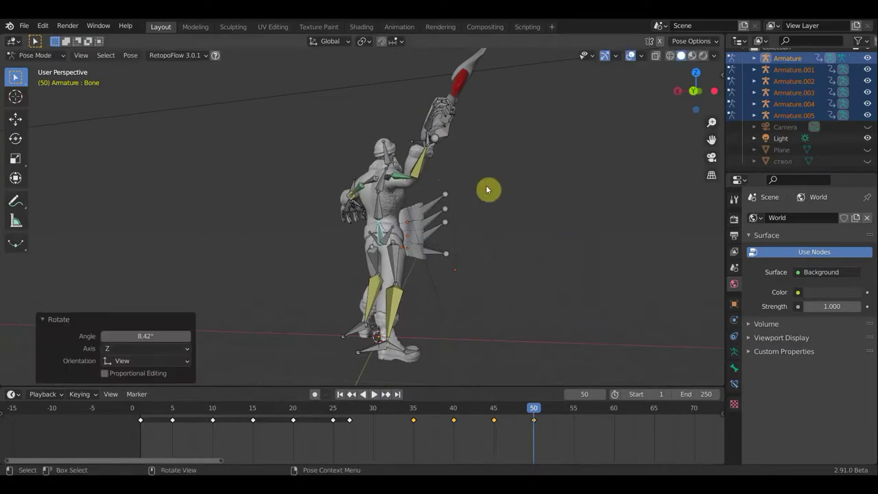
Step: Move the foot bone to a new spot
{"action": "middle_click_drag", "start_coordinate": [498, 257], "coordinate": [378, 348]}
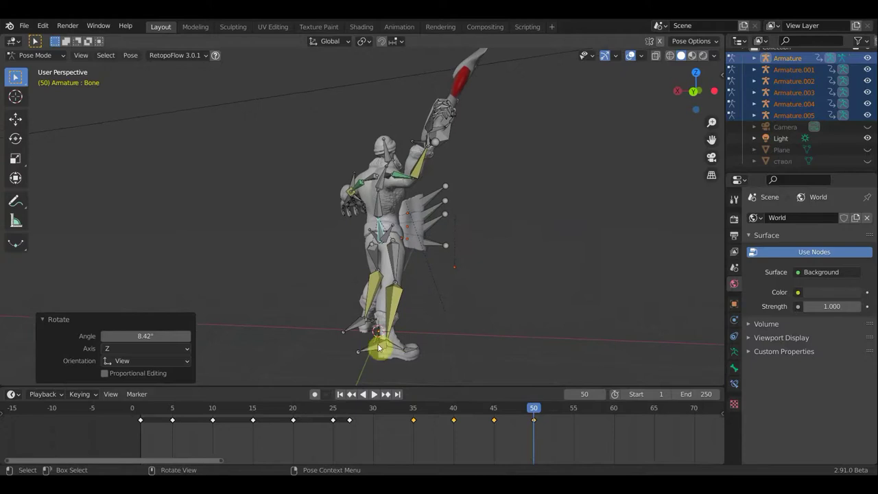
{"action": "left_click", "coordinate": [502, 363]}
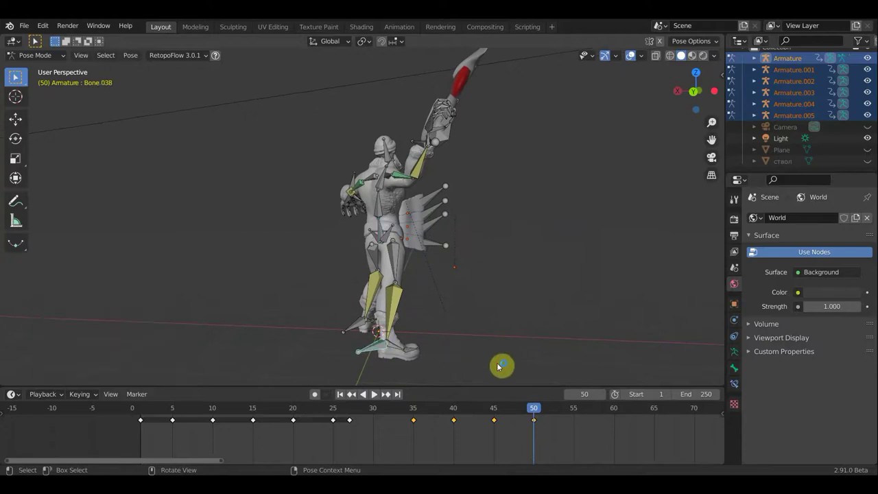
{"action": "key", "text": "g"}
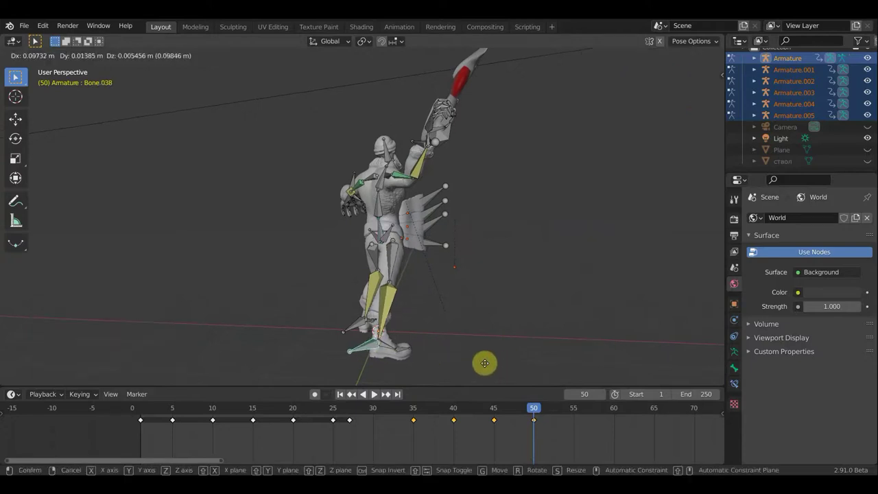
{"action": "left_click", "coordinate": [484, 363]}
{"action": "mouse_move", "coordinate": [502, 282]}
{"action": "middle_mouse_down"}
{"action": "mouse_move", "coordinate": [314, 277]}
{"action": "mouse_move", "coordinate": [371, 273]}
{"action": "mouse_move", "coordinate": [446, 226]}
{"action": "middle_mouse_up"}
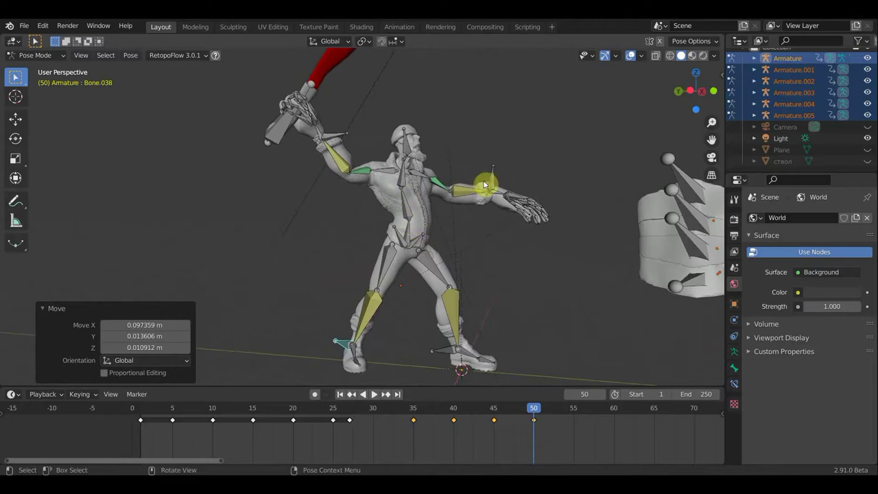
Step: Raise the free hand bone and turn it 30.5°
{"action": "left_click", "coordinate": [507, 200]}
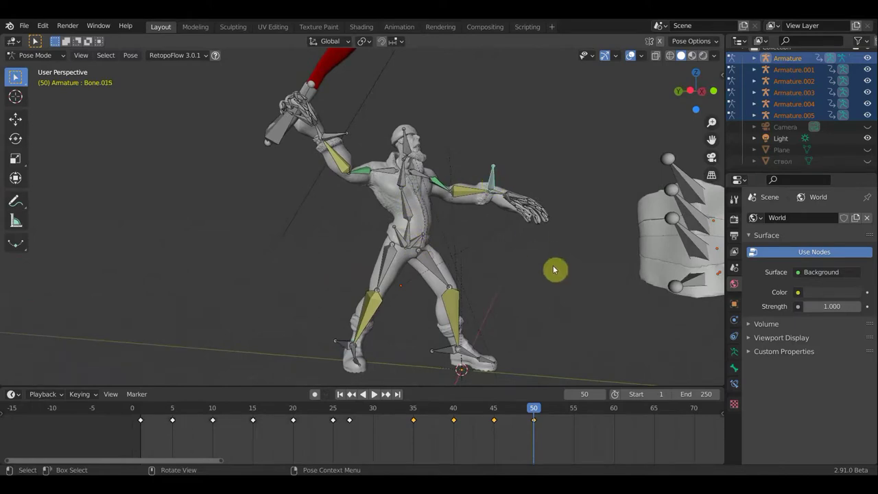
{"action": "key", "text": "g"}
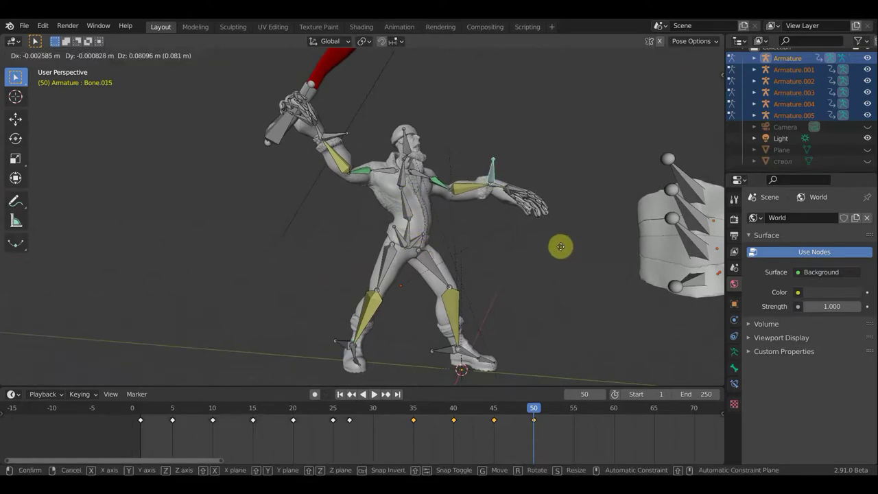
{"action": "left_click", "coordinate": [560, 257]}
{"action": "key", "text": "r"}
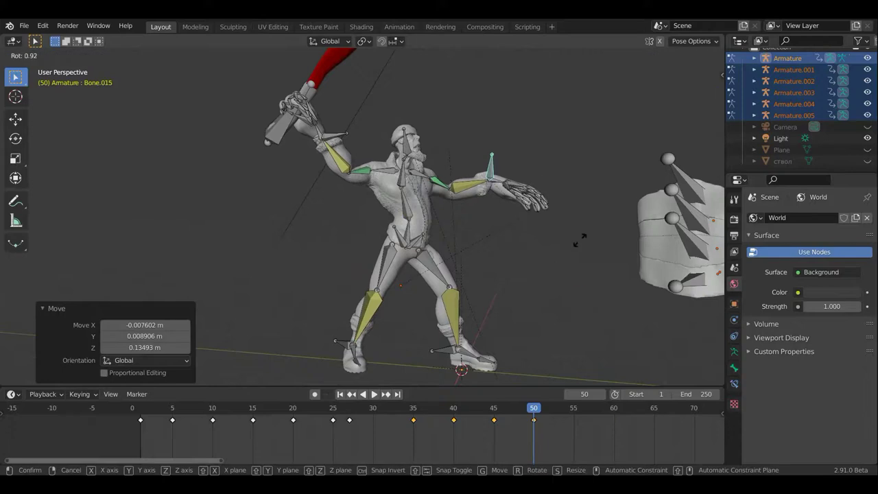
{"action": "left_click", "coordinate": [582, 206]}
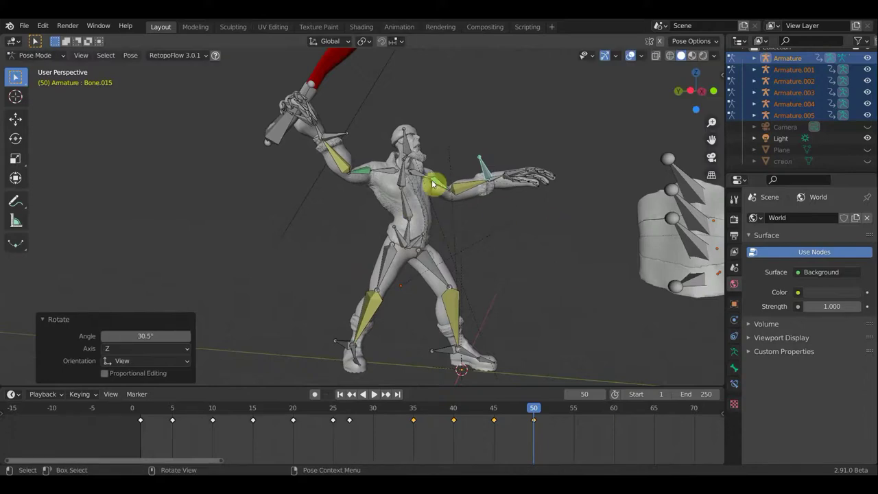
Step: Tilt the chest bone Bone.002 by 7.42° and turn the head bone Bone.004 by -22.7°
{"action": "left_click", "coordinate": [451, 204]}
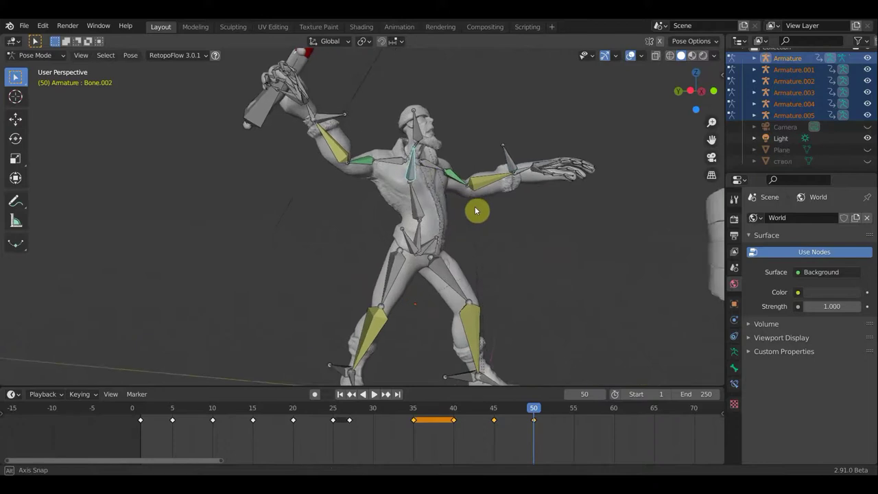
{"action": "middle_click_drag", "start_coordinate": [453, 205], "coordinate": [485, 212]}
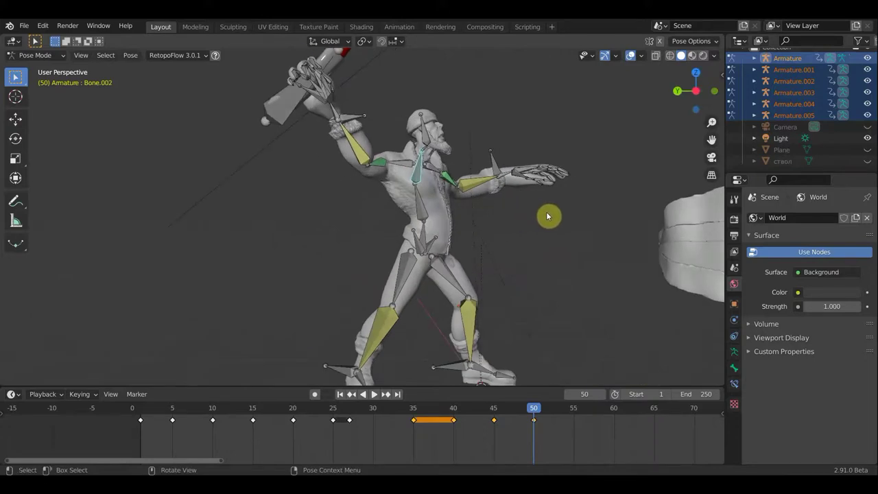
{"action": "key", "text": "r"}
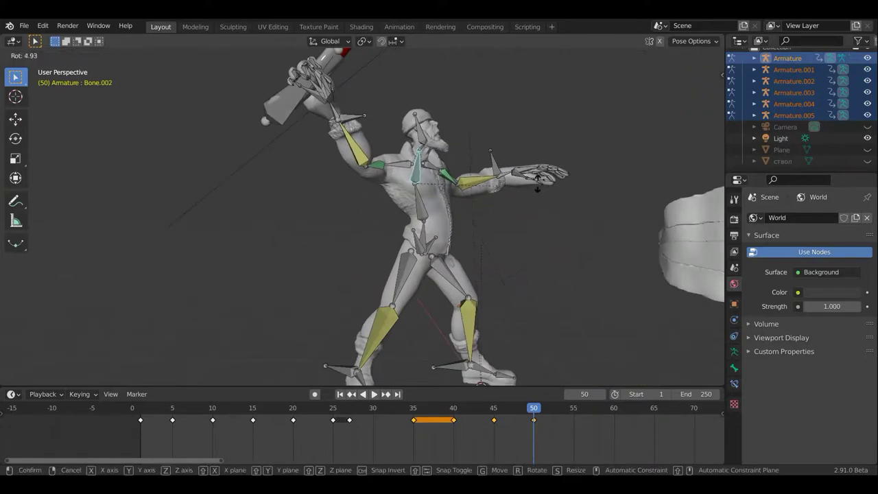
{"action": "left_click", "coordinate": [478, 167]}
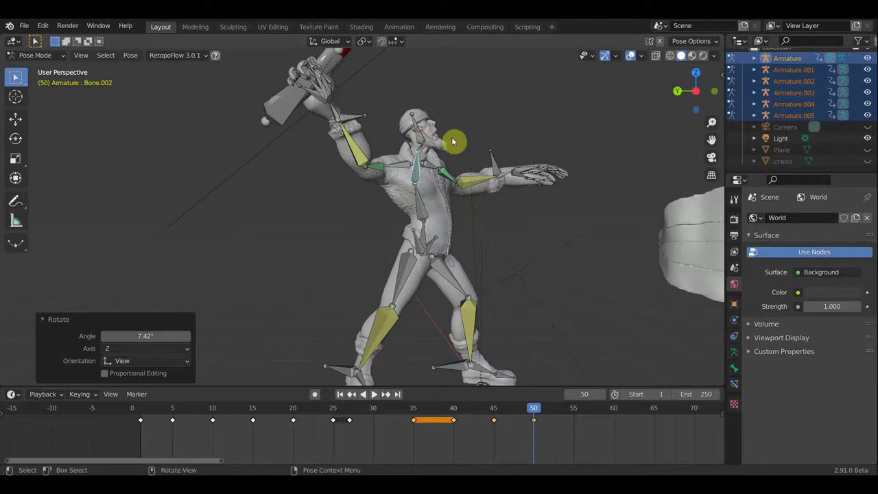
{"action": "left_click", "coordinate": [452, 142]}
{"action": "key", "text": "r"}
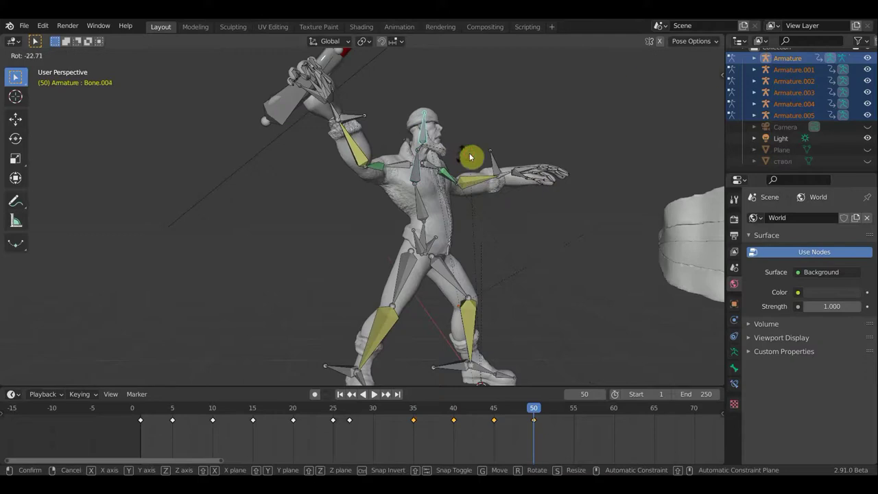
{"action": "left_click", "coordinate": [470, 157]}
Step: Key location and rotation for all bones at frame 50
{"action": "mouse_move", "coordinate": [506, 133]}
{"action": "middle_mouse_down"}
{"action": "mouse_move", "coordinate": [455, 157]}
{"action": "mouse_move", "coordinate": [406, 138]}
{"action": "middle_mouse_up"}
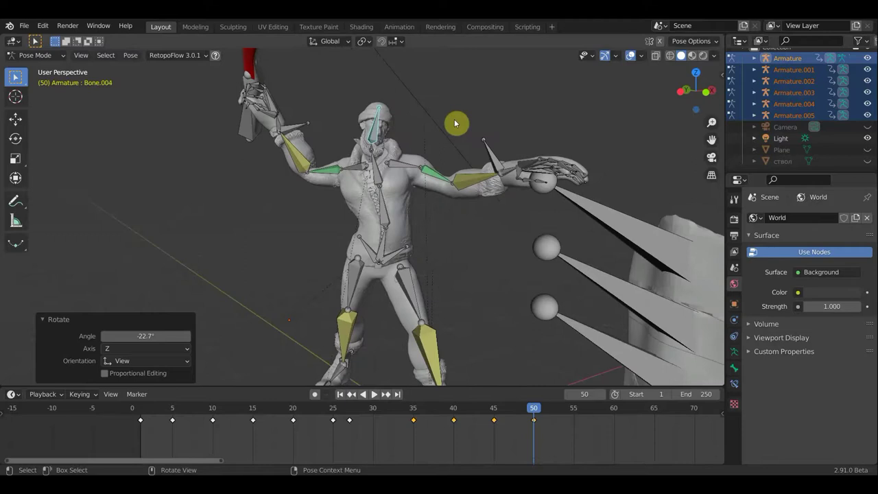
{"action": "key", "text": "a"}
{"action": "key", "text": "i"}
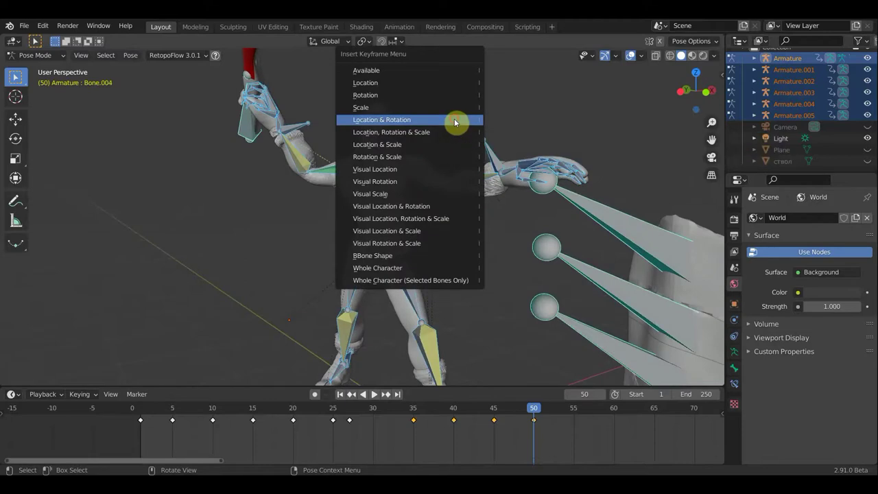
{"action": "left_click", "coordinate": [455, 123]}
{"action": "key", "text": "space"}
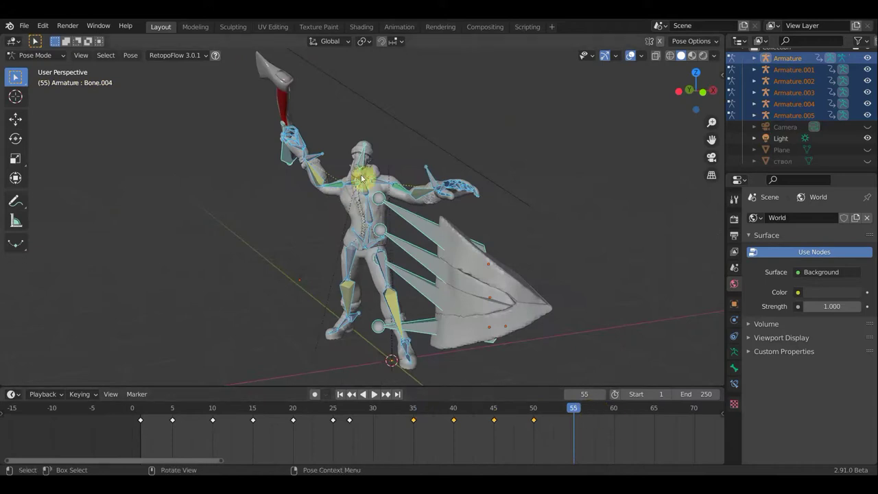
Step: Swing the raised axe arm bone up by 73.7°
{"action": "left_click", "coordinate": [315, 157]}
{"action": "left_click", "coordinate": [290, 165]}
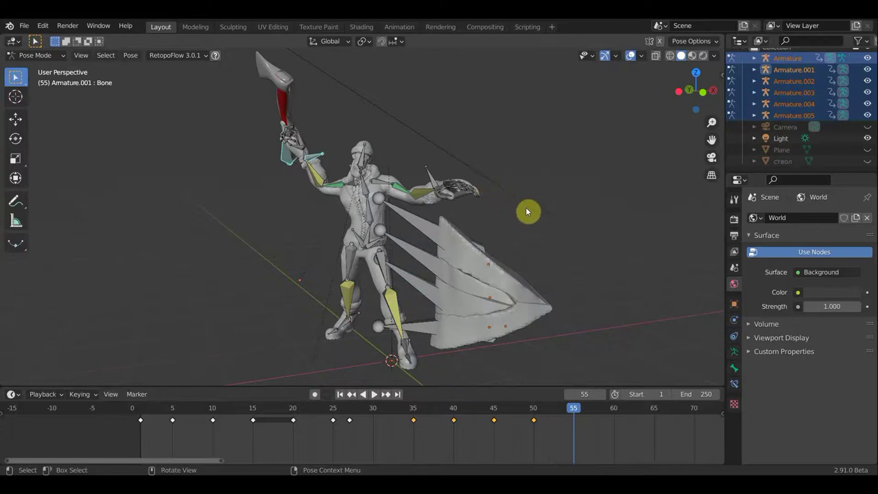
{"action": "scroll", "coordinate": [544, 221], "scroll_direction": "down", "scroll_amount": 1}
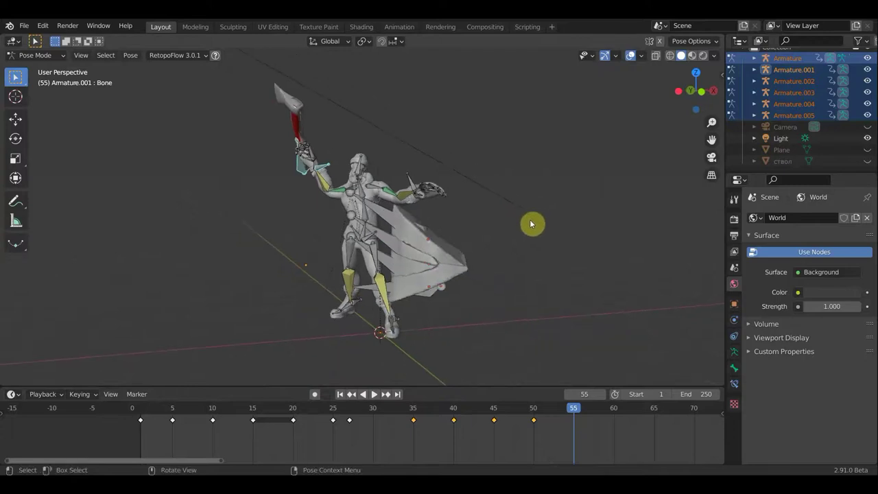
{"action": "middle_click_drag", "start_coordinate": [539, 228], "coordinate": [525, 247]}
{"action": "middle_click_drag", "start_coordinate": [493, 282], "coordinate": [571, 284]}
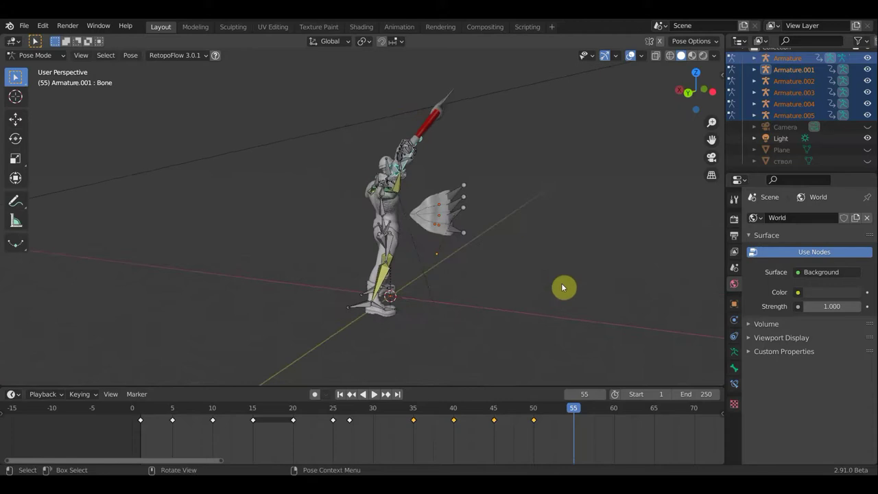
{"action": "key", "text": "r"}
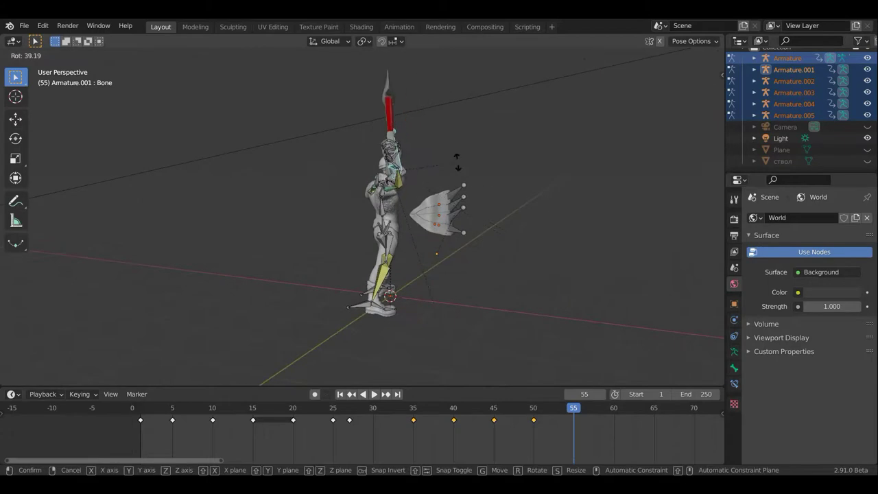
{"action": "left_click", "coordinate": [422, 153]}
Step: Rotate free hand Bone.015 by -8.84°, shift it slightly, and shift the torso root bone
{"action": "mouse_move", "coordinate": [454, 190]}
{"action": "middle_mouse_down"}
{"action": "mouse_move", "coordinate": [367, 204]}
{"action": "mouse_move", "coordinate": [296, 191]}
{"action": "middle_mouse_up"}
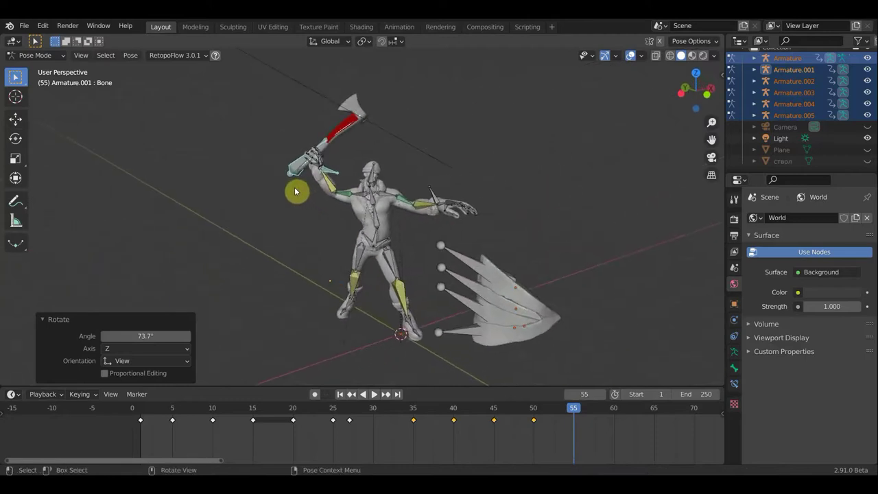
{"action": "scroll", "coordinate": [302, 191], "scroll_direction": "up", "scroll_amount": 2}
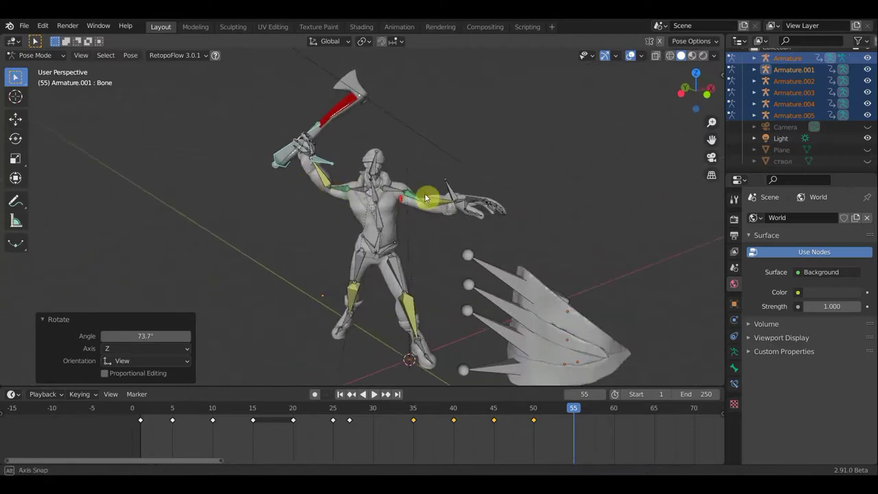
{"action": "middle_click_drag", "start_coordinate": [435, 195], "coordinate": [405, 231]}
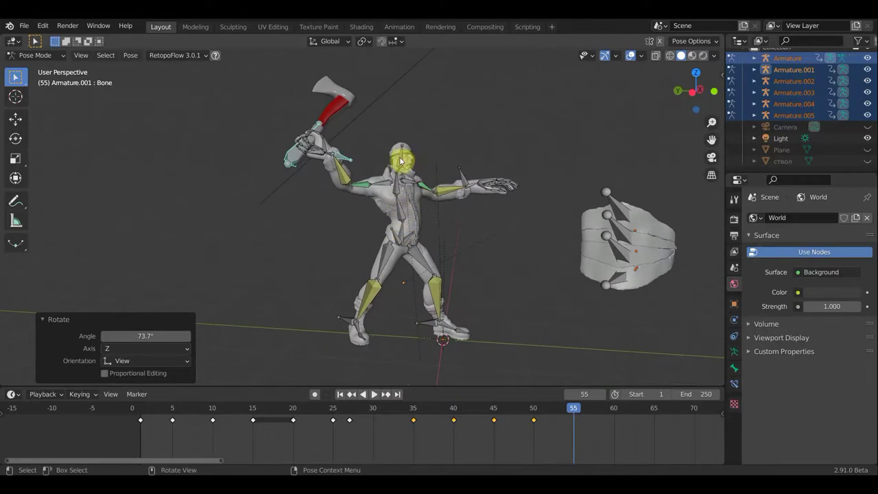
{"action": "left_click", "coordinate": [463, 180]}
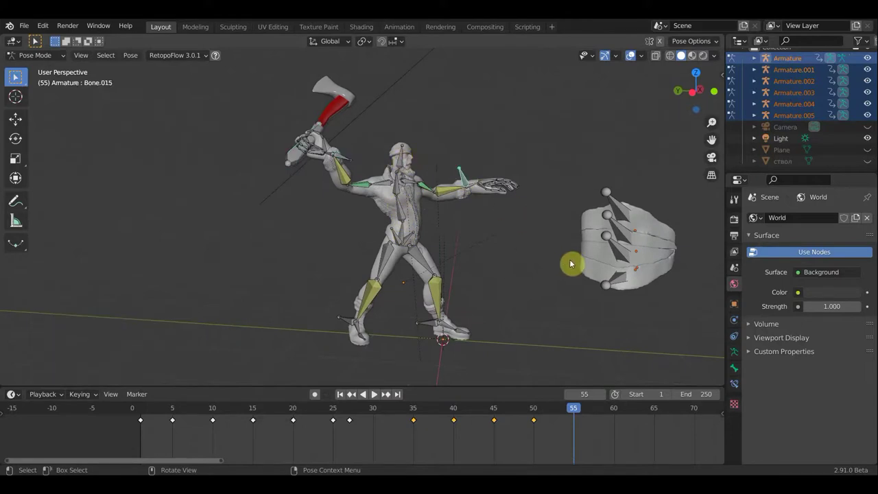
{"action": "key", "text": "r"}
{"action": "left_click", "coordinate": [557, 280]}
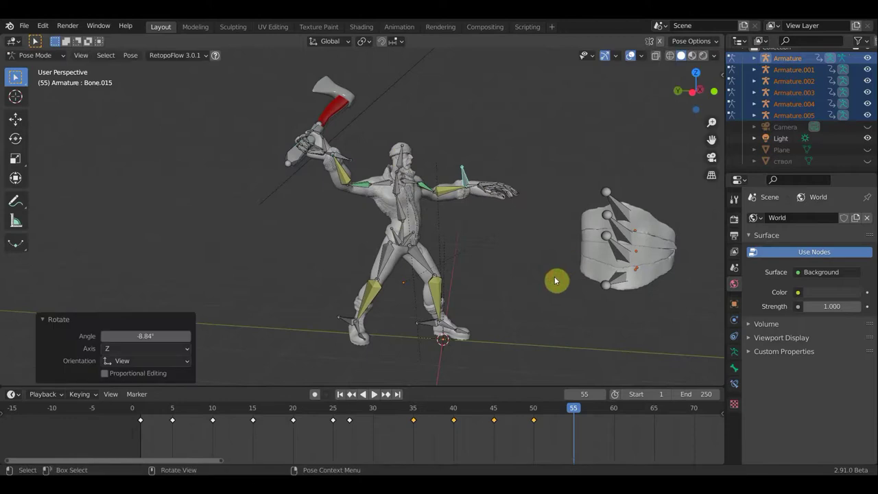
{"action": "key", "text": "g"}
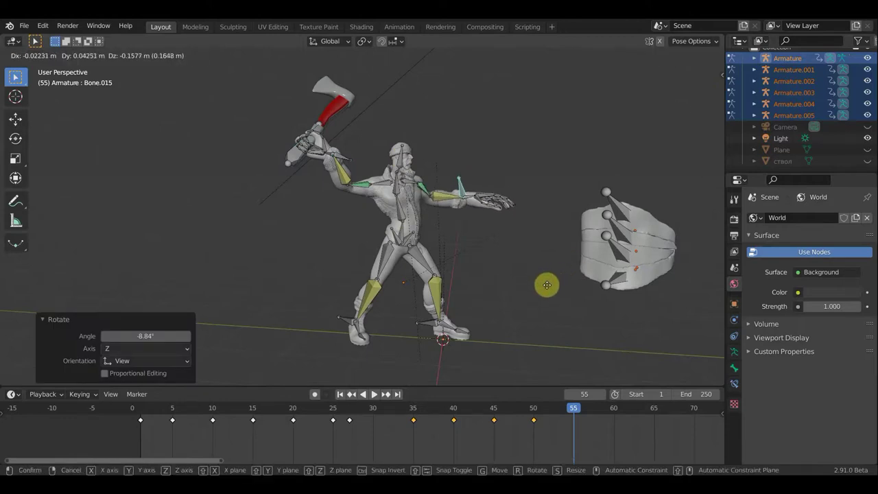
{"action": "left_click", "coordinate": [548, 289]}
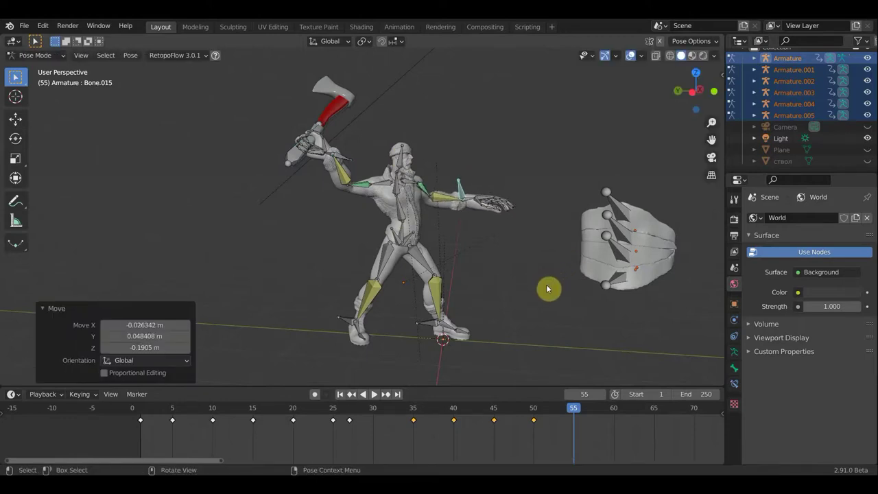
{"action": "left_click", "coordinate": [404, 232]}
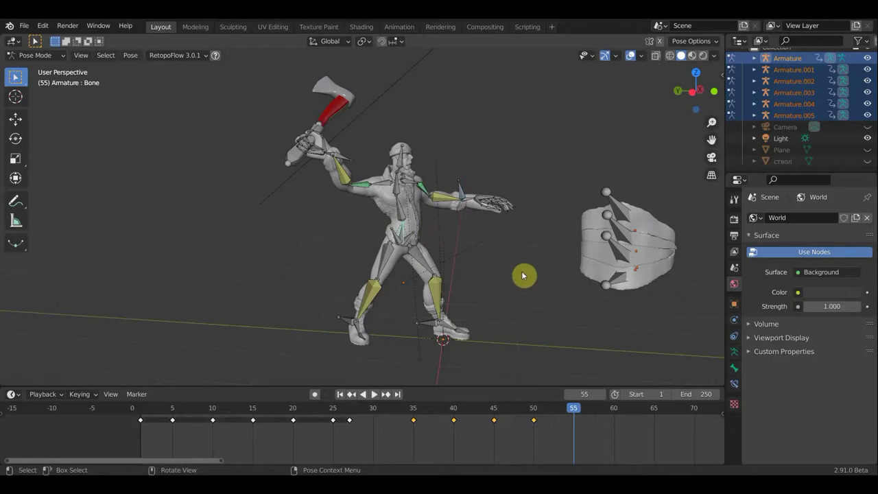
{"action": "key", "text": "g"}
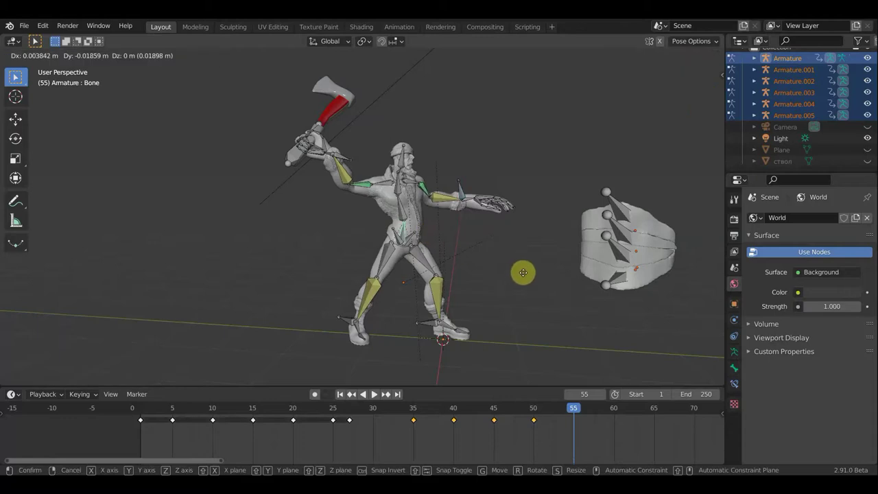
{"action": "left_click", "coordinate": [524, 277]}
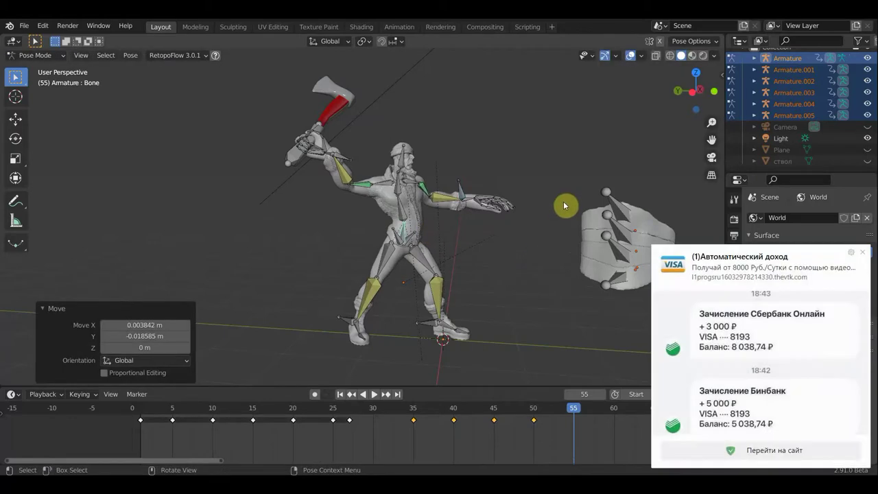
Step: Key location and rotation for all bones at frame 55
{"action": "left_click", "coordinate": [862, 251]}
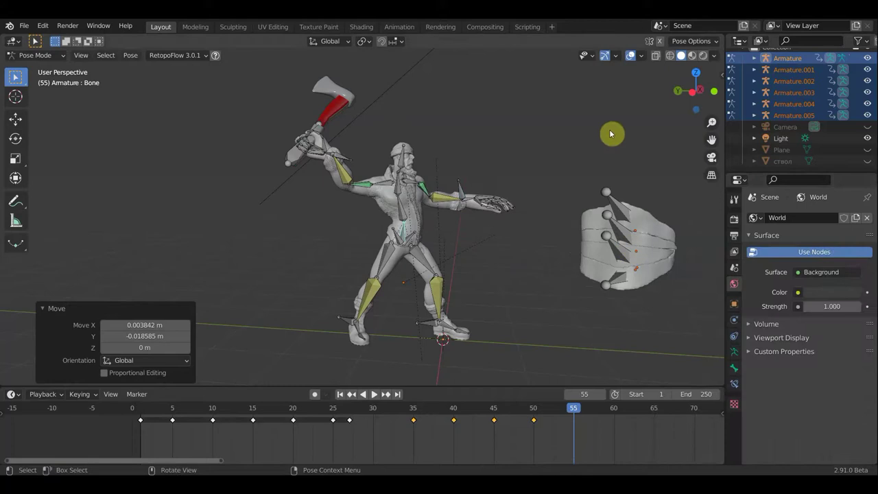
{"action": "key", "text": "a"}
{"action": "key", "text": "i"}
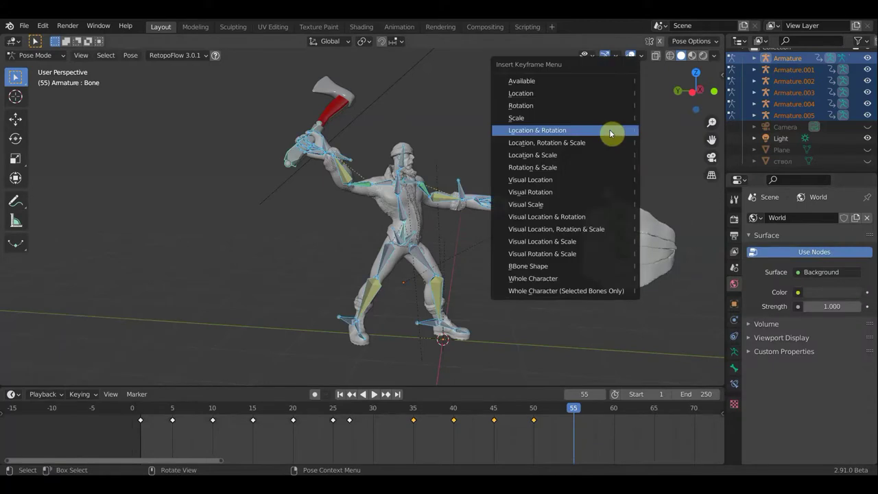
{"action": "left_click", "coordinate": [611, 133]}
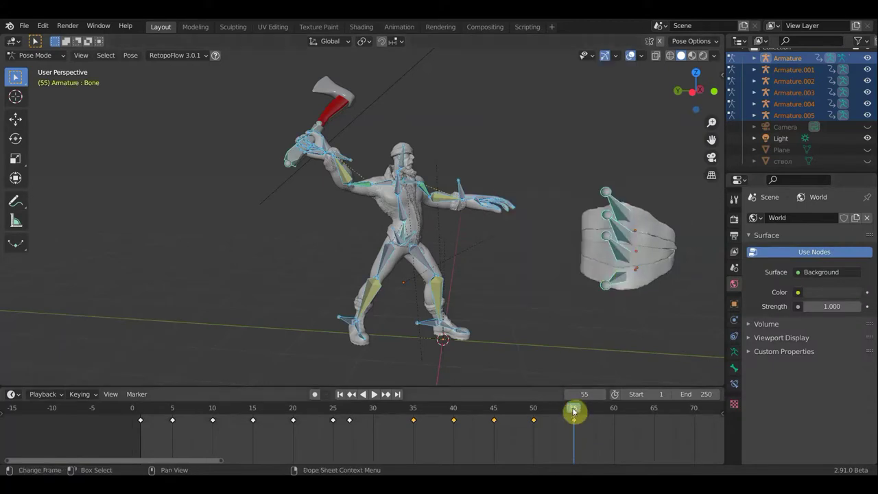
Step: Scrub the timeline through frames 48–55 to preview the swing, then orbit the view
{"action": "mouse_move", "coordinate": [551, 412]}
{"action": "left_mouse_down"}
{"action": "mouse_move", "coordinate": [567, 395]}
{"action": "mouse_move", "coordinate": [594, 399]}
{"action": "mouse_move", "coordinate": [562, 399]}
{"action": "left_mouse_up"}
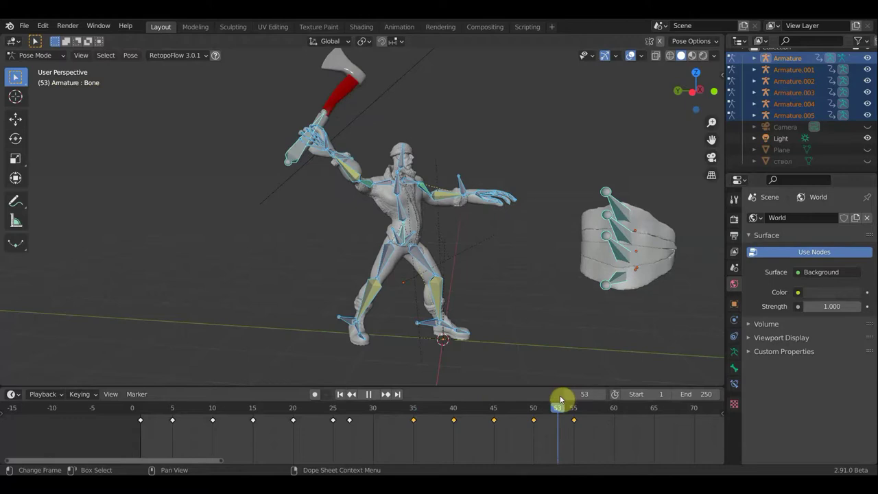
{"action": "mouse_move", "coordinate": [556, 400]}
{"action": "left_mouse_down"}
{"action": "mouse_move", "coordinate": [519, 402]}
{"action": "mouse_move", "coordinate": [614, 415]}
{"action": "left_mouse_up"}
{"action": "mouse_move", "coordinate": [472, 295]}
{"action": "middle_mouse_down"}
{"action": "mouse_move", "coordinate": [459, 319]}
{"action": "mouse_move", "coordinate": [486, 325]}
{"action": "mouse_move", "coordinate": [434, 300]}
{"action": "middle_mouse_up"}
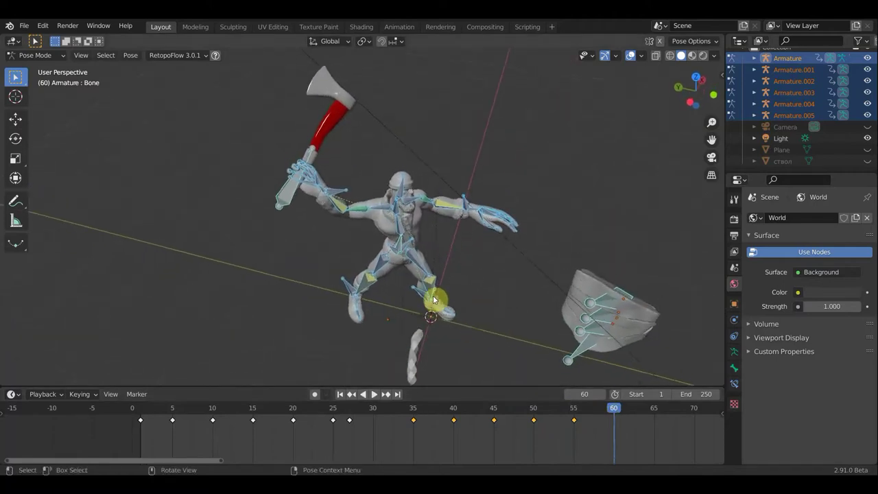
Step: At frame 60, rotate the raised axe arm bone and reposition it twice
{"action": "left_click", "coordinate": [328, 208]}
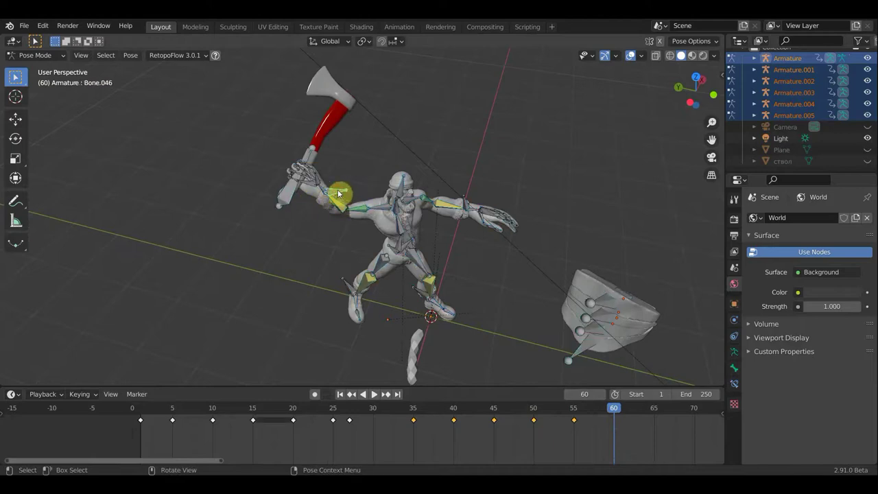
{"action": "mouse_move", "coordinate": [366, 222]}
{"action": "middle_mouse_down"}
{"action": "mouse_move", "coordinate": [393, 239]}
{"action": "mouse_move", "coordinate": [399, 206]}
{"action": "middle_mouse_up"}
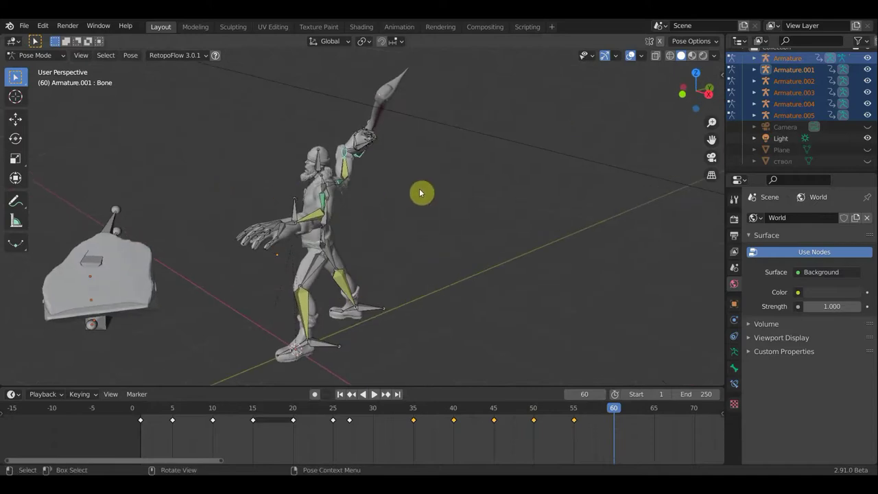
{"action": "key", "text": "r"}
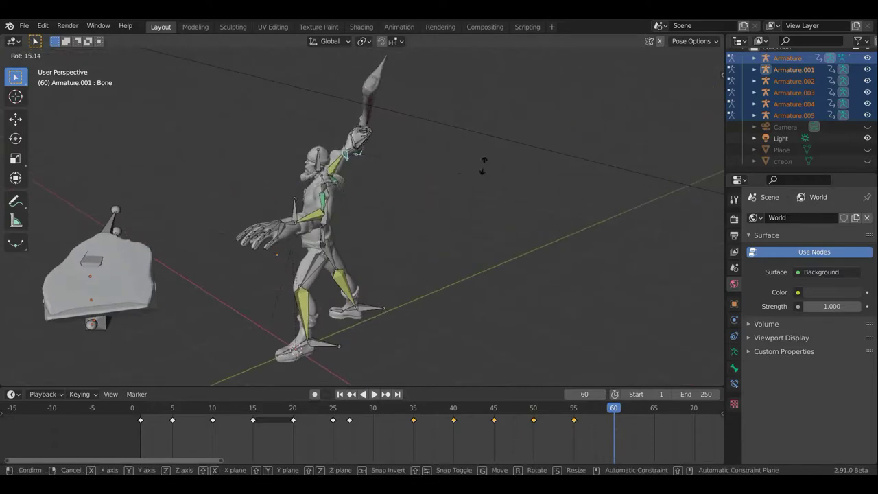
{"action": "left_click", "coordinate": [394, 118]}
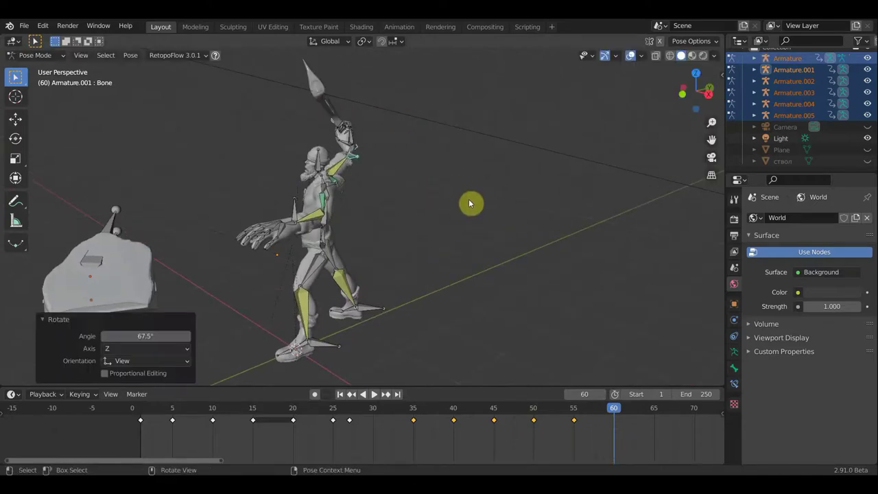
{"action": "key", "text": "g"}
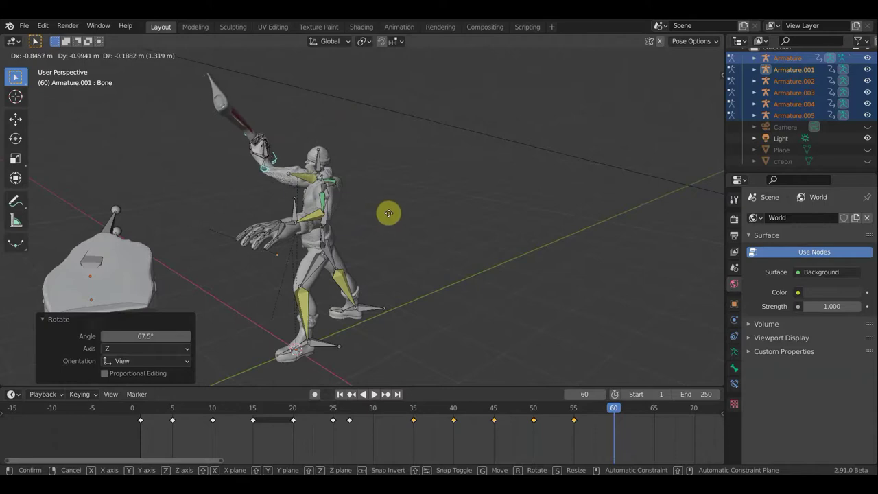
{"action": "left_click", "coordinate": [542, 252]}
{"action": "mouse_move", "coordinate": [595, 251]}
{"action": "middle_mouse_down"}
{"action": "mouse_move", "coordinate": [475, 261]}
{"action": "mouse_move", "coordinate": [391, 254]}
{"action": "middle_mouse_up"}
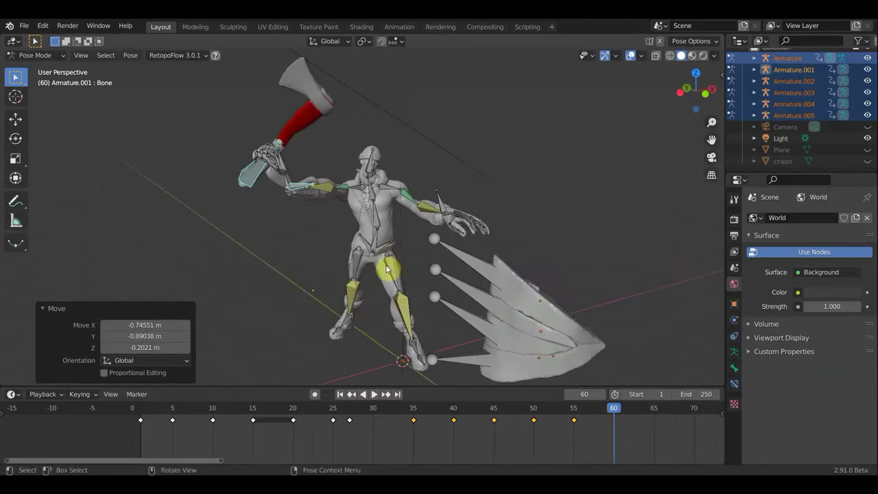
{"action": "key", "text": "g"}
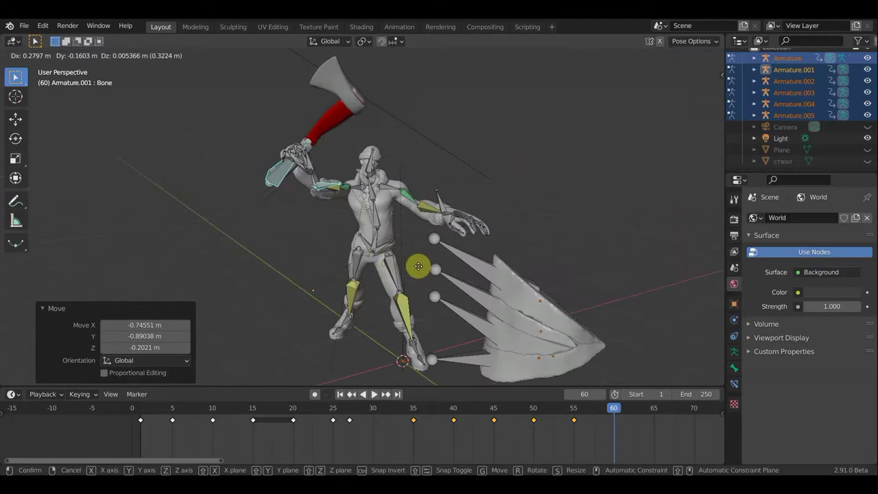
{"action": "left_click", "coordinate": [419, 269]}
{"action": "mouse_move", "coordinate": [418, 265]}
{"action": "middle_mouse_down"}
{"action": "mouse_move", "coordinate": [441, 288]}
{"action": "mouse_move", "coordinate": [429, 332]}
{"action": "mouse_move", "coordinate": [303, 249]}
{"action": "mouse_move", "coordinate": [382, 208]}
{"action": "middle_mouse_up"}
Step: Refine the arm bone with three successive rotations, ending at -21.5° about Z
{"action": "key", "text": "r"}
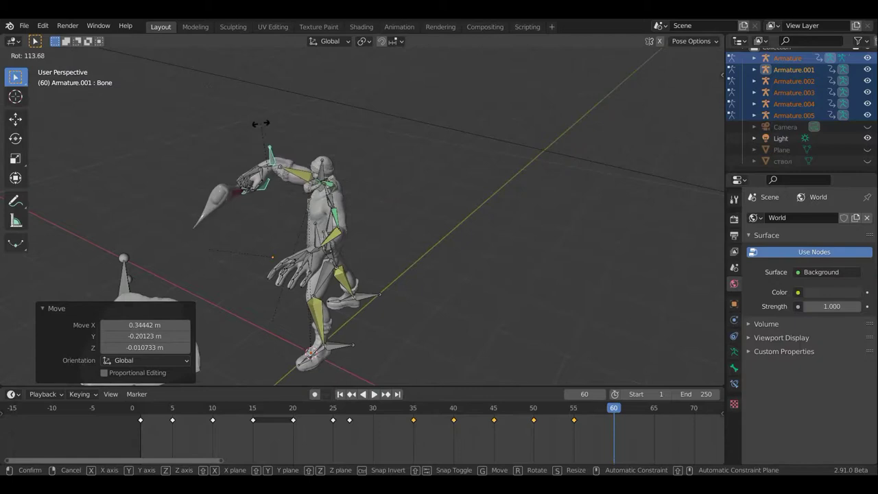
{"action": "left_click", "coordinate": [347, 221]}
{"action": "middle_click_drag", "start_coordinate": [350, 220], "coordinate": [413, 205]}
{"action": "key", "text": "r"}
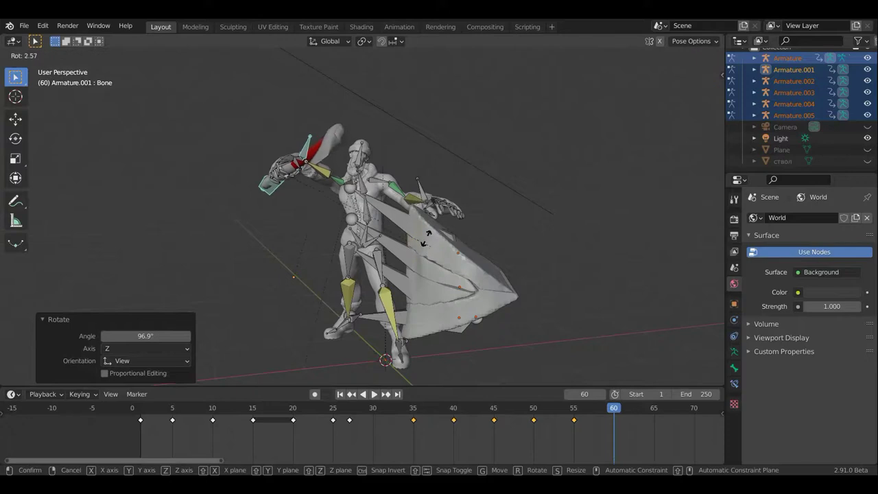
{"action": "left_click", "coordinate": [323, 201]}
{"action": "middle_click_drag", "start_coordinate": [323, 206], "coordinate": [345, 279]}
{"action": "key", "text": "r"}
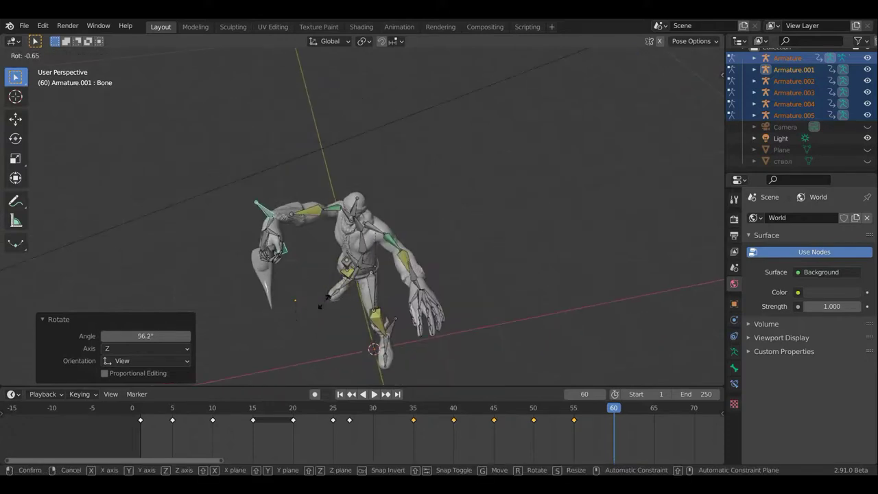
{"action": "left_click", "coordinate": [343, 263]}
{"action": "mouse_move", "coordinate": [361, 256]}
{"action": "middle_mouse_down"}
{"action": "mouse_move", "coordinate": [400, 267]}
{"action": "mouse_move", "coordinate": [380, 267]}
{"action": "middle_mouse_up"}
Step: Select a main armature bone and switch to top view
{"action": "scroll", "coordinate": [242, 258], "scroll_direction": "up", "scroll_amount": 2}
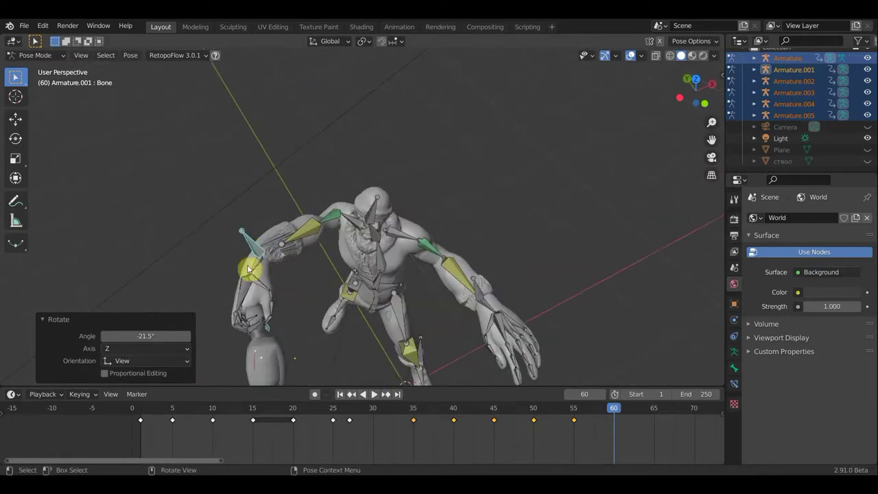
{"action": "left_click", "coordinate": [423, 280]}
{"action": "middle_click_drag", "start_coordinate": [524, 225], "coordinate": [506, 270]}
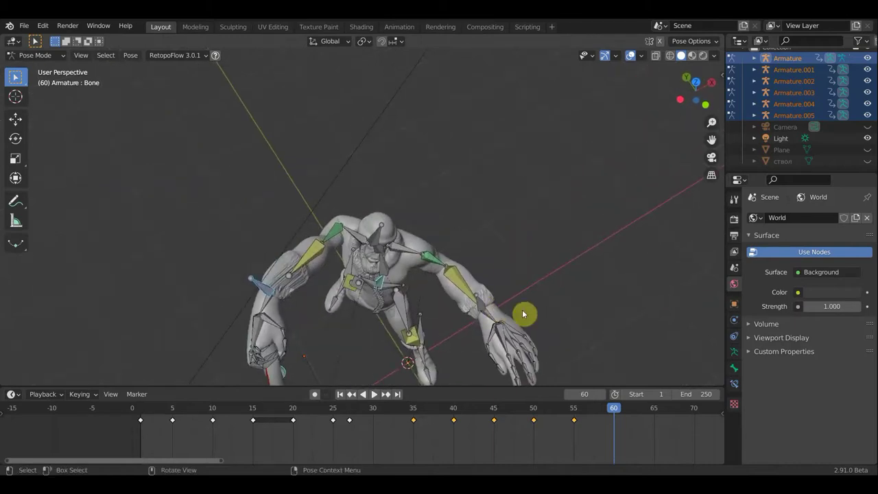
{"action": "key", "text": "KP_7"}
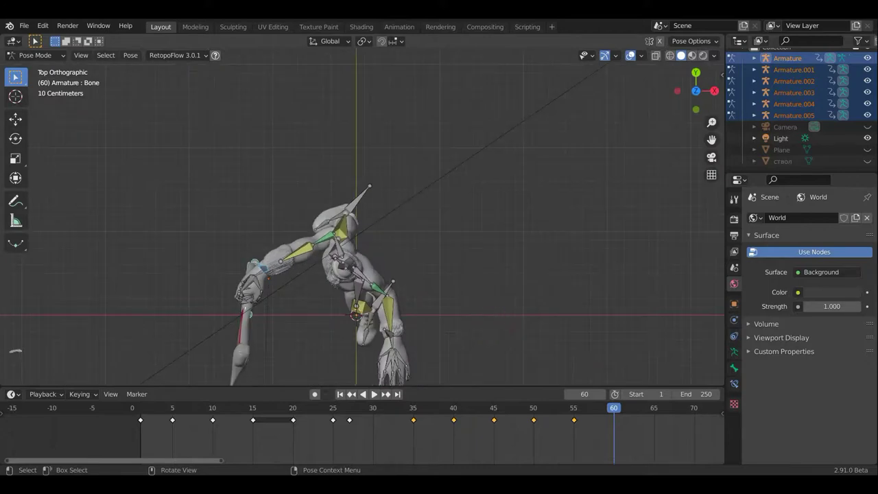
Step: From top view, rotate the body bones (including a 16.3° turn) and shift them twice
{"action": "key", "text": "r"}
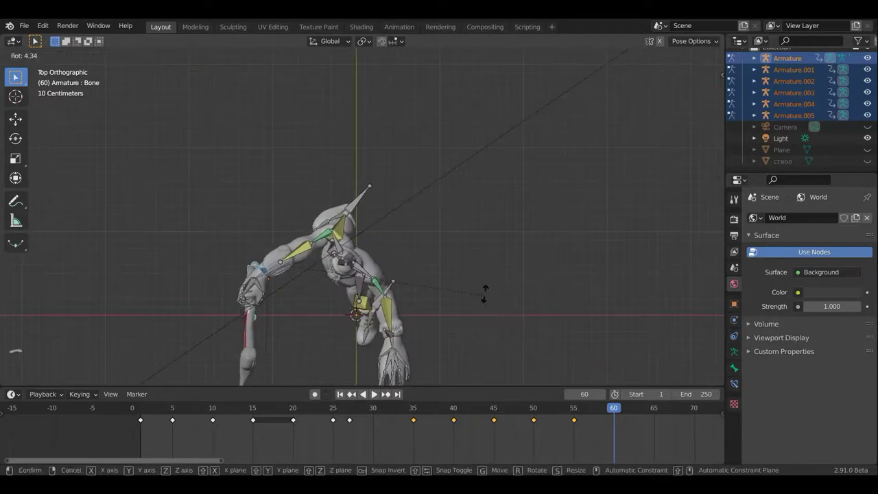
{"action": "left_click", "coordinate": [462, 276]}
{"action": "key", "text": "g"}
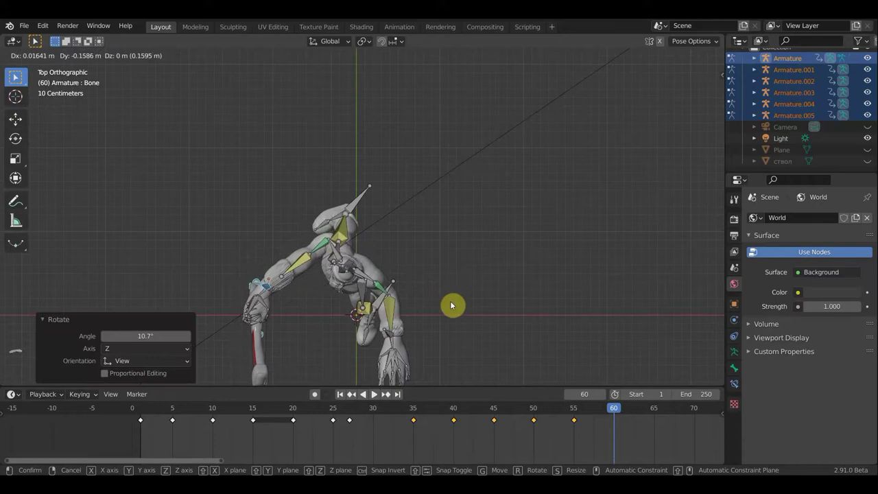
{"action": "left_click", "coordinate": [482, 313]}
{"action": "key", "text": "r"}
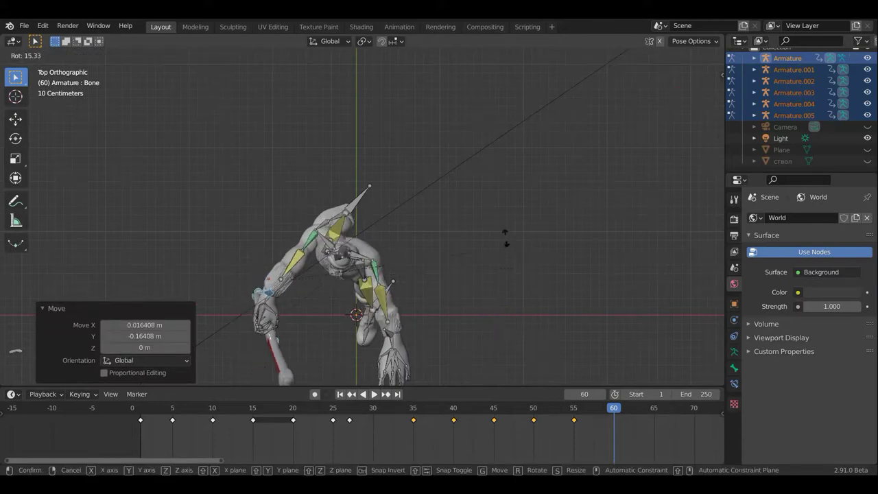
{"action": "left_click", "coordinate": [507, 251]}
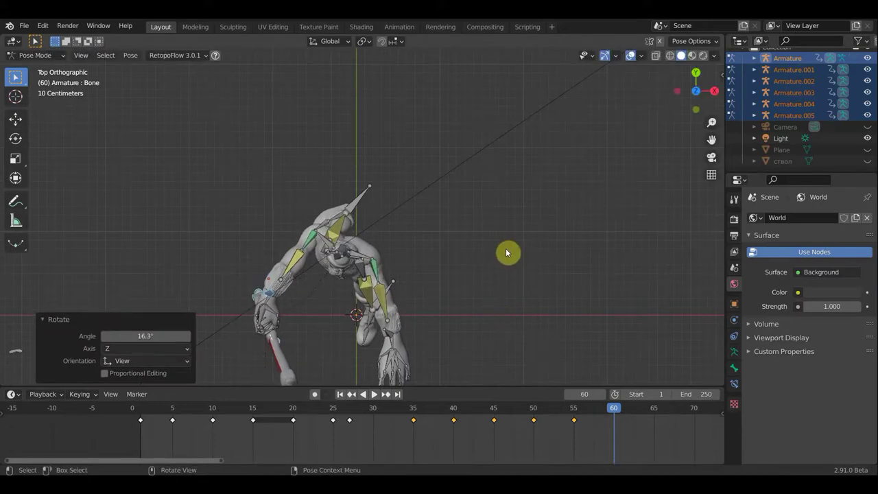
{"action": "key", "text": "g"}
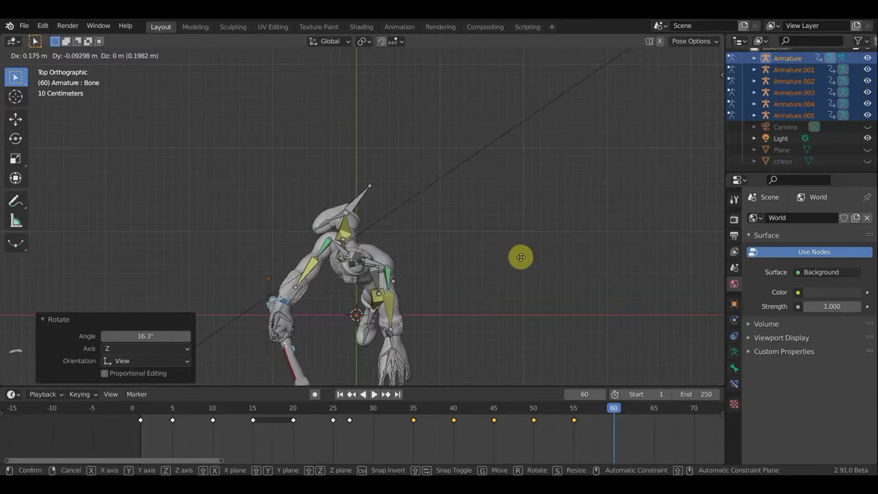
{"action": "left_click", "coordinate": [520, 256]}
Step: Back in perspective, rotate the bones -9.36° and shift them
{"action": "mouse_move", "coordinate": [426, 264]}
{"action": "middle_mouse_down"}
{"action": "mouse_move", "coordinate": [416, 178]}
{"action": "mouse_move", "coordinate": [535, 329]}
{"action": "middle_mouse_up"}
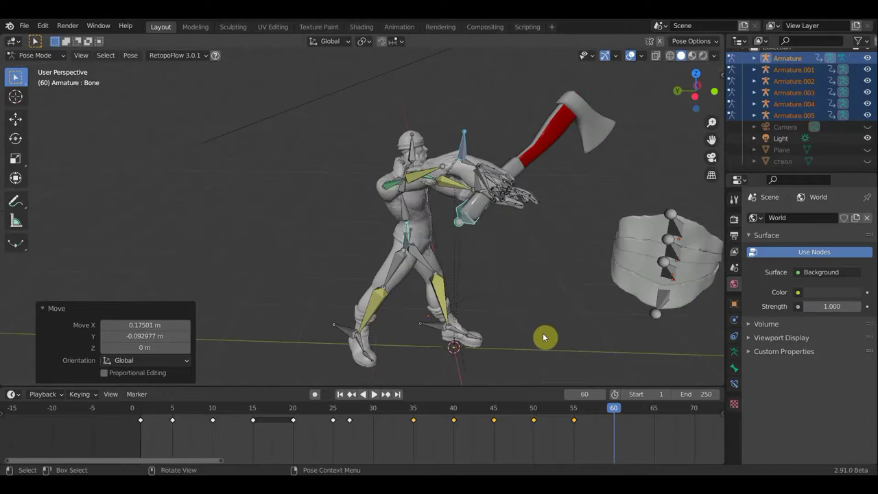
{"action": "key", "text": "r"}
{"action": "left_click", "coordinate": [523, 347]}
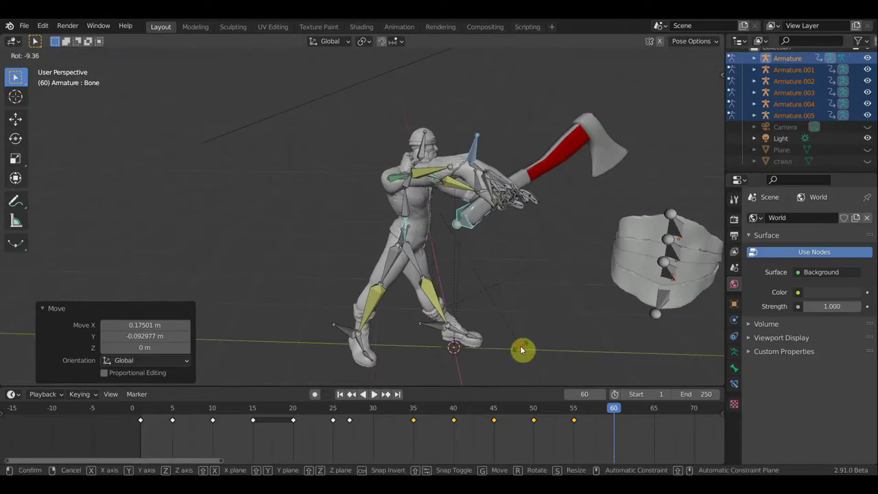
{"action": "key", "text": "g"}
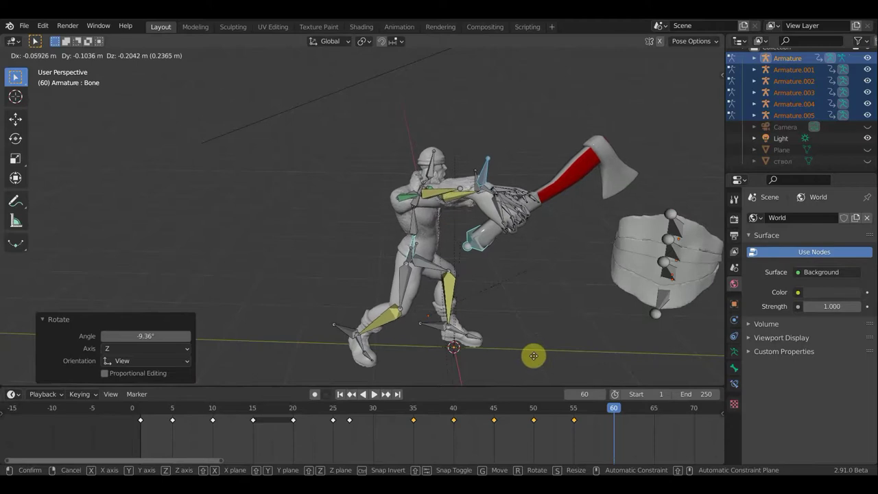
{"action": "left_click", "coordinate": [530, 357]}
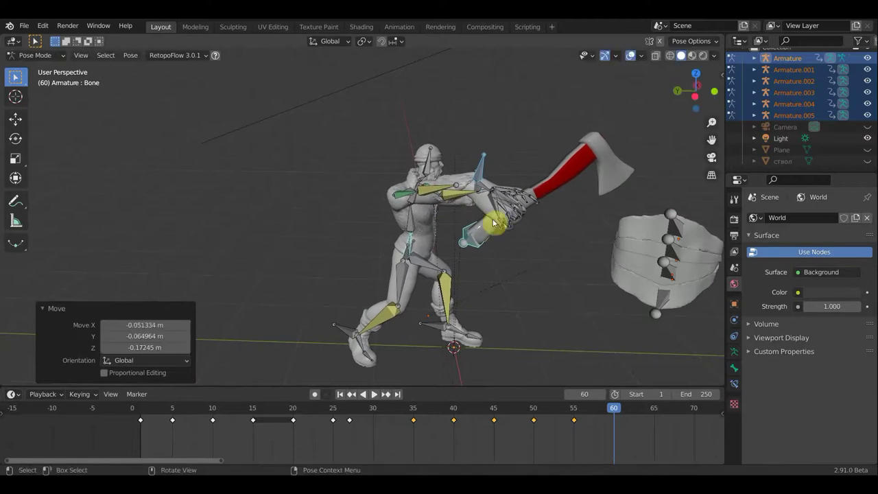
Step: Try a 17.9° rotation on Bone.015 and the forearm, then undo it
{"action": "left_click", "coordinate": [474, 234]}
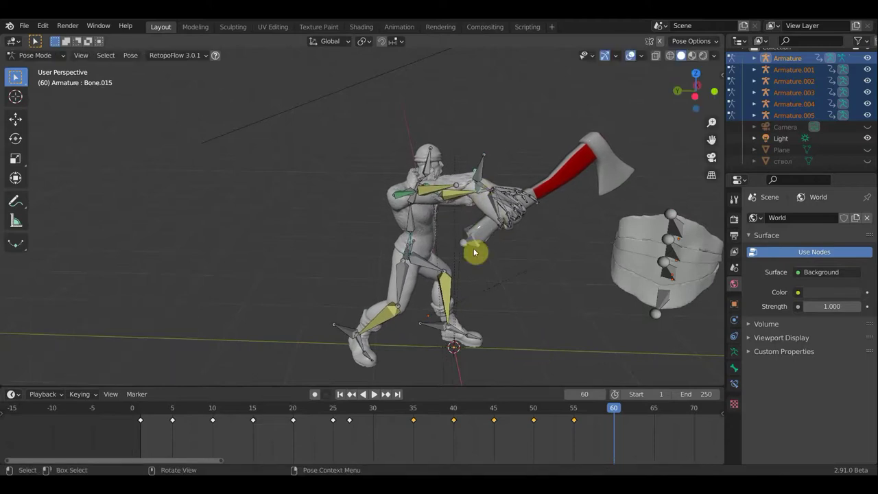
{"action": "left_click", "coordinate": [474, 242]}
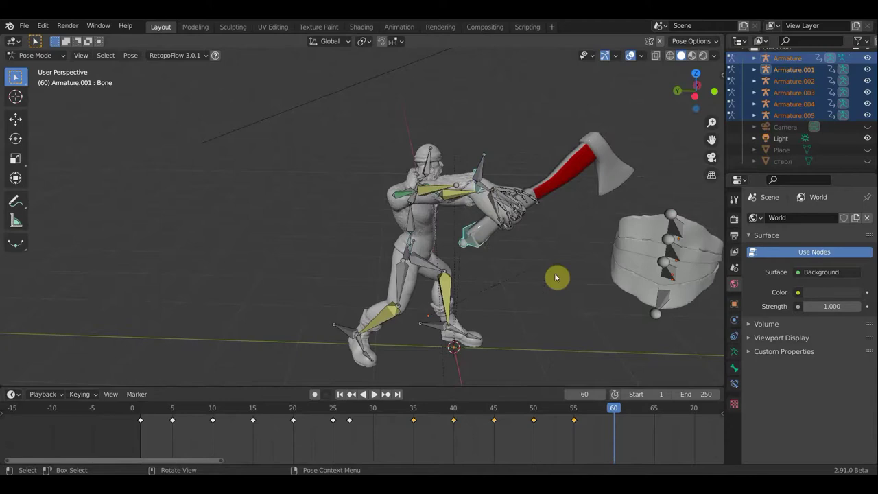
{"action": "key", "text": "r"}
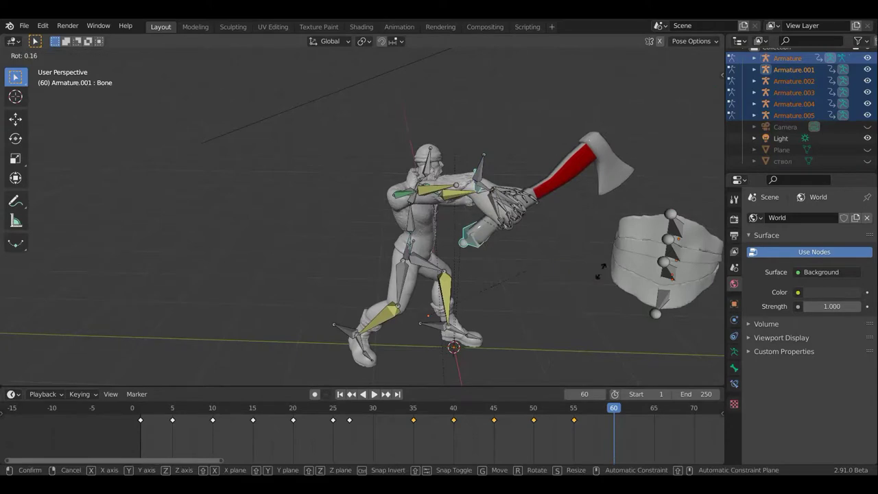
{"action": "left_click", "coordinate": [602, 243]}
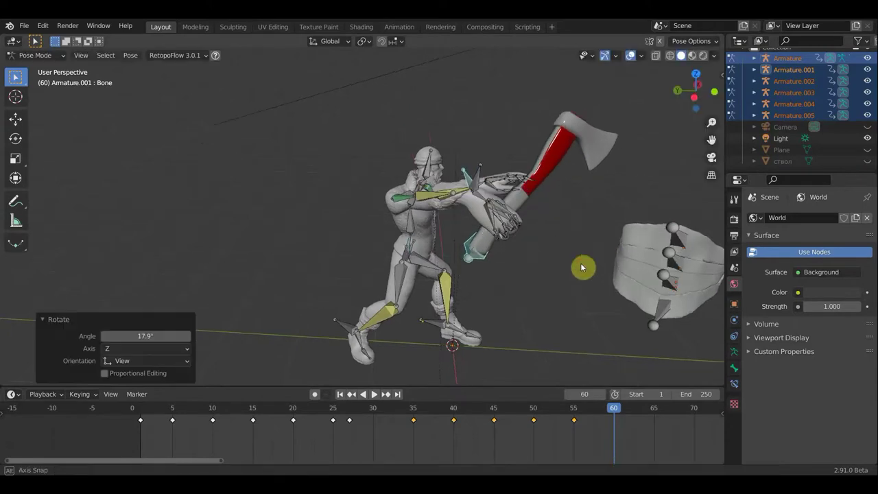
{"action": "middle_click_drag", "start_coordinate": [580, 262], "coordinate": [580, 263]}
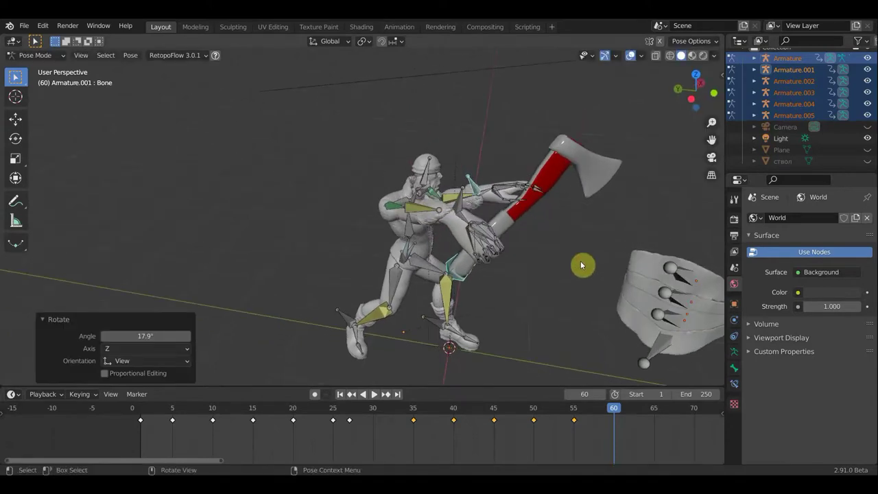
{"action": "key", "text": "ctrl+z"}
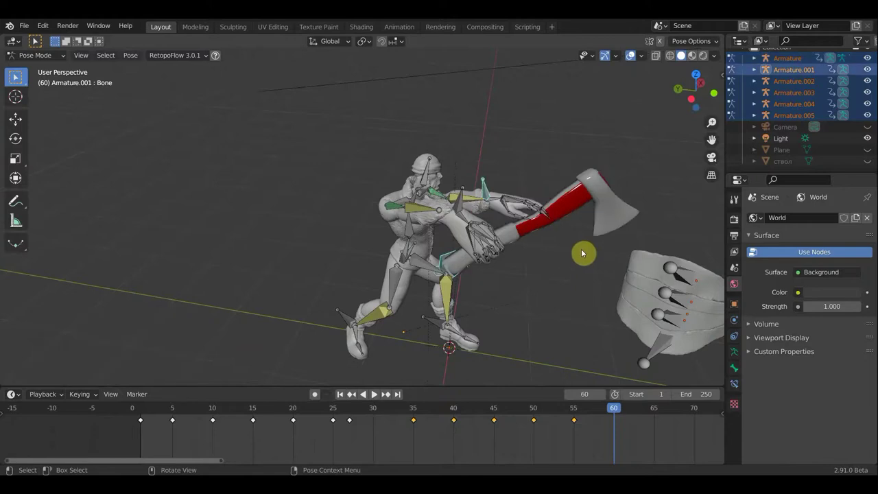
{"action": "left_click", "coordinate": [461, 248]}
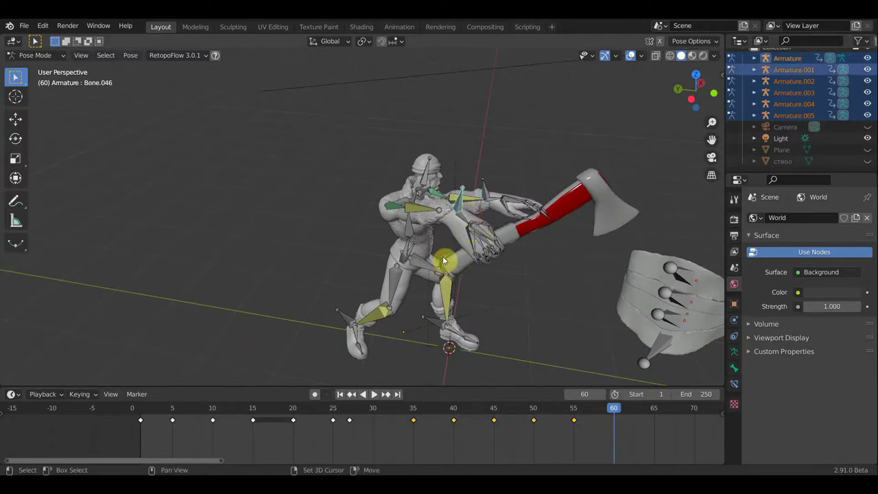
{"action": "key", "text": "ctrl+z"}
Step: Rotate the axe arm 29.5° and nudge it to raise the axe
{"action": "key", "text": "r"}
{"action": "middle_click_drag", "start_coordinate": [569, 268], "coordinate": [569, 262]}
{"action": "key", "text": "r"}
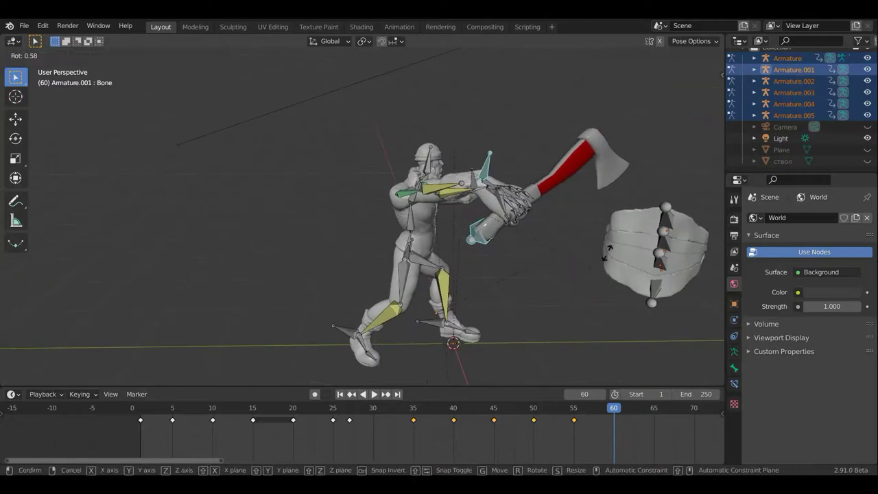
{"action": "left_click", "coordinate": [605, 209]}
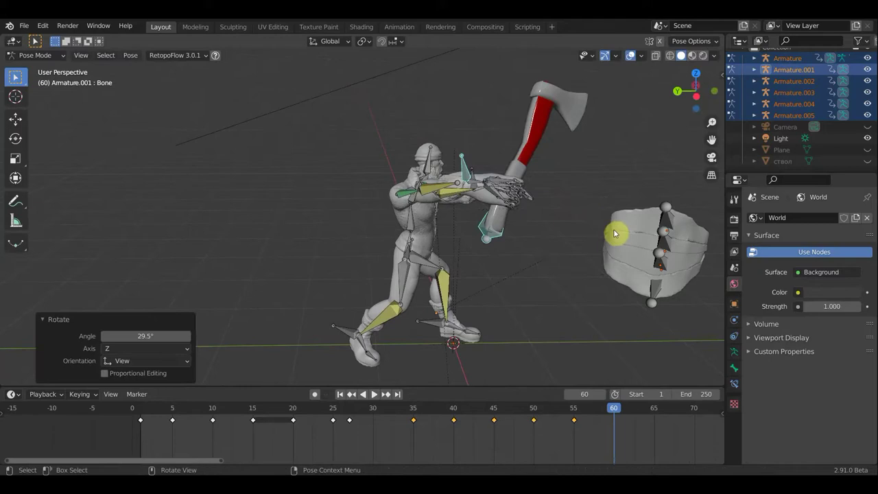
{"action": "key", "text": "g"}
{"action": "left_click", "coordinate": [618, 242]}
{"action": "mouse_move", "coordinate": [535, 264]}
{"action": "middle_mouse_down"}
{"action": "mouse_move", "coordinate": [520, 269]}
{"action": "mouse_move", "coordinate": [508, 291]}
{"action": "mouse_move", "coordinate": [412, 266]}
{"action": "middle_mouse_up"}
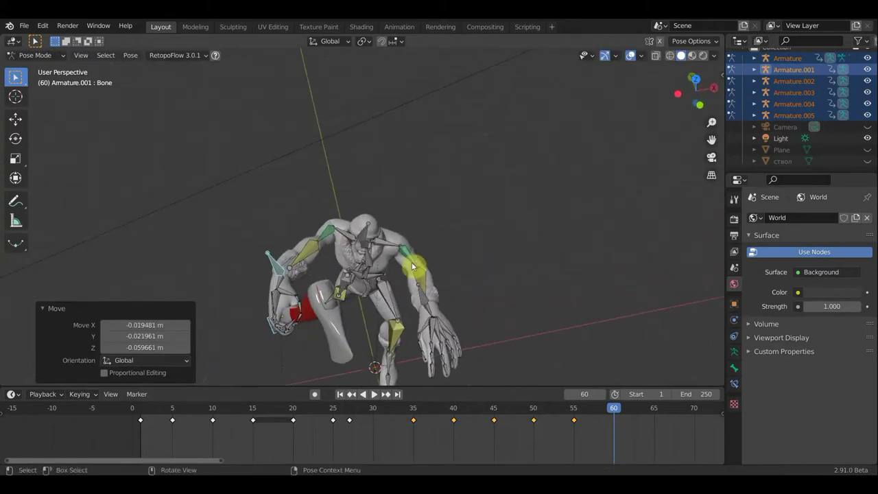
Step: Rotate Bone.042, then turn Bone.011 a further 3.94°
{"action": "left_click", "coordinate": [351, 236]}
{"action": "key", "text": "r"}
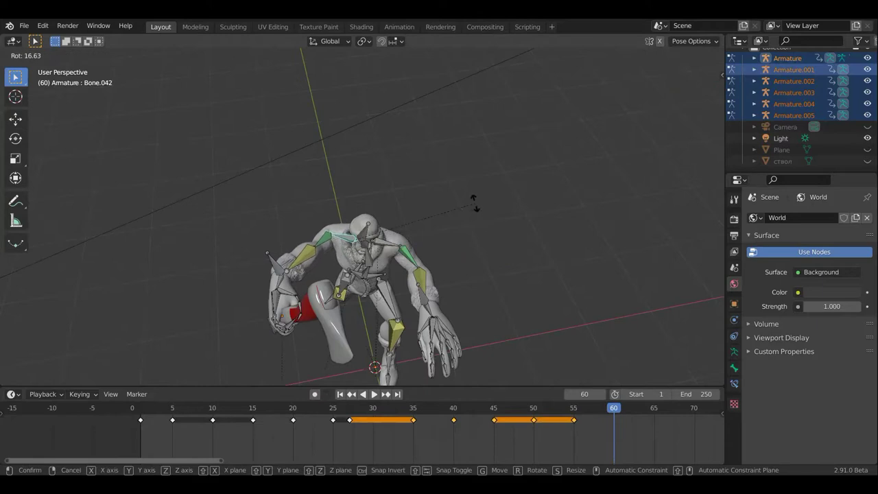
{"action": "left_click", "coordinate": [409, 255]}
{"action": "left_click", "coordinate": [391, 243]}
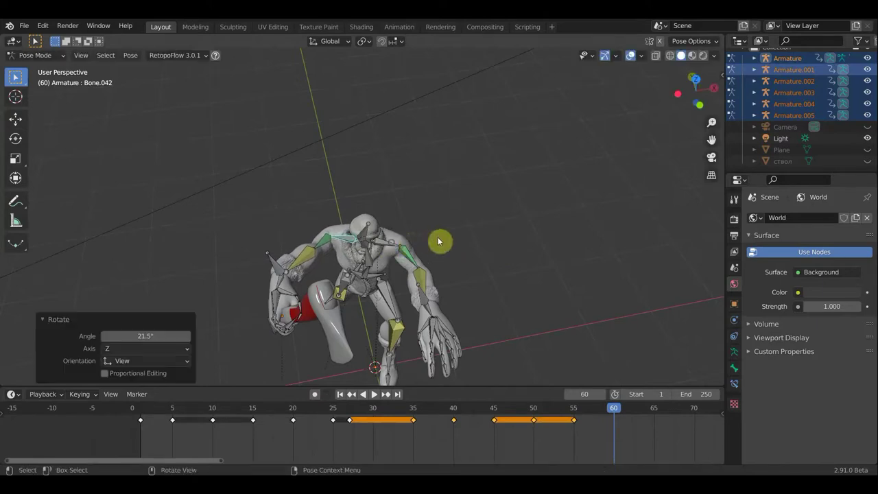
{"action": "key", "text": "r"}
{"action": "left_click", "coordinate": [437, 235]}
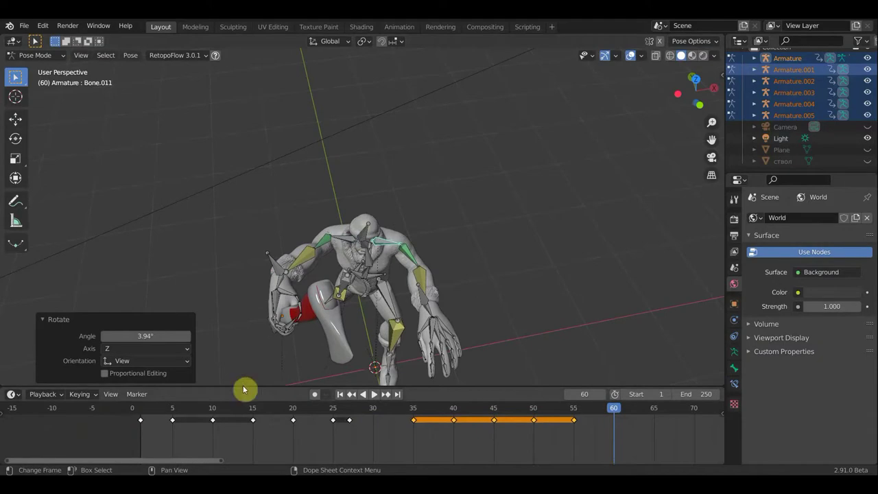
Step: Orbit around the posed character and select the frame-1 pose key
{"action": "mouse_move", "coordinate": [488, 313]}
{"action": "middle_mouse_down"}
{"action": "mouse_move", "coordinate": [512, 249]}
{"action": "mouse_move", "coordinate": [386, 250]}
{"action": "middle_mouse_up"}
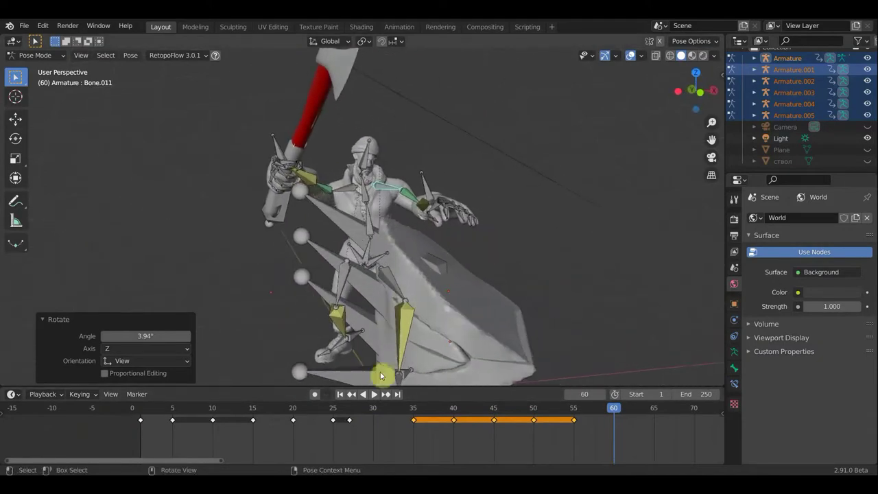
{"action": "middle_click_drag", "start_coordinate": [480, 232], "coordinate": [141, 426]}
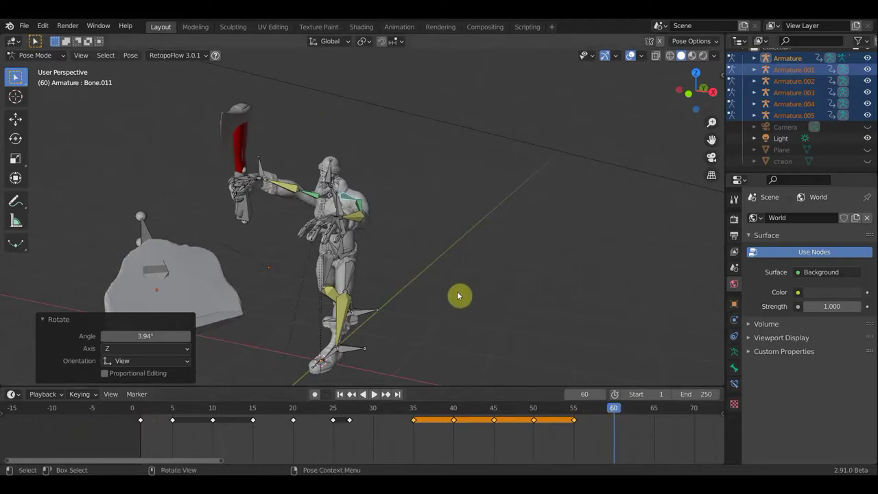
{"action": "middle_click_drag", "start_coordinate": [446, 296], "coordinate": [457, 295]}
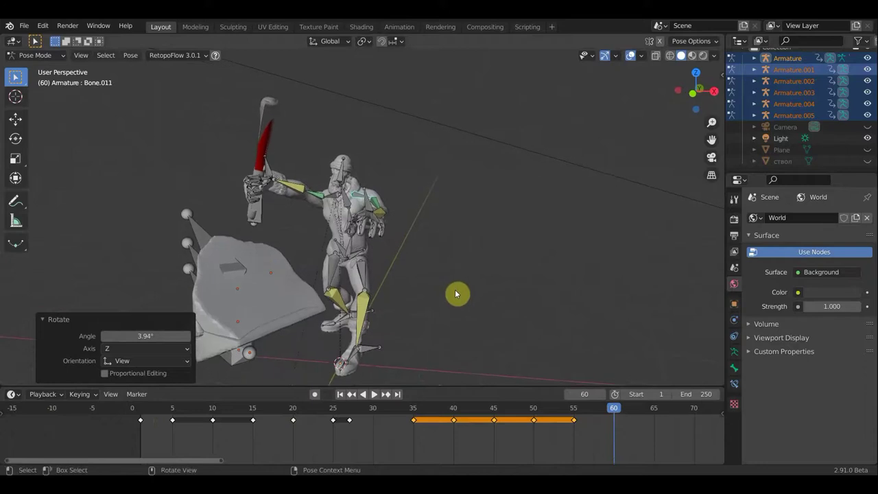
{"action": "left_click", "coordinate": [144, 420]}
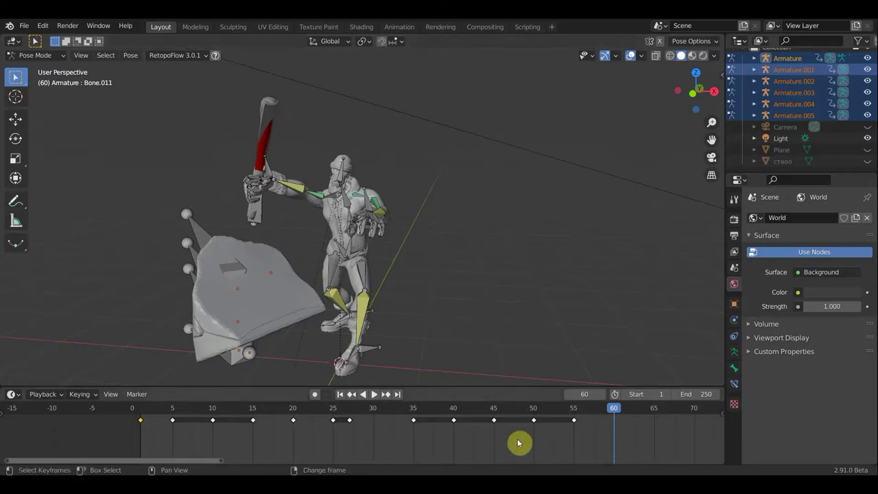
Step: Copy the frame-1 pose key to frame 60, then play and orbit to check the swing
{"action": "key", "text": "g"}
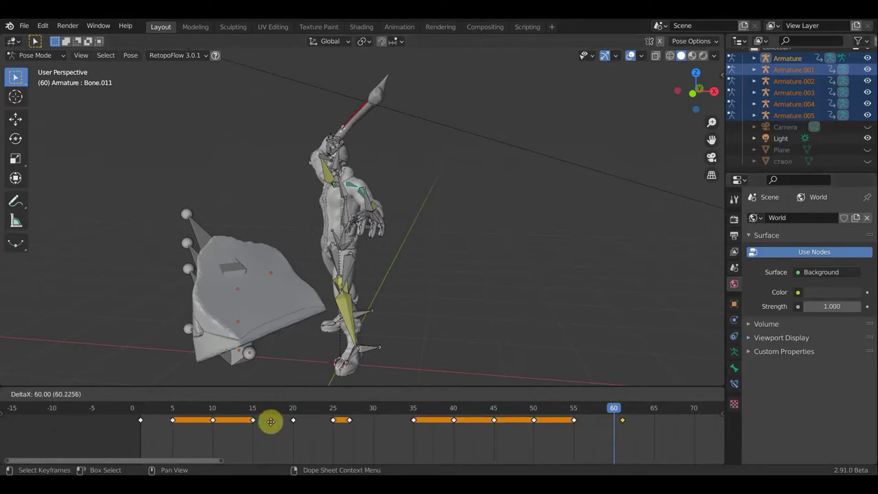
{"action": "left_click", "coordinate": [261, 424]}
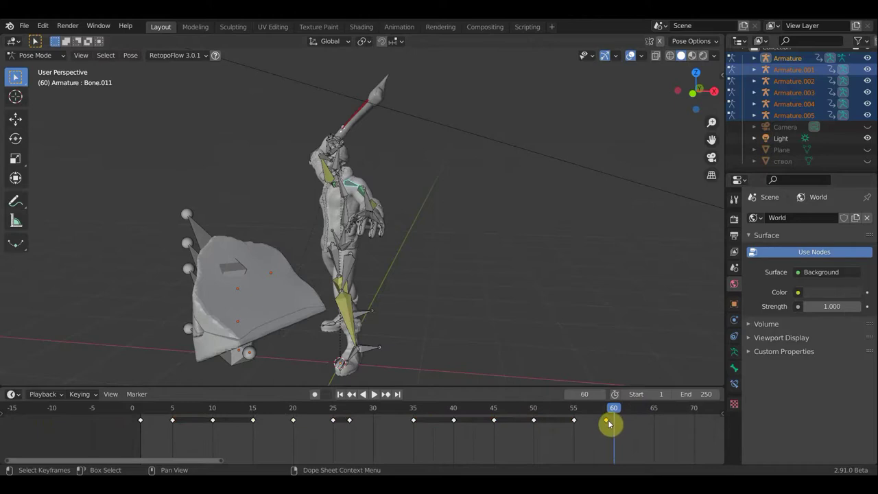
{"action": "key", "text": "g"}
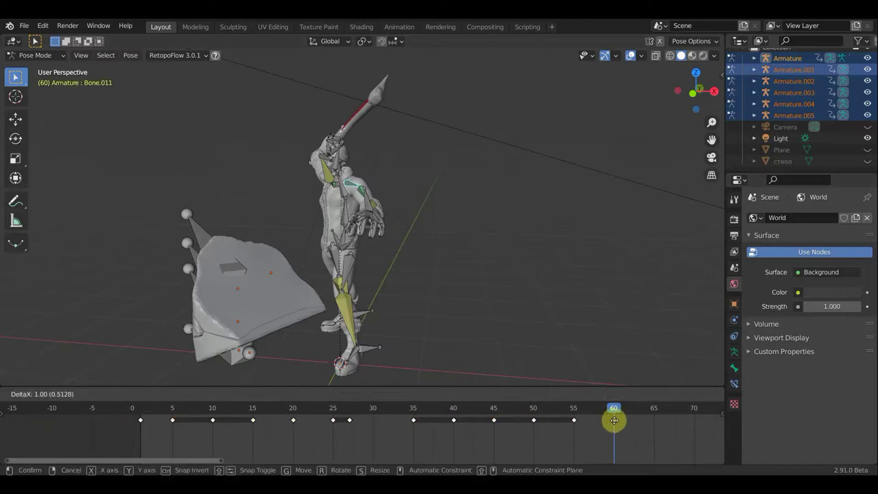
{"action": "left_click", "coordinate": [616, 425]}
{"action": "key", "text": "Down"}
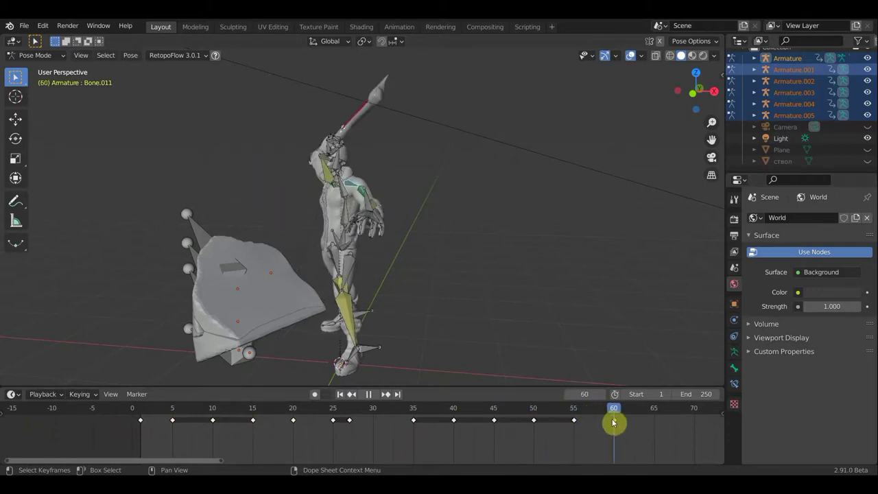
{"action": "key", "text": "space"}
{"action": "middle_click_drag", "start_coordinate": [467, 319], "coordinate": [578, 330]}
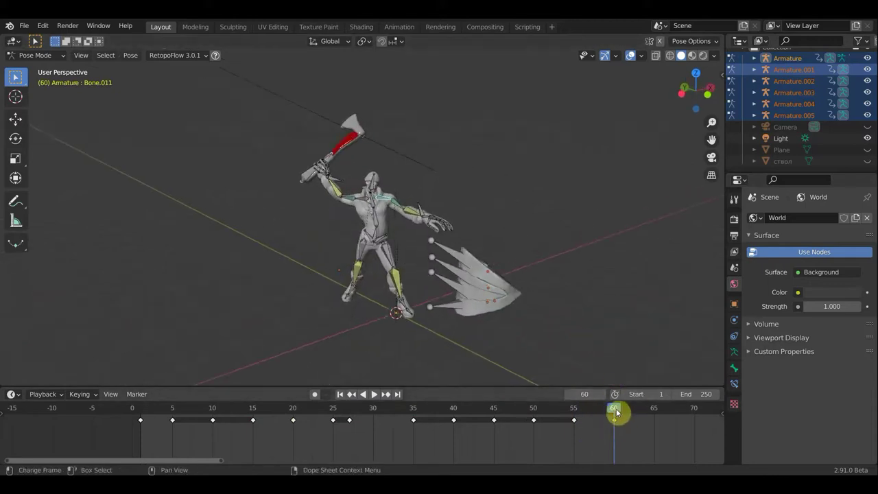
{"action": "scroll", "coordinate": [576, 363], "scroll_direction": "up", "scroll_amount": 2}
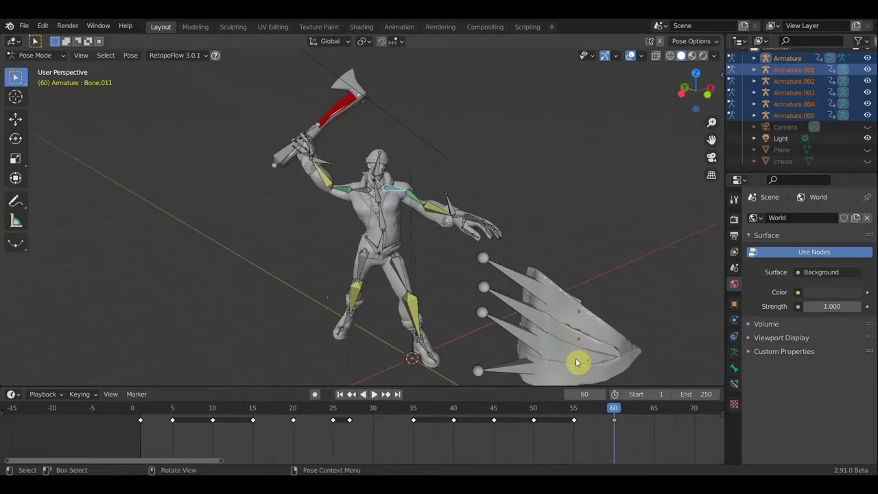
Step: Delete the stray key at frame 60
{"action": "left_click", "coordinate": [141, 412]}
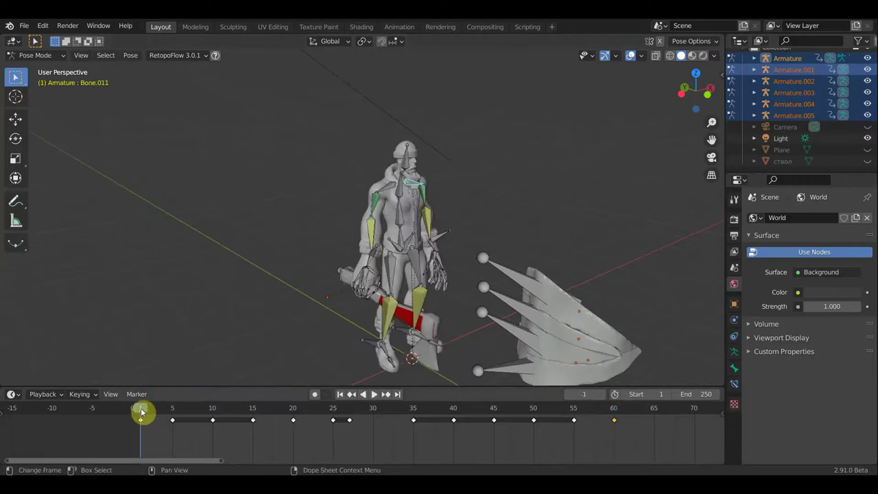
{"action": "left_click", "coordinate": [615, 421]}
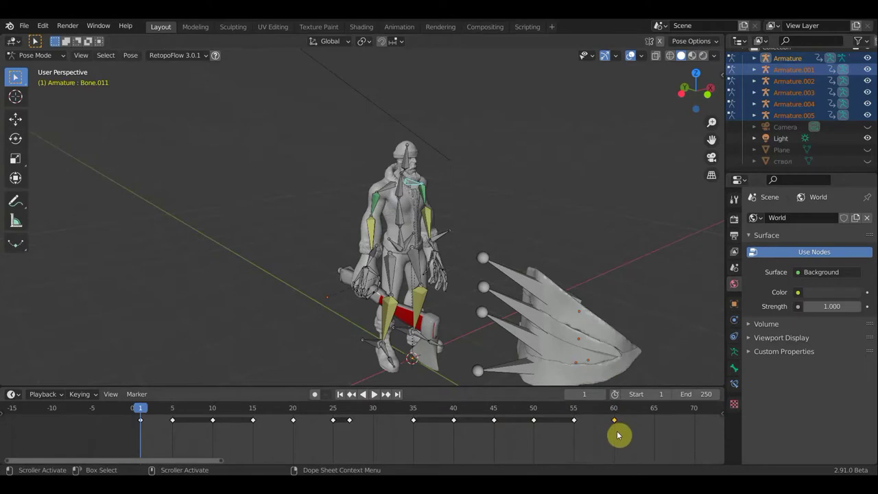
{"action": "key", "text": "x"}
{"action": "left_click", "coordinate": [617, 433]}
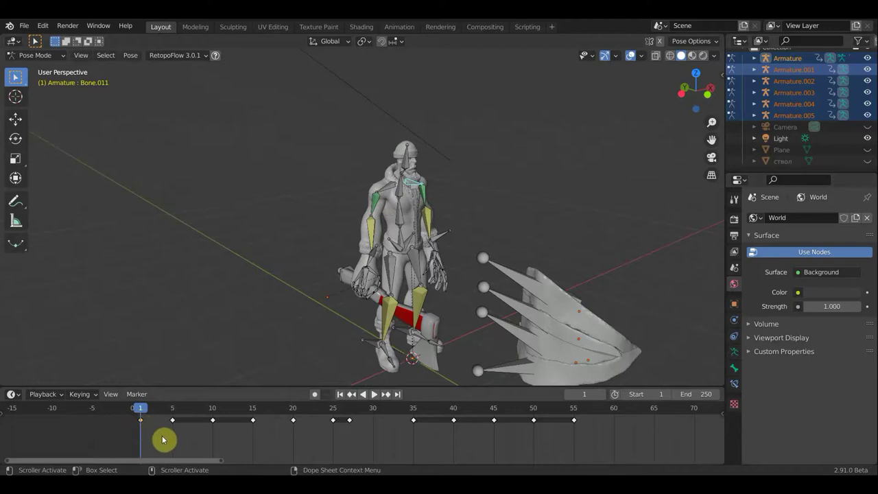
Step: Duplicate the frame-1 pose key onto frame 60 again and play from frame 1
{"action": "key", "text": "shift+d"}
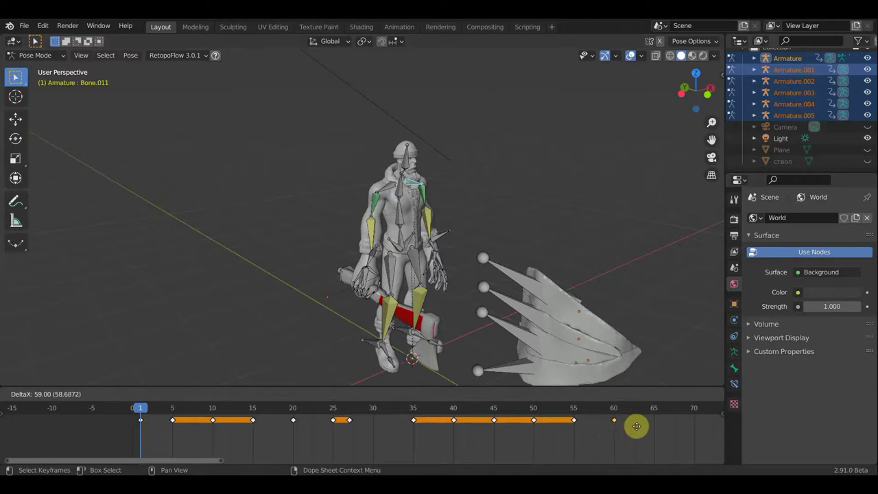
{"action": "left_click", "coordinate": [637, 426]}
{"action": "left_click", "coordinate": [615, 408]}
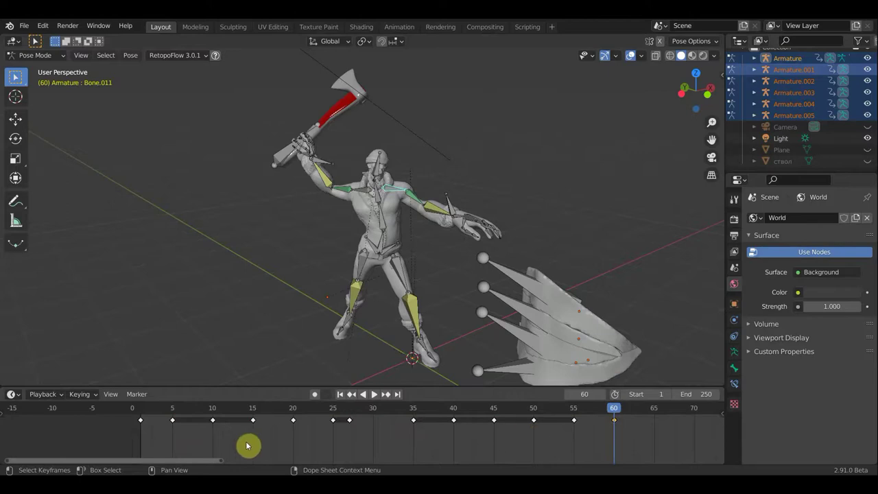
{"action": "left_click", "coordinate": [141, 409]}
{"action": "key", "text": "space"}
{"action": "key", "text": "space"}
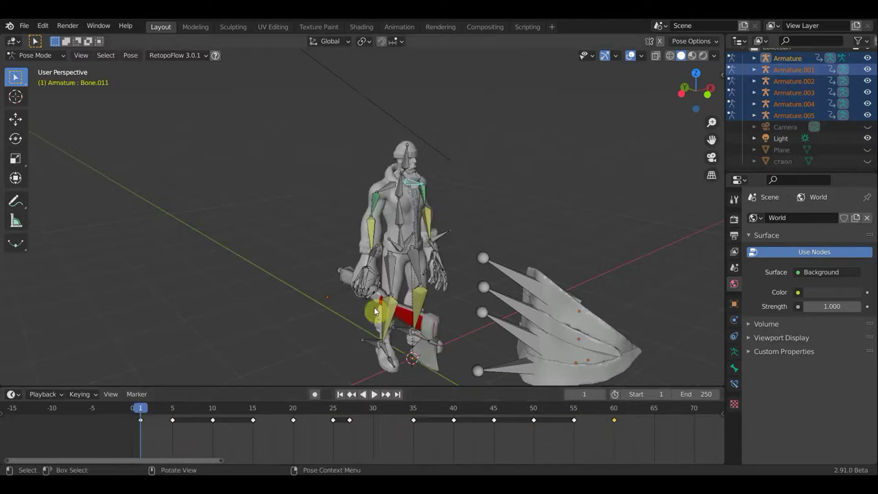
Step: Key location and rotation for all bones at frame 1 and delete the old frame-60 key
{"action": "key", "text": "a"}
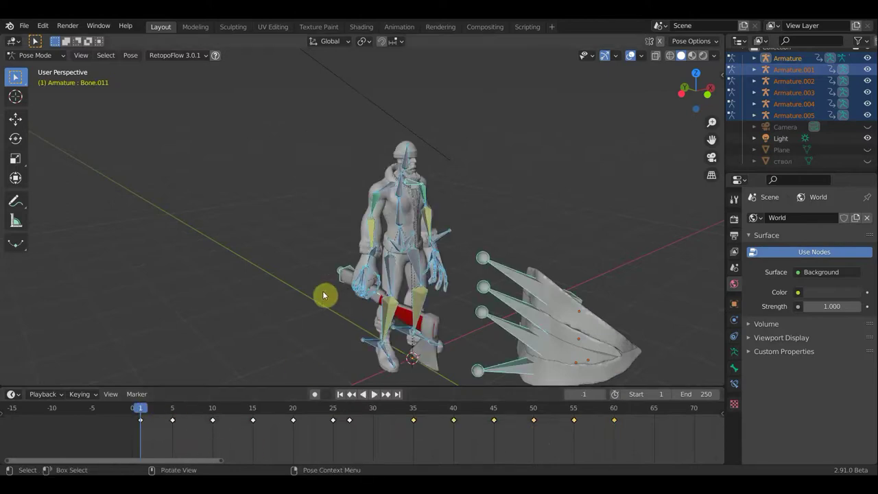
{"action": "key", "text": "i"}
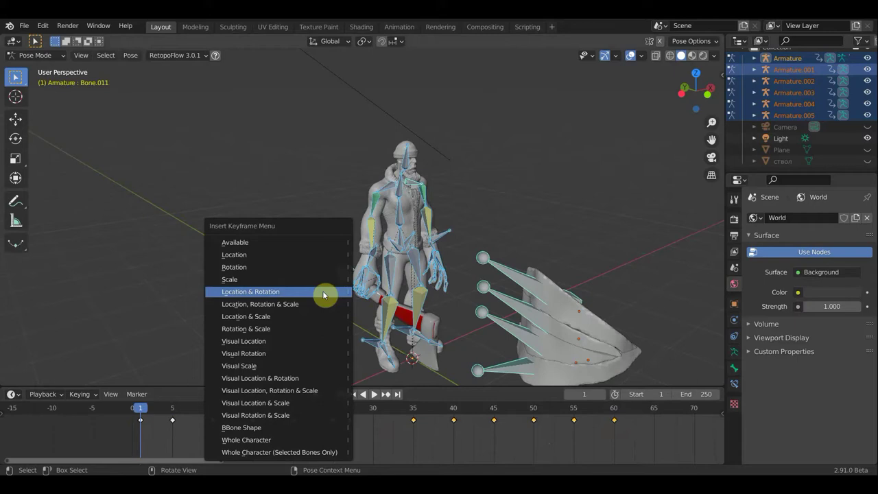
{"action": "left_click", "coordinate": [325, 294]}
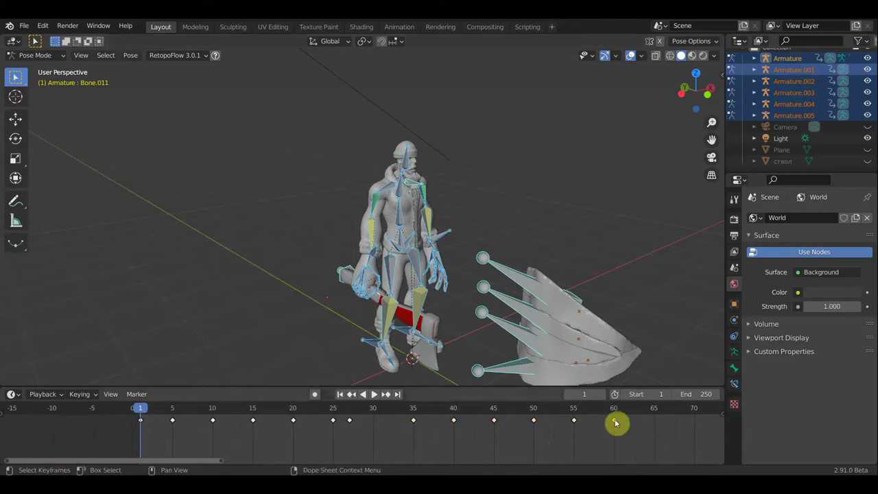
{"action": "key", "text": "x"}
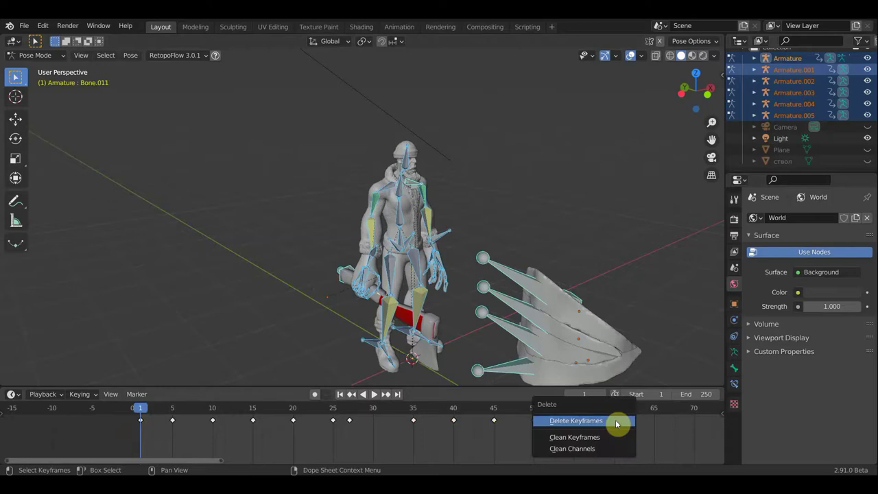
{"action": "left_click", "coordinate": [616, 421]}
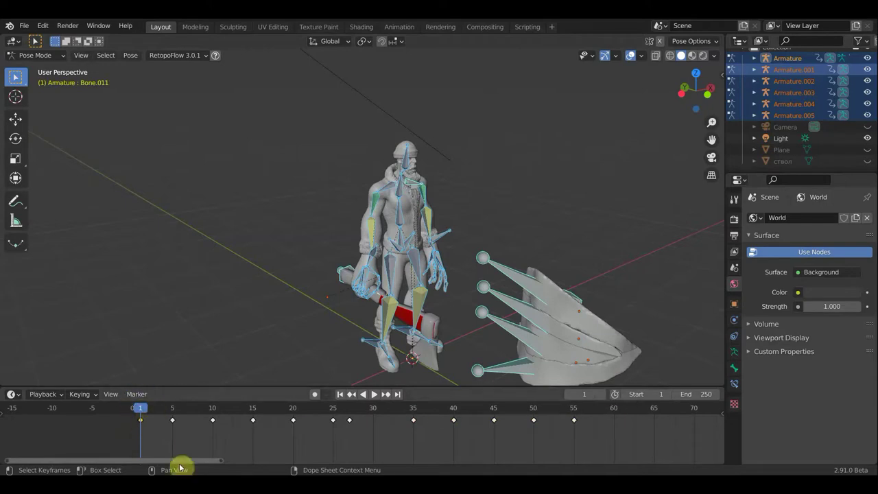
Step: Duplicate the new frame-1 key near frame 61, comparing poses at frames 55–62
{"action": "key", "text": "shift+d"}
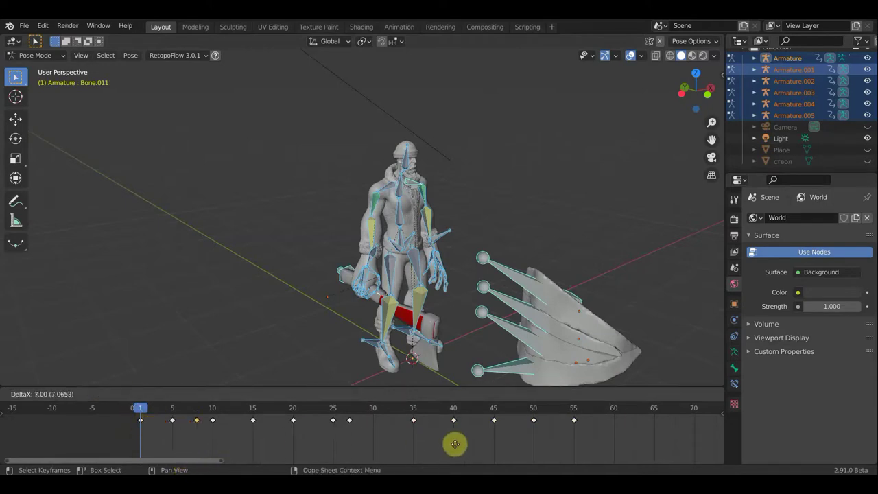
{"action": "left_click", "coordinate": [660, 436]}
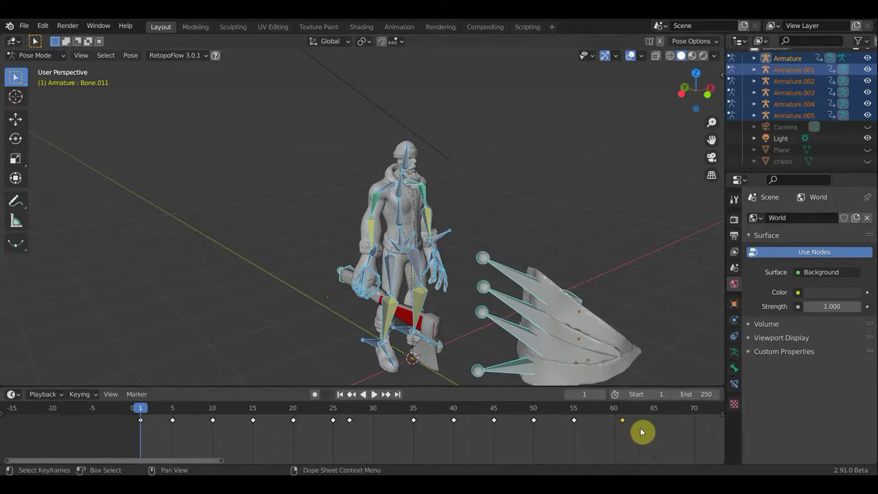
{"action": "left_click_drag", "start_coordinate": [618, 409], "coordinate": [623, 411]}
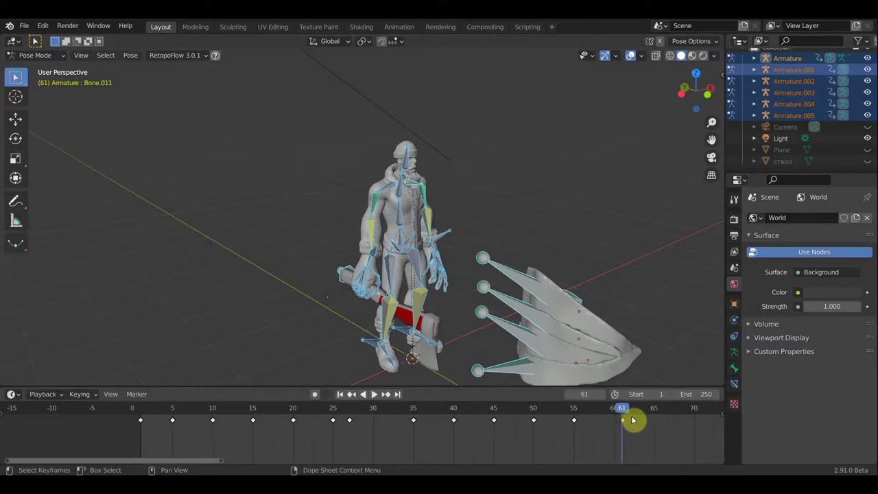
{"action": "left_click", "coordinate": [574, 409]}
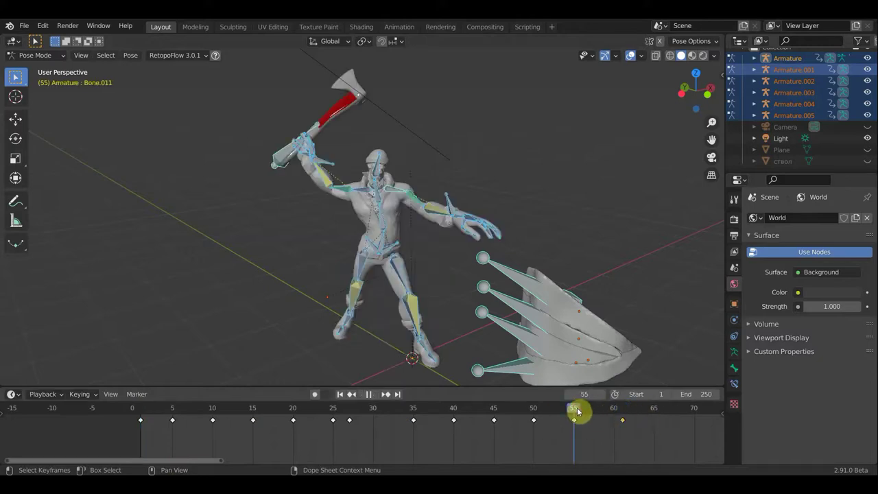
{"action": "left_click", "coordinate": [629, 410]}
Step: Box-select the copied key, move it exactly onto frame 60, and check the rest pose
{"action": "key", "text": "b"}
{"action": "left_click_drag", "start_coordinate": [611, 418], "coordinate": [647, 455]}
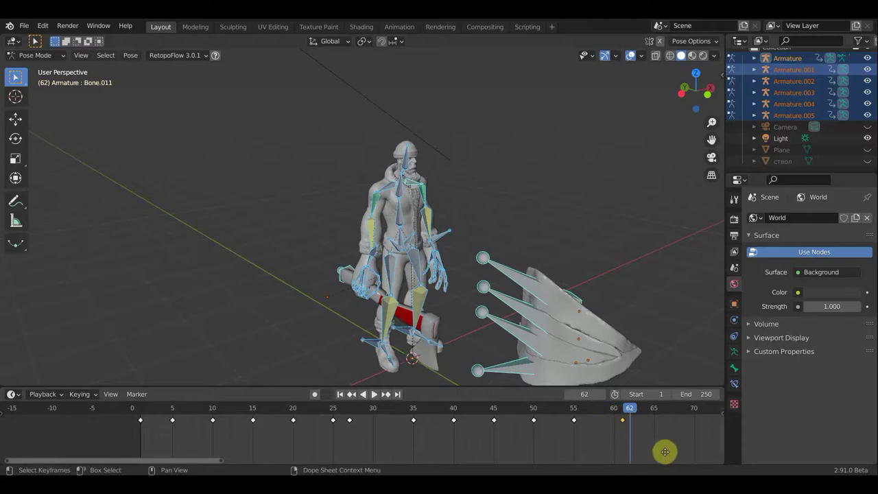
{"action": "key", "text": "g"}
{"action": "left_click", "coordinate": [663, 450]}
{"action": "key", "text": "g"}
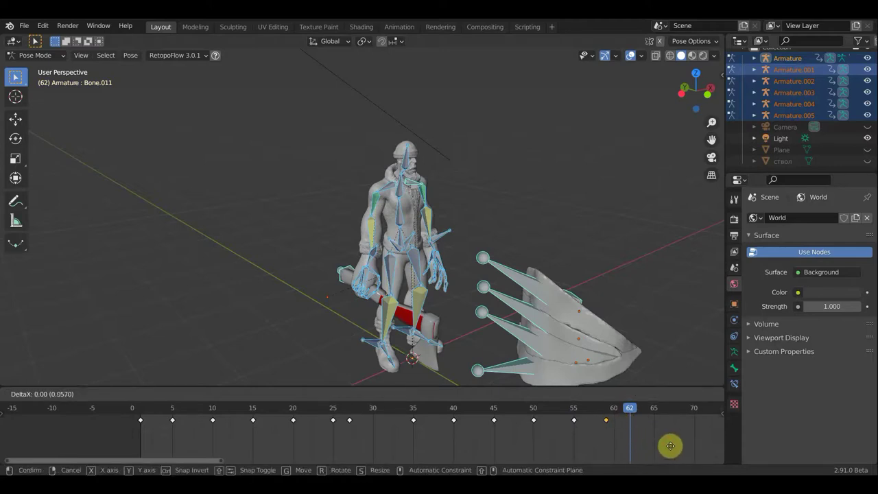
{"action": "left_click", "coordinate": [673, 448]}
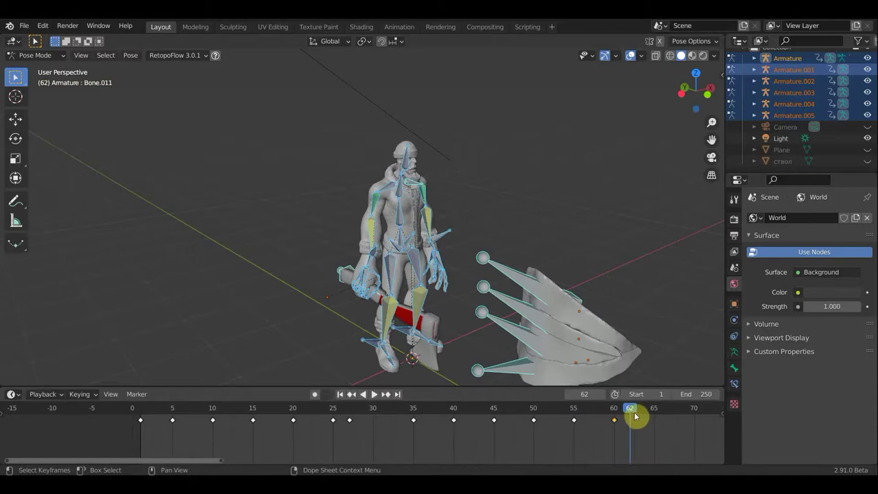
{"action": "left_click_drag", "start_coordinate": [630, 411], "coordinate": [614, 410]}
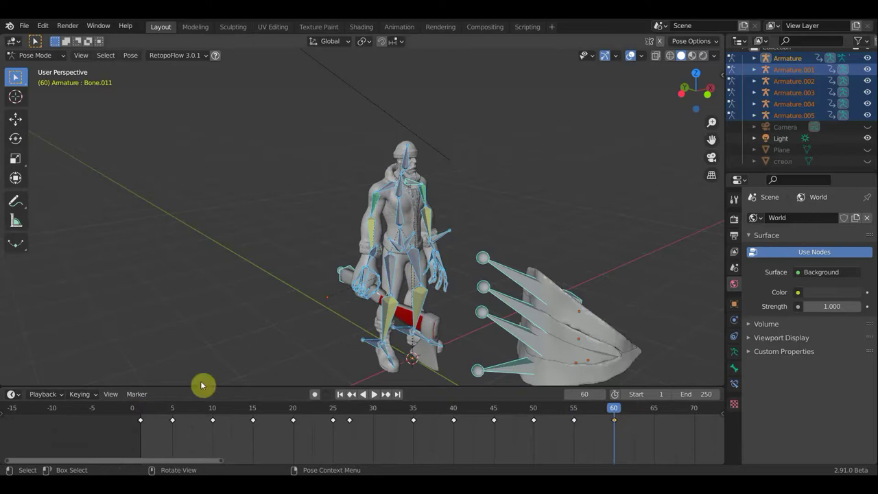
{"action": "left_click", "coordinate": [140, 420]}
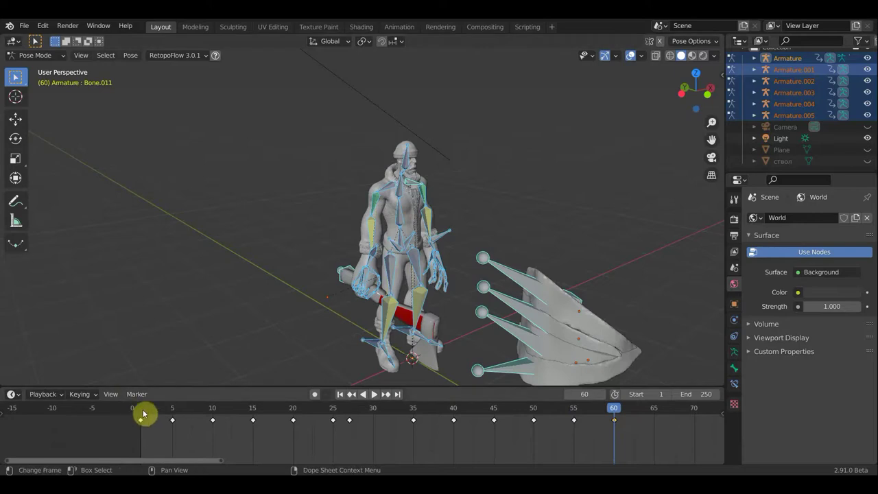
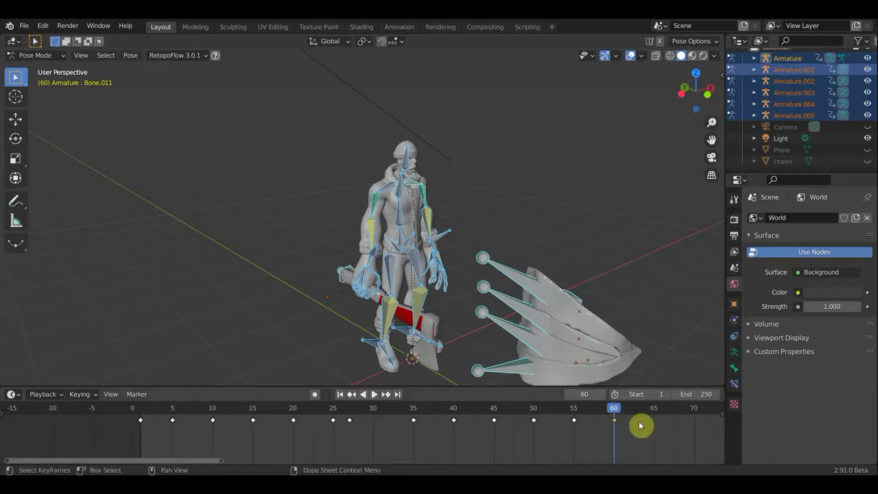
Step: Orbit and zoom around the lumberjack rig and scrub back a few frames to preview the pose
{"action": "scroll", "coordinate": [641, 421], "scroll_direction": "up", "scroll_amount": 1}
{"action": "scroll", "coordinate": [647, 429], "scroll_direction": "down", "scroll_amount": 1}
{"action": "middle_click_drag", "start_coordinate": [638, 429], "coordinate": [346, 442]}
{"action": "scroll", "coordinate": [477, 325], "scroll_direction": "up", "scroll_amount": 4}
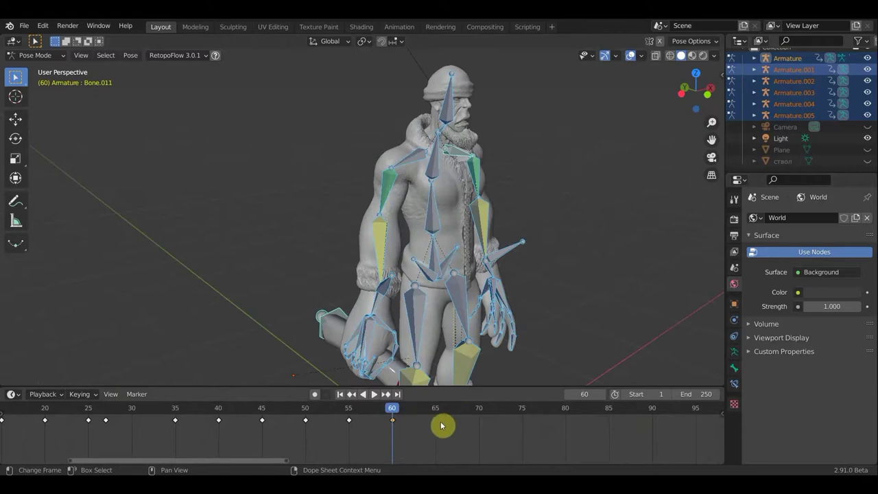
{"action": "middle_click_drag", "start_coordinate": [440, 430], "coordinate": [408, 443]}
{"action": "mouse_move", "coordinate": [473, 370]}
{"action": "middle_mouse_down"}
{"action": "mouse_move", "coordinate": [543, 308]}
{"action": "mouse_move", "coordinate": [564, 275]}
{"action": "mouse_move", "coordinate": [564, 296]}
{"action": "mouse_move", "coordinate": [483, 320]}
{"action": "middle_mouse_up"}
{"action": "scroll", "coordinate": [549, 282], "scroll_direction": "down", "scroll_amount": 3}
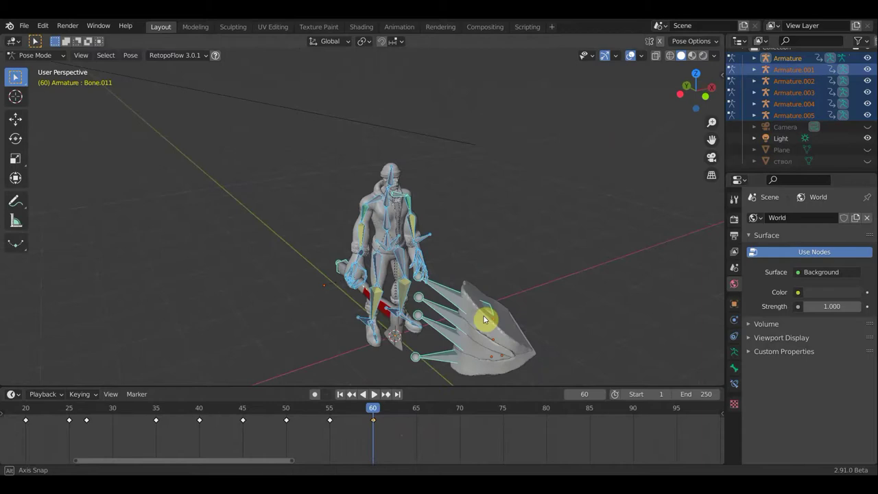
{"action": "mouse_move", "coordinate": [369, 409]}
{"action": "left_mouse_down"}
{"action": "mouse_move", "coordinate": [332, 407]}
{"action": "mouse_move", "coordinate": [375, 421]}
{"action": "left_mouse_up"}
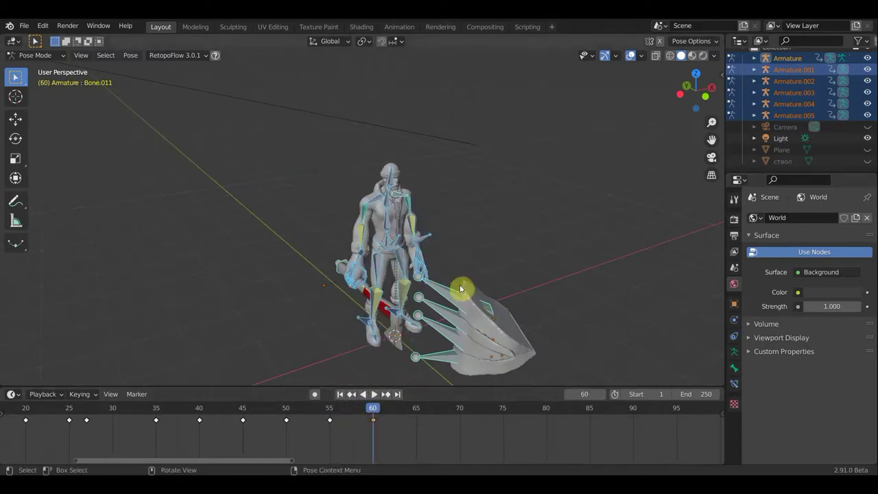
{"action": "mouse_move", "coordinate": [483, 318]}
{"action": "middle_mouse_down"}
{"action": "mouse_move", "coordinate": [439, 360]}
{"action": "mouse_move", "coordinate": [386, 363]}
{"action": "middle_mouse_up"}
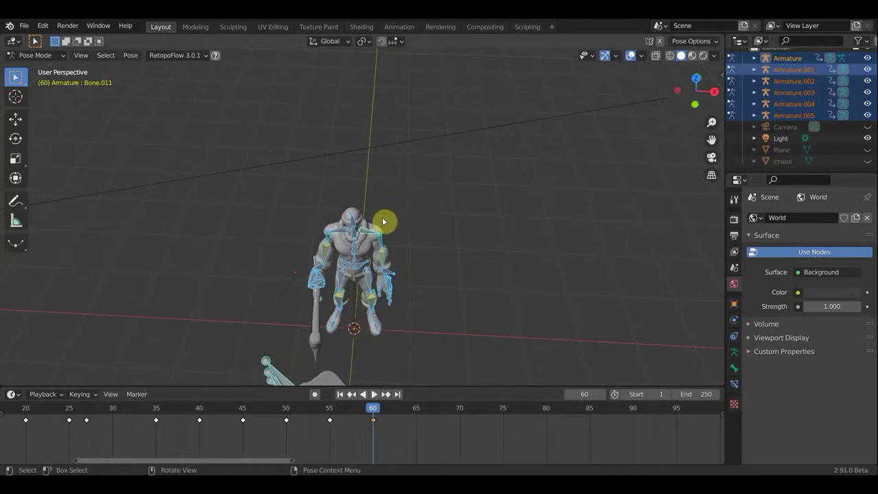
{"action": "middle_click_drag", "start_coordinate": [437, 270], "coordinate": [436, 286]}
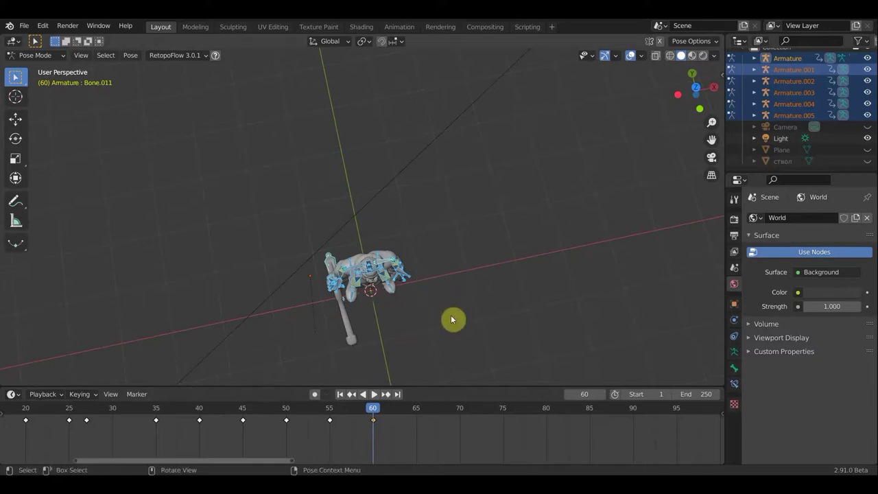
Step: Try rotating the selected and box-selected rig bones, undoing each attempt
{"action": "key", "text": "r"}
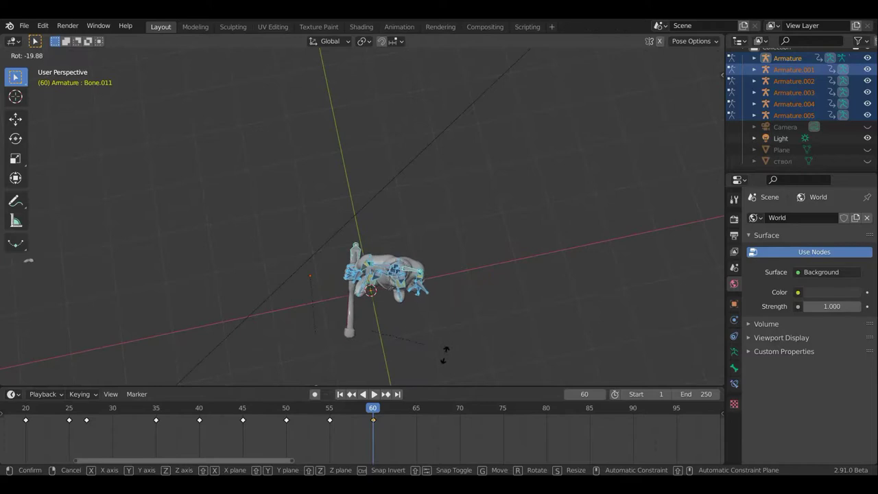
{"action": "left_click", "coordinate": [403, 361]}
{"action": "left_click", "coordinate": [404, 361]}
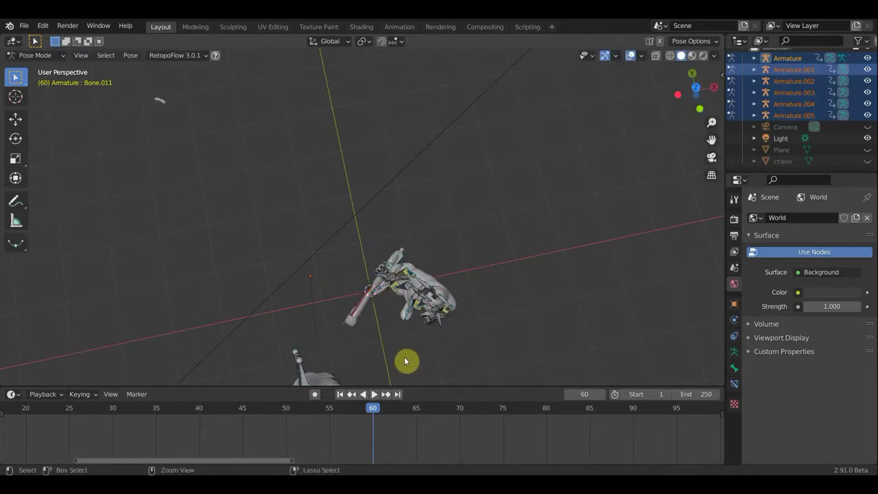
{"action": "key", "text": "a"}
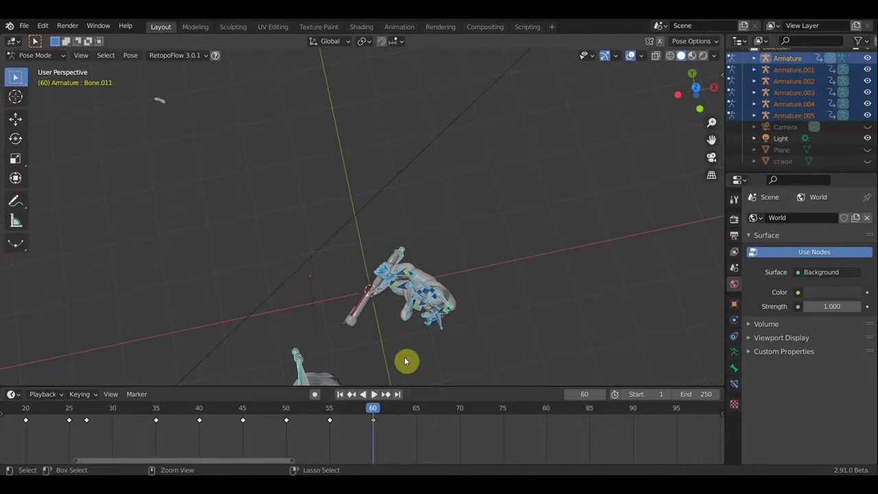
{"action": "key", "text": "ctrl+z"}
{"action": "left_click_drag", "start_coordinate": [451, 334], "coordinate": [295, 226]}
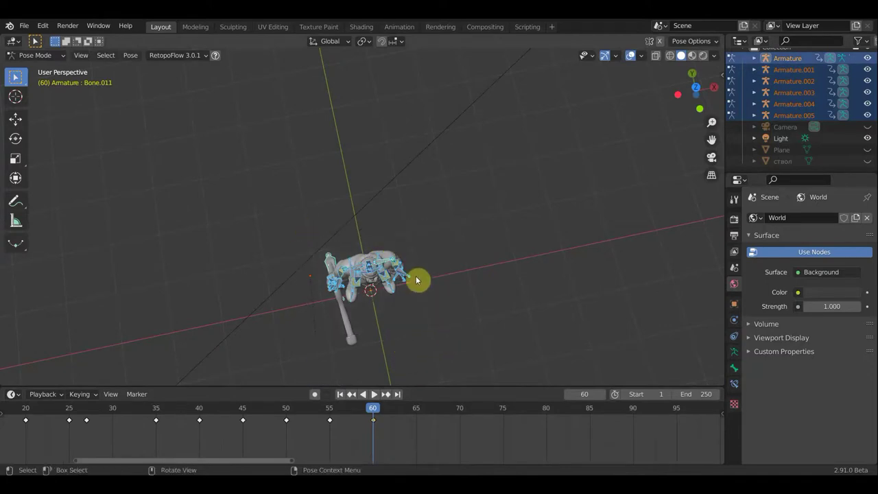
{"action": "key", "text": "r"}
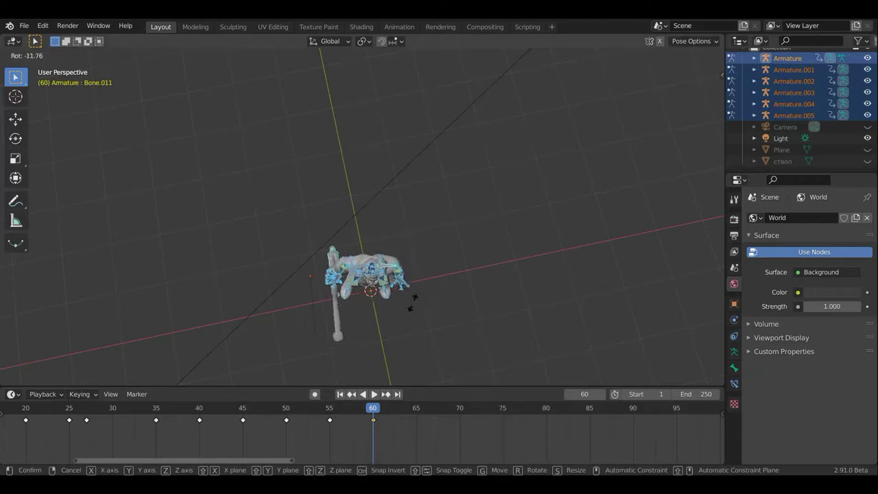
{"action": "left_click", "coordinate": [406, 317]}
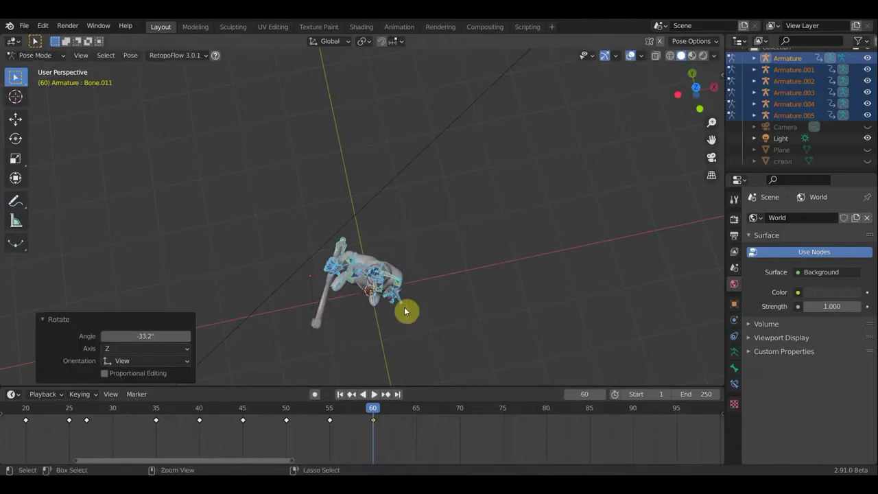
{"action": "key", "text": "ctrl+z"}
Step: In Top view, box-select the whole rig and rotate it -32° around the vertical axis
{"action": "key", "text": "KP_7"}
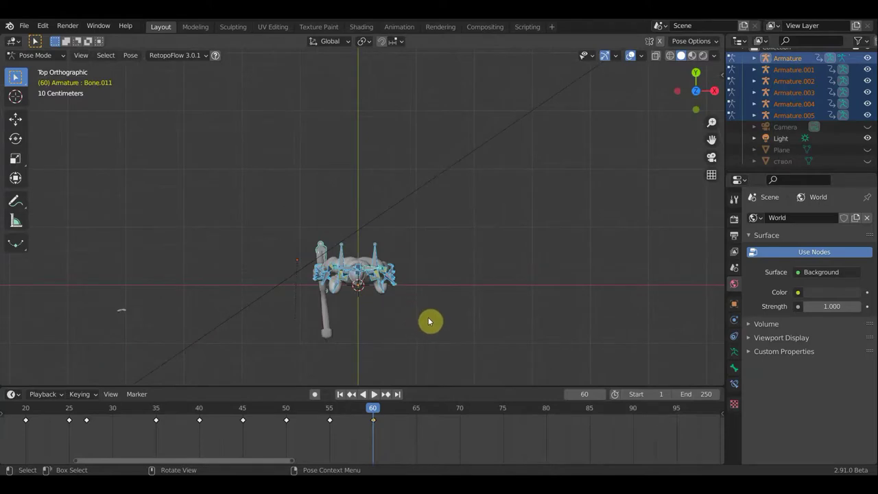
{"action": "left_click_drag", "start_coordinate": [446, 332], "coordinate": [272, 213]}
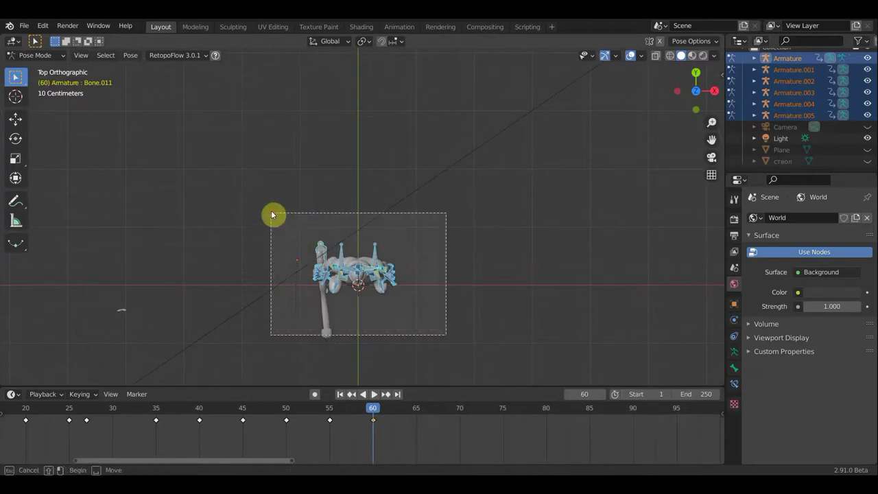
{"action": "key", "text": "r"}
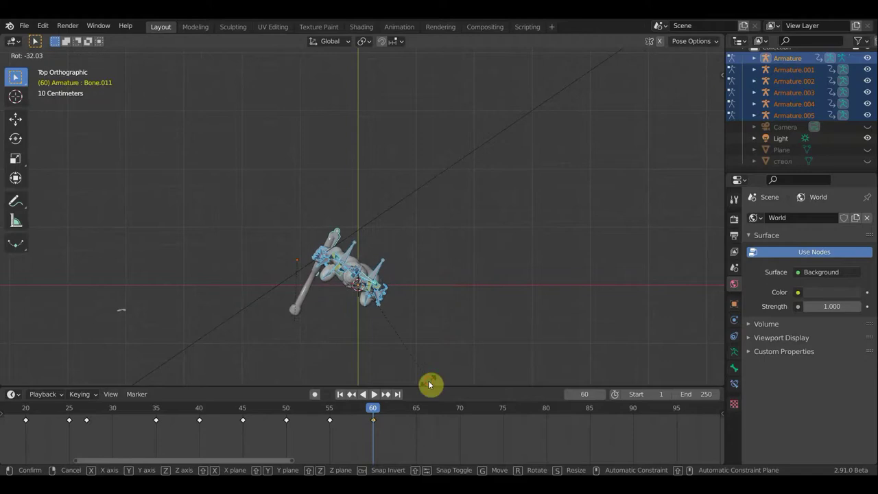
{"action": "left_click", "coordinate": [428, 380]}
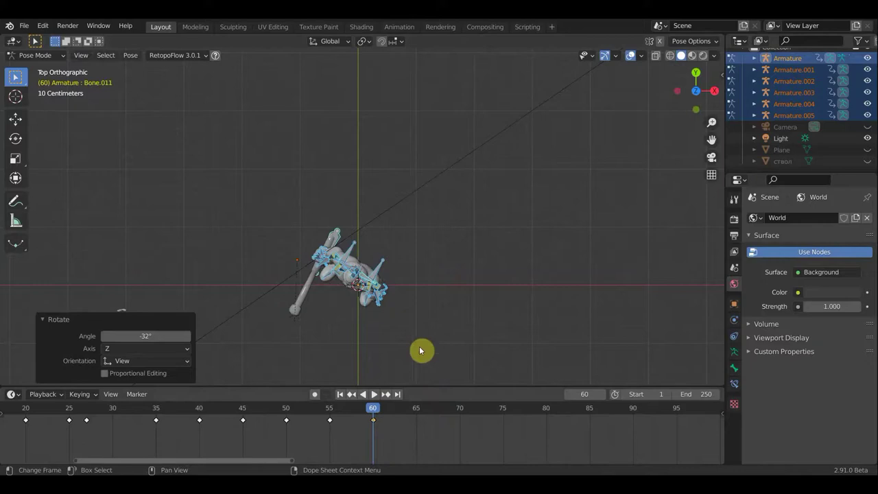
{"action": "scroll", "coordinate": [419, 330], "scroll_direction": "up", "scroll_amount": 3}
{"action": "mouse_move", "coordinate": [419, 321]}
{"action": "middle_mouse_down"}
{"action": "mouse_move", "coordinate": [510, 251]}
{"action": "mouse_move", "coordinate": [570, 172]}
{"action": "mouse_move", "coordinate": [516, 279]}
{"action": "mouse_move", "coordinate": [555, 280]}
{"action": "middle_mouse_up"}
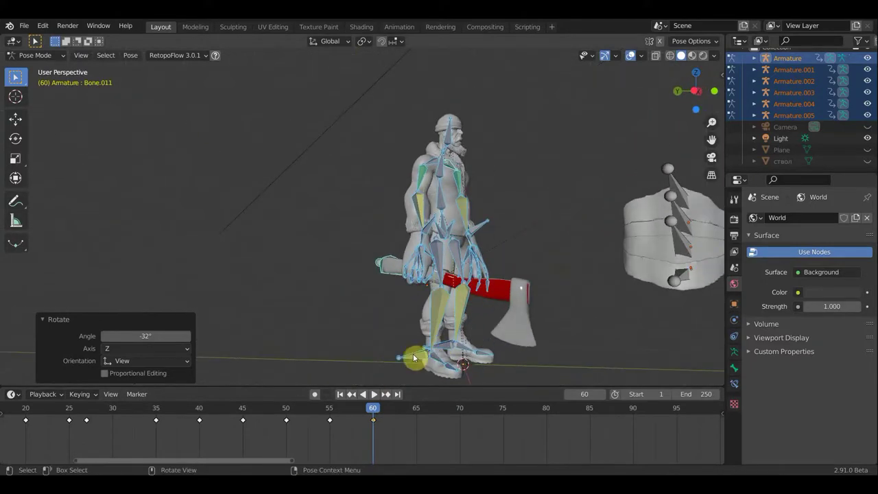
Step: Move the foot bone and lower the chest bone to drop the lumberjack's stance
{"action": "left_click", "coordinate": [464, 371]}
{"action": "key", "text": "g"}
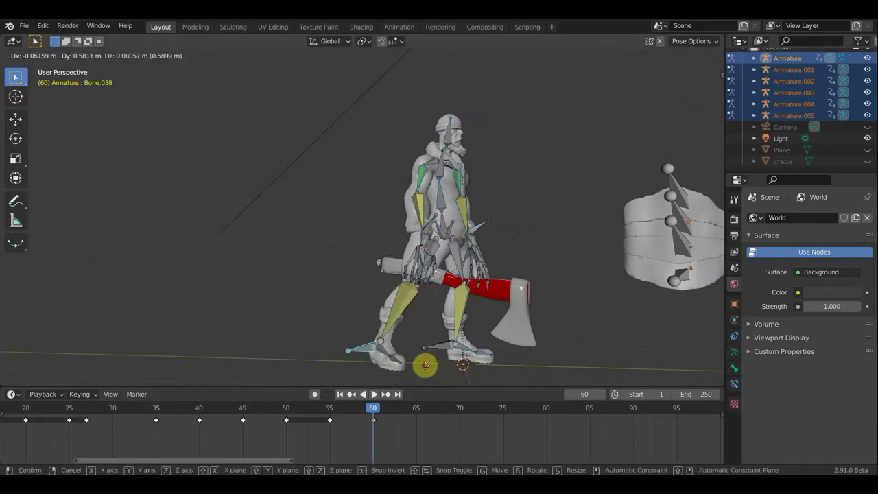
{"action": "left_click", "coordinate": [426, 367]}
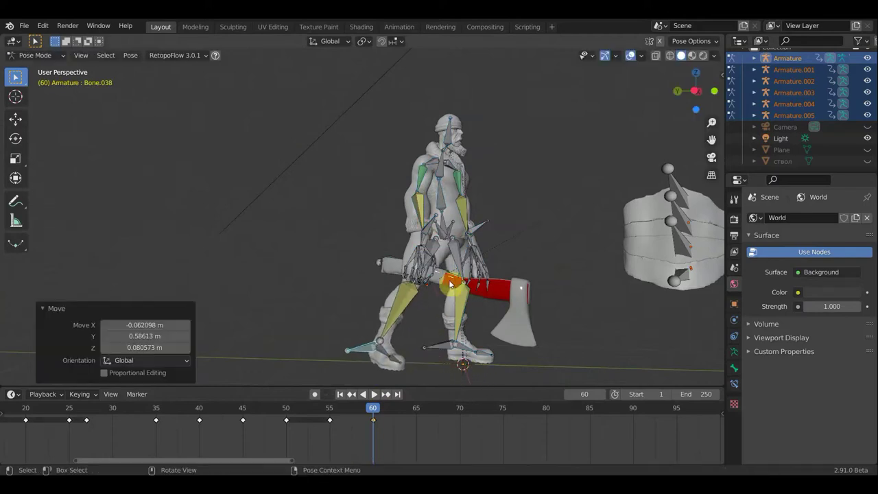
{"action": "left_click", "coordinate": [445, 223]}
{"action": "key", "text": "g"}
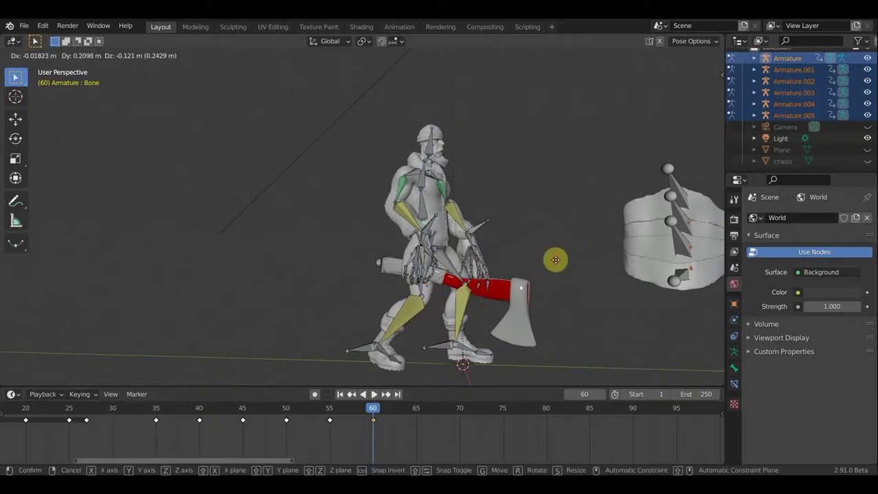
{"action": "left_click", "coordinate": [556, 259]}
Step: Select the axe hand bone and shift it to a new position
{"action": "mouse_move", "coordinate": [422, 365]}
{"action": "middle_mouse_down"}
{"action": "mouse_move", "coordinate": [361, 62]}
{"action": "mouse_move", "coordinate": [333, 83]}
{"action": "mouse_move", "coordinate": [413, 72]}
{"action": "middle_mouse_up"}
{"action": "mouse_move", "coordinate": [486, 264]}
{"action": "middle_mouse_down"}
{"action": "mouse_move", "coordinate": [476, 288]}
{"action": "mouse_move", "coordinate": [505, 268]}
{"action": "middle_mouse_up"}
{"action": "mouse_move", "coordinate": [427, 266]}
{"action": "middle_mouse_down"}
{"action": "mouse_move", "coordinate": [486, 227]}
{"action": "mouse_move", "coordinate": [439, 258]}
{"action": "middle_mouse_up"}
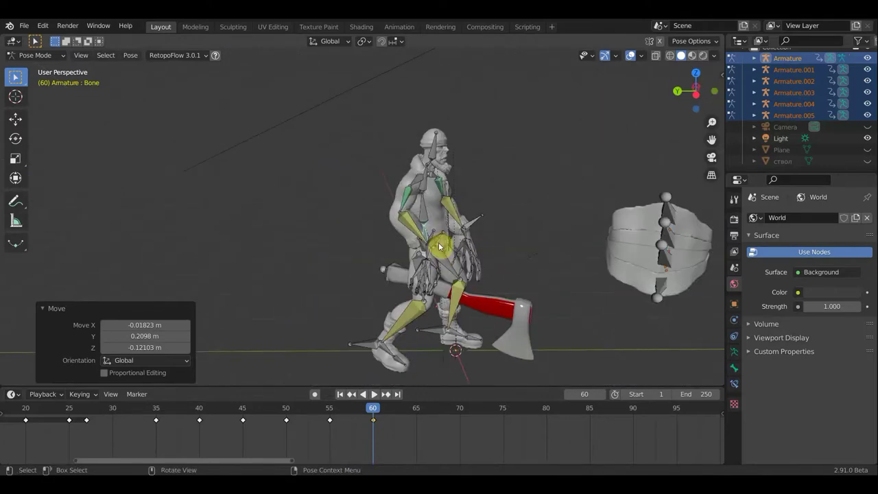
{"action": "left_click", "coordinate": [439, 245]}
{"action": "left_click", "coordinate": [552, 268]}
{"action": "middle_click_drag", "start_coordinate": [549, 268], "coordinate": [448, 246]}
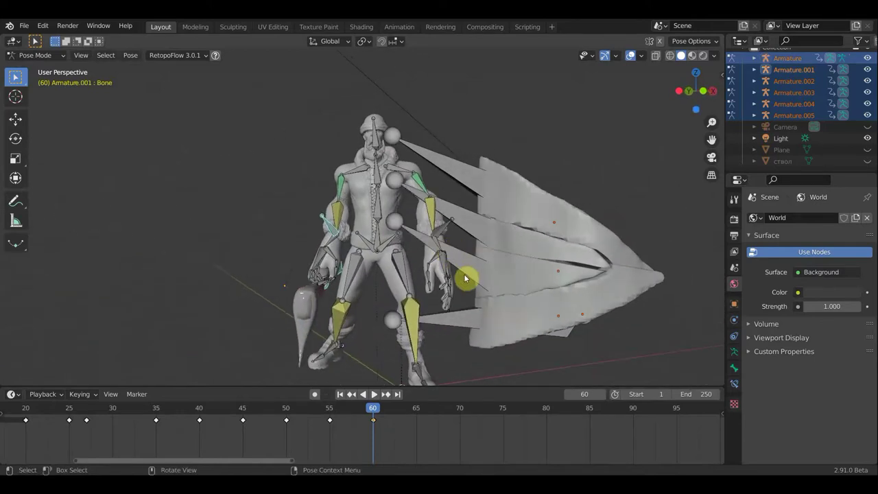
{"action": "key", "text": "g"}
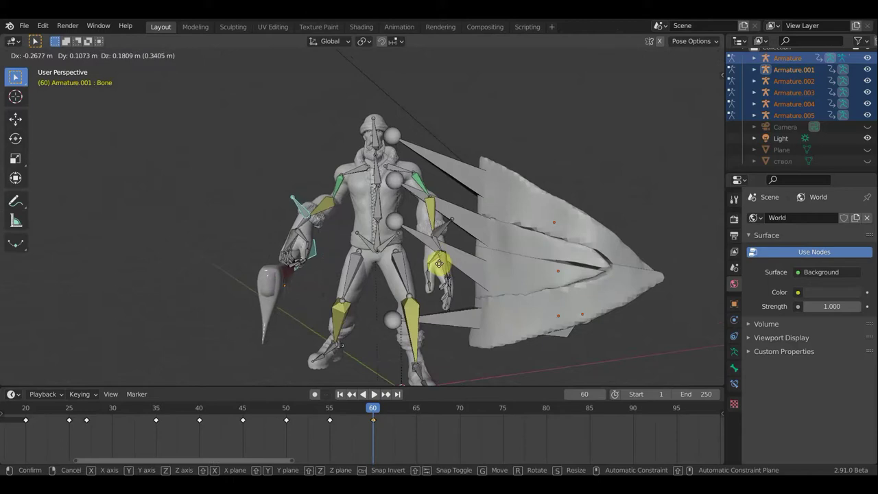
{"action": "left_click", "coordinate": [440, 263]}
Step: Rotate the arm to raise the axe, reaching a 28.2° rotation
{"action": "middle_click_drag", "start_coordinate": [506, 279], "coordinate": [598, 300]}
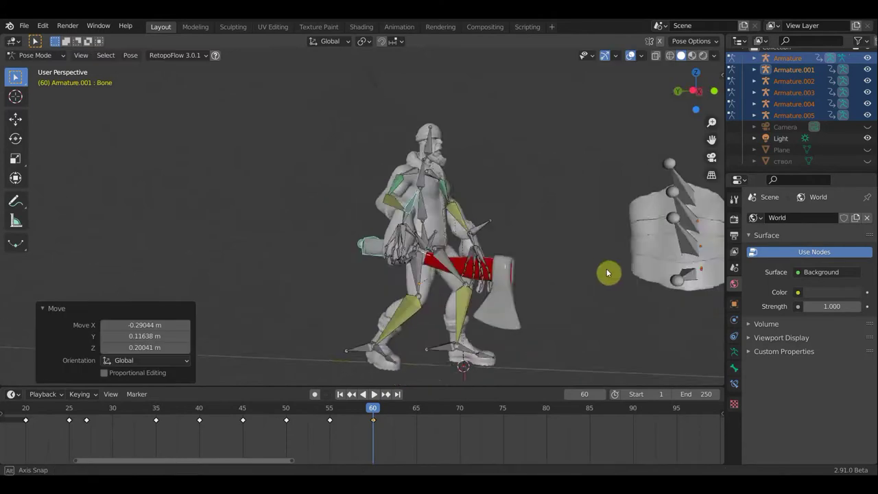
{"action": "key", "text": "r"}
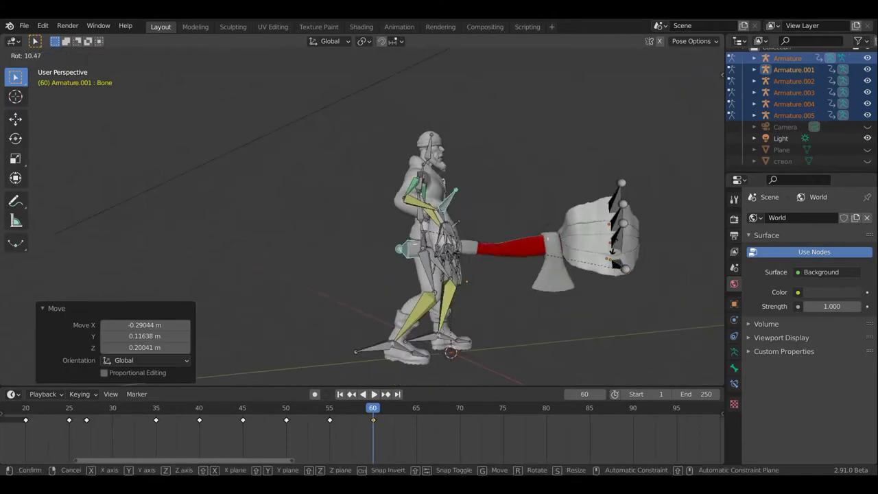
{"action": "left_click", "coordinate": [561, 150]}
{"action": "mouse_move", "coordinate": [504, 200]}
{"action": "middle_mouse_down"}
{"action": "mouse_move", "coordinate": [363, 215]}
{"action": "mouse_move", "coordinate": [352, 201]}
{"action": "mouse_move", "coordinate": [426, 228]}
{"action": "middle_mouse_up"}
{"action": "key", "text": "r"}
{"action": "left_click", "coordinate": [471, 165]}
Step: Shift the axe bone and rotate it further upward to 31.5°
{"action": "key", "text": "g"}
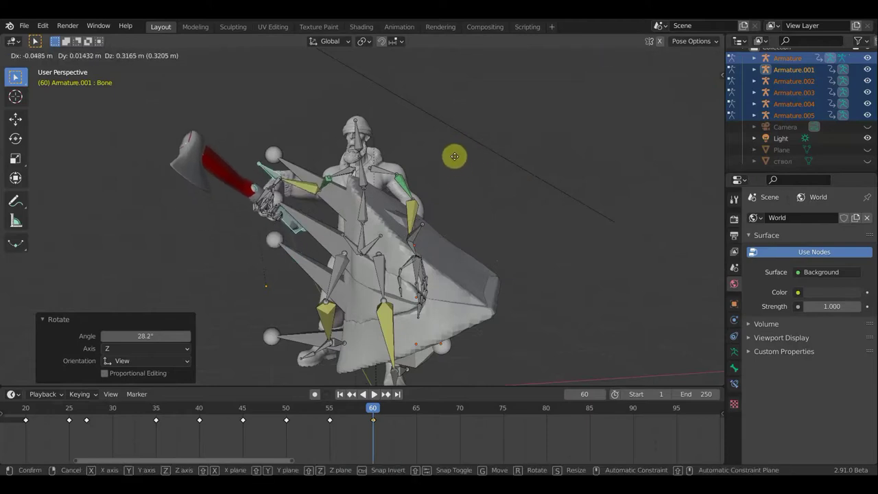
{"action": "left_click", "coordinate": [480, 186]}
{"action": "mouse_move", "coordinate": [480, 186]}
{"action": "middle_mouse_down"}
{"action": "mouse_move", "coordinate": [603, 206]}
{"action": "mouse_move", "coordinate": [649, 203]}
{"action": "mouse_move", "coordinate": [612, 226]}
{"action": "middle_mouse_up"}
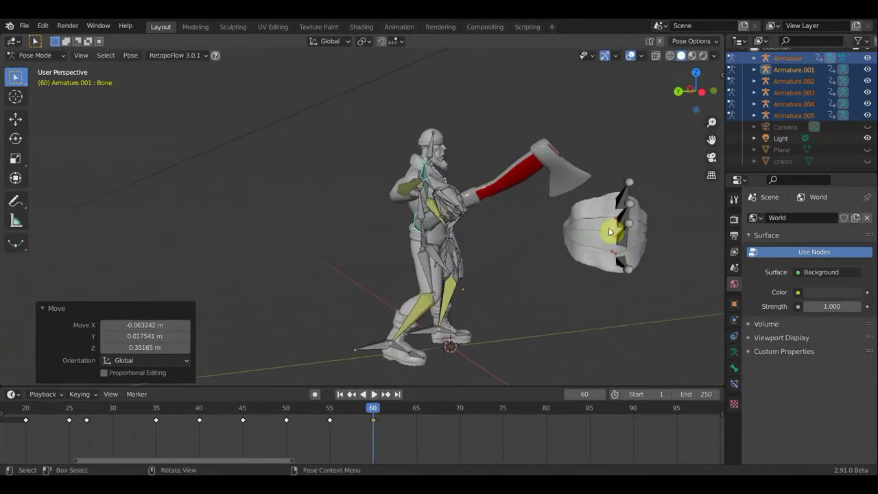
{"action": "key", "text": "r"}
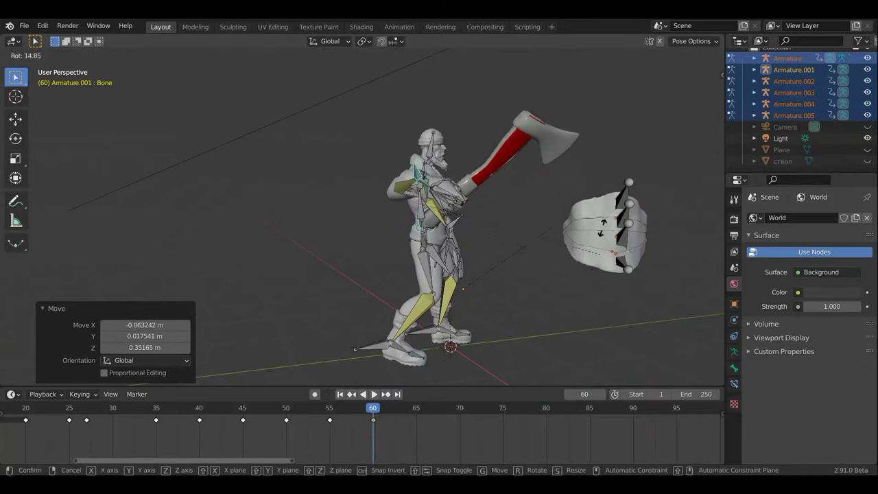
{"action": "left_click", "coordinate": [601, 200]}
{"action": "mouse_move", "coordinate": [601, 199]}
{"action": "middle_mouse_down"}
{"action": "mouse_move", "coordinate": [455, 217]}
{"action": "mouse_move", "coordinate": [419, 155]}
{"action": "middle_mouse_up"}
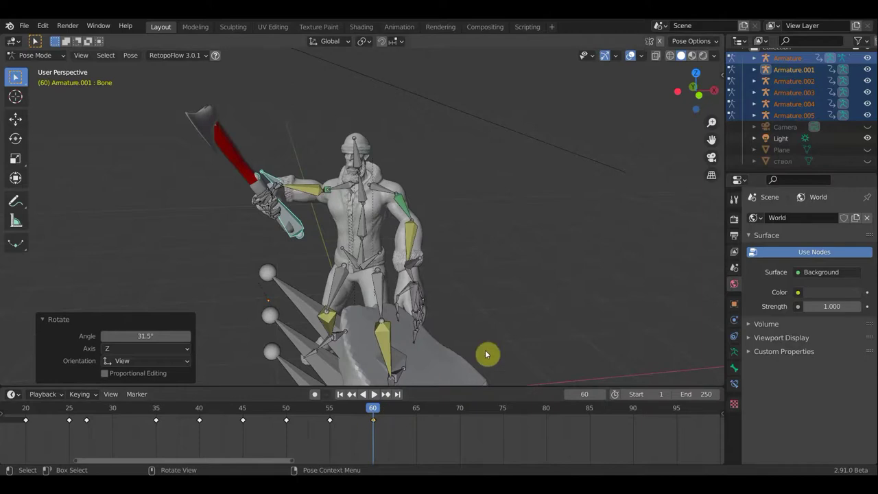
Step: Key Location & Rotation on all bones at frame 60 and scrub back to preview
{"action": "key", "text": "a"}
{"action": "key", "text": "i"}
{"action": "left_click", "coordinate": [545, 291]}
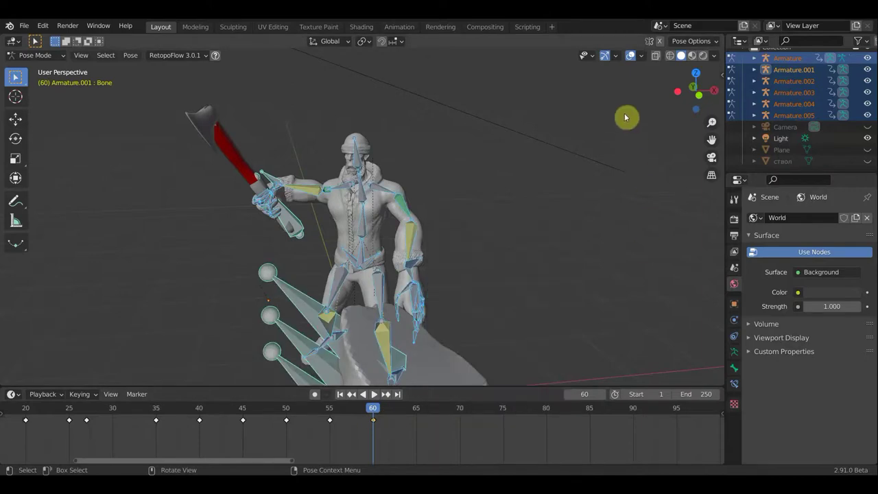
{"action": "left_click_drag", "start_coordinate": [375, 416], "coordinate": [354, 420]}
Step: Scrub the axe swing from frame 55 to 60 while orbiting to view it from below and front
{"action": "mouse_move", "coordinate": [388, 177]}
{"action": "middle_mouse_down"}
{"action": "mouse_move", "coordinate": [444, 213]}
{"action": "mouse_move", "coordinate": [313, 209]}
{"action": "mouse_move", "coordinate": [333, 217]}
{"action": "mouse_move", "coordinate": [251, 242]}
{"action": "middle_mouse_up"}
{"action": "left_click", "coordinate": [272, 175]}
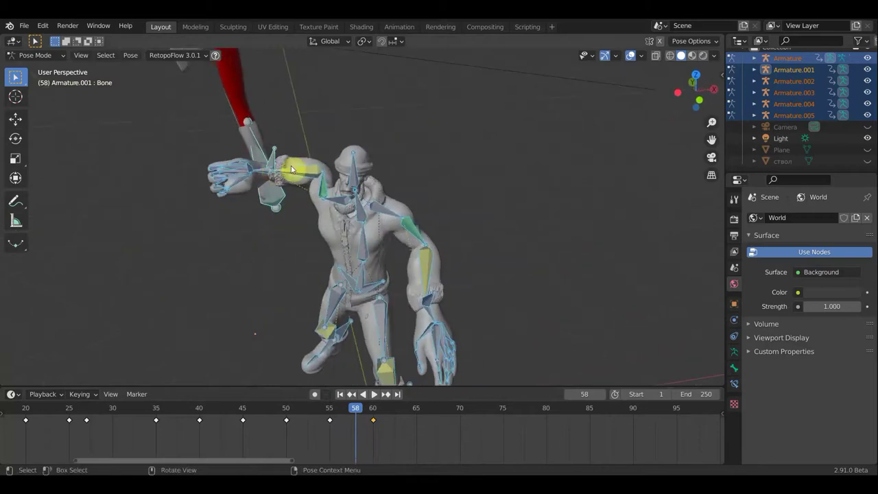
{"action": "left_click", "coordinate": [356, 410]}
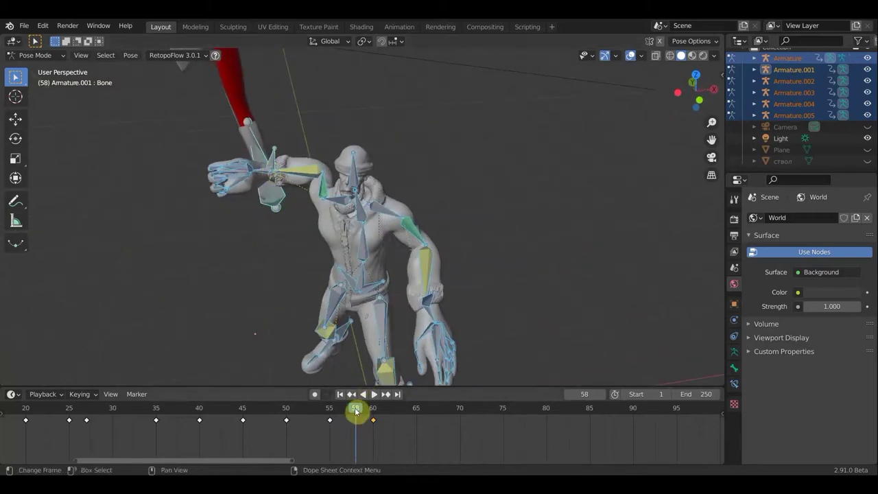
{"action": "mouse_move", "coordinate": [348, 413]}
{"action": "left_mouse_down"}
{"action": "mouse_move", "coordinate": [339, 415]}
{"action": "mouse_move", "coordinate": [374, 427]}
{"action": "mouse_move", "coordinate": [328, 425]}
{"action": "left_mouse_up"}
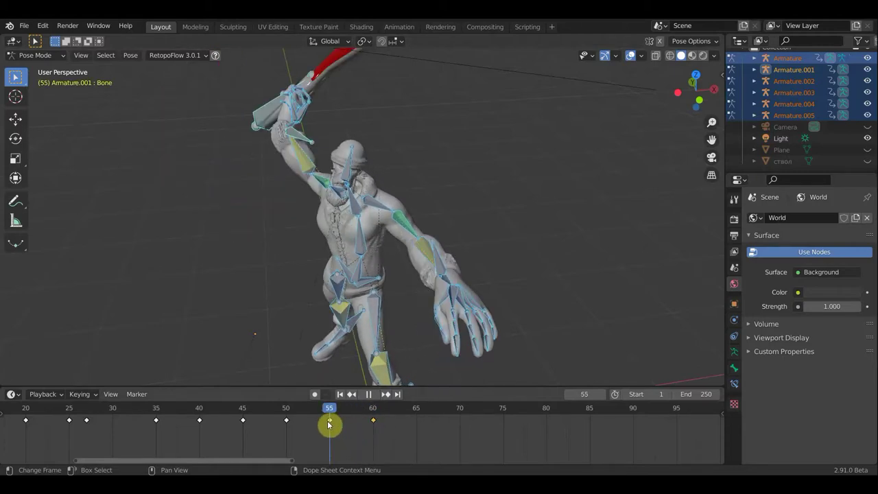
{"action": "middle_click_drag", "start_coordinate": [392, 353], "coordinate": [394, 357]}
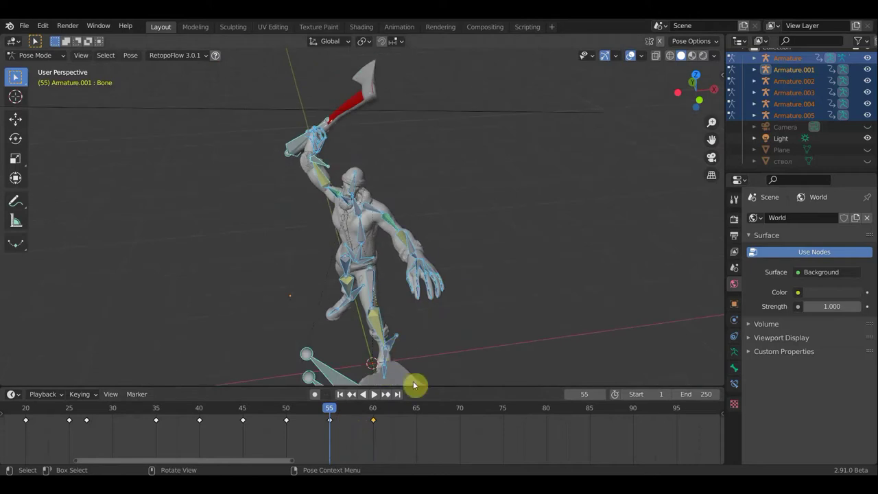
{"action": "left_click_drag", "start_coordinate": [339, 414], "coordinate": [375, 417]}
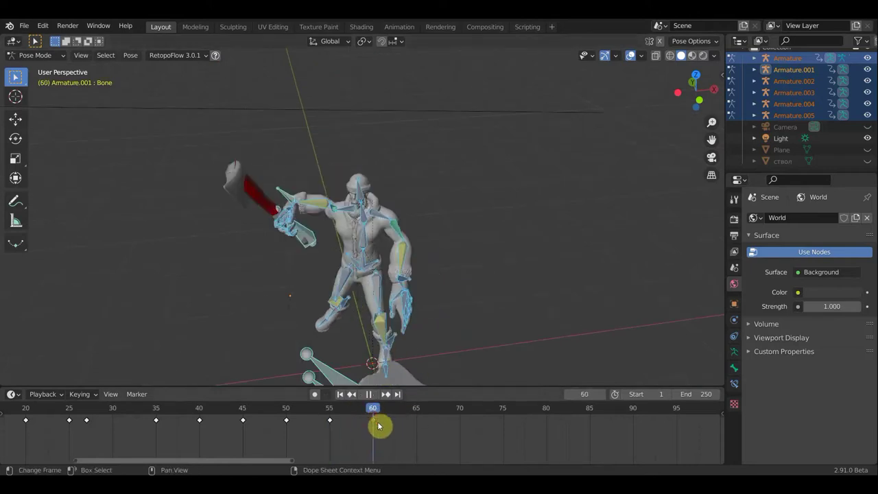
{"action": "mouse_move", "coordinate": [450, 297]}
{"action": "middle_mouse_down"}
{"action": "mouse_move", "coordinate": [473, 272]}
{"action": "mouse_move", "coordinate": [443, 286]}
{"action": "mouse_move", "coordinate": [347, 240]}
{"action": "middle_mouse_up"}
{"action": "scroll", "coordinate": [473, 272], "scroll_direction": "up", "scroll_amount": 3}
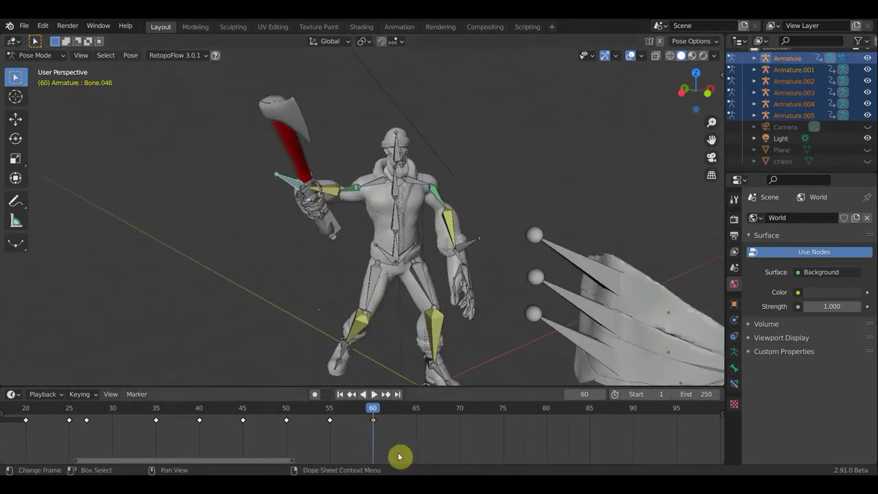
Step: Delete the frame-60 keyframe and play the animation backwards to check it
{"action": "key", "text": "x"}
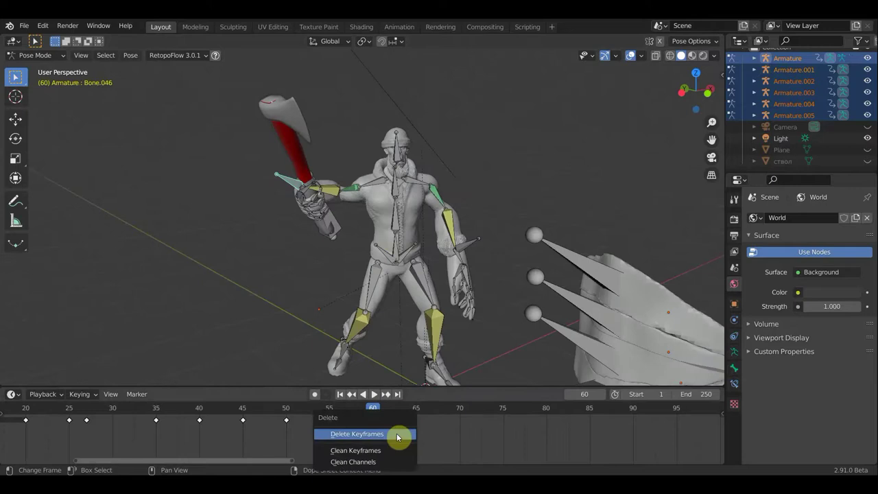
{"action": "left_click", "coordinate": [398, 437]}
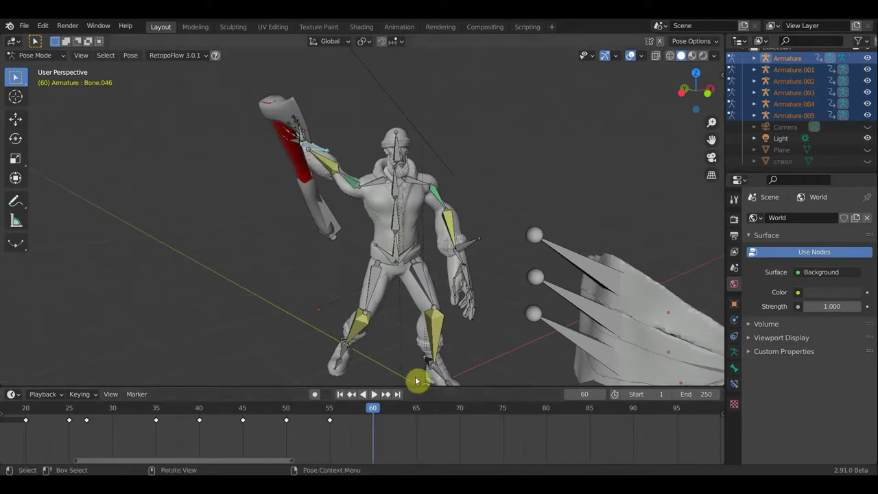
{"action": "key", "text": "shift+ctrl+space"}
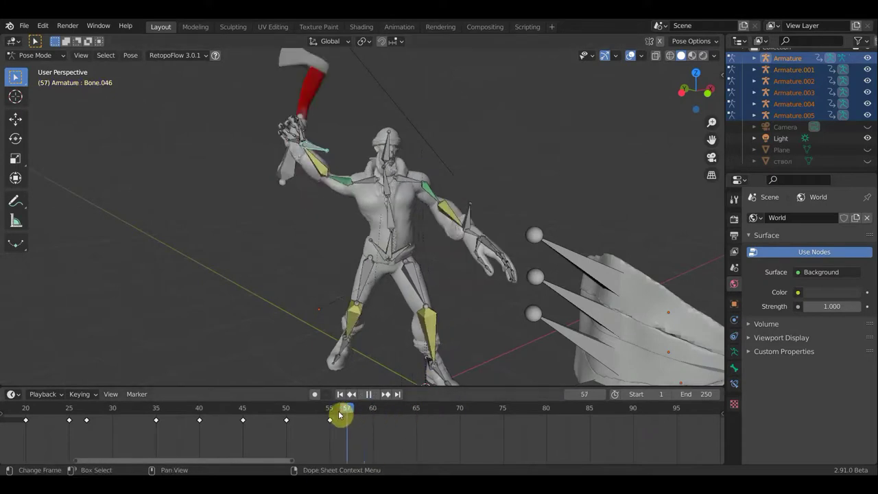
{"action": "left_click", "coordinate": [376, 430]}
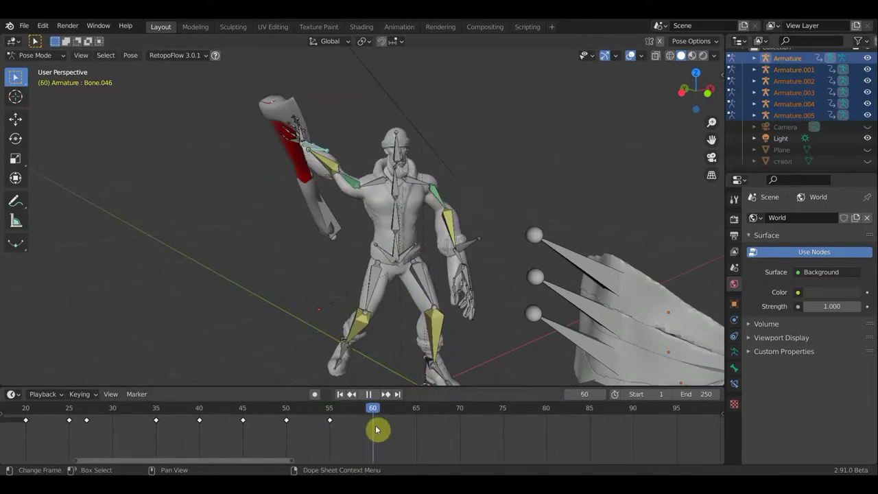
{"action": "key", "text": "Escape"}
Step: Play the swing from frame 55, then return to frame 60 to inspect the pose
{"action": "middle_click_drag", "start_coordinate": [390, 327], "coordinate": [451, 278]}
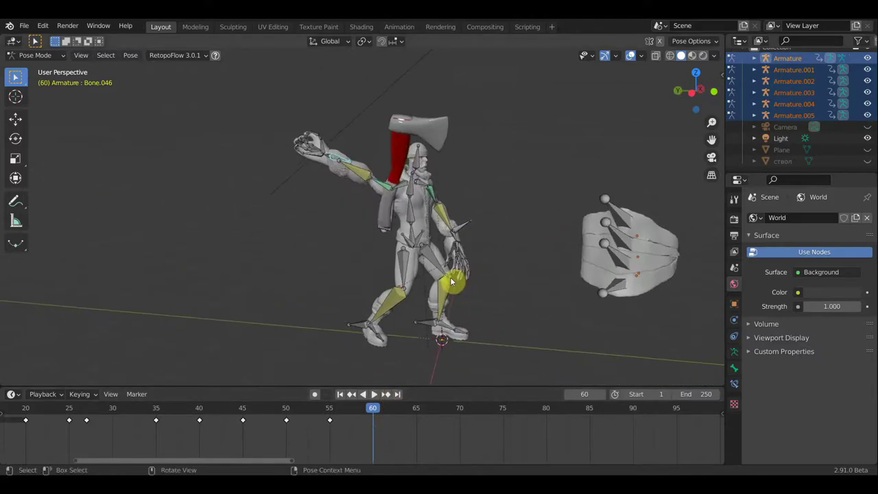
{"action": "left_click", "coordinate": [330, 413]}
{"action": "key", "text": "space"}
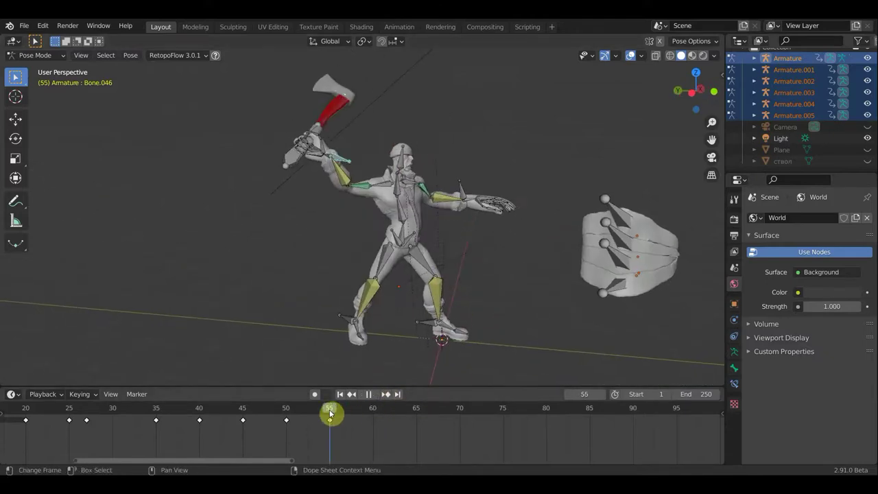
{"action": "key", "text": "Escape"}
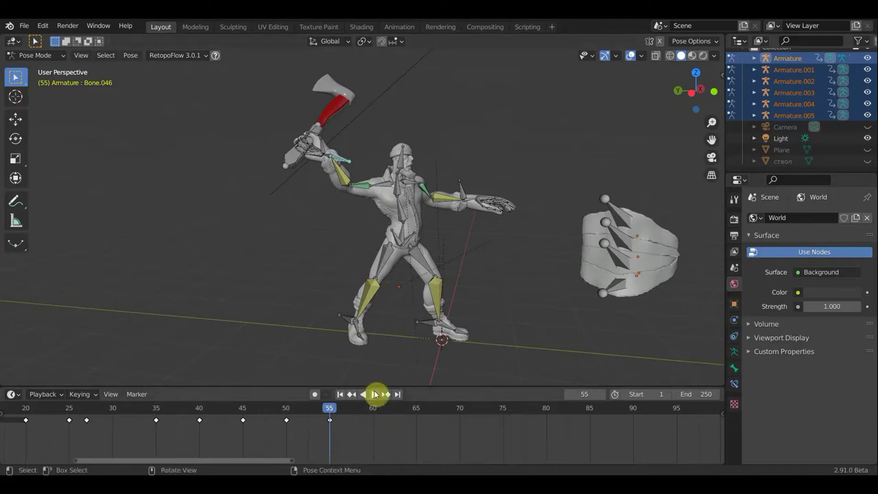
{"action": "scroll", "coordinate": [329, 423], "scroll_direction": "down", "scroll_amount": 2}
{"action": "scroll", "coordinate": [349, 424], "scroll_direction": "up", "scroll_amount": 2}
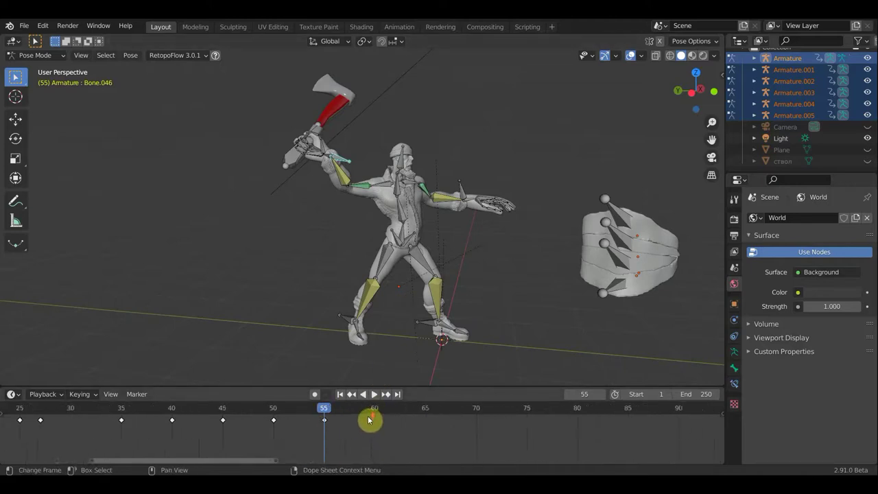
{"action": "scroll", "coordinate": [366, 427], "scroll_direction": "up", "scroll_amount": 1}
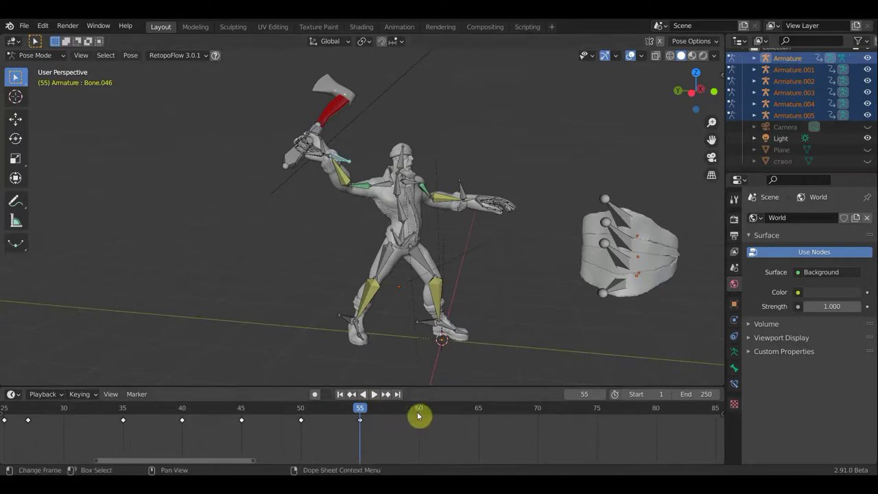
{"action": "left_click", "coordinate": [419, 410]}
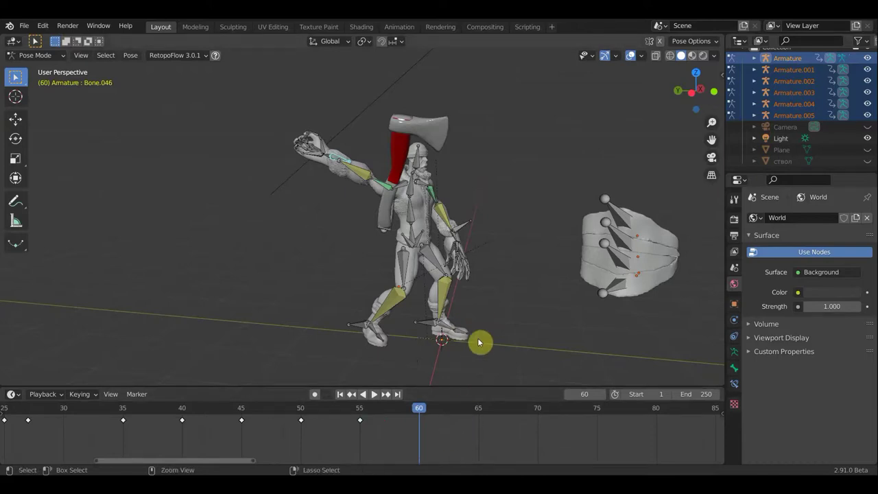
Step: Undo to restore the frame-60 keyframe with the axe lowered
{"action": "key", "text": "ctrl+z"}
{"action": "key", "text": "a"}
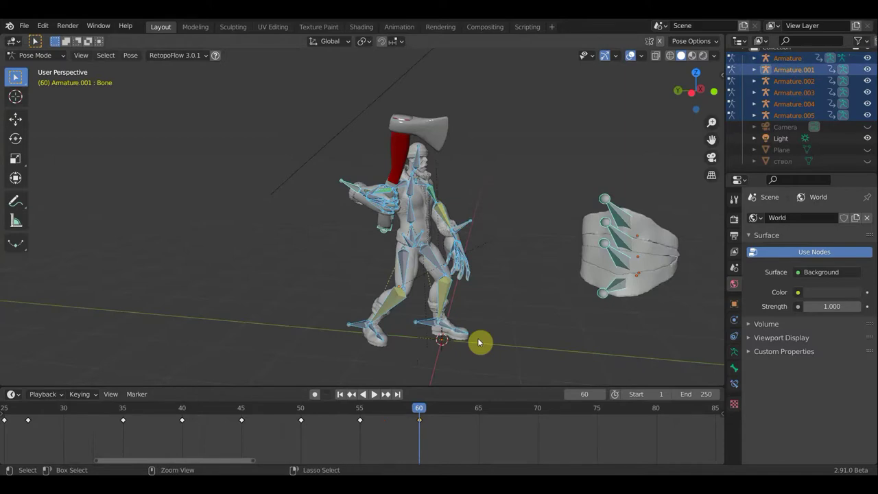
{"action": "key", "text": "alt+a"}
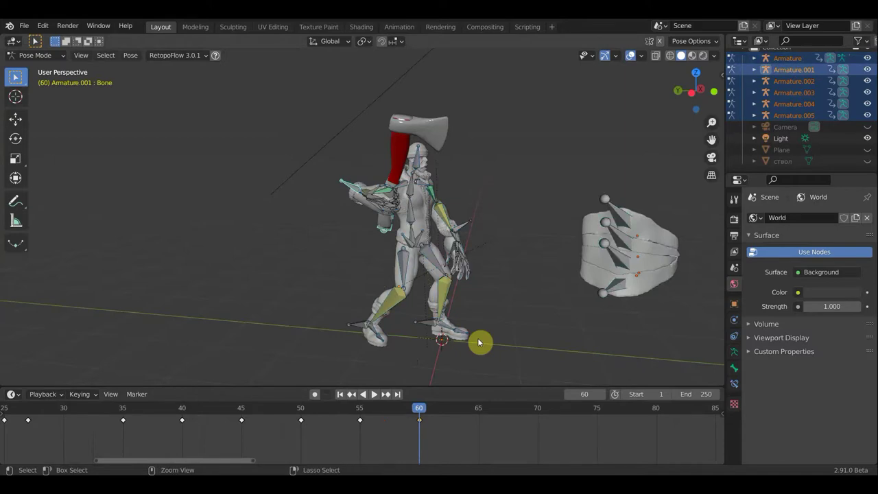
{"action": "key", "text": "ctrl+z"}
{"action": "key", "text": "ctrl+z"}
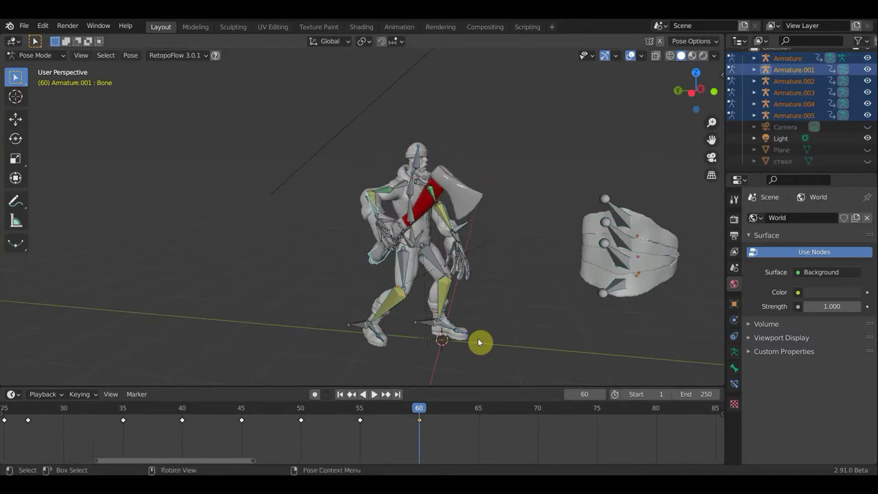
Step: Box-select both armatures' bones and clean their redundant keyframes
{"action": "scroll", "coordinate": [511, 368], "scroll_direction": "down", "scroll_amount": 3}
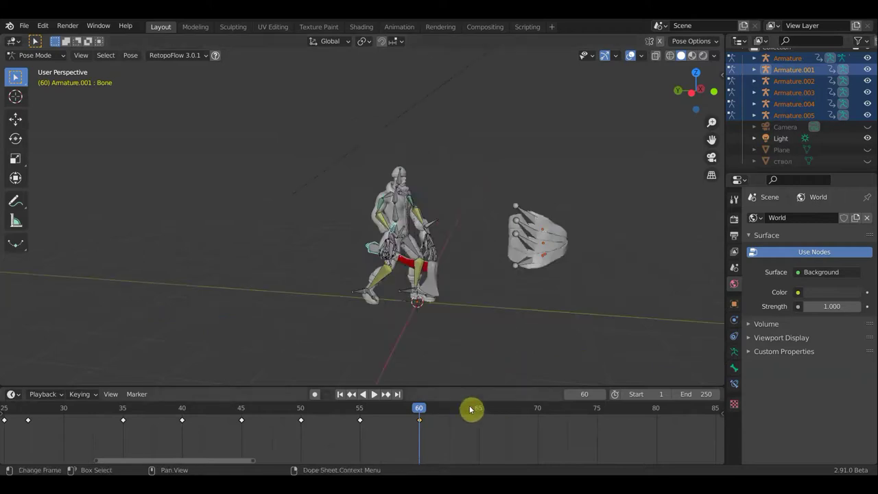
{"action": "left_click_drag", "start_coordinate": [605, 354], "coordinate": [328, 130]}
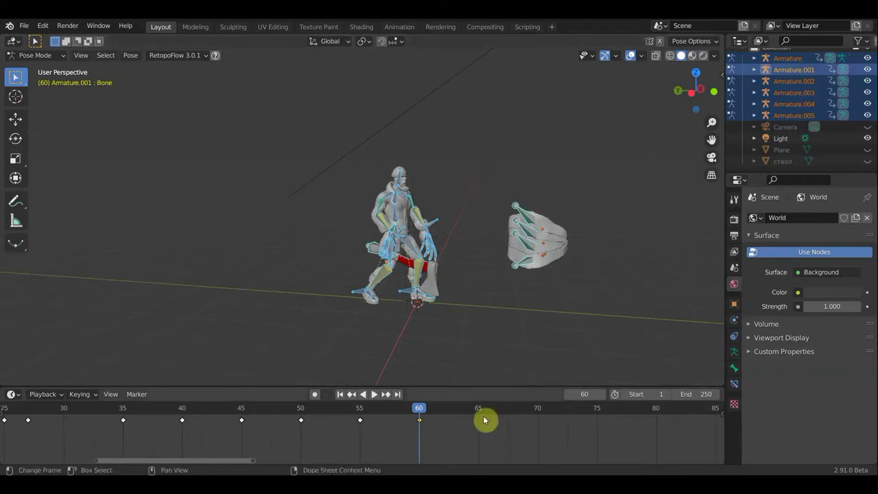
{"action": "key", "text": "x"}
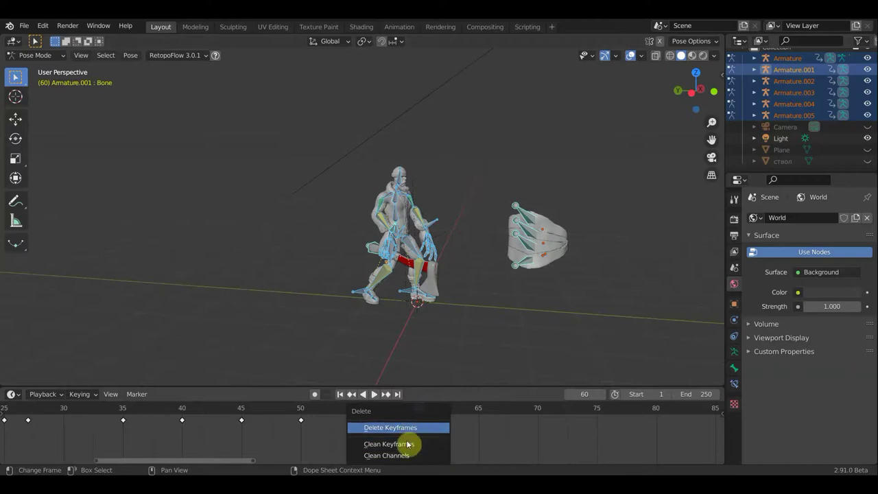
{"action": "left_click", "coordinate": [411, 445]}
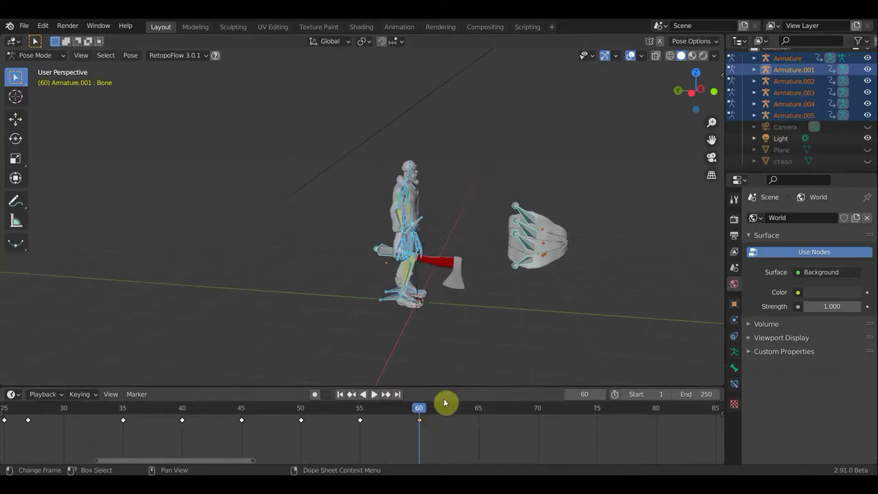
Step: Inspect the rig from the front and run Clean Keyframes again on the selected bones
{"action": "scroll", "coordinate": [460, 353], "scroll_direction": "up", "scroll_amount": 3}
{"action": "scroll", "coordinate": [505, 308], "scroll_direction": "down", "scroll_amount": 2}
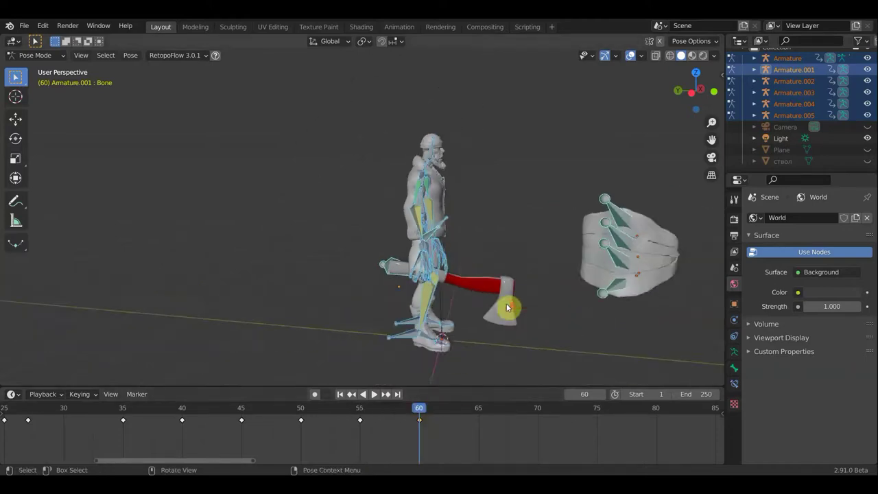
{"action": "scroll", "coordinate": [502, 310], "scroll_direction": "down", "scroll_amount": 1}
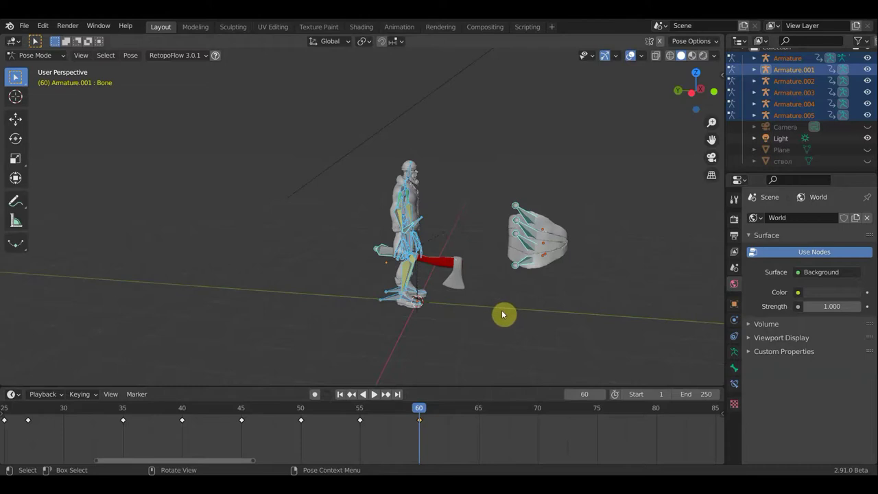
{"action": "mouse_move", "coordinate": [474, 312]}
{"action": "middle_mouse_down"}
{"action": "mouse_move", "coordinate": [435, 317]}
{"action": "mouse_move", "coordinate": [415, 309]}
{"action": "mouse_move", "coordinate": [446, 290]}
{"action": "mouse_move", "coordinate": [439, 386]}
{"action": "middle_mouse_up"}
{"action": "scroll", "coordinate": [427, 308], "scroll_direction": "up", "scroll_amount": 1}
{"action": "scroll", "coordinate": [447, 292], "scroll_direction": "up", "scroll_amount": 2}
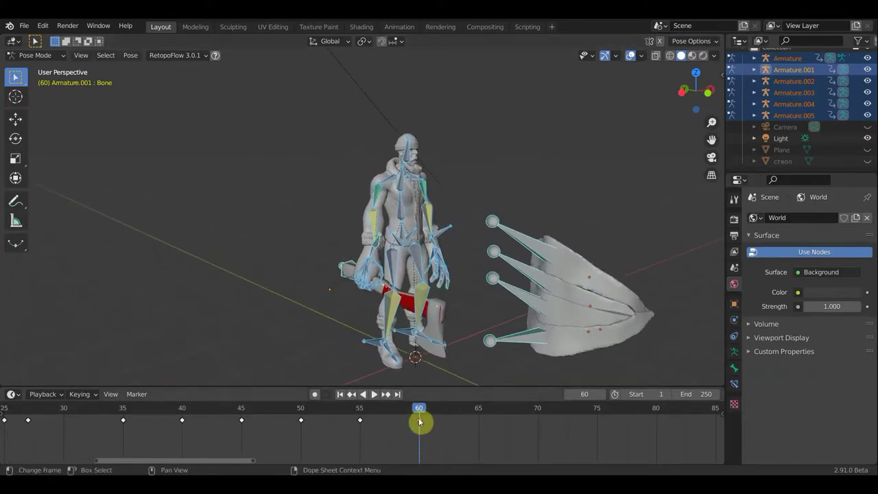
{"action": "key", "text": "x"}
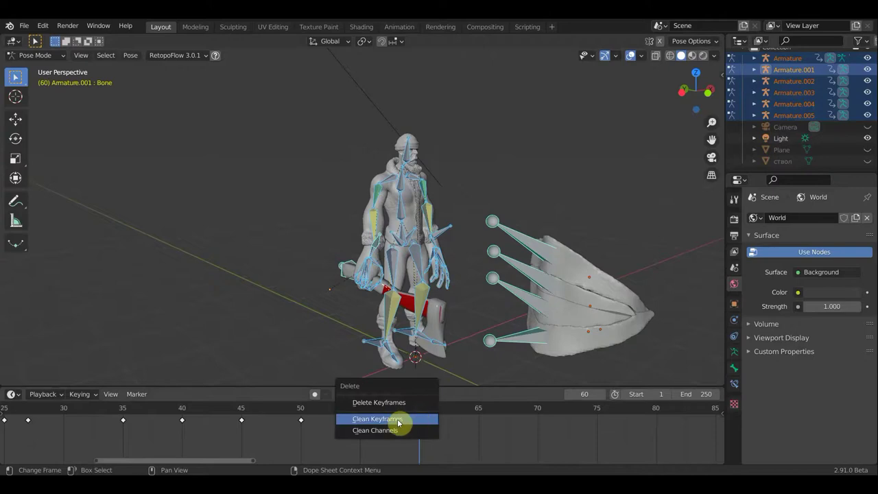
{"action": "left_click", "coordinate": [406, 421]}
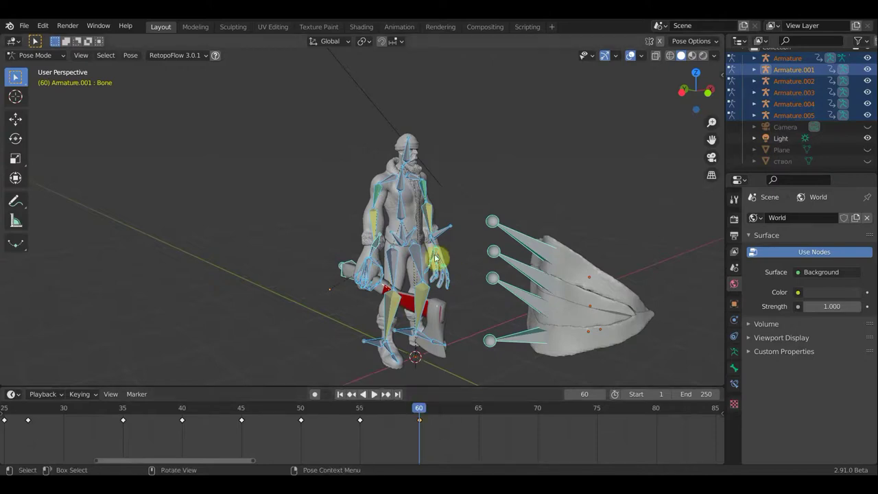
Step: Delete the frame-60 keyframe again and scrub frames 56–59 to view the raised-axe pose
{"action": "mouse_move", "coordinate": [426, 279]}
{"action": "middle_mouse_down"}
{"action": "mouse_move", "coordinate": [382, 279]}
{"action": "mouse_move", "coordinate": [416, 276]}
{"action": "middle_mouse_up"}
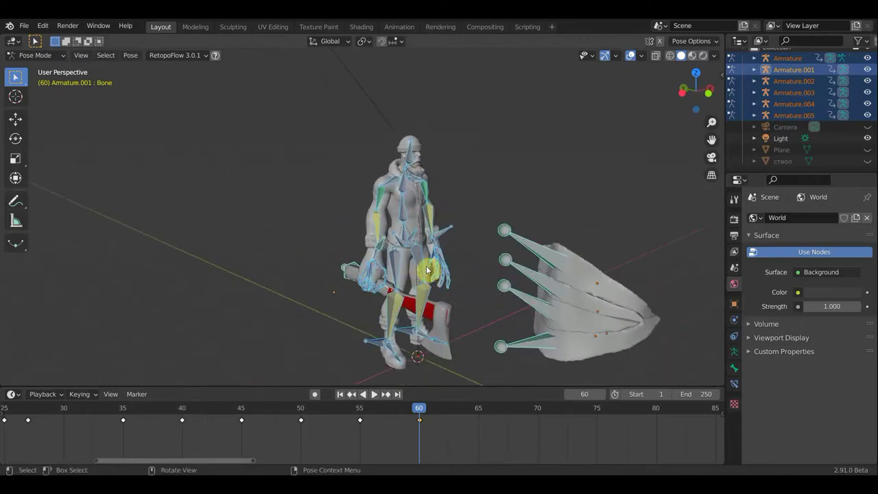
{"action": "left_click_drag", "start_coordinate": [421, 410], "coordinate": [374, 410]}
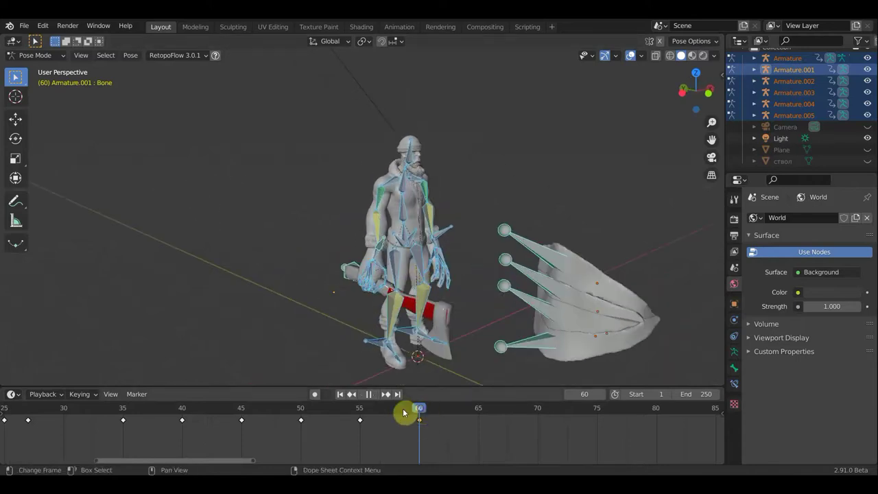
{"action": "left_click", "coordinate": [419, 419]}
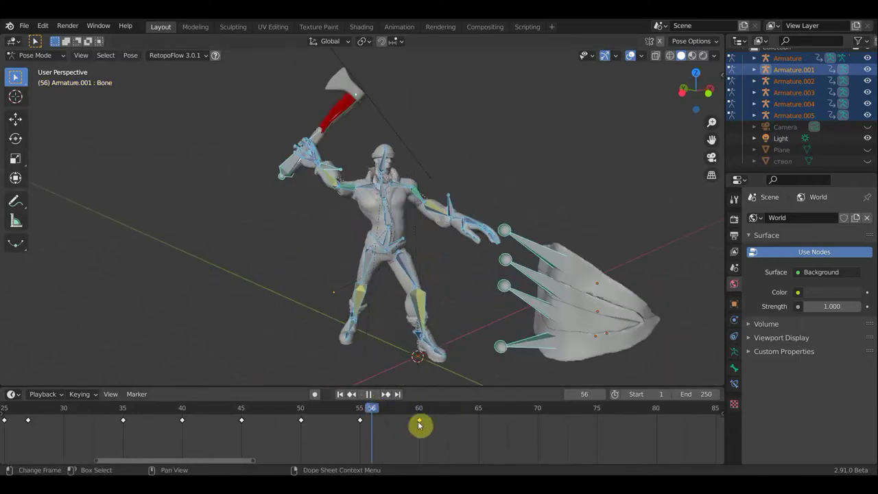
{"action": "key", "text": "x"}
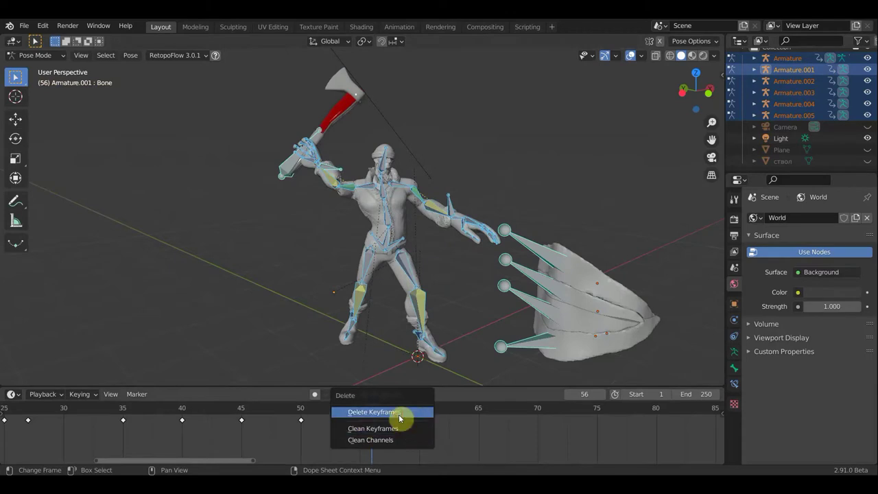
{"action": "left_click", "coordinate": [400, 412]}
{"action": "left_click_drag", "start_coordinate": [402, 412], "coordinate": [407, 412]}
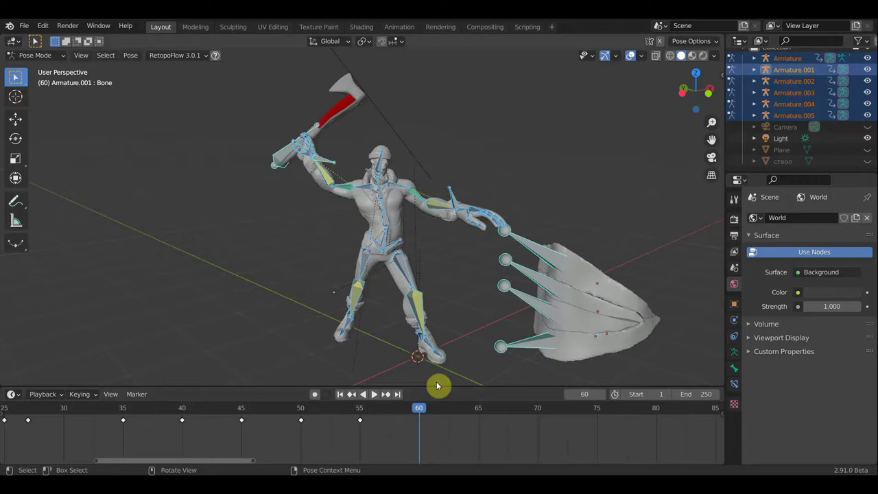
Step: Select the torso bone and rotate it to twist the lumberjack's torso
{"action": "mouse_move", "coordinate": [450, 151]}
{"action": "middle_mouse_down"}
{"action": "mouse_move", "coordinate": [396, 209]}
{"action": "mouse_move", "coordinate": [415, 173]}
{"action": "mouse_move", "coordinate": [399, 215]}
{"action": "middle_mouse_up"}
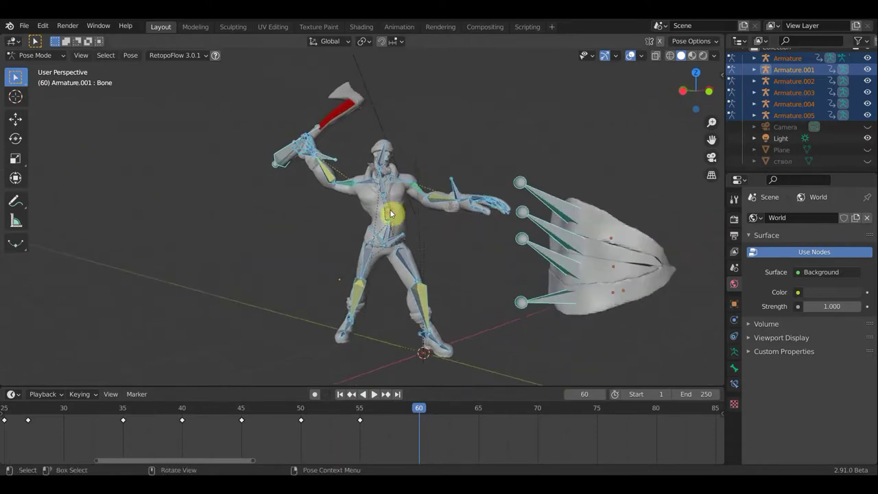
{"action": "left_click", "coordinate": [461, 238]}
{"action": "key", "text": "r"}
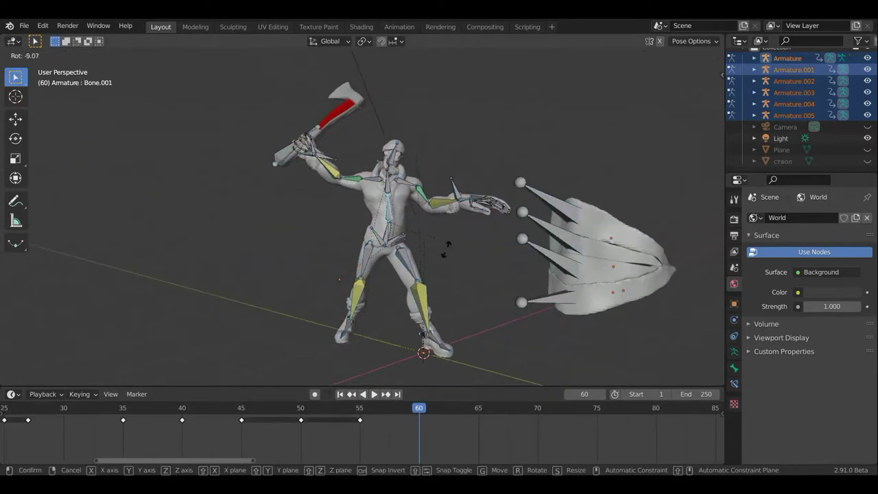
{"action": "left_click", "coordinate": [460, 232]}
{"action": "mouse_move", "coordinate": [438, 225]}
{"action": "middle_mouse_down"}
{"action": "mouse_move", "coordinate": [391, 283]}
{"action": "mouse_move", "coordinate": [404, 279]}
{"action": "mouse_move", "coordinate": [370, 264]}
{"action": "middle_mouse_up"}
Step: Rotate the arm bones including Bone.015 by 15.2° and shift them to a new position
{"action": "left_click", "coordinate": [443, 253]}
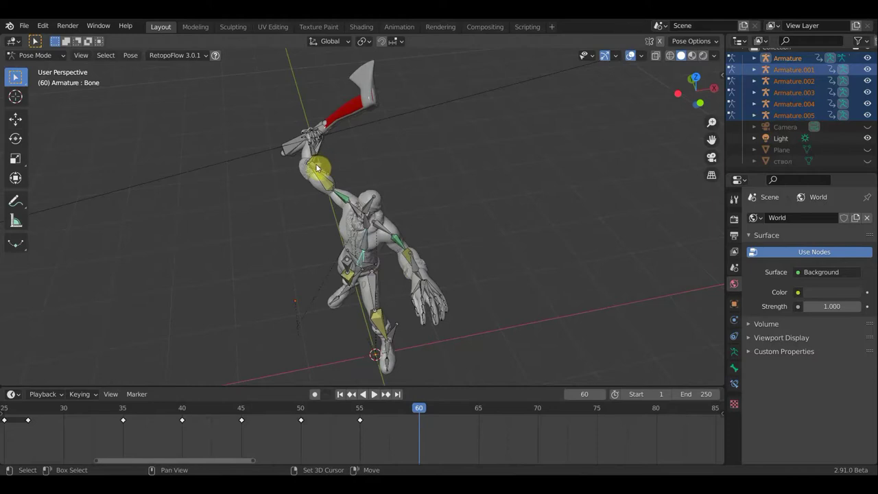
{"action": "left_click", "coordinate": [287, 152]}
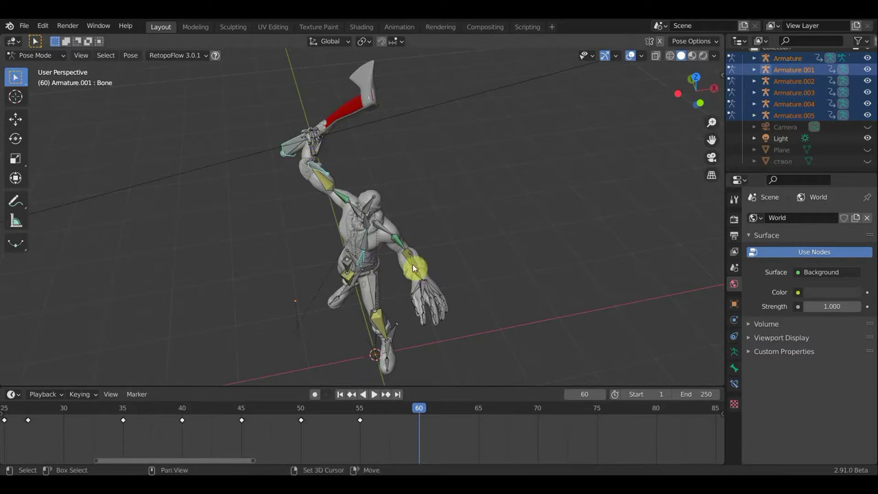
{"action": "left_click", "coordinate": [439, 265], "text": "shift"}
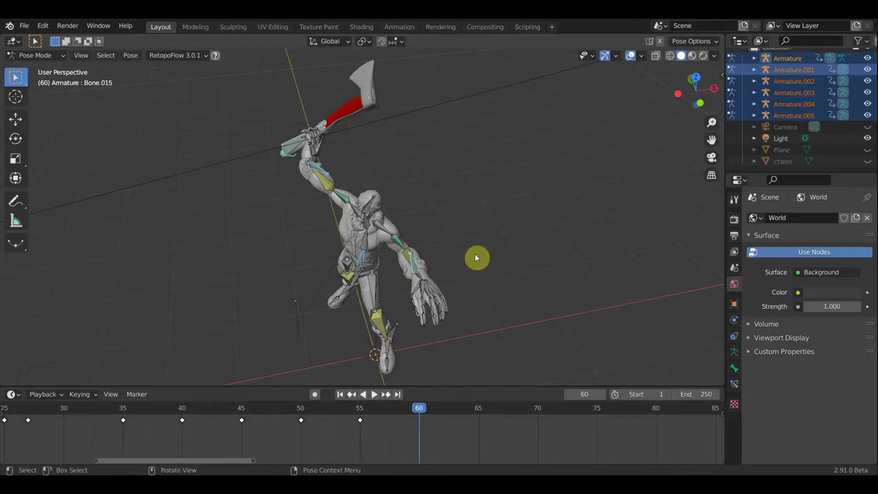
{"action": "key", "text": "r"}
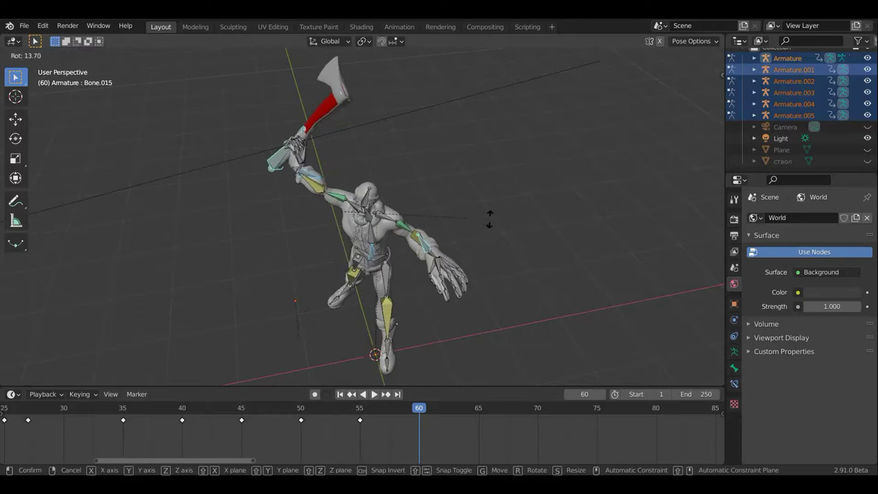
{"action": "left_click", "coordinate": [487, 224]}
{"action": "key", "text": "g"}
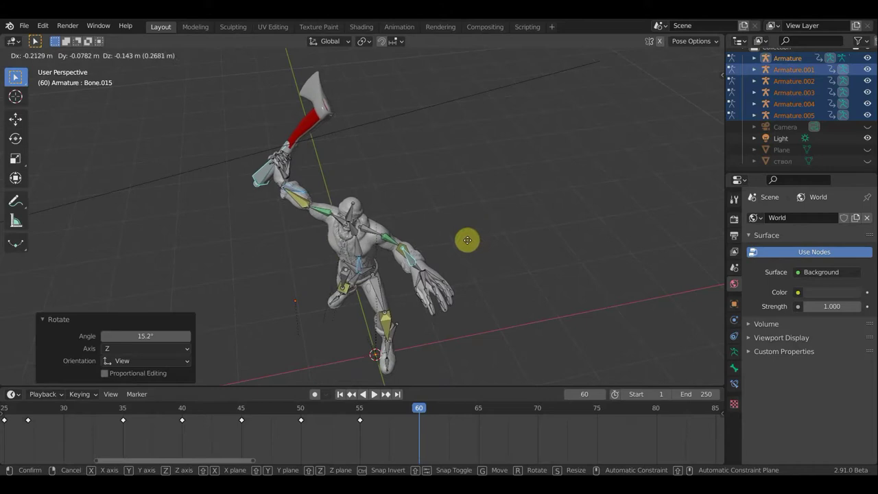
{"action": "left_click", "coordinate": [501, 247]}
{"action": "mouse_move", "coordinate": [501, 247]}
{"action": "middle_mouse_down"}
{"action": "mouse_move", "coordinate": [490, 181]}
{"action": "mouse_move", "coordinate": [463, 276]}
{"action": "mouse_move", "coordinate": [483, 284]}
{"action": "mouse_move", "coordinate": [559, 236]}
{"action": "mouse_move", "coordinate": [520, 268]}
{"action": "mouse_move", "coordinate": [516, 310]}
{"action": "middle_mouse_up"}
Step: Turn the arm bones 20.6° and then a little further, checking from new angles
{"action": "key", "text": "r"}
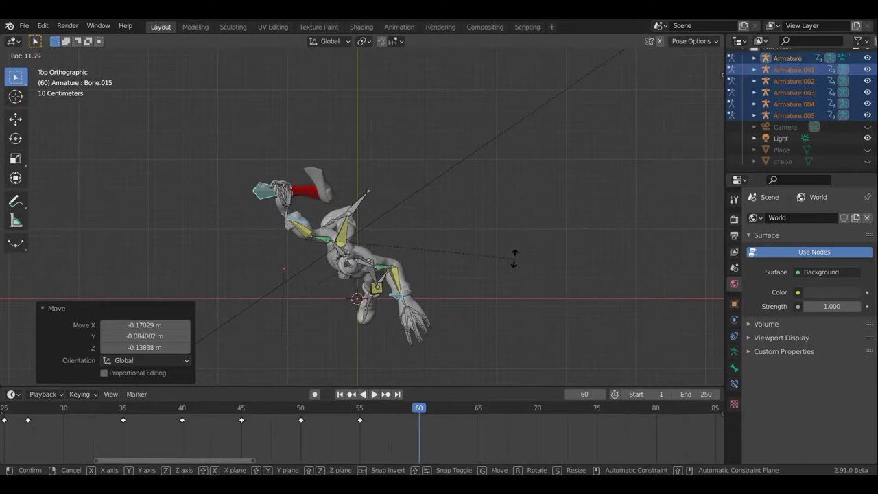
{"action": "left_click", "coordinate": [523, 287]}
{"action": "mouse_move", "coordinate": [525, 292]}
{"action": "middle_mouse_down"}
{"action": "mouse_move", "coordinate": [565, 164]}
{"action": "mouse_move", "coordinate": [649, 177]}
{"action": "middle_mouse_up"}
{"action": "mouse_move", "coordinate": [554, 269]}
{"action": "middle_mouse_down"}
{"action": "mouse_move", "coordinate": [466, 275]}
{"action": "mouse_move", "coordinate": [429, 290]}
{"action": "mouse_move", "coordinate": [459, 356]}
{"action": "middle_mouse_up"}
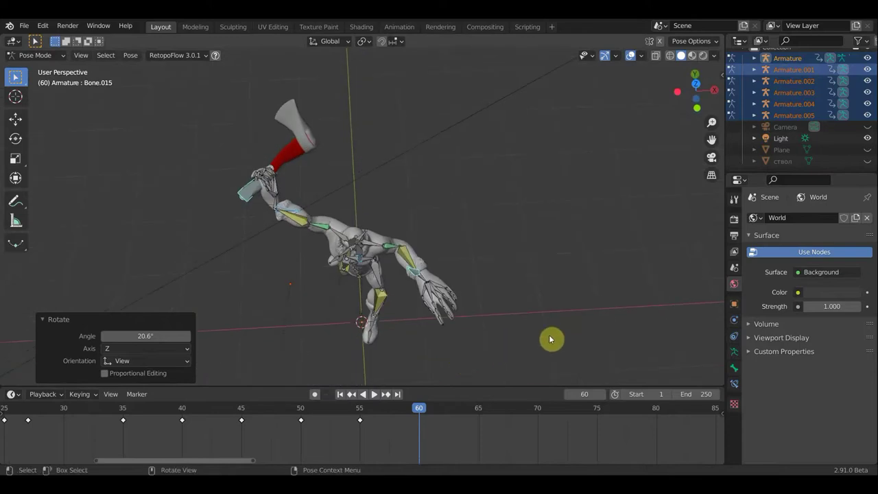
{"action": "key", "text": "r"}
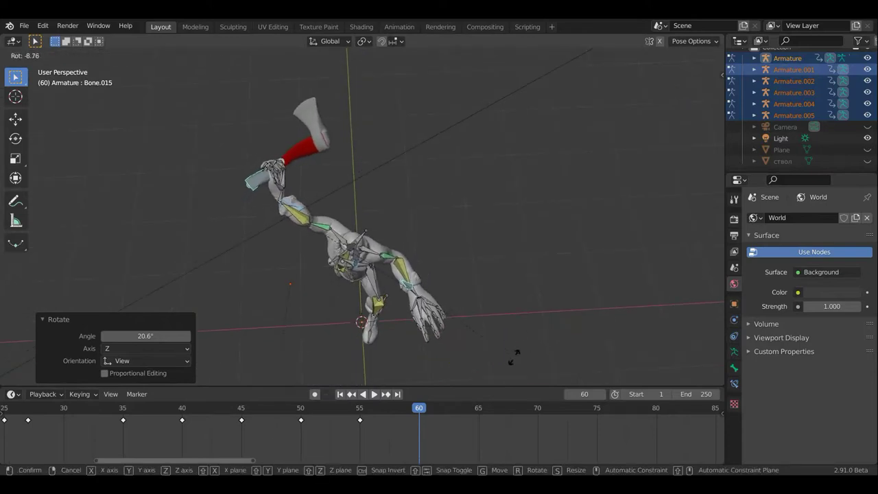
{"action": "left_click", "coordinate": [516, 356]}
{"action": "mouse_move", "coordinate": [457, 271]}
{"action": "middle_mouse_down"}
{"action": "mouse_move", "coordinate": [509, 269]}
{"action": "mouse_move", "coordinate": [510, 202]}
{"action": "mouse_move", "coordinate": [384, 251]}
{"action": "middle_mouse_up"}
Step: Select the torso, upper arm Bone.015 and axe-hand bone, and turn the hand 22.3°
{"action": "left_click", "coordinate": [384, 251]}
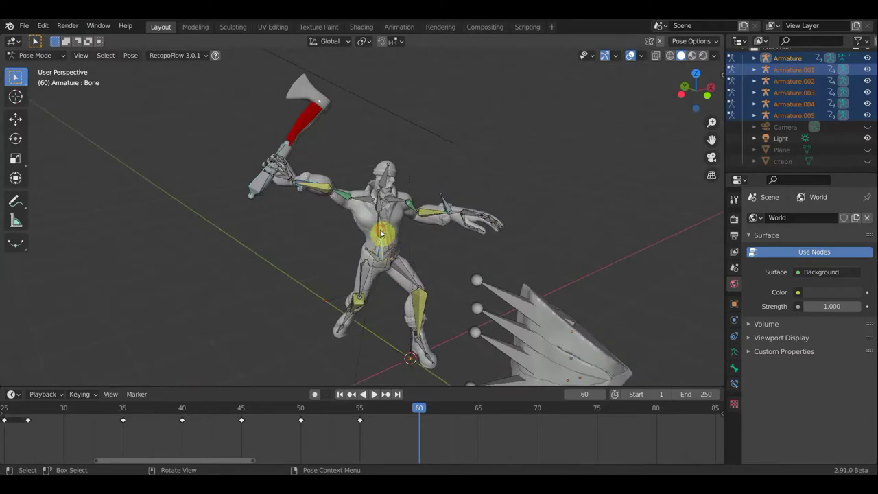
{"action": "left_click", "coordinate": [502, 271]}
{"action": "middle_click_drag", "start_coordinate": [502, 270], "coordinate": [447, 273]}
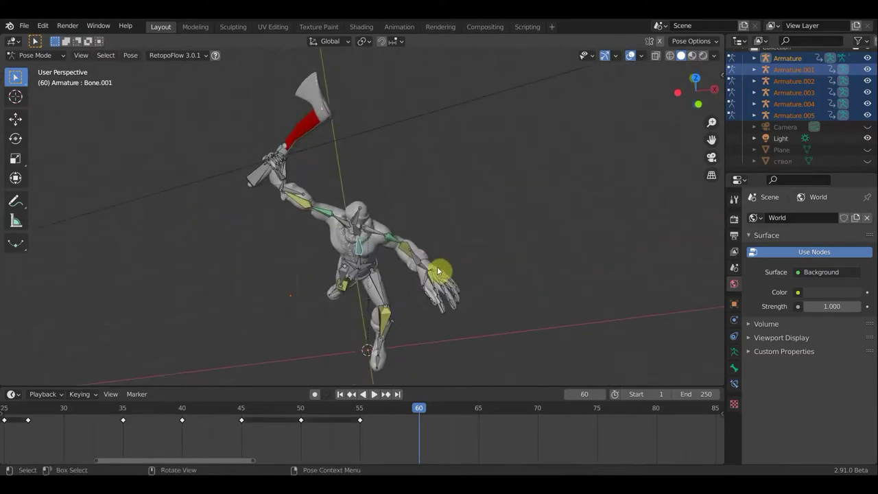
{"action": "left_click", "coordinate": [297, 192]}
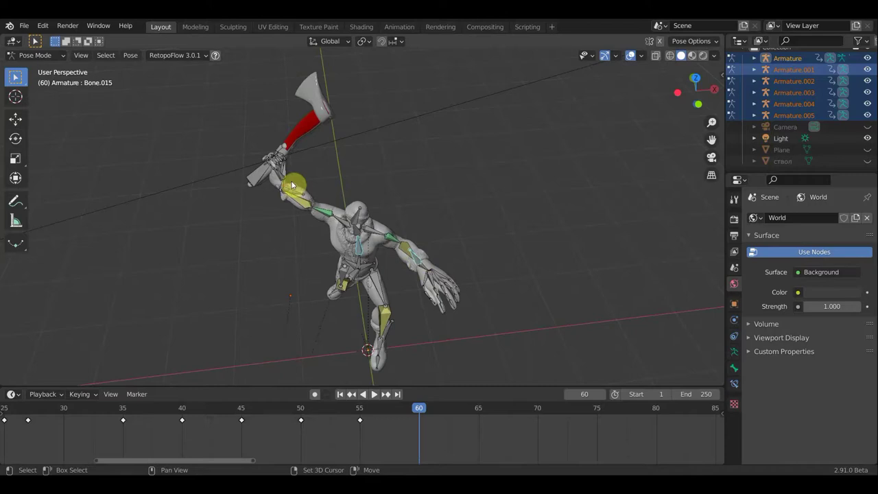
{"action": "left_click", "coordinate": [249, 180]}
{"action": "middle_click_drag", "start_coordinate": [443, 226], "coordinate": [447, 233]}
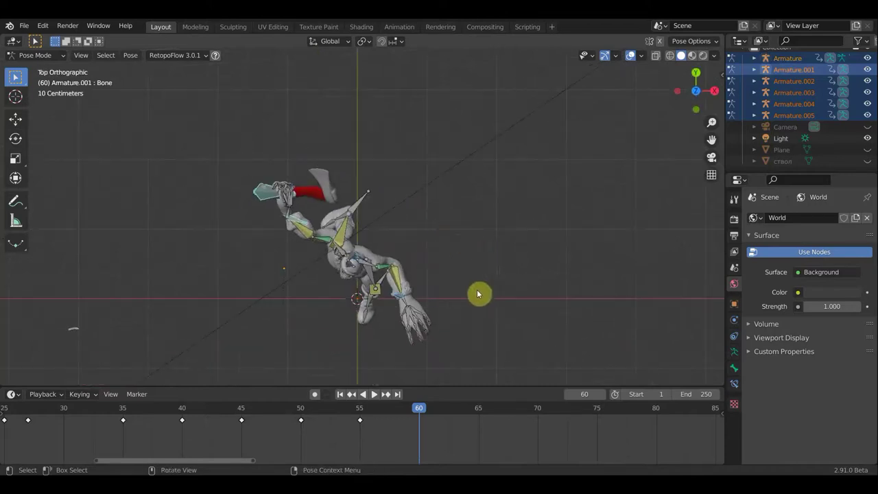
{"action": "key", "text": "r"}
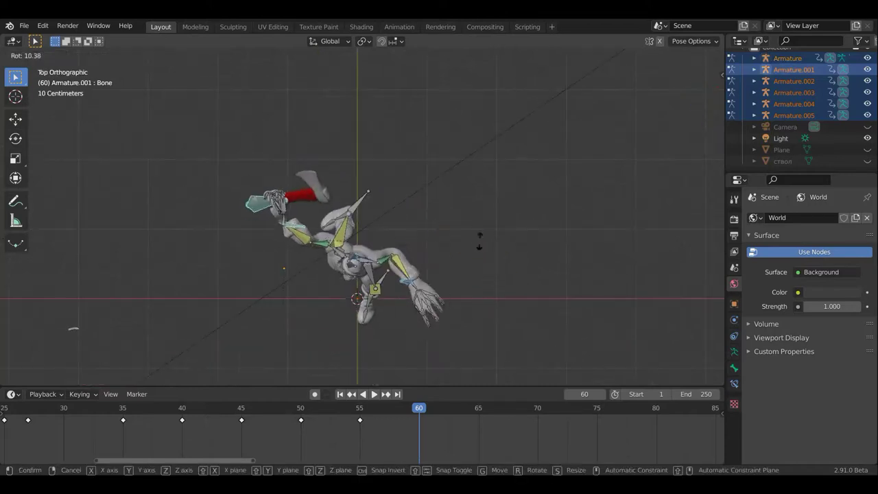
{"action": "left_click", "coordinate": [474, 231]}
{"action": "mouse_move", "coordinate": [474, 231]}
{"action": "middle_mouse_down"}
{"action": "mouse_move", "coordinate": [506, 166]}
{"action": "mouse_move", "coordinate": [403, 234]}
{"action": "middle_mouse_up"}
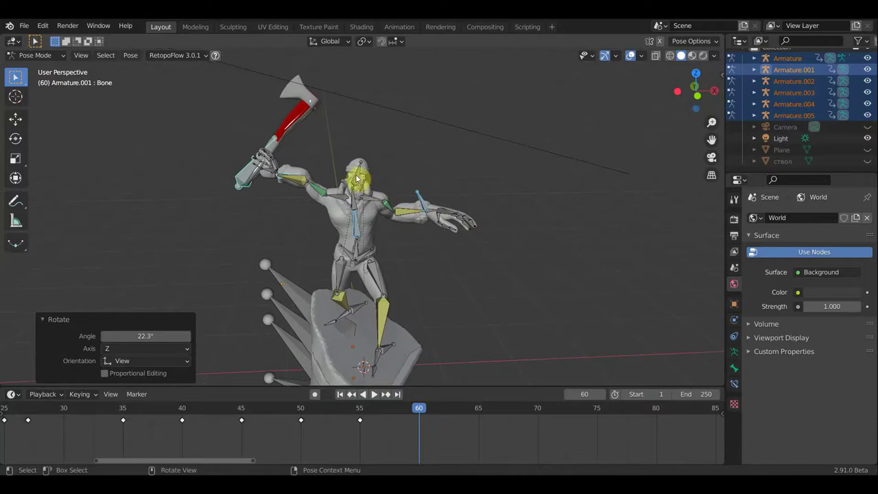
Step: Rotate arm bone Bone.004 by -13.4°, -6.81° and 16.5°, checking from the top view
{"action": "left_click", "coordinate": [476, 240]}
{"action": "middle_click_drag", "start_coordinate": [477, 239], "coordinate": [493, 265]}
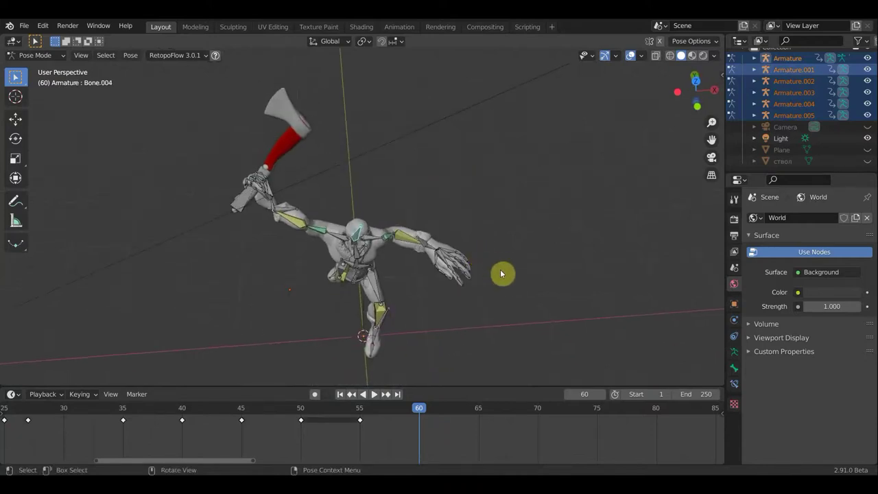
{"action": "key", "text": "r"}
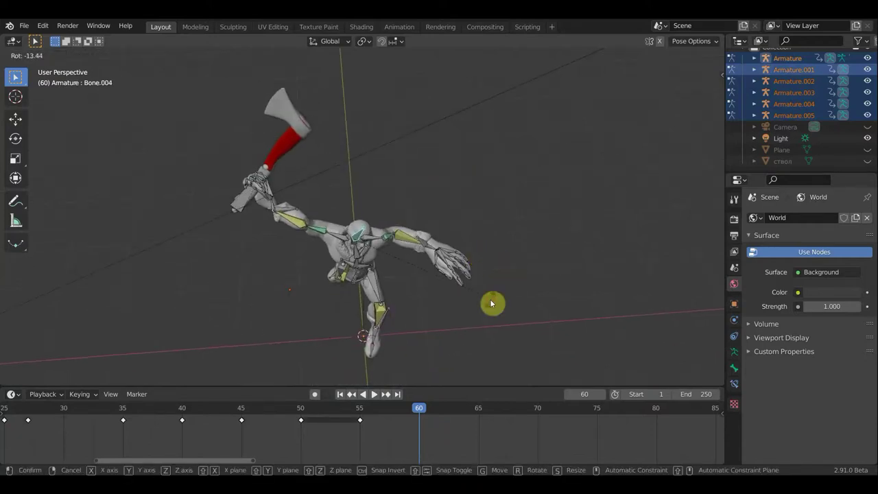
{"action": "left_click", "coordinate": [492, 291]}
{"action": "key", "text": "KP_7"}
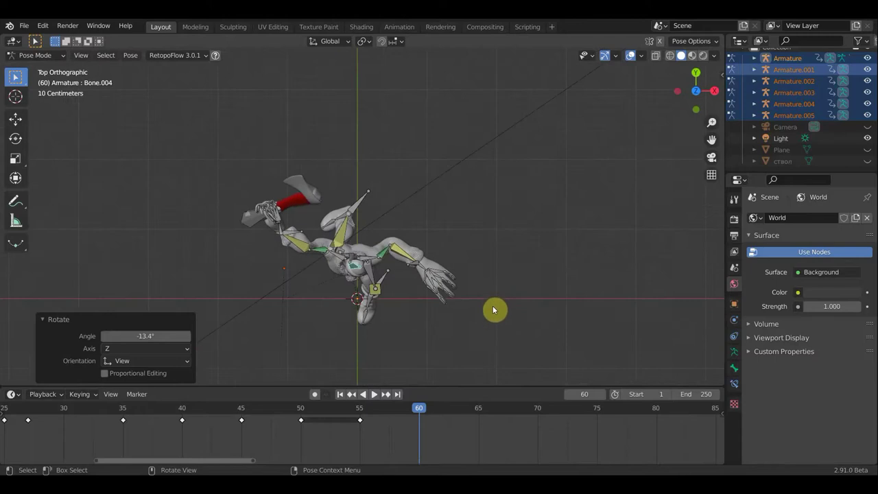
{"action": "key", "text": "r"}
{"action": "left_click", "coordinate": [485, 328]}
{"action": "mouse_move", "coordinate": [485, 328]}
{"action": "middle_mouse_down"}
{"action": "mouse_move", "coordinate": [507, 221]}
{"action": "mouse_move", "coordinate": [508, 198]}
{"action": "mouse_move", "coordinate": [486, 197]}
{"action": "mouse_move", "coordinate": [533, 234]}
{"action": "middle_mouse_up"}
{"action": "key", "text": "r"}
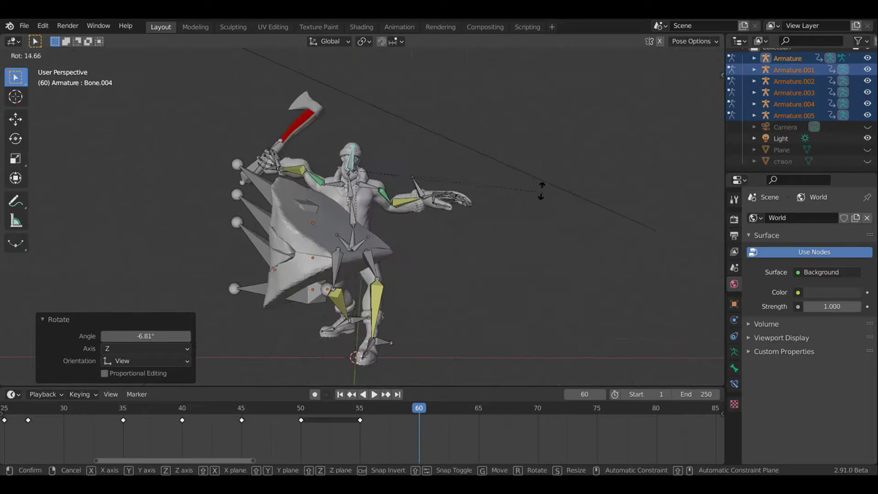
{"action": "left_click", "coordinate": [538, 190]}
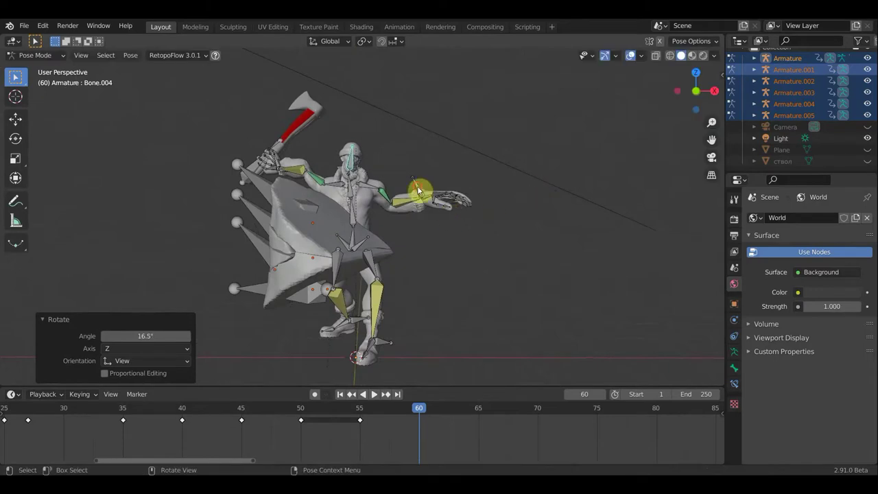
Step: Shift the upper arm Bone.015 twice and rotate it -14.7°
{"action": "middle_click_drag", "start_coordinate": [497, 251], "coordinate": [529, 261]}
{"action": "left_click", "coordinate": [529, 269]}
{"action": "key", "text": "g"}
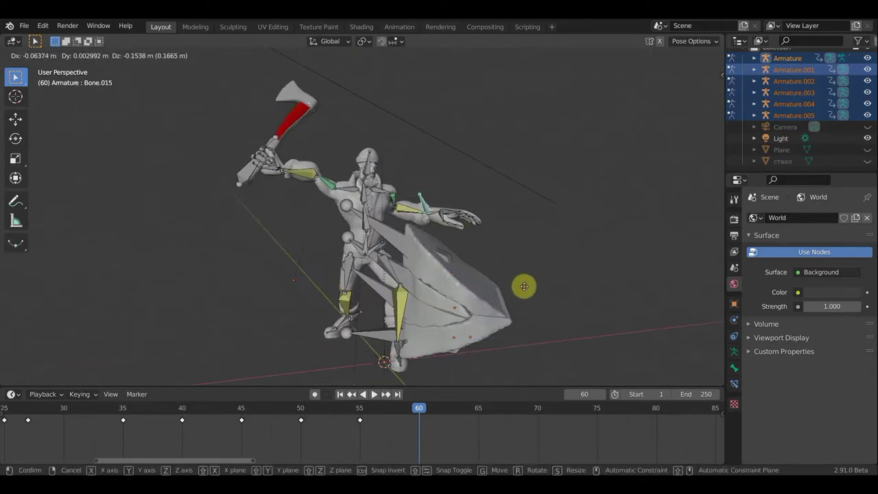
{"action": "left_click", "coordinate": [528, 302]}
{"action": "mouse_move", "coordinate": [529, 295]}
{"action": "middle_mouse_down"}
{"action": "mouse_move", "coordinate": [572, 282]}
{"action": "mouse_move", "coordinate": [563, 276]}
{"action": "middle_mouse_up"}
{"action": "key", "text": "g"}
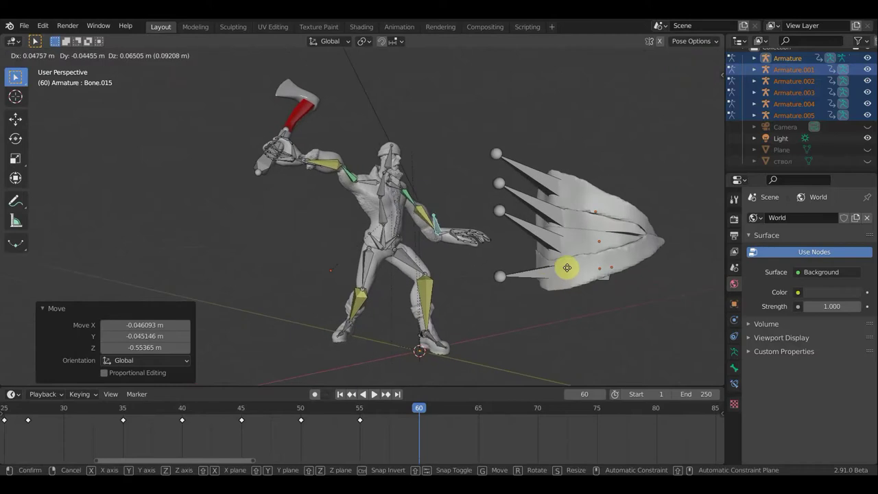
{"action": "left_click", "coordinate": [570, 261]}
{"action": "key", "text": "r"}
{"action": "left_click", "coordinate": [465, 239]}
{"action": "mouse_move", "coordinate": [277, 196]}
{"action": "middle_mouse_down"}
{"action": "mouse_move", "coordinate": [247, 242]}
{"action": "mouse_move", "coordinate": [289, 199]}
{"action": "middle_mouse_up"}
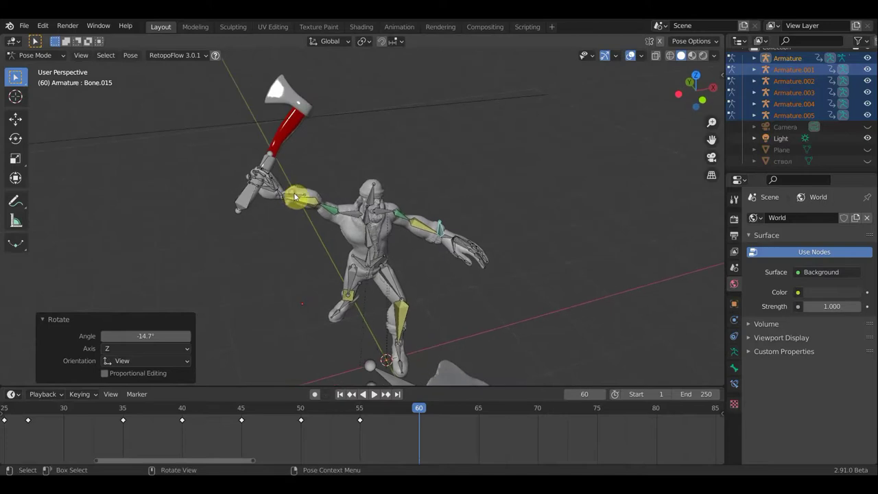
Step: Turn the axe forearm 13°, shift it, then swing it 118° so the axe points out
{"action": "left_click", "coordinate": [261, 198]}
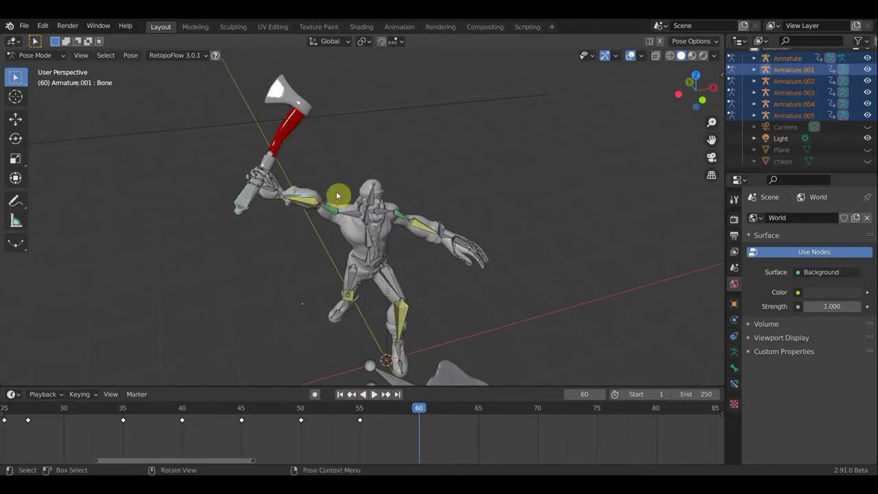
{"action": "mouse_move", "coordinate": [460, 182]}
{"action": "middle_mouse_down"}
{"action": "mouse_move", "coordinate": [636, 159]}
{"action": "mouse_move", "coordinate": [584, 208]}
{"action": "mouse_move", "coordinate": [614, 203]}
{"action": "mouse_move", "coordinate": [596, 213]}
{"action": "middle_mouse_up"}
{"action": "key", "text": "r"}
{"action": "left_click", "coordinate": [559, 179]}
{"action": "mouse_move", "coordinate": [476, 210]}
{"action": "middle_mouse_down"}
{"action": "mouse_move", "coordinate": [410, 217]}
{"action": "mouse_move", "coordinate": [320, 207]}
{"action": "mouse_move", "coordinate": [476, 206]}
{"action": "middle_mouse_up"}
{"action": "key", "text": "g"}
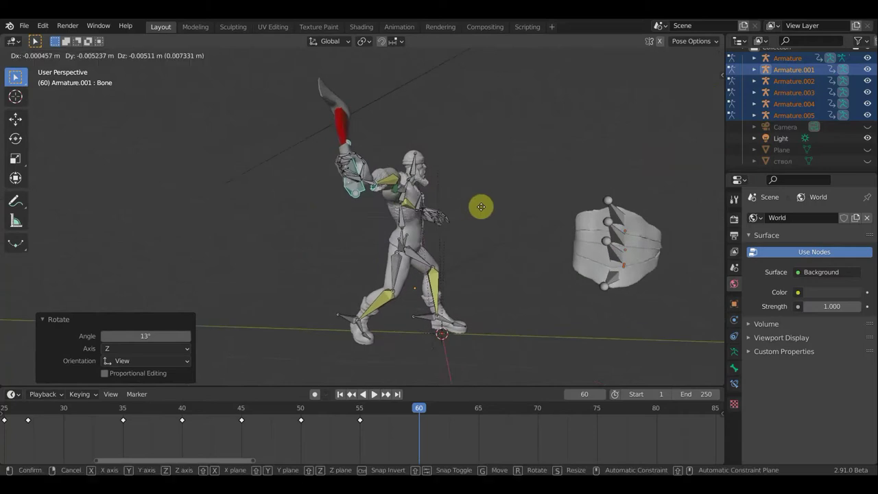
{"action": "left_click", "coordinate": [535, 204]}
{"action": "mouse_move", "coordinate": [535, 205]}
{"action": "middle_mouse_down"}
{"action": "mouse_move", "coordinate": [402, 239]}
{"action": "mouse_move", "coordinate": [359, 225]}
{"action": "mouse_move", "coordinate": [349, 240]}
{"action": "mouse_move", "coordinate": [405, 213]}
{"action": "middle_mouse_up"}
{"action": "key", "text": "r"}
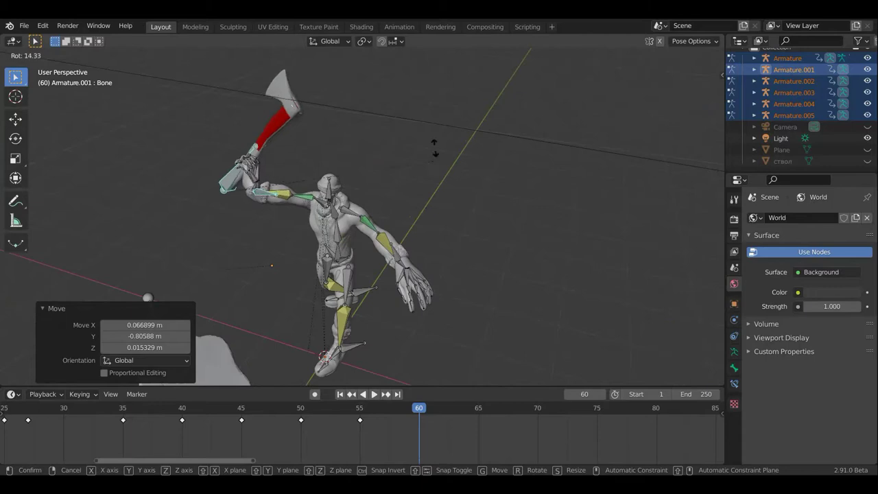
{"action": "left_click", "coordinate": [221, 144]}
{"action": "left_click_drag", "start_coordinate": [261, 196], "coordinate": [290, 221]}
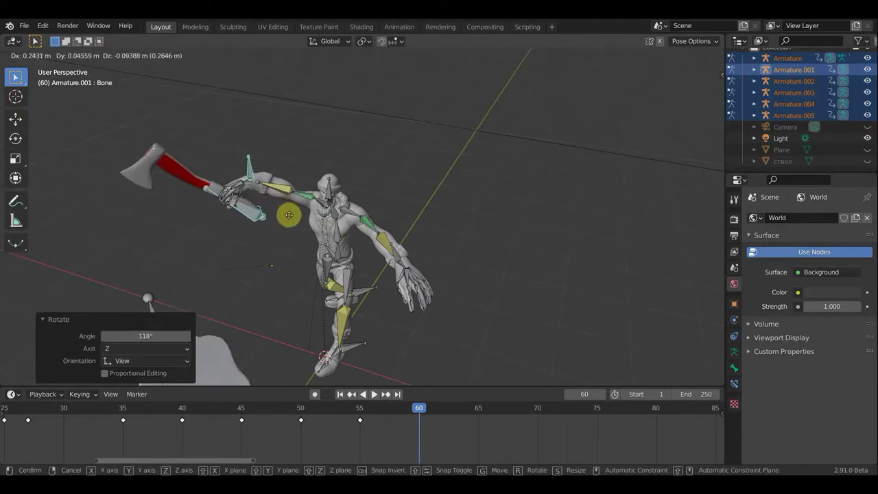
{"action": "mouse_move", "coordinate": [337, 210]}
{"action": "middle_mouse_down"}
{"action": "mouse_move", "coordinate": [330, 198]}
{"action": "mouse_move", "coordinate": [355, 190]}
{"action": "mouse_move", "coordinate": [314, 186]}
{"action": "mouse_move", "coordinate": [435, 204]}
{"action": "mouse_move", "coordinate": [524, 200]}
{"action": "mouse_move", "coordinate": [515, 201]}
{"action": "middle_mouse_up"}
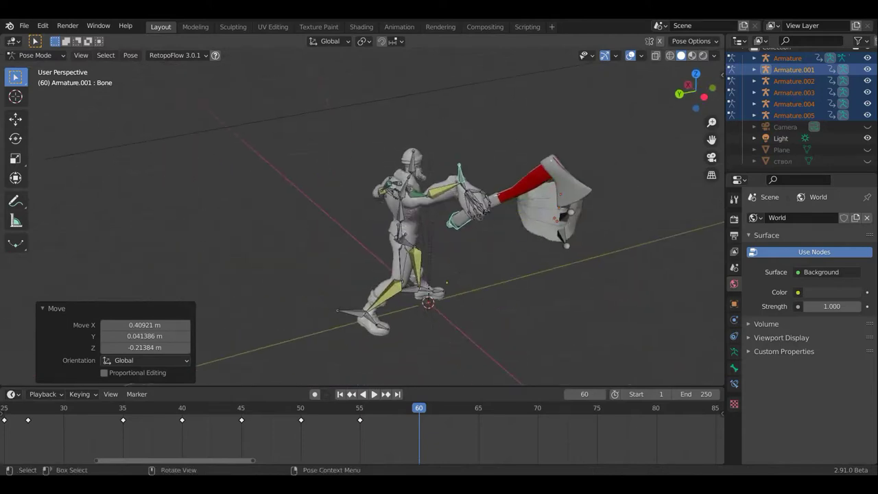
Step: Swing the axe arm upward, shift it, and rotate it further
{"action": "key", "text": "r"}
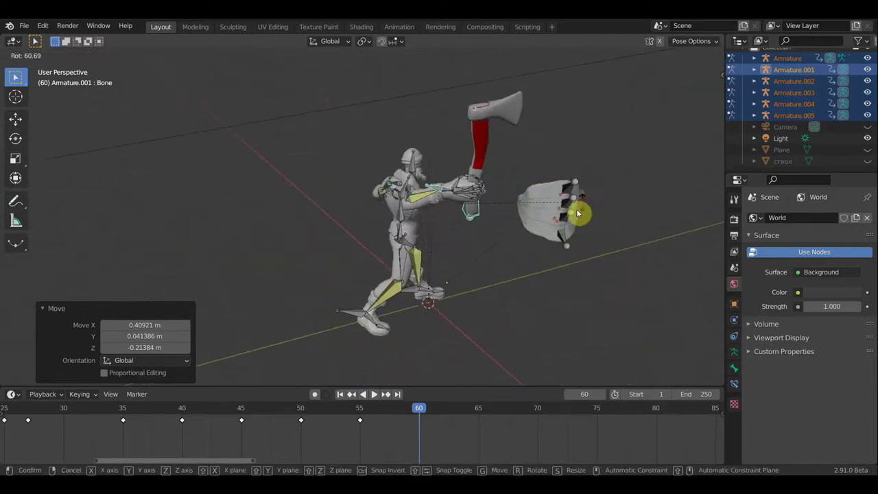
{"action": "left_click", "coordinate": [579, 213]}
{"action": "key", "text": "g"}
{"action": "left_click", "coordinate": [540, 231]}
{"action": "mouse_move", "coordinate": [540, 231]}
{"action": "middle_mouse_down"}
{"action": "mouse_move", "coordinate": [417, 232]}
{"action": "mouse_move", "coordinate": [425, 198]}
{"action": "mouse_move", "coordinate": [503, 207]}
{"action": "middle_mouse_up"}
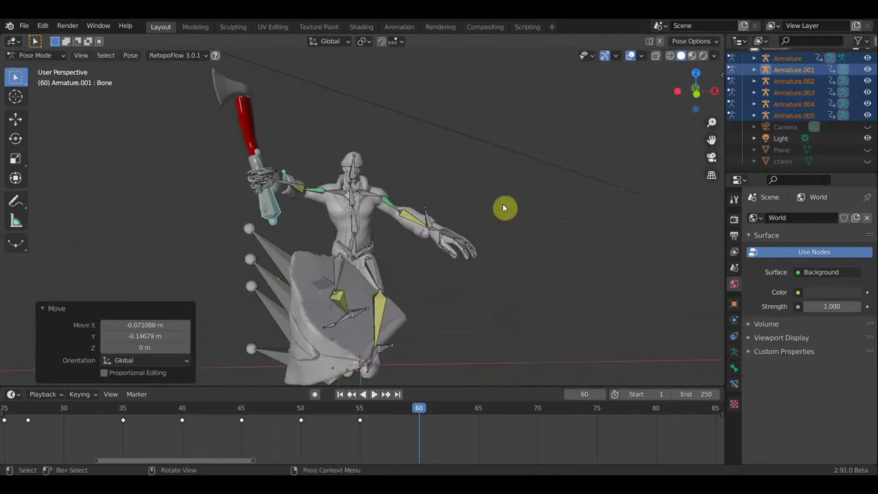
{"action": "key", "text": "r"}
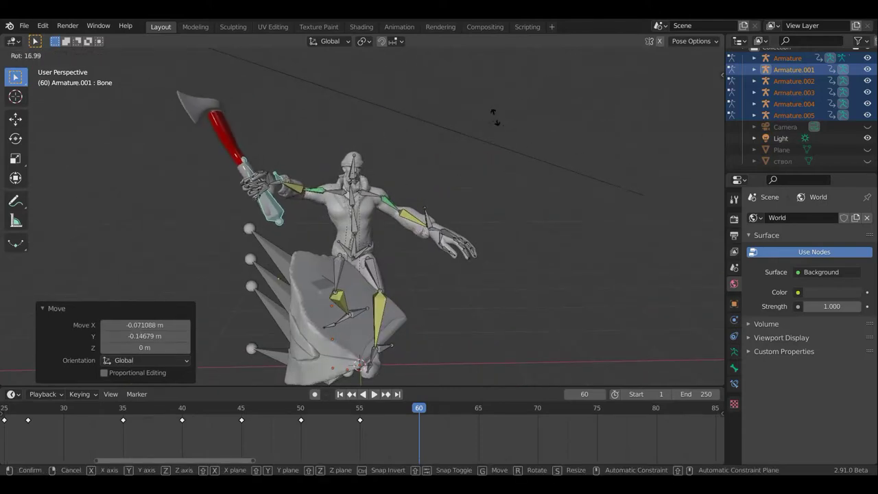
{"action": "left_click", "coordinate": [437, 404]}
{"action": "middle_click_drag", "start_coordinate": [437, 405], "coordinate": [350, 267]}
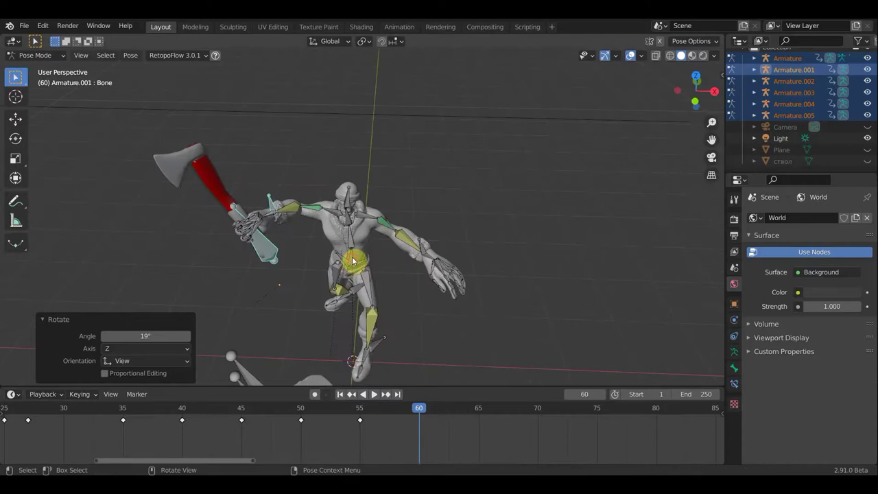
Step: Rotate a spine bone and another body bone to wind up the swing
{"action": "left_click", "coordinate": [526, 222]}
{"action": "mouse_move", "coordinate": [529, 251]}
{"action": "middle_mouse_down"}
{"action": "mouse_move", "coordinate": [529, 281]}
{"action": "mouse_move", "coordinate": [547, 313]}
{"action": "middle_mouse_up"}
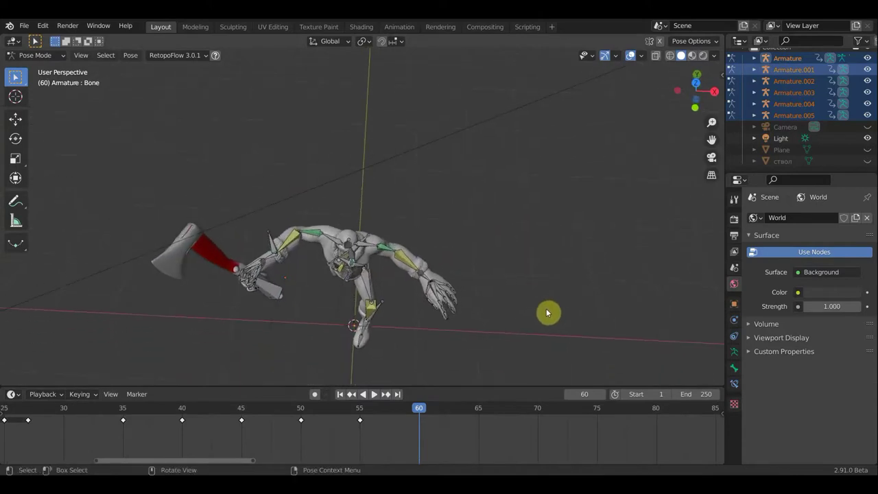
{"action": "key", "text": "r"}
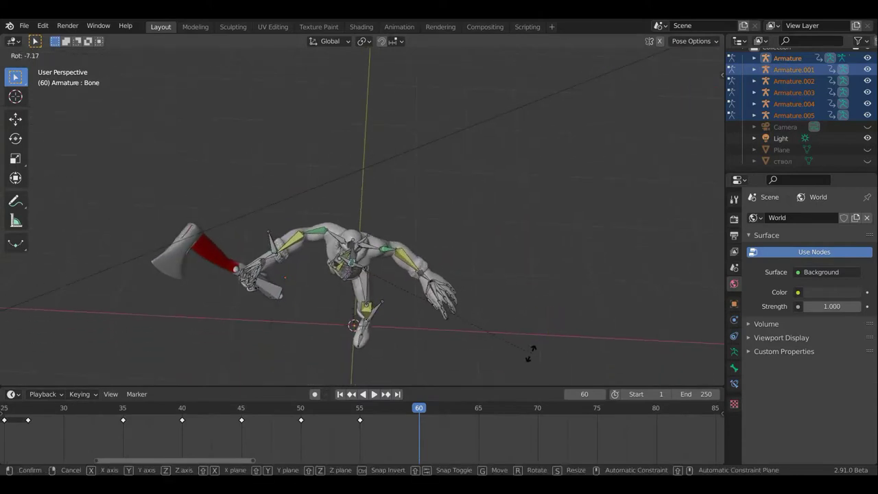
{"action": "left_click", "coordinate": [524, 354]}
{"action": "mouse_move", "coordinate": [379, 268]}
{"action": "middle_mouse_down"}
{"action": "mouse_move", "coordinate": [378, 201]}
{"action": "mouse_move", "coordinate": [359, 230]}
{"action": "middle_mouse_up"}
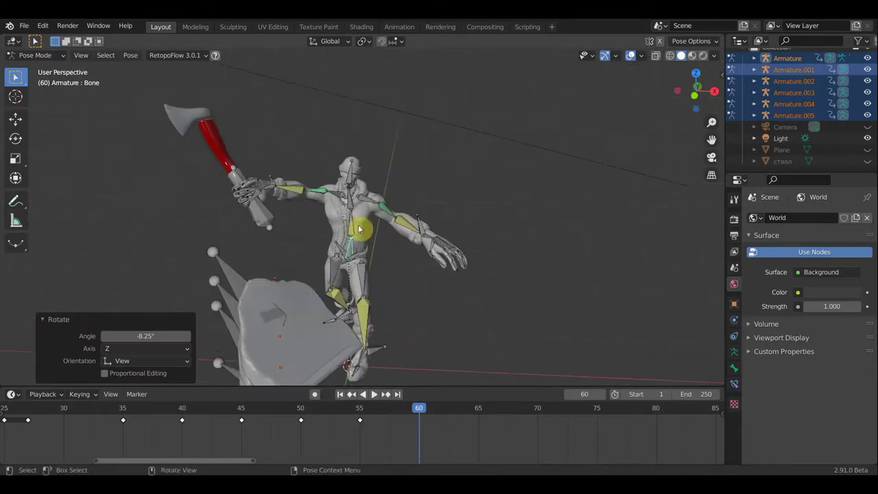
{"action": "left_click", "coordinate": [421, 227]}
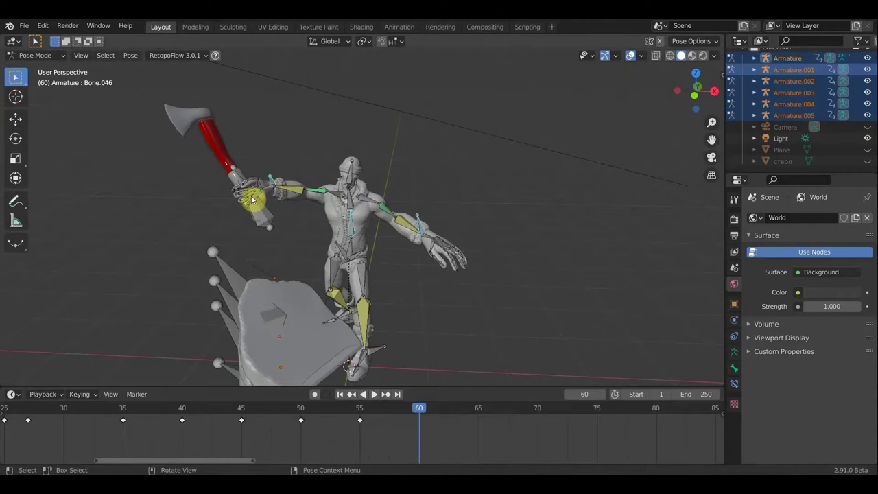
{"action": "mouse_move", "coordinate": [459, 202]}
{"action": "middle_mouse_down"}
{"action": "mouse_move", "coordinate": [454, 276]}
{"action": "mouse_move", "coordinate": [471, 287]}
{"action": "middle_mouse_up"}
{"action": "key", "text": "r"}
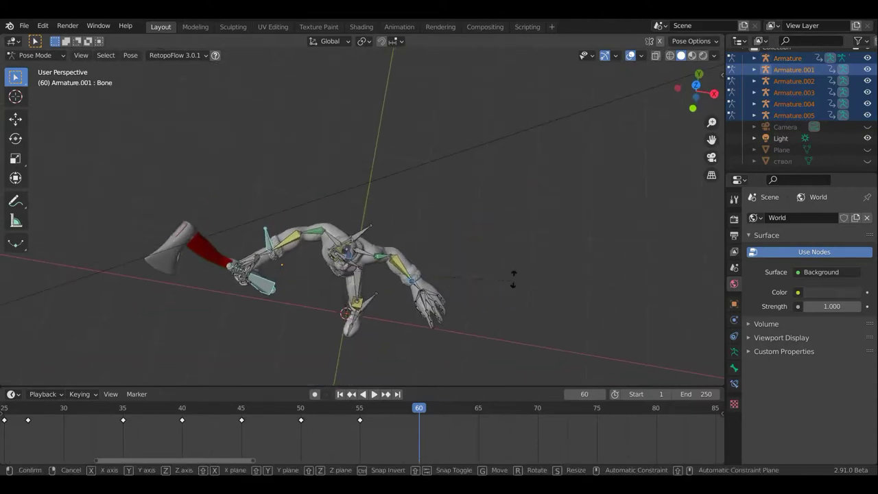
{"action": "left_click", "coordinate": [499, 268]}
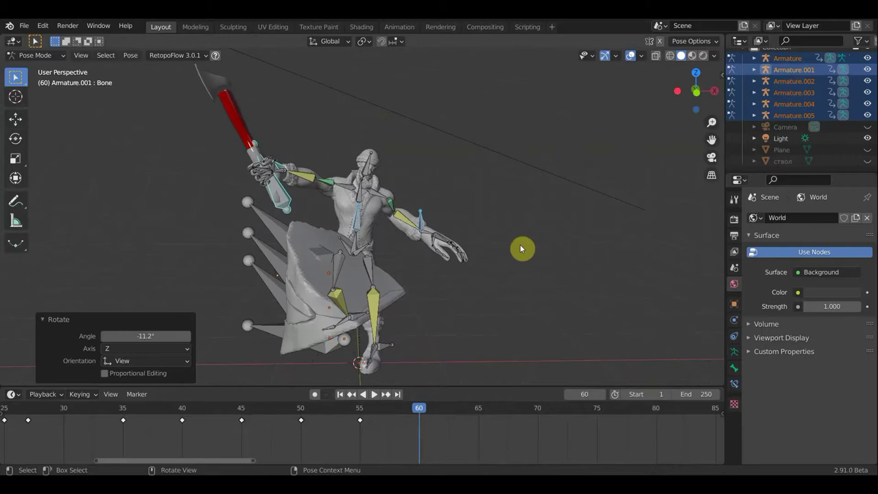
{"action": "left_click", "coordinate": [365, 246]}
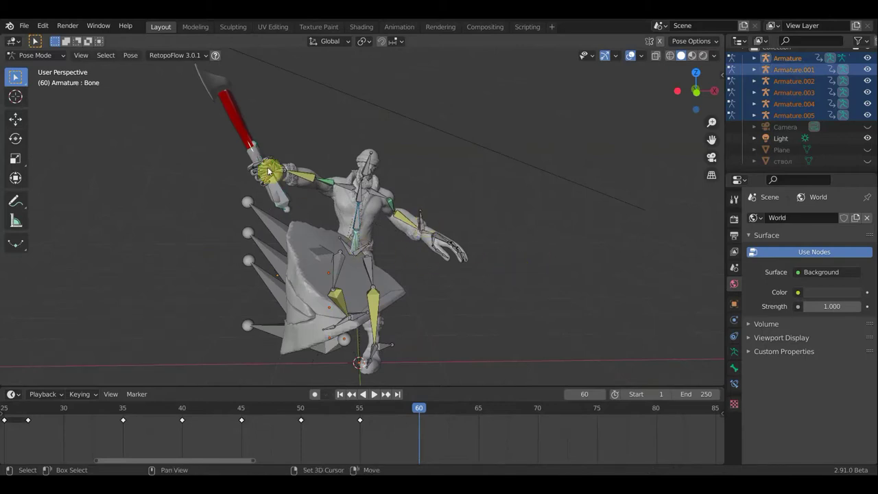
{"action": "mouse_move", "coordinate": [384, 204]}
{"action": "middle_mouse_down"}
{"action": "mouse_move", "coordinate": [622, 209]}
{"action": "mouse_move", "coordinate": [486, 167]}
{"action": "mouse_move", "coordinate": [449, 208]}
{"action": "mouse_move", "coordinate": [477, 124]}
{"action": "mouse_move", "coordinate": [505, 108]}
{"action": "mouse_move", "coordinate": [475, 171]}
{"action": "mouse_move", "coordinate": [528, 157]}
{"action": "mouse_move", "coordinate": [520, 202]}
{"action": "middle_mouse_up"}
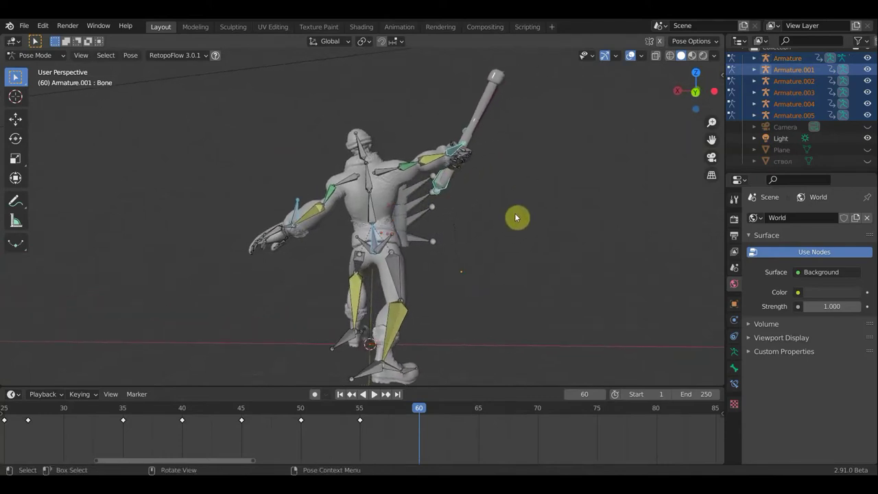
Step: Rotate and slightly move the selected body bones, then rotate the leg bones
{"action": "key", "text": "r"}
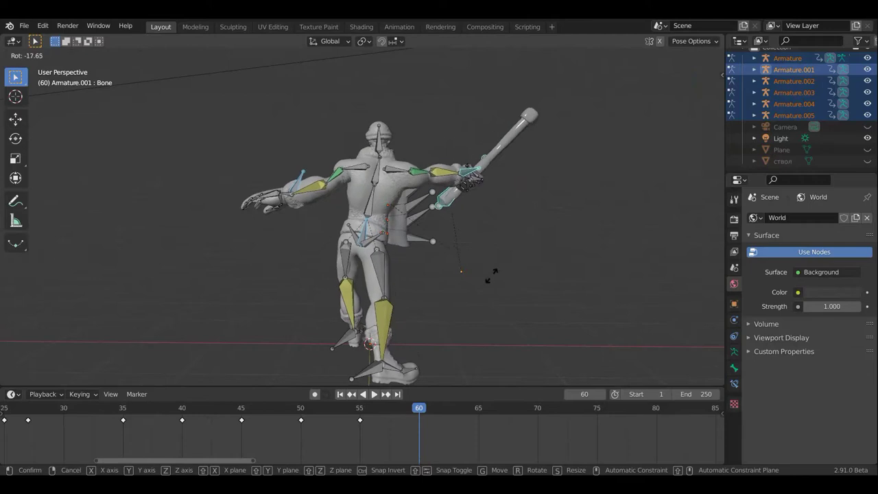
{"action": "left_click", "coordinate": [498, 262]}
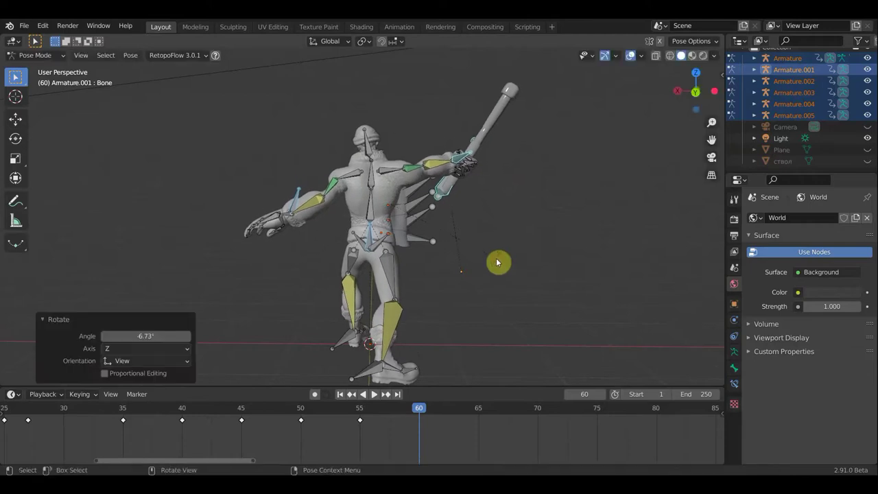
{"action": "key", "text": "g"}
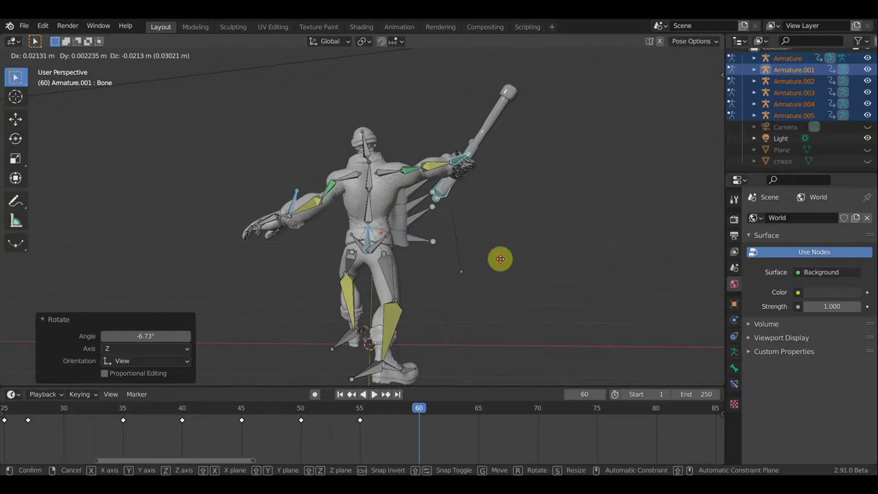
{"action": "left_click", "coordinate": [498, 258]}
{"action": "mouse_move", "coordinate": [452, 374]}
{"action": "middle_mouse_down"}
{"action": "mouse_move", "coordinate": [533, 325]}
{"action": "mouse_move", "coordinate": [526, 341]}
{"action": "mouse_move", "coordinate": [551, 332]}
{"action": "middle_mouse_up"}
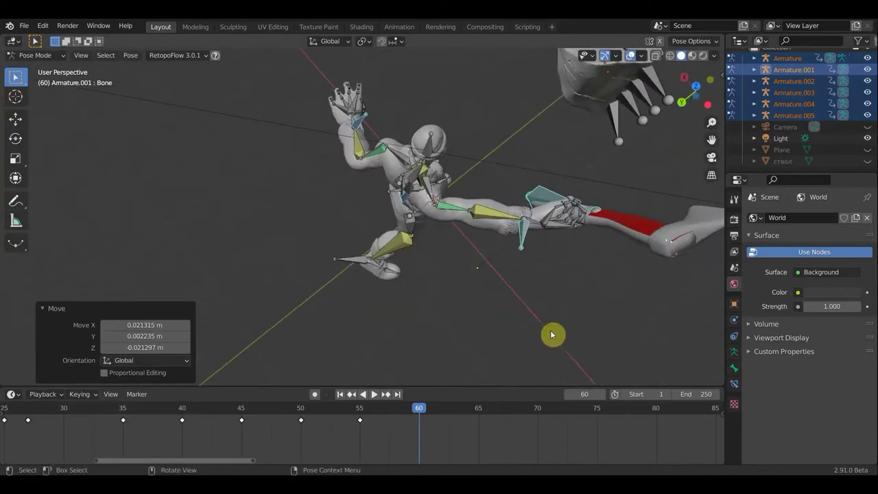
{"action": "key", "text": "r"}
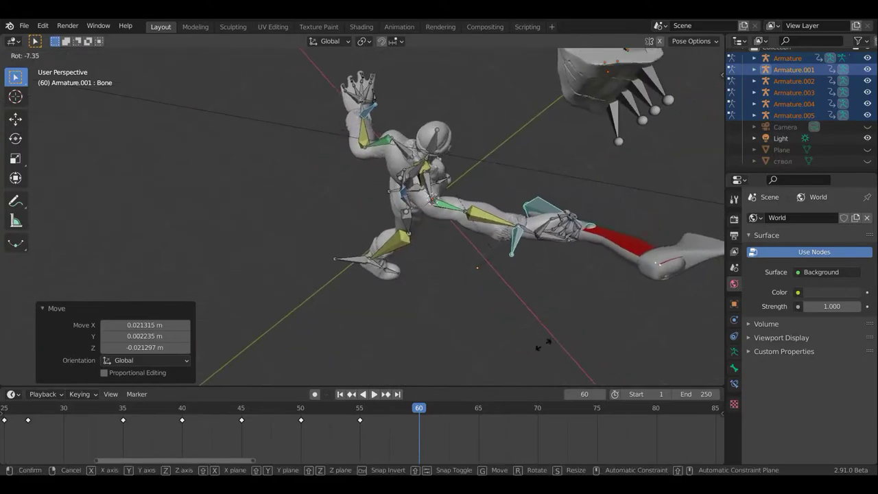
{"action": "left_click", "coordinate": [523, 348]}
{"action": "mouse_move", "coordinate": [523, 348]}
{"action": "middle_mouse_down"}
{"action": "mouse_move", "coordinate": [467, 274]}
{"action": "mouse_move", "coordinate": [328, 196]}
{"action": "mouse_move", "coordinate": [325, 163]}
{"action": "mouse_move", "coordinate": [349, 137]}
{"action": "mouse_move", "coordinate": [324, 137]}
{"action": "mouse_move", "coordinate": [362, 146]}
{"action": "mouse_move", "coordinate": [334, 162]}
{"action": "mouse_move", "coordinate": [333, 221]}
{"action": "mouse_move", "coordinate": [493, 302]}
{"action": "middle_mouse_up"}
Step: Rotate the bones slightly and nudge them twice, ending with a 0.023567, 0.004608, 0.004535 m move
{"action": "key", "text": "r"}
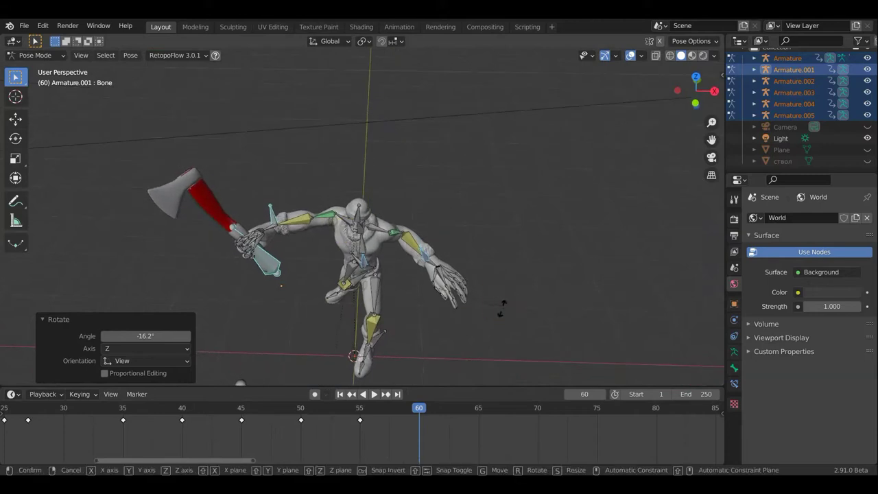
{"action": "left_click", "coordinate": [493, 307]}
{"action": "key", "text": "g"}
{"action": "left_click", "coordinate": [486, 310]}
{"action": "key", "text": "g"}
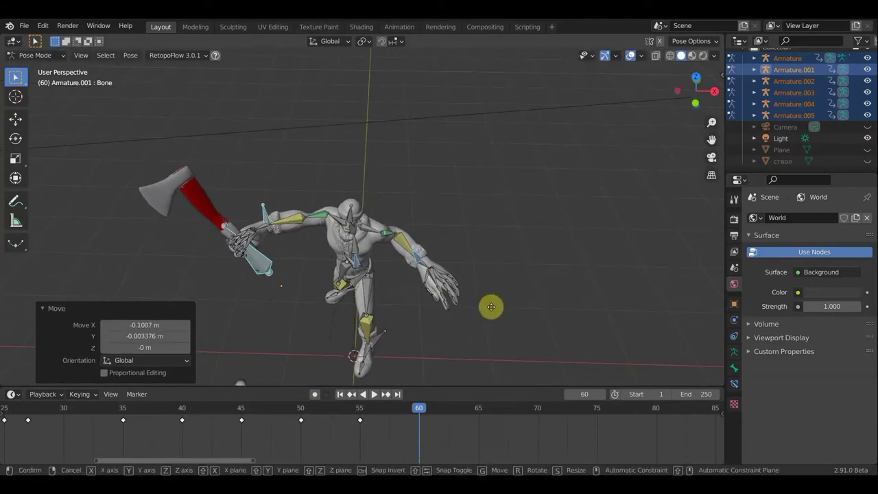
{"action": "left_click", "coordinate": [531, 294]}
{"action": "mouse_move", "coordinate": [531, 294]}
{"action": "middle_mouse_down"}
{"action": "mouse_move", "coordinate": [563, 294]}
{"action": "mouse_move", "coordinate": [559, 312]}
{"action": "mouse_move", "coordinate": [562, 284]}
{"action": "mouse_move", "coordinate": [552, 254]}
{"action": "mouse_move", "coordinate": [538, 250]}
{"action": "middle_mouse_up"}
Step: Key Location & Rotation for all bones at frame 60, hide overlays, and scrub to frame 57
{"action": "key", "text": "a"}
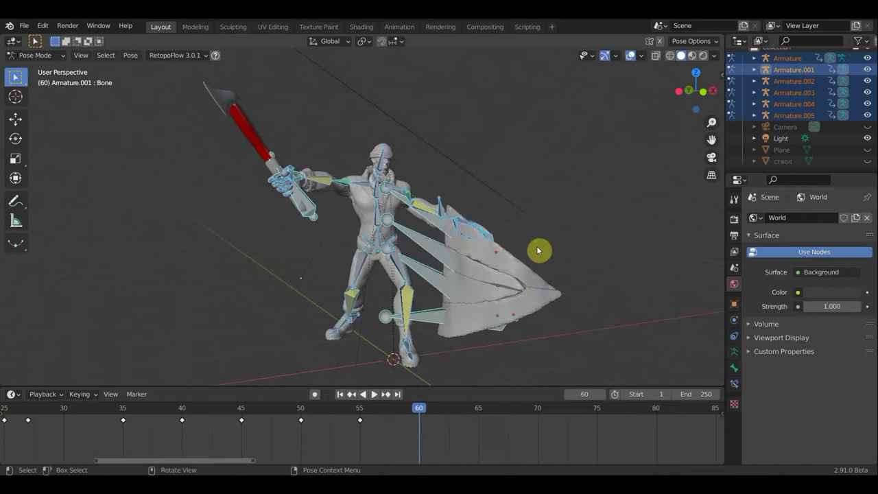
{"action": "key", "text": "i"}
{"action": "left_click", "coordinate": [537, 249]}
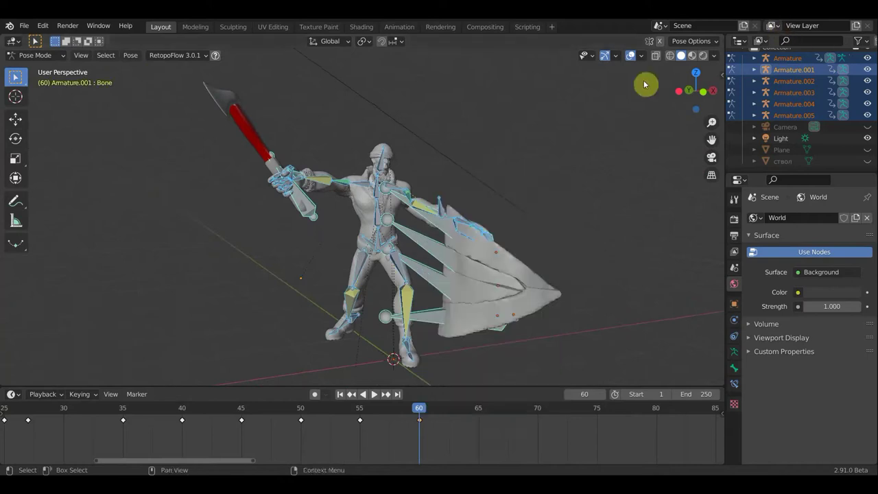
{"action": "left_click", "coordinate": [630, 55]}
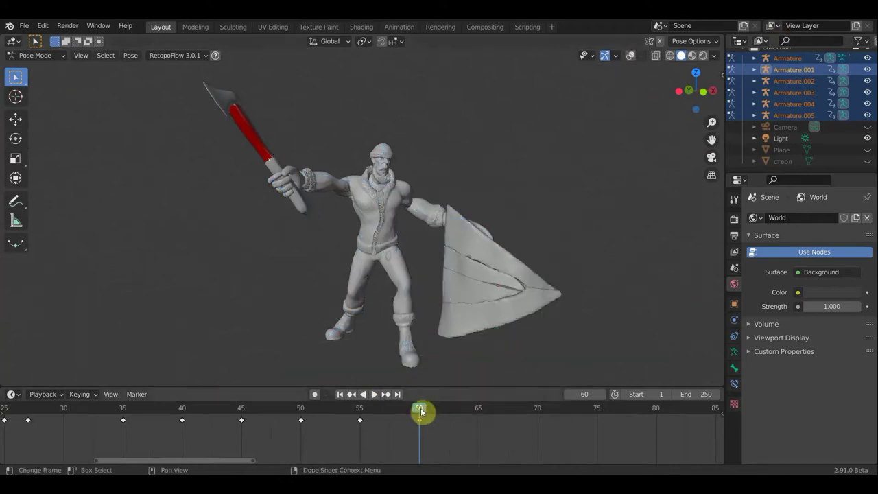
{"action": "mouse_move", "coordinate": [359, 411]}
{"action": "left_mouse_down"}
{"action": "mouse_move", "coordinate": [279, 409]}
{"action": "mouse_move", "coordinate": [388, 412]}
{"action": "left_mouse_up"}
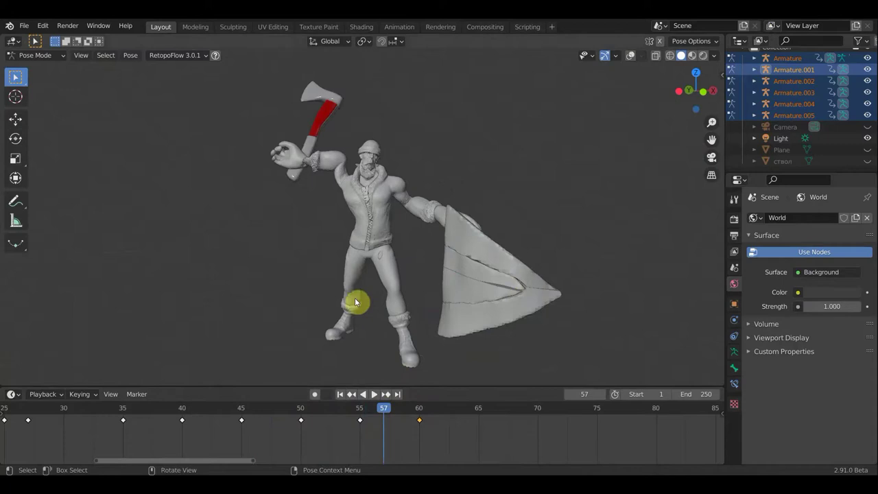
Step: Show the bones again, select an arm bone, and settle the playhead on frame 57
{"action": "scroll", "coordinate": [335, 273], "scroll_direction": "up", "scroll_amount": 5}
{"action": "scroll", "coordinate": [395, 318], "scroll_direction": "down", "scroll_amount": 2}
{"action": "middle_click_drag", "start_coordinate": [395, 317], "coordinate": [400, 371]}
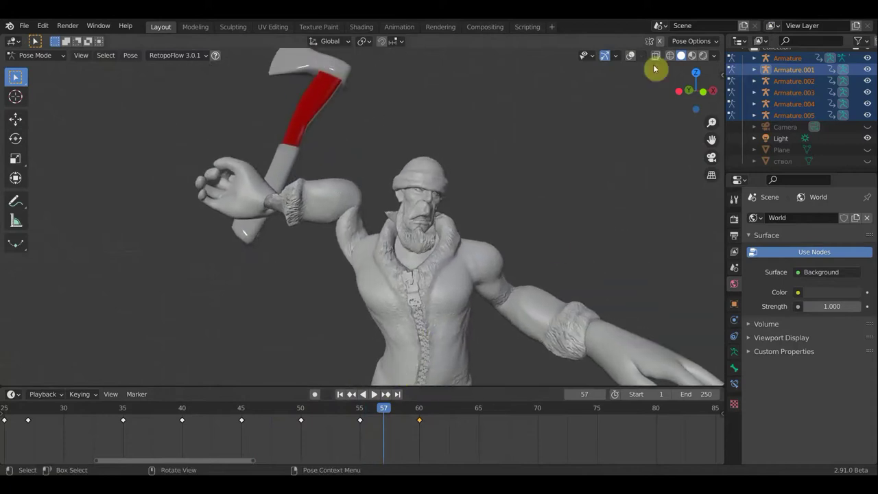
{"action": "left_click", "coordinate": [630, 57]}
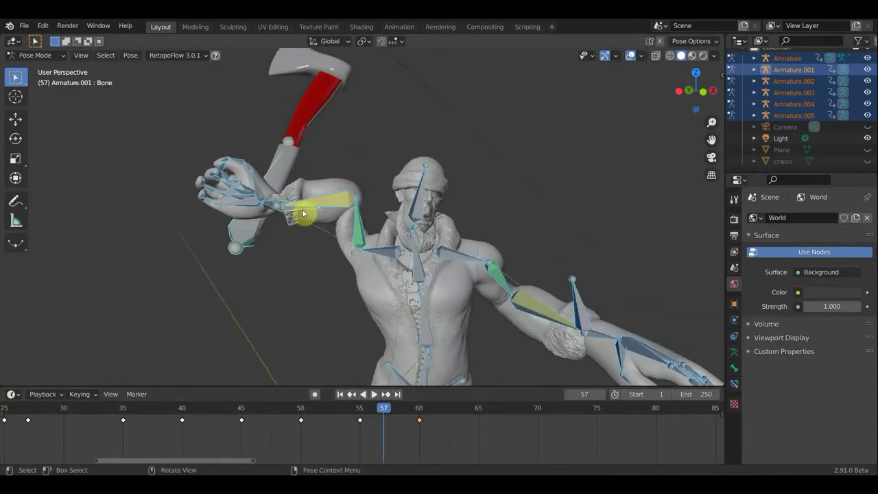
{"action": "middle_click_drag", "start_coordinate": [283, 229], "coordinate": [385, 213]}
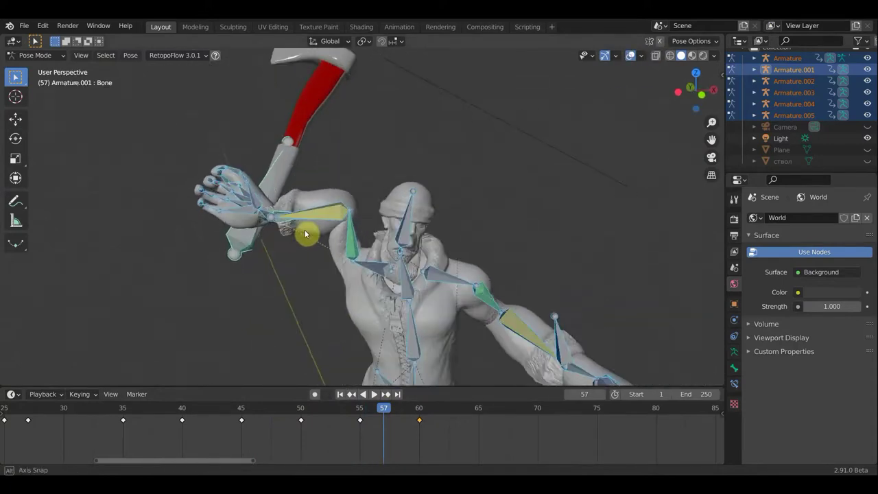
{"action": "middle_click_drag", "start_coordinate": [385, 212], "coordinate": [354, 215]}
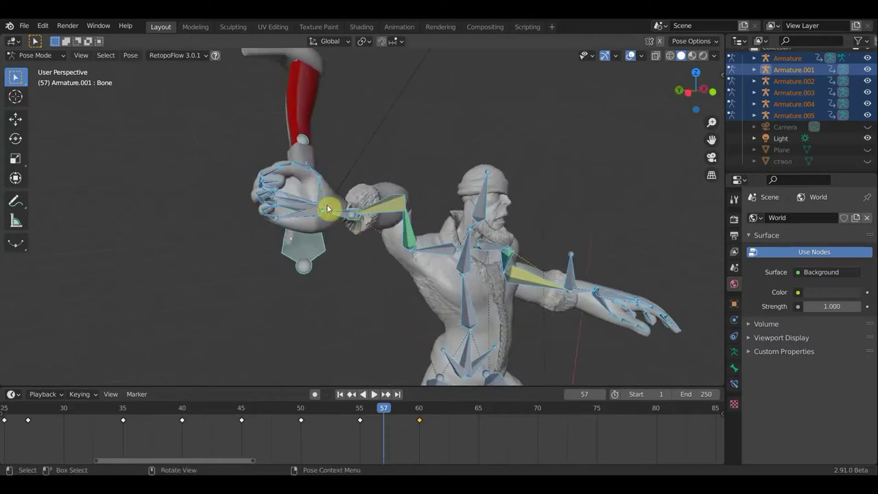
{"action": "mouse_move", "coordinate": [476, 237]}
{"action": "middle_mouse_down"}
{"action": "mouse_move", "coordinate": [521, 204]}
{"action": "mouse_move", "coordinate": [430, 203]}
{"action": "middle_mouse_up"}
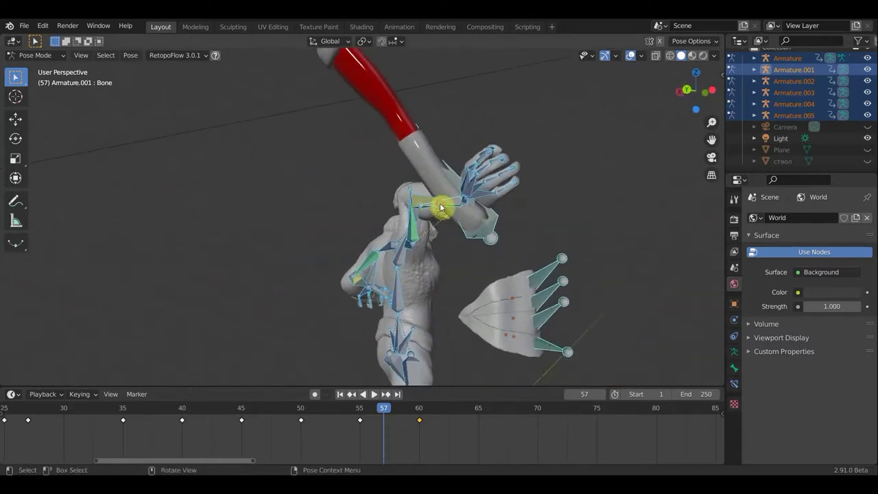
{"action": "left_click", "coordinate": [525, 211]}
{"action": "mouse_move", "coordinate": [553, 228]}
{"action": "middle_mouse_down"}
{"action": "mouse_move", "coordinate": [535, 254]}
{"action": "mouse_move", "coordinate": [512, 259]}
{"action": "middle_mouse_up"}
{"action": "left_click", "coordinate": [383, 416]}
{"action": "left_click_drag", "start_coordinate": [374, 410], "coordinate": [382, 412]}
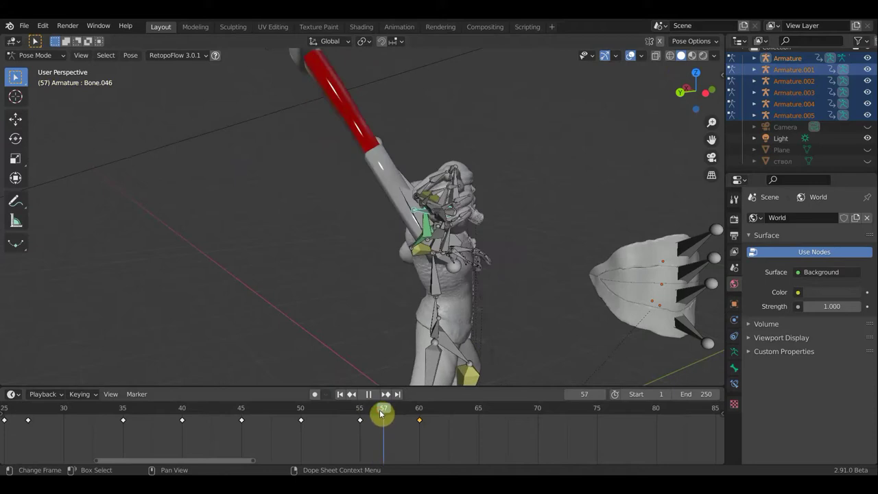
{"action": "mouse_move", "coordinate": [504, 191]}
{"action": "middle_mouse_down"}
{"action": "mouse_move", "coordinate": [451, 239]}
{"action": "mouse_move", "coordinate": [368, 240]}
{"action": "mouse_move", "coordinate": [530, 235]}
{"action": "mouse_move", "coordinate": [524, 226]}
{"action": "middle_mouse_up"}
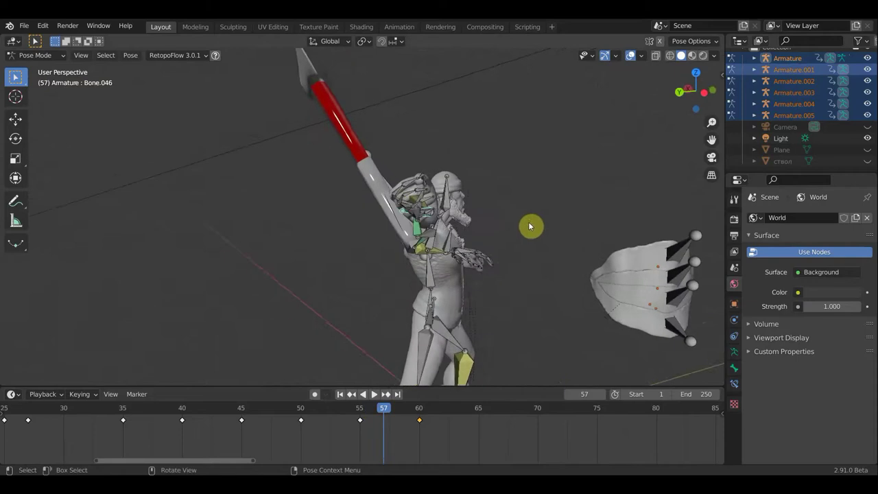
Step: Rotate the arm bone 44.3° and further, checking the mesh with overlays hidden
{"action": "key", "text": "r"}
{"action": "left_click", "coordinate": [508, 151]}
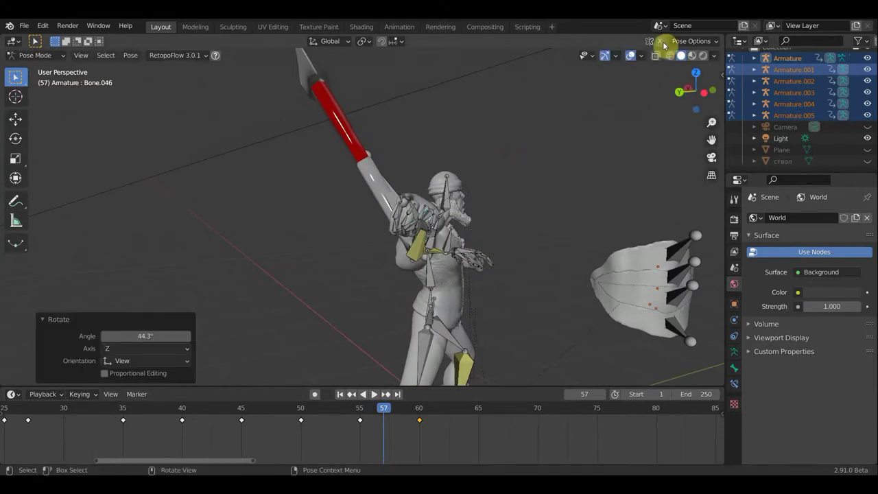
{"action": "left_click", "coordinate": [632, 58]}
{"action": "mouse_move", "coordinate": [582, 149]}
{"action": "middle_mouse_down"}
{"action": "mouse_move", "coordinate": [494, 181]}
{"action": "mouse_move", "coordinate": [472, 178]}
{"action": "mouse_move", "coordinate": [425, 237]}
{"action": "mouse_move", "coordinate": [478, 200]}
{"action": "mouse_move", "coordinate": [459, 203]}
{"action": "mouse_move", "coordinate": [511, 148]}
{"action": "mouse_move", "coordinate": [500, 144]}
{"action": "middle_mouse_up"}
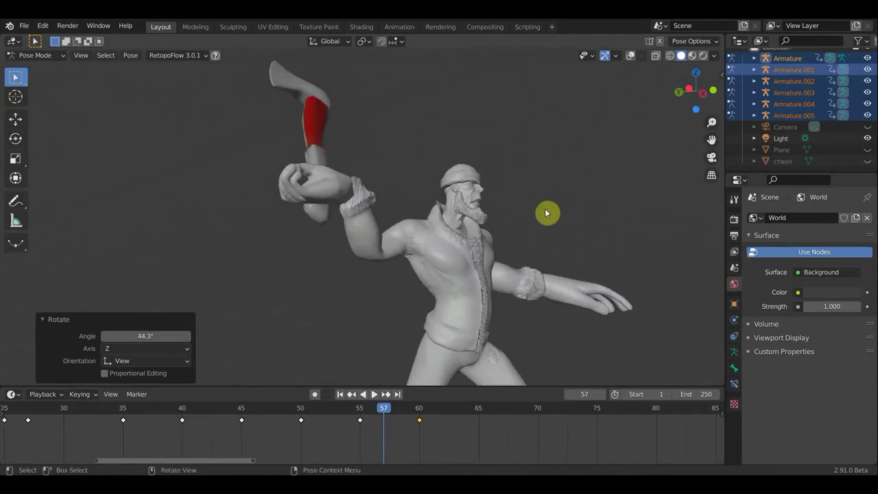
{"action": "key", "text": "r"}
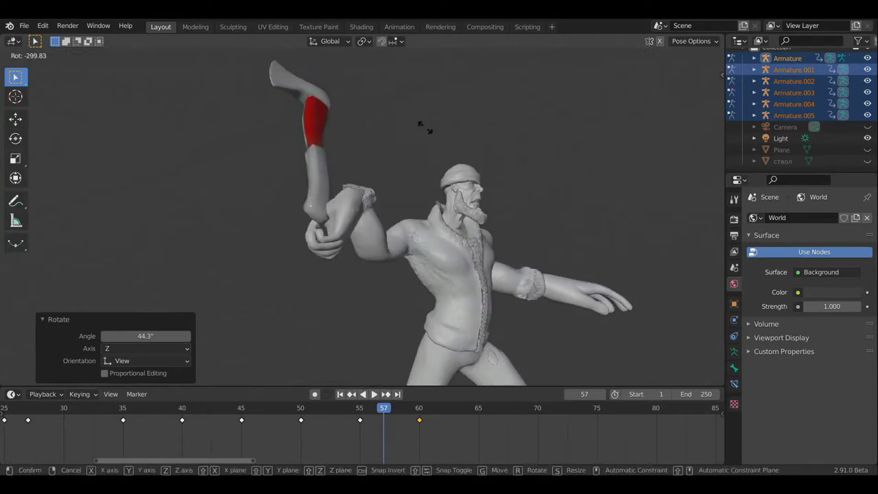
{"action": "left_click", "coordinate": [402, 260]}
{"action": "mouse_move", "coordinate": [495, 235]}
{"action": "middle_mouse_down"}
{"action": "mouse_move", "coordinate": [404, 329]}
{"action": "mouse_move", "coordinate": [472, 290]}
{"action": "middle_mouse_up"}
Step: Rotate the arm twice and the hand once, tipping the axe back overhead, then restore overlays
{"action": "key", "text": "r"}
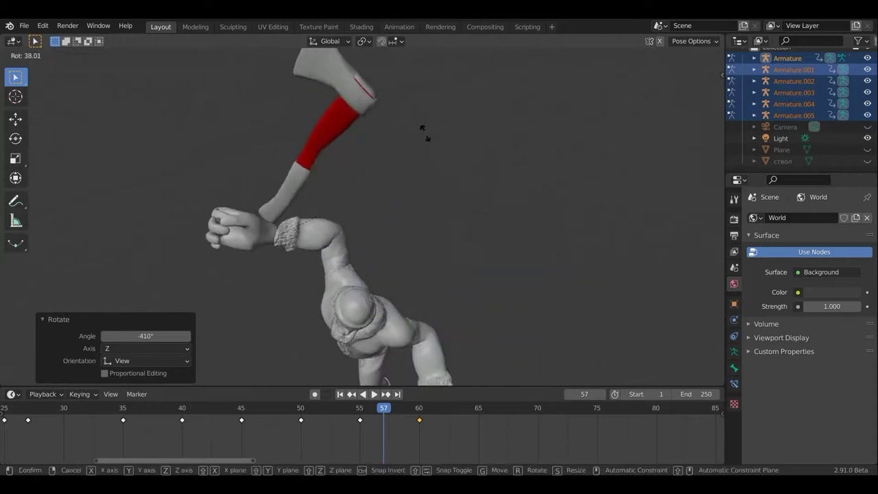
{"action": "left_click", "coordinate": [308, 143]}
{"action": "mouse_move", "coordinate": [402, 180]}
{"action": "middle_mouse_down"}
{"action": "mouse_move", "coordinate": [541, 92]}
{"action": "mouse_move", "coordinate": [565, 251]}
{"action": "middle_mouse_up"}
{"action": "key", "text": "r"}
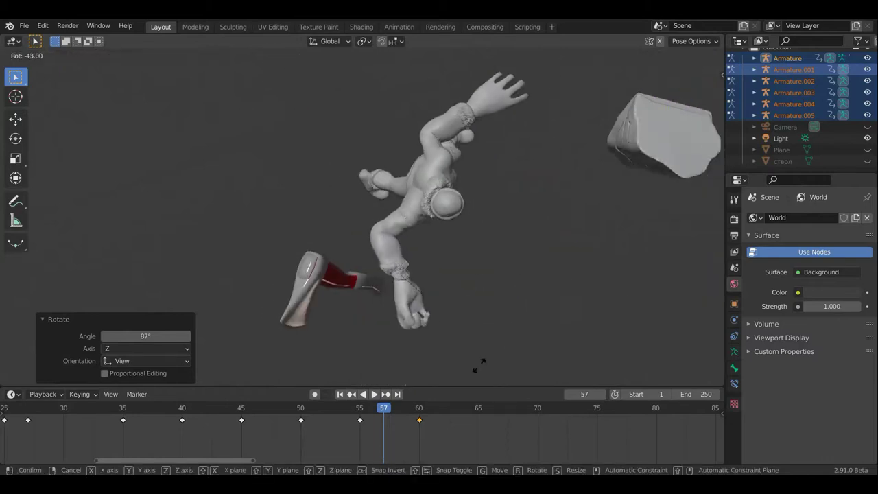
{"action": "left_click", "coordinate": [428, 374]}
{"action": "mouse_move", "coordinate": [499, 331]}
{"action": "middle_mouse_down"}
{"action": "mouse_move", "coordinate": [480, 217]}
{"action": "mouse_move", "coordinate": [462, 212]}
{"action": "mouse_move", "coordinate": [511, 212]}
{"action": "middle_mouse_up"}
{"action": "key", "text": "r"}
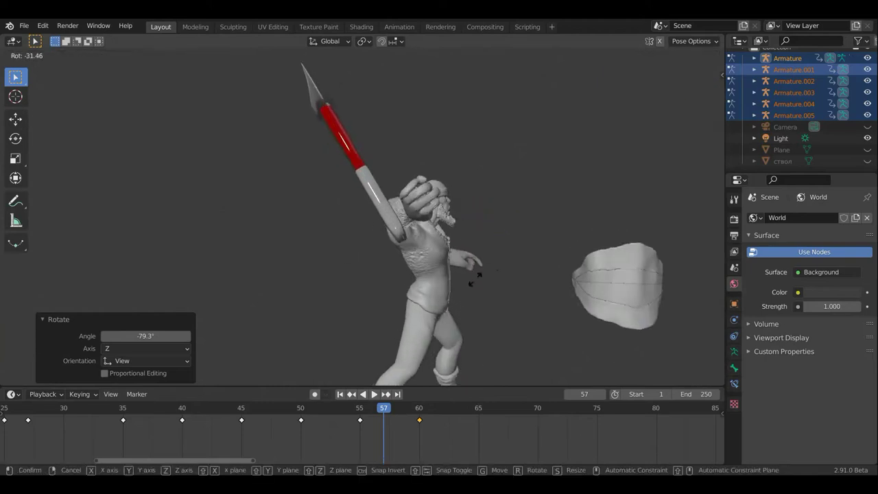
{"action": "left_click", "coordinate": [473, 285]}
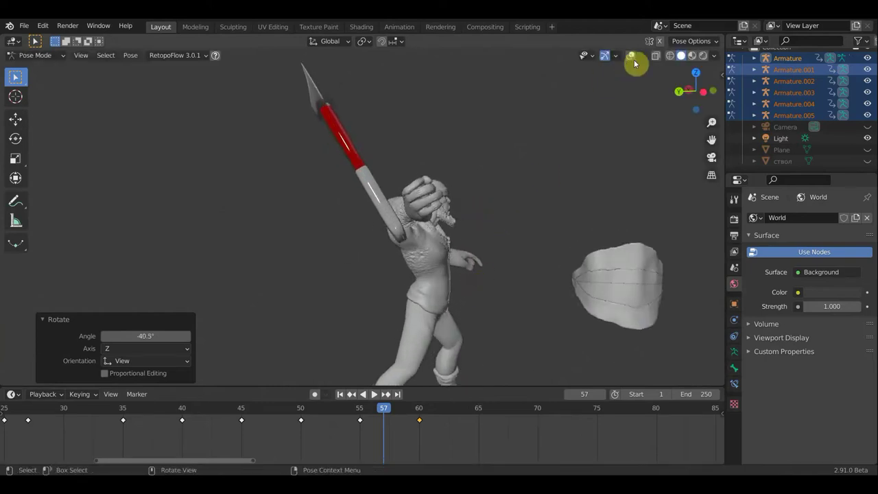
{"action": "left_click", "coordinate": [634, 56]}
Step: Rotate the arm bone, then re-rotate it using trackball (RR) rotation
{"action": "mouse_move", "coordinate": [537, 208]}
{"action": "middle_mouse_down"}
{"action": "mouse_move", "coordinate": [524, 252]}
{"action": "mouse_move", "coordinate": [387, 209]}
{"action": "middle_mouse_up"}
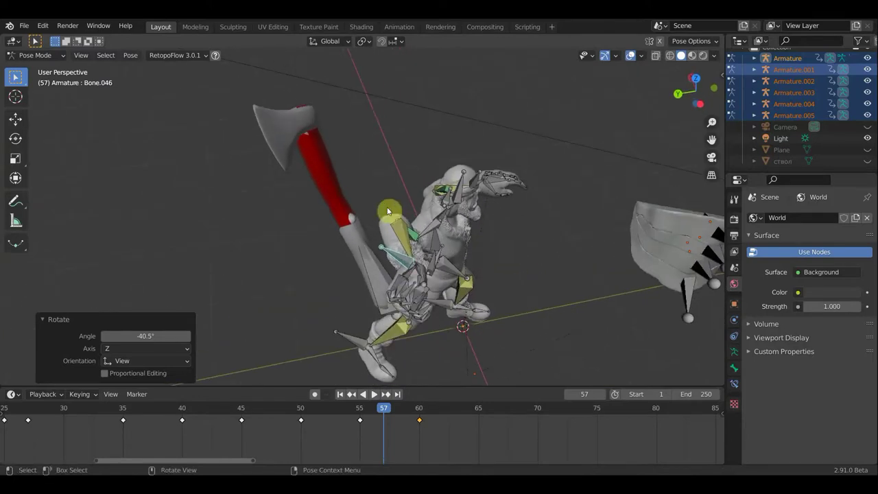
{"action": "mouse_move", "coordinate": [431, 232]}
{"action": "middle_mouse_down"}
{"action": "mouse_move", "coordinate": [417, 202]}
{"action": "mouse_move", "coordinate": [428, 236]}
{"action": "mouse_move", "coordinate": [547, 244]}
{"action": "middle_mouse_up"}
{"action": "key", "text": "r"}
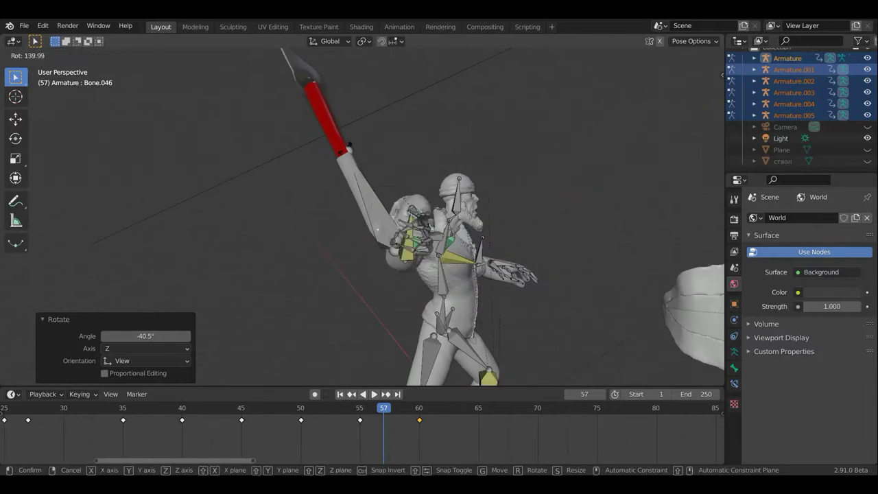
{"action": "left_click", "coordinate": [433, 225]}
{"action": "mouse_move", "coordinate": [399, 223]}
{"action": "middle_mouse_down"}
{"action": "mouse_move", "coordinate": [290, 226]}
{"action": "mouse_move", "coordinate": [353, 212]}
{"action": "mouse_move", "coordinate": [377, 217]}
{"action": "middle_mouse_up"}
{"action": "key", "text": "r"}
{"action": "key", "text": "z"}
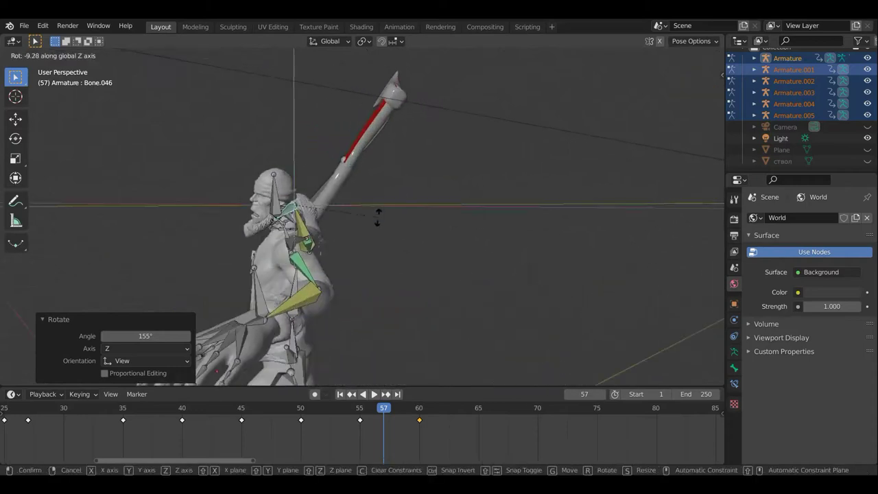
{"action": "key", "text": "r"}
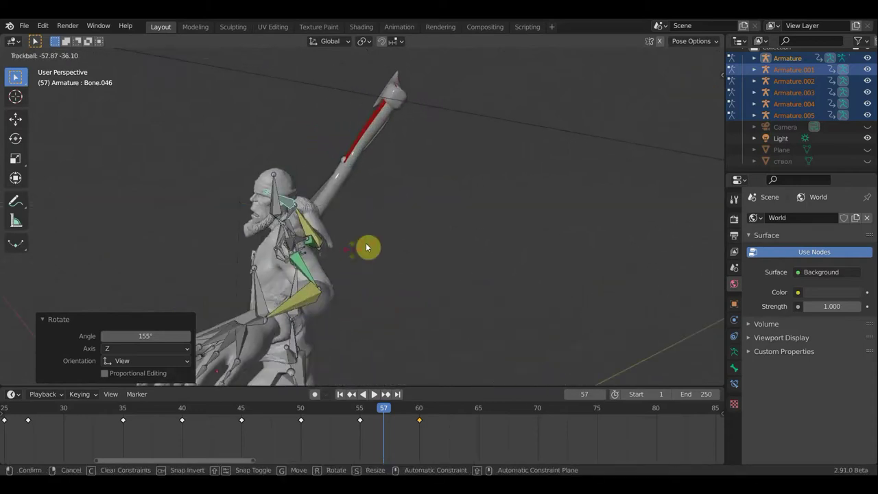
{"action": "left_click", "coordinate": [352, 253]}
{"action": "mouse_move", "coordinate": [428, 255]}
{"action": "middle_mouse_down"}
{"action": "mouse_move", "coordinate": [470, 251]}
{"action": "mouse_move", "coordinate": [472, 242]}
{"action": "mouse_move", "coordinate": [449, 261]}
{"action": "middle_mouse_up"}
Step: Rotate the arm bone further to 102°, checking the mesh with overlays briefly hidden
{"action": "key", "text": "r"}
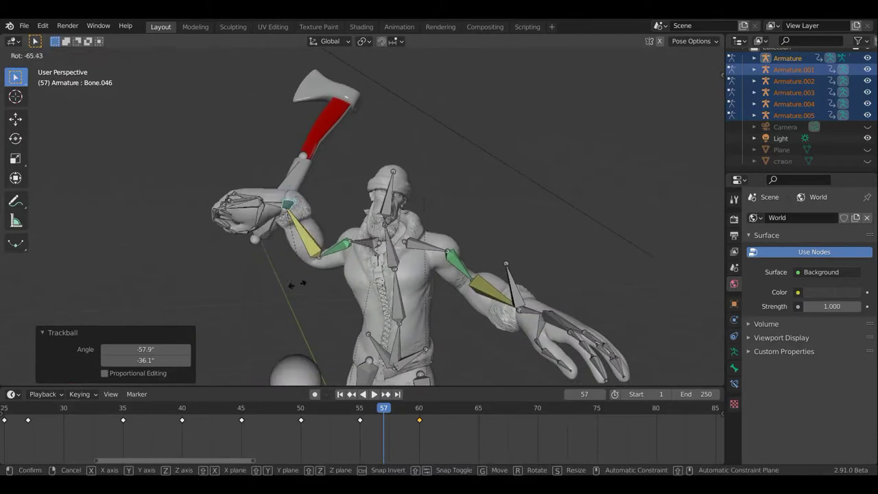
{"action": "left_click", "coordinate": [279, 269]}
{"action": "mouse_move", "coordinate": [304, 268]}
{"action": "middle_mouse_down"}
{"action": "mouse_move", "coordinate": [478, 274]}
{"action": "mouse_move", "coordinate": [466, 273]}
{"action": "mouse_move", "coordinate": [633, 128]}
{"action": "middle_mouse_up"}
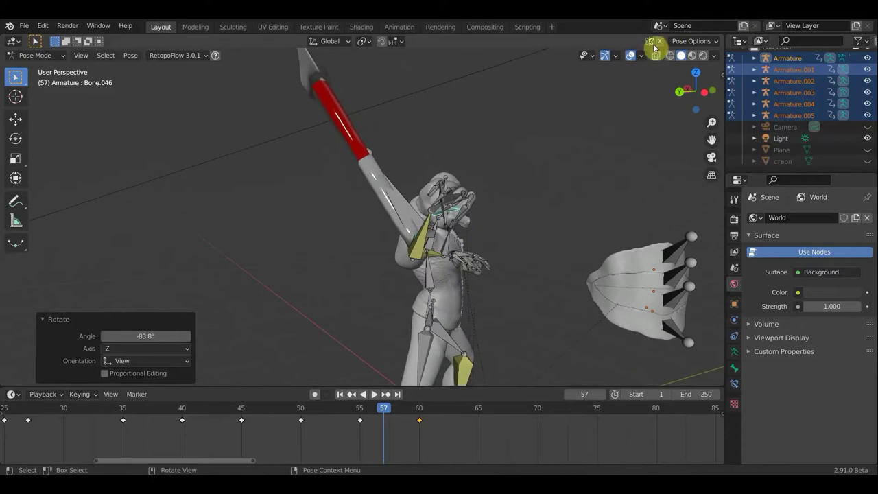
{"action": "left_click", "coordinate": [630, 55]}
{"action": "mouse_move", "coordinate": [600, 171]}
{"action": "middle_mouse_down"}
{"action": "mouse_move", "coordinate": [535, 208]}
{"action": "mouse_move", "coordinate": [560, 193]}
{"action": "mouse_move", "coordinate": [557, 208]}
{"action": "middle_mouse_up"}
{"action": "key", "text": "r"}
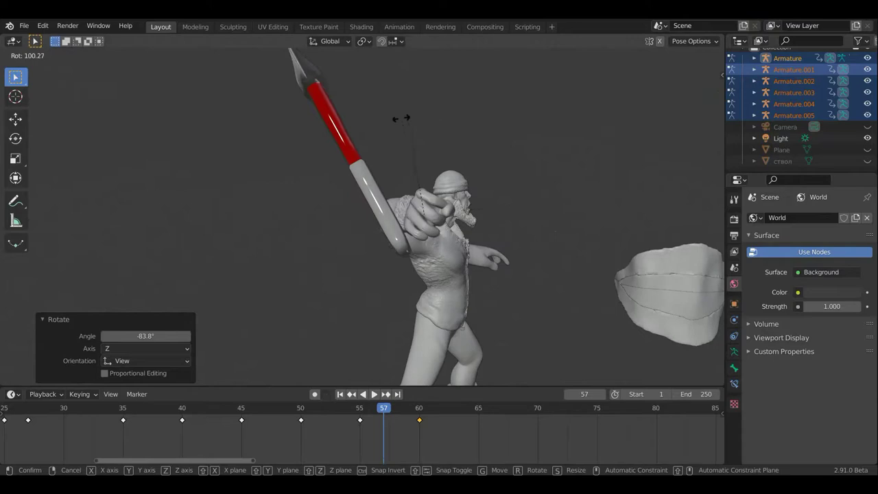
{"action": "left_click", "coordinate": [484, 184]}
{"action": "mouse_move", "coordinate": [485, 184]}
{"action": "middle_mouse_down"}
{"action": "mouse_move", "coordinate": [399, 197]}
{"action": "mouse_move", "coordinate": [428, 235]}
{"action": "middle_mouse_up"}
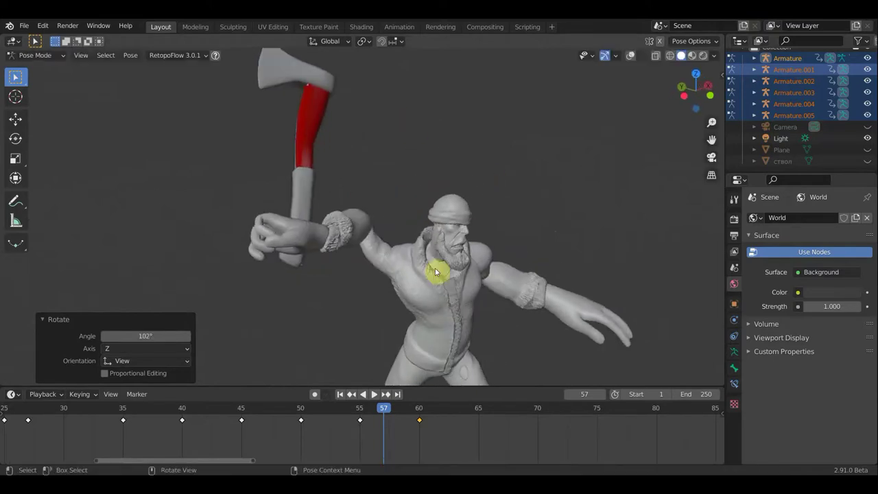
{"action": "left_click", "coordinate": [632, 56]}
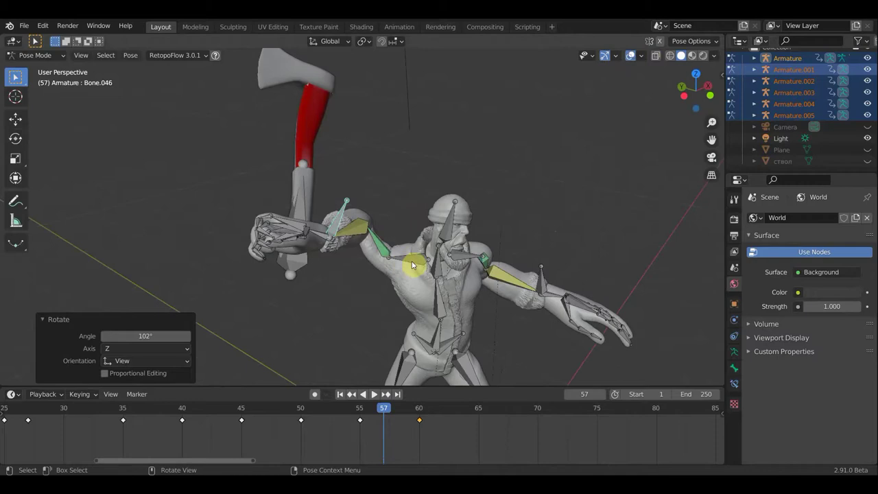
{"action": "middle_click_drag", "start_coordinate": [600, 225], "coordinate": [611, 206]}
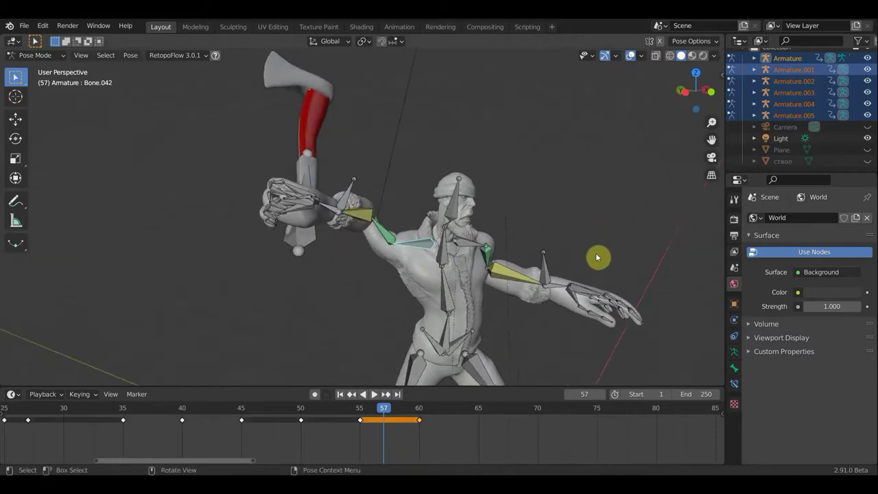
Step: Rotate and slightly move arm bone Bone.042 at frame 57
{"action": "key", "text": "r"}
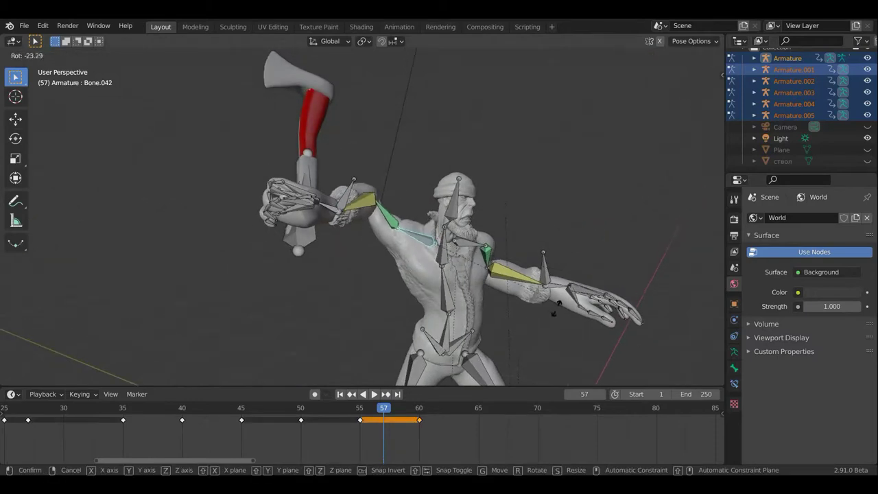
{"action": "left_click", "coordinate": [556, 308]}
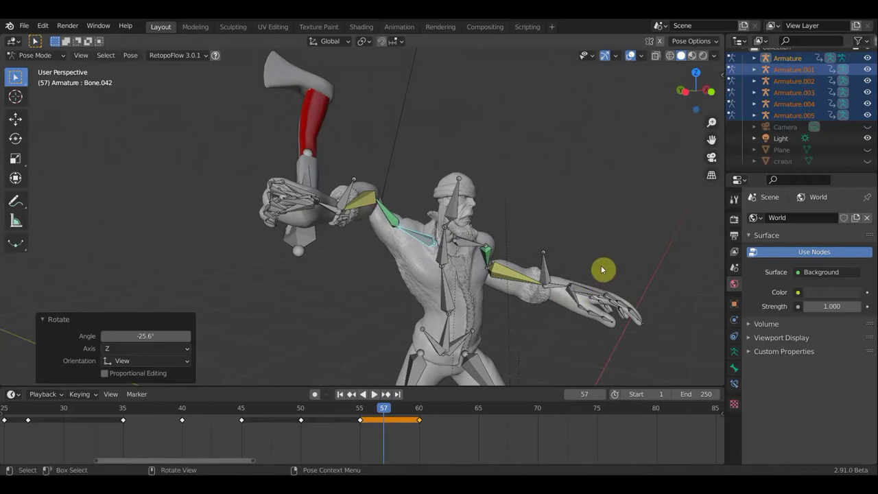
{"action": "key", "text": "g"}
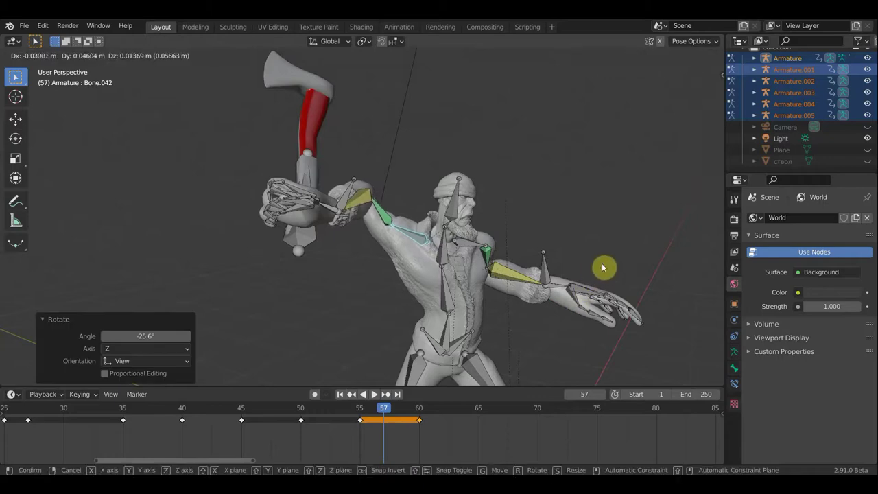
{"action": "left_click", "coordinate": [603, 267]}
{"action": "middle_click_drag", "start_coordinate": [561, 268], "coordinate": [559, 263]}
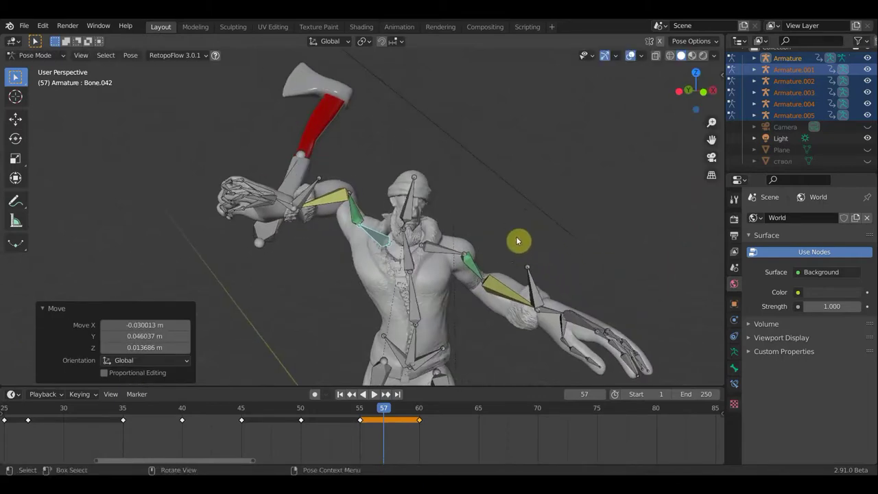
{"action": "mouse_move", "coordinate": [486, 239]}
{"action": "middle_mouse_down"}
{"action": "mouse_move", "coordinate": [435, 265]}
{"action": "mouse_move", "coordinate": [323, 222]}
{"action": "middle_mouse_up"}
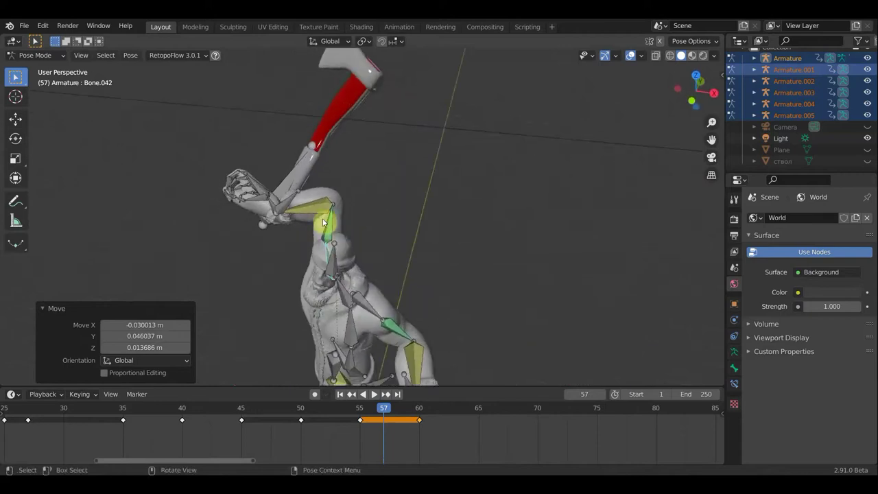
Step: Select arm bone Bone.046, then rotate and move it to lift the arm
{"action": "left_click", "coordinate": [305, 196]}
{"action": "left_click", "coordinate": [338, 199]}
{"action": "mouse_move", "coordinate": [338, 198]}
{"action": "middle_mouse_down"}
{"action": "mouse_move", "coordinate": [471, 184]}
{"action": "mouse_move", "coordinate": [523, 167]}
{"action": "middle_mouse_up"}
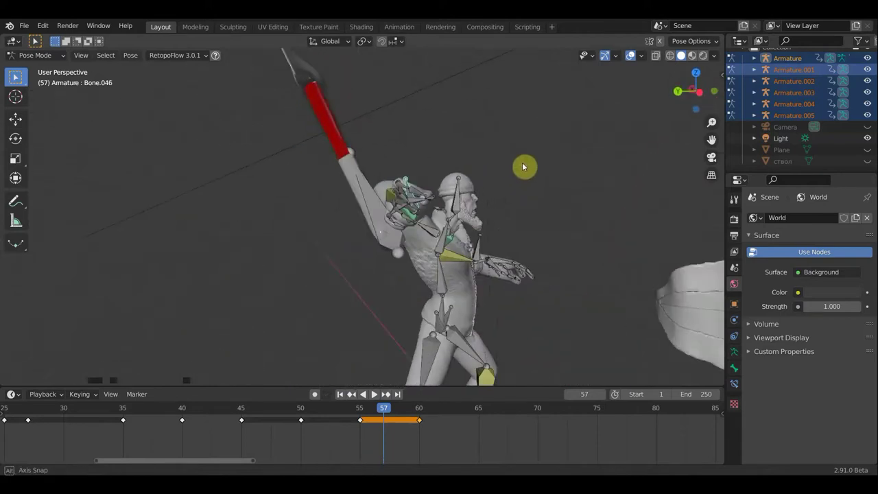
{"action": "key", "text": "r"}
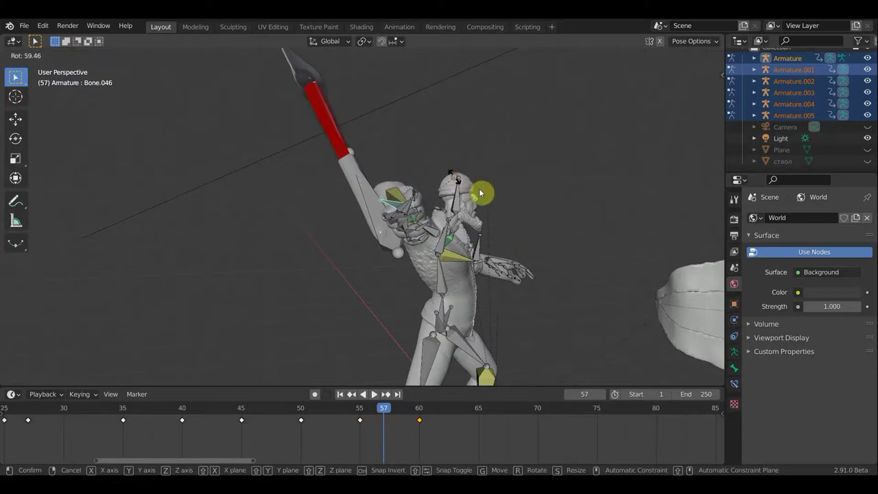
{"action": "left_click", "coordinate": [543, 255]}
{"action": "key", "text": "g"}
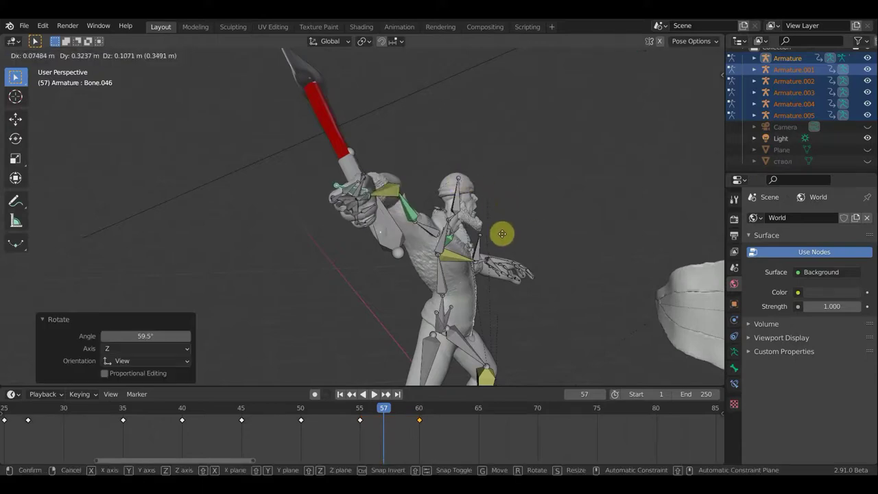
{"action": "left_click", "coordinate": [529, 245]}
{"action": "mouse_move", "coordinate": [529, 245]}
{"action": "middle_mouse_down"}
{"action": "mouse_move", "coordinate": [441, 249]}
{"action": "mouse_move", "coordinate": [485, 273]}
{"action": "middle_mouse_up"}
Step: Reposition the left arm bones, checking them from front and side views
{"action": "key", "text": "g"}
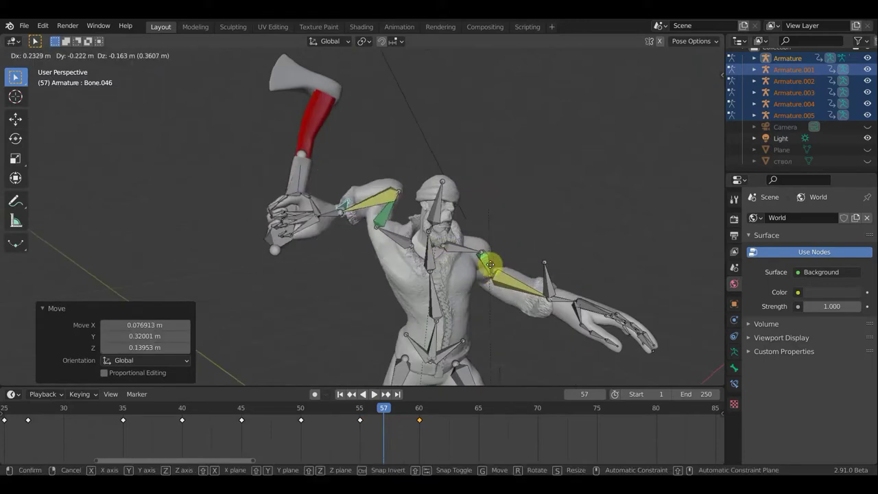
{"action": "left_click", "coordinate": [483, 264]}
{"action": "mouse_move", "coordinate": [499, 259]}
{"action": "middle_mouse_down"}
{"action": "mouse_move", "coordinate": [614, 274]}
{"action": "mouse_move", "coordinate": [651, 257]}
{"action": "mouse_move", "coordinate": [553, 245]}
{"action": "mouse_move", "coordinate": [500, 255]}
{"action": "middle_mouse_up"}
{"action": "key", "text": "g"}
{"action": "left_click", "coordinate": [602, 251]}
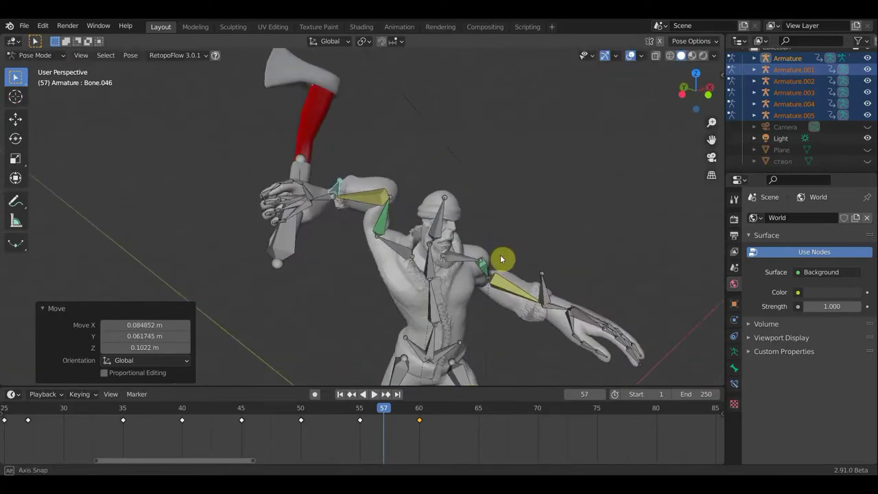
{"action": "mouse_move", "coordinate": [407, 220]}
{"action": "middle_mouse_down"}
{"action": "mouse_move", "coordinate": [354, 215]}
{"action": "mouse_move", "coordinate": [349, 233]}
{"action": "mouse_move", "coordinate": [330, 210]}
{"action": "mouse_move", "coordinate": [359, 196]}
{"action": "middle_mouse_up"}
Step: Rotate shoulder Bone.044, then trackball-rotate it (-87.1°, -166°) to raise the axe upright
{"action": "left_click", "coordinate": [377, 225]}
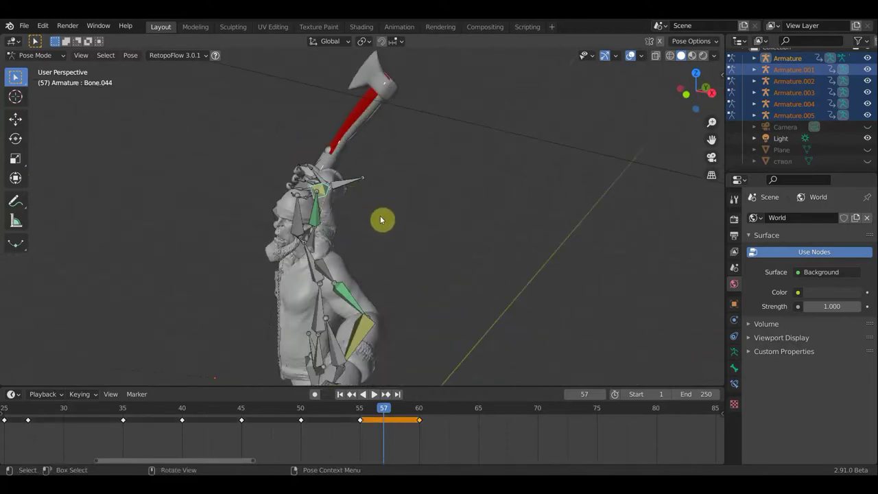
{"action": "key", "text": "r"}
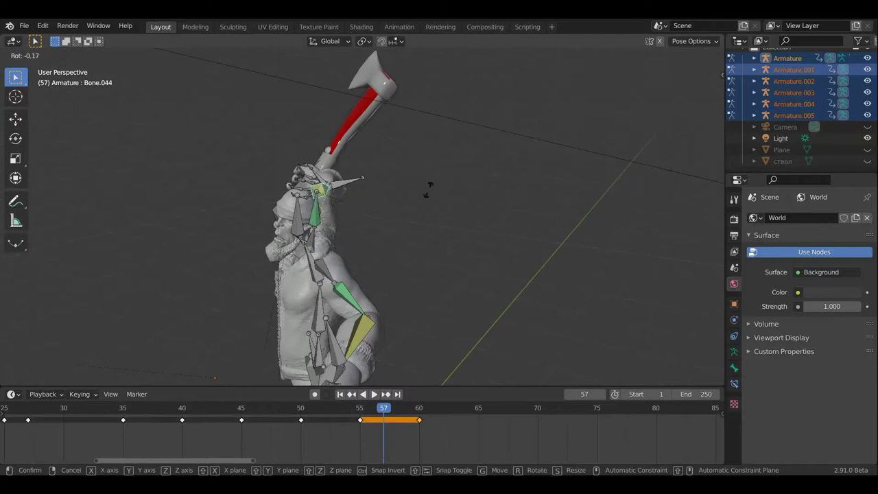
{"action": "left_click", "coordinate": [286, 161]}
{"action": "mouse_move", "coordinate": [359, 233]}
{"action": "middle_mouse_down"}
{"action": "mouse_move", "coordinate": [514, 212]}
{"action": "mouse_move", "coordinate": [406, 148]}
{"action": "mouse_move", "coordinate": [366, 137]}
{"action": "mouse_move", "coordinate": [394, 147]}
{"action": "mouse_move", "coordinate": [451, 190]}
{"action": "mouse_move", "coordinate": [444, 194]}
{"action": "mouse_move", "coordinate": [456, 189]}
{"action": "middle_mouse_up"}
{"action": "key", "text": "r"}
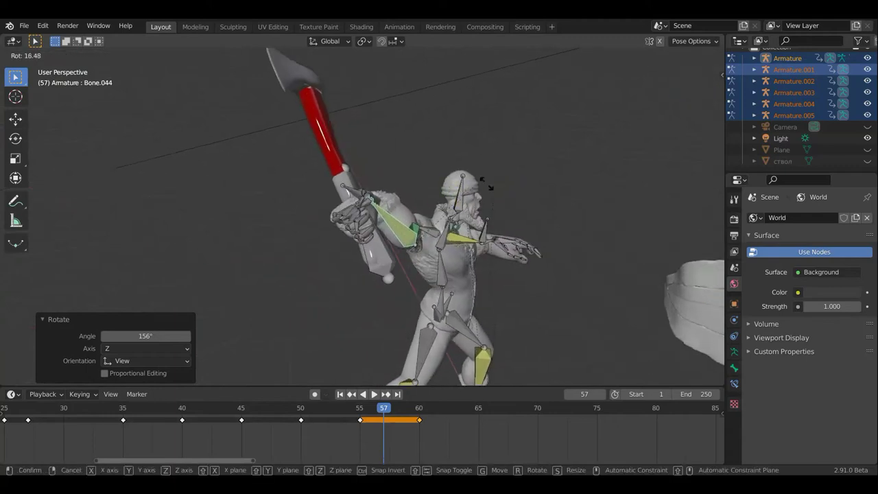
{"action": "key", "text": "r"}
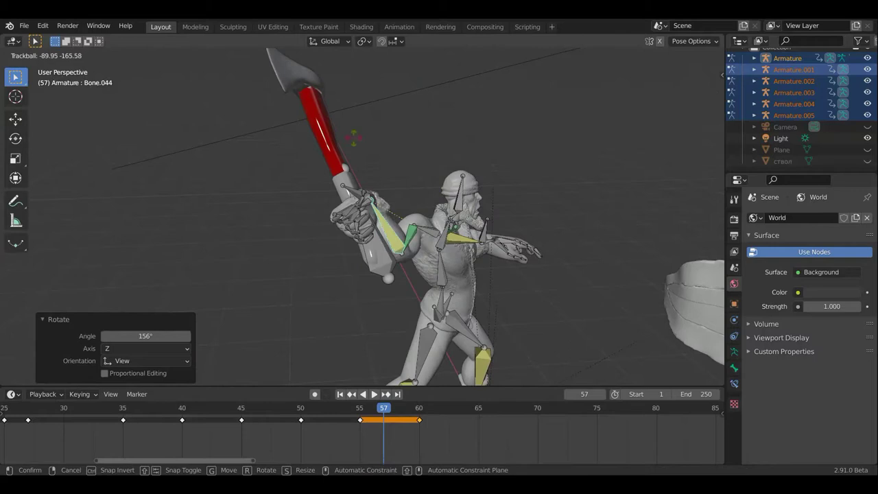
{"action": "left_click", "coordinate": [353, 138]}
{"action": "middle_click_drag", "start_coordinate": [523, 158], "coordinate": [422, 172]}
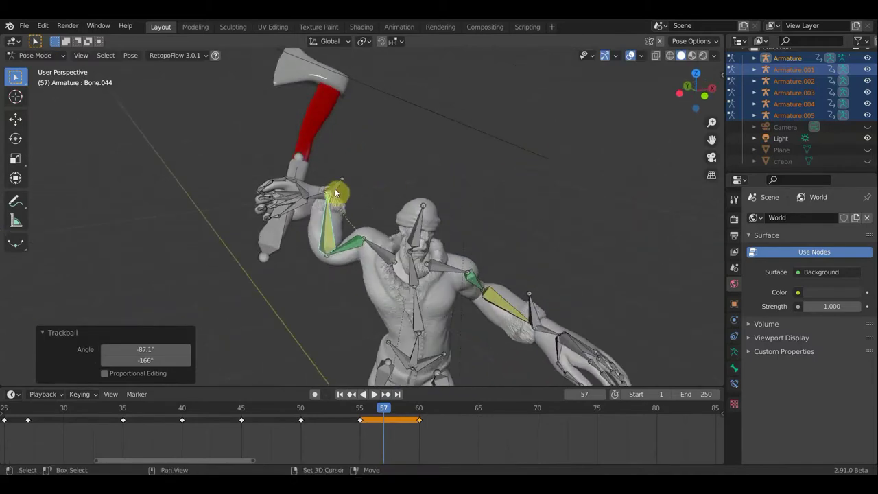
Step: Play the animation backwards from frame 60 and scrub to frame 44
{"action": "left_click", "coordinate": [419, 407]}
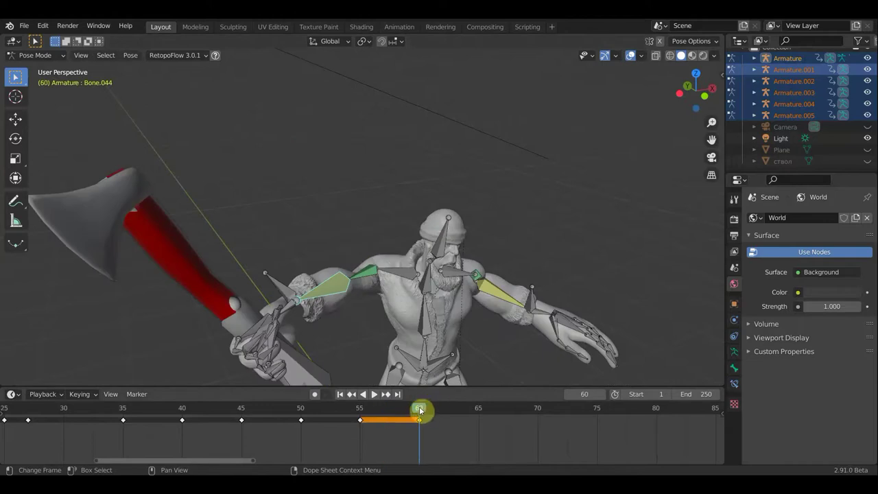
{"action": "key", "text": "shift+ctrl+space"}
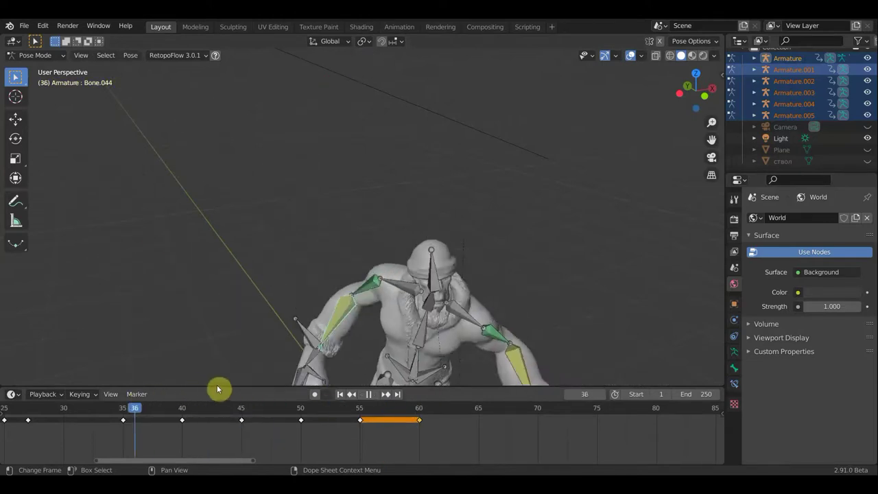
{"action": "left_click_drag", "start_coordinate": [216, 390], "coordinate": [231, 388]}
{"action": "key", "text": "space"}
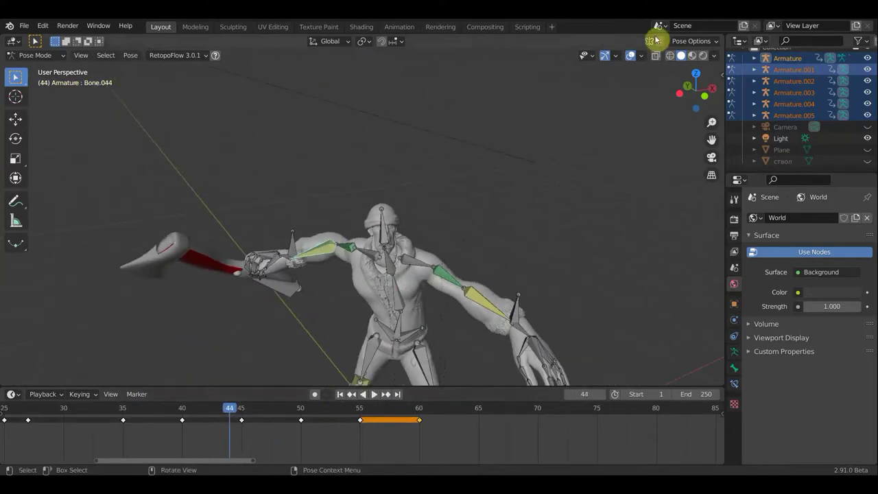
Step: Hide the viewport overlays and play back the mesh-only axe swing
{"action": "left_click", "coordinate": [631, 55]}
{"action": "middle_click_drag", "start_coordinate": [598, 185], "coordinate": [585, 219]}
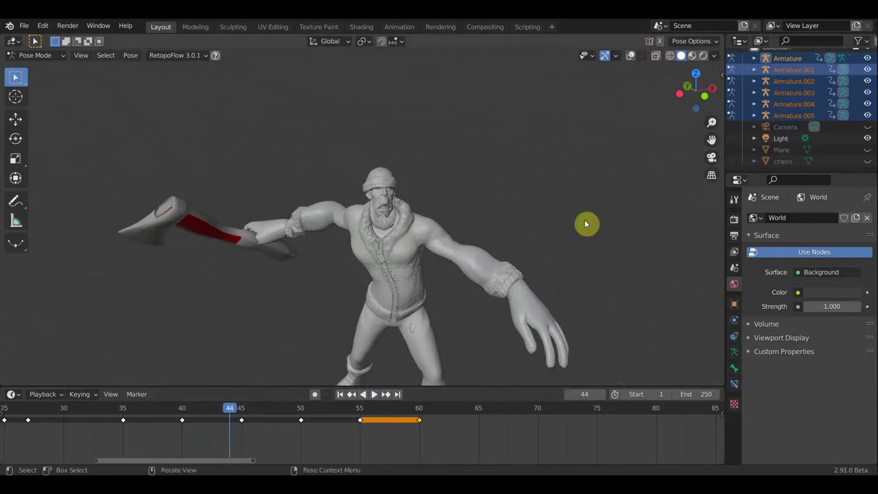
{"action": "mouse_move", "coordinate": [580, 260]}
{"action": "middle_mouse_down"}
{"action": "mouse_move", "coordinate": [560, 308]}
{"action": "mouse_move", "coordinate": [588, 181]}
{"action": "mouse_move", "coordinate": [567, 224]}
{"action": "middle_mouse_up"}
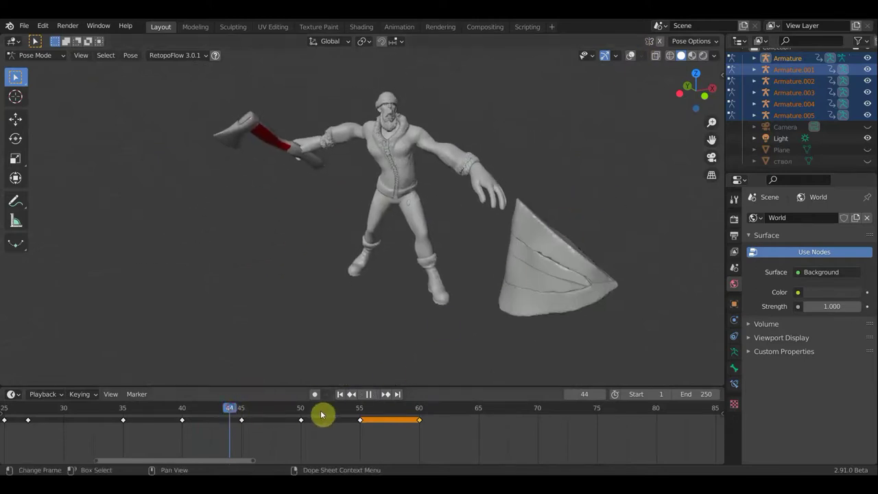
{"action": "key", "text": "space"}
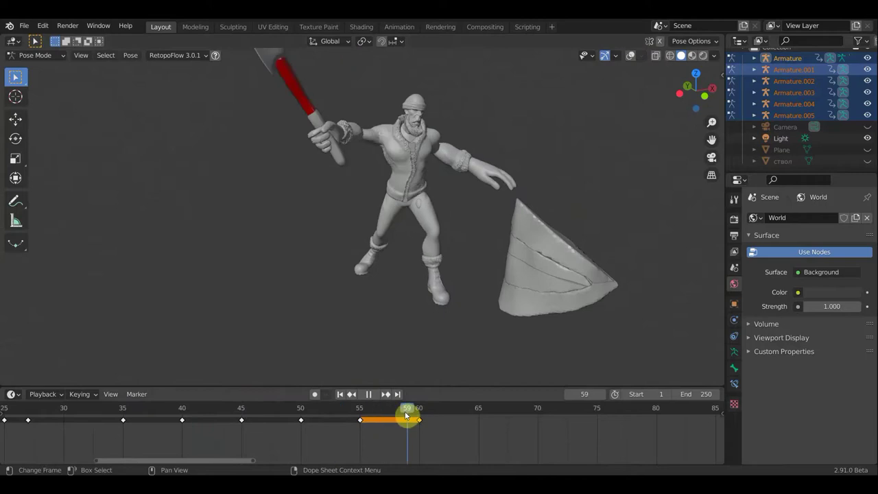
Step: Check the pose at frames 58–59, then scrub forward to frame 65
{"action": "left_click_drag", "start_coordinate": [404, 414], "coordinate": [395, 415]}
{"action": "left_click", "coordinate": [409, 417]}
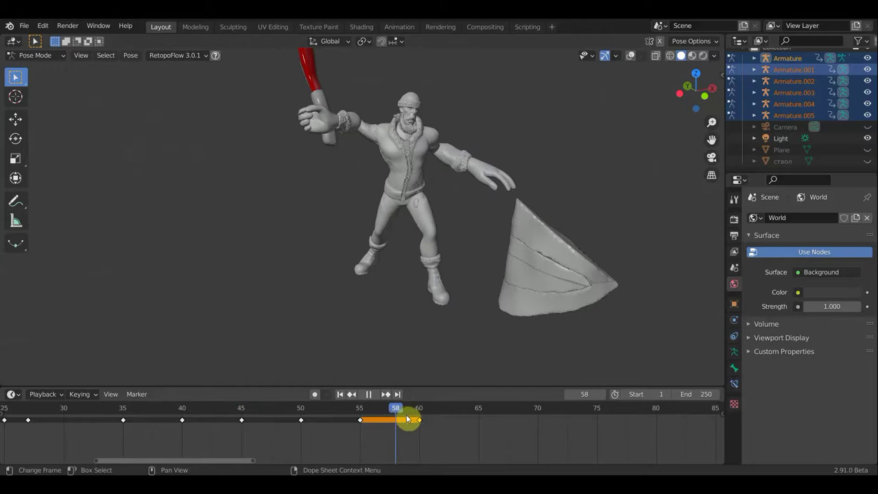
{"action": "left_click", "coordinate": [407, 418]}
{"action": "left_click_drag", "start_coordinate": [408, 418], "coordinate": [480, 427]}
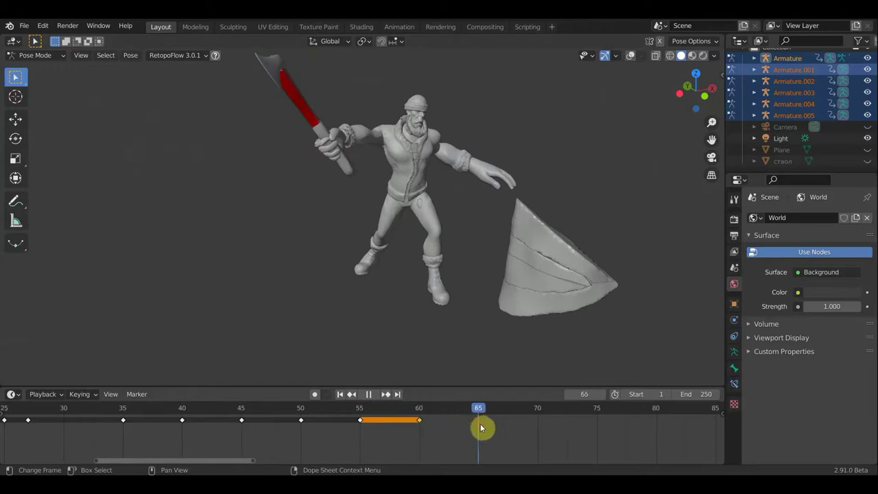
Step: Turn the viewport overlays back on so the bones show again
{"action": "scroll", "coordinate": [571, 252], "scroll_direction": "down", "scroll_amount": 3}
{"action": "middle_click_drag", "start_coordinate": [551, 256], "coordinate": [460, 286]}
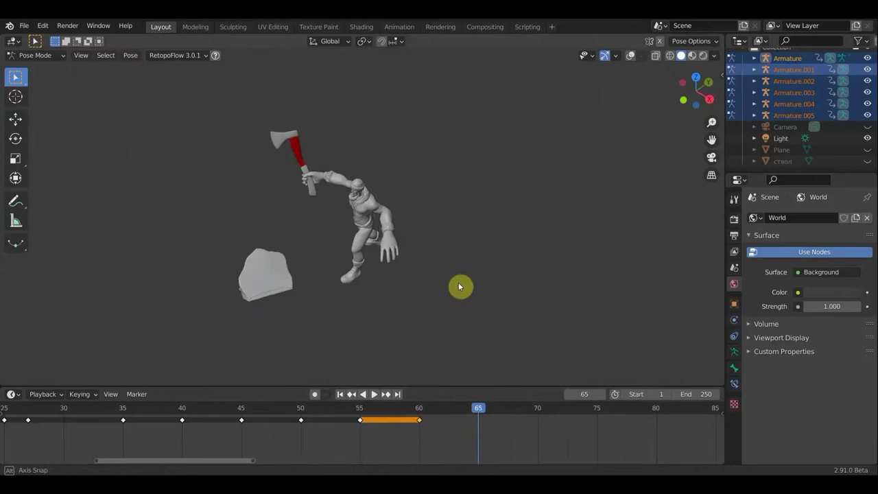
{"action": "left_click", "coordinate": [630, 55]}
{"action": "scroll", "coordinate": [483, 177], "scroll_direction": "up", "scroll_amount": 3}
{"action": "mouse_move", "coordinate": [426, 203]}
{"action": "middle_mouse_down"}
{"action": "mouse_move", "coordinate": [388, 174]}
{"action": "mouse_move", "coordinate": [574, 169]}
{"action": "mouse_move", "coordinate": [526, 176]}
{"action": "middle_mouse_up"}
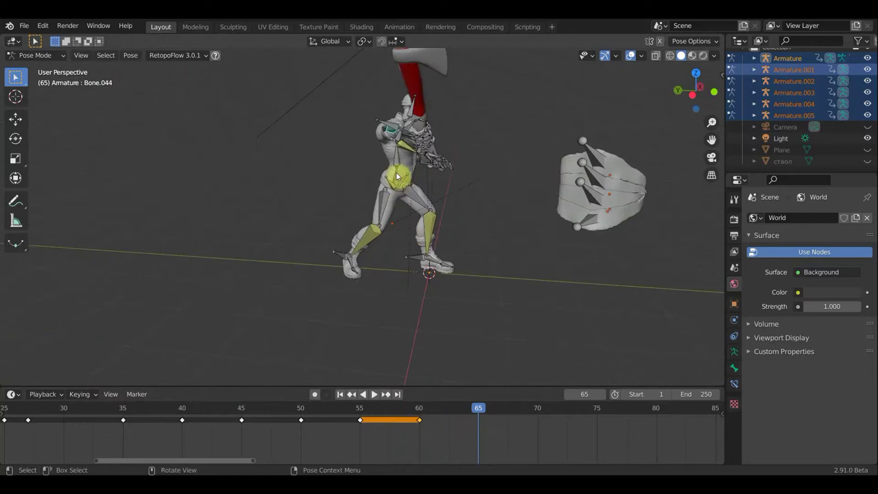
Step: Inspect the root bone and Bone.046, settling on a true side view of the lumberjack
{"action": "left_click", "coordinate": [448, 181]}
{"action": "mouse_move", "coordinate": [427, 206]}
{"action": "middle_mouse_down"}
{"action": "mouse_move", "coordinate": [474, 238]}
{"action": "mouse_move", "coordinate": [476, 255]}
{"action": "mouse_move", "coordinate": [460, 236]}
{"action": "mouse_move", "coordinate": [460, 215]}
{"action": "mouse_move", "coordinate": [487, 254]}
{"action": "mouse_move", "coordinate": [431, 176]}
{"action": "mouse_move", "coordinate": [459, 166]}
{"action": "middle_mouse_up"}
{"action": "mouse_move", "coordinate": [522, 177]}
{"action": "middle_mouse_down"}
{"action": "mouse_move", "coordinate": [506, 133]}
{"action": "mouse_move", "coordinate": [474, 157]}
{"action": "mouse_move", "coordinate": [388, 164]}
{"action": "mouse_move", "coordinate": [493, 163]}
{"action": "middle_mouse_up"}
{"action": "left_click", "coordinate": [482, 128]}
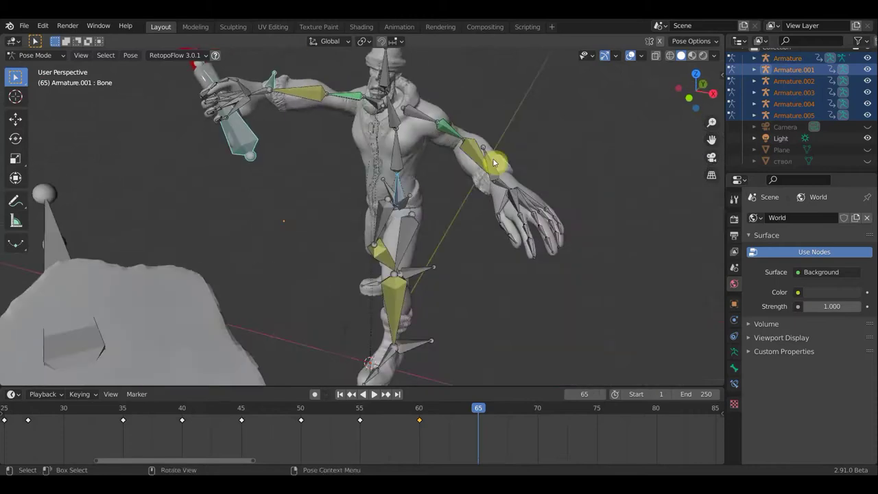
{"action": "scroll", "coordinate": [580, 194], "scroll_direction": "down", "scroll_amount": 5}
{"action": "middle_click_drag", "start_coordinate": [580, 209], "coordinate": [485, 192]}
{"action": "middle_click_drag", "start_coordinate": [545, 237], "coordinate": [541, 234]}
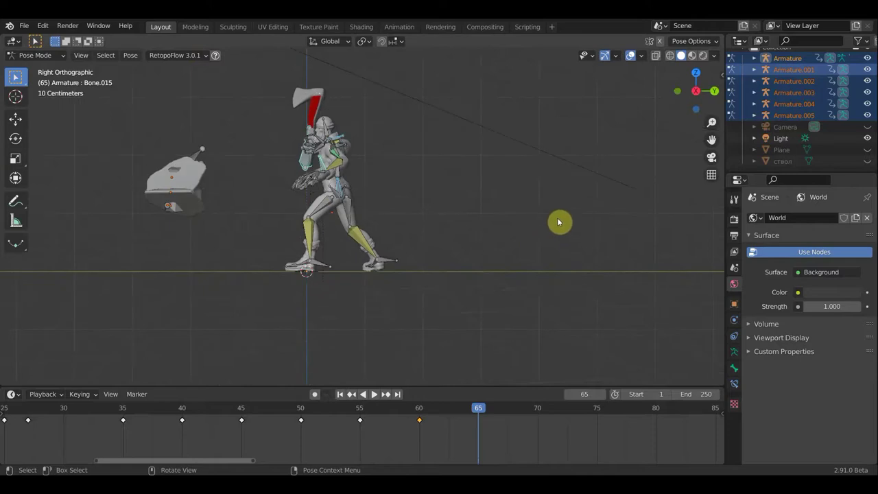
Step: Slightly rotate and move the selected arm bone at frame 65
{"action": "key", "text": "r"}
{"action": "left_click", "coordinate": [527, 199]}
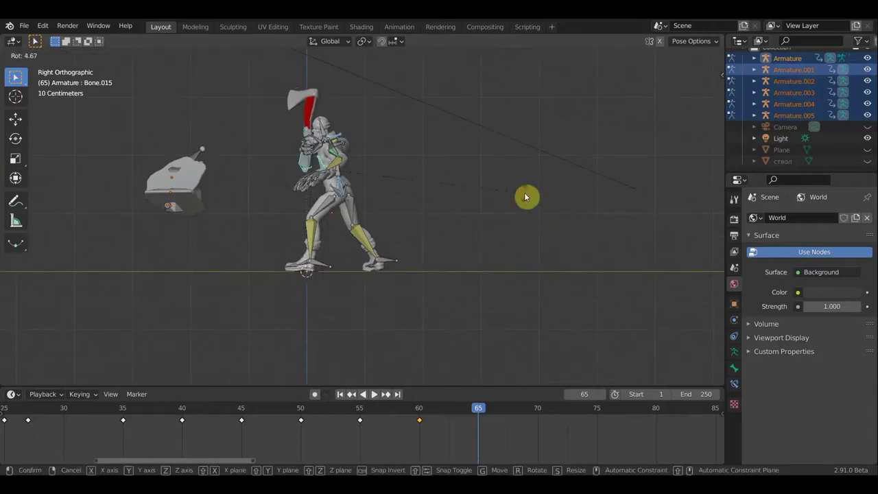
{"action": "key", "text": "g"}
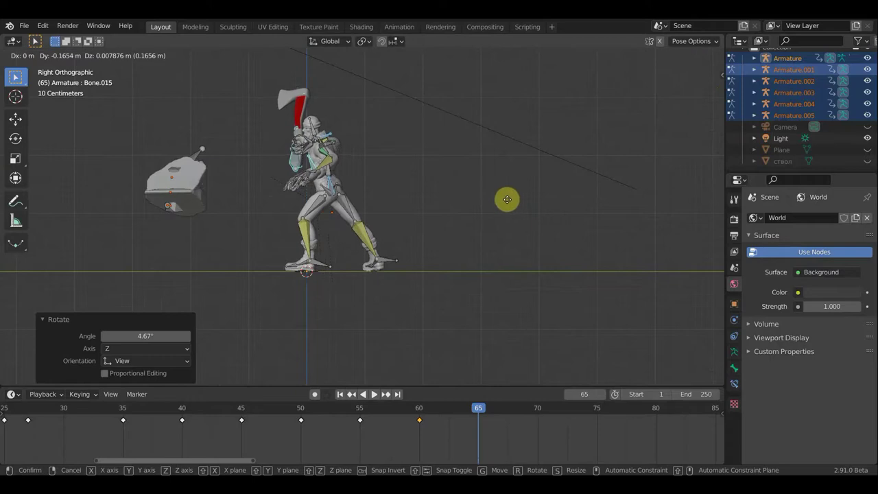
{"action": "left_click", "coordinate": [512, 205]}
Step: From top view, rotate the axe arm by 22.7°
{"action": "mouse_move", "coordinate": [512, 205]}
{"action": "middle_mouse_down"}
{"action": "mouse_move", "coordinate": [403, 234]}
{"action": "mouse_move", "coordinate": [433, 258]}
{"action": "middle_mouse_up"}
{"action": "middle_click_drag", "start_coordinate": [485, 245], "coordinate": [485, 275]}
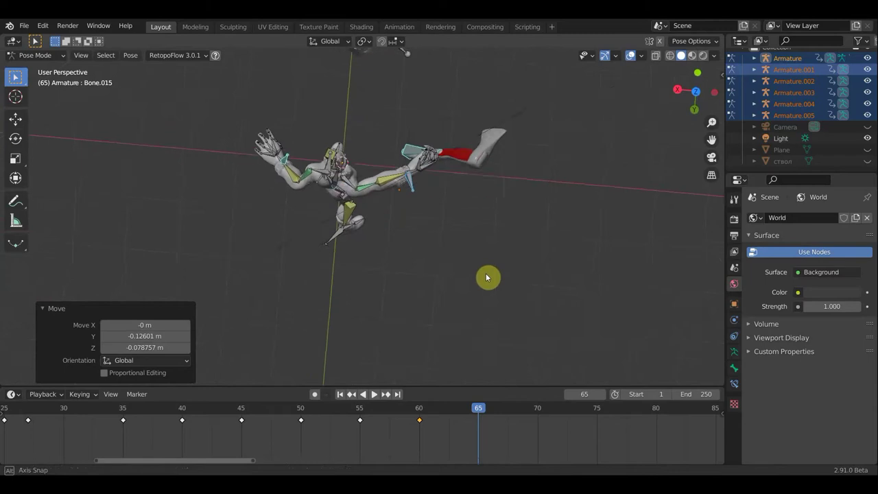
{"action": "key", "text": "KP_7"}
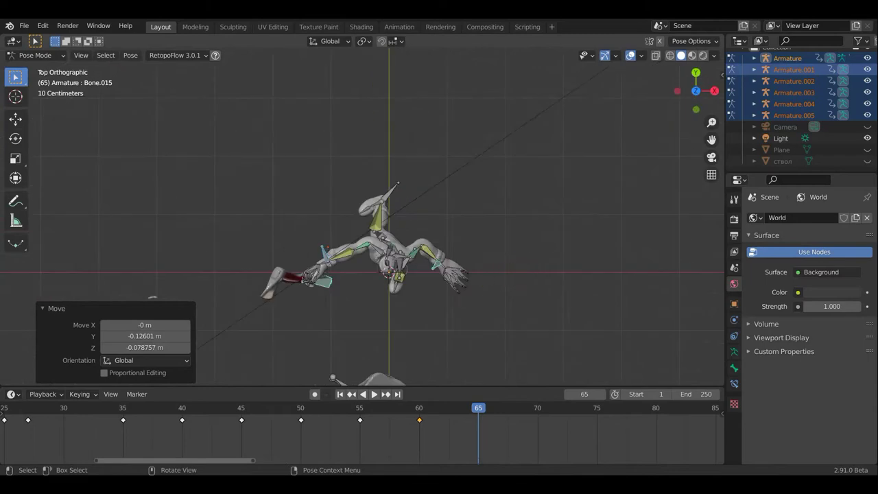
{"action": "key", "text": "r"}
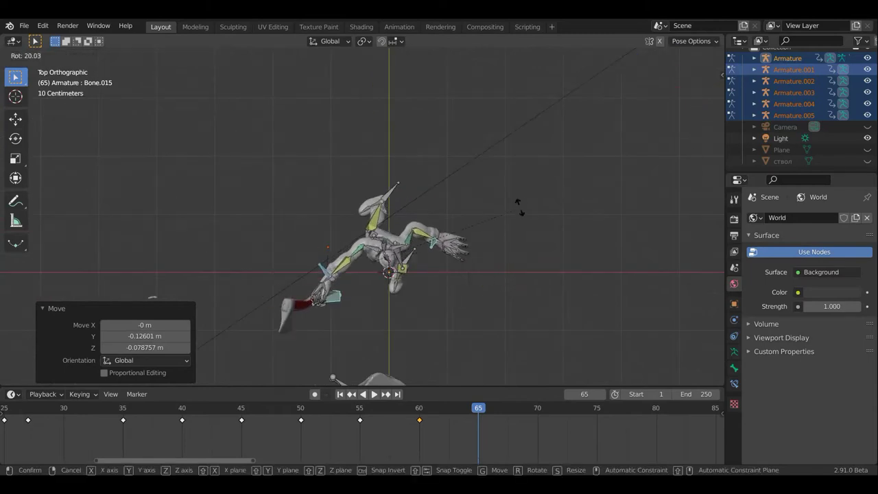
{"action": "left_click", "coordinate": [517, 204]}
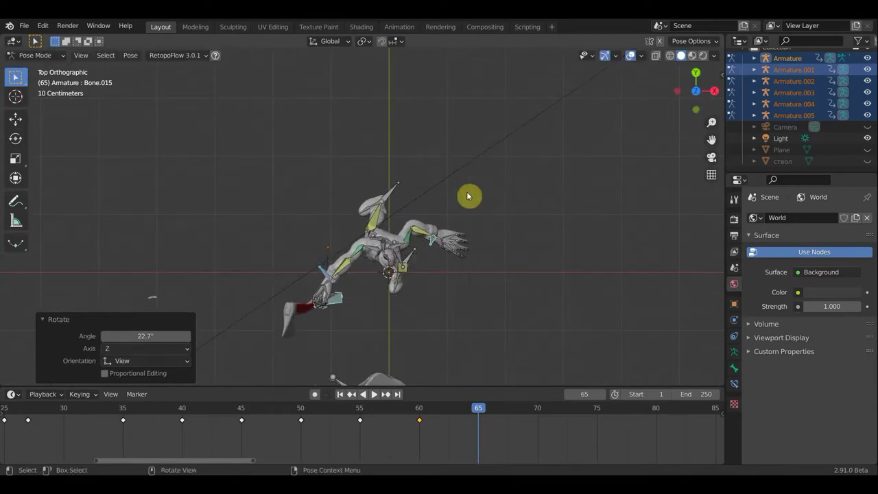
Step: Move foot bone Bone.038 into a new stance, refining its position from several angles
{"action": "left_click", "coordinate": [390, 197]}
{"action": "key", "text": "g"}
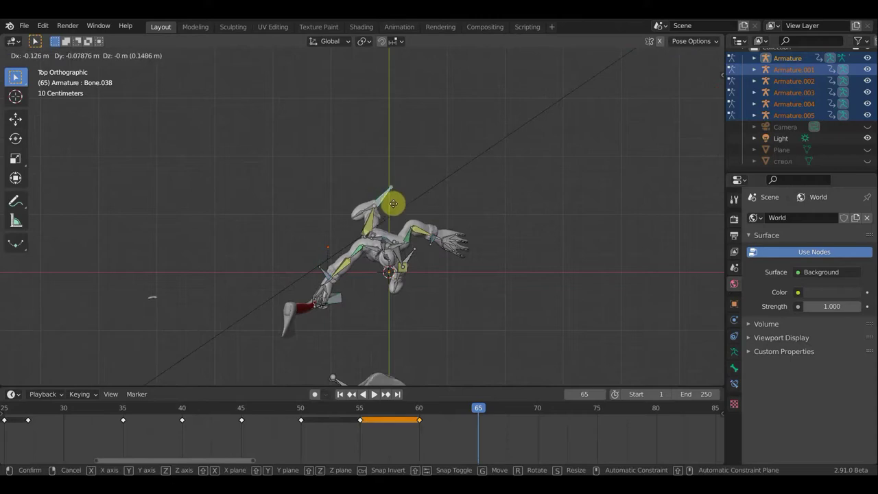
{"action": "left_click", "coordinate": [443, 229]}
{"action": "middle_click_drag", "start_coordinate": [503, 102], "coordinate": [500, 80]}
{"action": "mouse_move", "coordinate": [425, 198]}
{"action": "middle_mouse_down"}
{"action": "mouse_move", "coordinate": [410, 215]}
{"action": "mouse_move", "coordinate": [411, 229]}
{"action": "mouse_move", "coordinate": [374, 252]}
{"action": "mouse_move", "coordinate": [414, 256]}
{"action": "middle_mouse_up"}
{"action": "key", "text": "g"}
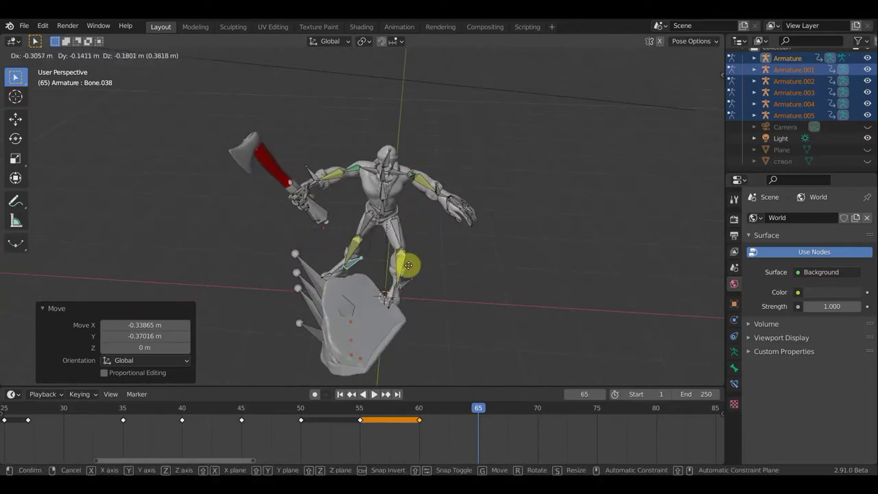
{"action": "left_click", "coordinate": [411, 258]}
{"action": "middle_click_drag", "start_coordinate": [411, 258], "coordinate": [437, 256]}
{"action": "key", "text": "g"}
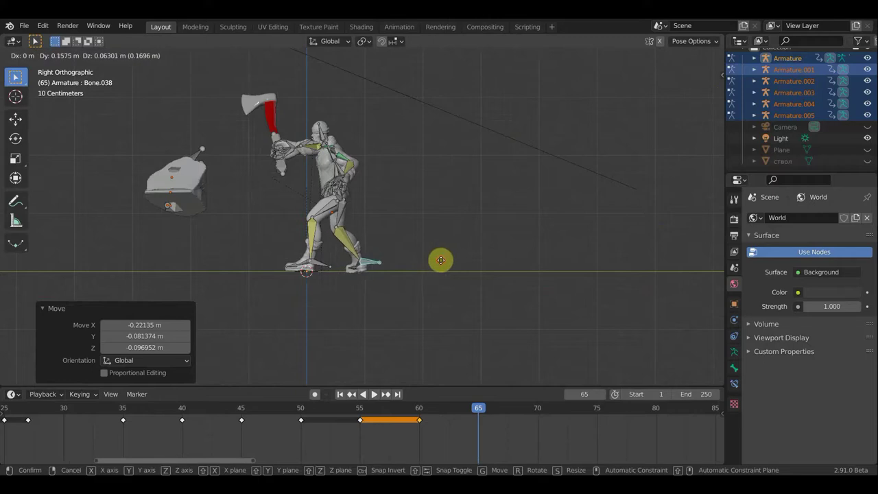
{"action": "left_click", "coordinate": [389, 254]}
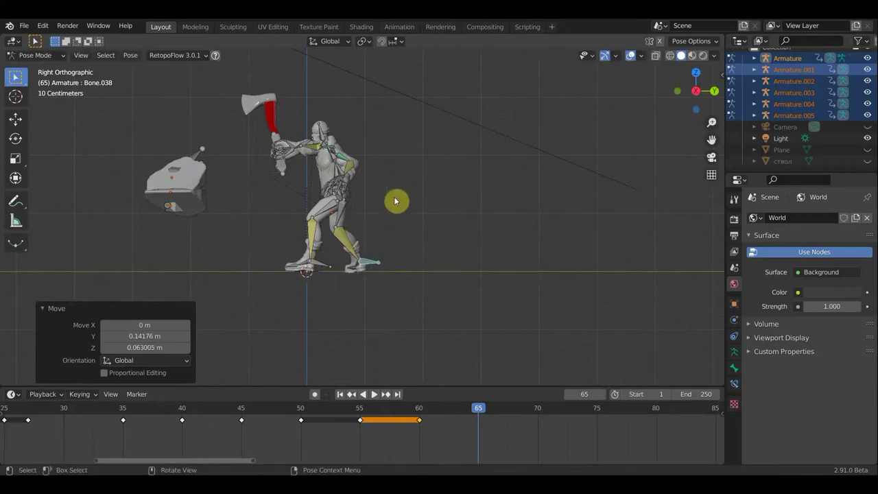
{"action": "mouse_move", "coordinate": [440, 195]}
{"action": "middle_mouse_down"}
{"action": "mouse_move", "coordinate": [367, 220]}
{"action": "mouse_move", "coordinate": [298, 210]}
{"action": "mouse_move", "coordinate": [321, 193]}
{"action": "mouse_move", "coordinate": [371, 207]}
{"action": "mouse_move", "coordinate": [323, 188]}
{"action": "mouse_move", "coordinate": [417, 176]}
{"action": "middle_mouse_up"}
Step: Nudge the rig's root bone slightly
{"action": "left_click", "coordinate": [336, 171]}
{"action": "left_click", "coordinate": [376, 191]}
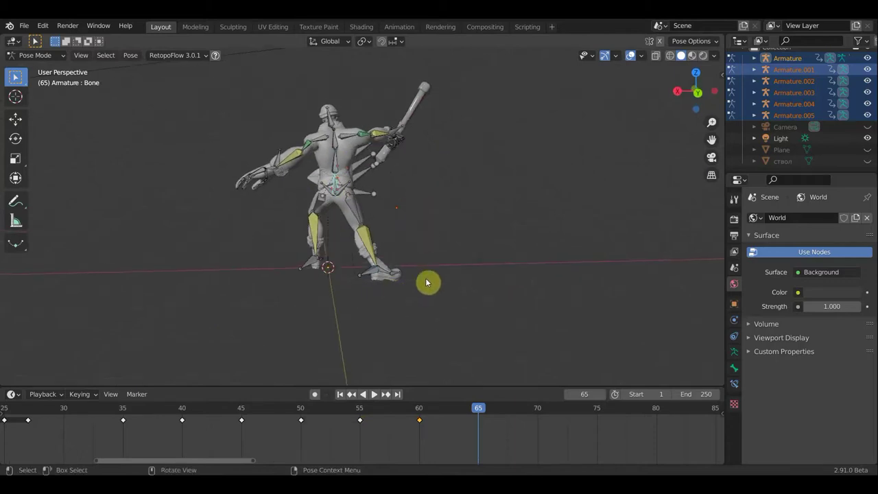
{"action": "key", "text": "g"}
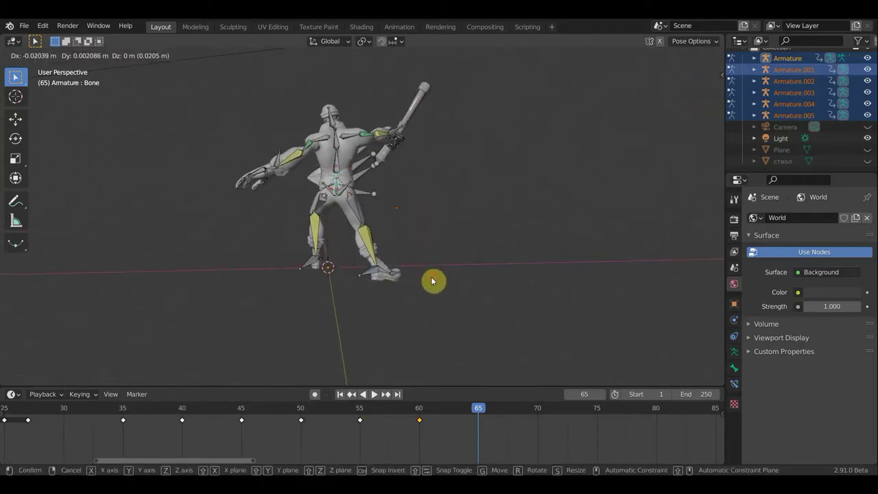
{"action": "left_click", "coordinate": [429, 277]}
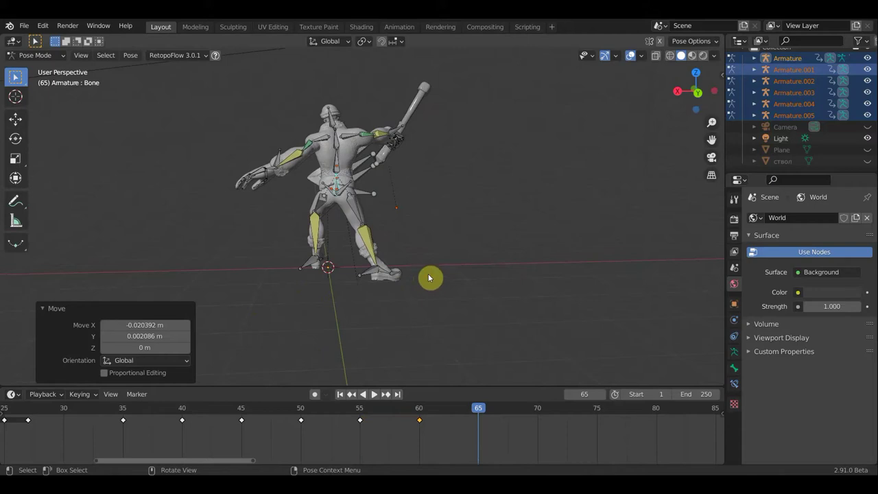
Step: Move arm bone Bone.015, rotate it 17.8°, and move it forward again
{"action": "left_click", "coordinate": [402, 231]}
{"action": "key", "text": "g"}
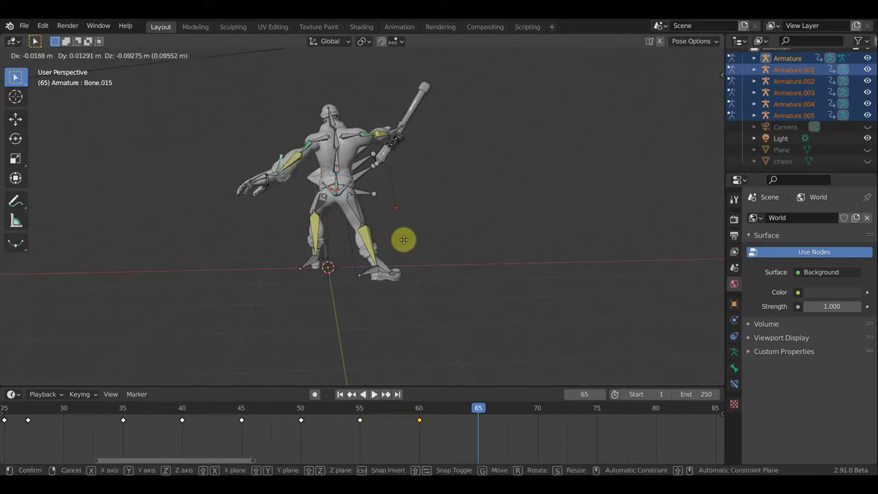
{"action": "left_click", "coordinate": [424, 242]}
{"action": "key", "text": "r"}
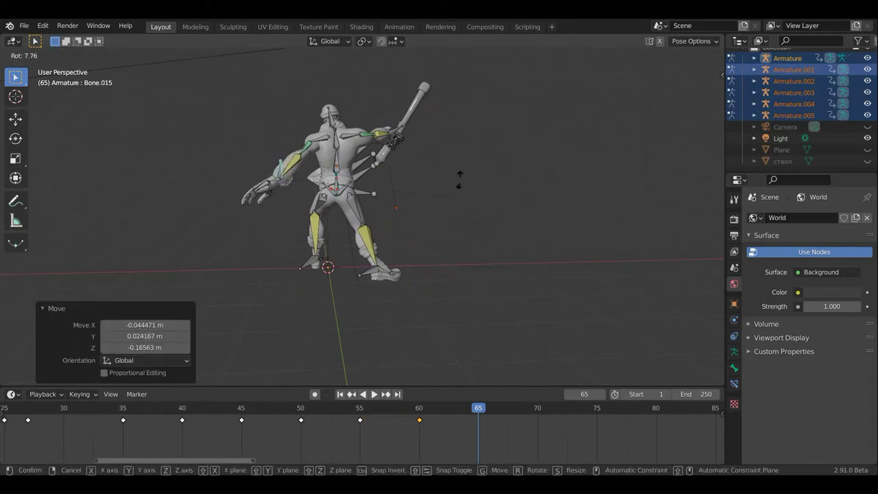
{"action": "left_click", "coordinate": [452, 166]}
{"action": "key", "text": "g"}
{"action": "left_click", "coordinate": [460, 184]}
{"action": "middle_click_drag", "start_coordinate": [449, 180], "coordinate": [471, 177]}
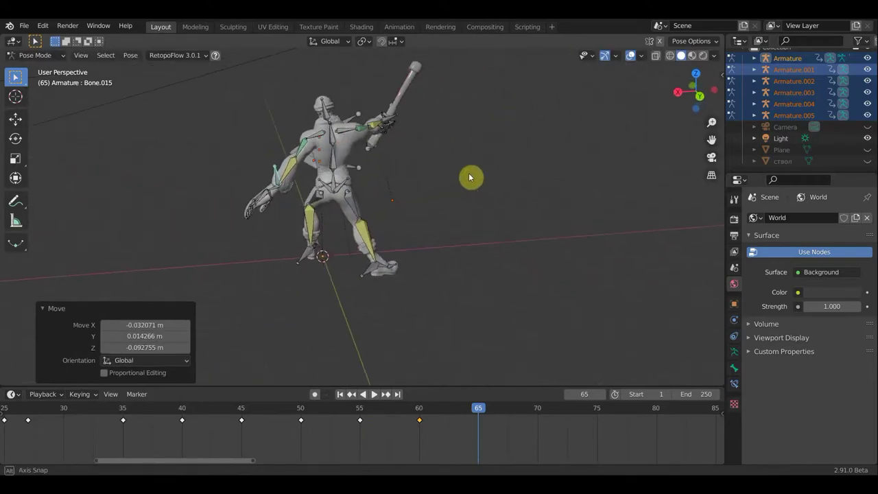
Step: Reselect bones around the rig, ending with hand bone Bone.046 selected
{"action": "left_click", "coordinate": [332, 162]}
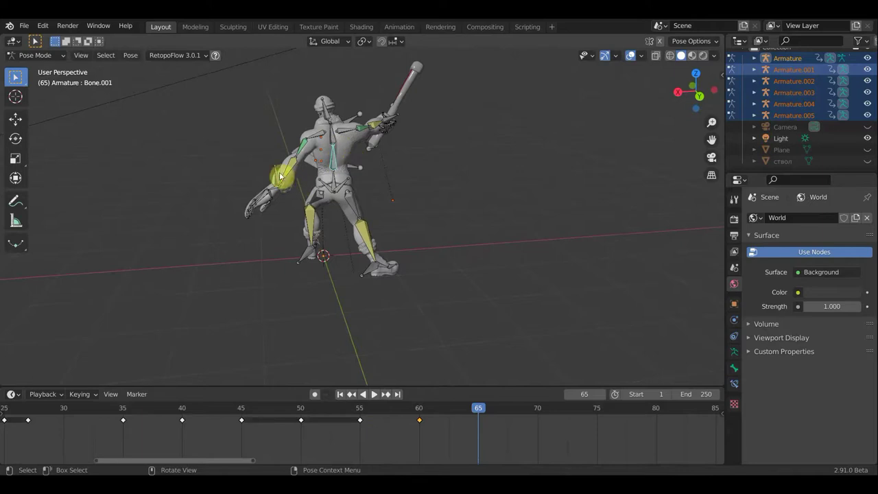
{"action": "key", "text": "ctrl+z"}
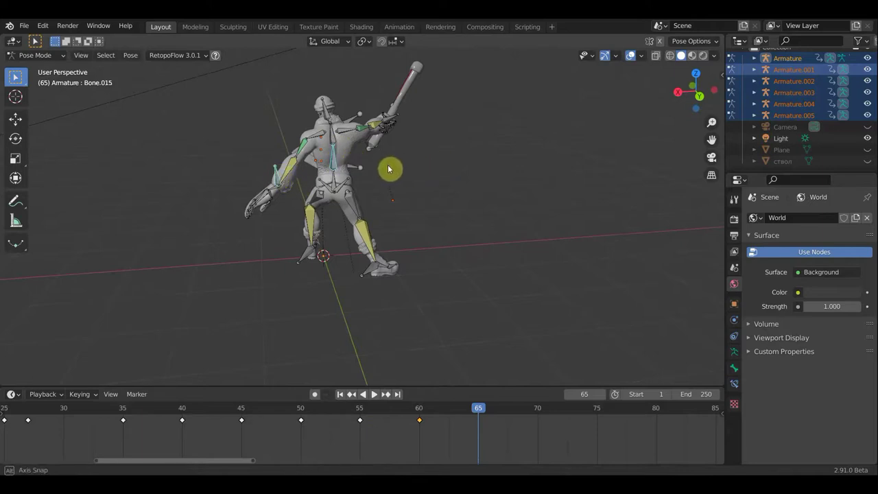
{"action": "middle_click_drag", "start_coordinate": [412, 164], "coordinate": [435, 129]}
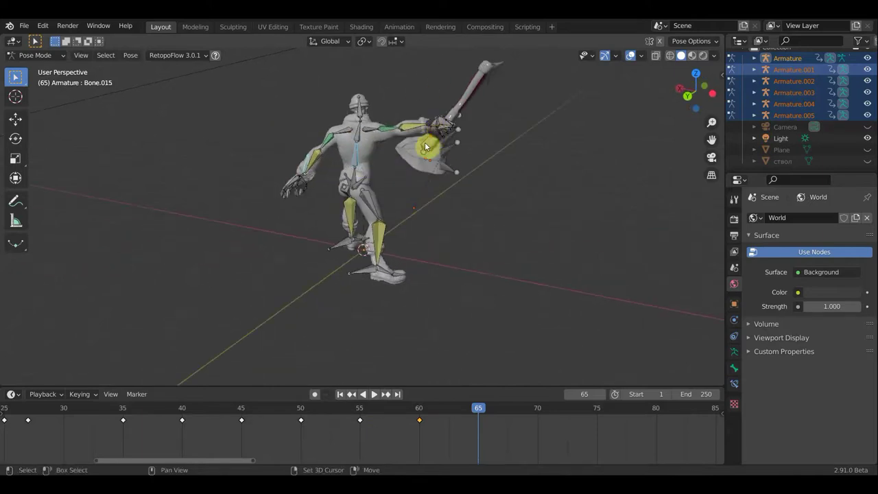
{"action": "left_click", "coordinate": [464, 190]}
{"action": "mouse_move", "coordinate": [464, 190]}
{"action": "middle_mouse_down"}
{"action": "mouse_move", "coordinate": [486, 208]}
{"action": "mouse_move", "coordinate": [507, 185]}
{"action": "mouse_move", "coordinate": [410, 112]}
{"action": "mouse_move", "coordinate": [368, 118]}
{"action": "mouse_move", "coordinate": [333, 92]}
{"action": "mouse_move", "coordinate": [281, 85]}
{"action": "middle_mouse_up"}
{"action": "left_click", "coordinate": [411, 106], "text": "shift"}
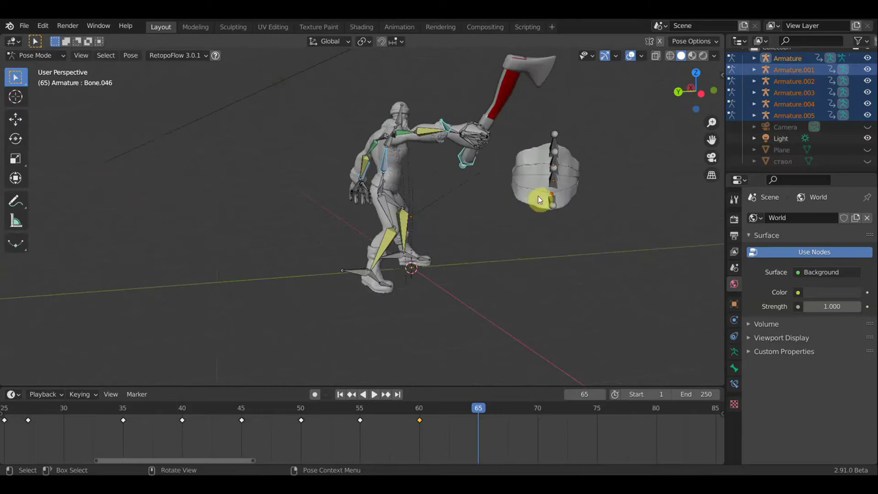
Step: Move the arm and axe bones, then rotate Bone.046 9.59° from top view
{"action": "key", "text": "g"}
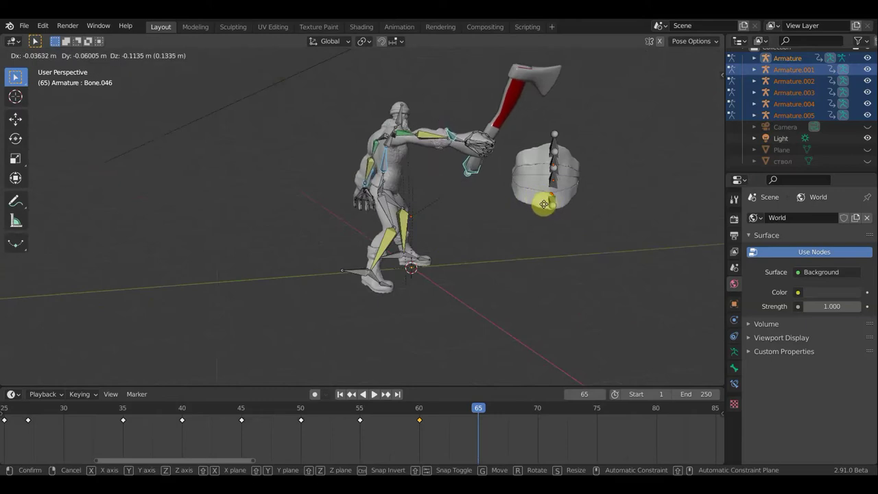
{"action": "left_click", "coordinate": [535, 206]}
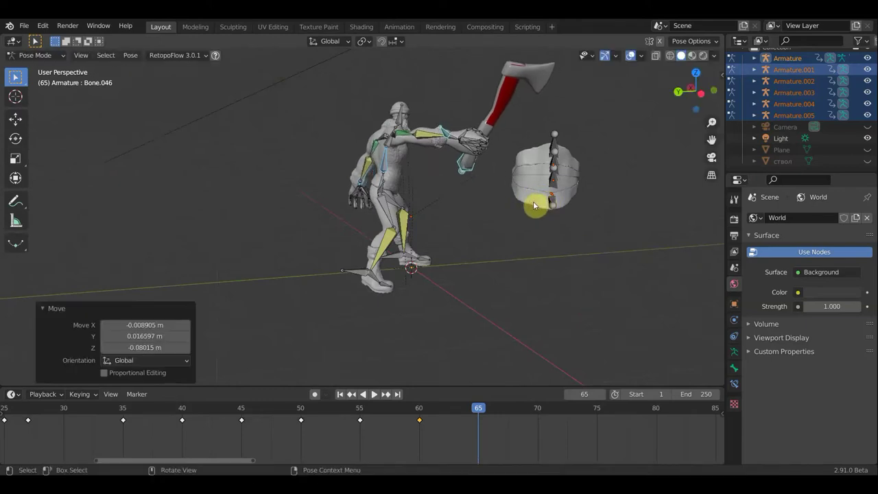
{"action": "mouse_move", "coordinate": [537, 206]}
{"action": "middle_mouse_down"}
{"action": "mouse_move", "coordinate": [511, 277]}
{"action": "mouse_move", "coordinate": [525, 239]}
{"action": "mouse_move", "coordinate": [525, 198]}
{"action": "mouse_move", "coordinate": [485, 190]}
{"action": "mouse_move", "coordinate": [510, 261]}
{"action": "mouse_move", "coordinate": [508, 306]}
{"action": "mouse_move", "coordinate": [578, 294]}
{"action": "middle_mouse_up"}
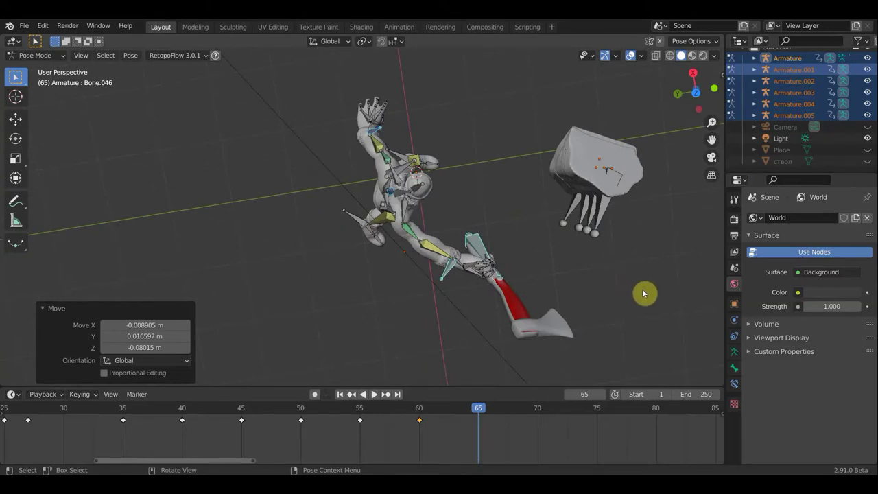
{"action": "key", "text": "KP_7"}
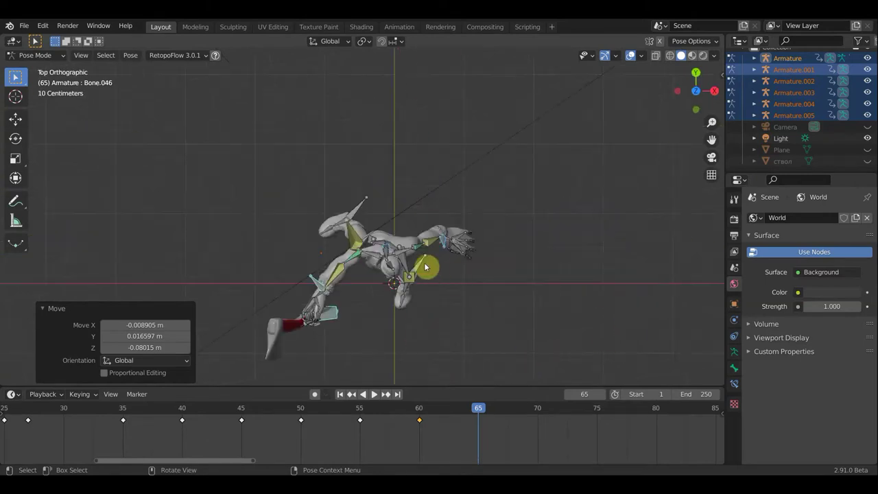
{"action": "key", "text": "r"}
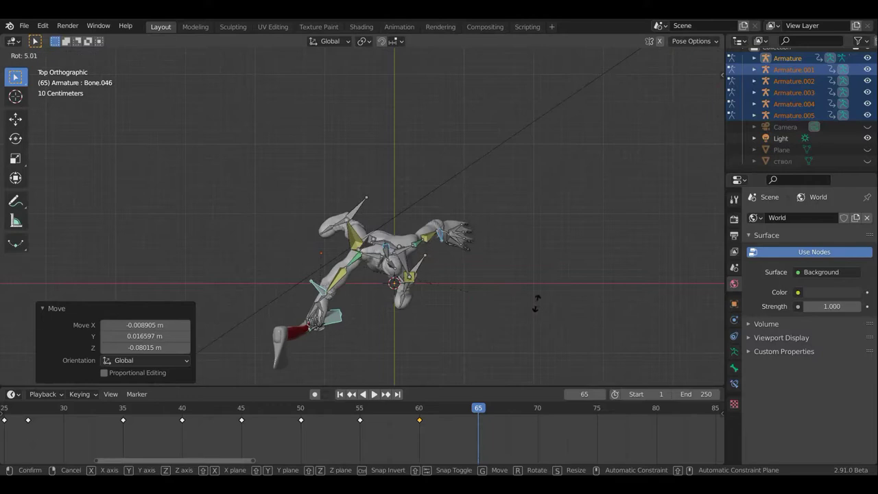
{"action": "left_click", "coordinate": [426, 279]}
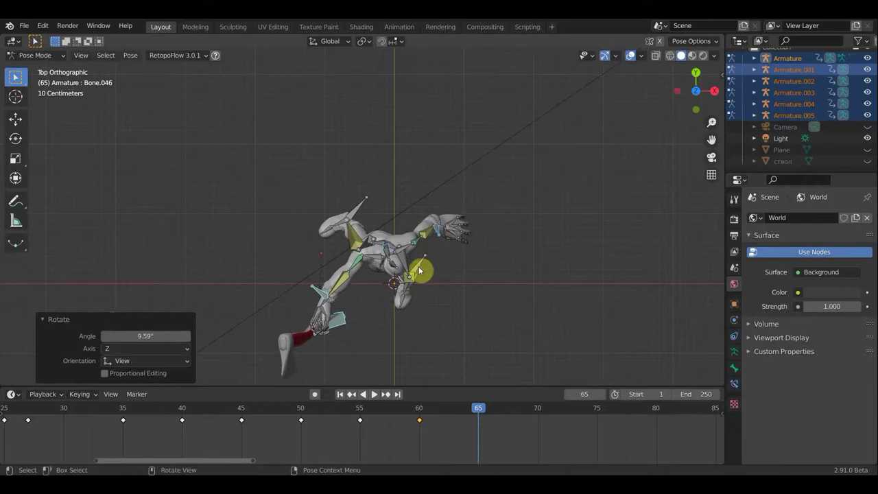
Step: Rotate foot bone Bone.007 66.6° about the Z axis
{"action": "left_click", "coordinate": [514, 286]}
{"action": "key", "text": "r"}
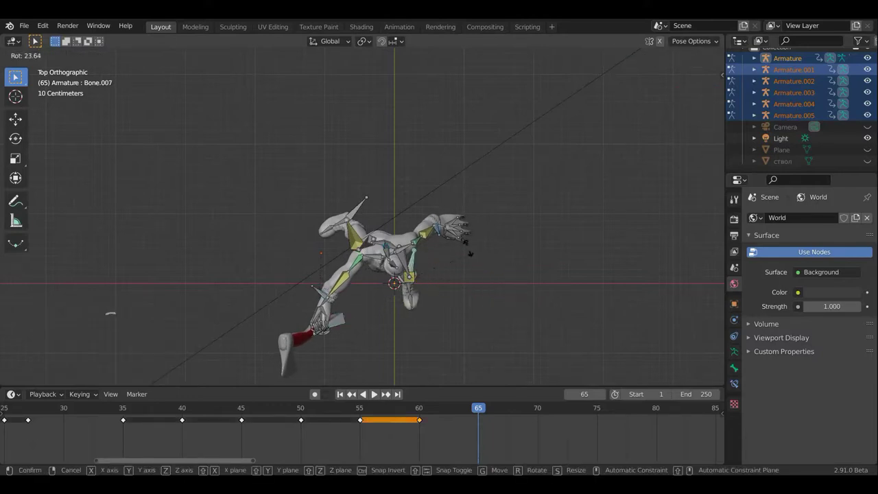
{"action": "left_click", "coordinate": [482, 275]}
{"action": "mouse_move", "coordinate": [480, 200]}
{"action": "middle_mouse_down"}
{"action": "mouse_move", "coordinate": [554, 180]}
{"action": "mouse_move", "coordinate": [525, 226]}
{"action": "mouse_move", "coordinate": [501, 149]}
{"action": "mouse_move", "coordinate": [519, 155]}
{"action": "mouse_move", "coordinate": [510, 146]}
{"action": "mouse_move", "coordinate": [405, 153]}
{"action": "mouse_move", "coordinate": [414, 113]}
{"action": "middle_mouse_up"}
{"action": "scroll", "coordinate": [485, 152], "scroll_direction": "up", "scroll_amount": 3}
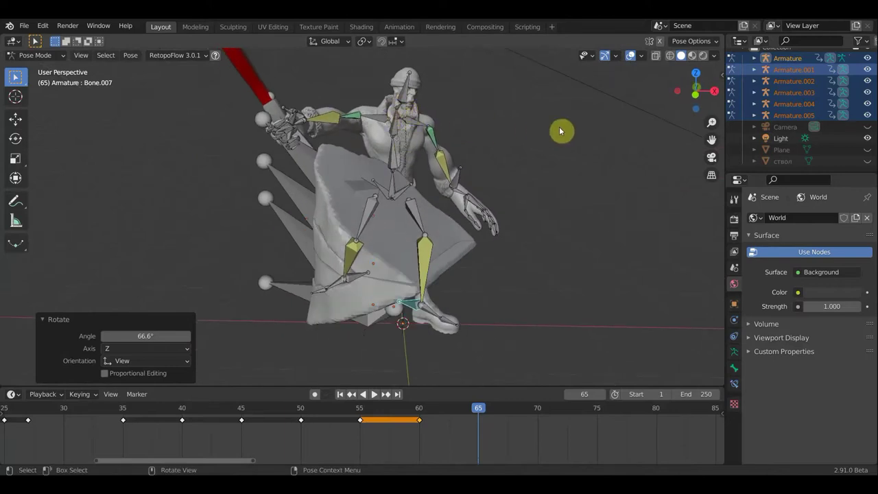
Step: Twist two spine bones by 6.65° and 16.3°
{"action": "key", "text": "ctrl+z"}
{"action": "key", "text": "r"}
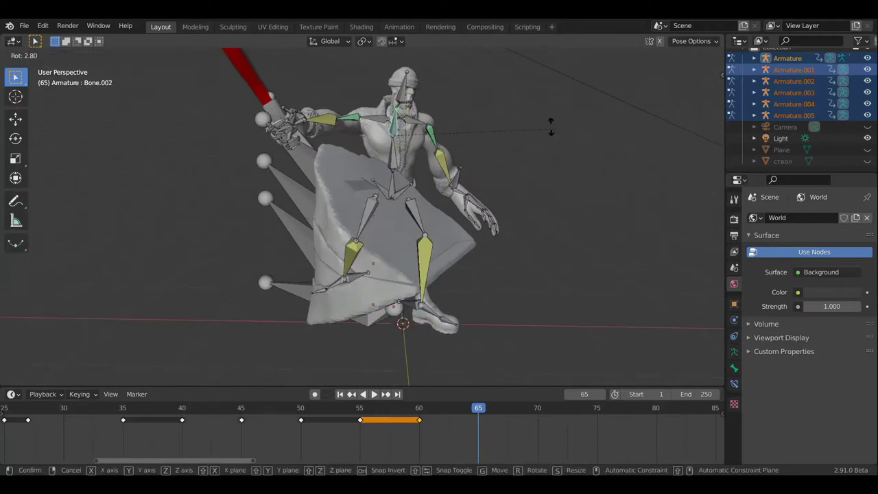
{"action": "left_click", "coordinate": [426, 164]}
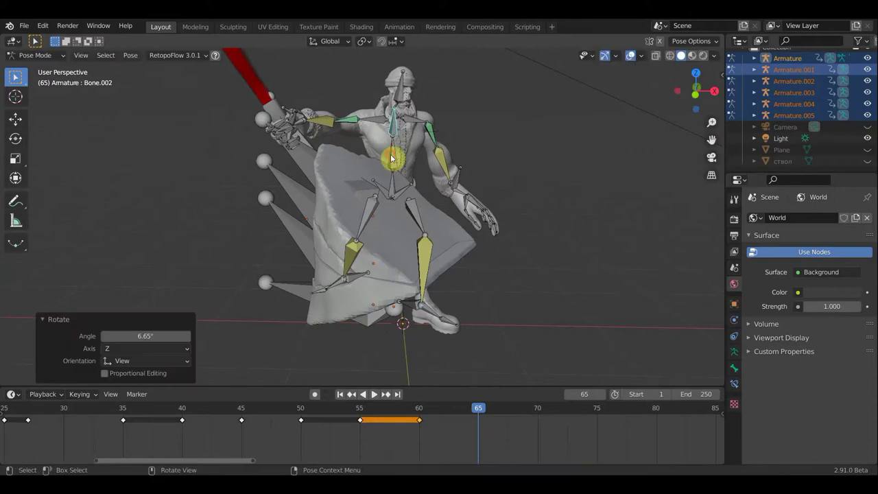
{"action": "key", "text": "ctrl+z"}
{"action": "key", "text": "r"}
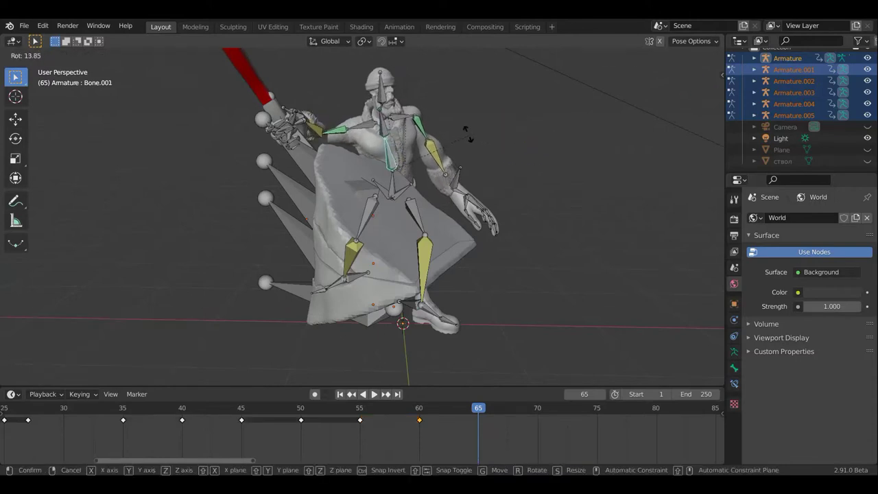
{"action": "left_click", "coordinate": [480, 139]}
{"action": "middle_click_drag", "start_coordinate": [480, 139], "coordinate": [424, 232]}
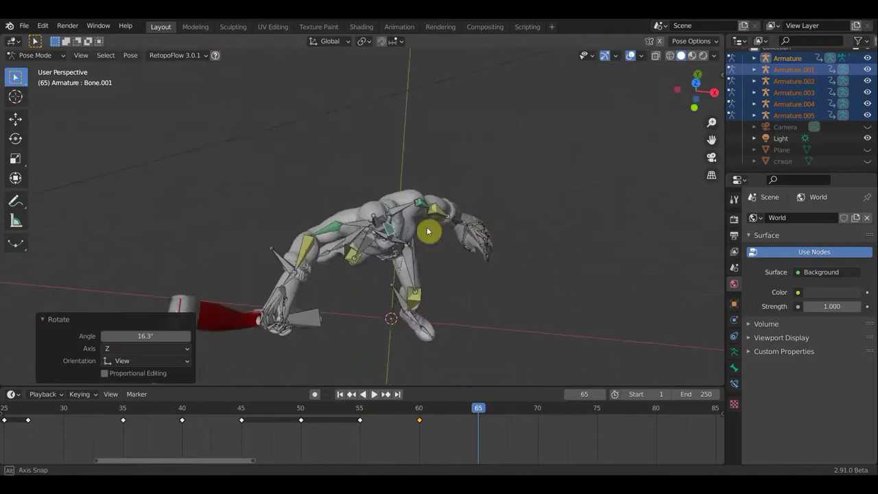
Step: Rotate shoulder bone Bone.004 -38.1° about Z from top view
{"action": "left_click", "coordinate": [377, 225]}
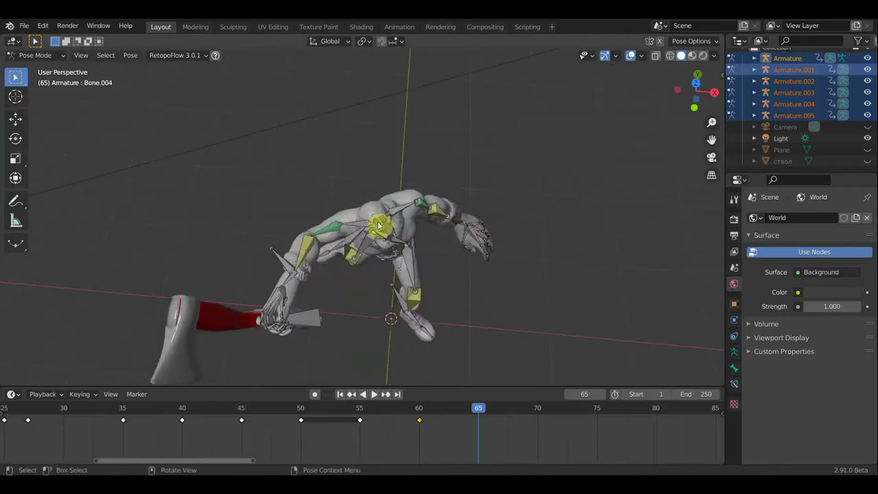
{"action": "key", "text": "KP_7"}
{"action": "key", "text": "r"}
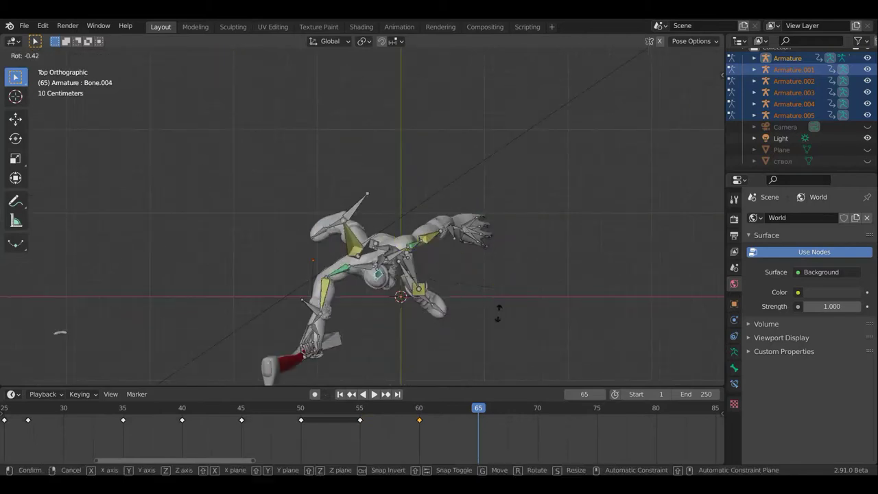
{"action": "left_click", "coordinate": [482, 345]}
{"action": "mouse_move", "coordinate": [482, 345]}
{"action": "middle_mouse_down"}
{"action": "mouse_move", "coordinate": [500, 239]}
{"action": "mouse_move", "coordinate": [500, 194]}
{"action": "mouse_move", "coordinate": [489, 175]}
{"action": "middle_mouse_up"}
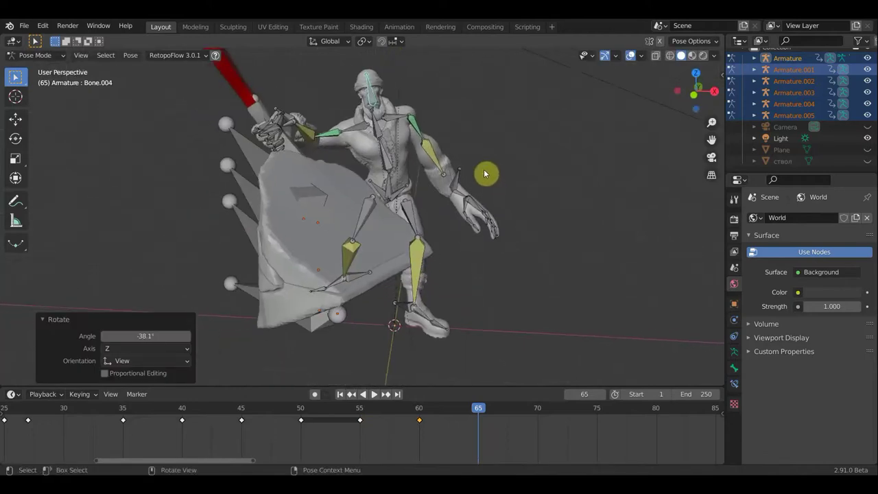
Step: Select the hand bone and then the axe's control bone
{"action": "middle_click_drag", "start_coordinate": [421, 173], "coordinate": [370, 175]}
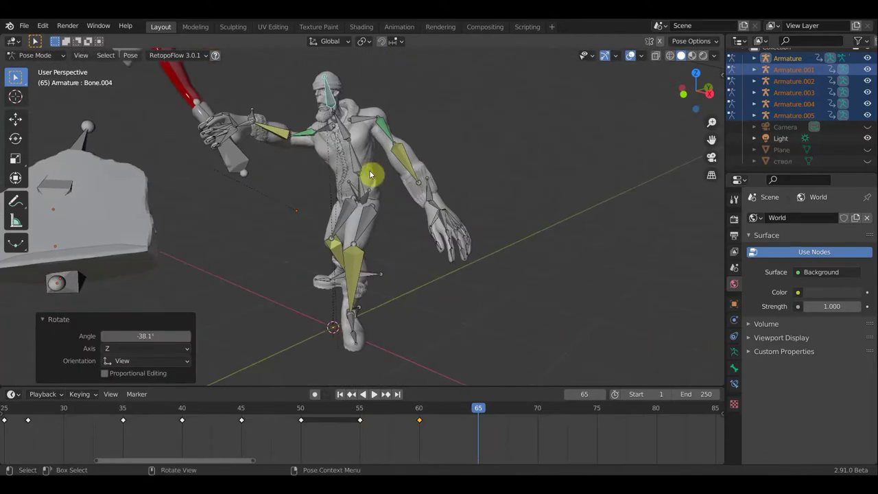
{"action": "middle_click_drag", "start_coordinate": [260, 155], "coordinate": [229, 157]}
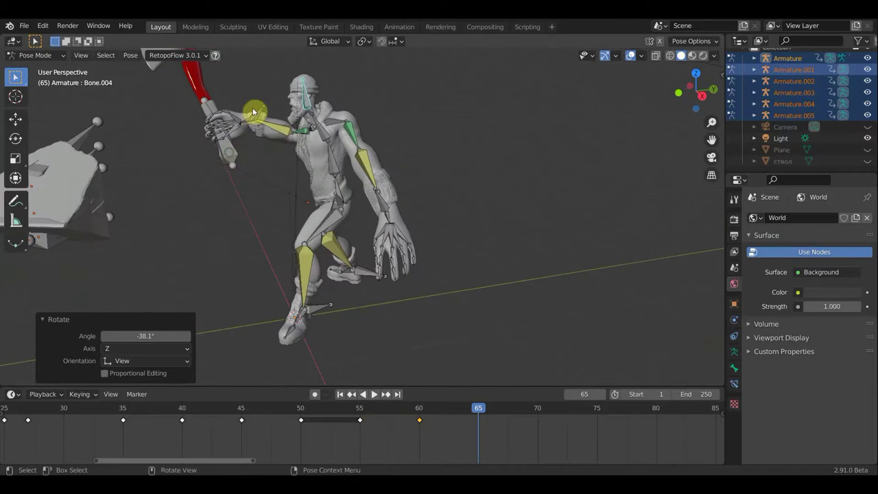
{"action": "left_click", "coordinate": [237, 148]}
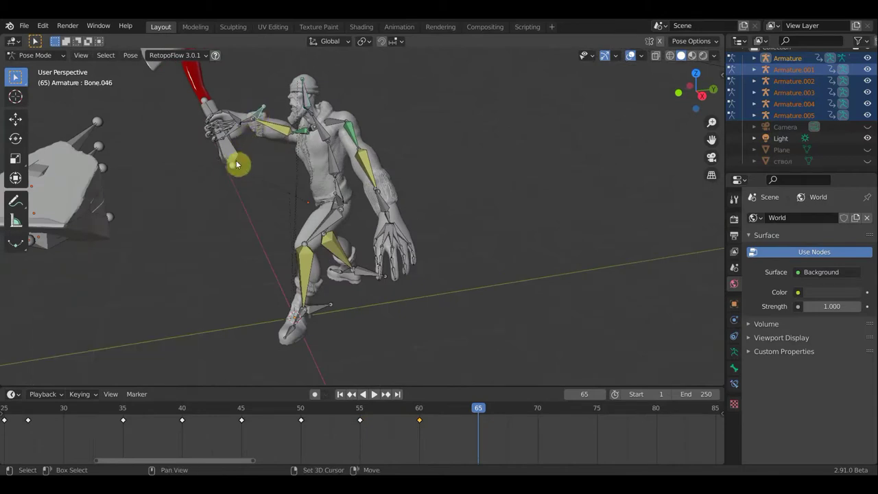
{"action": "left_click", "coordinate": [254, 161], "text": "shift"}
{"action": "mouse_move", "coordinate": [474, 196]}
{"action": "middle_mouse_down"}
{"action": "mouse_move", "coordinate": [484, 198]}
{"action": "mouse_move", "coordinate": [280, 219]}
{"action": "mouse_move", "coordinate": [433, 183]}
{"action": "mouse_move", "coordinate": [349, 182]}
{"action": "mouse_move", "coordinate": [365, 172]}
{"action": "middle_mouse_up"}
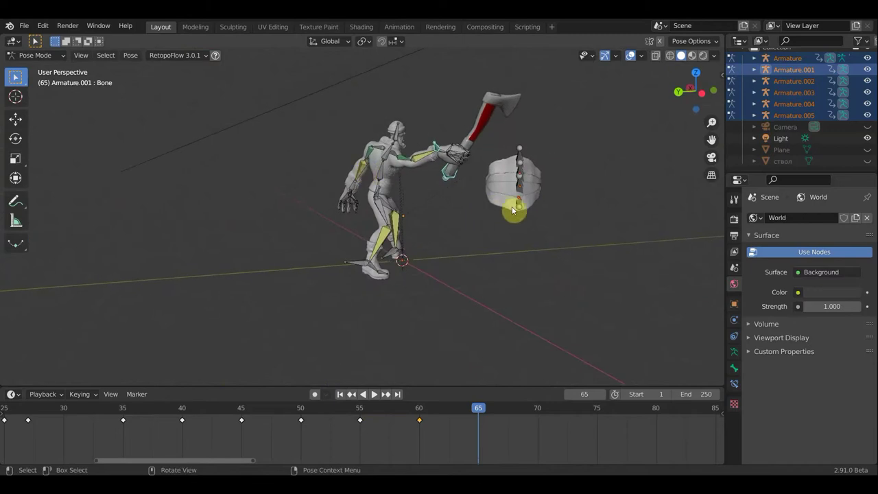
Step: Move the axe bone and rotate it 49.7°
{"action": "key", "text": "g"}
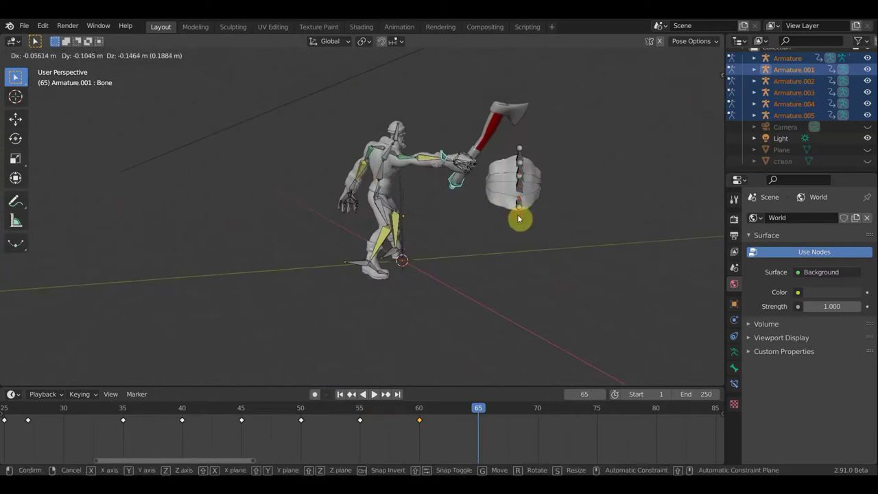
{"action": "left_click", "coordinate": [519, 219]}
{"action": "mouse_move", "coordinate": [520, 217]}
{"action": "middle_mouse_down"}
{"action": "mouse_move", "coordinate": [415, 215]}
{"action": "mouse_move", "coordinate": [294, 259]}
{"action": "mouse_move", "coordinate": [326, 256]}
{"action": "middle_mouse_up"}
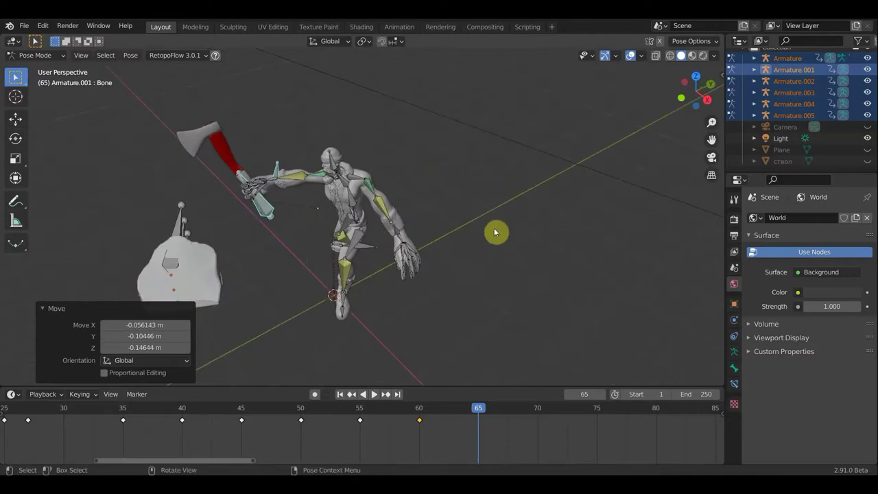
{"action": "key", "text": "r"}
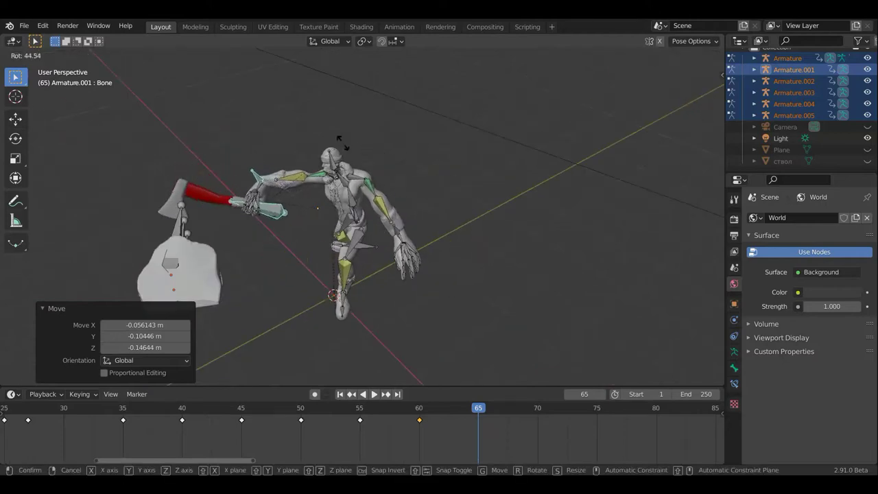
{"action": "left_click", "coordinate": [382, 143]}
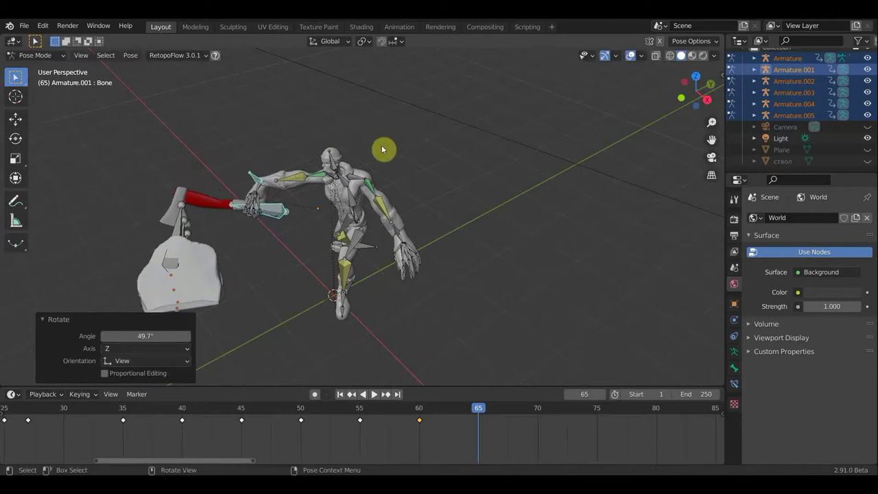
Step: Shift the axe further until it reaches the tree trunk
{"action": "key", "text": "g"}
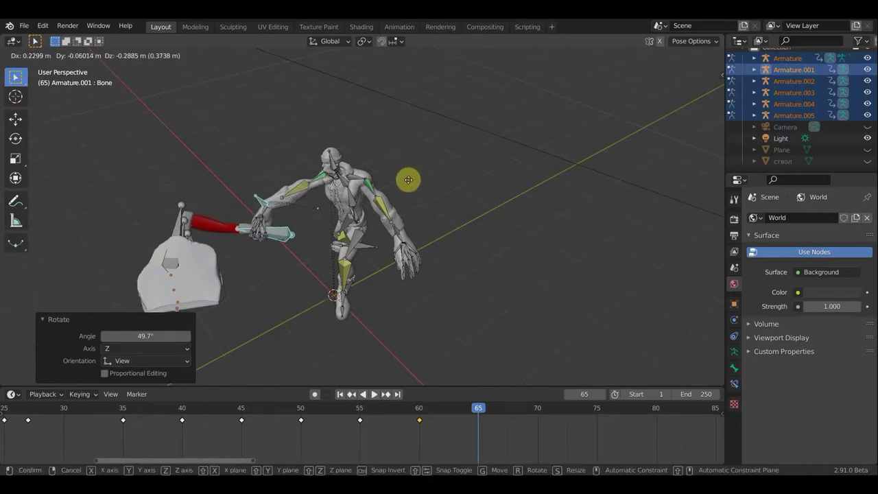
{"action": "left_click", "coordinate": [409, 186]}
{"action": "mouse_move", "coordinate": [409, 186]}
{"action": "middle_mouse_down"}
{"action": "mouse_move", "coordinate": [473, 194]}
{"action": "mouse_move", "coordinate": [589, 165]}
{"action": "mouse_move", "coordinate": [594, 151]}
{"action": "mouse_move", "coordinate": [591, 190]}
{"action": "middle_mouse_up"}
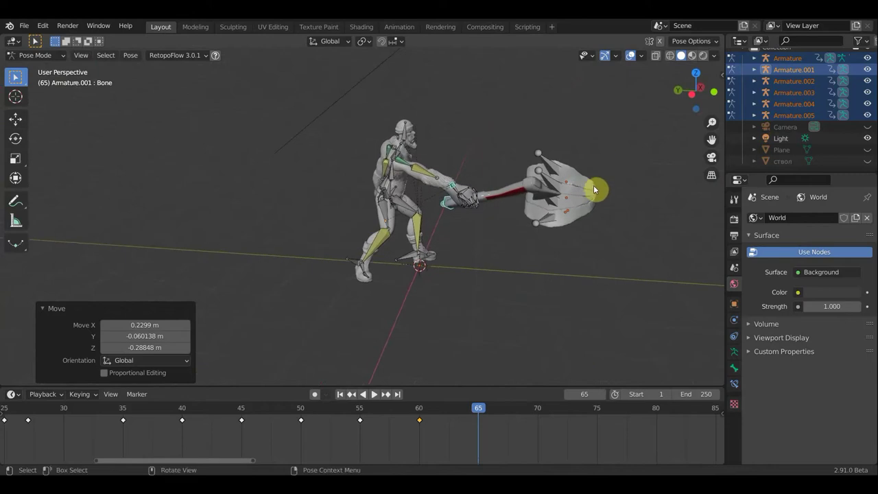
{"action": "key", "text": "g"}
{"action": "left_click", "coordinate": [563, 198]}
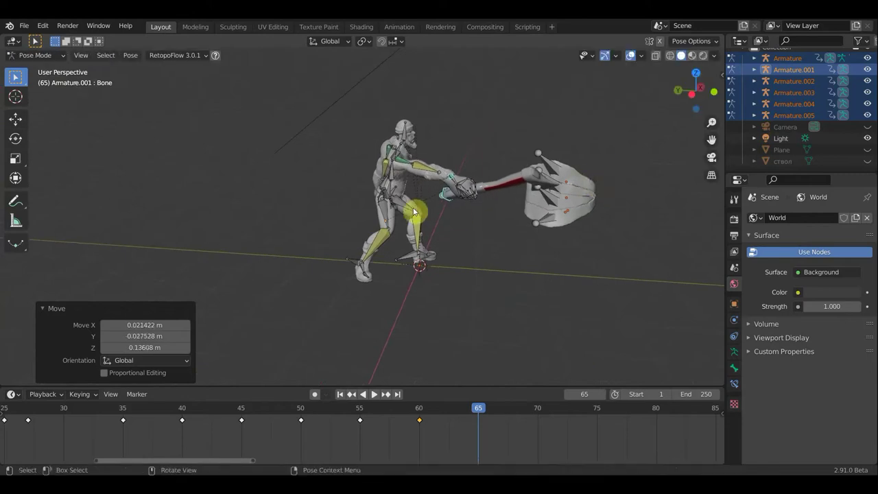
{"action": "scroll", "coordinate": [435, 211], "scroll_direction": "up", "scroll_amount": 2}
{"action": "mouse_move", "coordinate": [435, 211]}
{"action": "middle_mouse_down"}
{"action": "mouse_move", "coordinate": [471, 202]}
{"action": "mouse_move", "coordinate": [426, 216]}
{"action": "middle_mouse_up"}
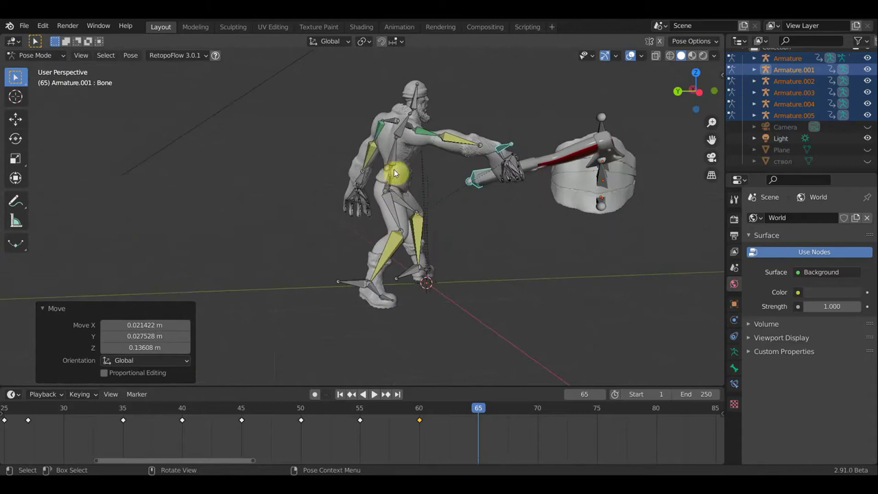
Step: Select the hip bone and reposition it twice, shifting it by -0.057259, -0.06807, 0.004716 m
{"action": "left_click", "coordinate": [409, 184]}
{"action": "middle_click_drag", "start_coordinate": [402, 186], "coordinate": [374, 173]}
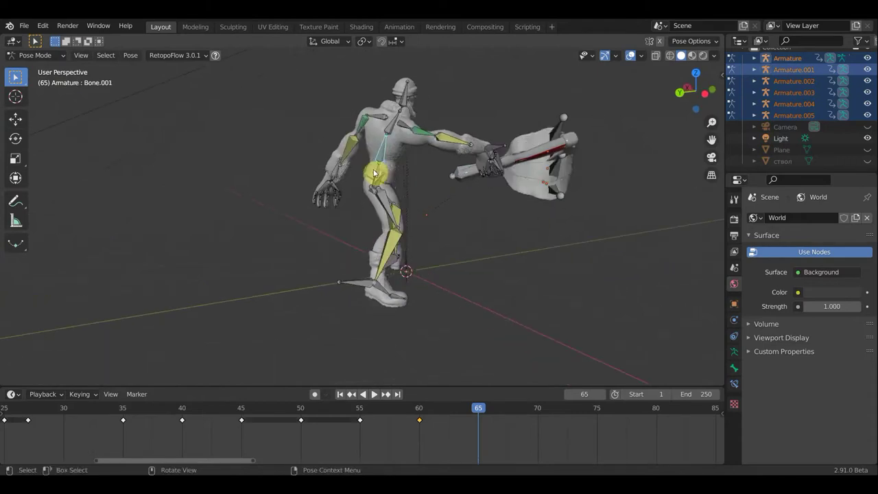
{"action": "left_click", "coordinate": [404, 184]}
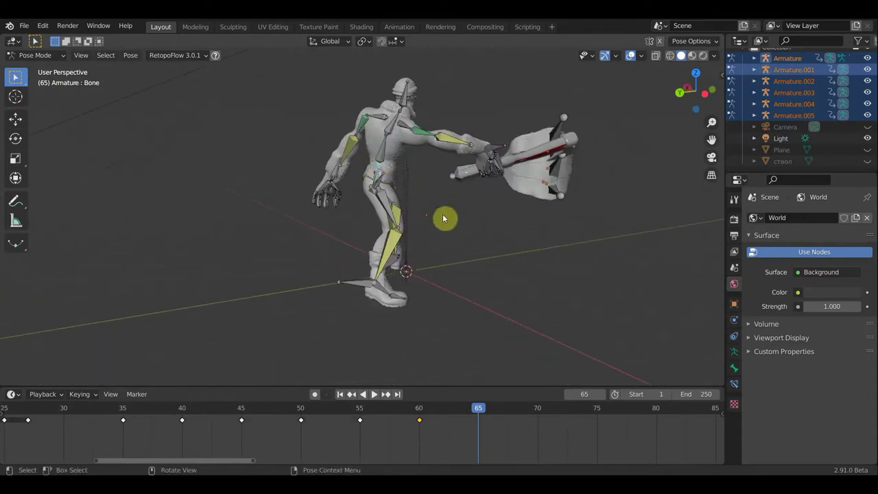
{"action": "key", "text": "g"}
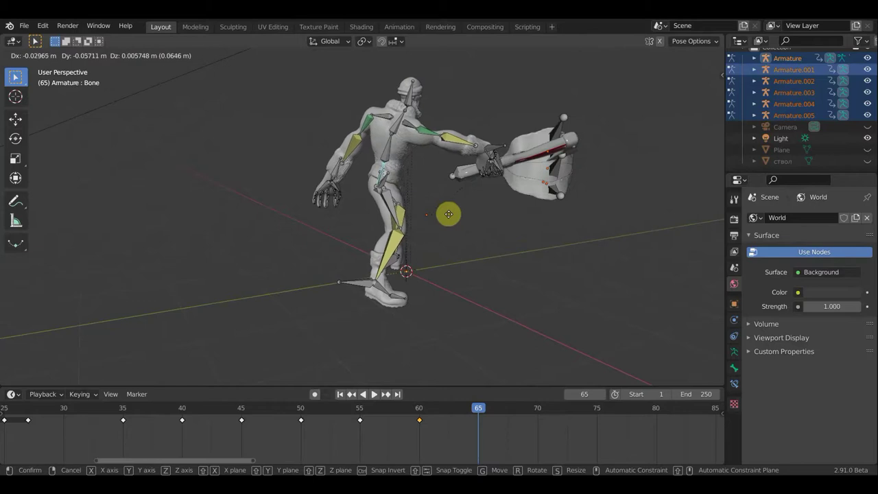
{"action": "left_click", "coordinate": [445, 217]}
{"action": "mouse_move", "coordinate": [346, 178]}
{"action": "middle_mouse_down"}
{"action": "mouse_move", "coordinate": [607, 176]}
{"action": "mouse_move", "coordinate": [580, 216]}
{"action": "middle_mouse_up"}
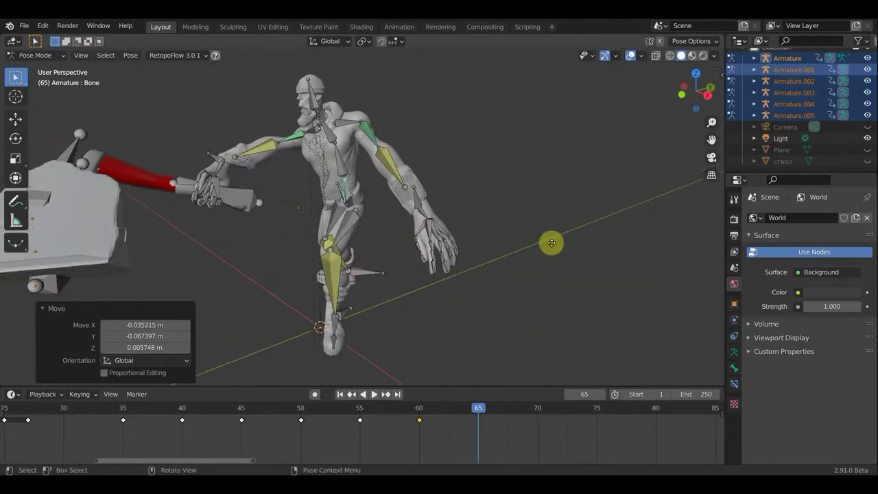
{"action": "key", "text": "g"}
{"action": "left_click", "coordinate": [546, 244]}
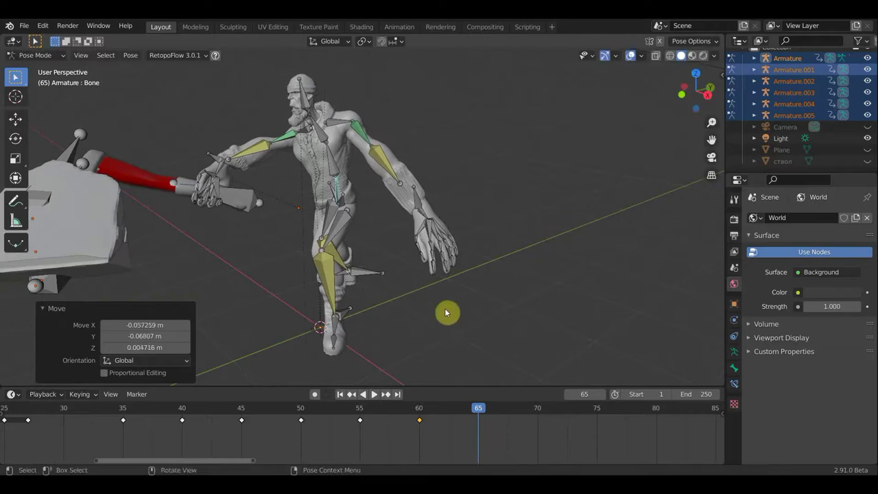
{"action": "mouse_move", "coordinate": [395, 319]}
{"action": "middle_mouse_down"}
{"action": "mouse_move", "coordinate": [513, 361]}
{"action": "mouse_move", "coordinate": [527, 343]}
{"action": "mouse_move", "coordinate": [588, 320]}
{"action": "mouse_move", "coordinate": [531, 316]}
{"action": "middle_mouse_up"}
{"action": "mouse_move", "coordinate": [454, 223]}
{"action": "middle_mouse_down"}
{"action": "mouse_move", "coordinate": [403, 254]}
{"action": "mouse_move", "coordinate": [384, 231]}
{"action": "middle_mouse_up"}
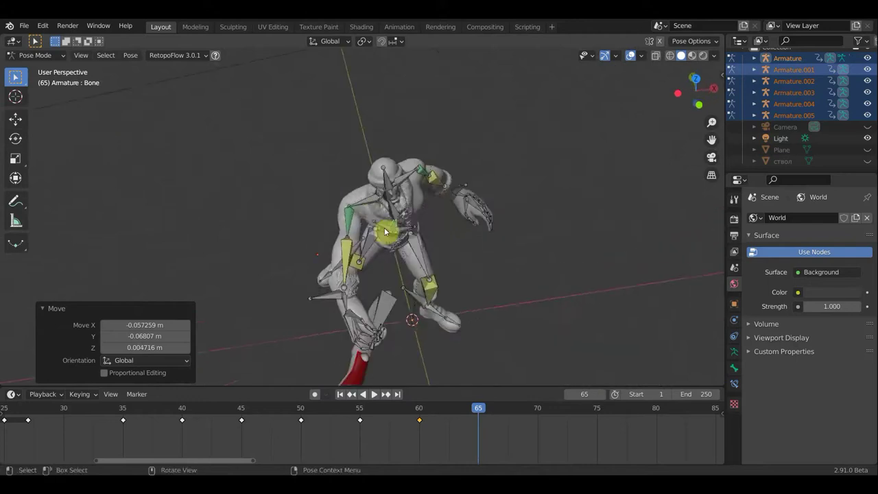
Step: Rotate the hand bone Bone.042 by 15° and Bone.004 by 15.6°
{"action": "left_click", "coordinate": [500, 207]}
{"action": "key", "text": "r"}
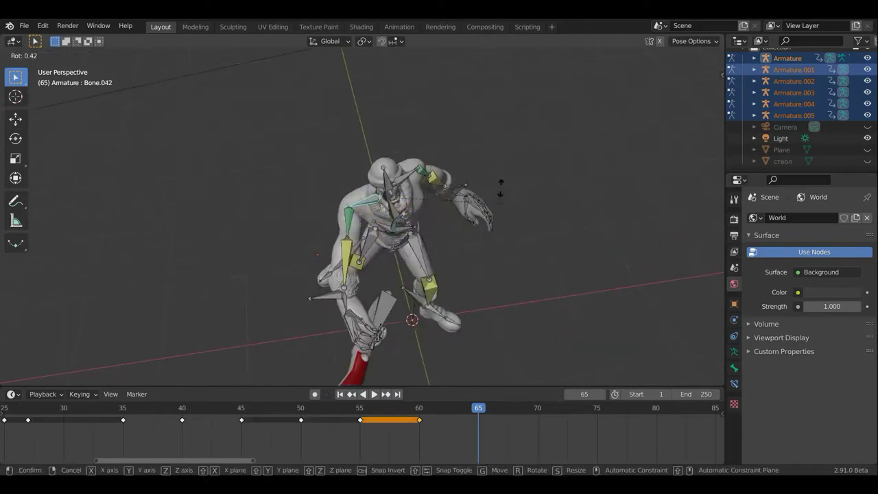
{"action": "left_click", "coordinate": [492, 178]}
{"action": "mouse_move", "coordinate": [478, 194]}
{"action": "middle_mouse_down"}
{"action": "mouse_move", "coordinate": [463, 141]}
{"action": "mouse_move", "coordinate": [367, 101]}
{"action": "middle_mouse_up"}
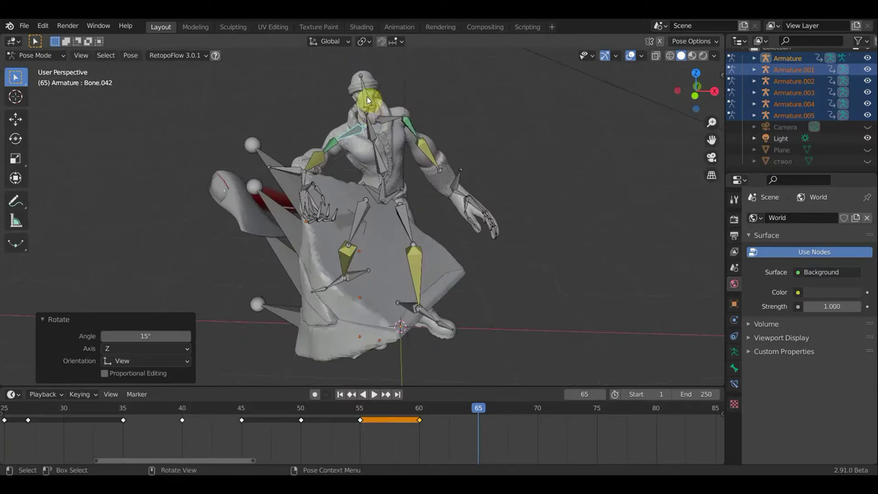
{"action": "left_click", "coordinate": [491, 150]}
{"action": "key", "text": "r"}
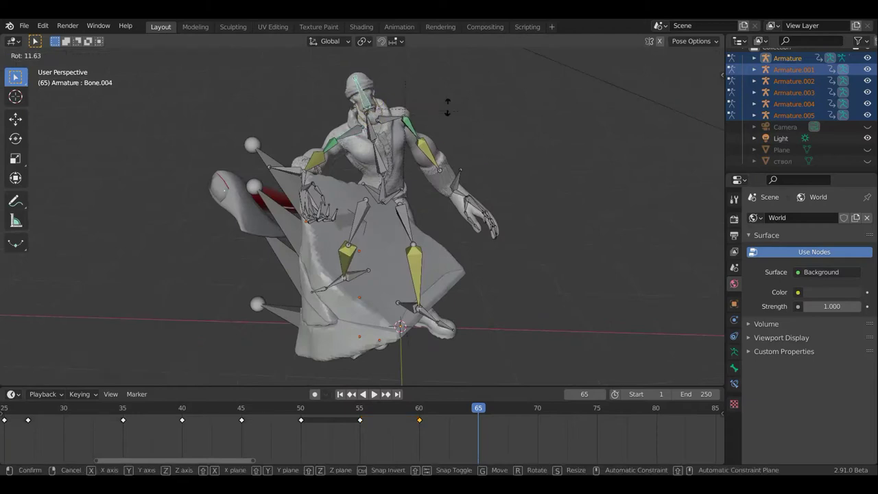
{"action": "left_click", "coordinate": [439, 110]}
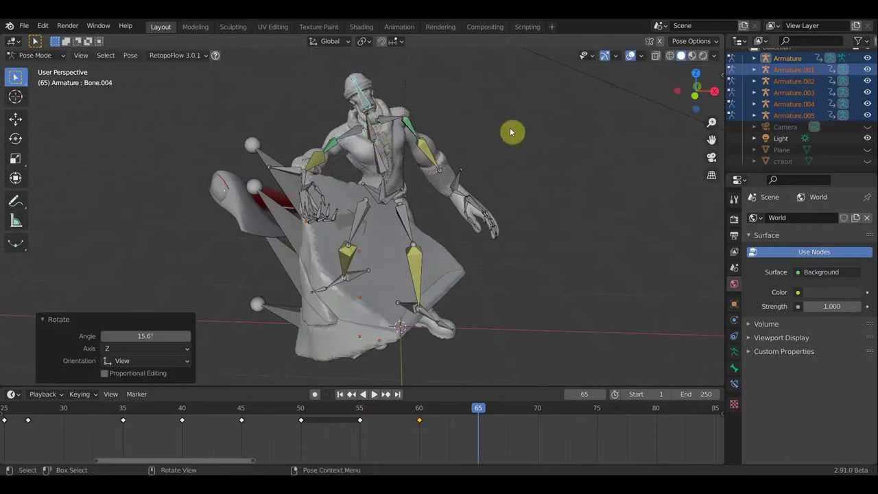
Step: Rotate Bone.002 by 10.5° and orbit around to inspect the pose
{"action": "left_click", "coordinate": [374, 123]}
{"action": "key", "text": "r"}
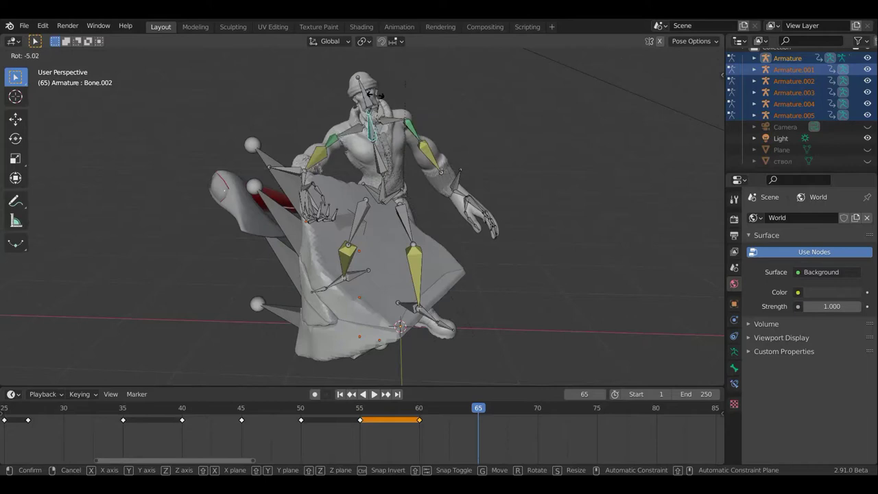
{"action": "left_click", "coordinate": [484, 137]}
{"action": "middle_click_drag", "start_coordinate": [484, 137], "coordinate": [392, 156]}
{"action": "mouse_move", "coordinate": [300, 167]}
{"action": "middle_mouse_down"}
{"action": "mouse_move", "coordinate": [323, 144]}
{"action": "mouse_move", "coordinate": [309, 159]}
{"action": "mouse_move", "coordinate": [386, 174]}
{"action": "mouse_move", "coordinate": [476, 171]}
{"action": "mouse_move", "coordinate": [451, 167]}
{"action": "mouse_move", "coordinate": [439, 175]}
{"action": "middle_mouse_up"}
{"action": "mouse_move", "coordinate": [422, 227]}
{"action": "middle_mouse_down"}
{"action": "mouse_move", "coordinate": [402, 275]}
{"action": "mouse_move", "coordinate": [343, 293]}
{"action": "middle_mouse_up"}
Step: Move Armature.001's bone by 0.2313, -0.1054, -0.051294 m and turn it 14° about Z
{"action": "left_click", "coordinate": [383, 286]}
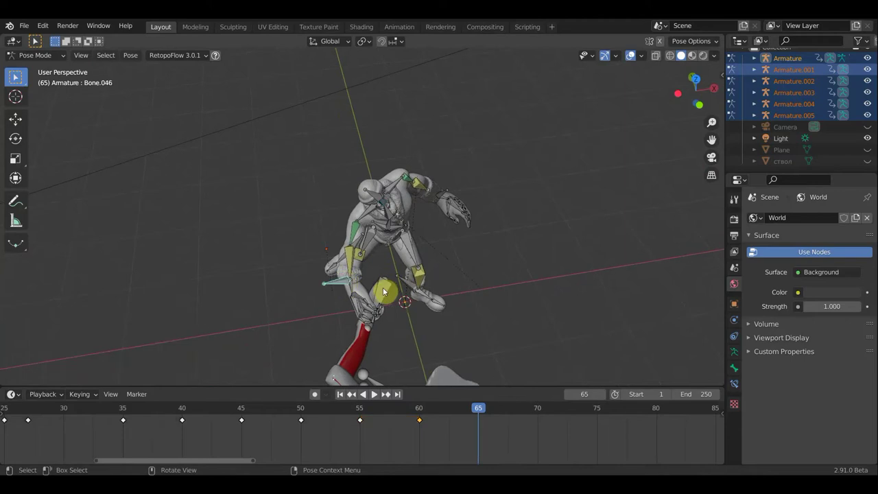
{"action": "left_click", "coordinate": [388, 287]}
{"action": "mouse_move", "coordinate": [389, 286]}
{"action": "middle_mouse_down"}
{"action": "mouse_move", "coordinate": [485, 277]}
{"action": "mouse_move", "coordinate": [487, 286]}
{"action": "middle_mouse_up"}
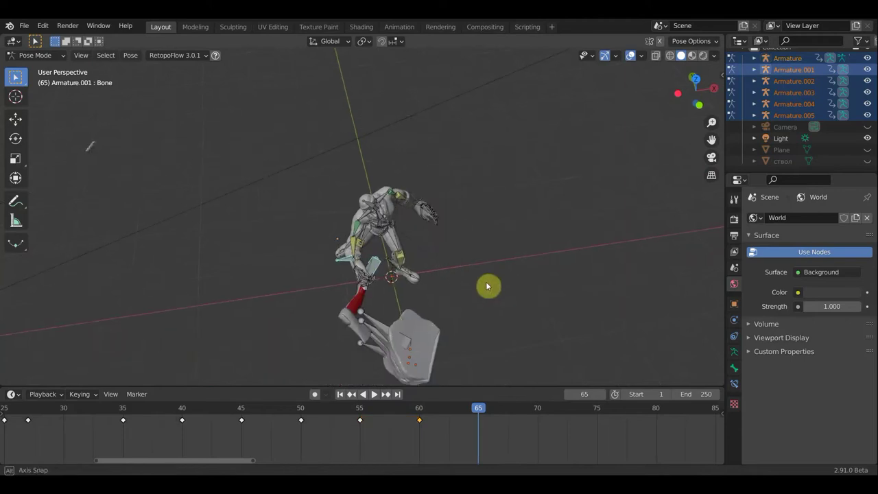
{"action": "key", "text": "g"}
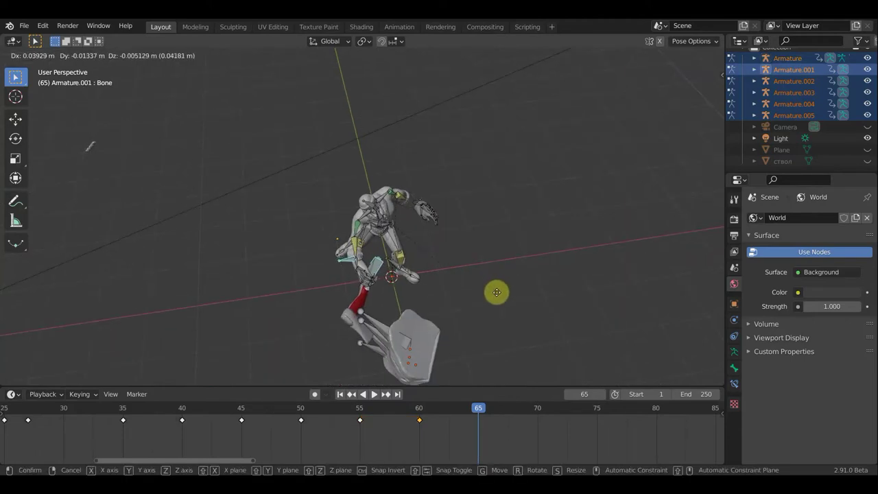
{"action": "left_click", "coordinate": [503, 295]}
{"action": "key", "text": "r"}
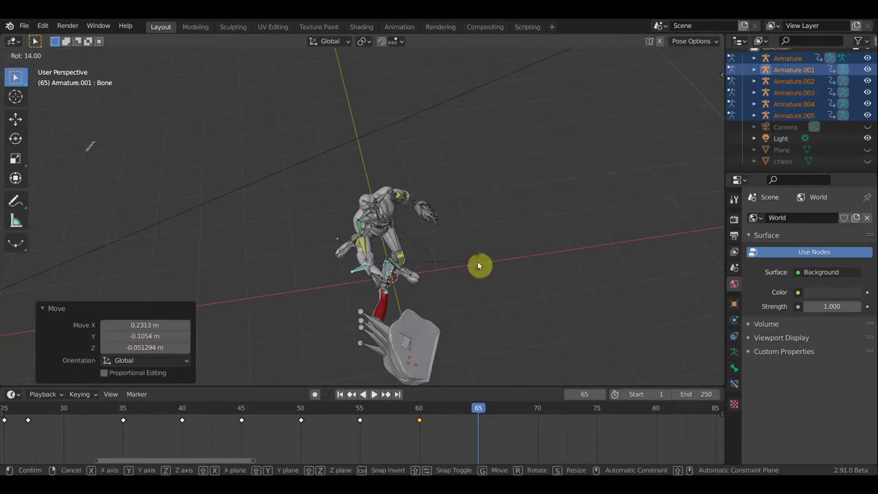
{"action": "left_click", "coordinate": [479, 265]}
{"action": "mouse_move", "coordinate": [494, 278]}
{"action": "middle_mouse_down"}
{"action": "mouse_move", "coordinate": [577, 240]}
{"action": "mouse_move", "coordinate": [594, 217]}
{"action": "mouse_move", "coordinate": [551, 219]}
{"action": "mouse_move", "coordinate": [622, 227]}
{"action": "mouse_move", "coordinate": [587, 225]}
{"action": "middle_mouse_up"}
{"action": "scroll", "coordinate": [541, 223], "scroll_direction": "up", "scroll_amount": 2}
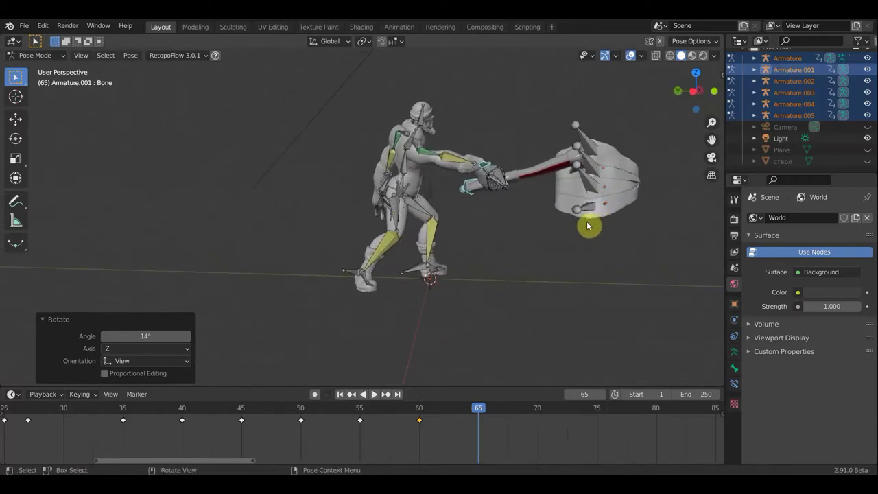
{"action": "scroll", "coordinate": [645, 201], "scroll_direction": "down", "scroll_amount": 3}
{"action": "mouse_move", "coordinate": [639, 245]}
{"action": "middle_mouse_down"}
{"action": "mouse_move", "coordinate": [537, 265]}
{"action": "mouse_move", "coordinate": [470, 190]}
{"action": "middle_mouse_up"}
{"action": "scroll", "coordinate": [525, 255], "scroll_direction": "up", "scroll_amount": 2}
Step: Move the Armature.003 axe bone, rotate it 30.3° about Z, and reposition it
{"action": "left_click", "coordinate": [490, 190]}
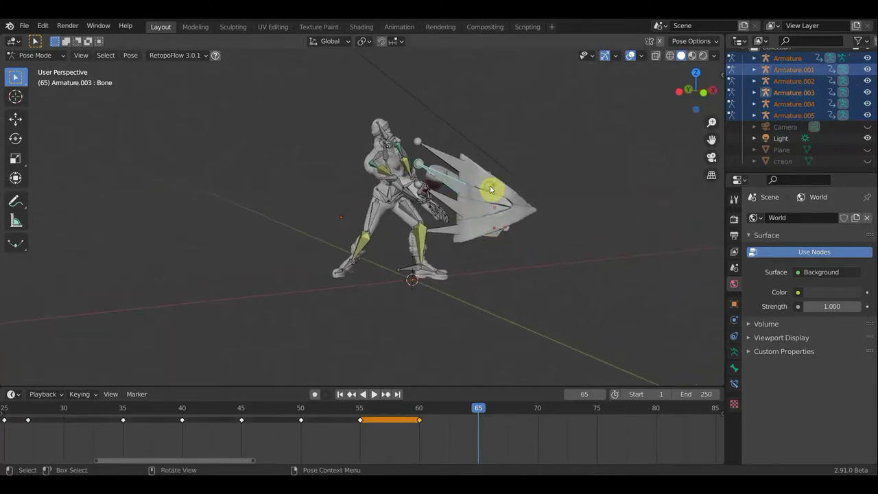
{"action": "key", "text": "g"}
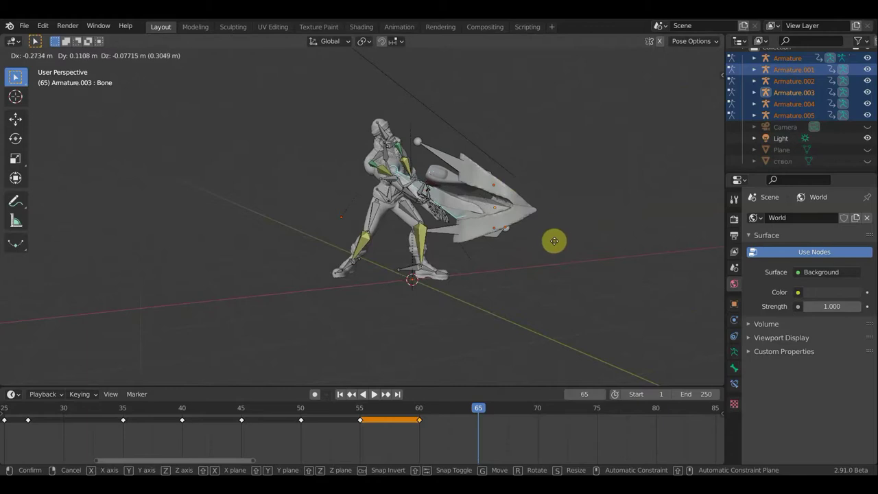
{"action": "left_click", "coordinate": [551, 237]}
{"action": "key", "text": "r"}
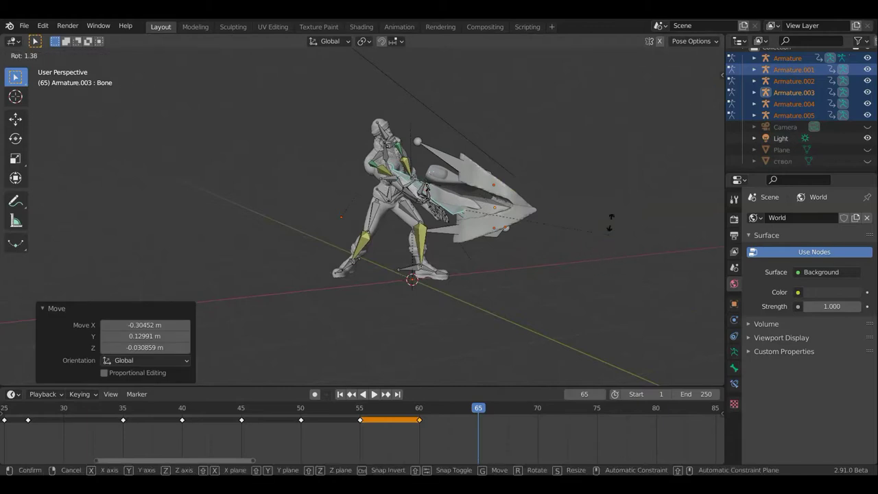
{"action": "left_click", "coordinate": [595, 179]}
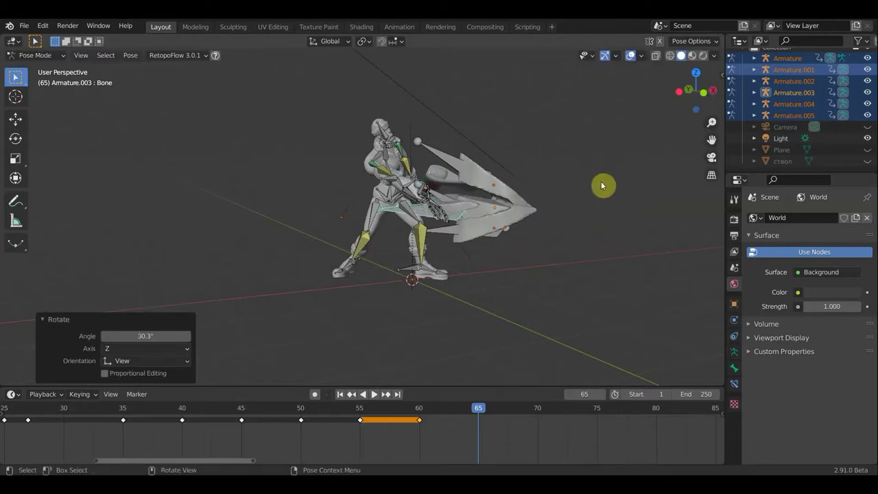
{"action": "key", "text": "g"}
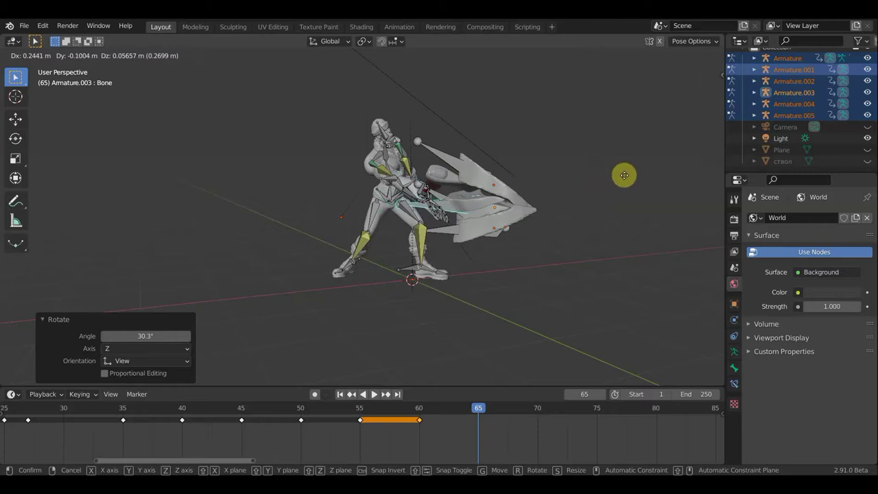
{"action": "left_click", "coordinate": [624, 178]}
Step: Nudge the axe bone by -0.048813, -0.010641, -0.014928 m, then select all bones for keying
{"action": "middle_click_drag", "start_coordinate": [663, 211], "coordinate": [635, 200]}
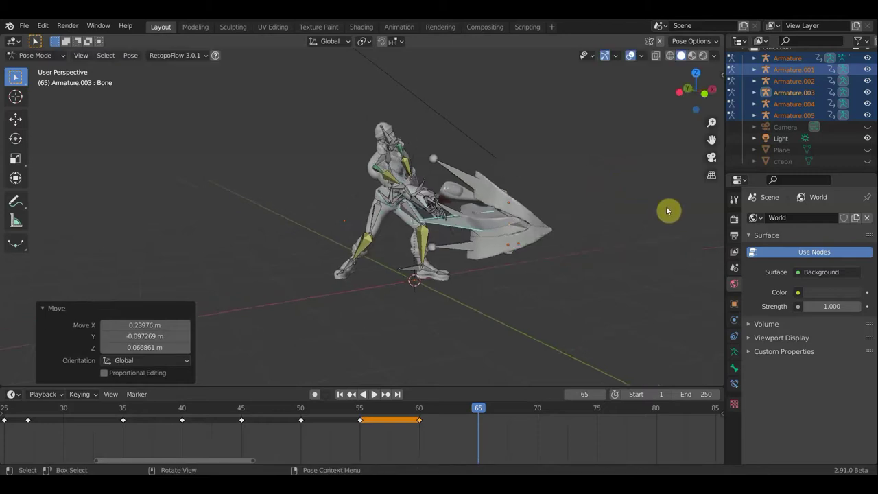
{"action": "key", "text": "g"}
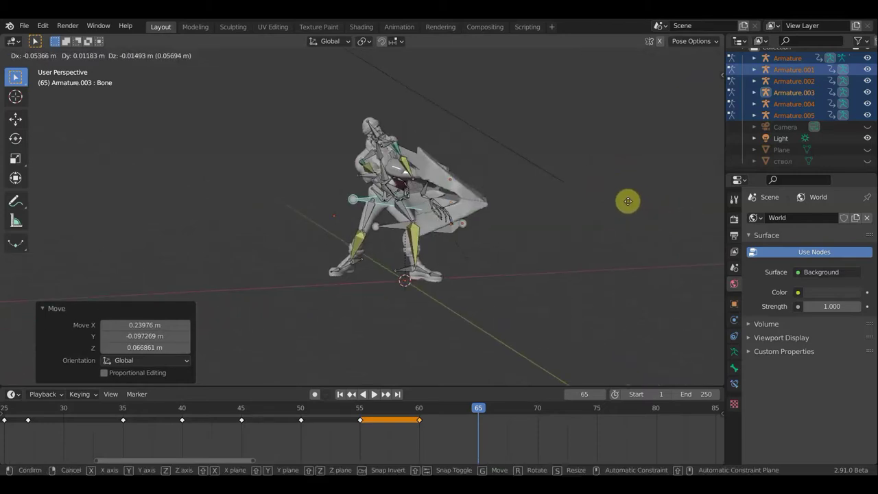
{"action": "left_click", "coordinate": [627, 204]}
{"action": "mouse_move", "coordinate": [514, 252]}
{"action": "middle_mouse_down"}
{"action": "mouse_move", "coordinate": [597, 259]}
{"action": "mouse_move", "coordinate": [612, 315]}
{"action": "middle_mouse_up"}
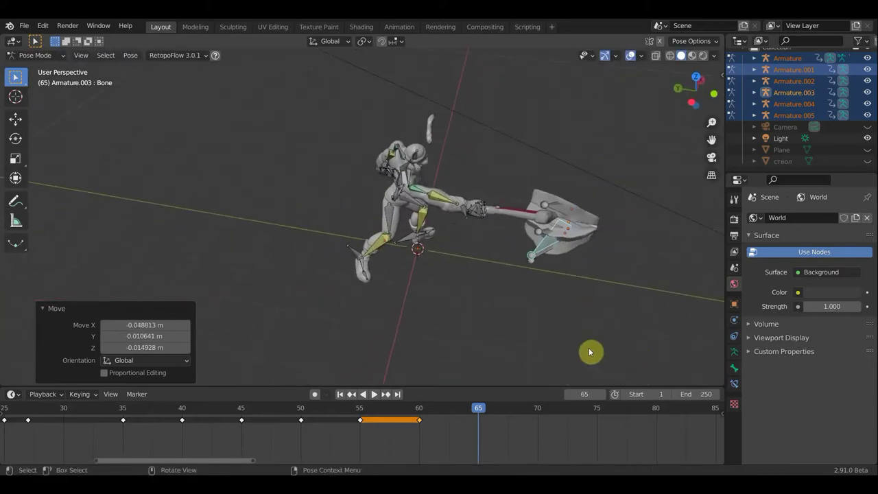
{"action": "key", "text": "a"}
{"action": "key", "text": "i"}
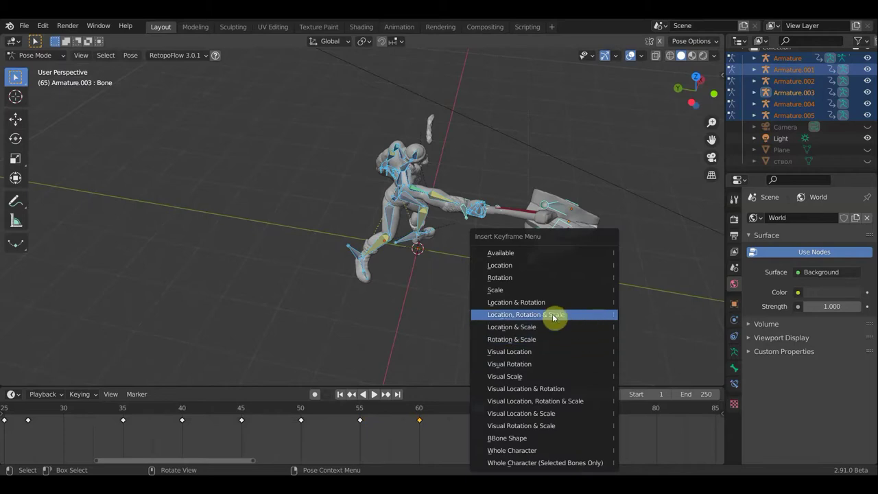
Step: Insert a Location, Rotation & Scale keyframe at frame 65 and hide the viewport overlays
{"action": "left_click", "coordinate": [536, 306]}
{"action": "mouse_move", "coordinate": [541, 376]}
{"action": "middle_mouse_down"}
{"action": "mouse_move", "coordinate": [506, 295]}
{"action": "mouse_move", "coordinate": [461, 268]}
{"action": "mouse_move", "coordinate": [303, 254]}
{"action": "mouse_move", "coordinate": [726, 77]}
{"action": "middle_mouse_up"}
{"action": "mouse_move", "coordinate": [479, 196]}
{"action": "middle_mouse_down"}
{"action": "mouse_move", "coordinate": [462, 199]}
{"action": "mouse_move", "coordinate": [515, 108]}
{"action": "mouse_move", "coordinate": [613, 61]}
{"action": "middle_mouse_up"}
{"action": "left_click", "coordinate": [631, 55]}
{"action": "middle_click_drag", "start_coordinate": [476, 190], "coordinate": [470, 272]}
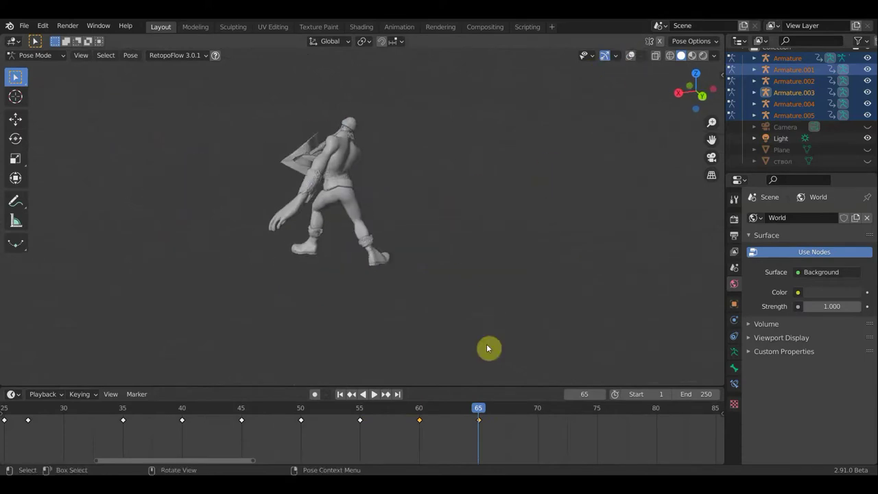
Step: Scrub the timeline back to frame 0 and unhide the ствол tree trunk
{"action": "left_click_drag", "start_coordinate": [478, 411], "coordinate": [139, 424]}
{"action": "mouse_move", "coordinate": [522, 217]}
{"action": "middle_mouse_down"}
{"action": "mouse_move", "coordinate": [353, 251]}
{"action": "mouse_move", "coordinate": [464, 288]}
{"action": "mouse_move", "coordinate": [498, 240]}
{"action": "middle_mouse_up"}
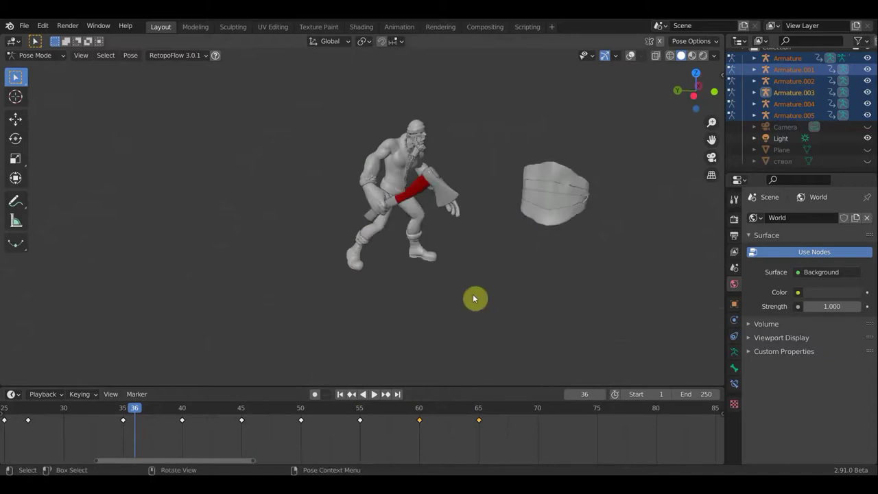
{"action": "scroll", "coordinate": [133, 412], "scroll_direction": "down", "scroll_amount": 2}
{"action": "scroll", "coordinate": [137, 418], "scroll_direction": "down", "scroll_amount": 2}
{"action": "scroll", "coordinate": [229, 419], "scroll_direction": "down", "scroll_amount": 1}
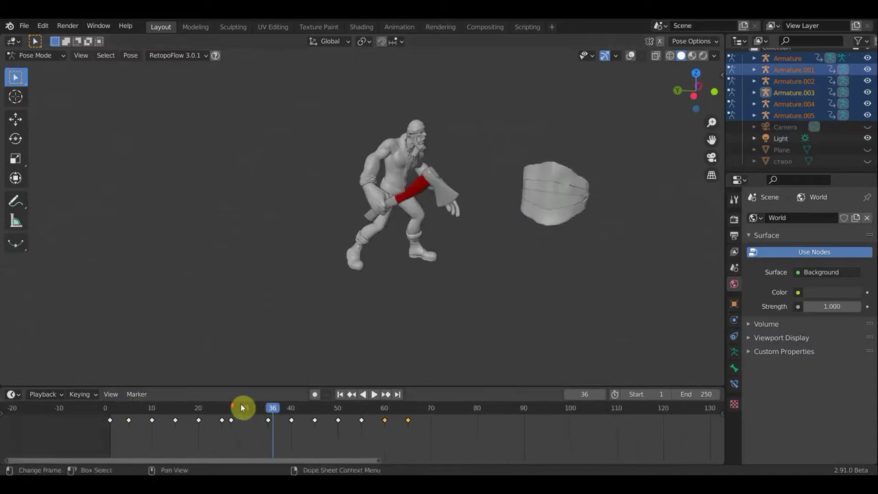
{"action": "left_click_drag", "start_coordinate": [186, 409], "coordinate": [92, 408]}
{"action": "middle_click_drag", "start_coordinate": [413, 279], "coordinate": [347, 272]}
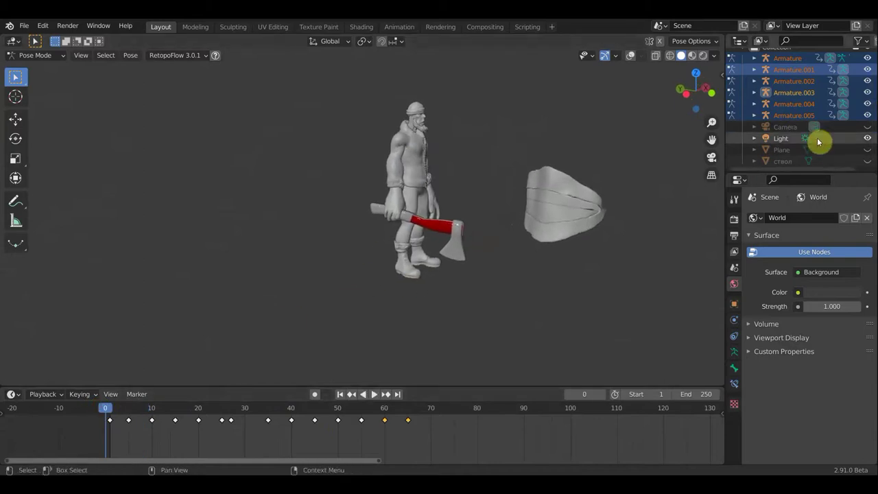
{"action": "left_click", "coordinate": [868, 161]}
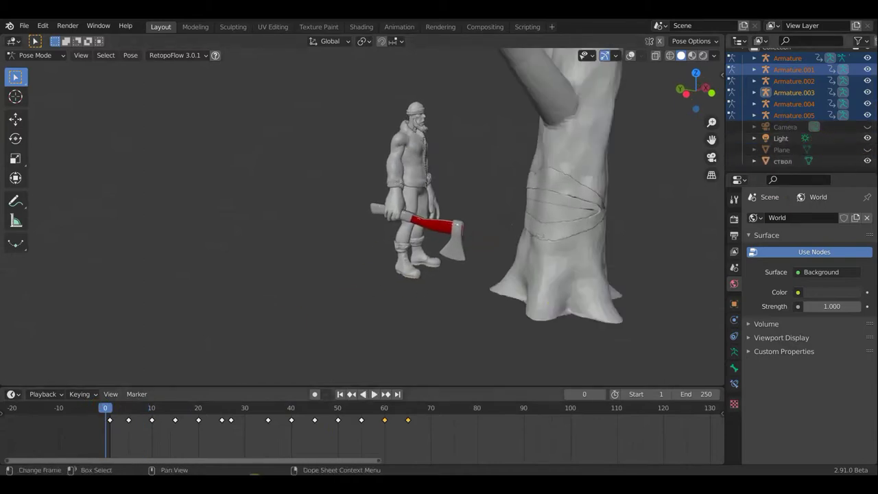
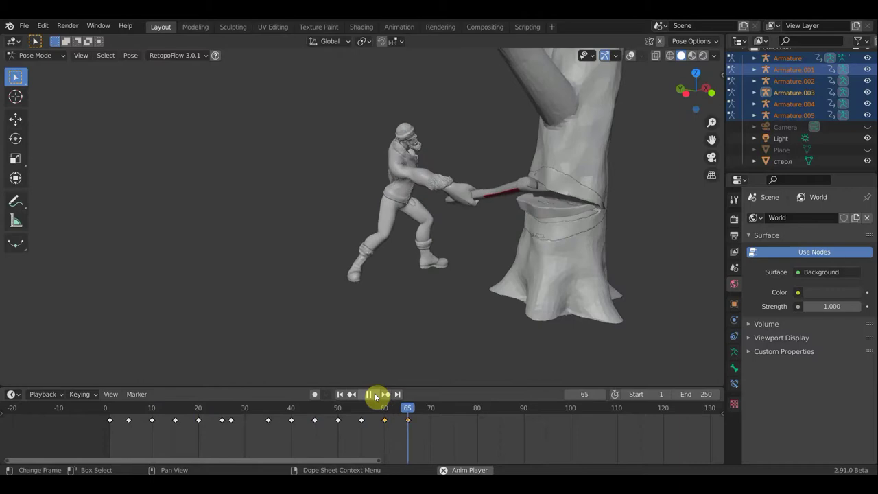
Step: Stop playback, show the rig bones, and select the chip bone Armature.003
{"action": "left_click", "coordinate": [368, 396]}
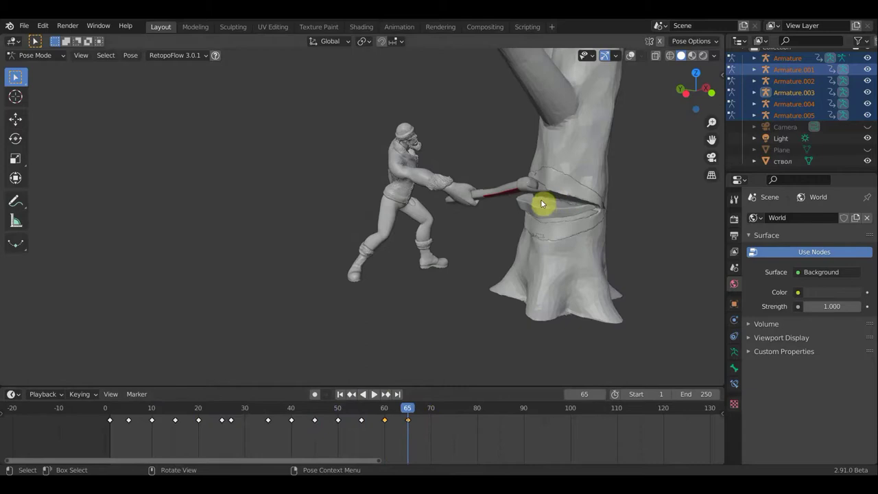
{"action": "left_click", "coordinate": [632, 56]}
{"action": "middle_click_drag", "start_coordinate": [584, 157], "coordinate": [506, 179]}
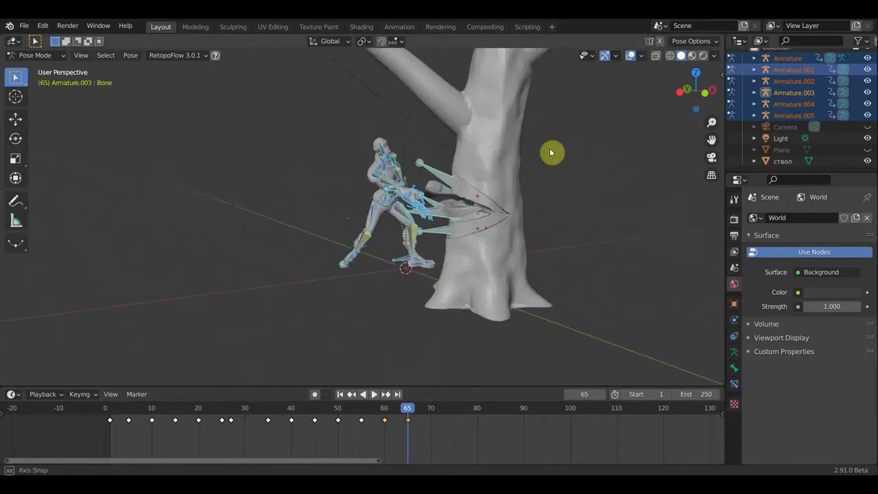
{"action": "left_click", "coordinate": [433, 217]}
{"action": "left_click", "coordinate": [451, 217]}
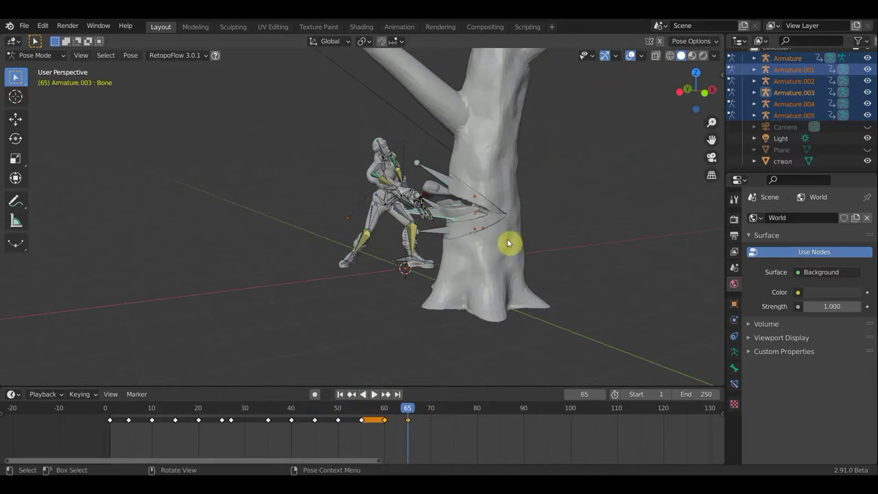
{"action": "middle_click_drag", "start_coordinate": [513, 239], "coordinate": [511, 238]}
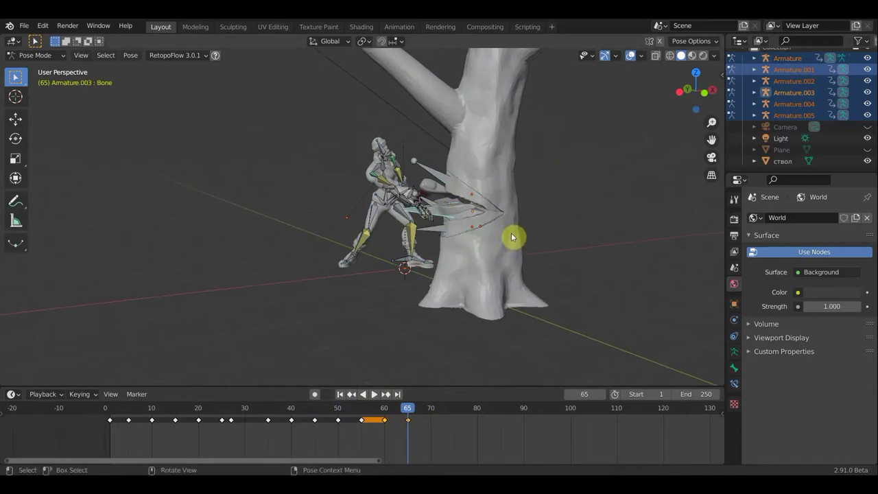
Step: Shift the chip bone and rotate it -24.5°
{"action": "key", "text": "g"}
{"action": "left_click", "coordinate": [531, 232]}
{"action": "key", "text": "r"}
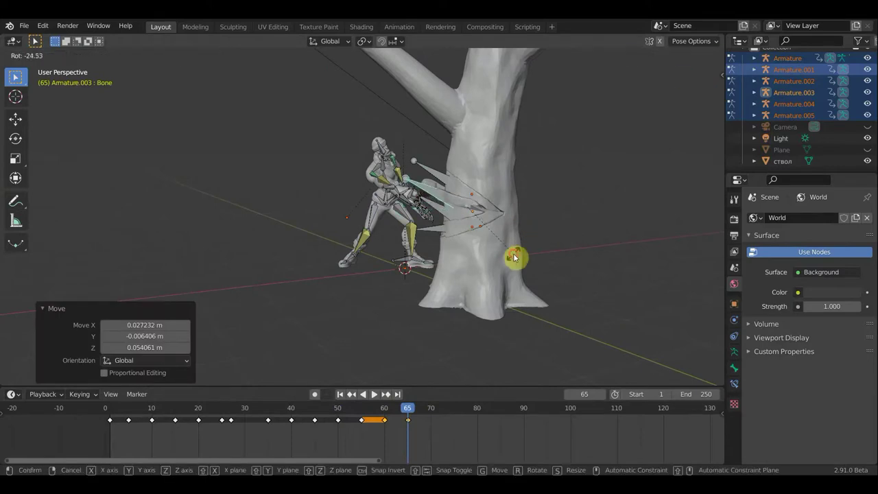
{"action": "left_click", "coordinate": [515, 257]}
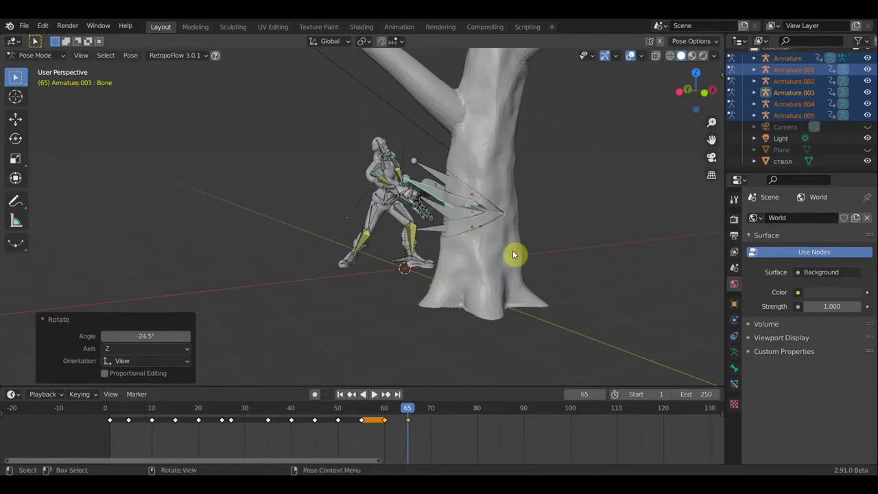
Step: With bones hidden, move the chip further and rotate it 3.37° into the cut
{"action": "left_click", "coordinate": [631, 54]}
{"action": "key", "text": "g"}
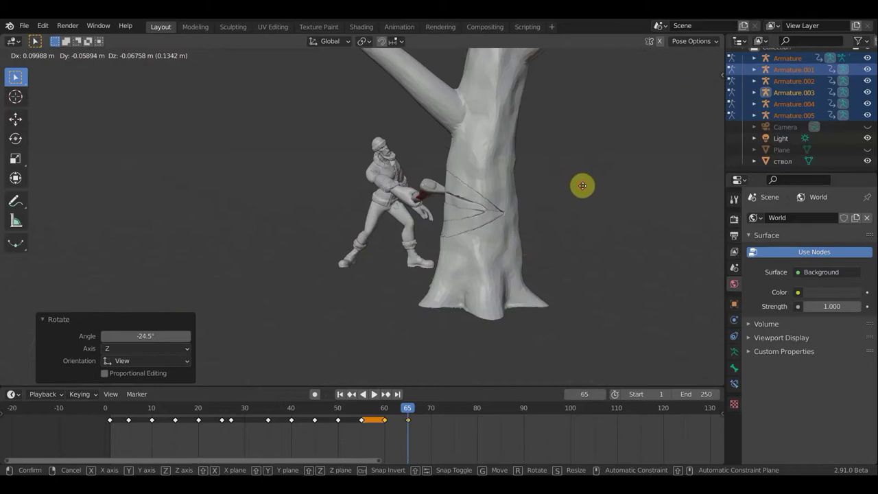
{"action": "left_click", "coordinate": [582, 185]}
{"action": "mouse_move", "coordinate": [519, 192]}
{"action": "middle_mouse_down"}
{"action": "mouse_move", "coordinate": [588, 200]}
{"action": "mouse_move", "coordinate": [619, 188]}
{"action": "middle_mouse_up"}
{"action": "key", "text": "g"}
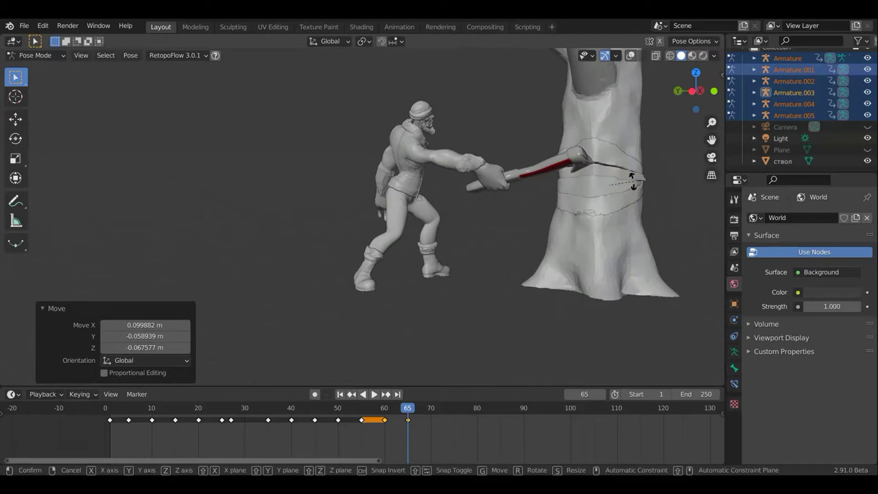
{"action": "key", "text": "r"}
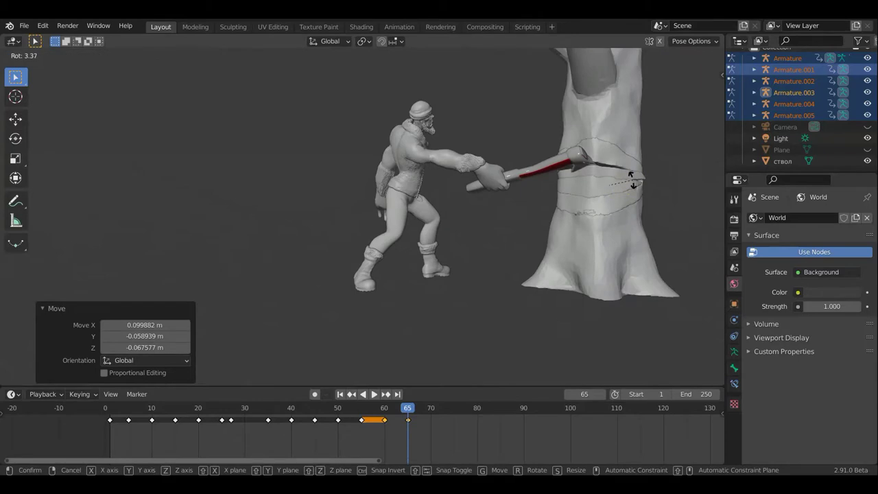
{"action": "left_click", "coordinate": [644, 187]}
{"action": "key", "text": "g"}
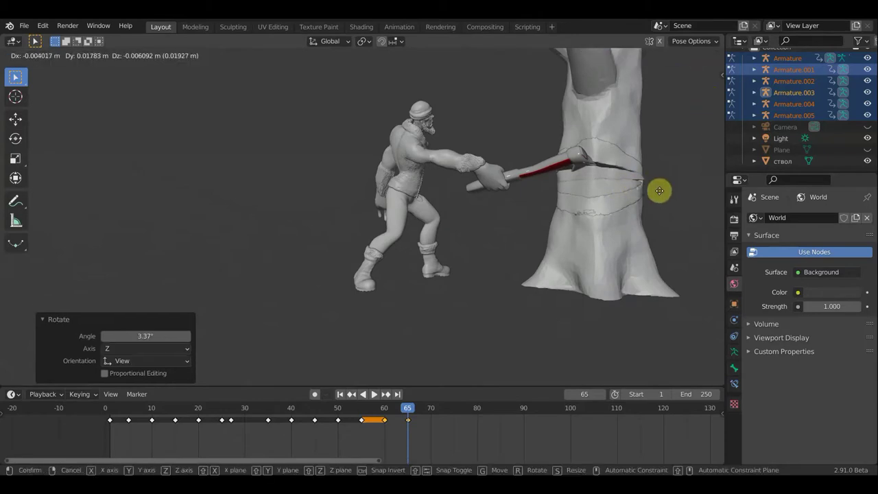
{"action": "left_click", "coordinate": [659, 190]}
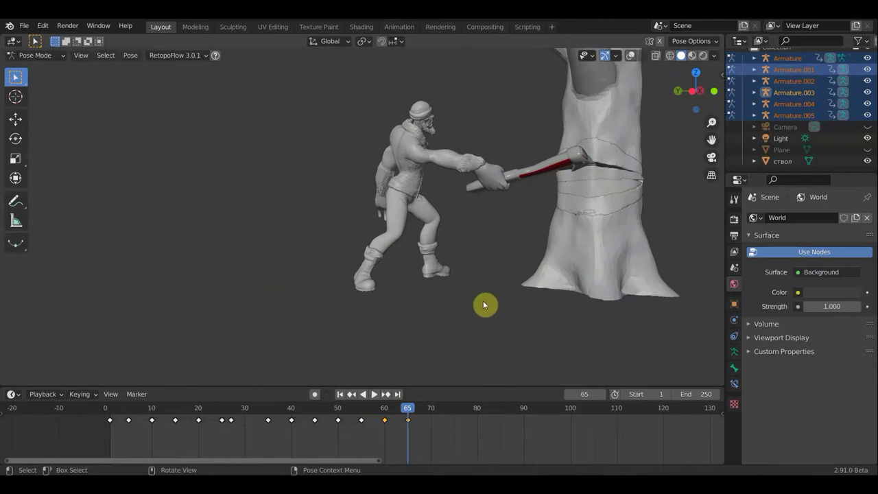
Step: Insert a Location & Rotation keyframe at frame 65 and preview the motion
{"action": "key", "text": "i"}
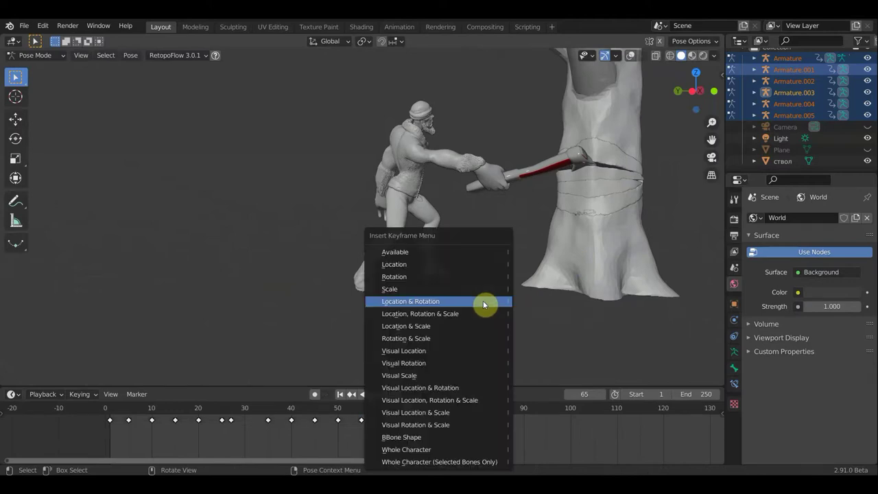
{"action": "left_click", "coordinate": [482, 301]}
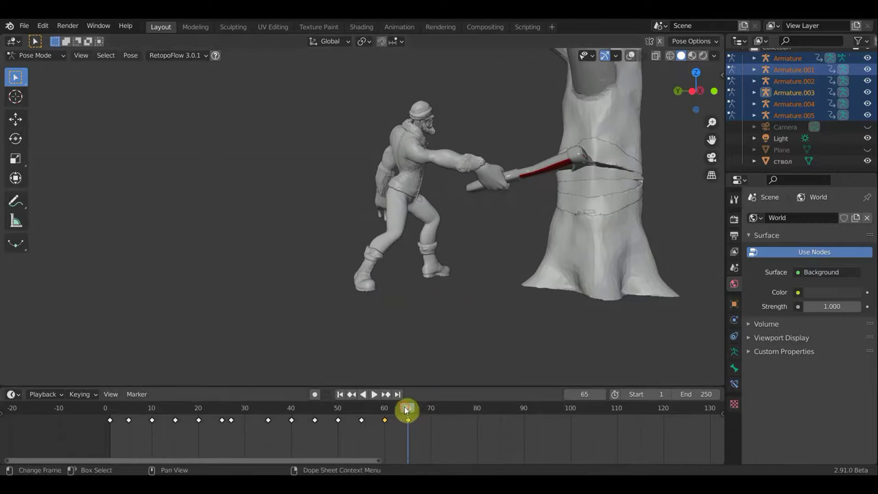
{"action": "left_click_drag", "start_coordinate": [406, 410], "coordinate": [414, 414]}
{"action": "key", "text": "space"}
Step: Show the bones and adjust one chip bone, rotating it -8.6° and moving it
{"action": "mouse_move", "coordinate": [574, 249]}
{"action": "middle_mouse_down"}
{"action": "mouse_move", "coordinate": [517, 257]}
{"action": "mouse_move", "coordinate": [529, 254]}
{"action": "middle_mouse_up"}
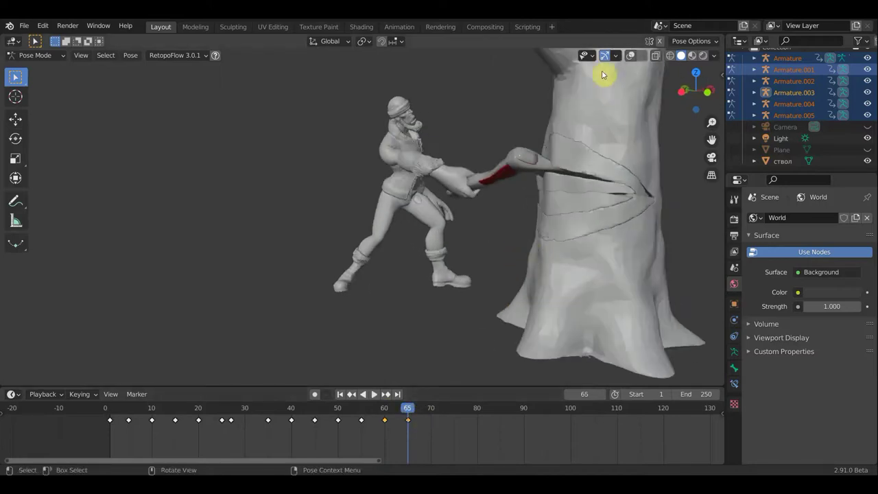
{"action": "left_click", "coordinate": [632, 57]}
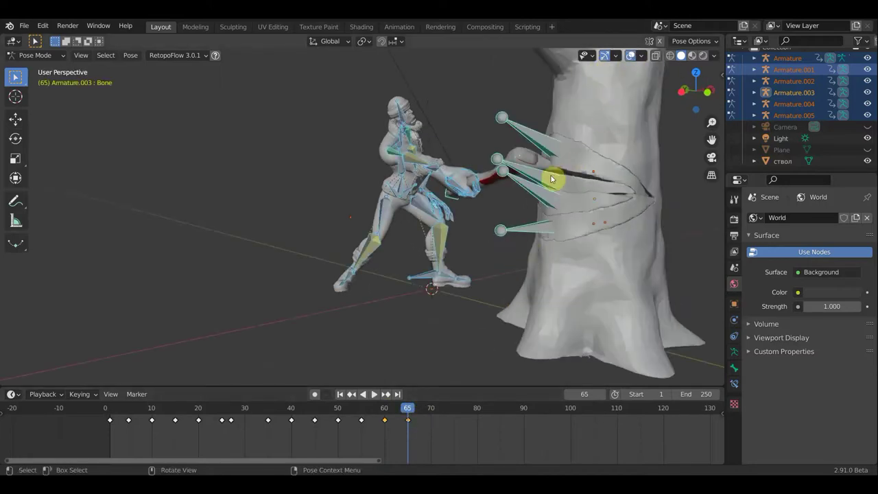
{"action": "left_click", "coordinate": [641, 240]}
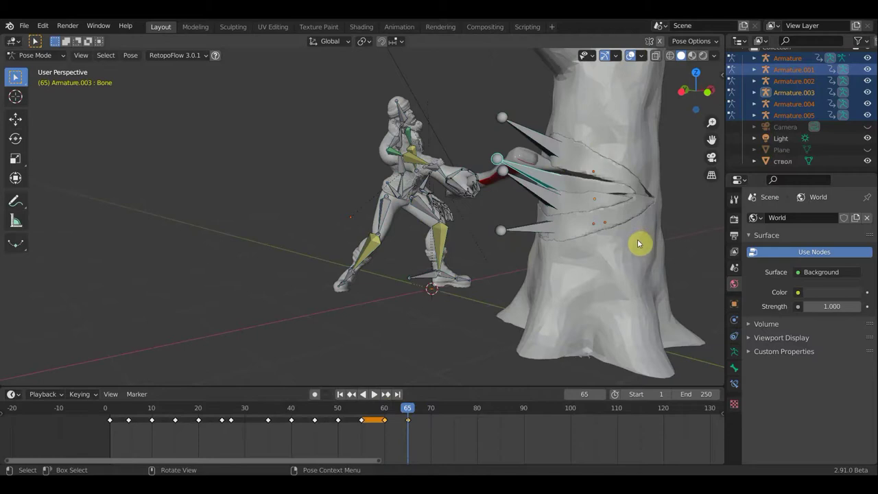
{"action": "key", "text": "g"}
{"action": "left_click", "coordinate": [637, 241]}
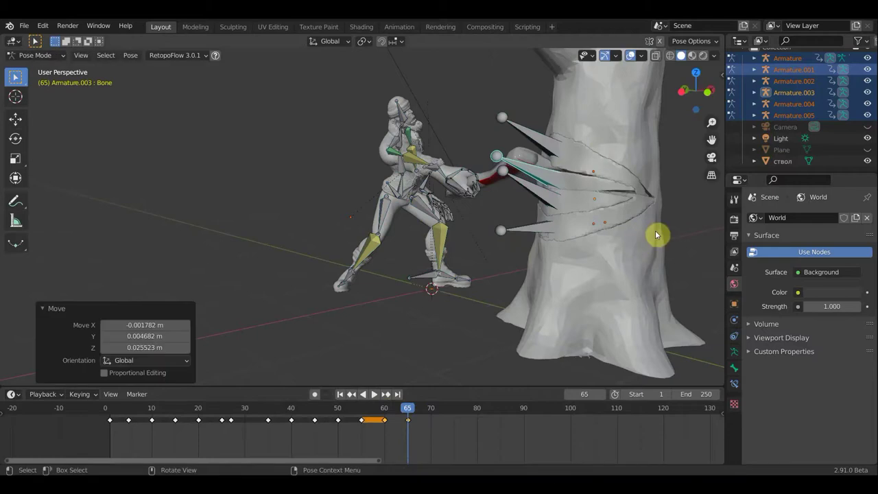
{"action": "key", "text": "r"}
{"action": "left_click", "coordinate": [650, 236]}
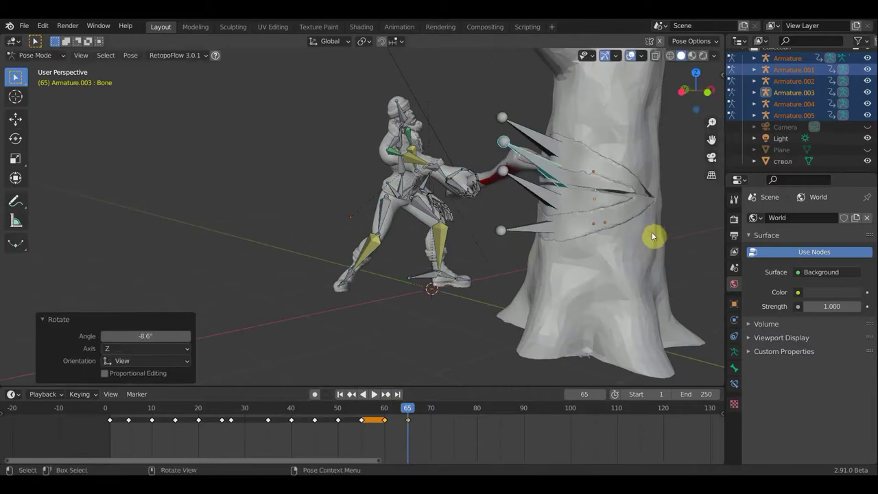
{"action": "key", "text": "g"}
{"action": "left_click", "coordinate": [614, 240]}
Step: Key location and rotation on all bones, then go to frame 70
{"action": "mouse_move", "coordinate": [613, 241]}
{"action": "middle_mouse_down"}
{"action": "mouse_move", "coordinate": [695, 240]}
{"action": "mouse_move", "coordinate": [691, 234]}
{"action": "middle_mouse_up"}
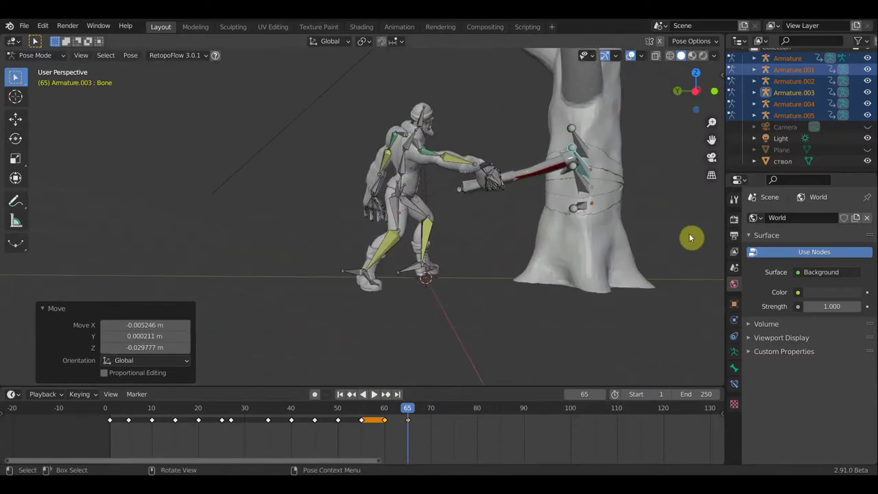
{"action": "key", "text": "a"}
{"action": "key", "text": "i"}
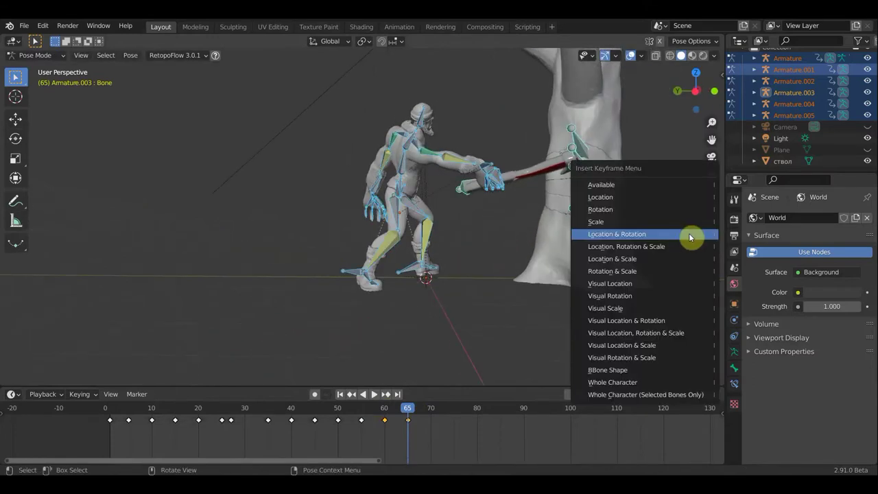
{"action": "left_click", "coordinate": [681, 237]}
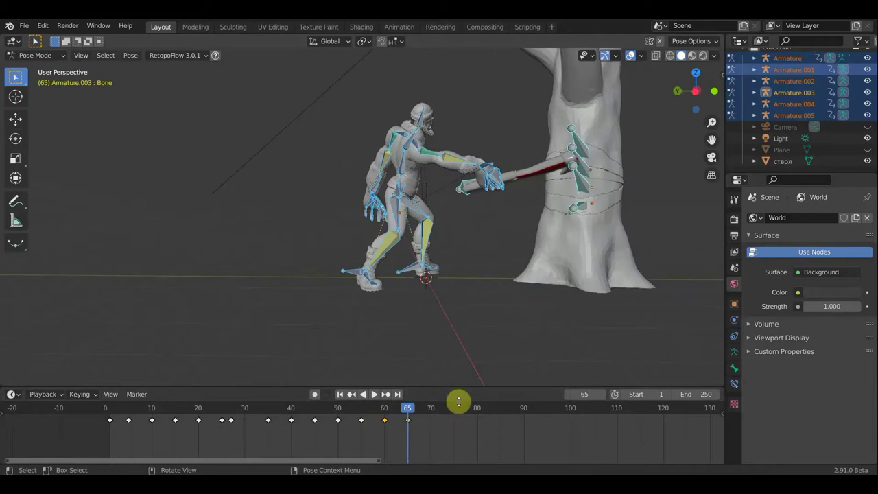
{"action": "left_click", "coordinate": [430, 411]}
{"action": "mouse_move", "coordinate": [514, 352]}
{"action": "middle_mouse_down"}
{"action": "mouse_move", "coordinate": [413, 357]}
{"action": "mouse_move", "coordinate": [479, 279]}
{"action": "middle_mouse_up"}
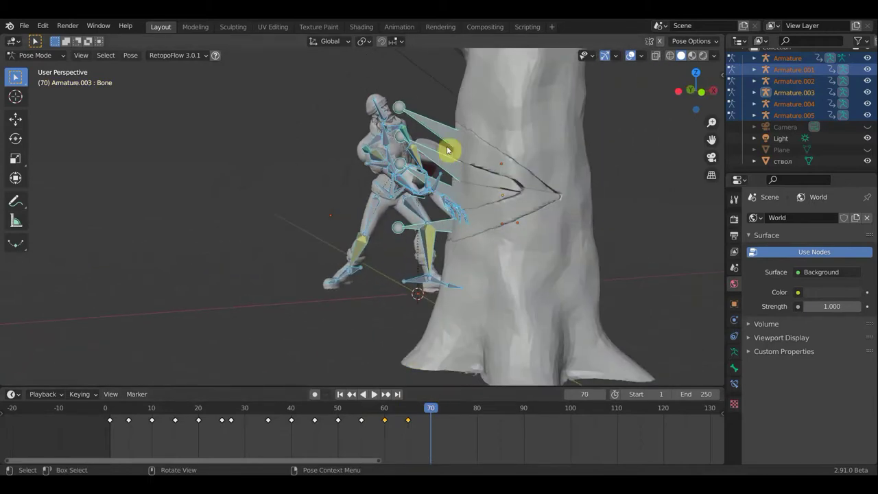
Step: Rotate the Armature.003 chip bone 6.37°, then to 11.7°, and inspect it from several angles
{"action": "left_click", "coordinate": [517, 216]}
{"action": "key", "text": "r"}
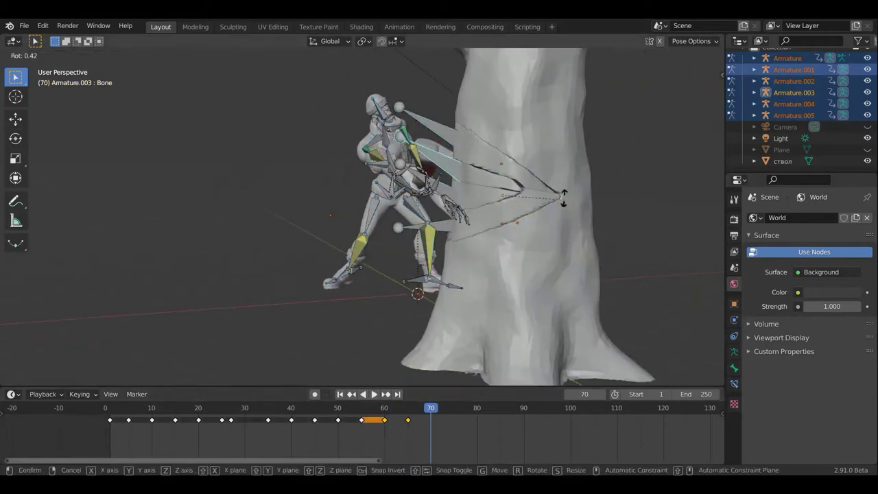
{"action": "left_click", "coordinate": [562, 197]}
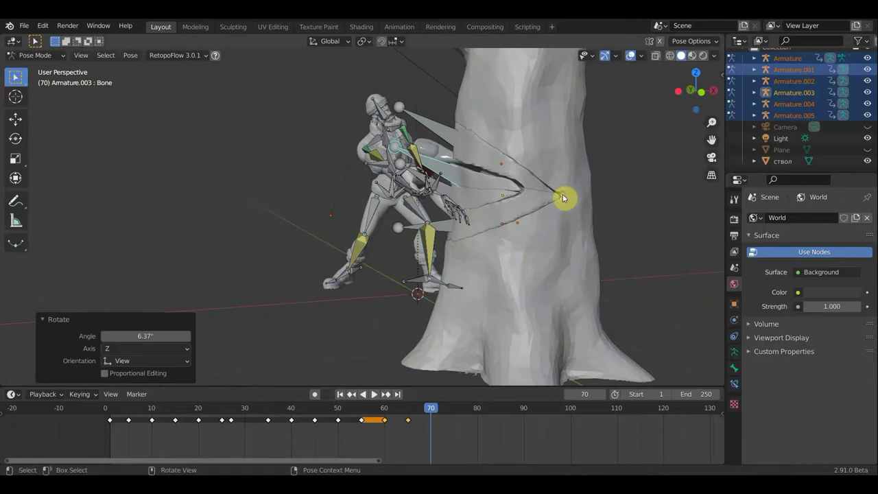
{"action": "mouse_move", "coordinate": [485, 228]}
{"action": "middle_mouse_down"}
{"action": "mouse_move", "coordinate": [575, 228]}
{"action": "mouse_move", "coordinate": [616, 219]}
{"action": "middle_mouse_up"}
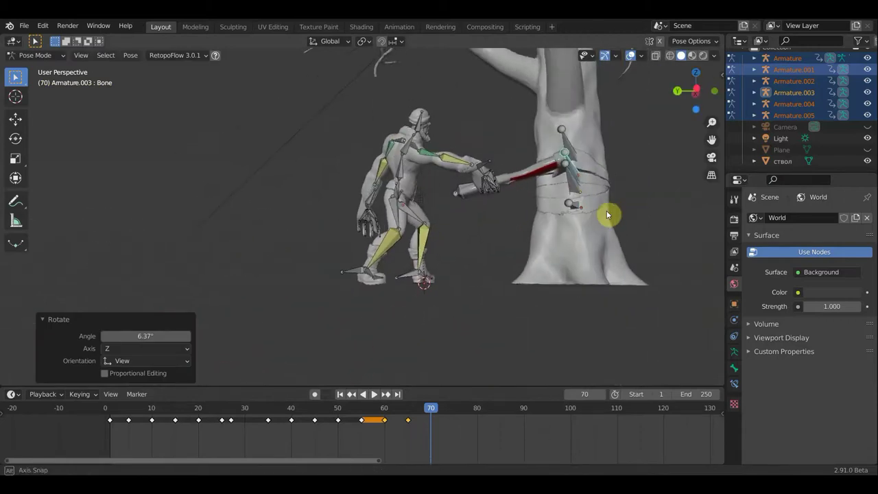
{"action": "key", "text": "r"}
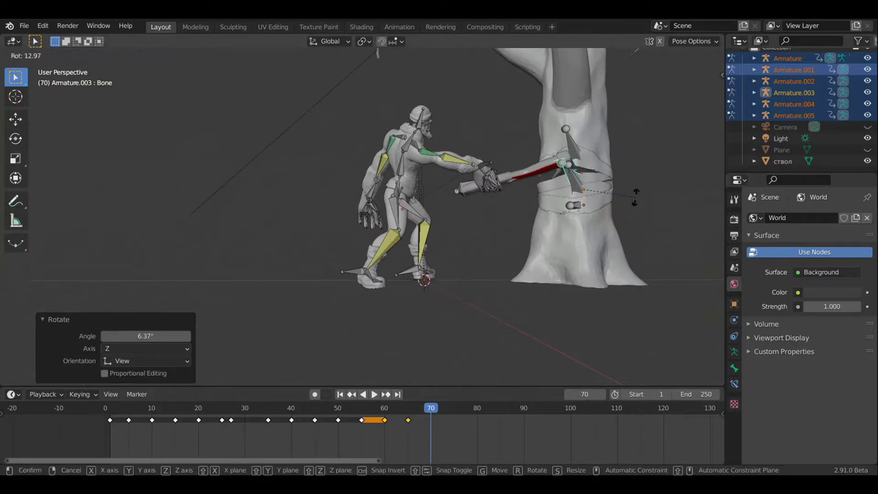
{"action": "left_click", "coordinate": [637, 198]}
{"action": "mouse_move", "coordinate": [609, 229]}
{"action": "middle_mouse_down"}
{"action": "mouse_move", "coordinate": [541, 241]}
{"action": "mouse_move", "coordinate": [492, 223]}
{"action": "mouse_move", "coordinate": [542, 236]}
{"action": "mouse_move", "coordinate": [533, 329]}
{"action": "middle_mouse_up"}
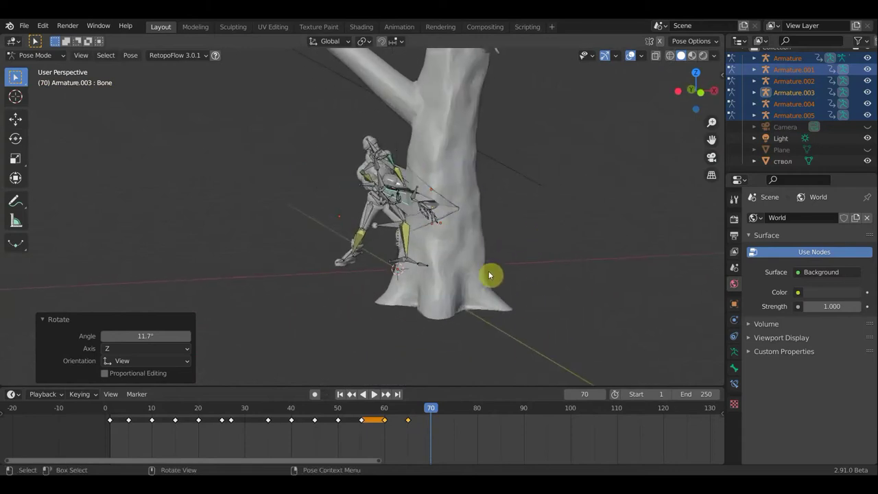
{"action": "mouse_move", "coordinate": [513, 263]}
{"action": "middle_mouse_down"}
{"action": "mouse_move", "coordinate": [567, 272]}
{"action": "mouse_move", "coordinate": [574, 290]}
{"action": "mouse_move", "coordinate": [543, 284]}
{"action": "middle_mouse_up"}
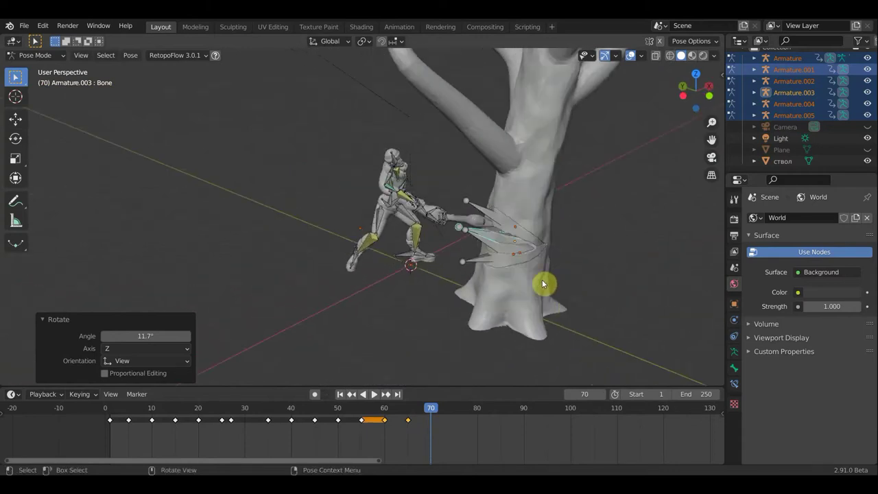
{"action": "mouse_move", "coordinate": [494, 251]}
{"action": "middle_mouse_down"}
{"action": "mouse_move", "coordinate": [498, 261]}
{"action": "mouse_move", "coordinate": [480, 249]}
{"action": "mouse_move", "coordinate": [364, 290]}
{"action": "mouse_move", "coordinate": [411, 320]}
{"action": "mouse_move", "coordinate": [480, 302]}
{"action": "middle_mouse_up"}
{"action": "scroll", "coordinate": [480, 249], "scroll_direction": "up", "scroll_amount": 3}
Step: Hide the trunk mesh and move the lumberjack's arm bones into a new position
{"action": "left_click", "coordinate": [867, 160]}
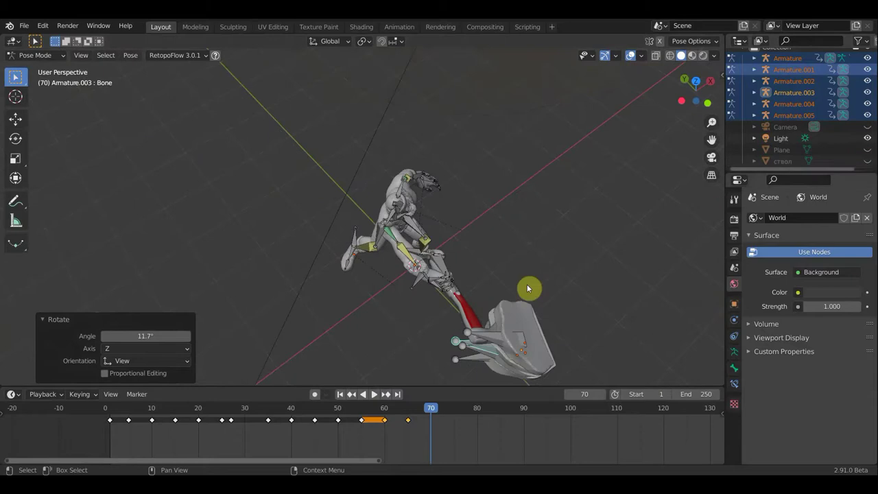
{"action": "left_click", "coordinate": [439, 262], "text": "shift"}
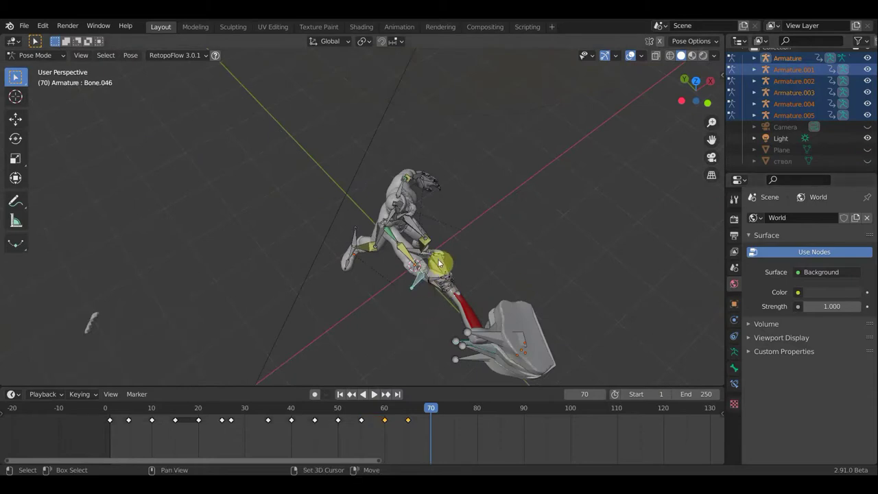
{"action": "left_click", "coordinate": [459, 263], "text": "shift"}
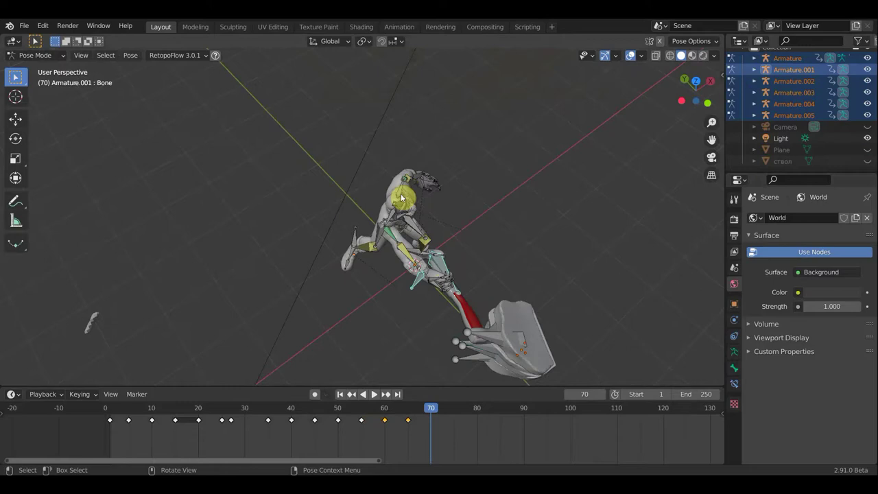
{"action": "mouse_move", "coordinate": [541, 199]}
{"action": "middle_mouse_down"}
{"action": "mouse_move", "coordinate": [390, 162]}
{"action": "mouse_move", "coordinate": [402, 167]}
{"action": "middle_mouse_up"}
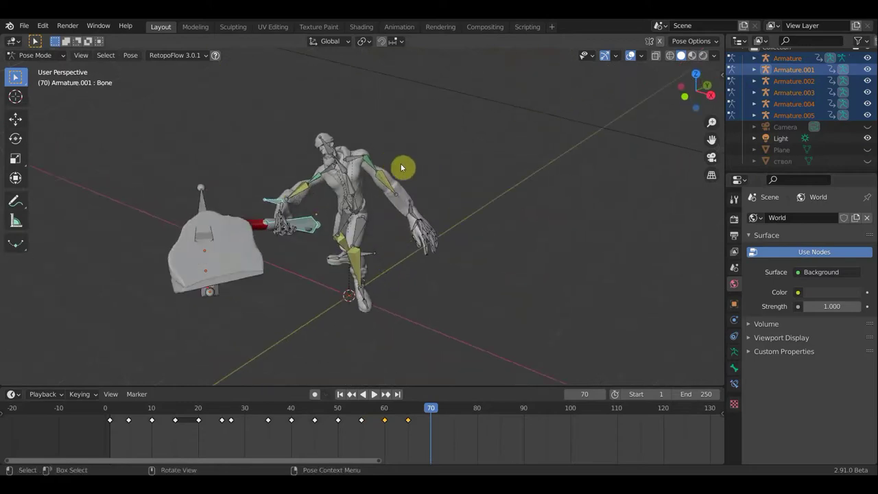
{"action": "left_click", "coordinate": [365, 214]}
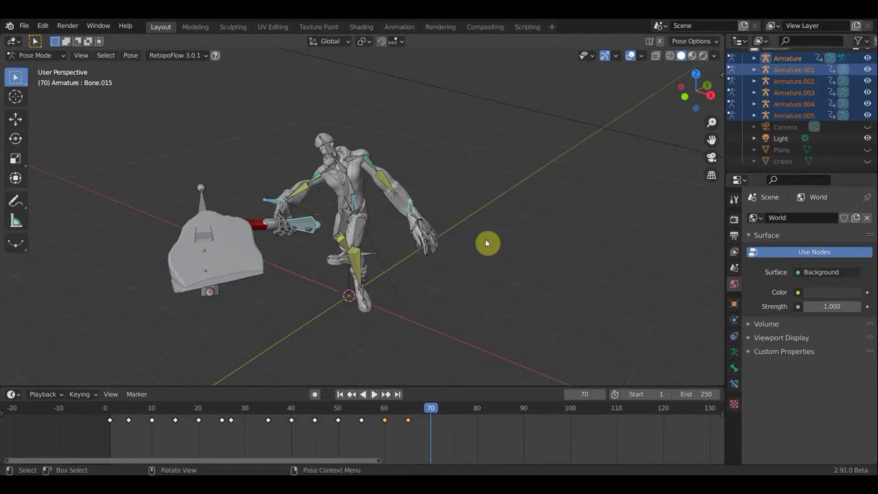
{"action": "key", "text": "g"}
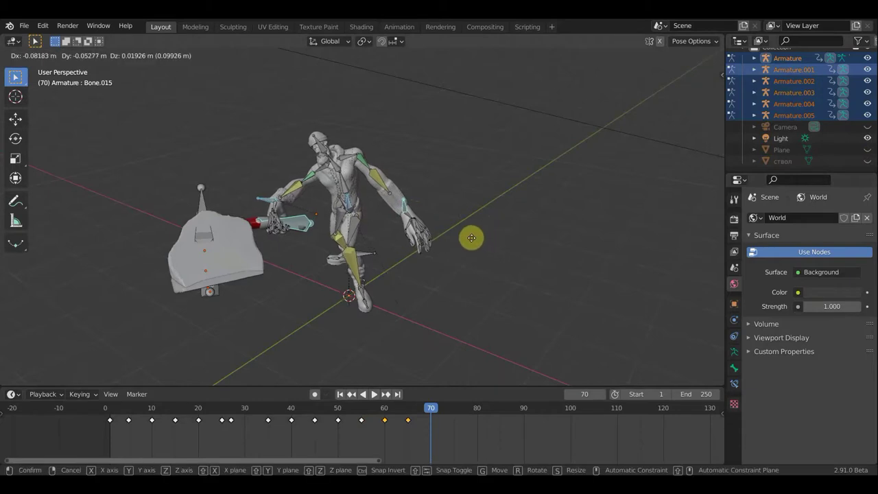
{"action": "left_click", "coordinate": [472, 242]}
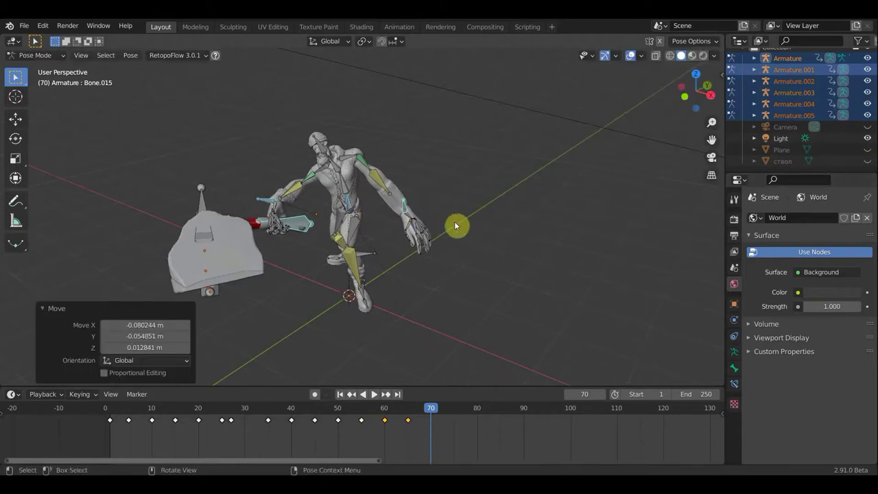
{"action": "key", "text": "g"}
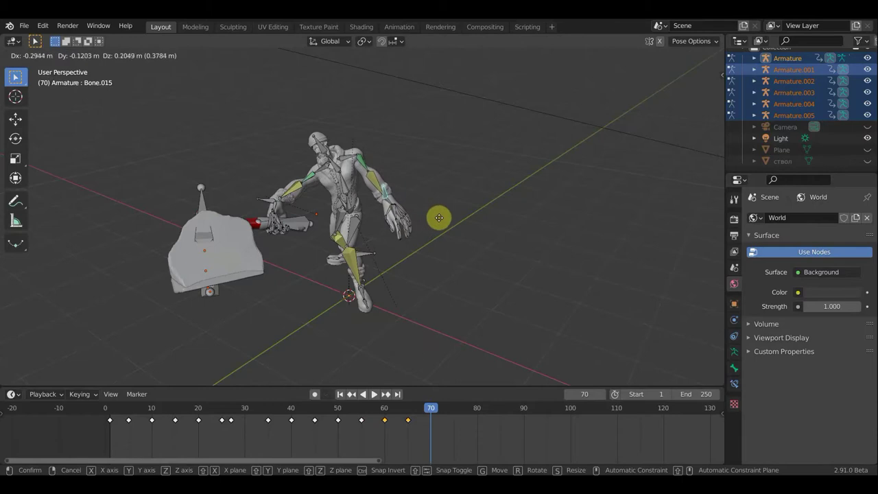
{"action": "left_click", "coordinate": [444, 225]}
Step: Rotate the head bone Bone.002
{"action": "middle_click_drag", "start_coordinate": [448, 228], "coordinate": [481, 222]}
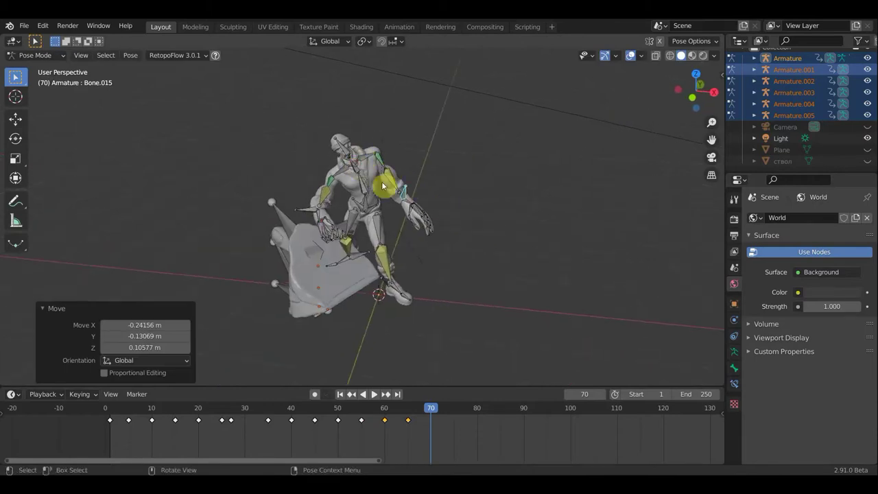
{"action": "left_click", "coordinate": [357, 169]}
{"action": "key", "text": "r"}
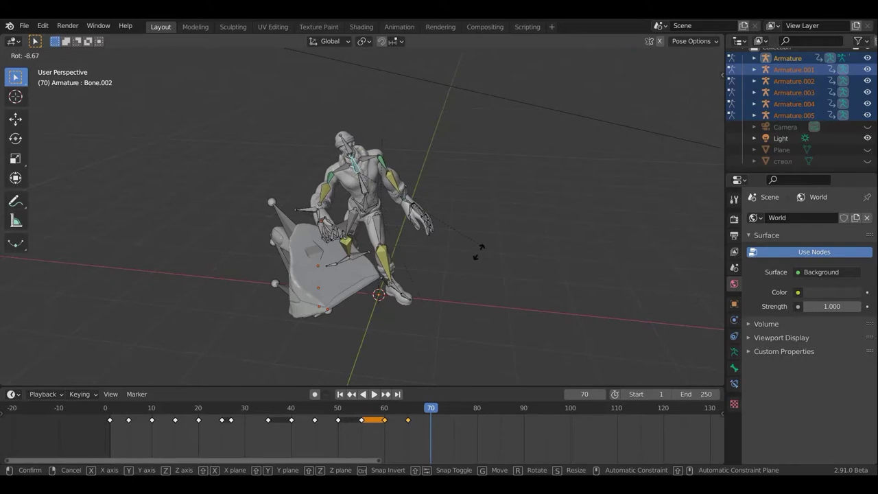
{"action": "left_click", "coordinate": [471, 259]}
{"action": "middle_click_drag", "start_coordinate": [472, 255], "coordinate": [564, 239]}
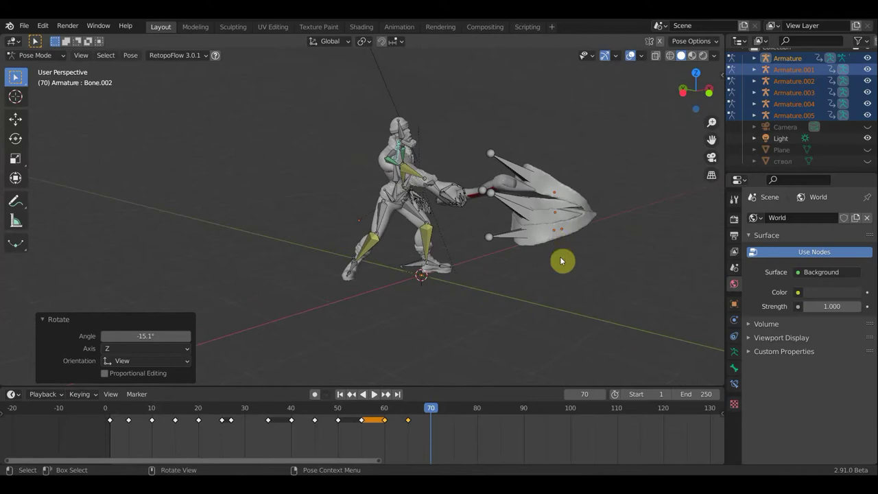
Step: Key location and rotation on all bones at frame 70, then scrub back to frame 65
{"action": "key", "text": "a"}
{"action": "key", "text": "i"}
{"action": "left_click", "coordinate": [560, 258]}
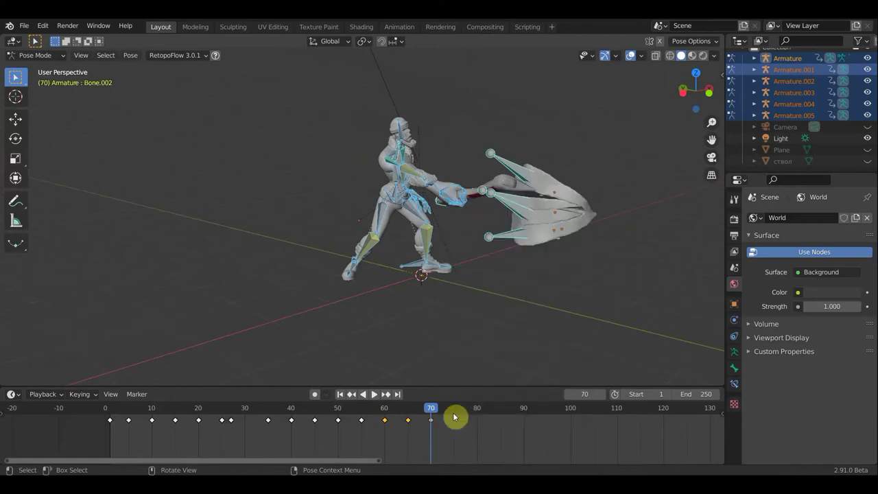
{"action": "mouse_move", "coordinate": [428, 407]}
{"action": "left_mouse_down"}
{"action": "mouse_move", "coordinate": [387, 410]}
{"action": "mouse_move", "coordinate": [424, 415]}
{"action": "left_mouse_up"}
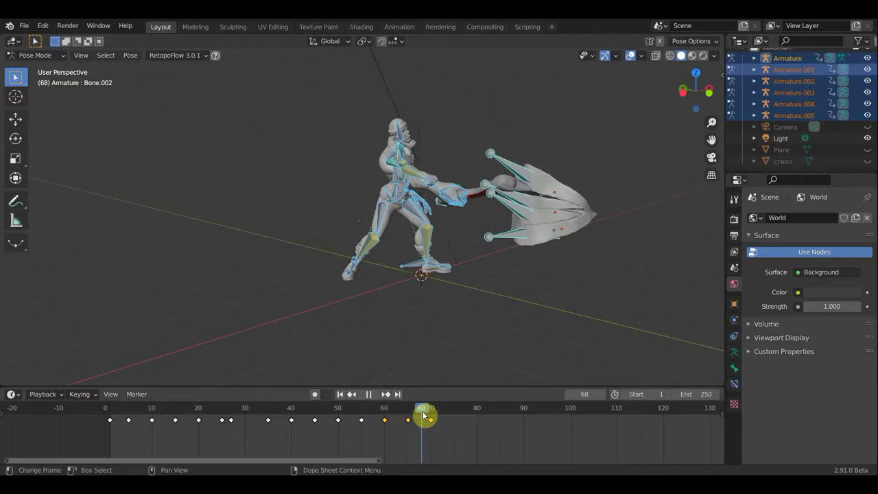
{"action": "mouse_move", "coordinate": [424, 415]}
{"action": "left_mouse_down"}
{"action": "mouse_move", "coordinate": [412, 419]}
{"action": "mouse_move", "coordinate": [435, 425]}
{"action": "left_mouse_up"}
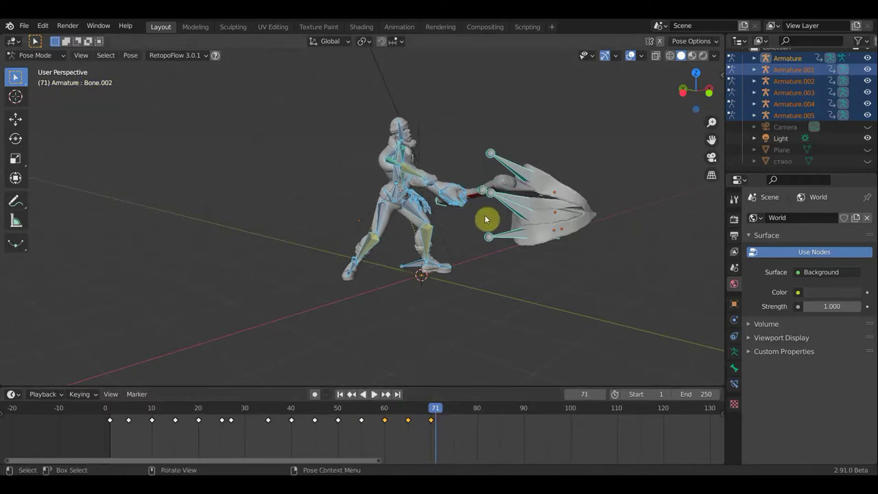
Step: Play back the swing, set the current frame to 75, and select a single bone
{"action": "mouse_move", "coordinate": [555, 190]}
{"action": "middle_mouse_down"}
{"action": "mouse_move", "coordinate": [527, 245]}
{"action": "mouse_move", "coordinate": [582, 176]}
{"action": "middle_mouse_up"}
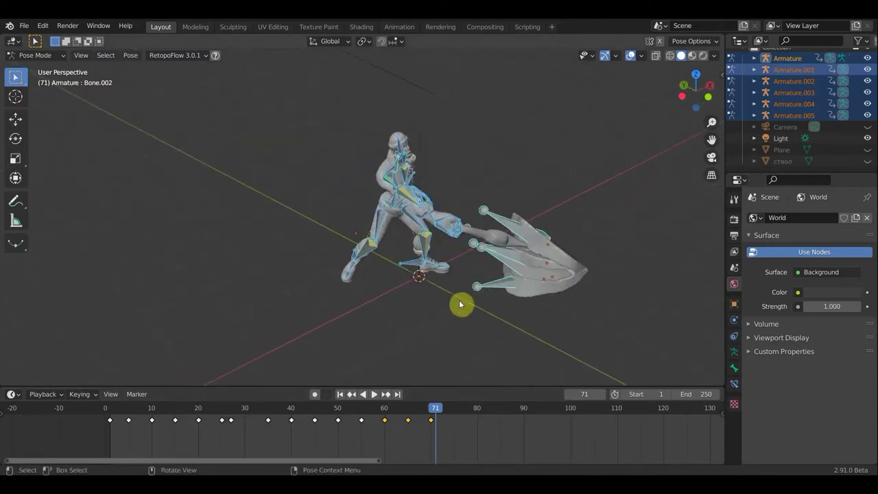
{"action": "key", "text": "space"}
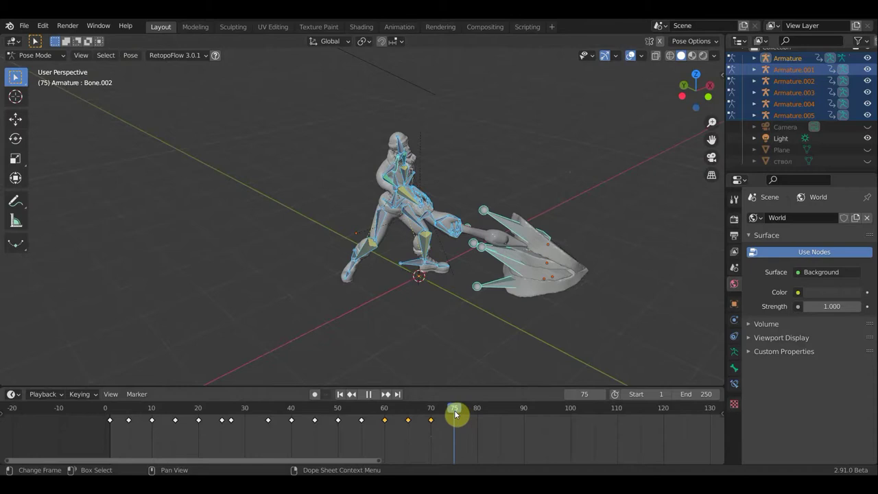
{"action": "left_click_drag", "start_coordinate": [456, 414], "coordinate": [479, 418]}
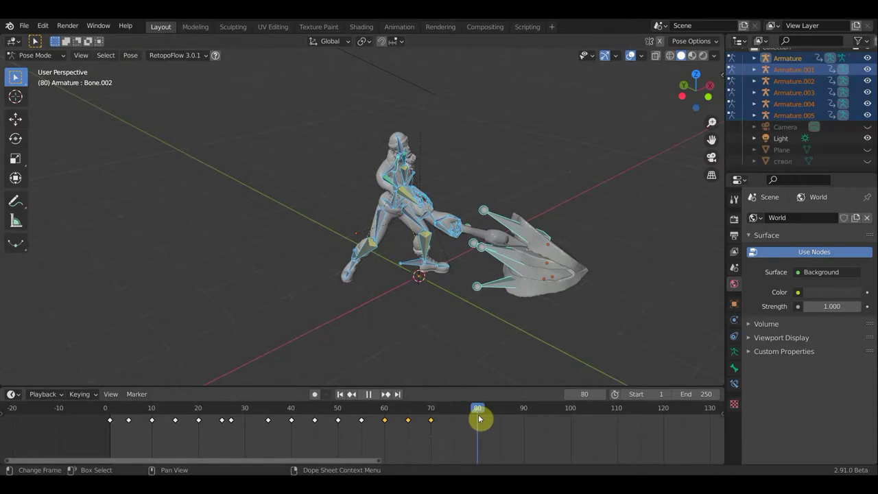
{"action": "key", "text": "space"}
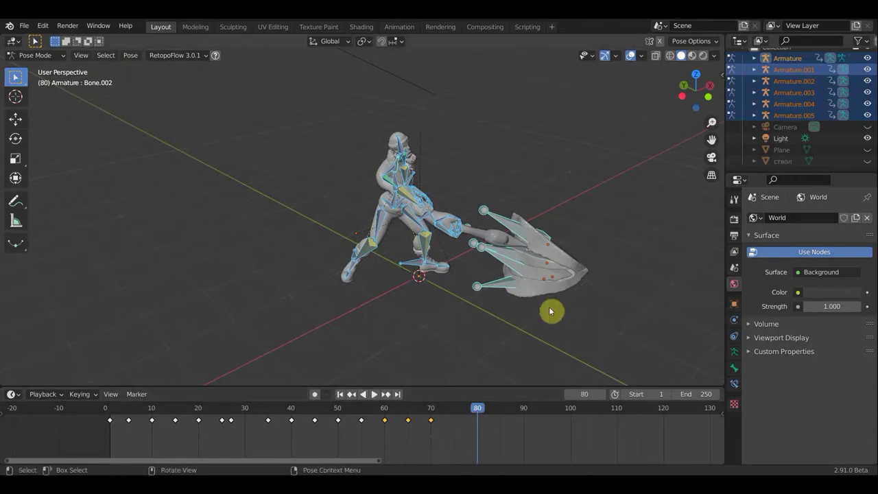
{"action": "mouse_move", "coordinate": [533, 278]}
{"action": "middle_mouse_down"}
{"action": "mouse_move", "coordinate": [477, 265]}
{"action": "mouse_move", "coordinate": [509, 256]}
{"action": "mouse_move", "coordinate": [474, 280]}
{"action": "middle_mouse_up"}
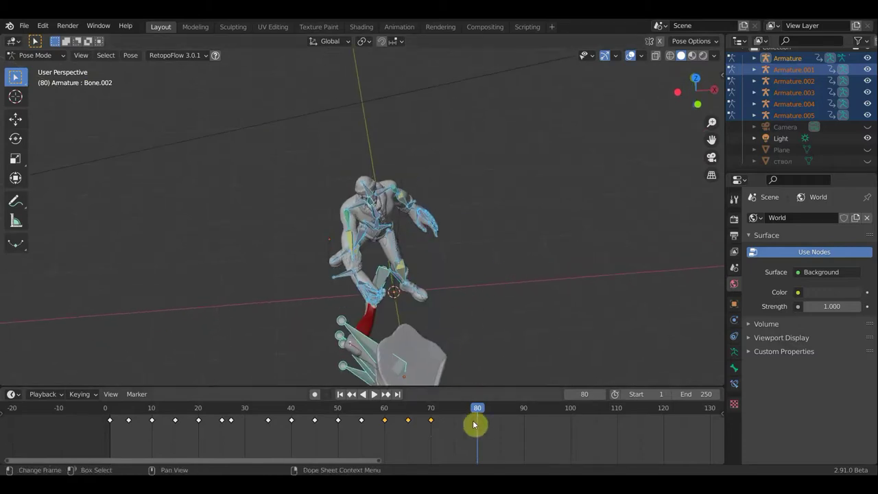
{"action": "left_click_drag", "start_coordinate": [472, 410], "coordinate": [463, 408]}
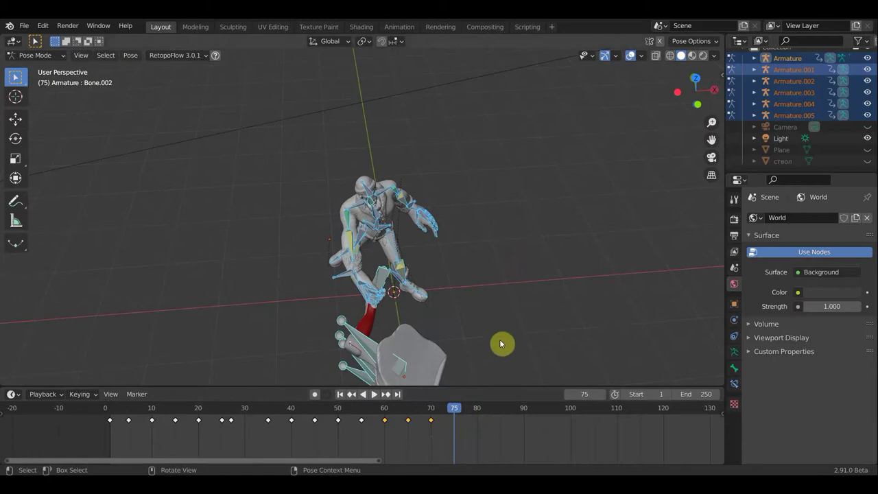
{"action": "mouse_move", "coordinate": [483, 323]}
{"action": "middle_mouse_down"}
{"action": "mouse_move", "coordinate": [428, 308]}
{"action": "mouse_move", "coordinate": [406, 309]}
{"action": "mouse_move", "coordinate": [407, 318]}
{"action": "middle_mouse_up"}
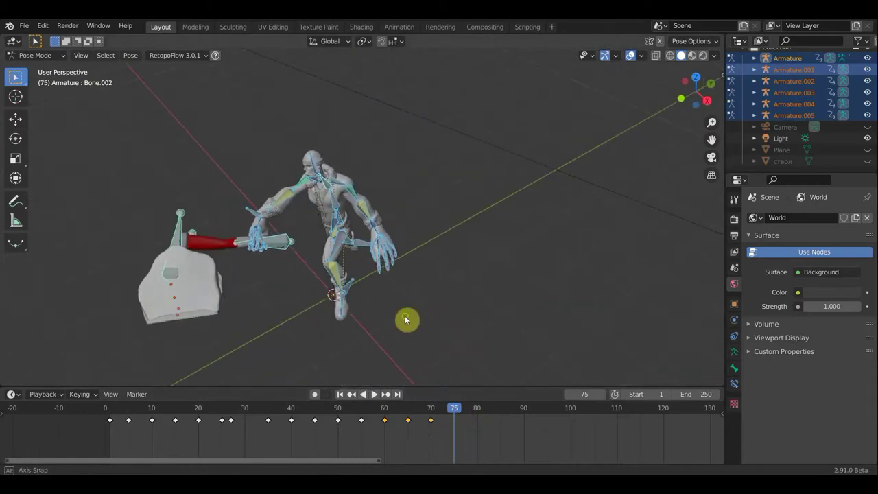
{"action": "middle_click_drag", "start_coordinate": [372, 241], "coordinate": [314, 222]}
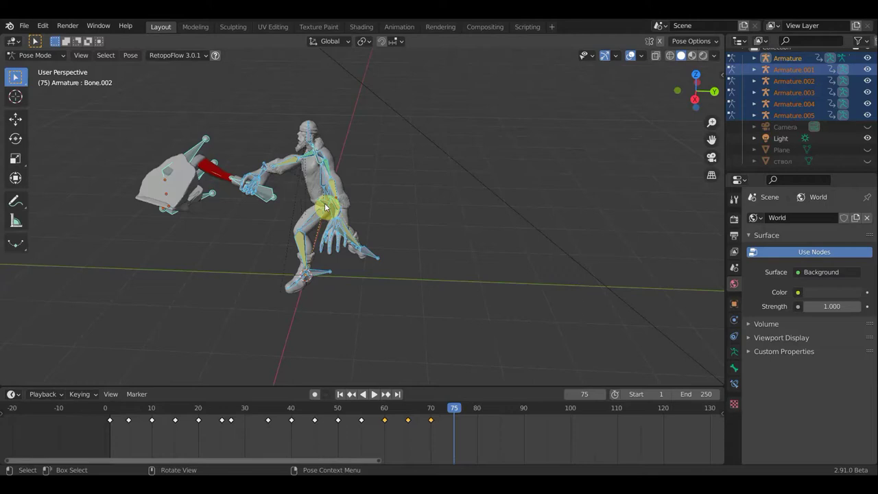
{"action": "scroll", "coordinate": [328, 199], "scroll_direction": "up", "scroll_amount": 3}
{"action": "middle_click_drag", "start_coordinate": [349, 194], "coordinate": [312, 192]}
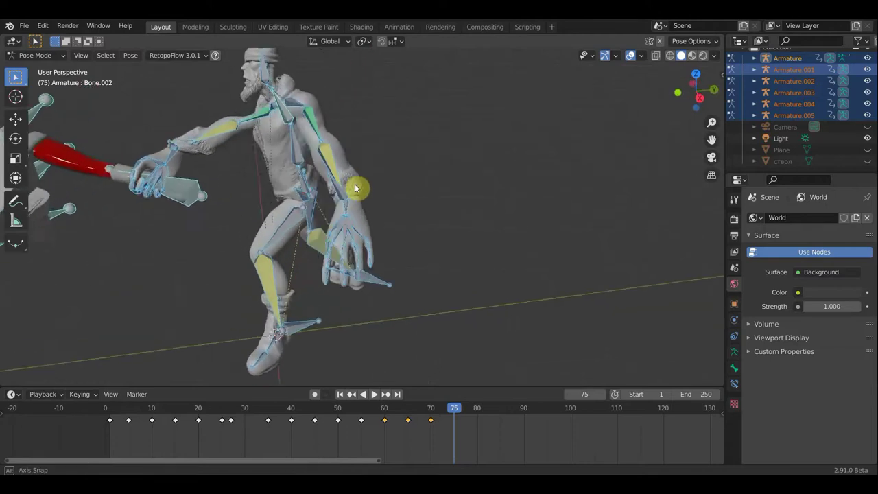
{"action": "left_click", "coordinate": [310, 188]}
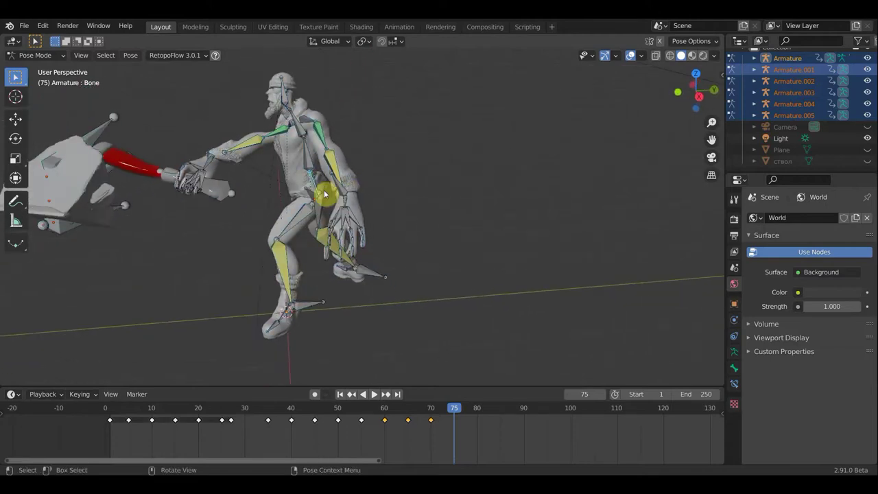
Step: Rotate and move the Armature.001 bone near the lumberjack's hand
{"action": "mouse_move", "coordinate": [210, 183]}
{"action": "middle_mouse_down"}
{"action": "mouse_move", "coordinate": [373, 177]}
{"action": "mouse_move", "coordinate": [514, 210]}
{"action": "mouse_move", "coordinate": [515, 220]}
{"action": "mouse_move", "coordinate": [503, 211]}
{"action": "middle_mouse_up"}
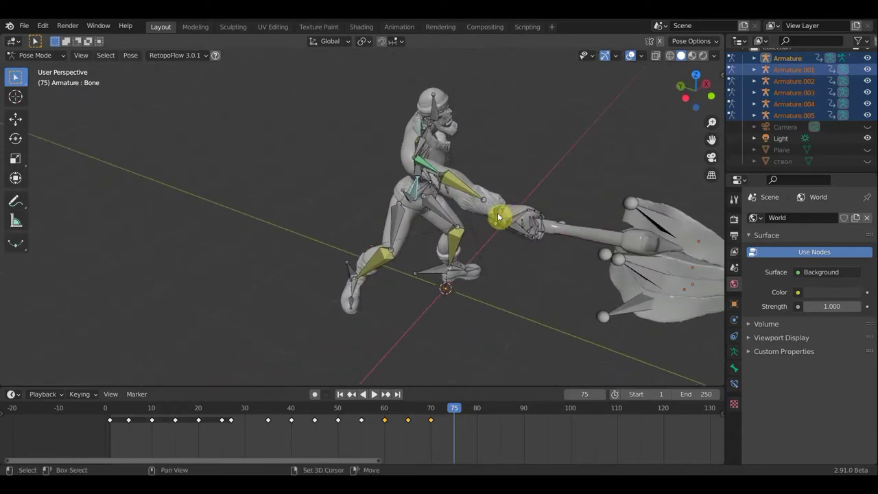
{"action": "left_click", "coordinate": [533, 228]}
{"action": "middle_click_drag", "start_coordinate": [554, 226], "coordinate": [454, 307]}
{"action": "left_click", "coordinate": [514, 300]}
{"action": "middle_click_drag", "start_coordinate": [519, 293], "coordinate": [529, 307]}
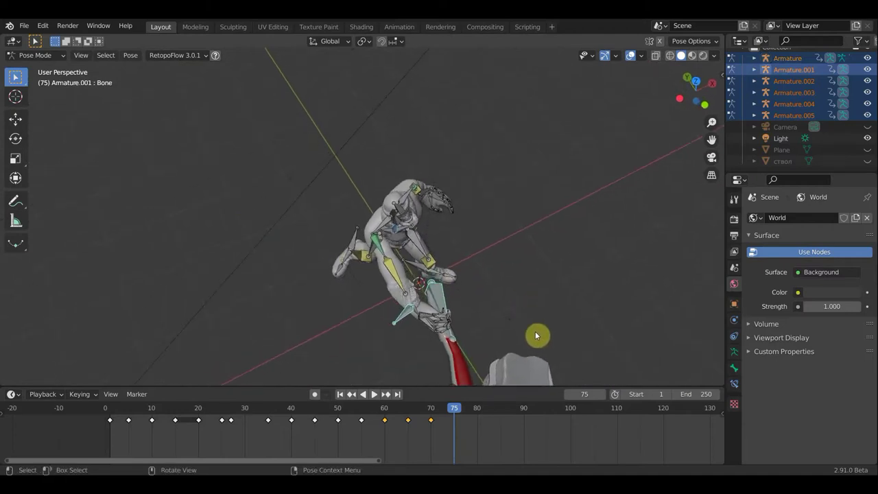
{"action": "key", "text": "r"}
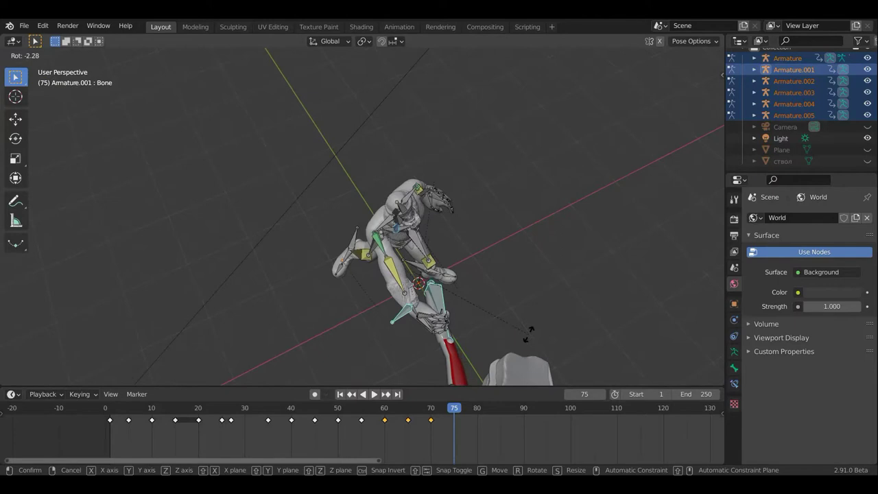
{"action": "left_click", "coordinate": [528, 334]}
{"action": "key", "text": "g"}
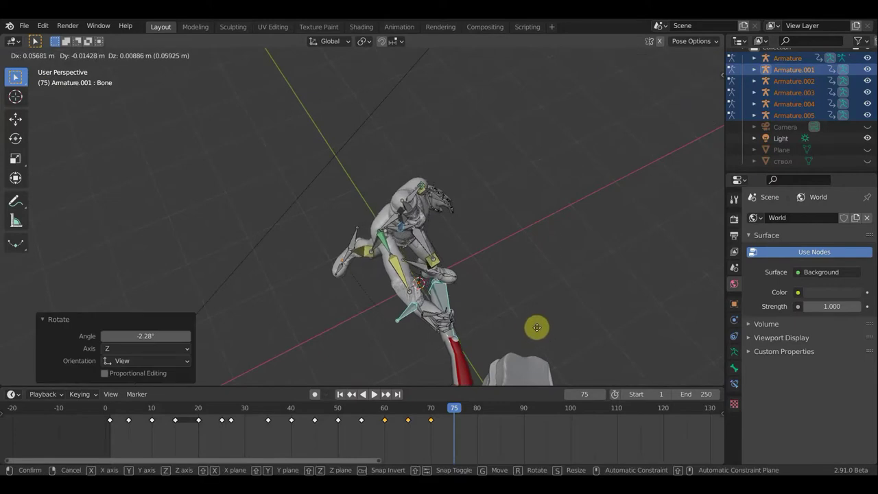
{"action": "left_click", "coordinate": [538, 331]}
Step: Nudge the Armature.001 bone further from a side view
{"action": "middle_click_drag", "start_coordinate": [556, 323], "coordinate": [627, 273]}
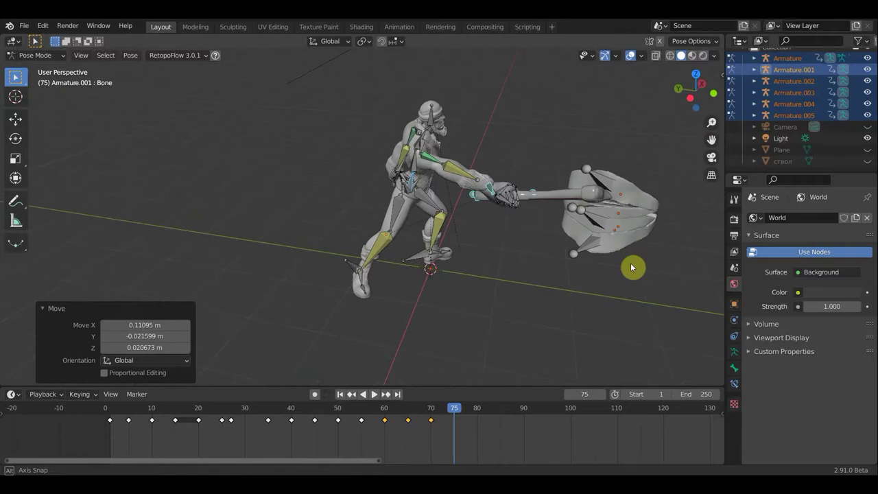
{"action": "middle_click_drag", "start_coordinate": [623, 267], "coordinate": [631, 263]}
{"action": "key", "text": "g"}
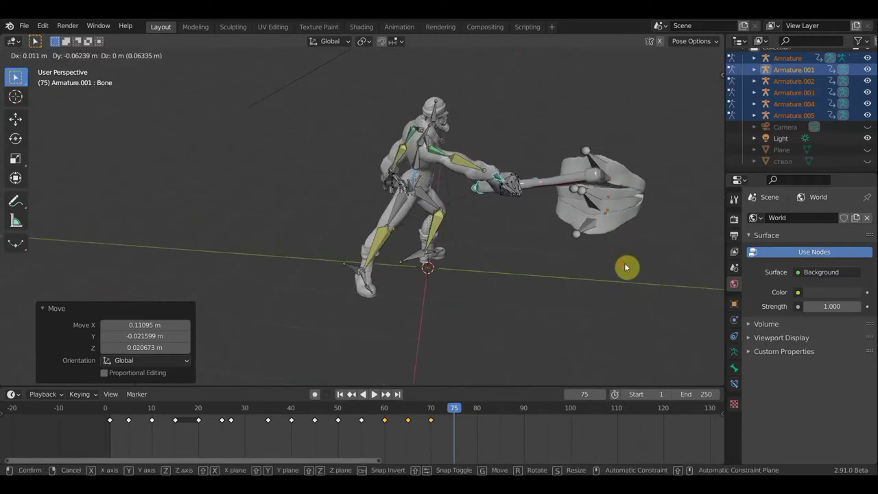
{"action": "left_click", "coordinate": [625, 267]}
{"action": "mouse_move", "coordinate": [525, 245]}
{"action": "middle_mouse_down"}
{"action": "mouse_move", "coordinate": [619, 237]}
{"action": "mouse_move", "coordinate": [612, 236]}
{"action": "middle_mouse_up"}
Step: Rotate an arm bone 13.2°
{"action": "left_click", "coordinate": [469, 152]}
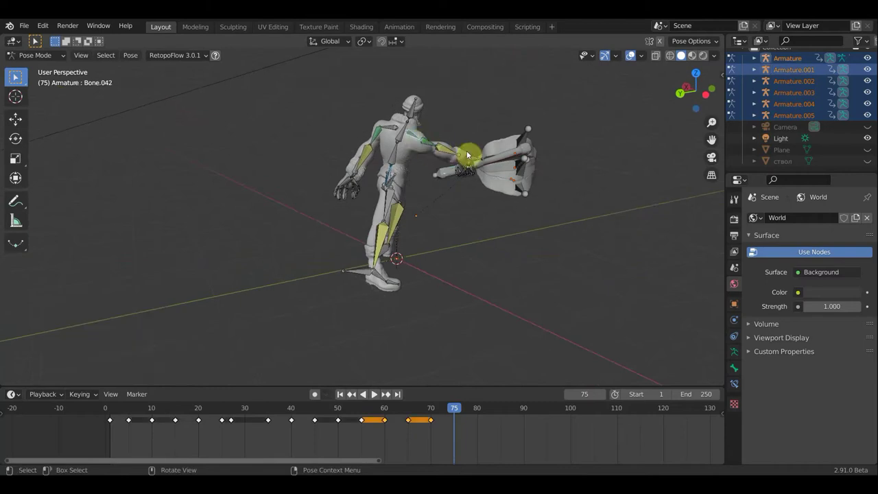
{"action": "key", "text": "r"}
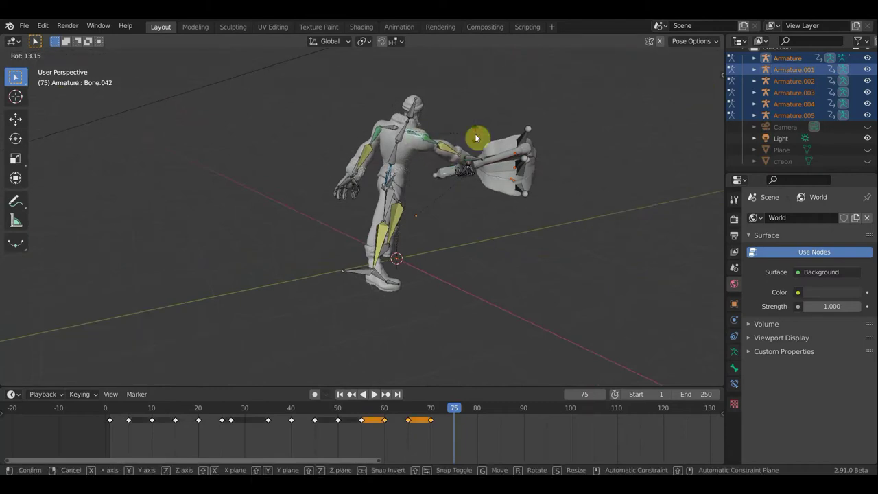
{"action": "left_click", "coordinate": [478, 142]}
{"action": "middle_click_drag", "start_coordinate": [506, 176], "coordinate": [433, 171]}
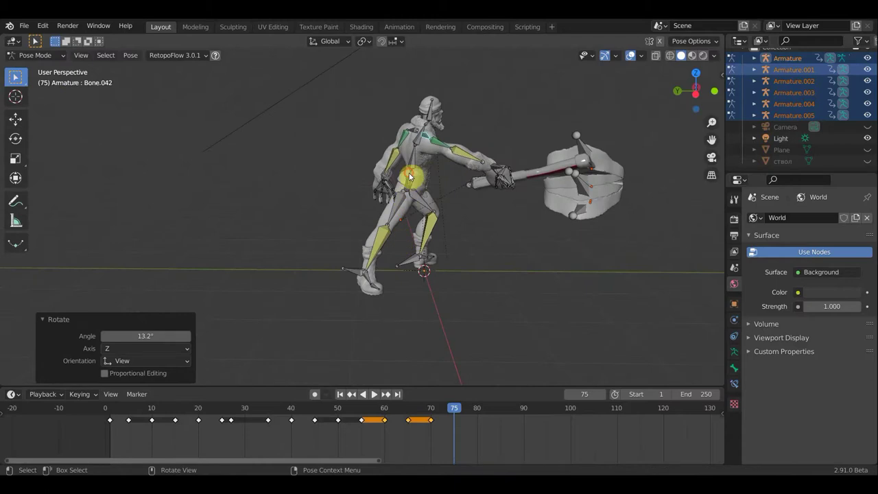
Step: Rotate the main body bone -14.4° and shift it
{"action": "left_click", "coordinate": [453, 197]}
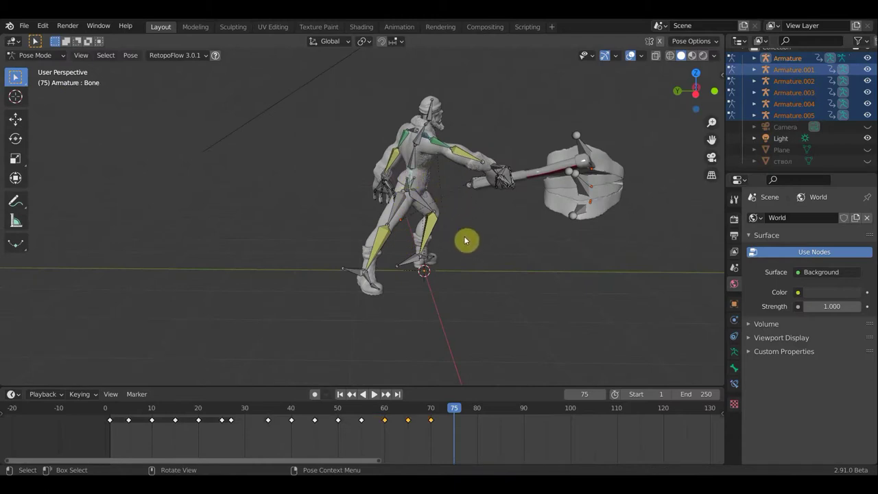
{"action": "mouse_move", "coordinate": [412, 255]}
{"action": "middle_mouse_down"}
{"action": "mouse_move", "coordinate": [373, 297]}
{"action": "mouse_move", "coordinate": [368, 320]}
{"action": "mouse_move", "coordinate": [529, 298]}
{"action": "middle_mouse_up"}
{"action": "key", "text": "r"}
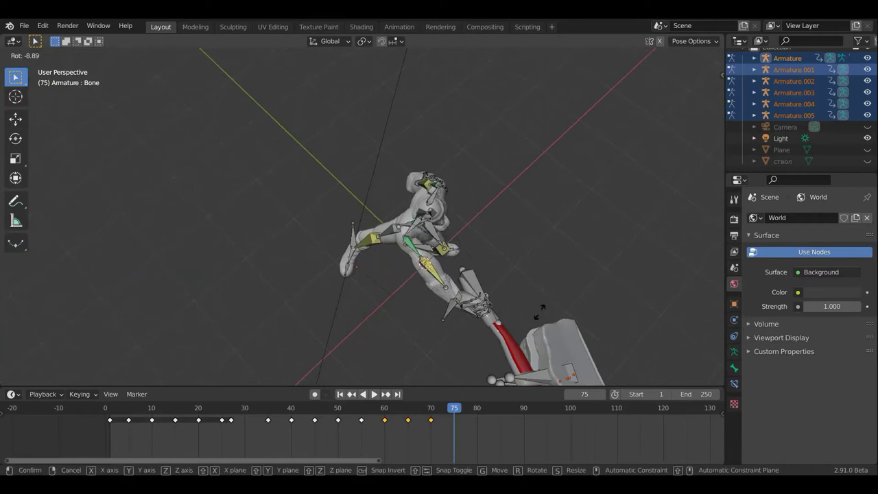
{"action": "left_click", "coordinate": [535, 320]}
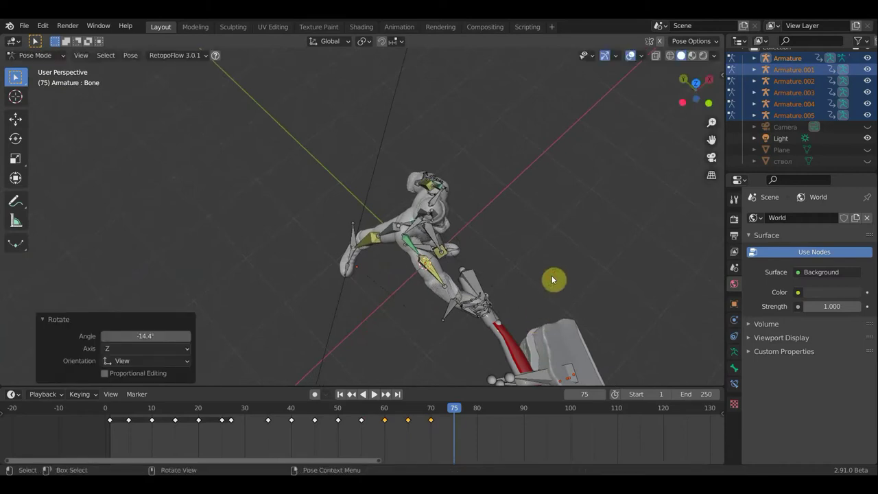
{"action": "key", "text": "g"}
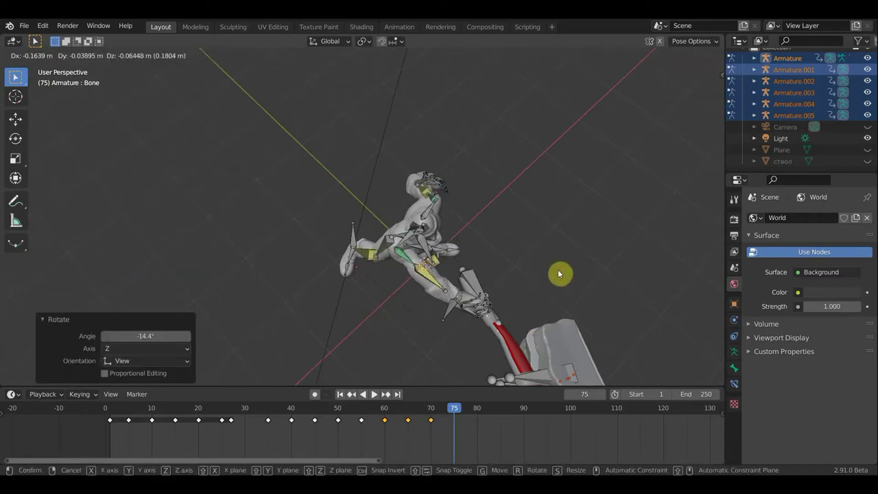
{"action": "left_click", "coordinate": [560, 274]}
{"action": "mouse_move", "coordinate": [623, 210]}
{"action": "middle_mouse_down"}
{"action": "mouse_move", "coordinate": [643, 185]}
{"action": "mouse_move", "coordinate": [575, 177]}
{"action": "middle_mouse_up"}
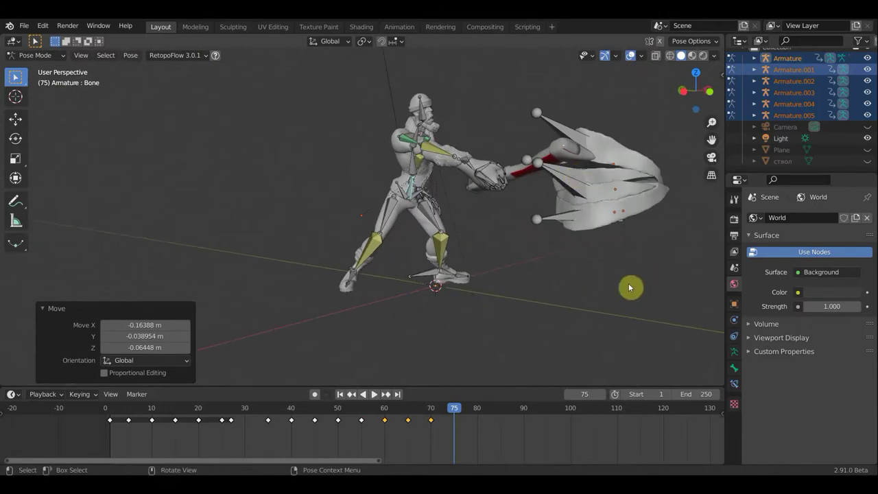
Step: Key location and rotation on all bones at frame 75 and play the animation
{"action": "key", "text": "a"}
{"action": "key", "text": "i"}
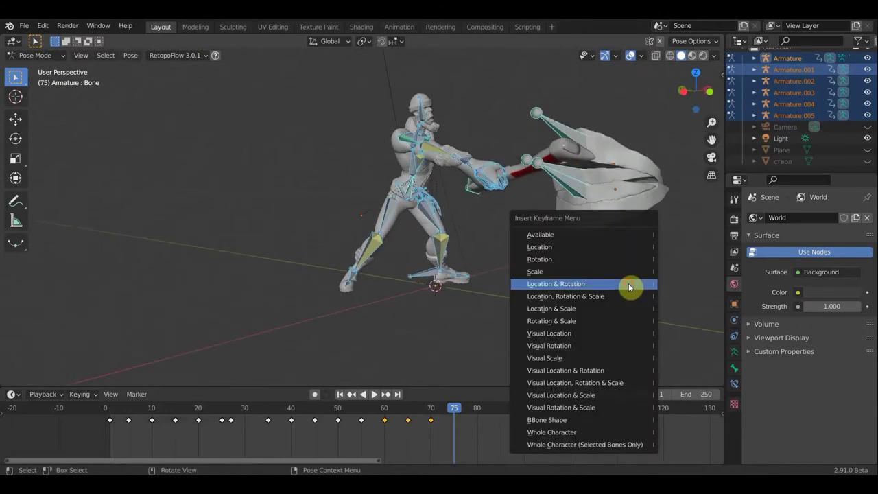
{"action": "left_click", "coordinate": [630, 287]}
{"action": "left_click_drag", "start_coordinate": [449, 412], "coordinate": [419, 412]}
{"action": "key", "text": "space"}
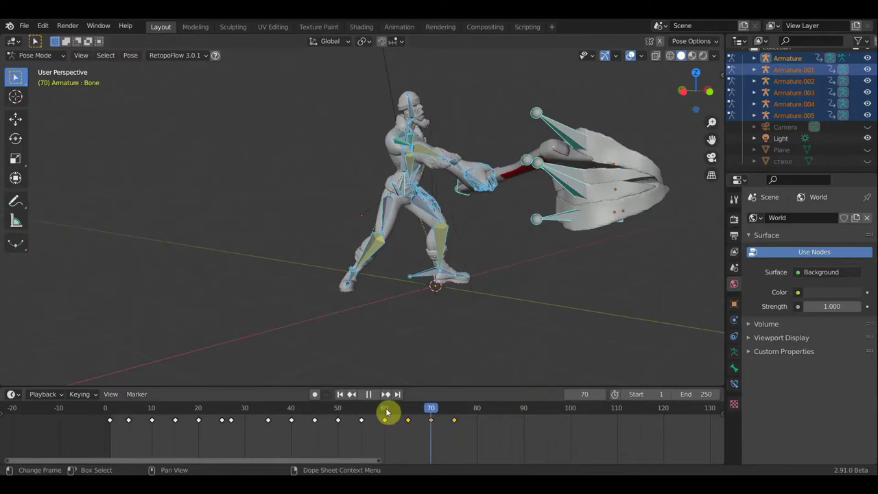
Step: Scrub the timeline between frames 19 and 88 to review the swing, ending near frame 74
{"action": "left_click", "coordinate": [386, 411]}
{"action": "left_click", "coordinate": [514, 428]}
{"action": "left_click", "coordinate": [431, 426]}
{"action": "left_click", "coordinate": [314, 423]}
{"action": "left_click", "coordinate": [147, 417]}
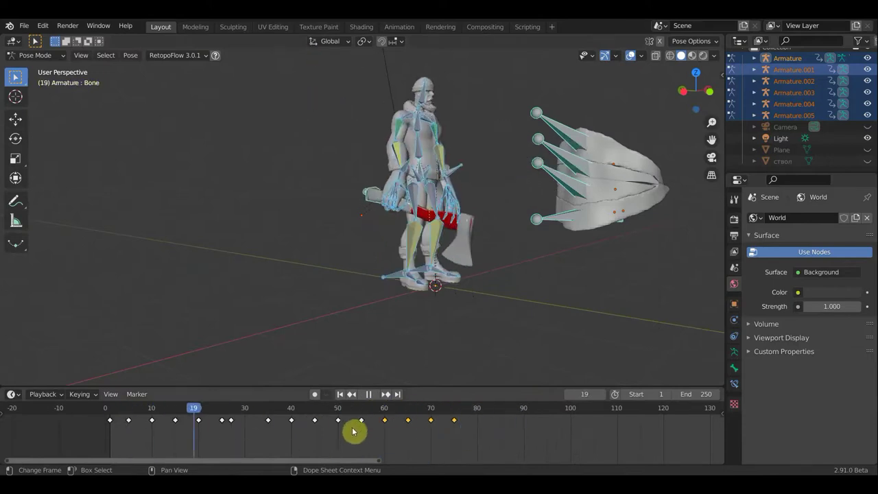
{"action": "left_click", "coordinate": [354, 430]}
{"action": "left_click", "coordinate": [445, 450]}
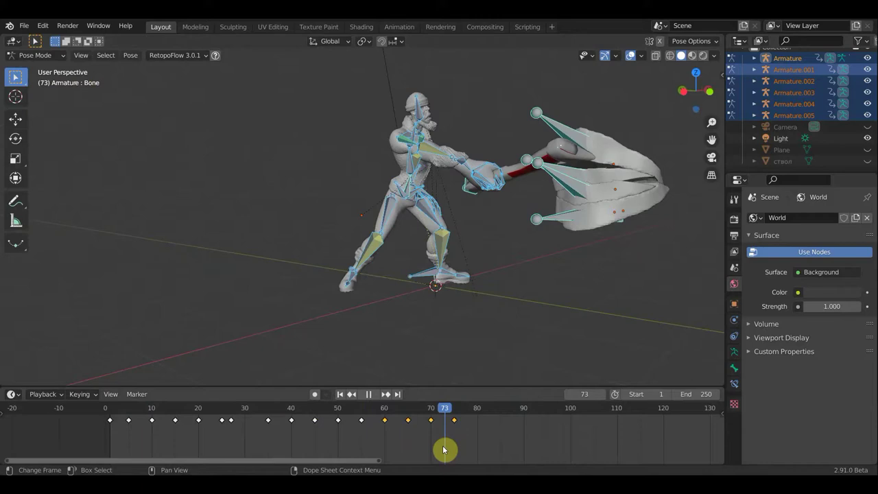
{"action": "left_click_drag", "start_coordinate": [448, 450], "coordinate": [454, 456]}
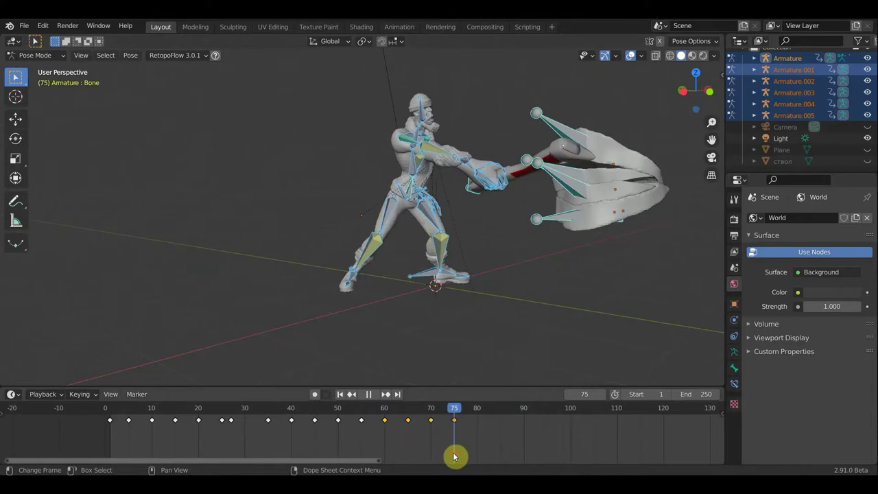
{"action": "mouse_move", "coordinate": [611, 279]}
{"action": "middle_mouse_down"}
{"action": "mouse_move", "coordinate": [567, 288]}
{"action": "mouse_move", "coordinate": [545, 272]}
{"action": "middle_mouse_up"}
{"action": "left_click", "coordinate": [526, 199]}
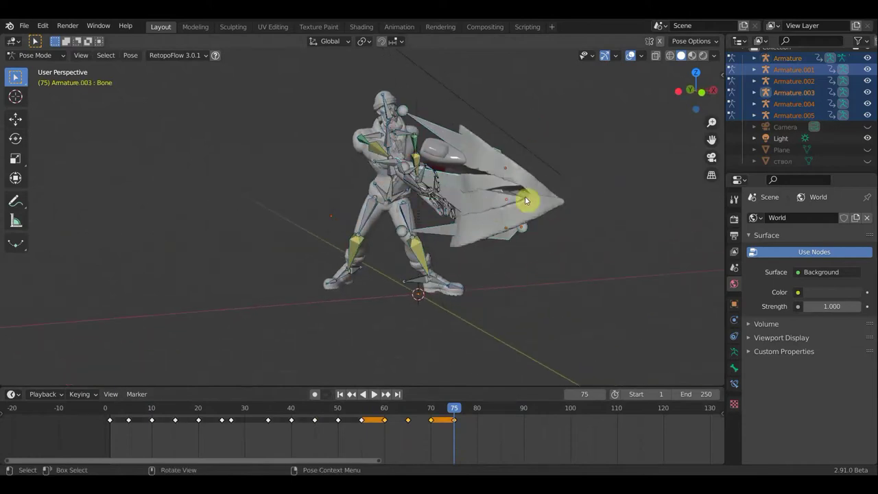
Step: Drop the Armature.003 chip down from the cut, rotate it 41.4°, and rest it on the ground in Right view
{"action": "middle_click_drag", "start_coordinate": [482, 186], "coordinate": [518, 191]}
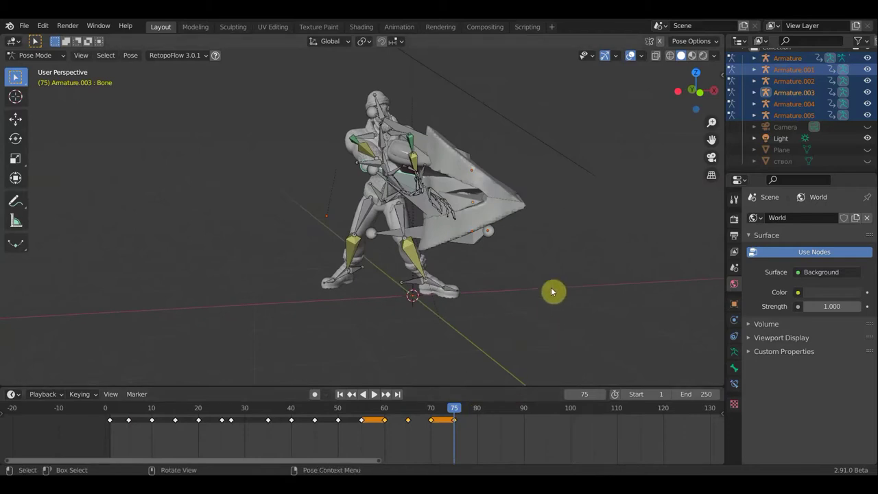
{"action": "key", "text": "g"}
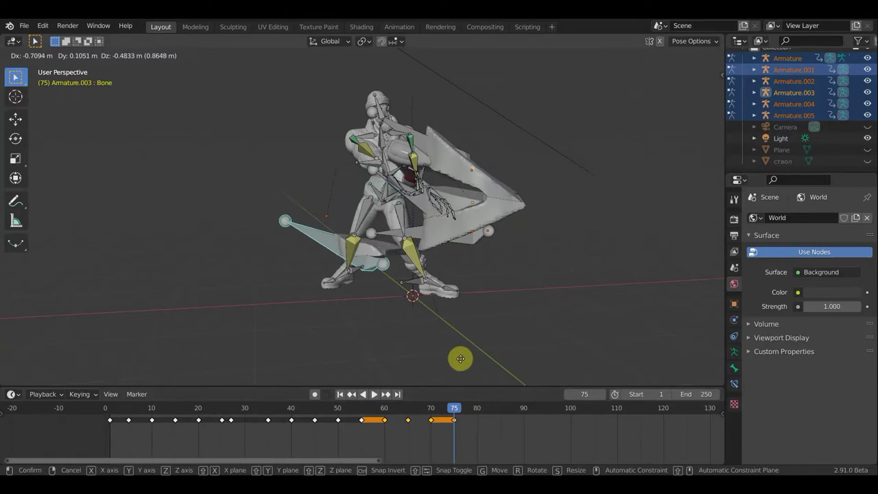
{"action": "left_click", "coordinate": [466, 359]}
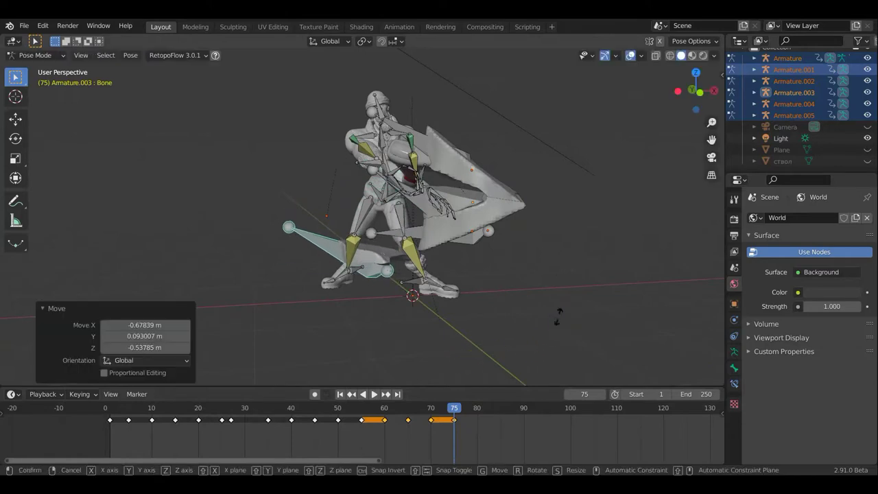
{"action": "key", "text": "r"}
{"action": "left_click", "coordinate": [515, 218]}
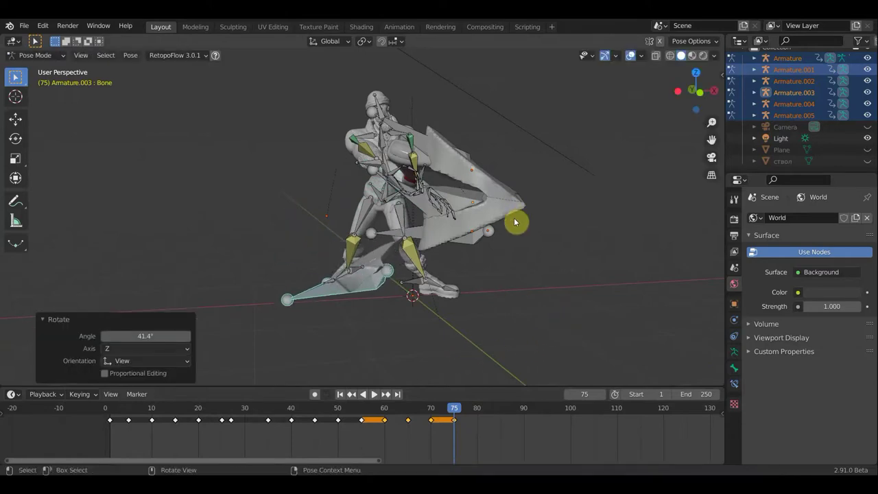
{"action": "key", "text": "g"}
{"action": "left_click", "coordinate": [492, 271]}
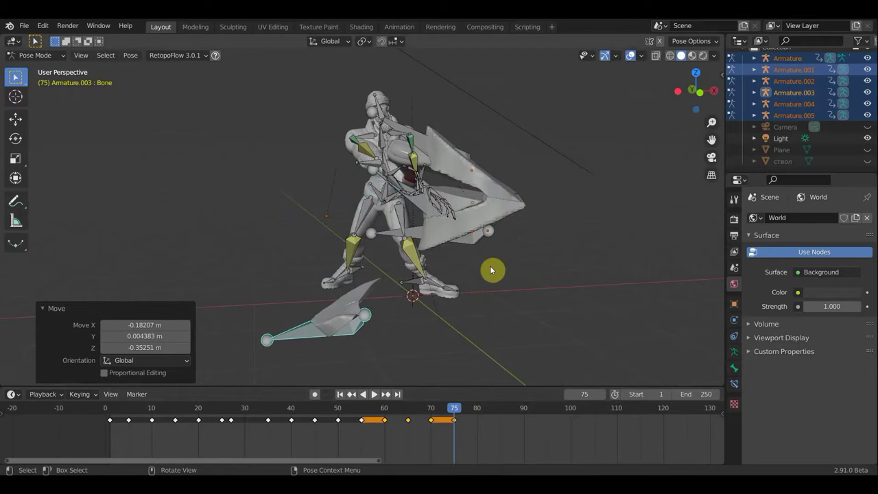
{"action": "key", "text": "KP_3"}
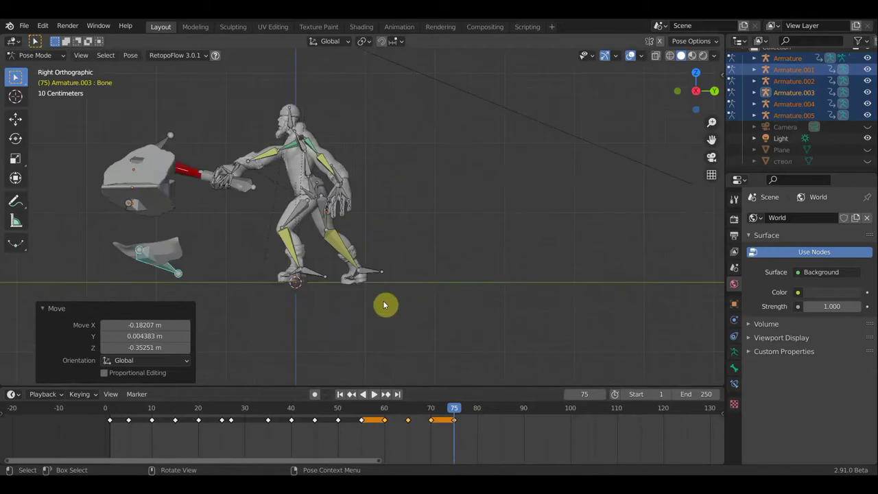
{"action": "key", "text": "g"}
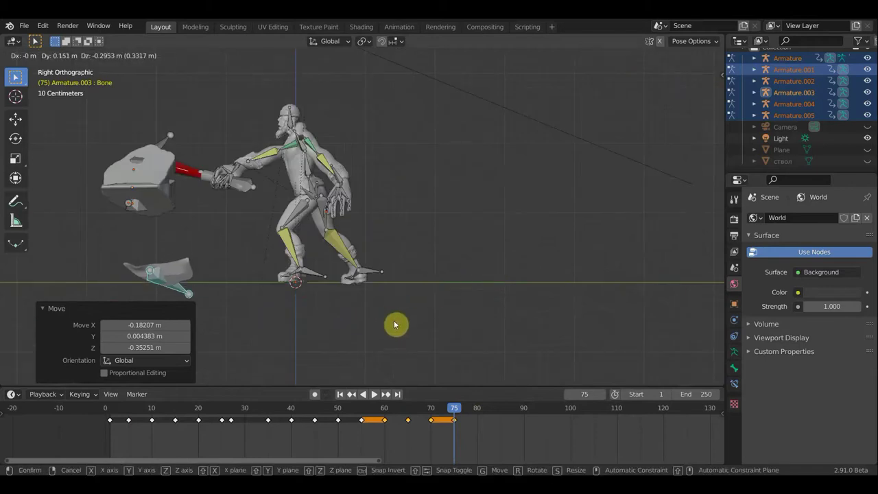
{"action": "left_click", "coordinate": [396, 324]}
{"action": "middle_click_drag", "start_coordinate": [367, 327], "coordinate": [297, 317]}
Step: Keyframe the pose of all chip rig bones at frame 75
{"action": "key", "text": "a"}
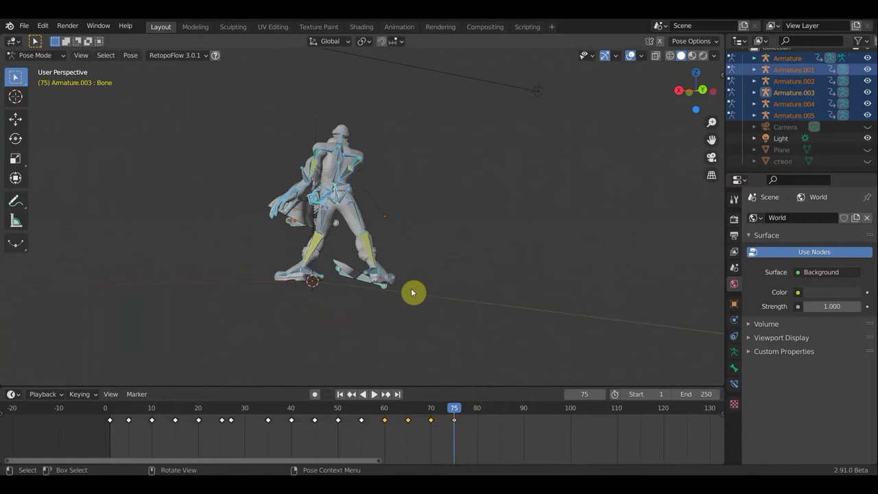
{"action": "key", "text": "i"}
{"action": "left_click", "coordinate": [412, 292]}
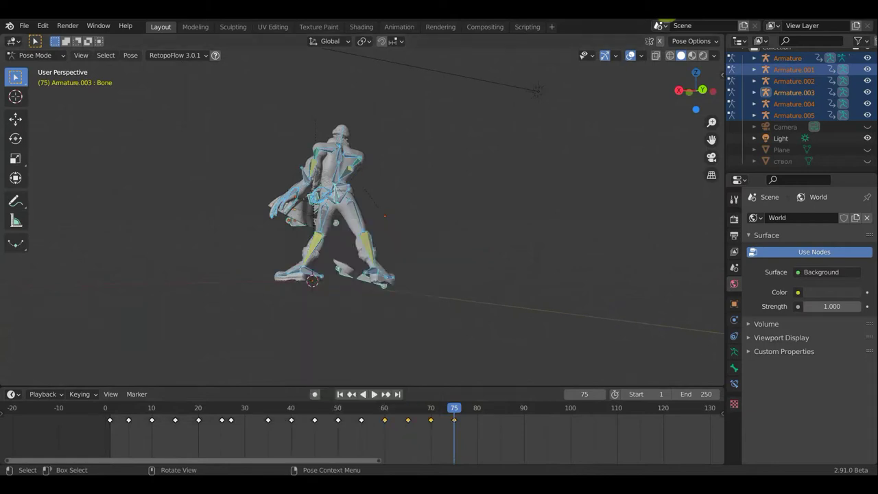
Step: Hide bones and overlays, then play the swing from about frame 67 to review it
{"action": "left_click", "coordinate": [630, 55]}
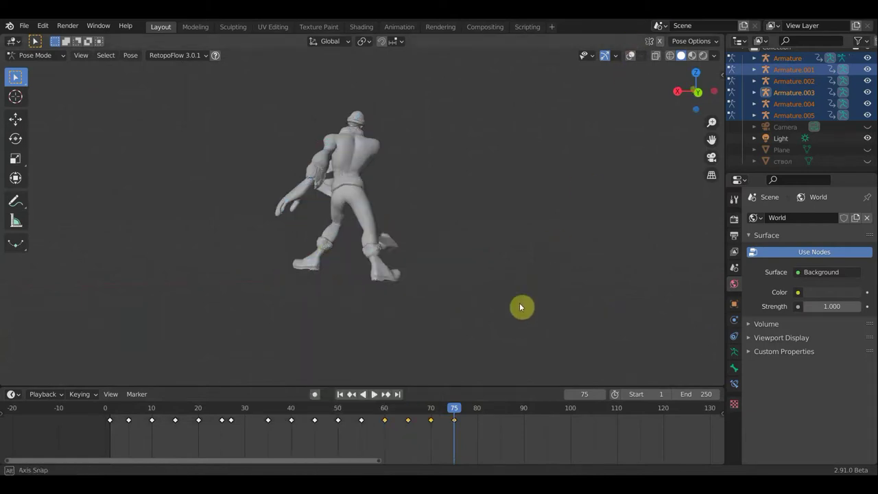
{"action": "middle_click_drag", "start_coordinate": [539, 284], "coordinate": [458, 278]}
{"action": "scroll", "coordinate": [446, 270], "scroll_direction": "up", "scroll_amount": 3}
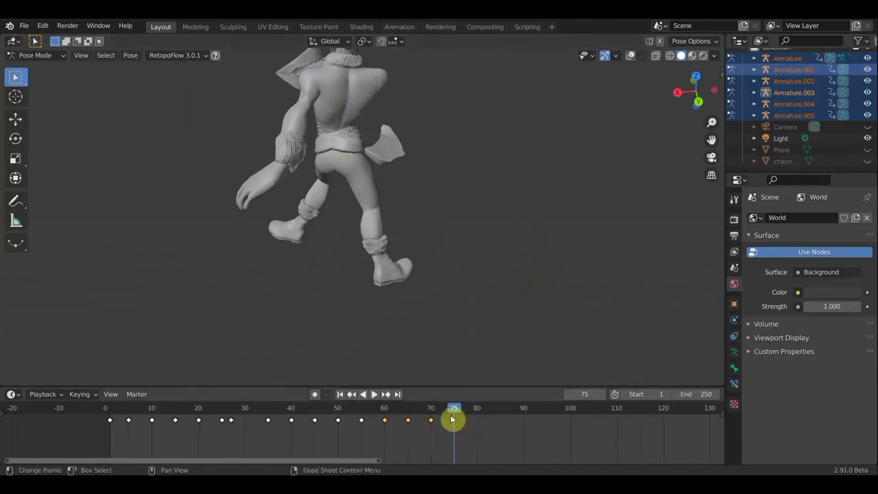
{"action": "mouse_move", "coordinate": [453, 415]}
{"action": "left_mouse_down"}
{"action": "mouse_move", "coordinate": [416, 416]}
{"action": "mouse_move", "coordinate": [431, 416]}
{"action": "left_mouse_up"}
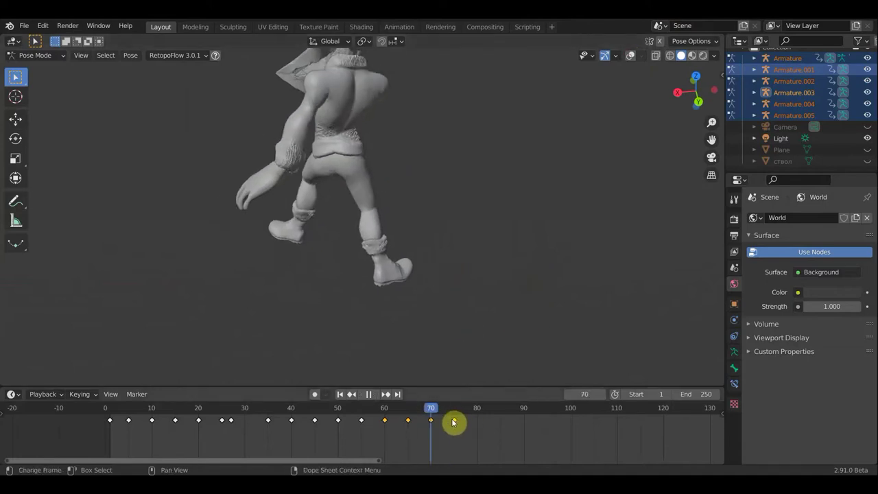
{"action": "key", "text": "space"}
{"action": "key", "text": "space"}
Step: Show bones and overlays again and select the lumberjack's arm bone from a top-down angle
{"action": "mouse_move", "coordinate": [437, 372]}
{"action": "middle_mouse_down"}
{"action": "mouse_move", "coordinate": [640, 332]}
{"action": "mouse_move", "coordinate": [505, 345]}
{"action": "mouse_move", "coordinate": [514, 349]}
{"action": "mouse_move", "coordinate": [533, 53]}
{"action": "mouse_move", "coordinate": [522, 24]}
{"action": "middle_mouse_up"}
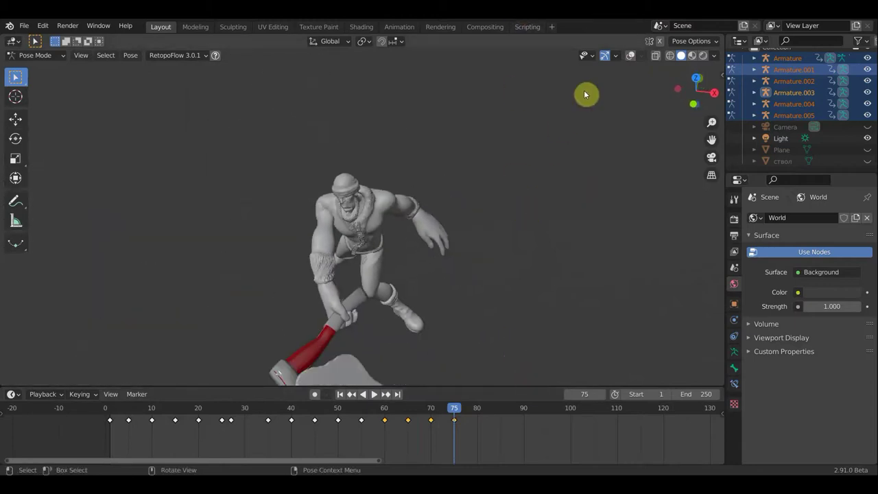
{"action": "left_click", "coordinate": [631, 55]}
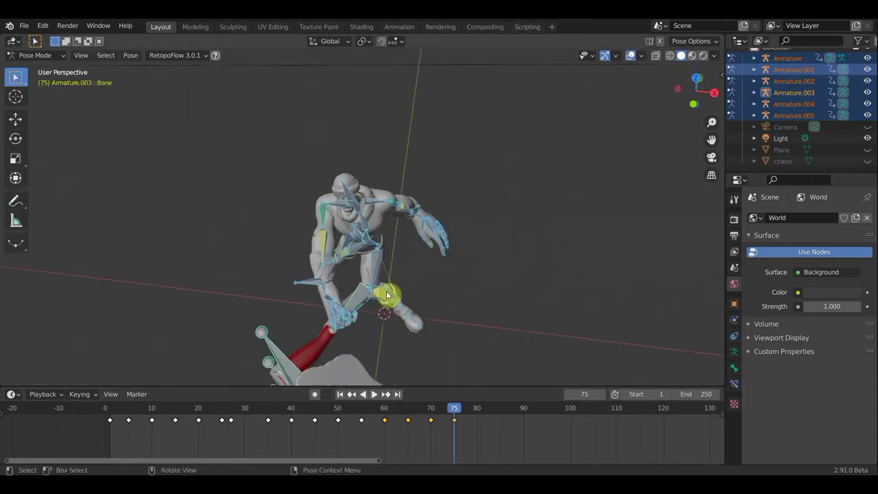
{"action": "mouse_move", "coordinate": [420, 302]}
{"action": "middle_mouse_down"}
{"action": "mouse_move", "coordinate": [411, 323]}
{"action": "mouse_move", "coordinate": [382, 291]}
{"action": "middle_mouse_up"}
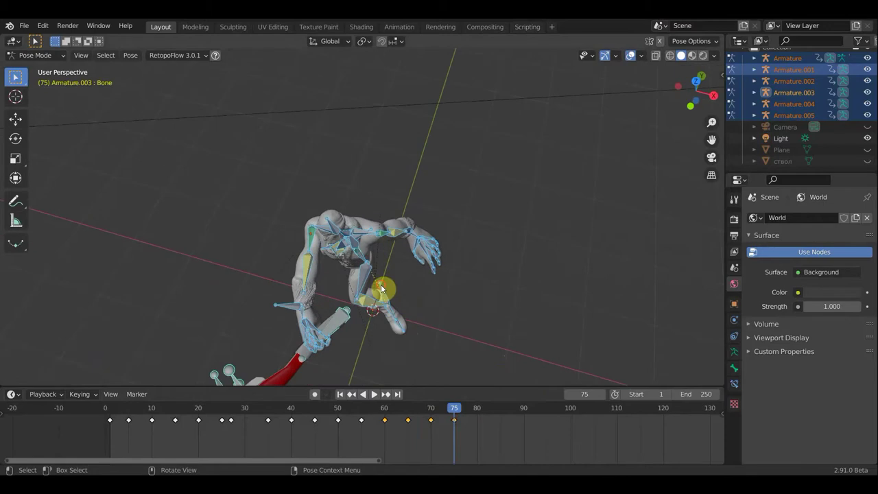
{"action": "left_click", "coordinate": [438, 324]}
Step: Reposition the hand bone, trackball-rotate it, and shift it again
{"action": "key", "text": "g"}
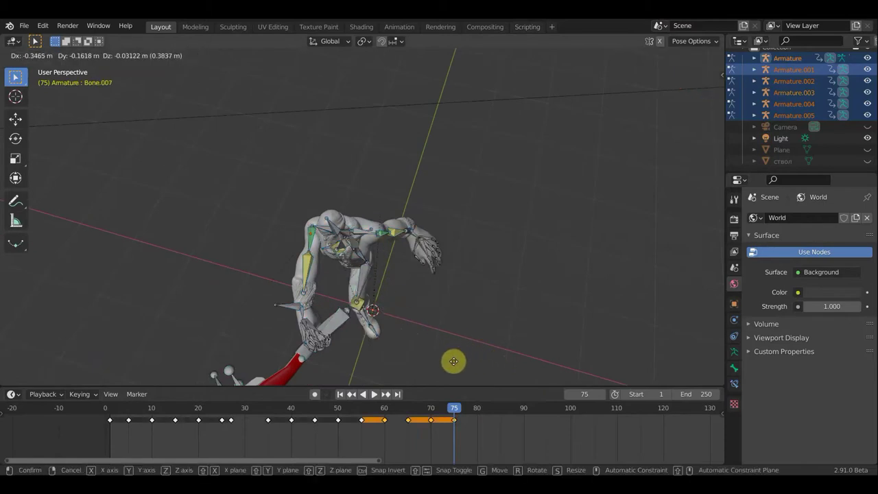
{"action": "left_click", "coordinate": [454, 365]}
{"action": "mouse_move", "coordinate": [494, 339]}
{"action": "middle_mouse_down"}
{"action": "mouse_move", "coordinate": [545, 315]}
{"action": "mouse_move", "coordinate": [480, 376]}
{"action": "middle_mouse_up"}
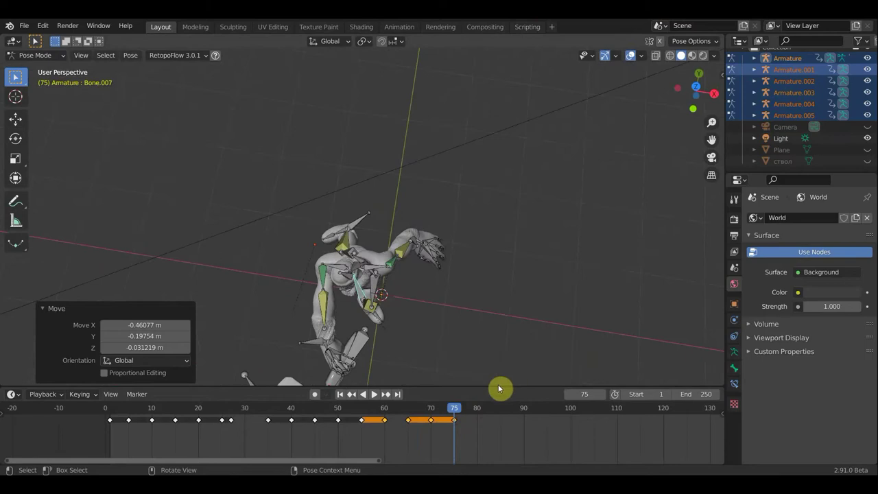
{"action": "key", "text": "r"}
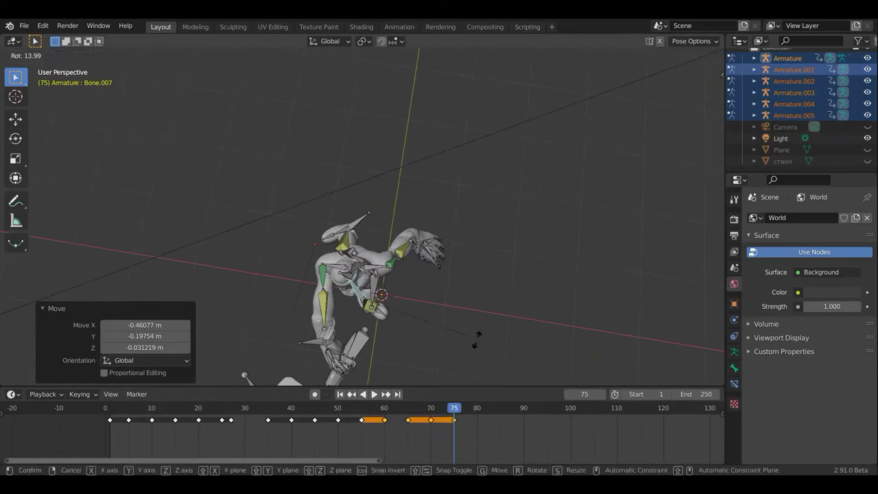
{"action": "key", "text": "r"}
{"action": "left_click", "coordinate": [389, 370]}
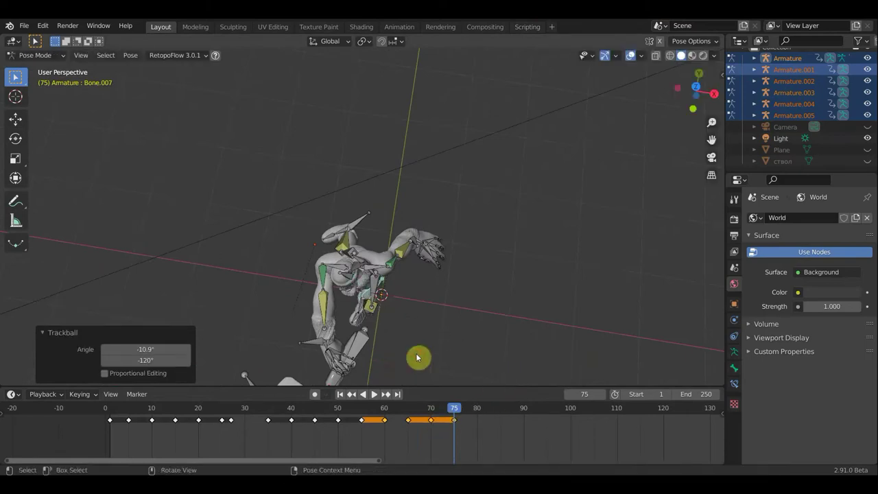
{"action": "key", "text": "g"}
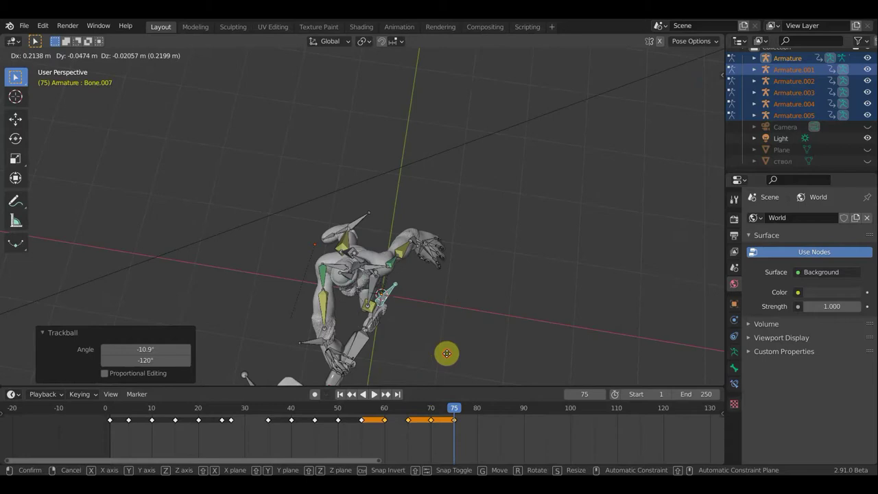
{"action": "left_click", "coordinate": [425, 332]}
{"action": "mouse_move", "coordinate": [418, 326]}
{"action": "middle_mouse_down"}
{"action": "mouse_move", "coordinate": [290, 259]}
{"action": "mouse_move", "coordinate": [229, 242]}
{"action": "mouse_move", "coordinate": [206, 261]}
{"action": "mouse_move", "coordinate": [167, 249]}
{"action": "middle_mouse_up"}
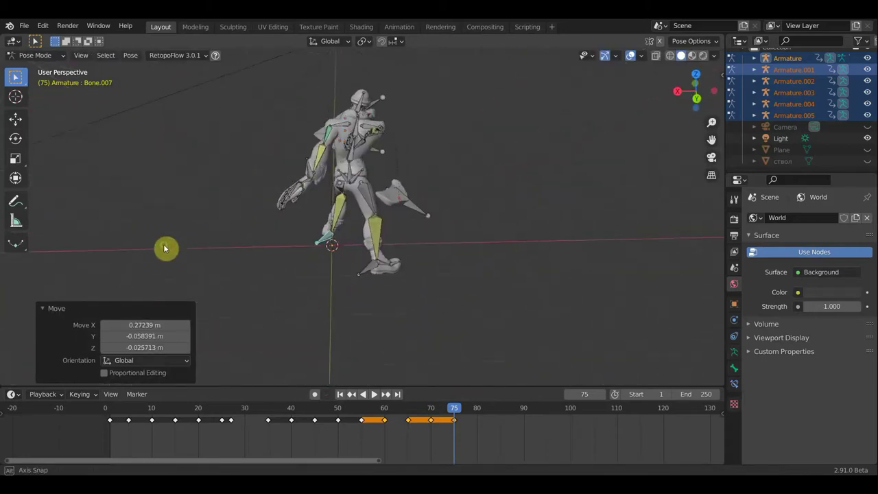
Step: Rotate the upper arm bone 28.5° and the base bone Bone.001 to -6.19° about Z
{"action": "left_click", "coordinate": [322, 175]}
{"action": "key", "text": "r"}
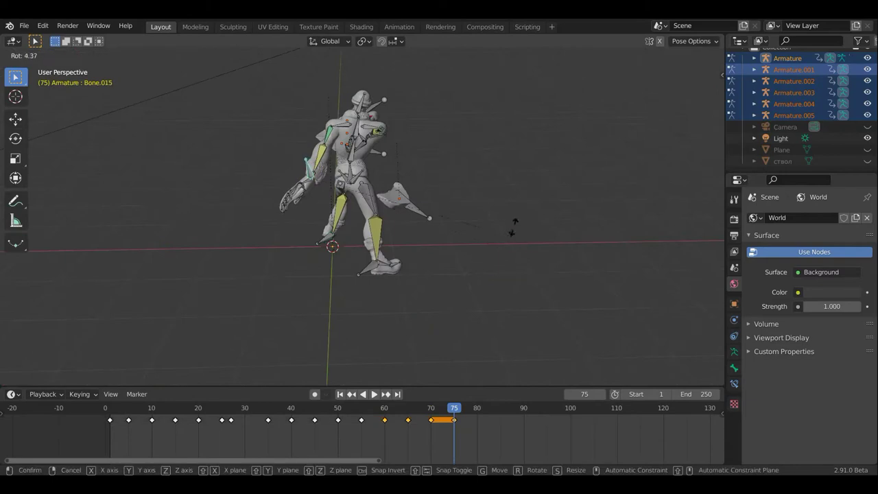
{"action": "left_click", "coordinate": [386, 167]}
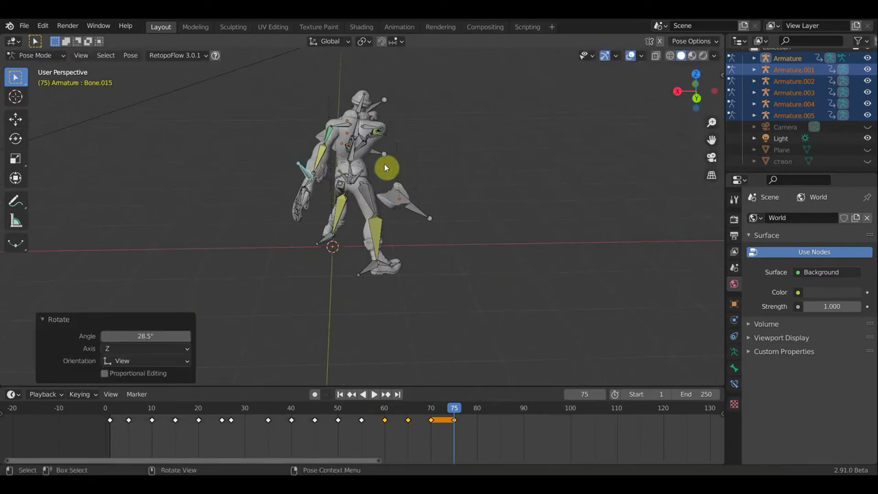
{"action": "left_click", "coordinate": [352, 169]}
{"action": "middle_click_drag", "start_coordinate": [466, 290], "coordinate": [467, 290]}
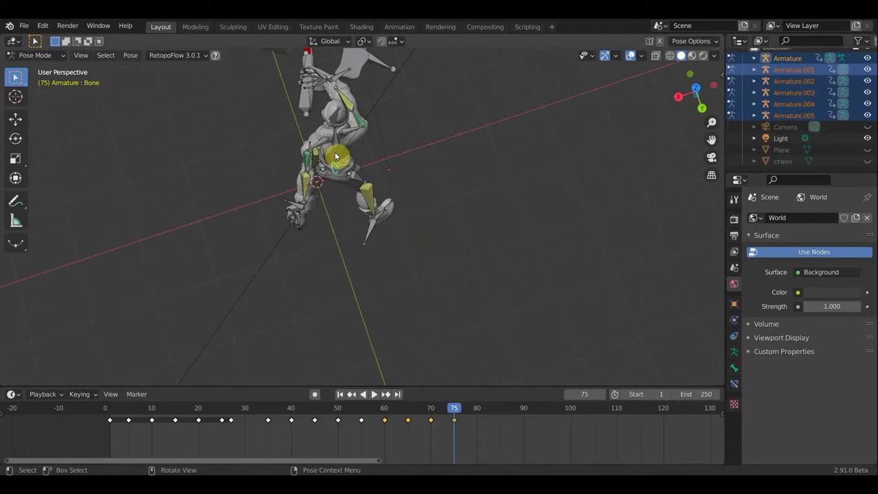
{"action": "key", "text": "r"}
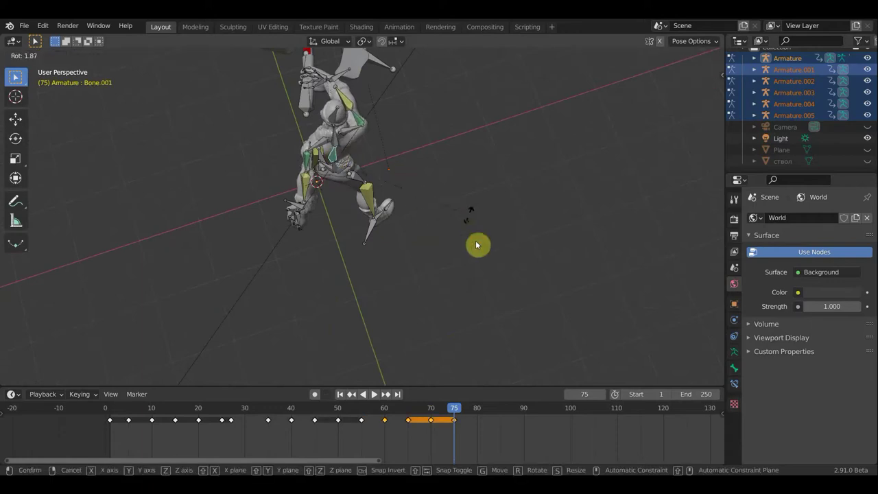
{"action": "left_click", "coordinate": [470, 221]}
{"action": "mouse_move", "coordinate": [478, 256]}
{"action": "middle_mouse_down"}
{"action": "mouse_move", "coordinate": [471, 260]}
{"action": "mouse_move", "coordinate": [347, 167]}
{"action": "mouse_move", "coordinate": [332, 136]}
{"action": "middle_mouse_up"}
{"action": "key", "text": "r"}
{"action": "left_click", "coordinate": [481, 259]}
Step: Key Location & Rotation on all bones at frame 75, then move to frame 80
{"action": "key", "text": "a"}
{"action": "key", "text": "i"}
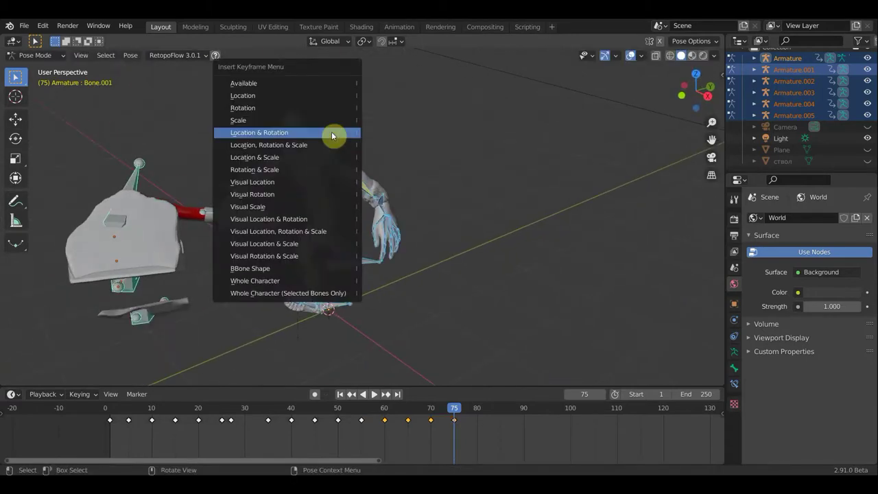
{"action": "left_click", "coordinate": [331, 135]}
{"action": "mouse_move", "coordinate": [336, 172]}
{"action": "middle_mouse_down"}
{"action": "mouse_move", "coordinate": [435, 186]}
{"action": "mouse_move", "coordinate": [494, 173]}
{"action": "mouse_move", "coordinate": [453, 368]}
{"action": "middle_mouse_up"}
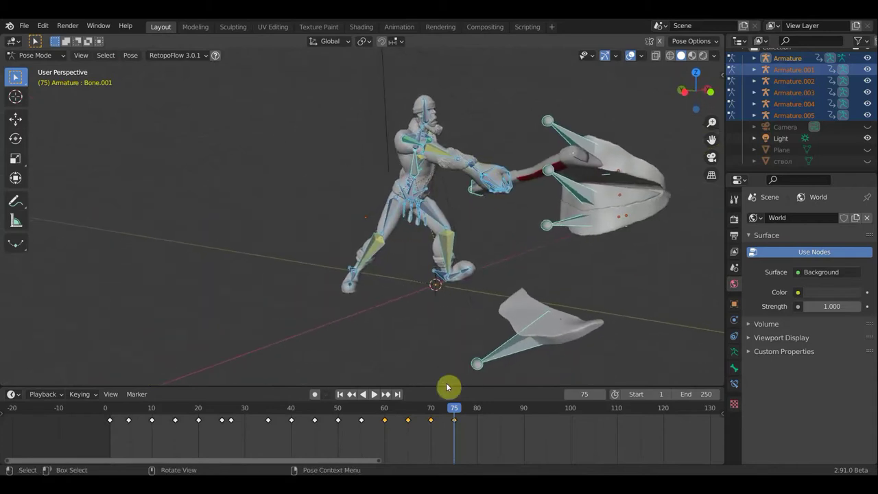
{"action": "mouse_move", "coordinate": [456, 410]}
{"action": "left_mouse_down"}
{"action": "mouse_move", "coordinate": [402, 405]}
{"action": "mouse_move", "coordinate": [460, 406]}
{"action": "left_mouse_up"}
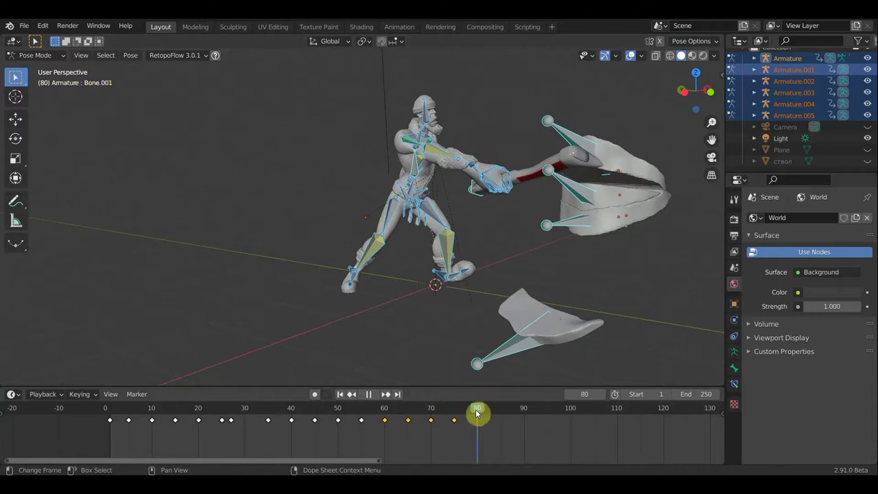
{"action": "mouse_move", "coordinate": [590, 210]}
{"action": "middle_mouse_down"}
{"action": "mouse_move", "coordinate": [520, 306]}
{"action": "mouse_move", "coordinate": [525, 297]}
{"action": "mouse_move", "coordinate": [402, 313]}
{"action": "middle_mouse_up"}
Step: Select the axe bone at frame 80 and give it a first rotation and move
{"action": "left_click", "coordinate": [419, 314]}
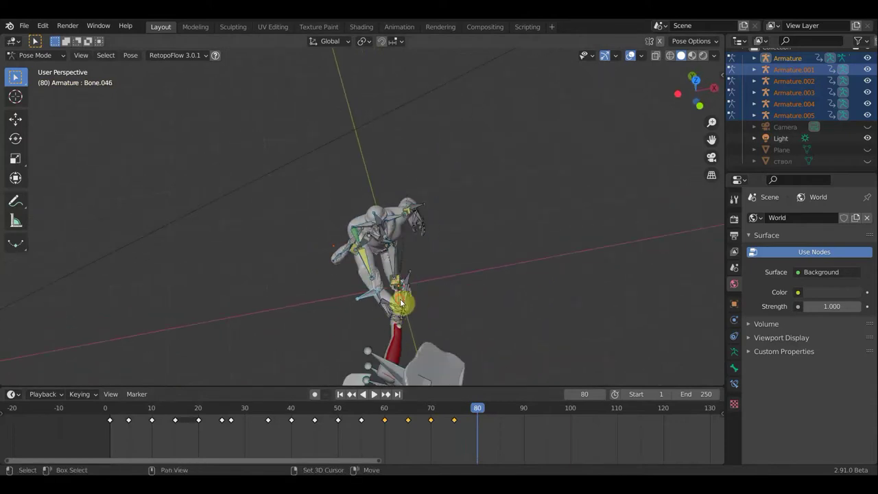
{"action": "mouse_move", "coordinate": [440, 310]}
{"action": "middle_mouse_down"}
{"action": "mouse_move", "coordinate": [378, 290]}
{"action": "mouse_move", "coordinate": [351, 269]}
{"action": "middle_mouse_up"}
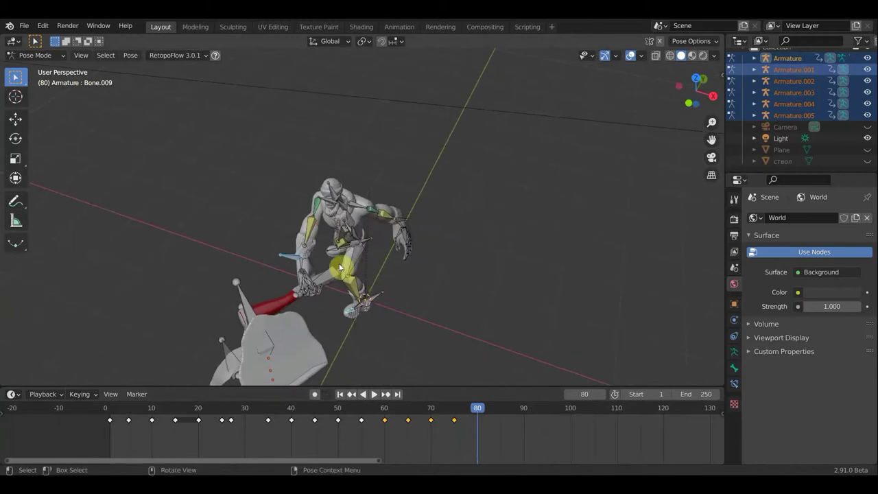
{"action": "left_click", "coordinate": [330, 276], "text": "shift"}
{"action": "middle_click_drag", "start_coordinate": [443, 282], "coordinate": [498, 326]}
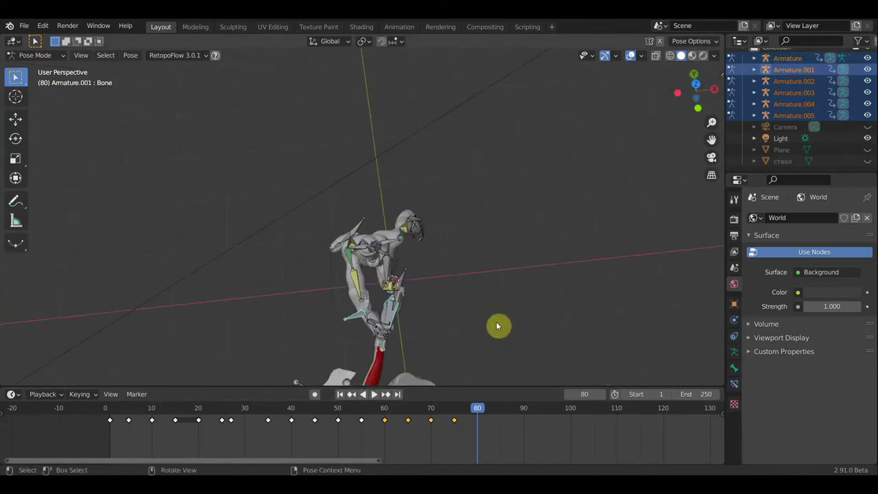
{"action": "key", "text": "r"}
{"action": "left_click", "coordinate": [498, 346]}
{"action": "key", "text": "g"}
{"action": "left_click", "coordinate": [463, 323]}
Step: Rotate the axe -6.85°, then swing it sharply downward
{"action": "mouse_move", "coordinate": [463, 323]}
{"action": "middle_mouse_down"}
{"action": "mouse_move", "coordinate": [555, 268]}
{"action": "mouse_move", "coordinate": [574, 249]}
{"action": "mouse_move", "coordinate": [572, 238]}
{"action": "mouse_move", "coordinate": [541, 235]}
{"action": "mouse_move", "coordinate": [556, 242]}
{"action": "mouse_move", "coordinate": [522, 262]}
{"action": "middle_mouse_up"}
{"action": "key", "text": "r"}
{"action": "left_click", "coordinate": [548, 251]}
{"action": "key", "text": "r"}
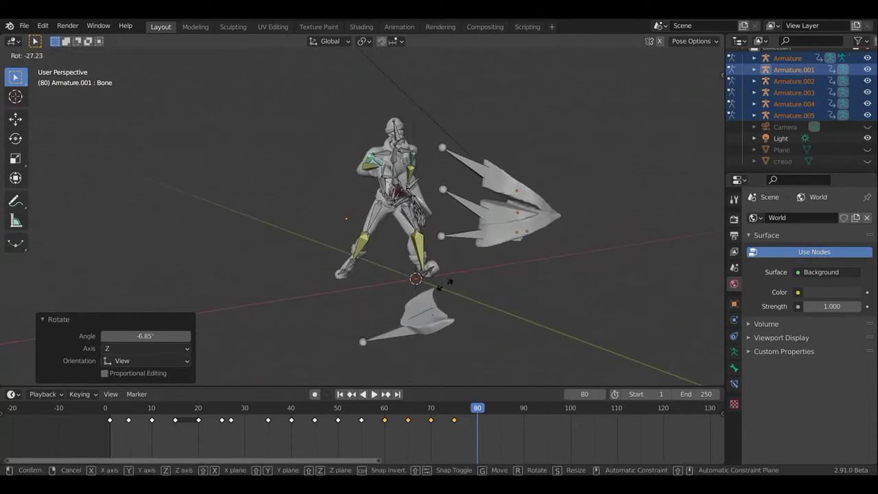
{"action": "left_click", "coordinate": [413, 294]}
Step: Pull the axe toward the lumberjack's legs, rotating it -24.5° along the way
{"action": "middle_click_drag", "start_coordinate": [501, 281], "coordinate": [546, 280]}
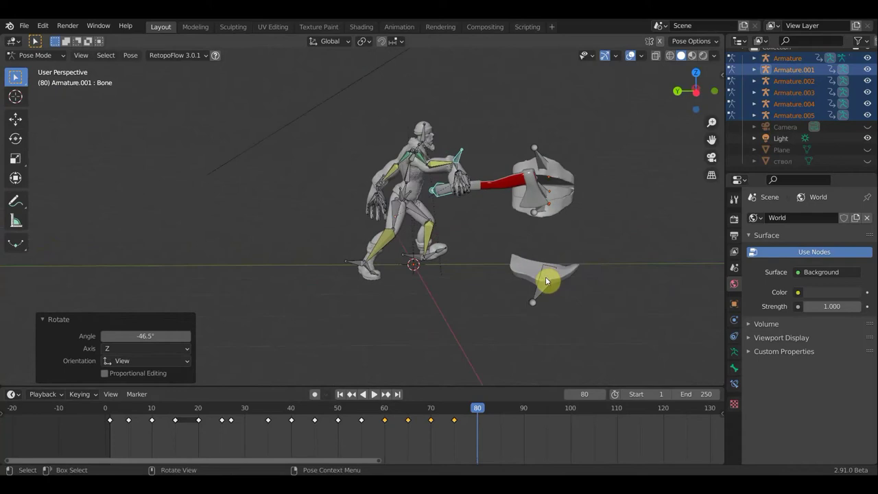
{"action": "key", "text": "g"}
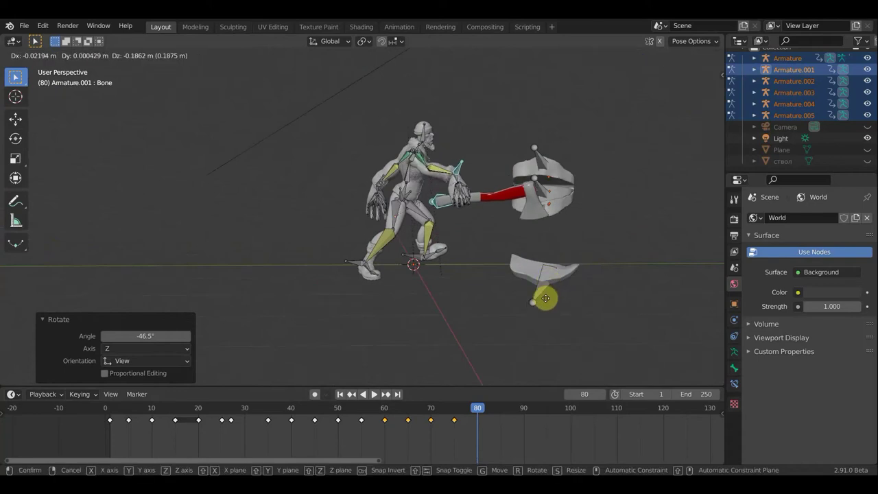
{"action": "left_click", "coordinate": [543, 309]}
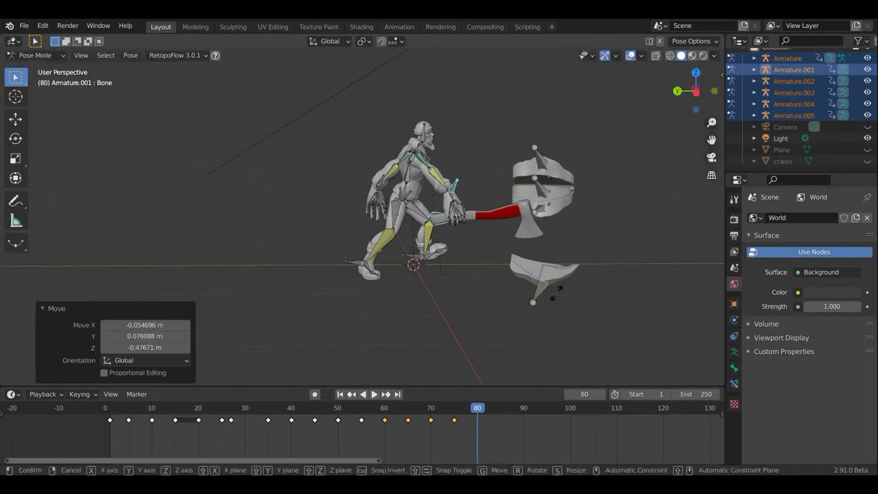
{"action": "key", "text": "r"}
{"action": "left_click", "coordinate": [522, 325]}
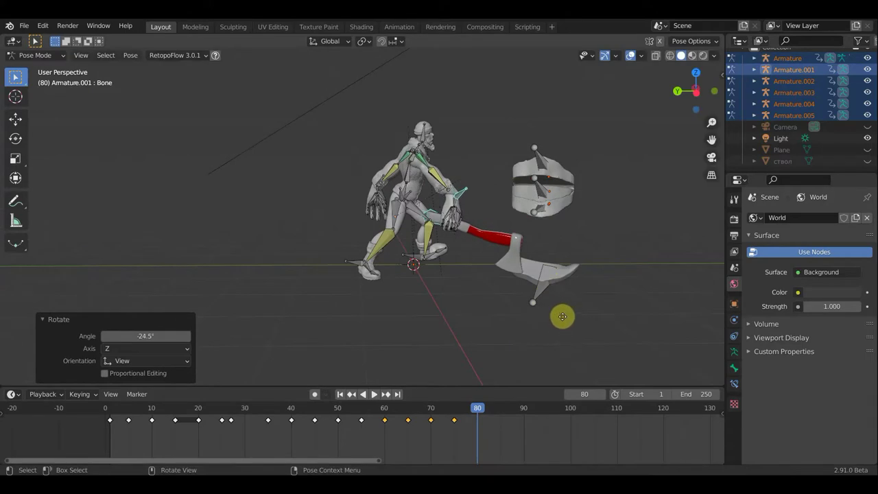
{"action": "key", "text": "g"}
{"action": "left_click", "coordinate": [521, 305]}
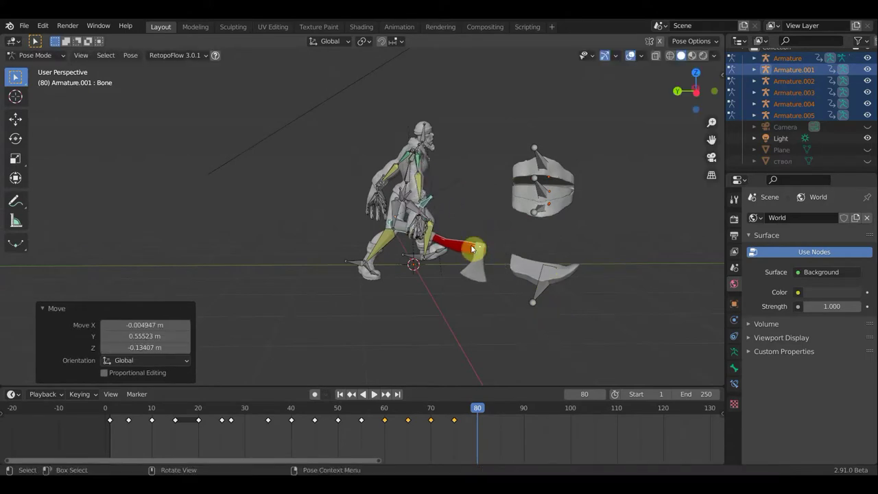
Step: Select the upper arm and axe bones together and switch to top view
{"action": "mouse_move", "coordinate": [411, 219]}
{"action": "middle_mouse_down"}
{"action": "mouse_move", "coordinate": [294, 244]}
{"action": "mouse_move", "coordinate": [349, 204]}
{"action": "middle_mouse_up"}
{"action": "left_click", "coordinate": [400, 217]}
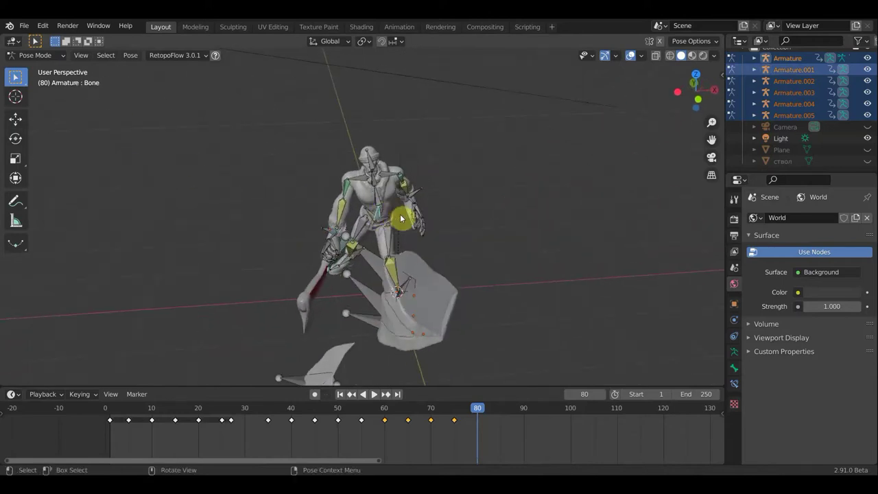
{"action": "middle_click_drag", "start_coordinate": [412, 251], "coordinate": [420, 207]}
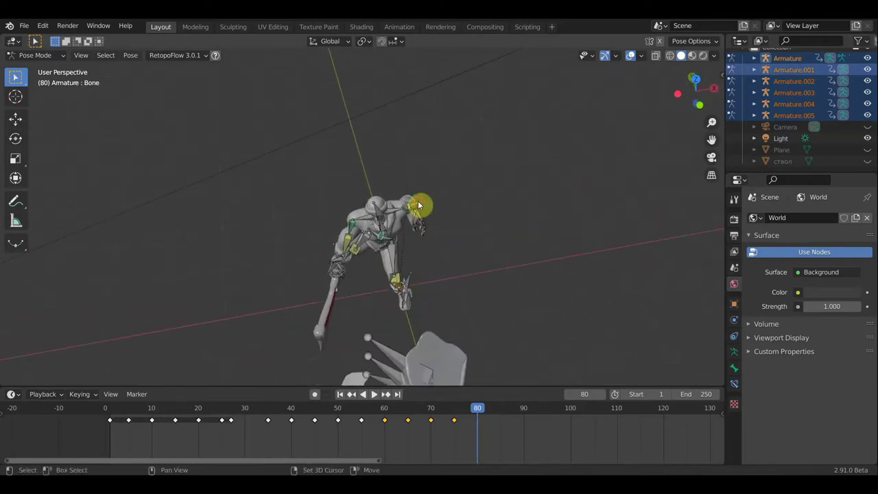
{"action": "left_click", "coordinate": [385, 270], "text": "shift"}
{"action": "mouse_move", "coordinate": [385, 269]}
{"action": "middle_mouse_down"}
{"action": "mouse_move", "coordinate": [527, 239]}
{"action": "mouse_move", "coordinate": [569, 247]}
{"action": "mouse_move", "coordinate": [396, 241]}
{"action": "middle_mouse_up"}
{"action": "left_click", "coordinate": [460, 180], "text": "shift"}
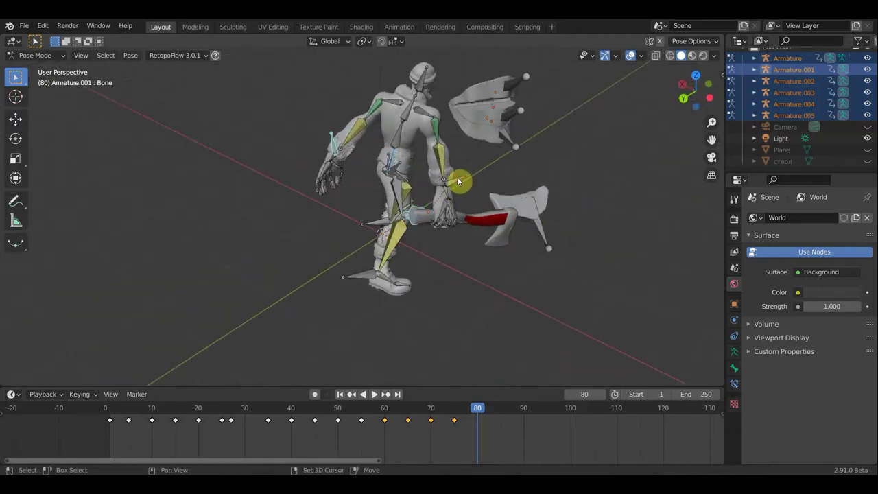
{"action": "key", "text": "KP_7"}
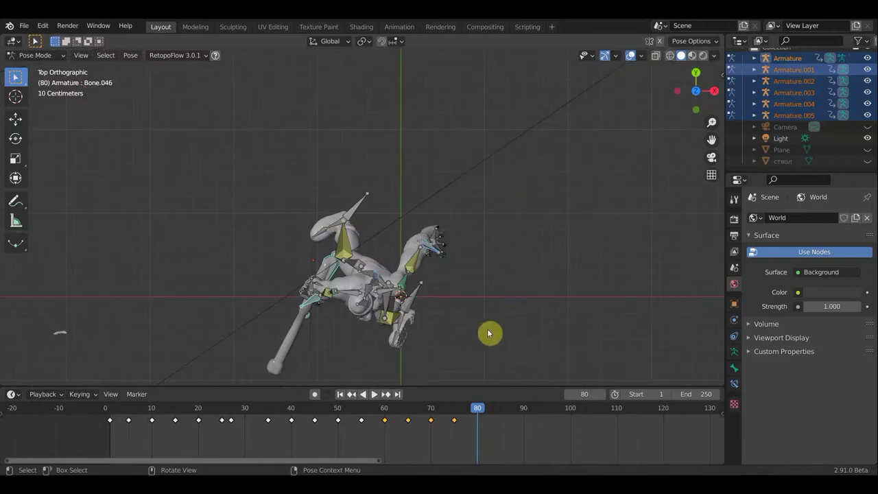
Step: Slightly rotate the selected leg bones and move them twice to reposition the legs
{"action": "key", "text": "r"}
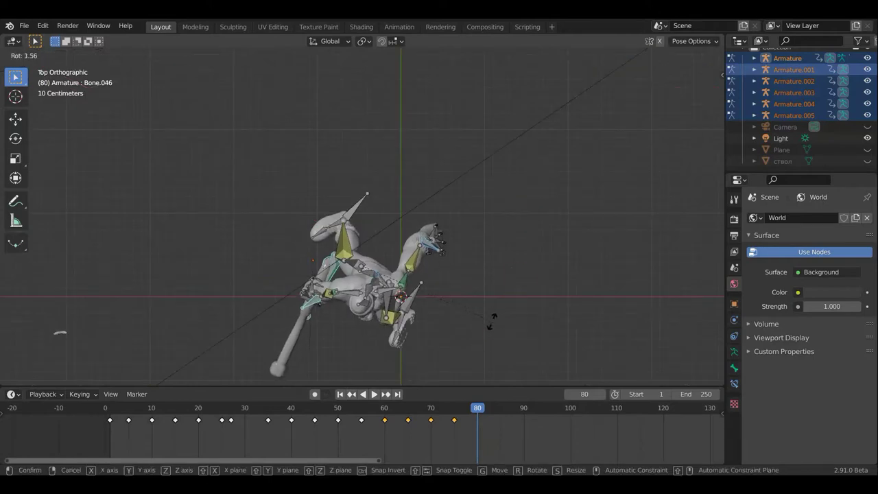
{"action": "left_click", "coordinate": [491, 321]}
{"action": "key", "text": "g"}
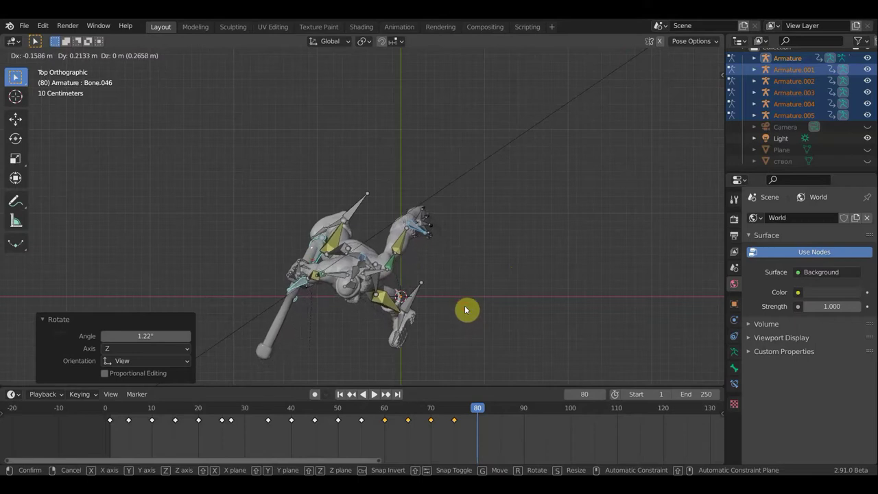
{"action": "left_click", "coordinate": [465, 310]}
{"action": "mouse_move", "coordinate": [529, 240]}
{"action": "middle_mouse_down"}
{"action": "mouse_move", "coordinate": [552, 151]}
{"action": "mouse_move", "coordinate": [459, 295]}
{"action": "mouse_move", "coordinate": [457, 282]}
{"action": "middle_mouse_up"}
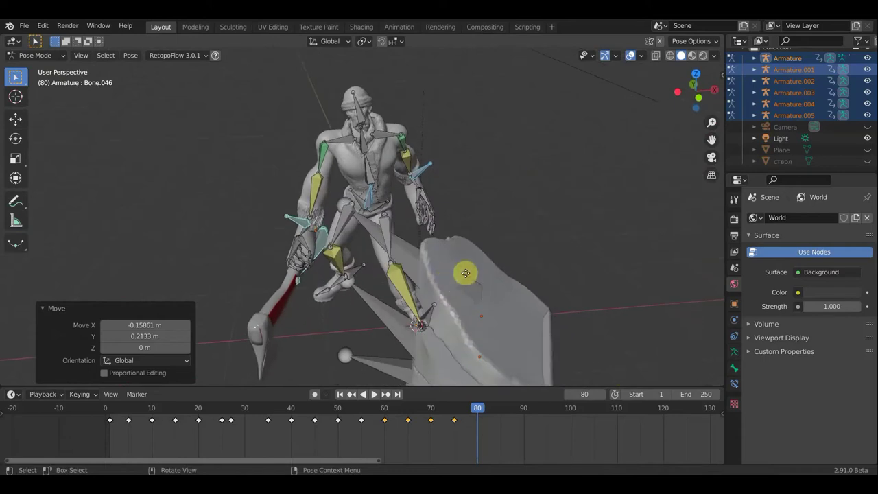
{"action": "key", "text": "g"}
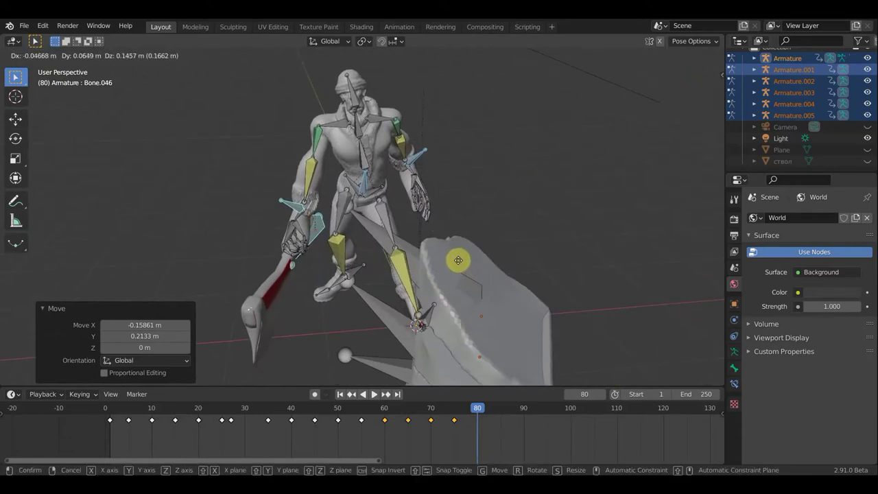
{"action": "left_click", "coordinate": [458, 260]}
{"action": "mouse_move", "coordinate": [409, 223]}
{"action": "middle_mouse_down"}
{"action": "mouse_move", "coordinate": [343, 221]}
{"action": "mouse_move", "coordinate": [345, 231]}
{"action": "mouse_move", "coordinate": [291, 233]}
{"action": "middle_mouse_up"}
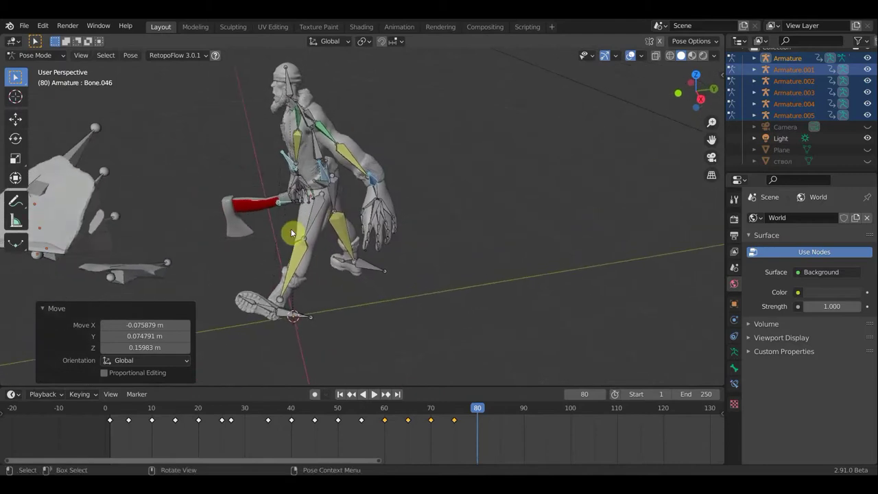
Step: Rotate foot bone Bone.007 twice, ending at 26.9° about Z
{"action": "left_click", "coordinate": [278, 298]}
{"action": "mouse_move", "coordinate": [279, 298]}
{"action": "middle_mouse_down"}
{"action": "mouse_move", "coordinate": [247, 288]}
{"action": "mouse_move", "coordinate": [378, 274]}
{"action": "mouse_move", "coordinate": [335, 265]}
{"action": "mouse_move", "coordinate": [382, 288]}
{"action": "middle_mouse_up"}
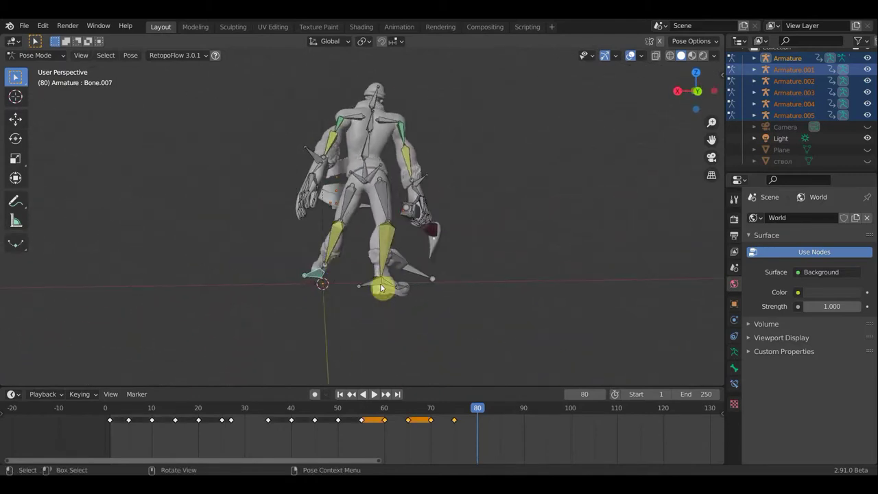
{"action": "key", "text": "r"}
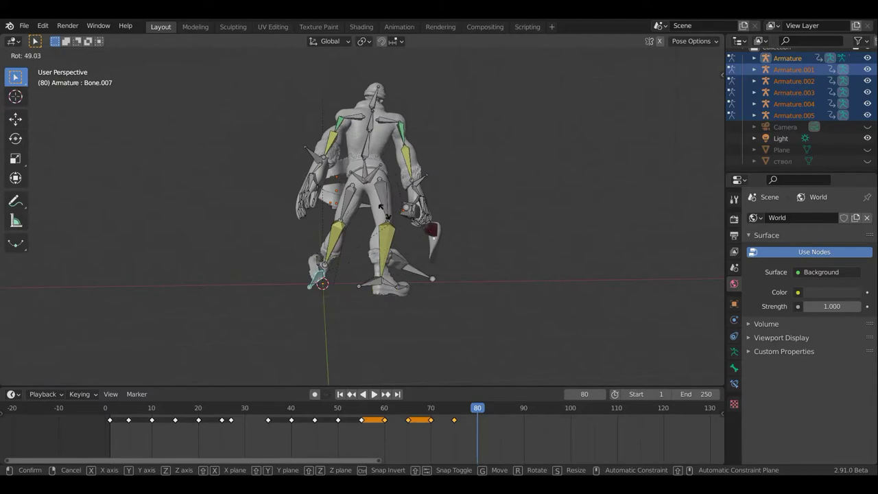
{"action": "left_click", "coordinate": [336, 209]}
{"action": "key", "text": "r"}
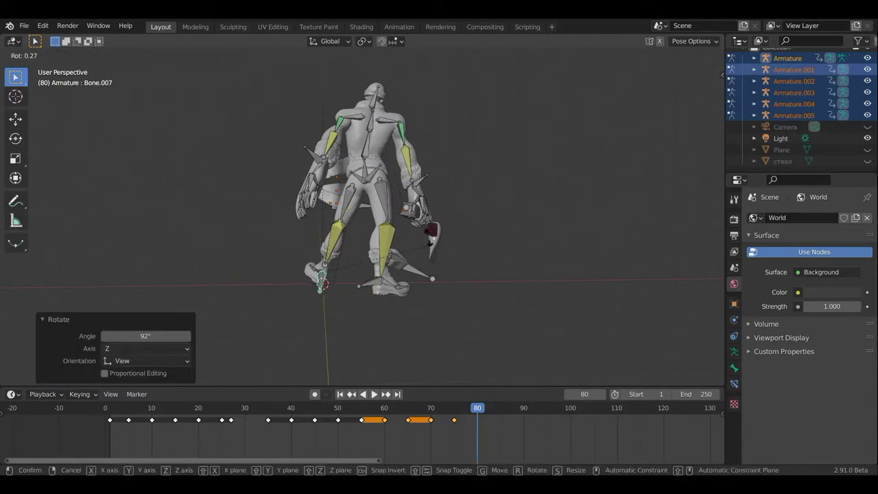
{"action": "left_click", "coordinate": [385, 222]}
{"action": "mouse_move", "coordinate": [385, 222]}
{"action": "middle_mouse_down"}
{"action": "mouse_move", "coordinate": [478, 278]}
{"action": "mouse_move", "coordinate": [541, 286]}
{"action": "mouse_move", "coordinate": [422, 312]}
{"action": "mouse_move", "coordinate": [455, 330]}
{"action": "mouse_move", "coordinate": [368, 293]}
{"action": "mouse_move", "coordinate": [516, 313]}
{"action": "mouse_move", "coordinate": [496, 317]}
{"action": "mouse_move", "coordinate": [498, 332]}
{"action": "mouse_move", "coordinate": [349, 285]}
{"action": "middle_mouse_up"}
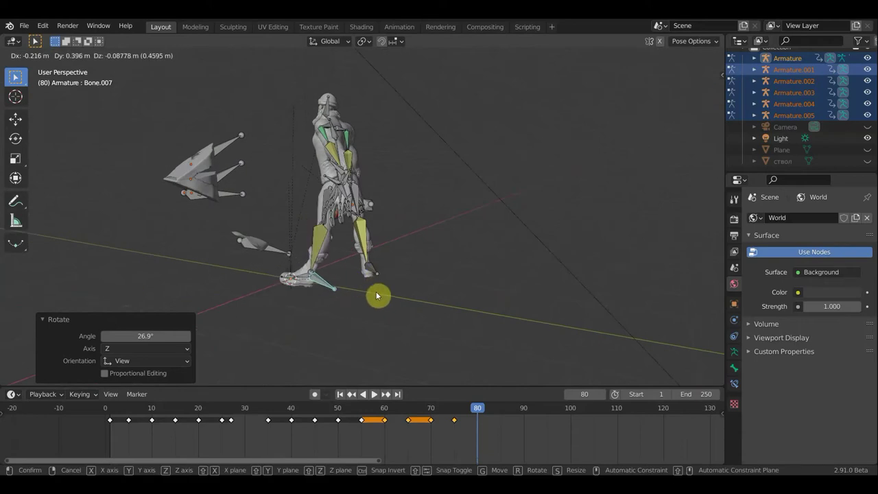
Step: Finish the foot move, then rotate the body bone -29.5° and shift it twice
{"action": "left_click", "coordinate": [376, 295]}
{"action": "mouse_move", "coordinate": [465, 304]}
{"action": "middle_mouse_down"}
{"action": "mouse_move", "coordinate": [598, 314]}
{"action": "mouse_move", "coordinate": [599, 328]}
{"action": "mouse_move", "coordinate": [574, 337]}
{"action": "mouse_move", "coordinate": [384, 247]}
{"action": "mouse_move", "coordinate": [357, 221]}
{"action": "middle_mouse_up"}
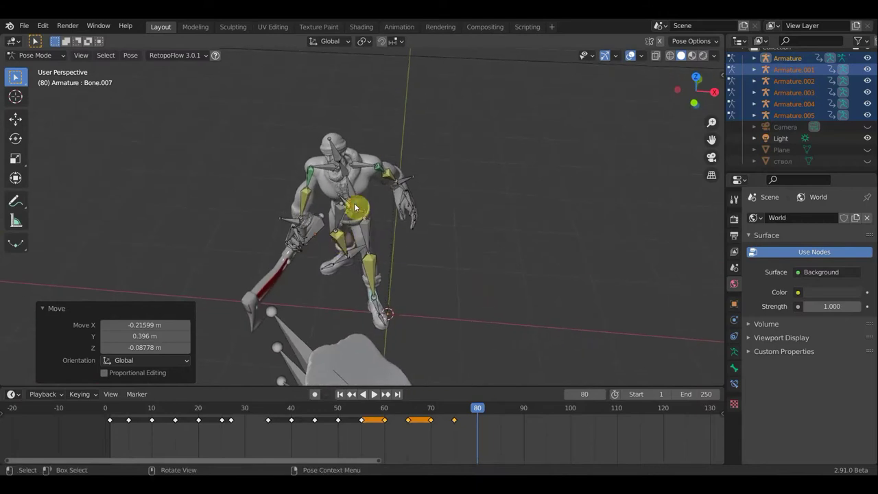
{"action": "left_click", "coordinate": [355, 208]}
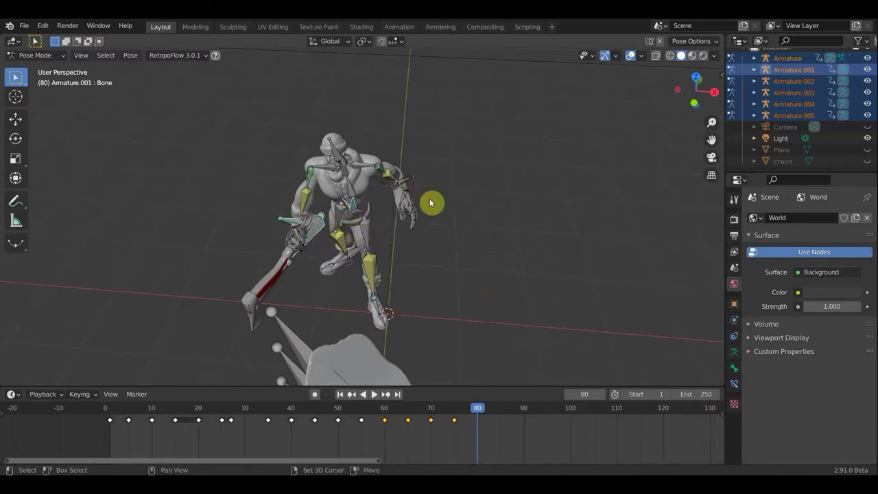
{"action": "key", "text": "KP_7"}
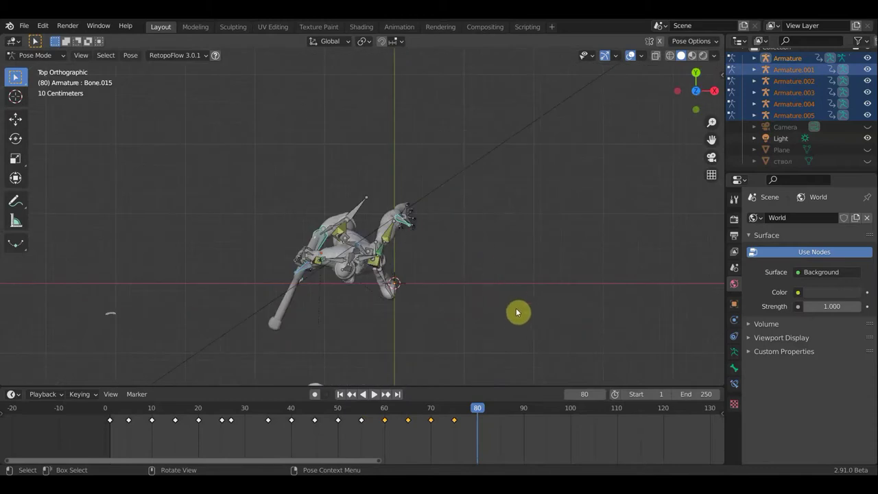
{"action": "key", "text": "g"}
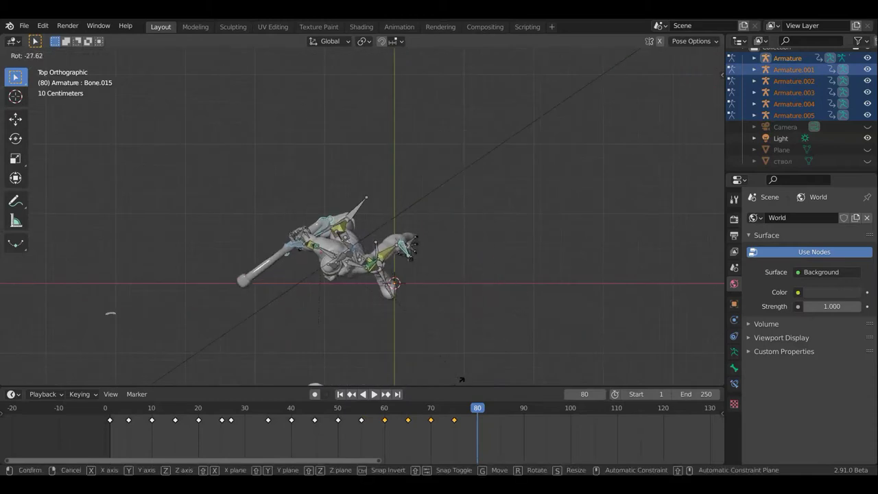
{"action": "left_click", "coordinate": [454, 50]}
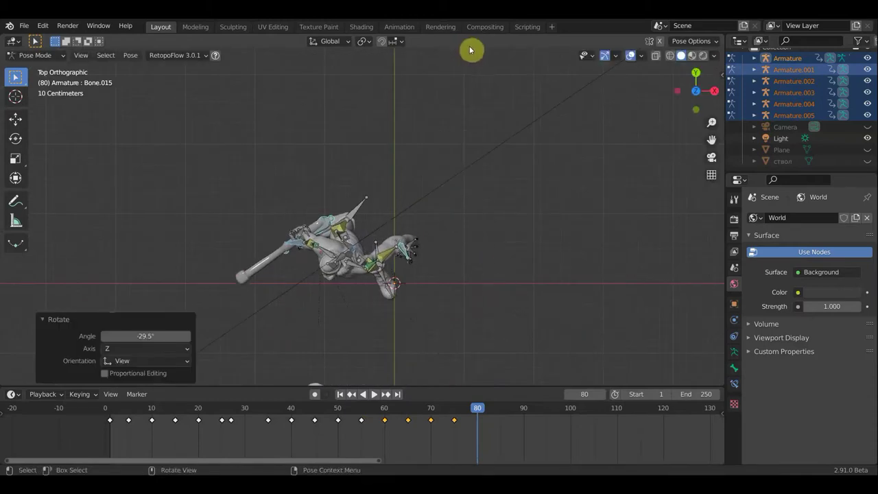
{"action": "key", "text": "g"}
{"action": "left_click", "coordinate": [479, 130]}
{"action": "mouse_move", "coordinate": [518, 226]}
{"action": "middle_mouse_down"}
{"action": "mouse_move", "coordinate": [583, 153]}
{"action": "mouse_move", "coordinate": [592, 130]}
{"action": "mouse_move", "coordinate": [555, 75]}
{"action": "middle_mouse_up"}
{"action": "key", "text": "g"}
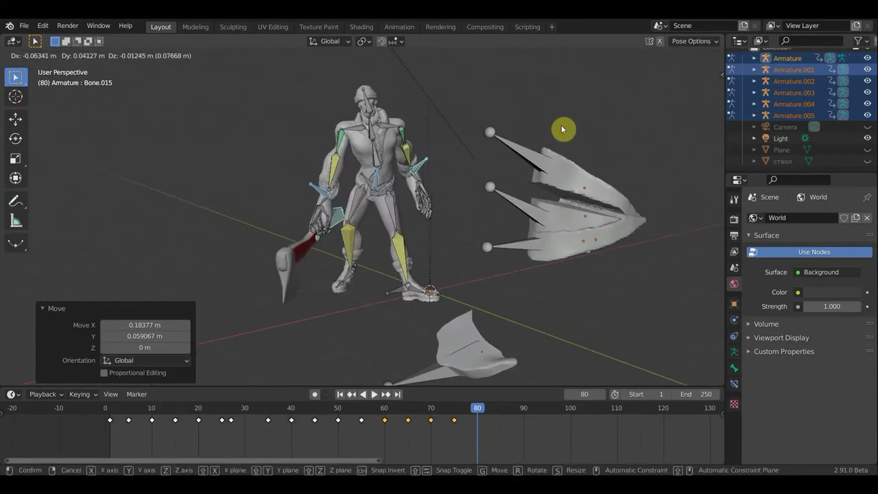
{"action": "left_click", "coordinate": [563, 126]}
Step: Rotate the axe control bone -10.3°, move it, then rotate it -14.5°
{"action": "left_click", "coordinate": [438, 167]}
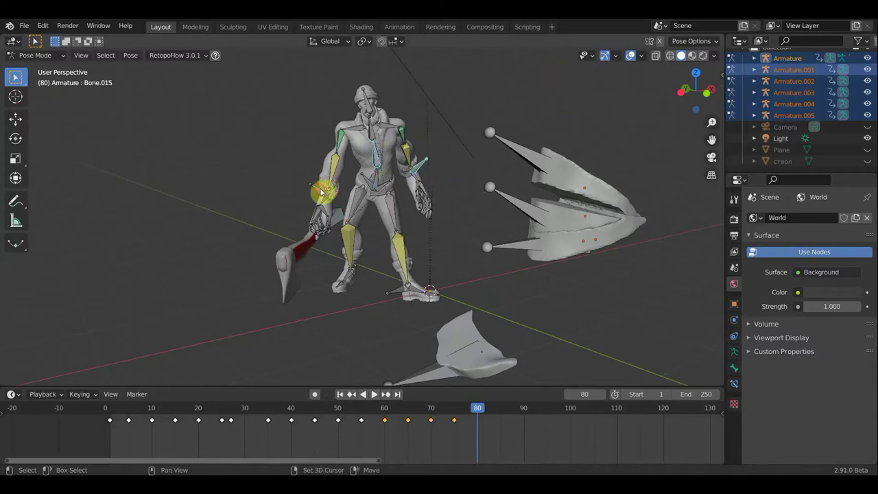
{"action": "mouse_move", "coordinate": [358, 224]}
{"action": "middle_mouse_down"}
{"action": "mouse_move", "coordinate": [454, 223]}
{"action": "mouse_move", "coordinate": [366, 224]}
{"action": "middle_mouse_up"}
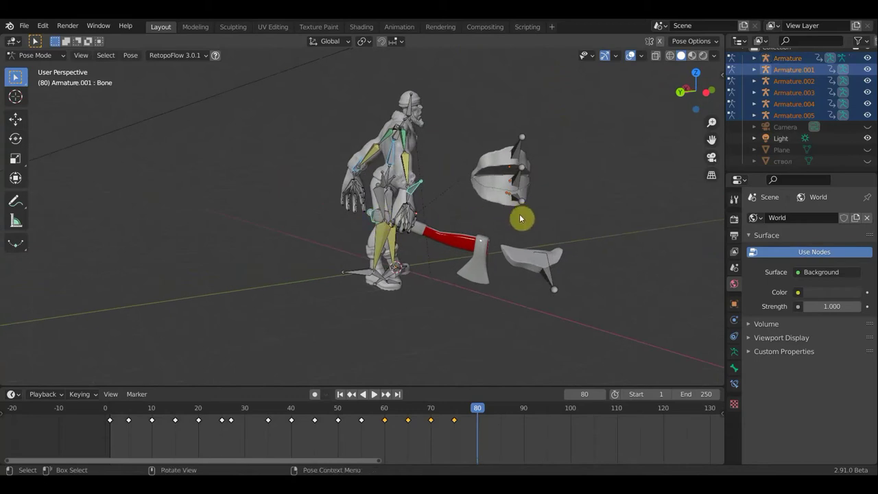
{"action": "key", "text": "r"}
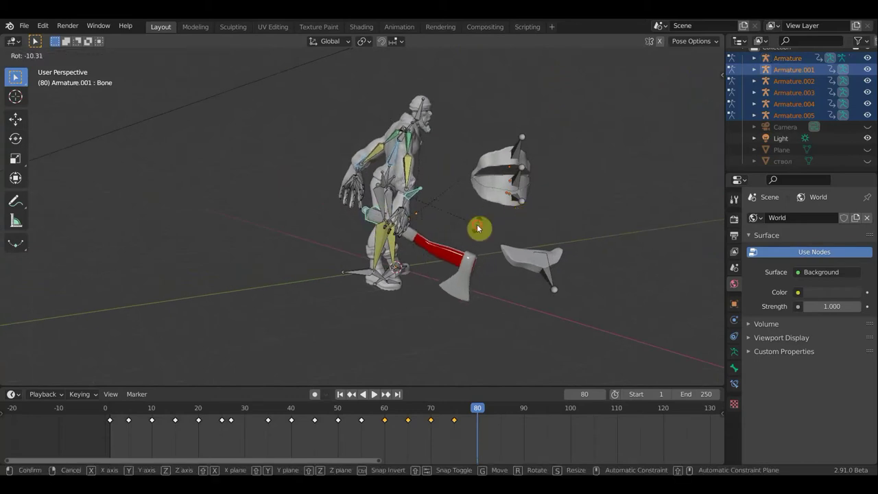
{"action": "left_click", "coordinate": [479, 227]}
{"action": "key", "text": "g"}
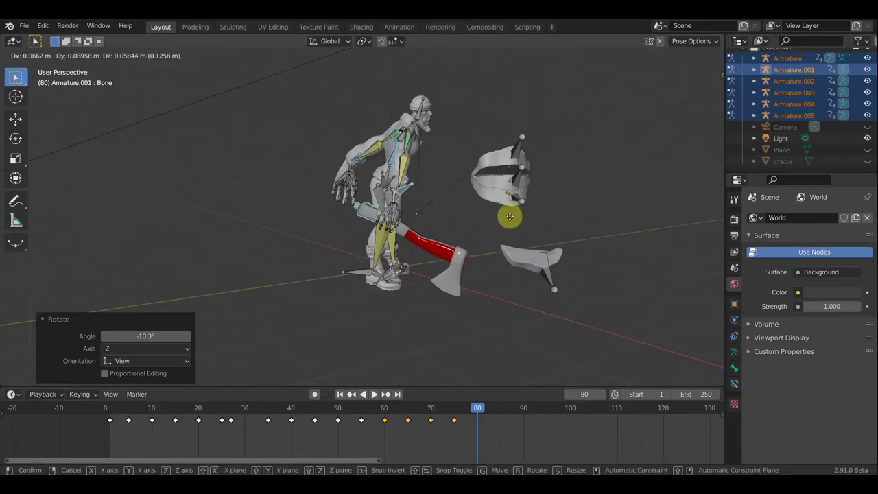
{"action": "left_click", "coordinate": [501, 221]}
{"action": "middle_click_drag", "start_coordinate": [500, 221], "coordinate": [390, 216]}
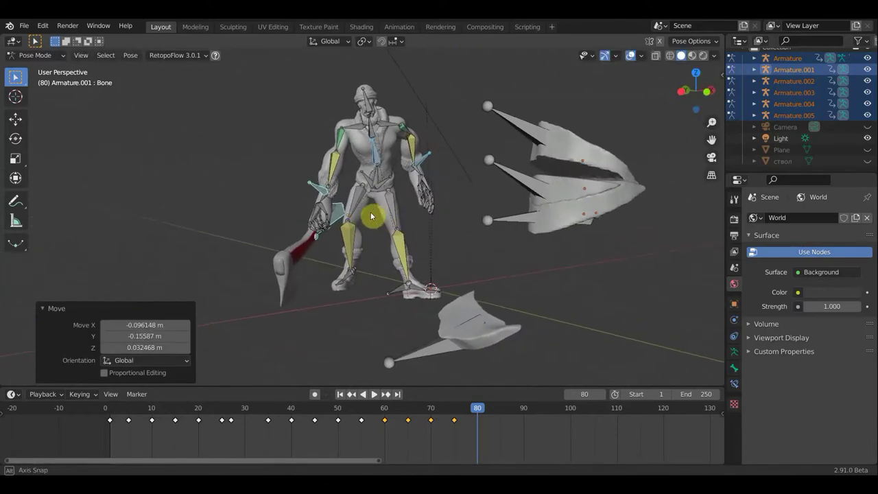
{"action": "key", "text": "r"}
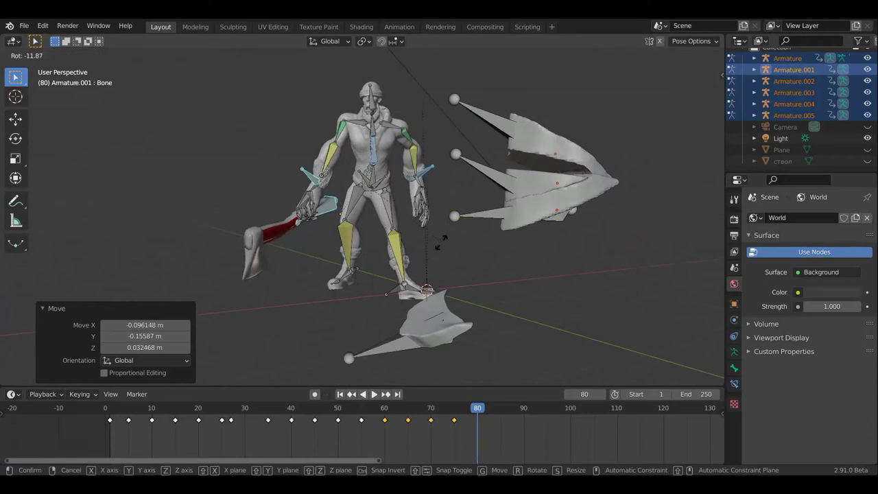
{"action": "left_click", "coordinate": [437, 241]}
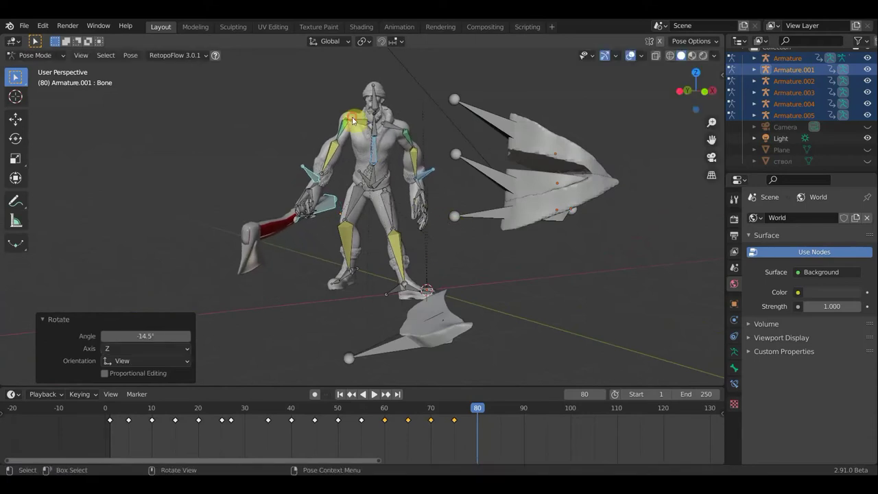
Step: Rotate shoulder bone Bone.042 by 29.6° and select Bone.046
{"action": "left_click", "coordinate": [443, 119]}
{"action": "key", "text": "r"}
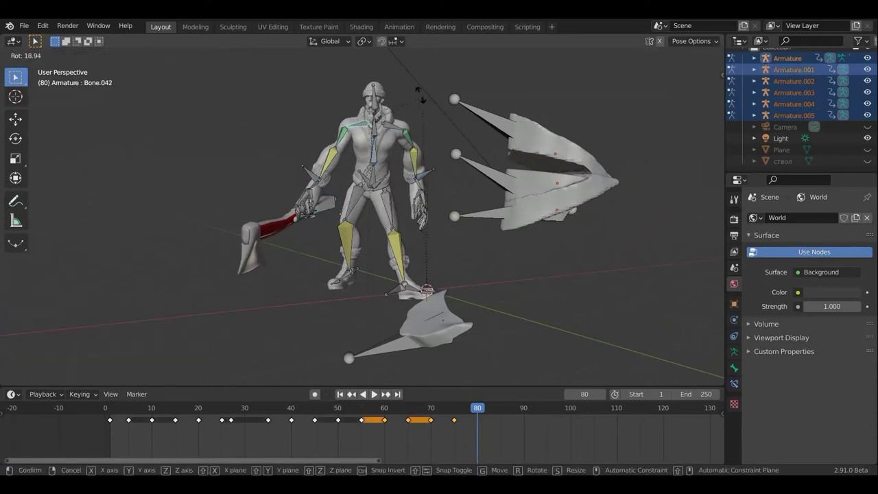
{"action": "left_click", "coordinate": [413, 94]}
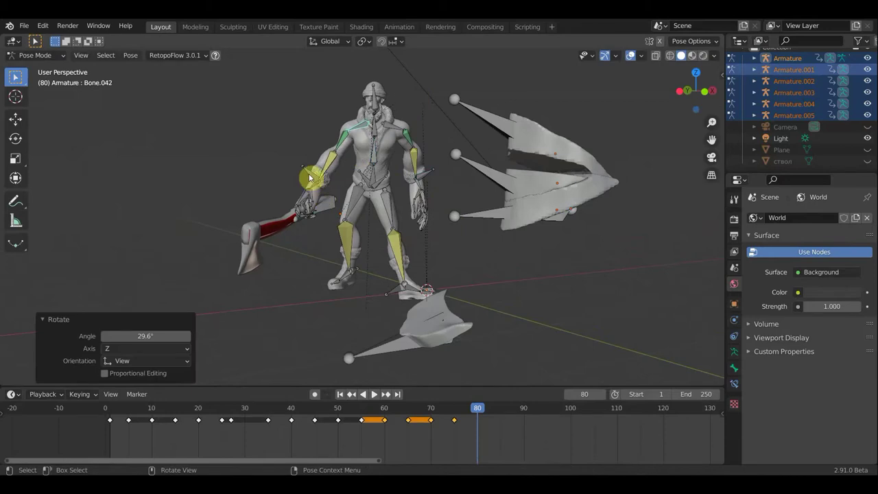
{"action": "left_click", "coordinate": [509, 229]}
{"action": "mouse_move", "coordinate": [510, 229]}
{"action": "middle_mouse_down"}
{"action": "mouse_move", "coordinate": [595, 244]}
{"action": "mouse_move", "coordinate": [402, 171]}
{"action": "mouse_move", "coordinate": [519, 217]}
{"action": "mouse_move", "coordinate": [600, 229]}
{"action": "mouse_move", "coordinate": [605, 252]}
{"action": "mouse_move", "coordinate": [451, 205]}
{"action": "mouse_move", "coordinate": [460, 255]}
{"action": "mouse_move", "coordinate": [298, 215]}
{"action": "mouse_move", "coordinate": [262, 221]}
{"action": "mouse_move", "coordinate": [210, 212]}
{"action": "mouse_move", "coordinate": [232, 230]}
{"action": "mouse_move", "coordinate": [249, 222]}
{"action": "mouse_move", "coordinate": [249, 230]}
{"action": "mouse_move", "coordinate": [363, 186]}
{"action": "mouse_move", "coordinate": [377, 142]}
{"action": "middle_mouse_up"}
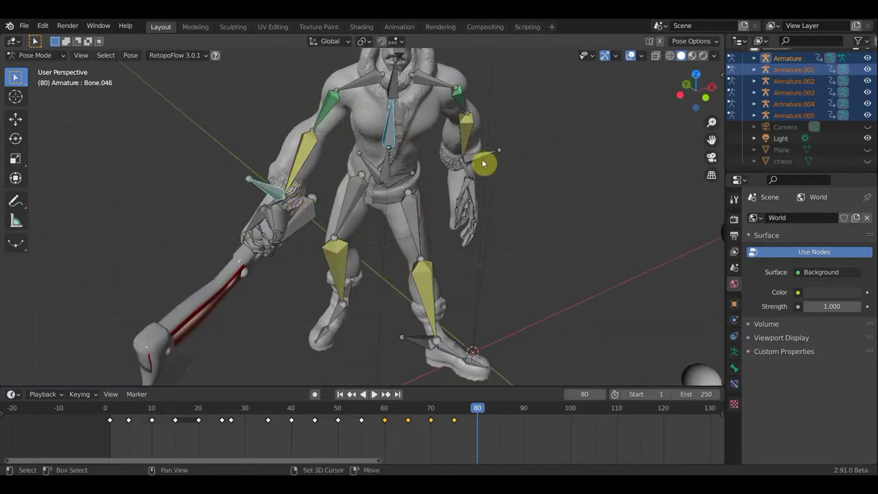
Step: Rotate the selected Bone.046 by 22.6° from a top-down view
{"action": "mouse_move", "coordinate": [543, 166]}
{"action": "middle_mouse_down", "text": "alt"}
{"action": "mouse_move", "coordinate": [567, 186]}
{"action": "mouse_move", "coordinate": [526, 296]}
{"action": "middle_mouse_up", "text": "alt"}
{"action": "key", "text": "r"}
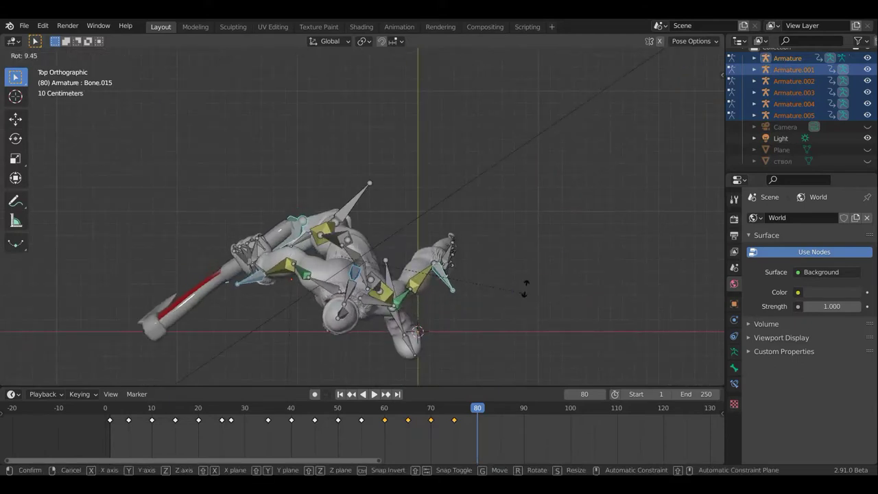
{"action": "left_click", "coordinate": [528, 293]}
{"action": "mouse_move", "coordinate": [529, 293]}
{"action": "middle_mouse_down"}
{"action": "mouse_move", "coordinate": [556, 216]}
{"action": "mouse_move", "coordinate": [544, 203]}
{"action": "mouse_move", "coordinate": [565, 192]}
{"action": "mouse_move", "coordinate": [608, 199]}
{"action": "mouse_move", "coordinate": [684, 185]}
{"action": "mouse_move", "coordinate": [458, 149]}
{"action": "middle_mouse_up"}
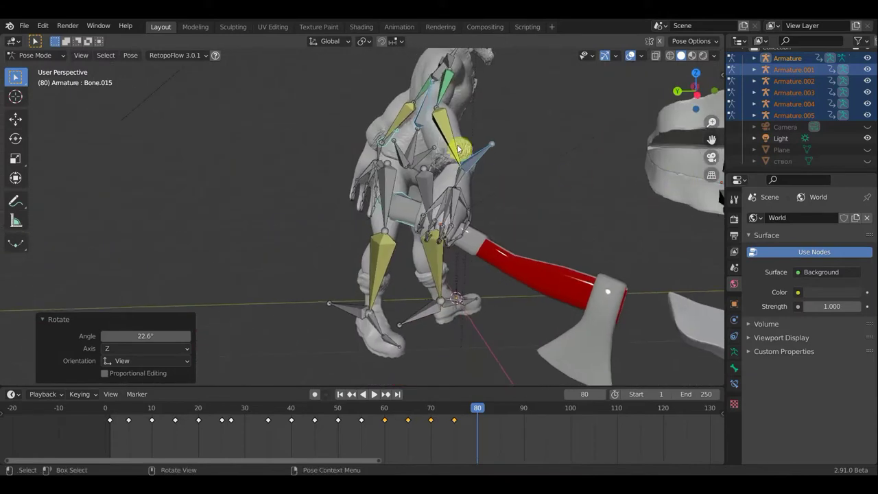
Step: Rotate arm bone Bone.001 18.9° and shift it with the axe twice
{"action": "left_click", "coordinate": [413, 148]}
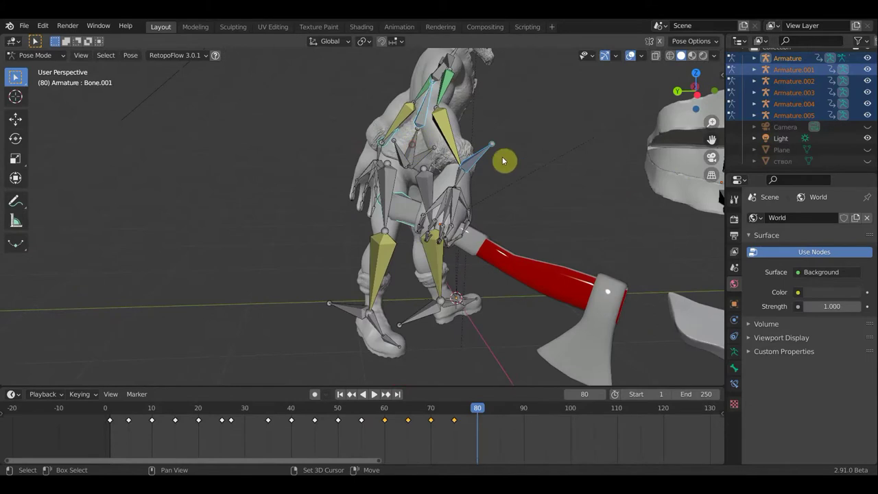
{"action": "key", "text": "r"}
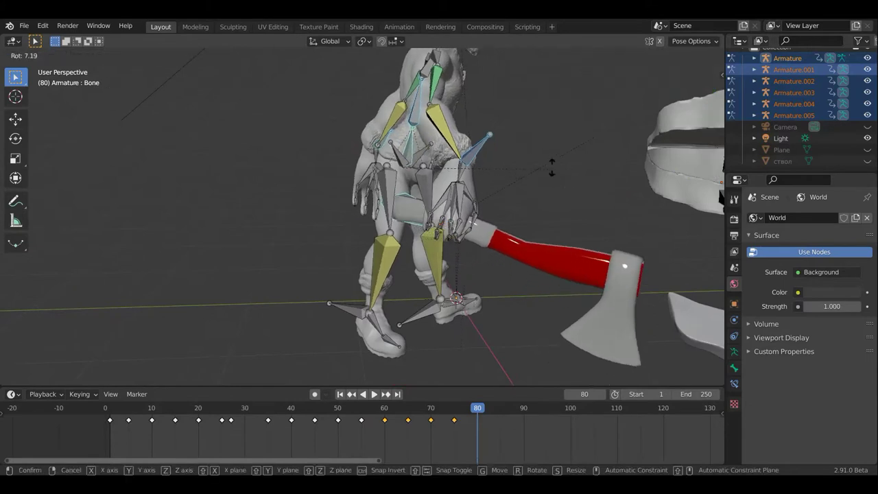
{"action": "left_click", "coordinate": [526, 156]}
{"action": "key", "text": "g"}
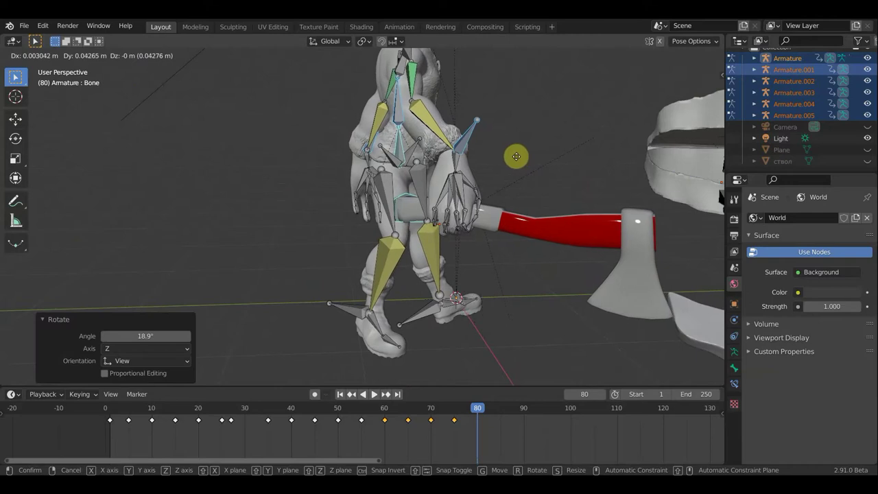
{"action": "left_click", "coordinate": [516, 161]}
{"action": "middle_click_drag", "start_coordinate": [451, 172], "coordinate": [469, 170]}
{"action": "key", "text": "g"}
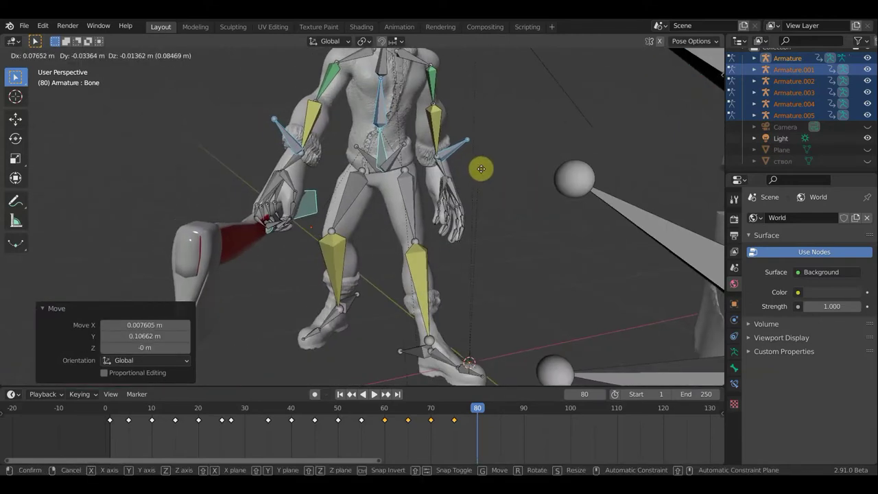
{"action": "left_click", "coordinate": [487, 182]}
{"action": "mouse_move", "coordinate": [492, 186]}
{"action": "middle_mouse_down"}
{"action": "mouse_move", "coordinate": [426, 204]}
{"action": "mouse_move", "coordinate": [318, 200]}
{"action": "mouse_move", "coordinate": [319, 247]}
{"action": "middle_mouse_up"}
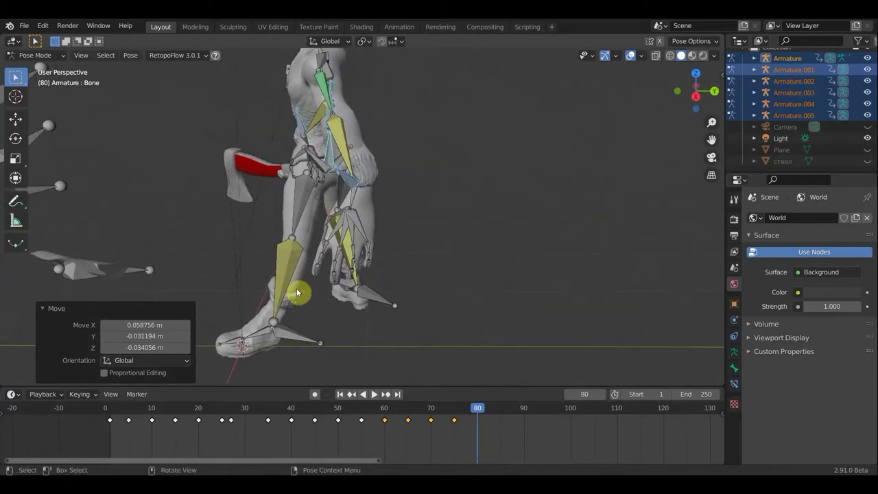
Step: Rotate the bone near the axe hand in two passes, finishing at -27.2° from top view
{"action": "mouse_move", "coordinate": [288, 324]}
{"action": "middle_mouse_down"}
{"action": "mouse_move", "coordinate": [425, 298]}
{"action": "mouse_move", "coordinate": [484, 351]}
{"action": "mouse_move", "coordinate": [501, 299]}
{"action": "mouse_move", "coordinate": [539, 323]}
{"action": "middle_mouse_up"}
{"action": "key", "text": "r"}
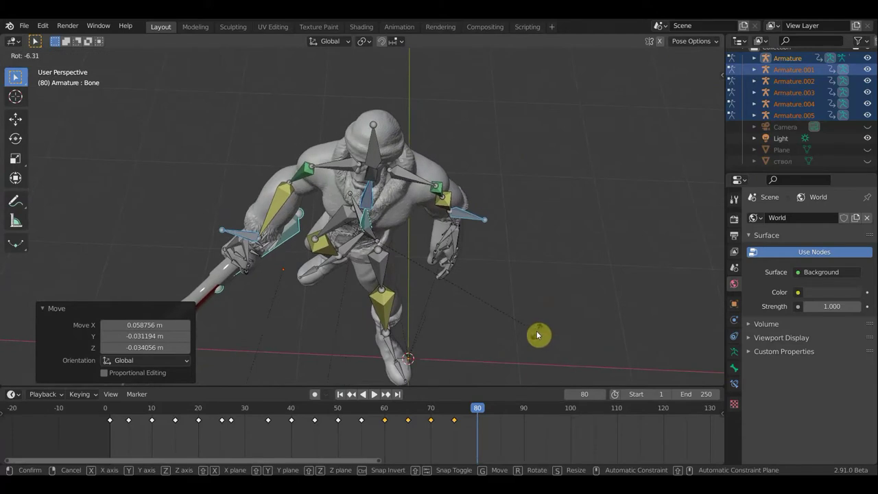
{"action": "left_click", "coordinate": [536, 331]}
{"action": "key", "text": "KP_7"}
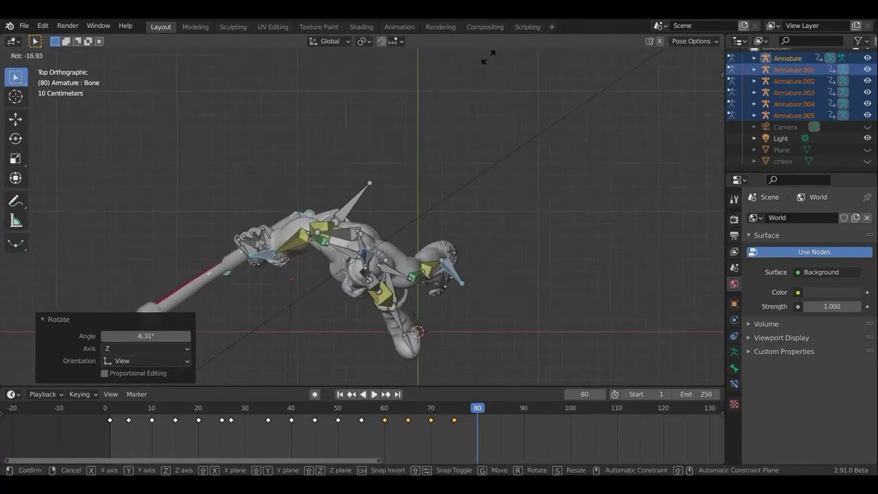
{"action": "left_click", "coordinate": [457, 75]}
{"action": "mouse_move", "coordinate": [568, 205]}
{"action": "middle_mouse_down"}
{"action": "mouse_move", "coordinate": [621, 93]}
{"action": "mouse_move", "coordinate": [581, 140]}
{"action": "middle_mouse_up"}
Step: From a side view, rotate the active bone and Bone.013 at frame 80
{"action": "scroll", "coordinate": [460, 232], "scroll_direction": "down", "scroll_amount": 2}
{"action": "scroll", "coordinate": [459, 250], "scroll_direction": "down", "scroll_amount": 2}
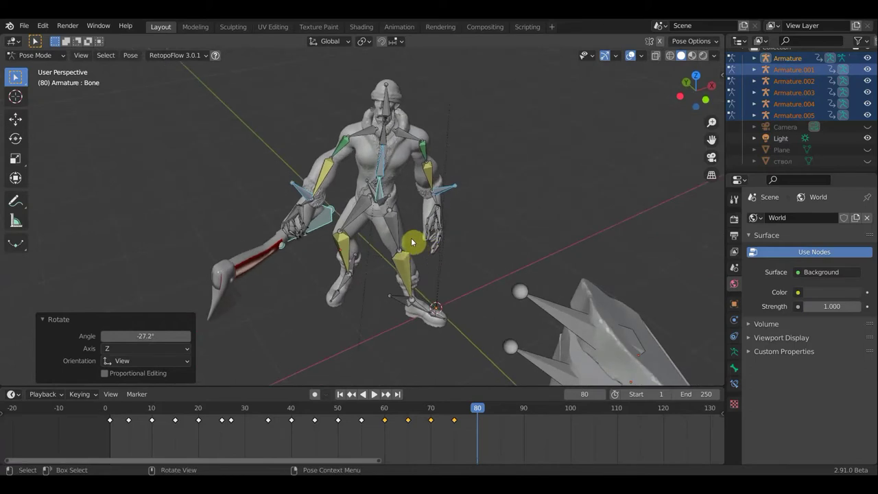
{"action": "mouse_move", "coordinate": [397, 220]}
{"action": "middle_mouse_down"}
{"action": "mouse_move", "coordinate": [345, 196]}
{"action": "mouse_move", "coordinate": [453, 203]}
{"action": "middle_mouse_up"}
{"action": "key", "text": "r"}
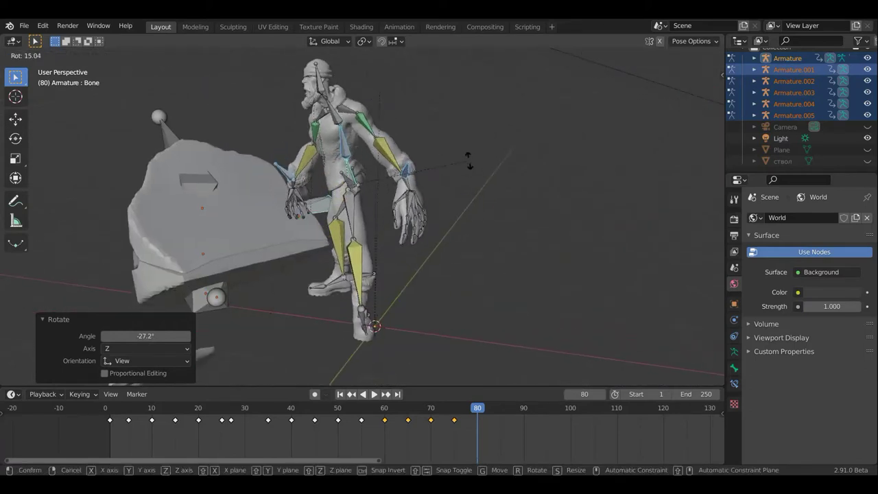
{"action": "left_click", "coordinate": [410, 180]}
{"action": "left_click", "coordinate": [436, 186]}
{"action": "key", "text": "r"}
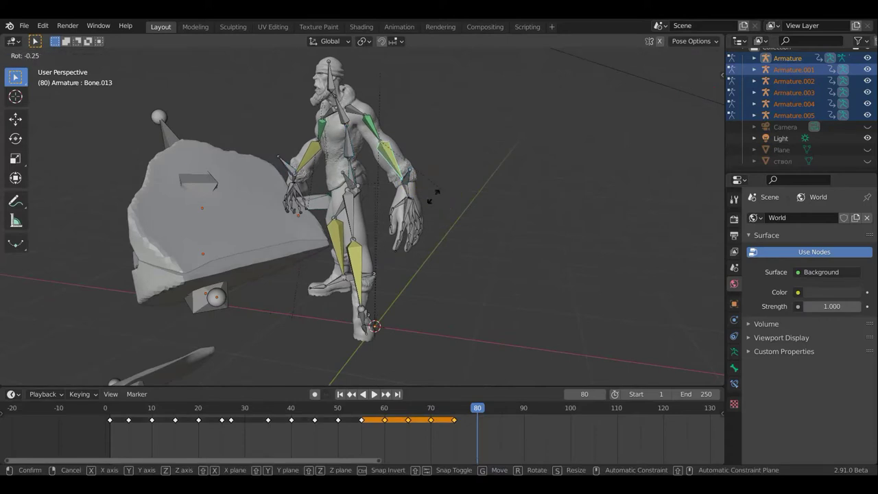
{"action": "left_click", "coordinate": [412, 170]}
Step: Move arm bone Bone.015 and rotate torso bone Bone.005 to -28.4°
{"action": "left_click", "coordinate": [408, 176]}
{"action": "key", "text": "g"}
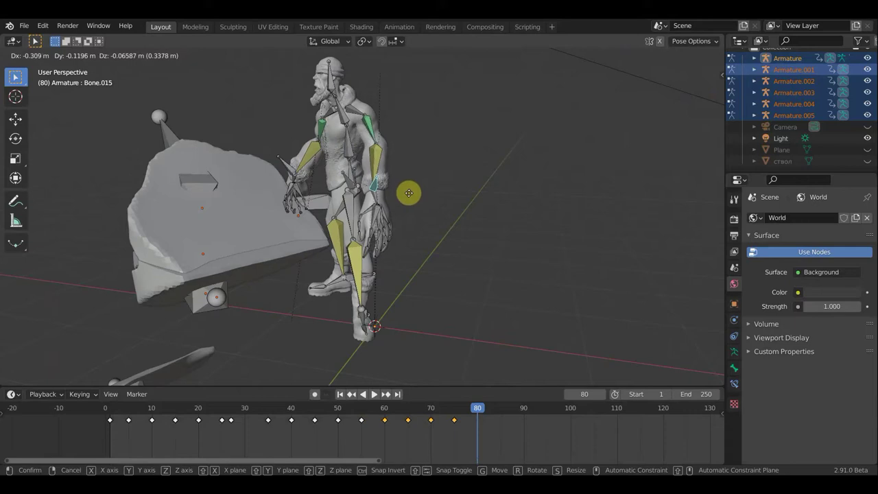
{"action": "left_click", "coordinate": [439, 192]}
{"action": "mouse_move", "coordinate": [555, 198]}
{"action": "middle_mouse_down"}
{"action": "mouse_move", "coordinate": [512, 186]}
{"action": "mouse_move", "coordinate": [481, 196]}
{"action": "mouse_move", "coordinate": [480, 212]}
{"action": "mouse_move", "coordinate": [420, 233]}
{"action": "middle_mouse_up"}
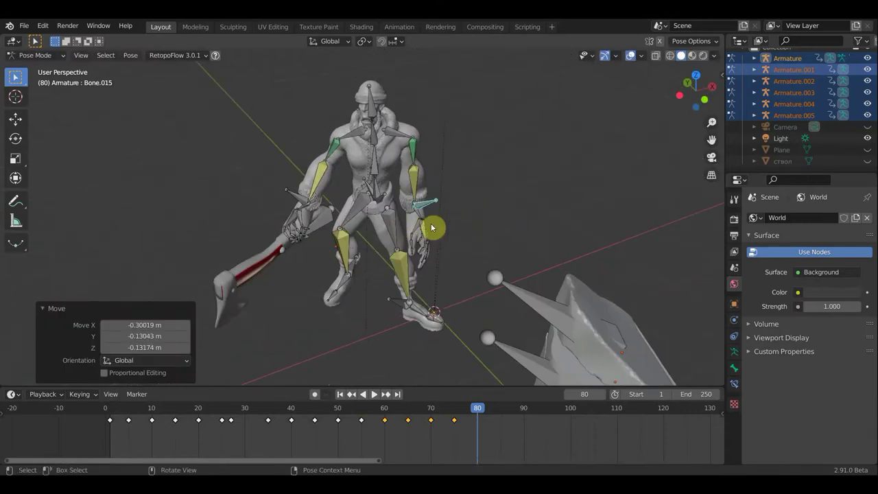
{"action": "left_click", "coordinate": [426, 227]}
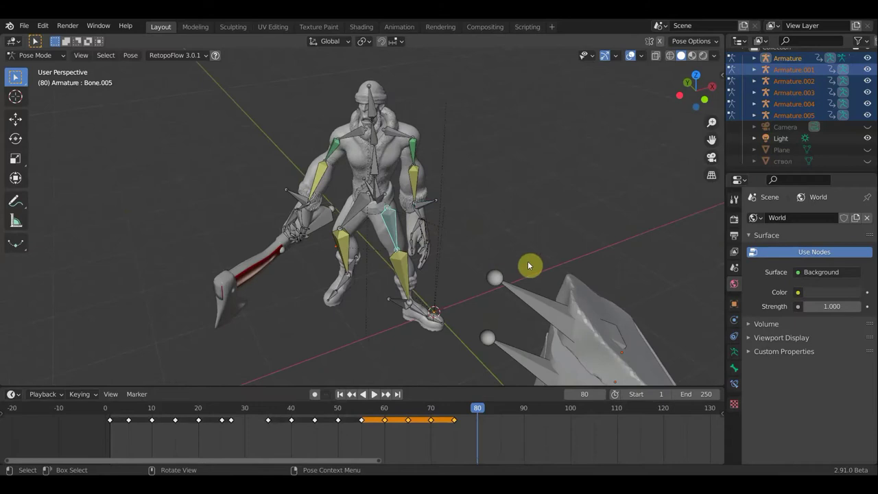
{"action": "left_click", "coordinate": [498, 306]}
Step: Rotate lower arm bone Bone.007 by -53.9° and move it to a new position
{"action": "mouse_move", "coordinate": [500, 308]}
{"action": "middle_mouse_down"}
{"action": "mouse_move", "coordinate": [494, 323]}
{"action": "mouse_move", "coordinate": [400, 302]}
{"action": "middle_mouse_up"}
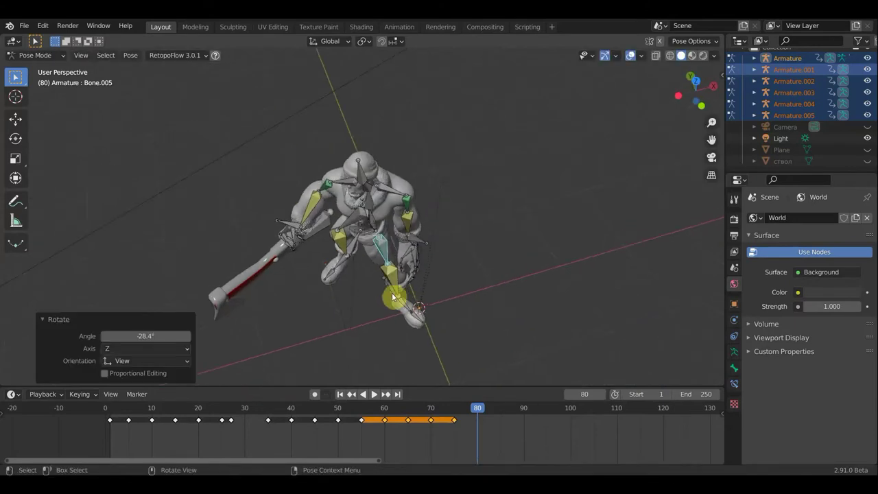
{"action": "left_click", "coordinate": [415, 292]}
{"action": "mouse_move", "coordinate": [493, 292]}
{"action": "middle_mouse_down"}
{"action": "mouse_move", "coordinate": [296, 286]}
{"action": "mouse_move", "coordinate": [314, 320]}
{"action": "mouse_move", "coordinate": [354, 324]}
{"action": "middle_mouse_up"}
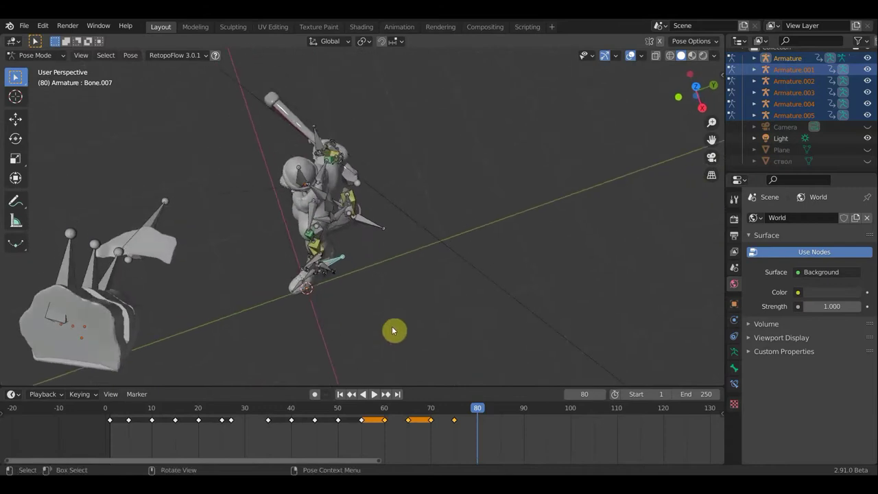
{"action": "key", "text": "r"}
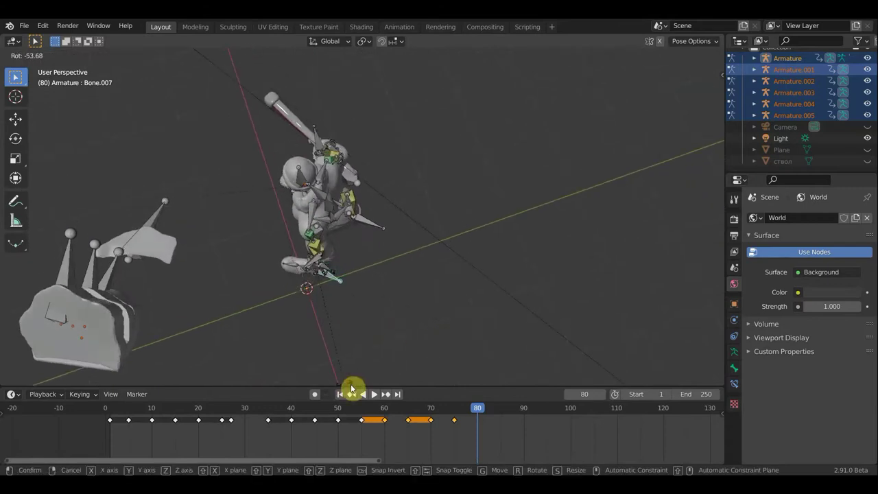
{"action": "left_click", "coordinate": [345, 388]}
{"action": "mouse_move", "coordinate": [386, 336]}
{"action": "middle_mouse_down"}
{"action": "mouse_move", "coordinate": [272, 248]}
{"action": "mouse_move", "coordinate": [341, 254]}
{"action": "mouse_move", "coordinate": [356, 312]}
{"action": "mouse_move", "coordinate": [350, 245]}
{"action": "mouse_move", "coordinate": [383, 261]}
{"action": "mouse_move", "coordinate": [480, 240]}
{"action": "mouse_move", "coordinate": [508, 229]}
{"action": "mouse_move", "coordinate": [517, 212]}
{"action": "mouse_move", "coordinate": [421, 301]}
{"action": "mouse_move", "coordinate": [368, 273]}
{"action": "mouse_move", "coordinate": [365, 295]}
{"action": "middle_mouse_up"}
{"action": "key", "text": "g"}
{"action": "left_click", "coordinate": [315, 250]}
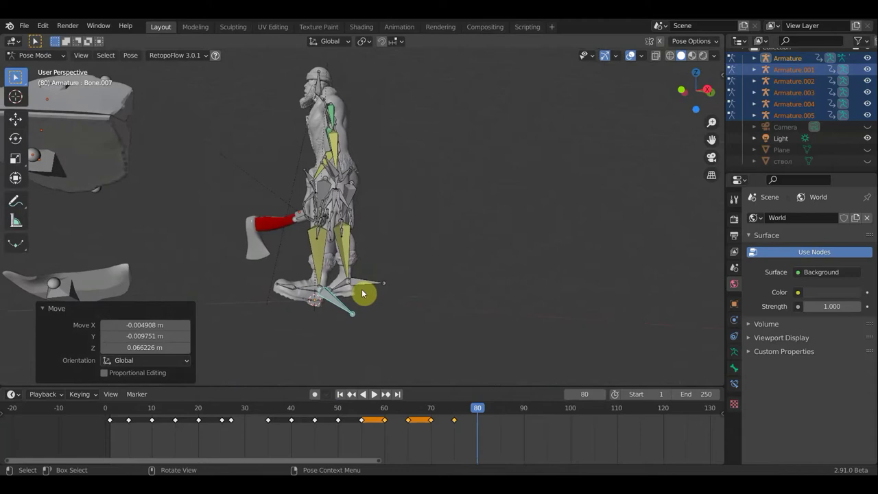
Step: Rotate Bone.007 a further 21.9° and turn torso bone Bone.005 by 71.8°
{"action": "key", "text": "r"}
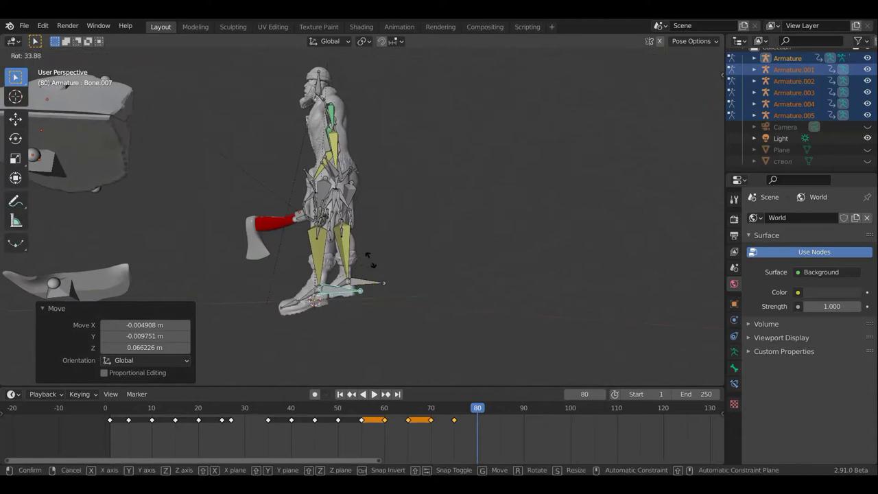
{"action": "left_click", "coordinate": [358, 269]}
{"action": "mouse_move", "coordinate": [358, 269]}
{"action": "middle_mouse_down"}
{"action": "mouse_move", "coordinate": [435, 350]}
{"action": "mouse_move", "coordinate": [382, 294]}
{"action": "mouse_move", "coordinate": [368, 258]}
{"action": "middle_mouse_up"}
{"action": "left_click", "coordinate": [434, 254]}
{"action": "mouse_move", "coordinate": [435, 253]}
{"action": "middle_mouse_down"}
{"action": "mouse_move", "coordinate": [457, 247]}
{"action": "mouse_move", "coordinate": [503, 257]}
{"action": "mouse_move", "coordinate": [488, 269]}
{"action": "mouse_move", "coordinate": [494, 260]}
{"action": "middle_mouse_up"}
{"action": "key", "text": "r"}
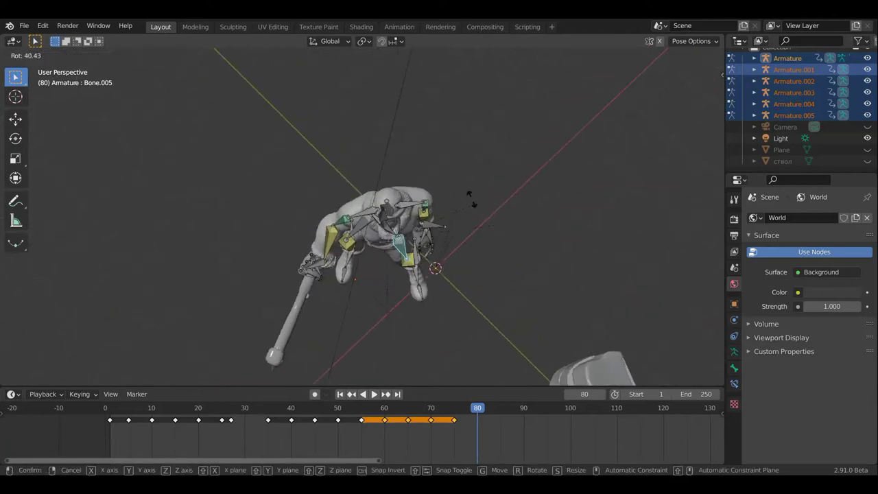
{"action": "left_click", "coordinate": [452, 249]}
Step: Move the root bone 'Bone' slightly and step the timeline back to frame 74
{"action": "mouse_move", "coordinate": [439, 196]}
{"action": "middle_mouse_down"}
{"action": "mouse_move", "coordinate": [439, 172]}
{"action": "mouse_move", "coordinate": [457, 176]}
{"action": "mouse_move", "coordinate": [442, 176]}
{"action": "middle_mouse_up"}
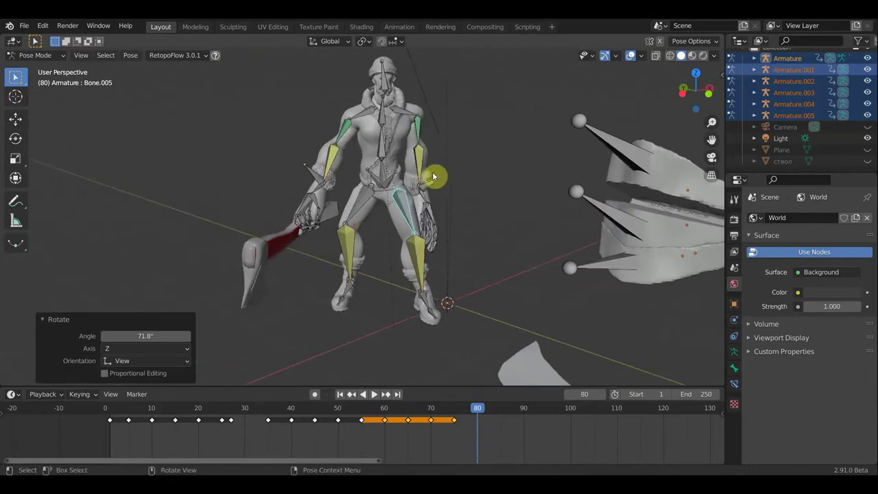
{"action": "left_click", "coordinate": [383, 178]}
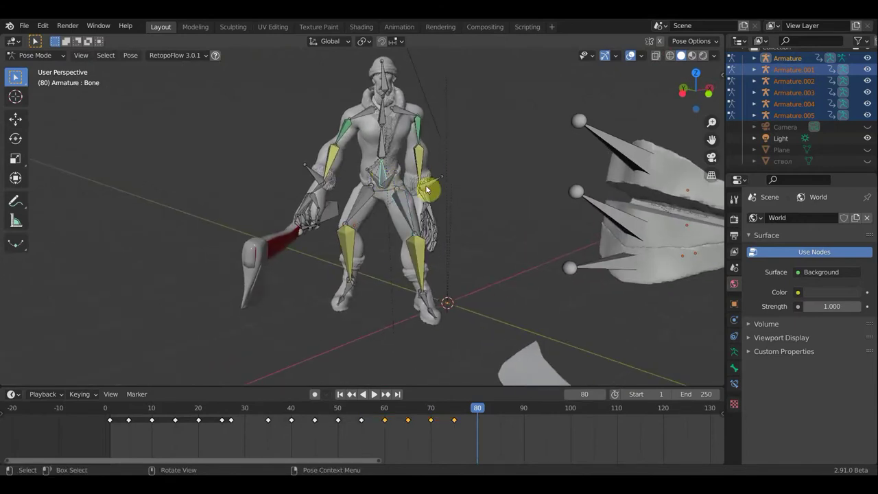
{"action": "key", "text": "g"}
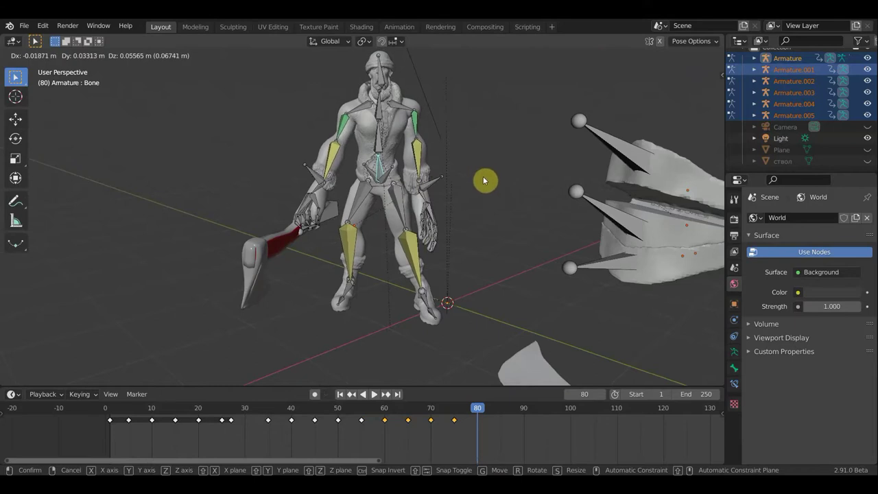
{"action": "left_click", "coordinate": [482, 185]}
{"action": "mouse_move", "coordinate": [468, 209]}
{"action": "middle_mouse_down"}
{"action": "mouse_move", "coordinate": [446, 216]}
{"action": "mouse_move", "coordinate": [441, 201]}
{"action": "mouse_move", "coordinate": [342, 199]}
{"action": "mouse_move", "coordinate": [428, 304]}
{"action": "middle_mouse_up"}
{"action": "left_click", "coordinate": [479, 421]}
{"action": "left_click_drag", "start_coordinate": [459, 414], "coordinate": [454, 417]}
{"action": "mouse_move", "coordinate": [434, 330]}
{"action": "middle_mouse_down"}
{"action": "mouse_move", "coordinate": [501, 295]}
{"action": "mouse_move", "coordinate": [551, 300]}
{"action": "mouse_move", "coordinate": [561, 286]}
{"action": "mouse_move", "coordinate": [535, 272]}
{"action": "mouse_move", "coordinate": [567, 247]}
{"action": "mouse_move", "coordinate": [555, 298]}
{"action": "mouse_move", "coordinate": [517, 288]}
{"action": "middle_mouse_up"}
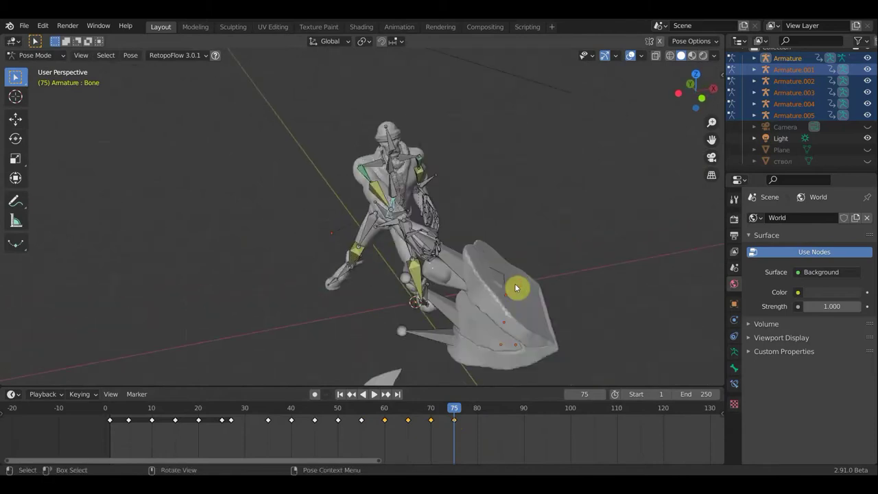
{"action": "mouse_move", "coordinate": [465, 276]}
{"action": "middle_mouse_down"}
{"action": "mouse_move", "coordinate": [465, 286]}
{"action": "mouse_move", "coordinate": [433, 297]}
{"action": "mouse_move", "coordinate": [519, 295]}
{"action": "mouse_move", "coordinate": [590, 247]}
{"action": "mouse_move", "coordinate": [570, 227]}
{"action": "mouse_move", "coordinate": [535, 300]}
{"action": "mouse_move", "coordinate": [598, 306]}
{"action": "mouse_move", "coordinate": [613, 192]}
{"action": "middle_mouse_up"}
{"action": "left_click", "coordinate": [630, 54]}
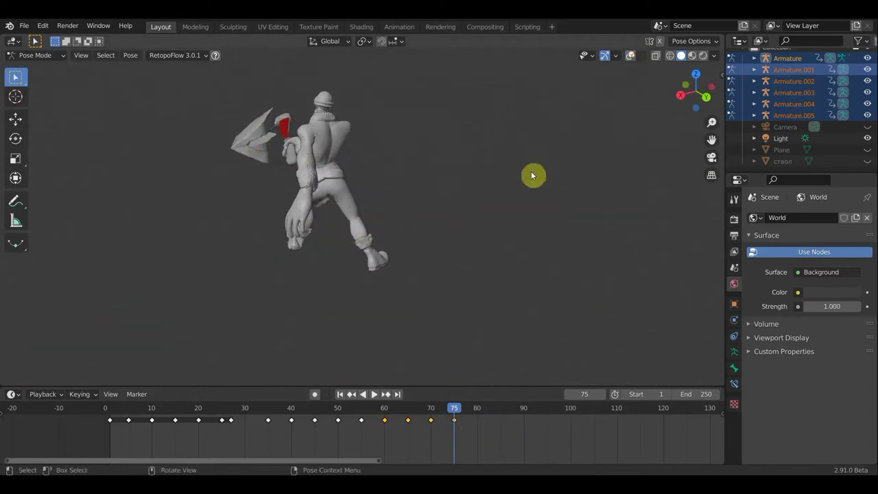
{"action": "scroll", "coordinate": [421, 235], "scroll_direction": "up", "scroll_amount": 2}
{"action": "mouse_move", "coordinate": [421, 235]}
{"action": "middle_mouse_down"}
{"action": "mouse_move", "coordinate": [373, 242]}
{"action": "mouse_move", "coordinate": [386, 233]}
{"action": "mouse_move", "coordinate": [388, 208]}
{"action": "middle_mouse_up"}
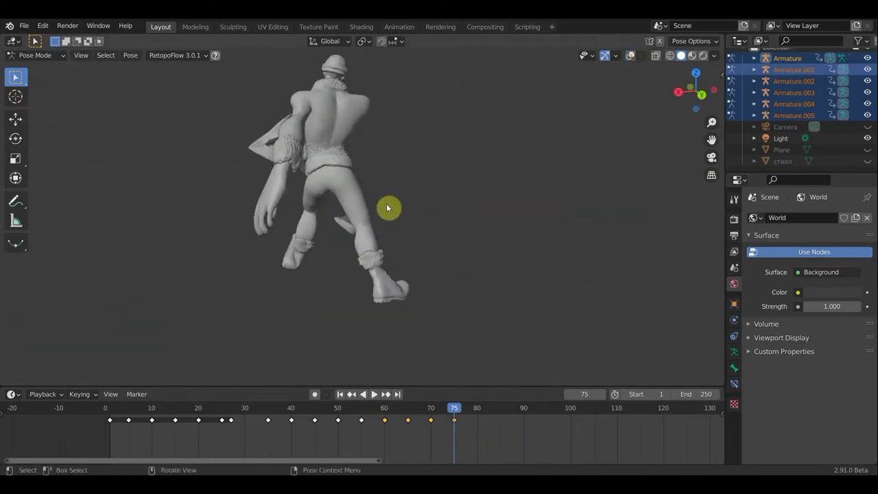
{"action": "mouse_move", "coordinate": [374, 239]}
{"action": "middle_mouse_down"}
{"action": "mouse_move", "coordinate": [116, 240]}
{"action": "mouse_move", "coordinate": [228, 233]}
{"action": "middle_mouse_up"}
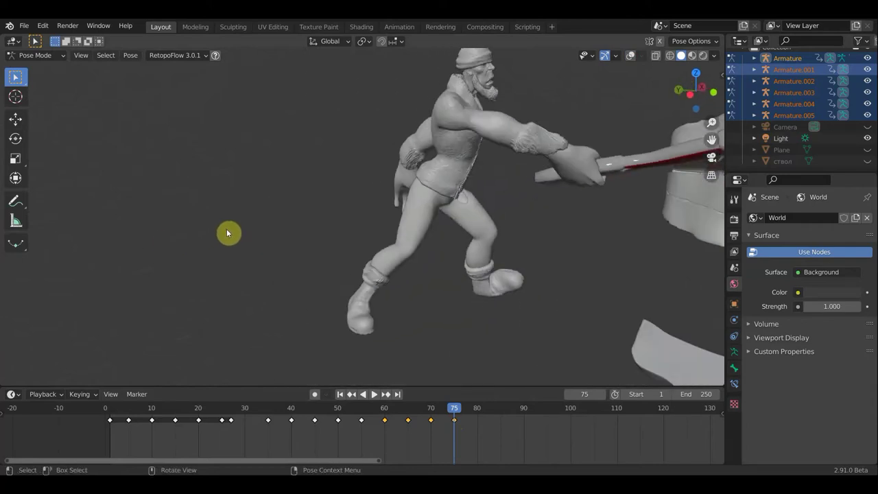
{"action": "scroll", "coordinate": [260, 236], "scroll_direction": "down", "scroll_amount": 2}
{"action": "scroll", "coordinate": [337, 265], "scroll_direction": "up", "scroll_amount": 1}
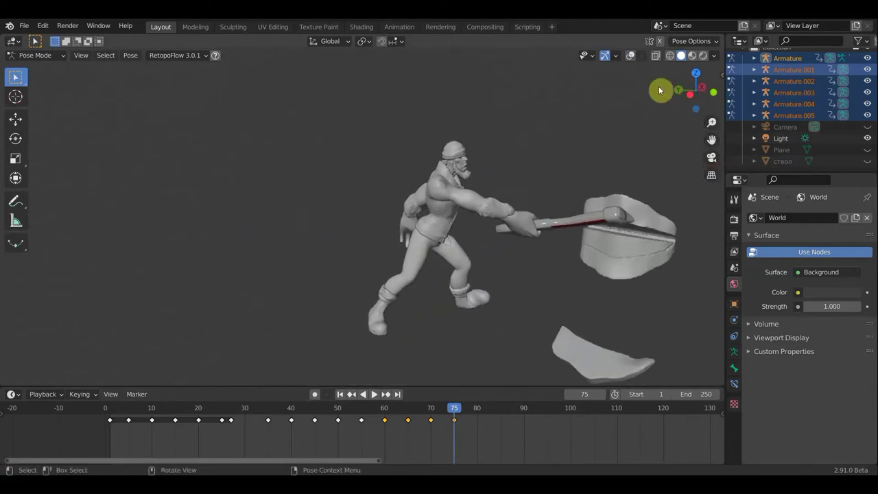
{"action": "left_click", "coordinate": [634, 59]}
{"action": "mouse_move", "coordinate": [427, 219]}
{"action": "middle_mouse_down"}
{"action": "mouse_move", "coordinate": [446, 209]}
{"action": "mouse_move", "coordinate": [440, 203]}
{"action": "middle_mouse_up"}
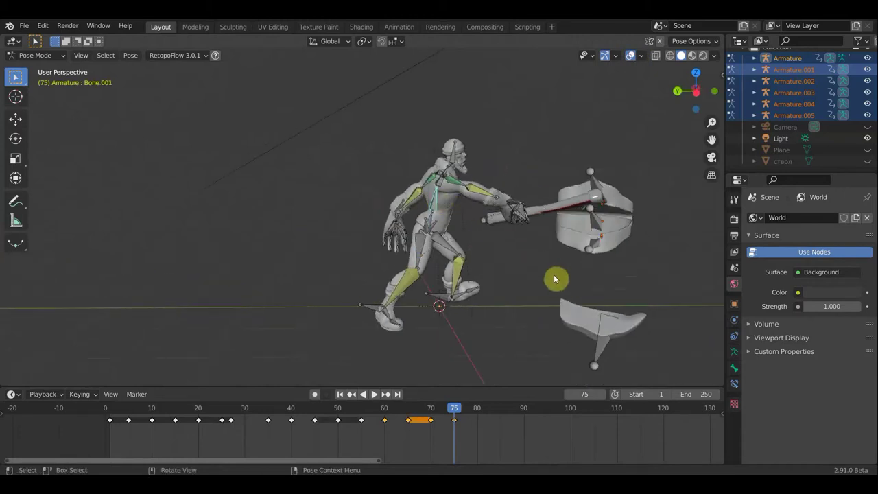
Step: Rotate spine Bone.001 by -24.3° and Bone.004 through -12.1°, 17.7° and -40.8°
{"action": "key", "text": "r"}
{"action": "left_click", "coordinate": [508, 308]}
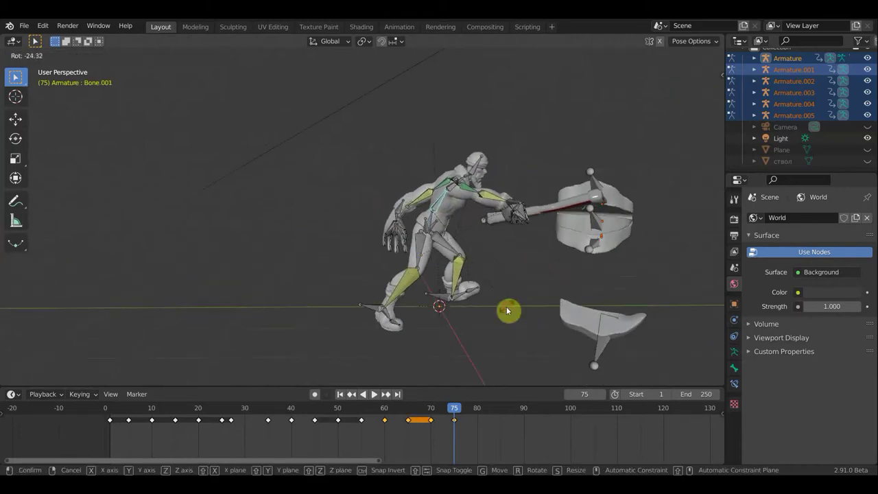
{"action": "left_click", "coordinate": [489, 165]}
{"action": "key", "text": "r"}
{"action": "left_click", "coordinate": [499, 175]}
{"action": "key", "text": "r"}
{"action": "left_click", "coordinate": [500, 172]}
{"action": "key", "text": "r"}
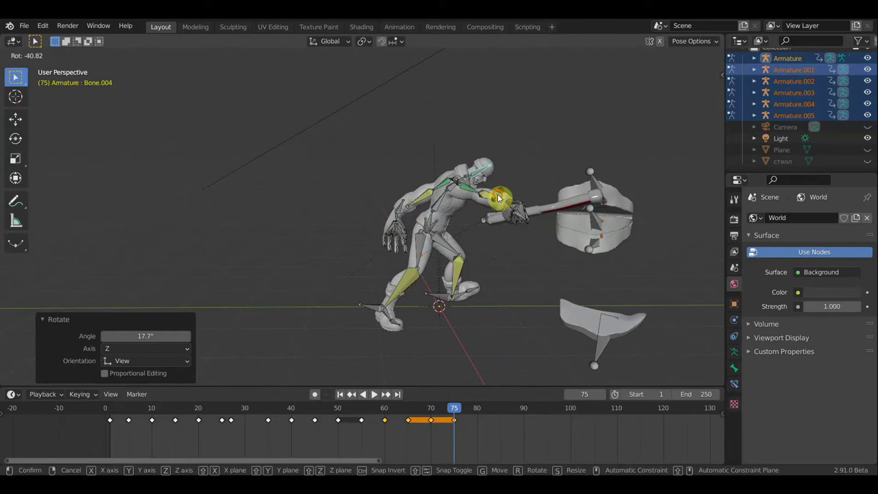
{"action": "left_click", "coordinate": [499, 198]}
Step: Rotate Bone.002 by 16.4°, then bend spine Bone.001 at frame 80
{"action": "left_click", "coordinate": [547, 173]}
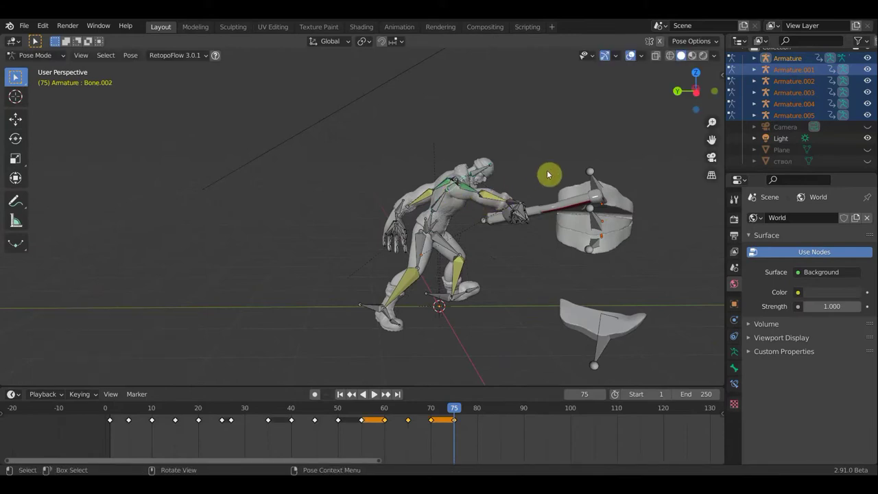
{"action": "key", "text": "r"}
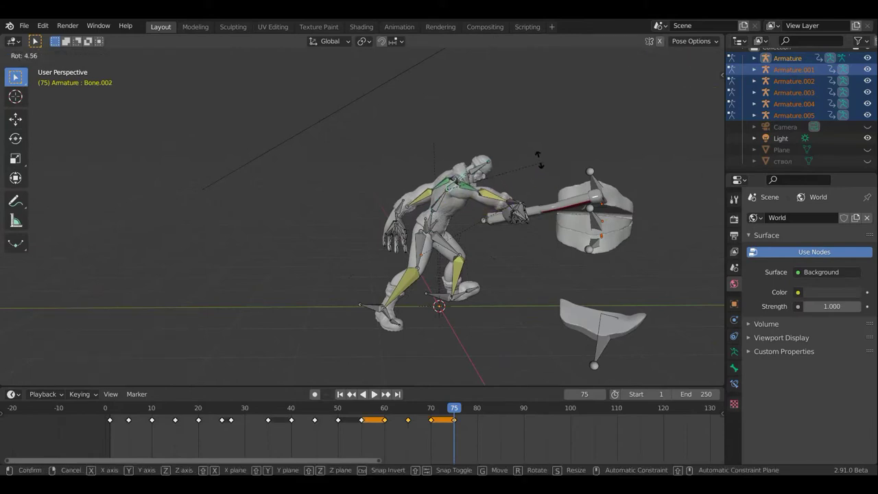
{"action": "left_click", "coordinate": [520, 161]}
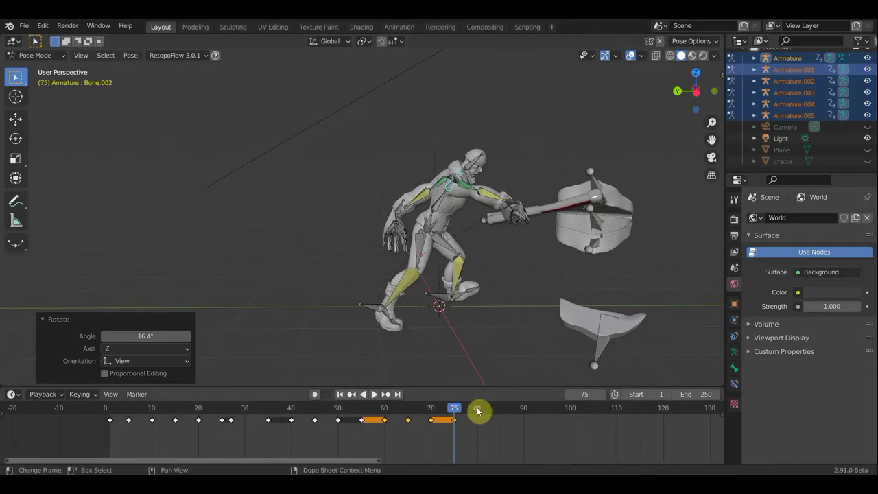
{"action": "left_click", "coordinate": [477, 412]}
{"action": "left_click", "coordinate": [442, 203]}
{"action": "key", "text": "r"}
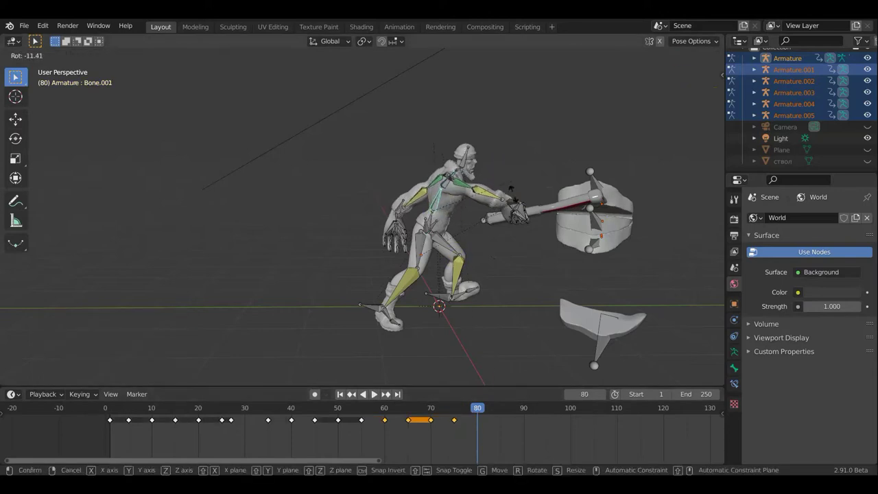
{"action": "left_click", "coordinate": [455, 175]}
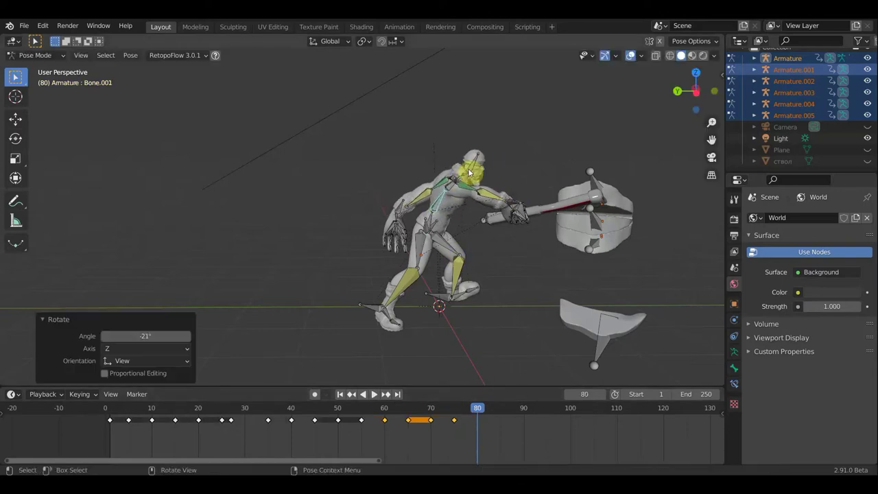
Step: Turn the head bone and shift torso bone Bone.015 forward
{"action": "left_click", "coordinate": [480, 168]}
{"action": "key", "text": "r"}
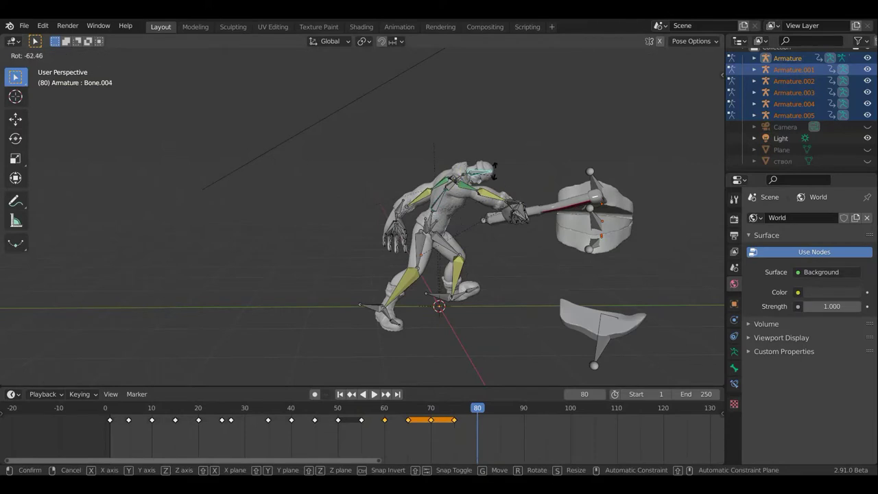
{"action": "left_click", "coordinate": [511, 205]}
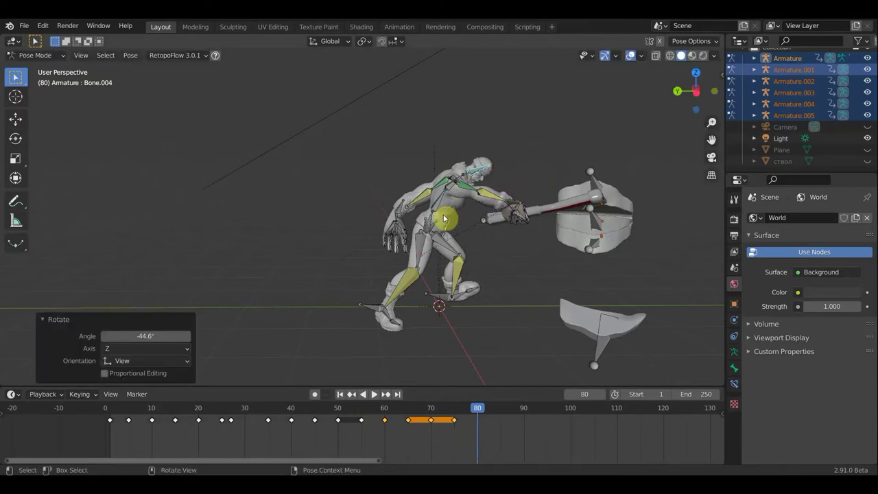
{"action": "left_click", "coordinate": [399, 210]}
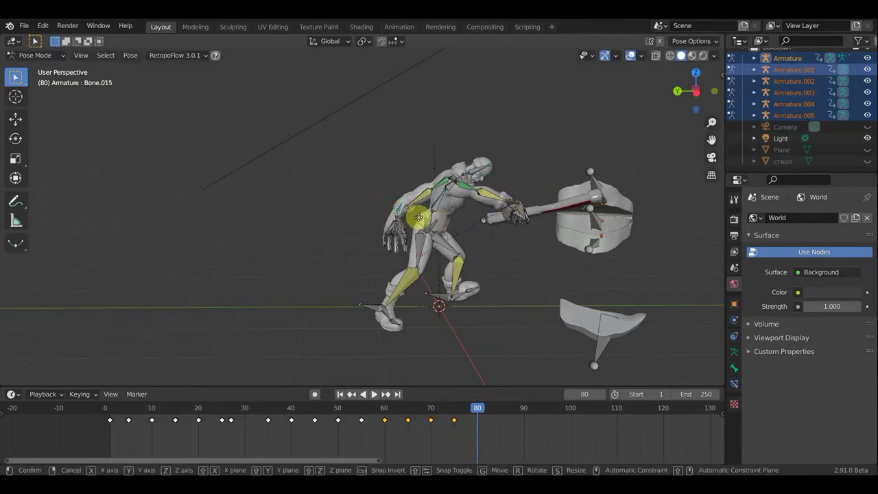
{"action": "key", "text": "g"}
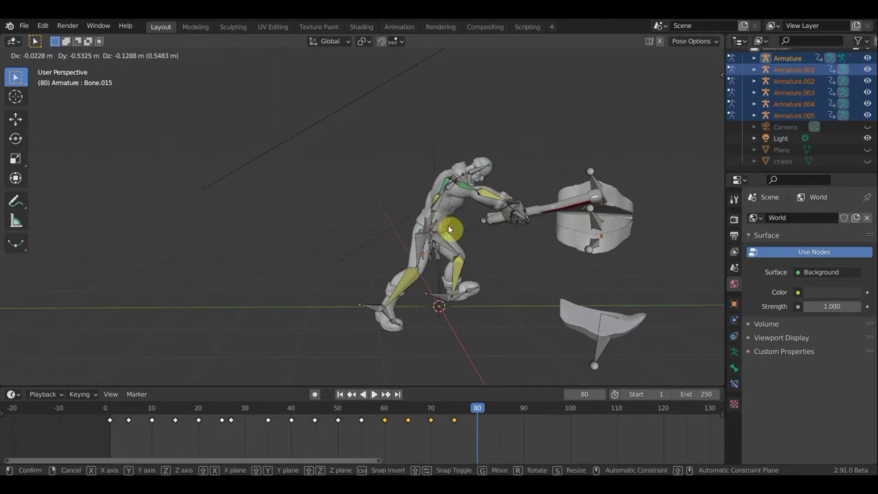
{"action": "left_click", "coordinate": [449, 227]}
Step: Orbit and zoom around the character to inspect the new frame 80 pose
{"action": "mouse_move", "coordinate": [449, 227]}
{"action": "middle_mouse_down"}
{"action": "mouse_move", "coordinate": [420, 211]}
{"action": "mouse_move", "coordinate": [420, 223]}
{"action": "middle_mouse_up"}
{"action": "mouse_move", "coordinate": [491, 233]}
{"action": "middle_mouse_down"}
{"action": "mouse_move", "coordinate": [476, 278]}
{"action": "mouse_move", "coordinate": [432, 268]}
{"action": "mouse_move", "coordinate": [370, 316]}
{"action": "middle_mouse_up"}
{"action": "middle_click_drag", "start_coordinate": [482, 284], "coordinate": [567, 222]}
{"action": "scroll", "coordinate": [523, 240], "scroll_direction": "up", "scroll_amount": 4}
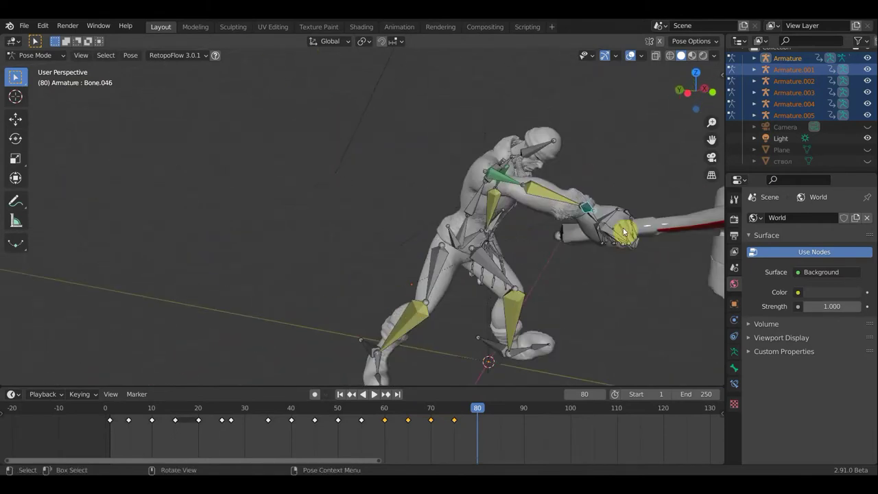
{"action": "scroll", "coordinate": [625, 205], "scroll_direction": "down", "scroll_amount": 3}
{"action": "mouse_move", "coordinate": [627, 201]}
{"action": "middle_mouse_down"}
{"action": "mouse_move", "coordinate": [565, 268]}
{"action": "mouse_move", "coordinate": [526, 283]}
{"action": "middle_mouse_up"}
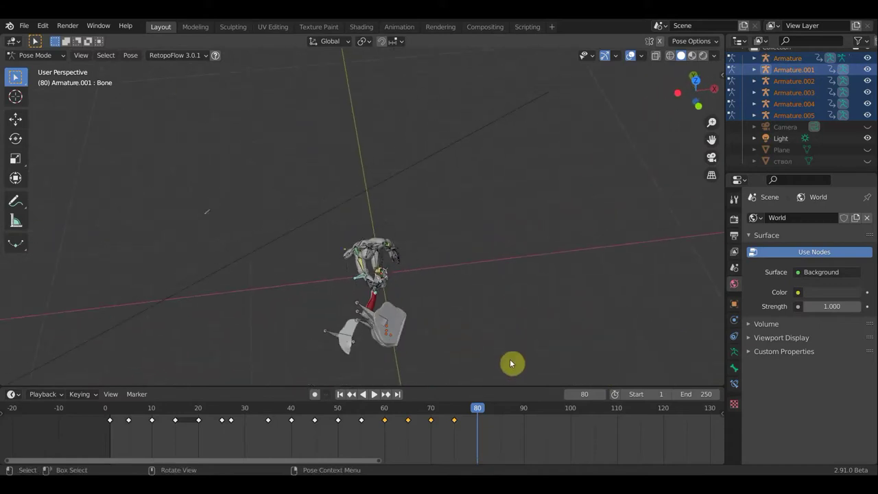
Step: Rotate the axe bone -57.2°, move it, then rotate it 90.9°
{"action": "key", "text": "r"}
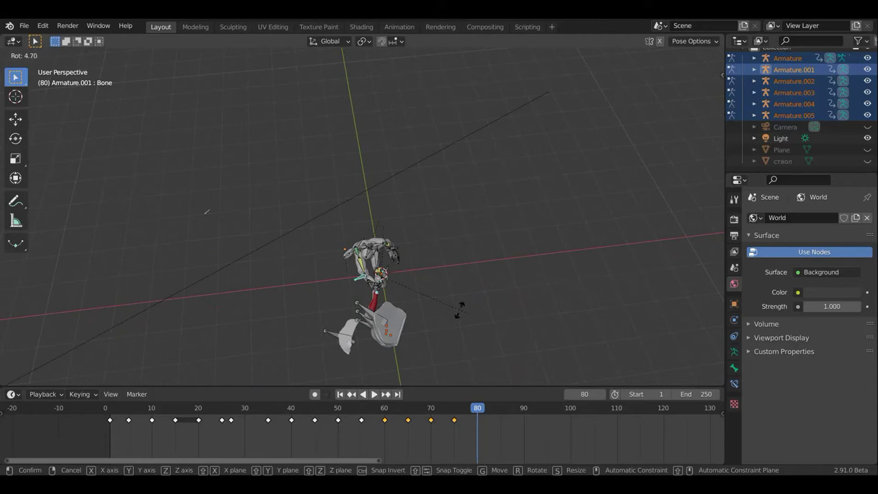
{"action": "left_click", "coordinate": [388, 303]}
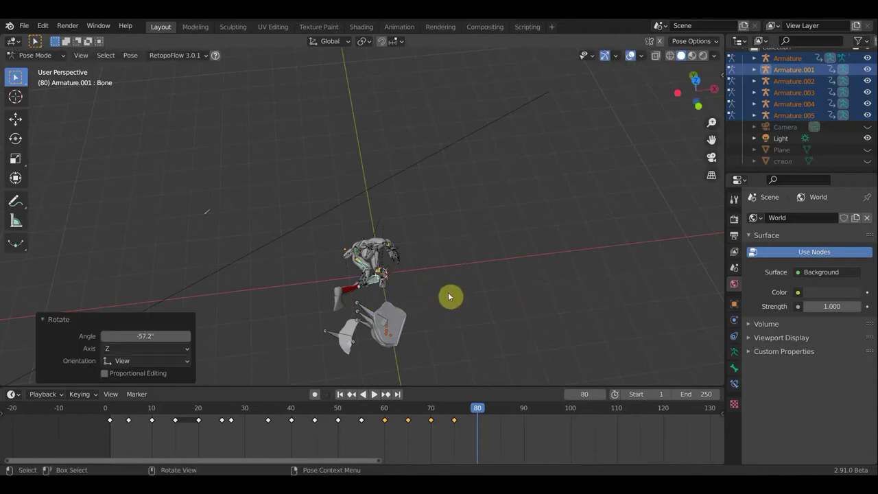
{"action": "key", "text": "g"}
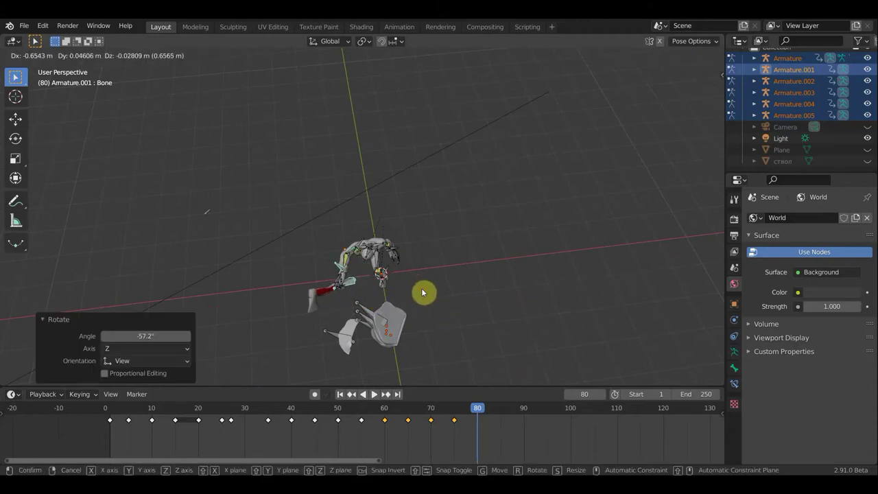
{"action": "left_click", "coordinate": [434, 293]}
{"action": "key", "text": "r"}
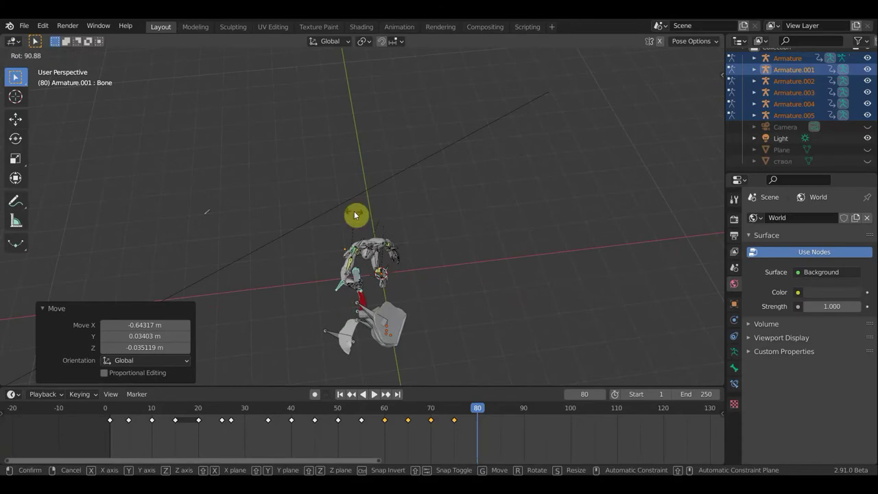
{"action": "left_click", "coordinate": [355, 215]}
{"action": "middle_click_drag", "start_coordinate": [416, 280], "coordinate": [554, 196]}
{"action": "scroll", "coordinate": [533, 215], "scroll_direction": "up", "scroll_amount": 5}
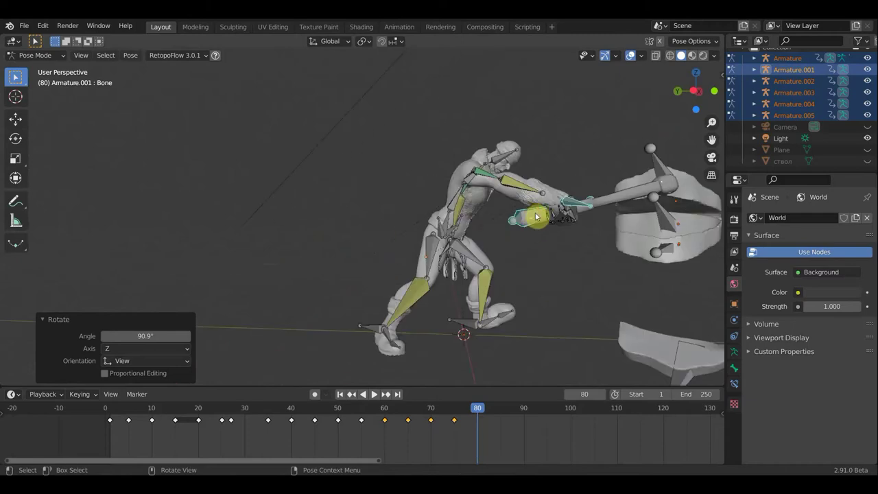
{"action": "scroll", "coordinate": [568, 245], "scroll_direction": "down", "scroll_amount": 3}
{"action": "scroll", "coordinate": [568, 243], "scroll_direction": "down", "scroll_amount": 2}
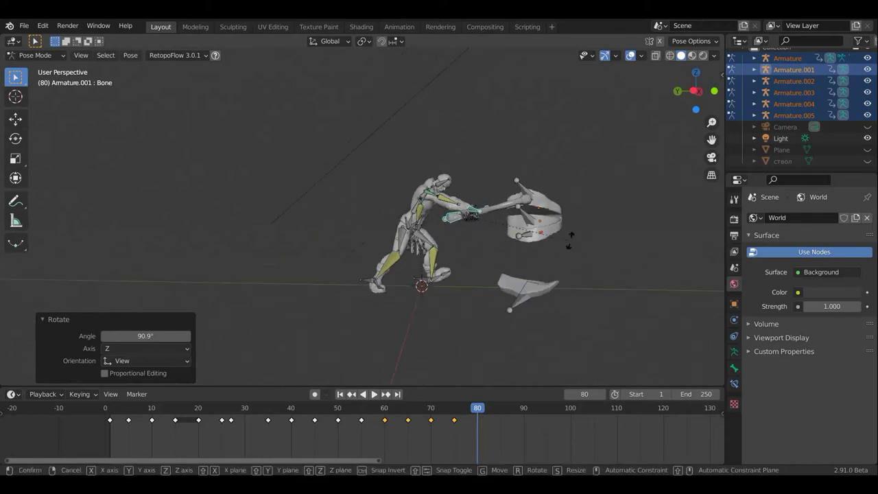
Step: Rotate the axe bone -44.3°, reposition it, then rotate it -136°
{"action": "key", "text": "r"}
{"action": "left_click", "coordinate": [552, 315]}
{"action": "mouse_move", "coordinate": [525, 306]}
{"action": "middle_mouse_down"}
{"action": "mouse_move", "coordinate": [472, 303]}
{"action": "mouse_move", "coordinate": [473, 282]}
{"action": "mouse_move", "coordinate": [486, 317]}
{"action": "mouse_move", "coordinate": [462, 377]}
{"action": "mouse_move", "coordinate": [485, 369]}
{"action": "middle_mouse_up"}
{"action": "key", "text": "g"}
{"action": "left_click", "coordinate": [493, 301]}
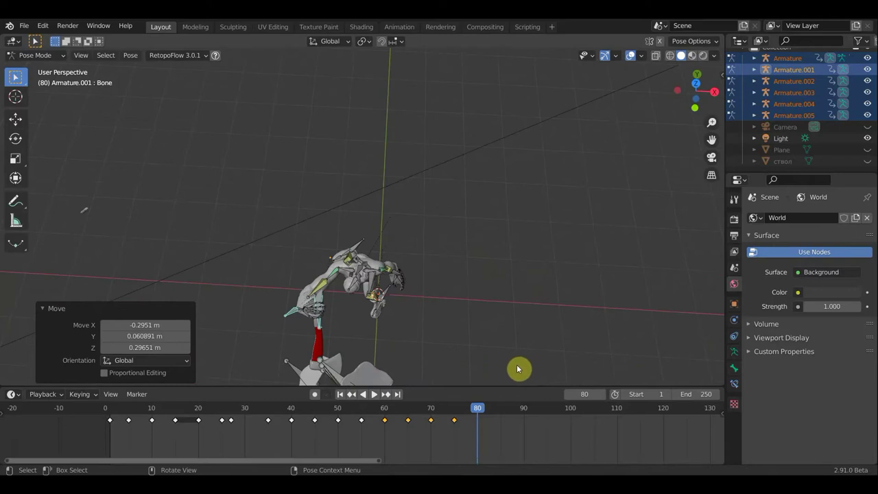
{"action": "key", "text": "r"}
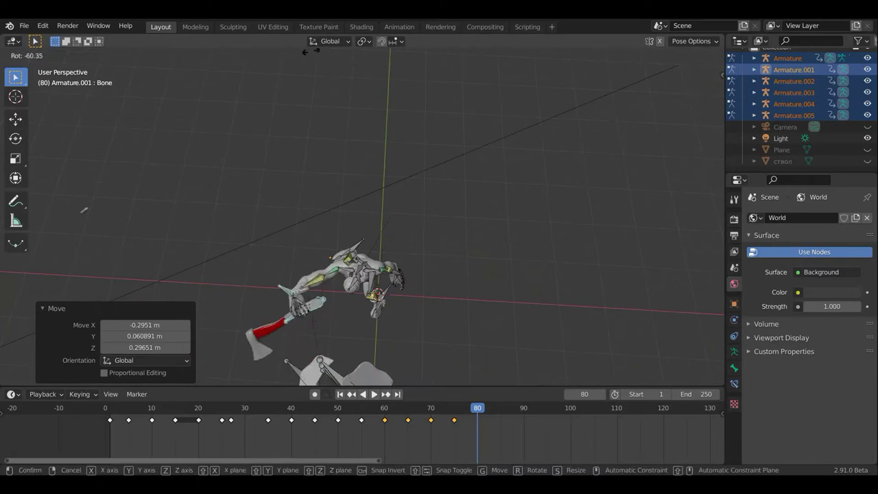
{"action": "left_click", "coordinate": [362, 376]}
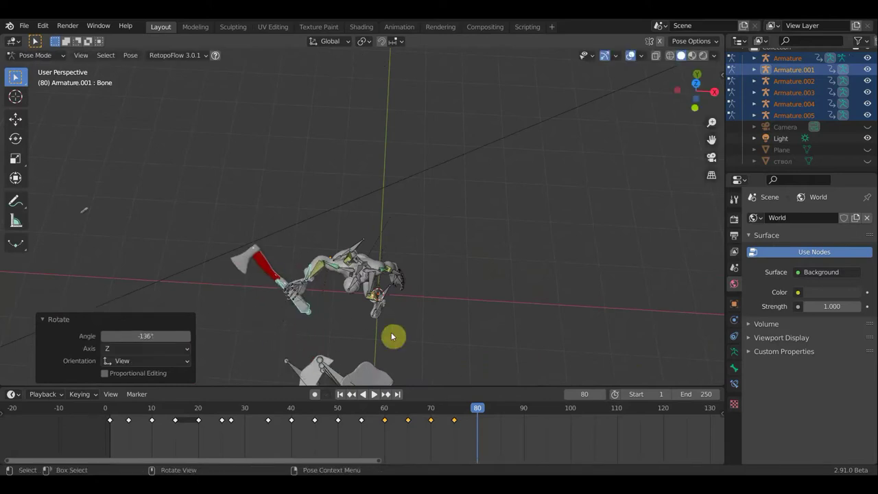
Step: Swing the axe upright overhead at -109° and hide the viewport overlays
{"action": "mouse_move", "coordinate": [408, 298]}
{"action": "middle_mouse_down"}
{"action": "mouse_move", "coordinate": [432, 256]}
{"action": "mouse_move", "coordinate": [523, 191]}
{"action": "middle_mouse_up"}
{"action": "key", "text": "r"}
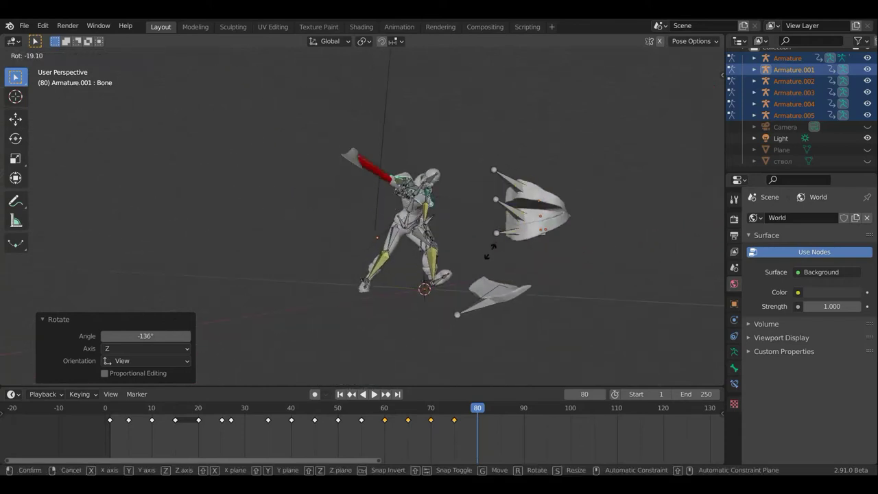
{"action": "left_click", "coordinate": [448, 236]}
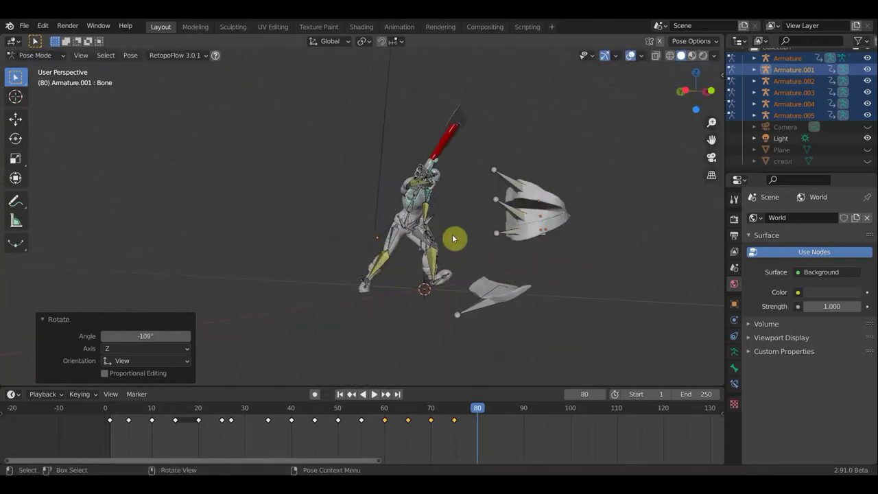
{"action": "mouse_move", "coordinate": [431, 249]}
{"action": "middle_mouse_down"}
{"action": "mouse_move", "coordinate": [378, 254]}
{"action": "mouse_move", "coordinate": [415, 231]}
{"action": "middle_mouse_up"}
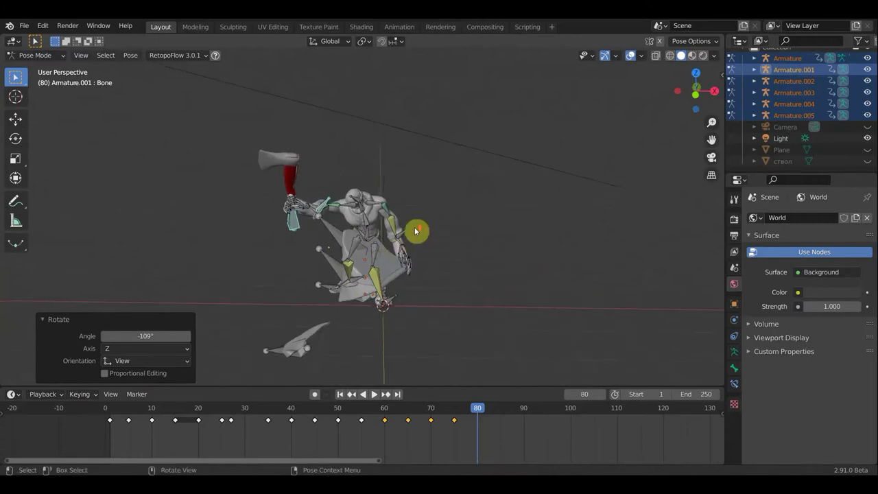
{"action": "scroll", "coordinate": [416, 232], "scroll_direction": "up", "scroll_amount": 5}
{"action": "scroll", "coordinate": [416, 231], "scroll_direction": "down", "scroll_amount": 1}
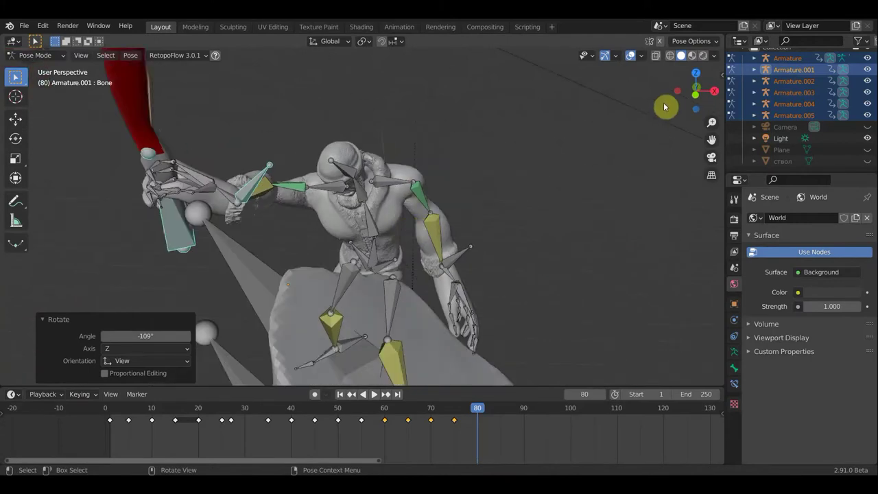
{"action": "left_click", "coordinate": [632, 55]}
{"action": "scroll", "coordinate": [513, 183], "scroll_direction": "down", "scroll_amount": 2}
Step: Tilt the axe bone to 66.6° about Z and check it from front and side
{"action": "scroll", "coordinate": [499, 282], "scroll_direction": "down", "scroll_amount": 2}
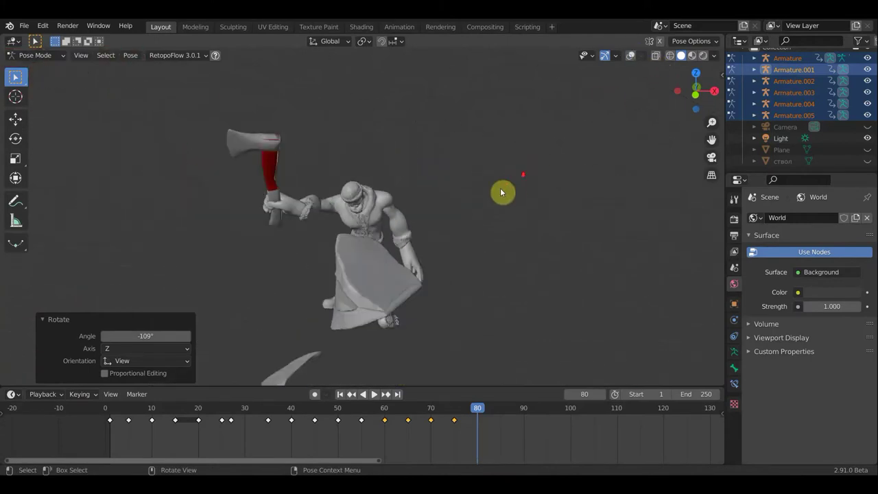
{"action": "scroll", "coordinate": [490, 327], "scroll_direction": "up", "scroll_amount": 1}
{"action": "middle_click_drag", "start_coordinate": [490, 327], "coordinate": [472, 345]}
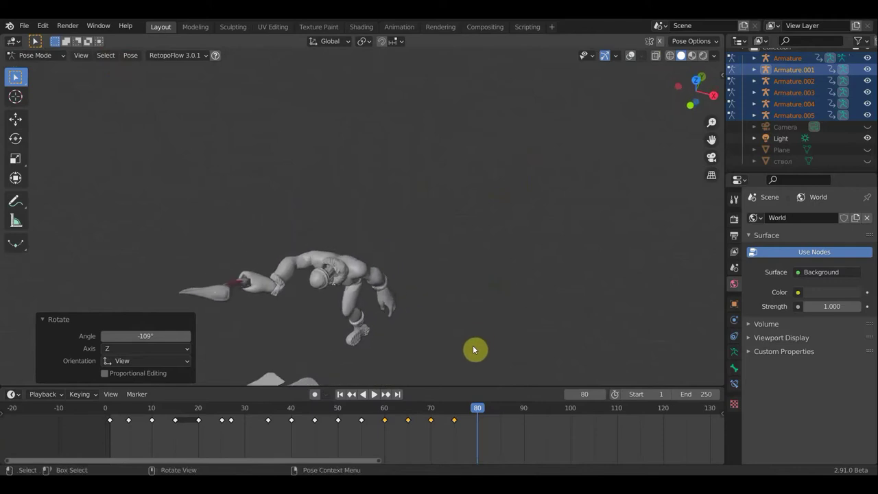
{"action": "key", "text": "r"}
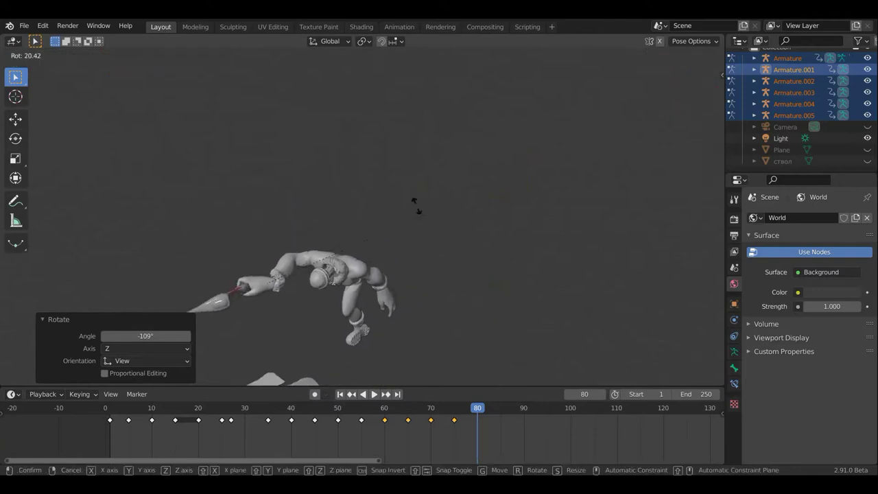
{"action": "left_click", "coordinate": [305, 188]}
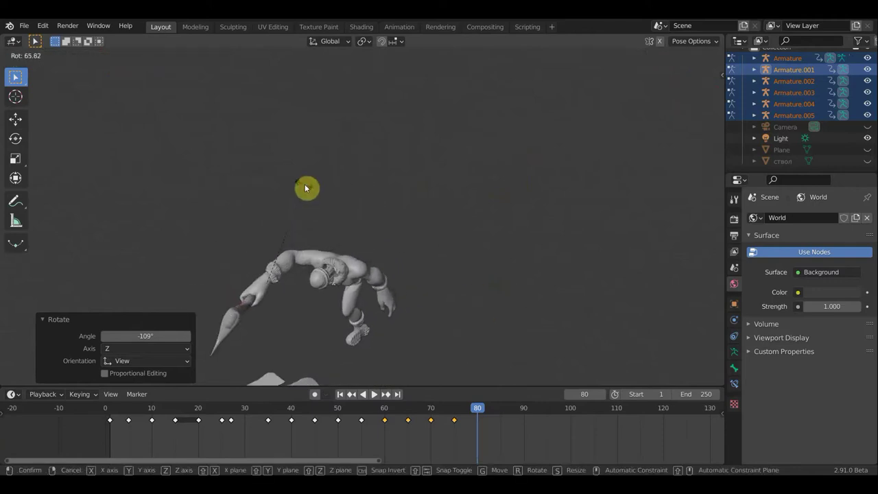
{"action": "mouse_move", "coordinate": [407, 198]}
{"action": "middle_mouse_down"}
{"action": "mouse_move", "coordinate": [459, 151]}
{"action": "mouse_move", "coordinate": [426, 141]}
{"action": "middle_mouse_up"}
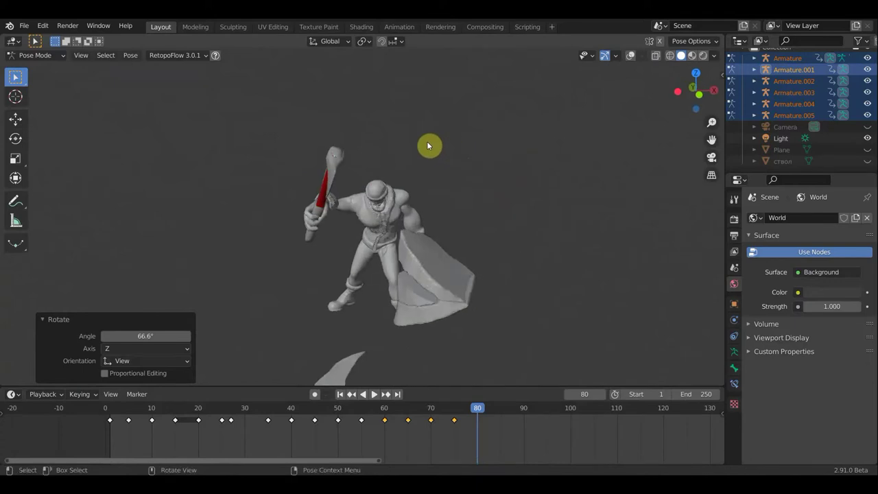
{"action": "mouse_move", "coordinate": [398, 196]}
{"action": "middle_mouse_down"}
{"action": "mouse_move", "coordinate": [466, 172]}
{"action": "mouse_move", "coordinate": [503, 193]}
{"action": "mouse_move", "coordinate": [623, 45]}
{"action": "middle_mouse_up"}
Step: Deselect all bones and turn the viewport overlays back on
{"action": "left_click", "coordinate": [451, 224]}
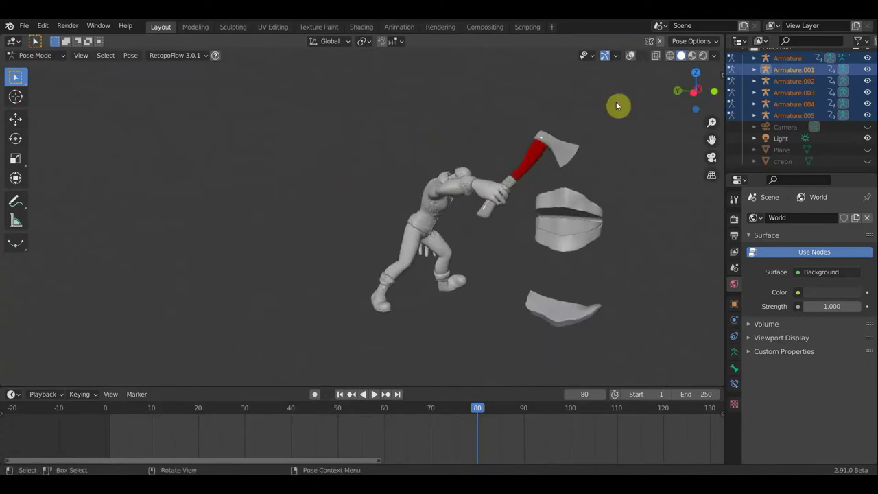
{"action": "left_click", "coordinate": [632, 57]}
{"action": "middle_click_drag", "start_coordinate": [427, 221], "coordinate": [482, 199]}
{"action": "scroll", "coordinate": [483, 197], "scroll_direction": "up", "scroll_amount": 2}
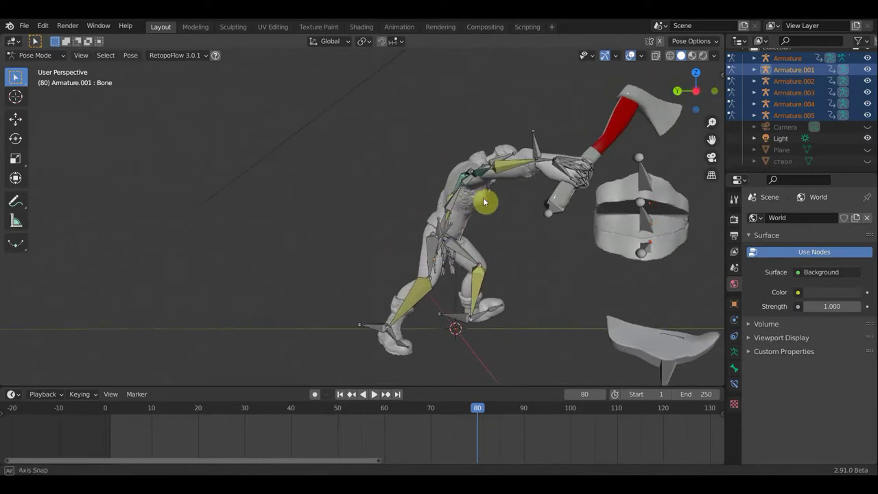
Step: Move the axe-holding hand control bone to a new position
{"action": "left_click", "coordinate": [560, 196], "text": "shift"}
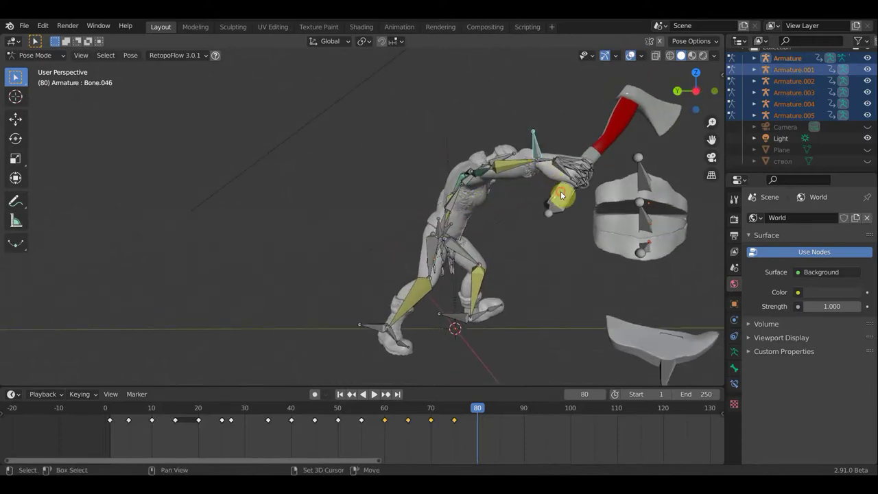
{"action": "left_click", "coordinate": [560, 194]}
{"action": "key", "text": "g"}
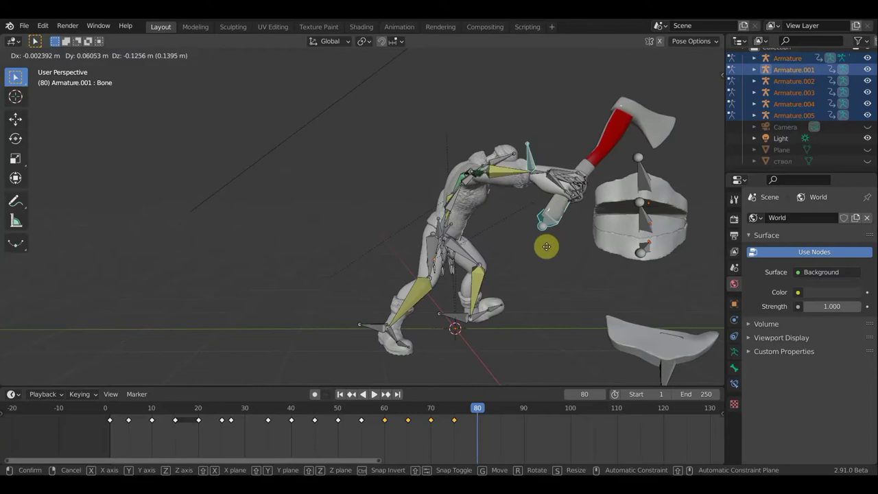
{"action": "left_click", "coordinate": [538, 267]}
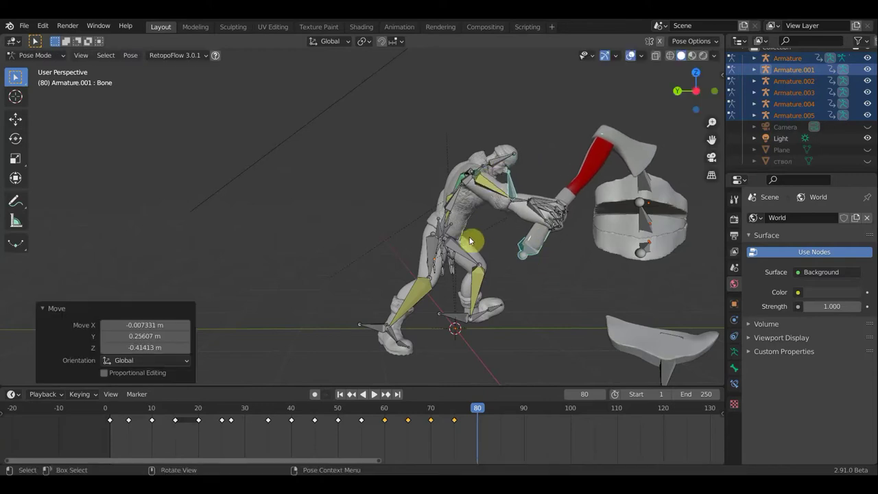
{"action": "left_click", "coordinate": [455, 217], "text": "shift"}
{"action": "mouse_move", "coordinate": [470, 226]}
{"action": "middle_mouse_down"}
{"action": "mouse_move", "coordinate": [510, 235]}
{"action": "mouse_move", "coordinate": [533, 255]}
{"action": "mouse_move", "coordinate": [391, 195]}
{"action": "mouse_move", "coordinate": [449, 196]}
{"action": "mouse_move", "coordinate": [394, 194]}
{"action": "middle_mouse_up"}
Step: Select Bone.015 and rotate the arm and axe by 22.2°
{"action": "left_click", "coordinate": [362, 186]}
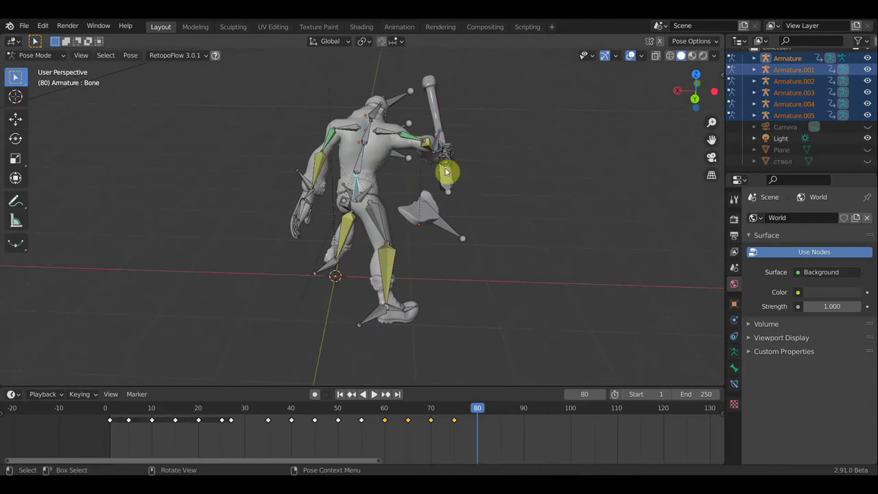
{"action": "left_click", "coordinate": [304, 186], "text": "shift"}
{"action": "left_click", "coordinate": [454, 211]}
{"action": "mouse_move", "coordinate": [464, 212]}
{"action": "middle_mouse_down"}
{"action": "mouse_move", "coordinate": [515, 209]}
{"action": "mouse_move", "coordinate": [487, 222]}
{"action": "mouse_move", "coordinate": [541, 248]}
{"action": "middle_mouse_up"}
{"action": "key", "text": "r"}
{"action": "left_click", "coordinate": [471, 223]}
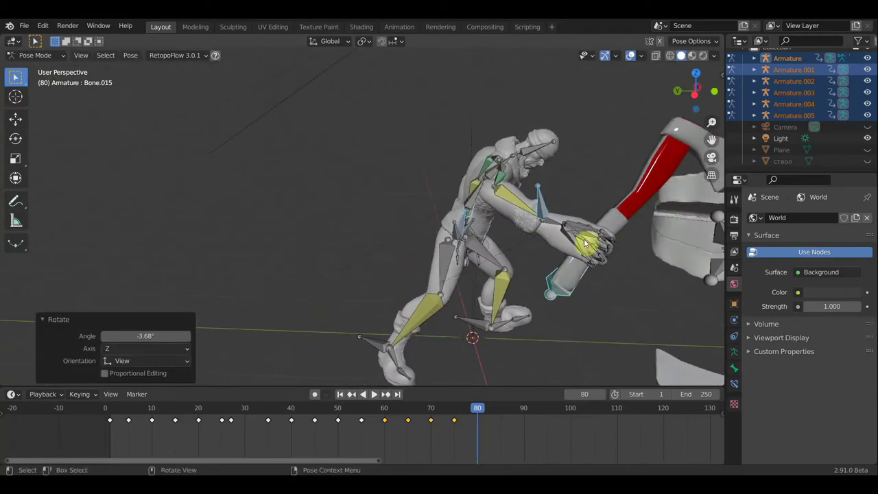
{"action": "key", "text": "r"}
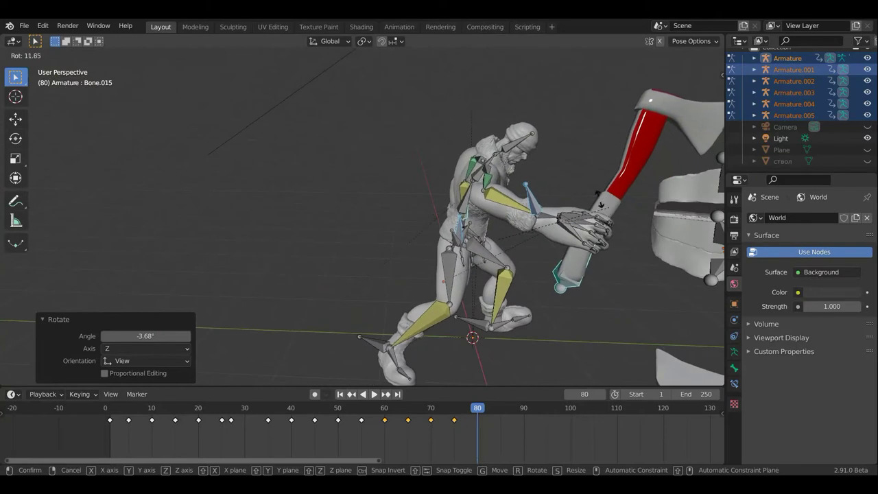
{"action": "left_click", "coordinate": [593, 196]}
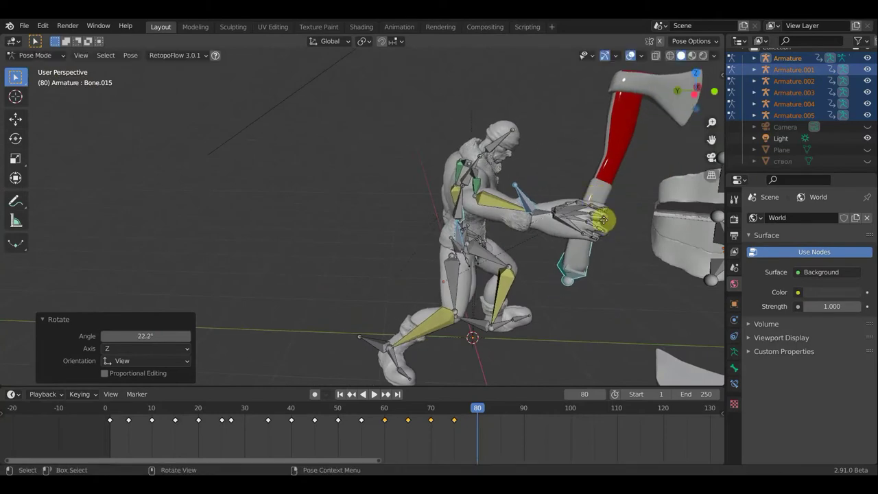
Step: Move Bone.015 about 0.38 m along Y and turn it -5.23°
{"action": "key", "text": "g"}
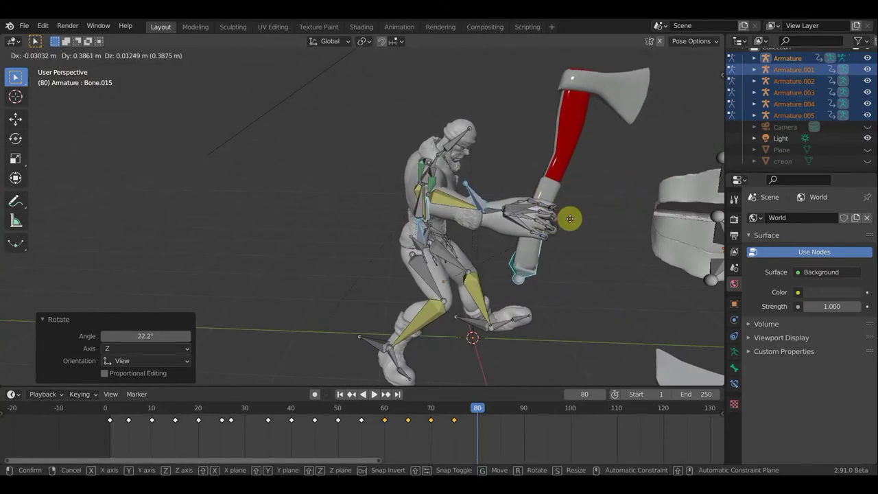
{"action": "left_click", "coordinate": [596, 225]}
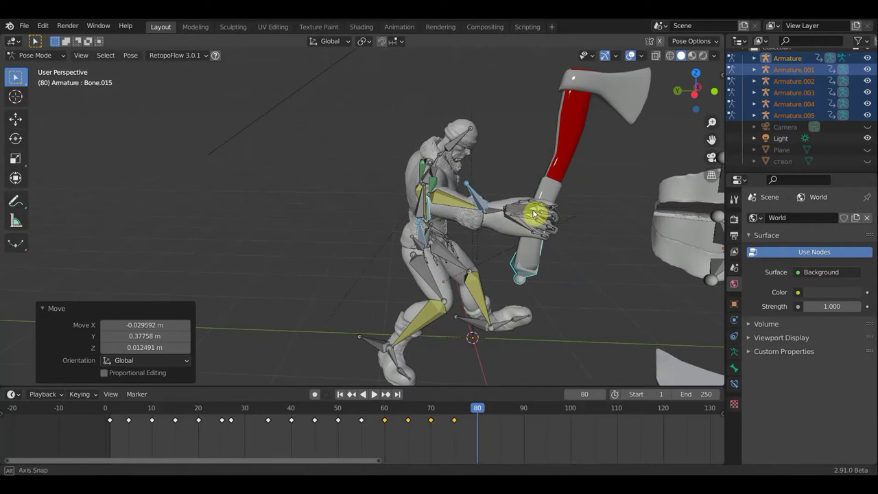
{"action": "middle_click_drag", "start_coordinate": [534, 215], "coordinate": [402, 222]}
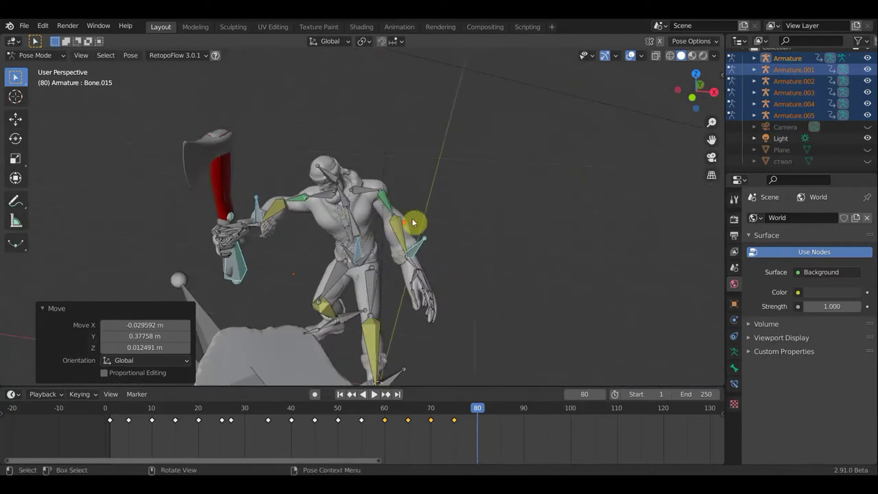
{"action": "key", "text": "r"}
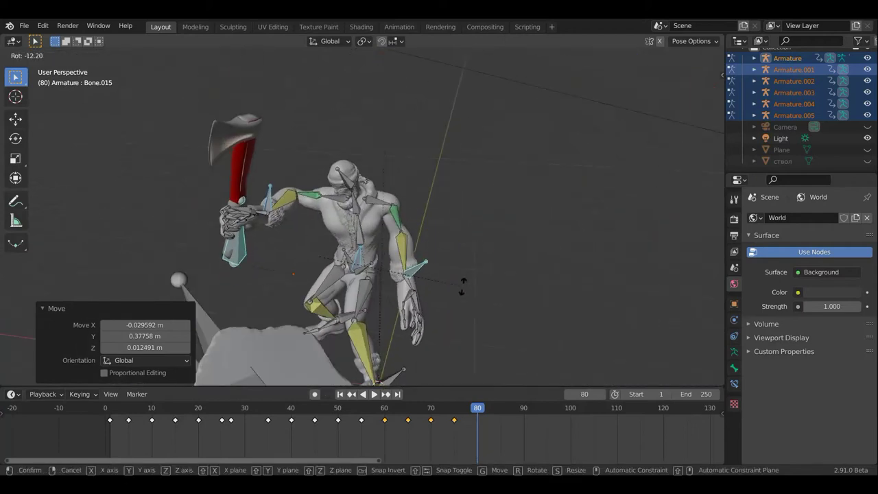
{"action": "left_click", "coordinate": [471, 268]}
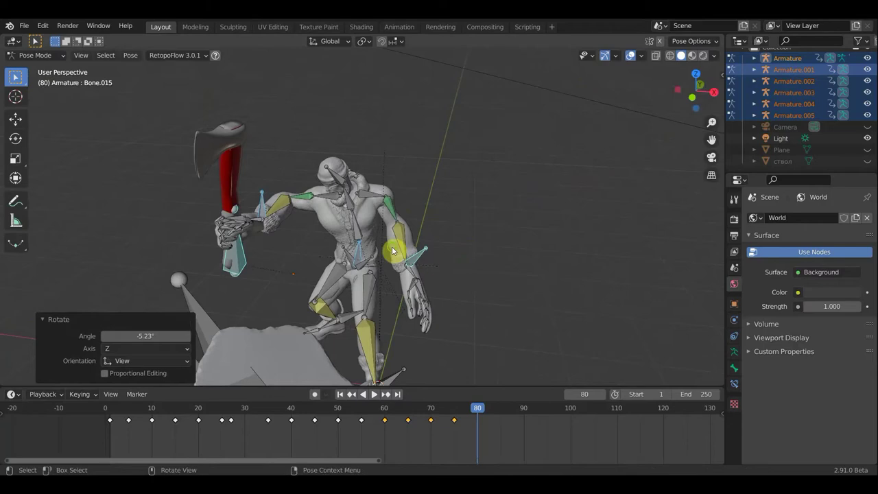
{"action": "middle_click_drag", "start_coordinate": [352, 237], "coordinate": [337, 254]}
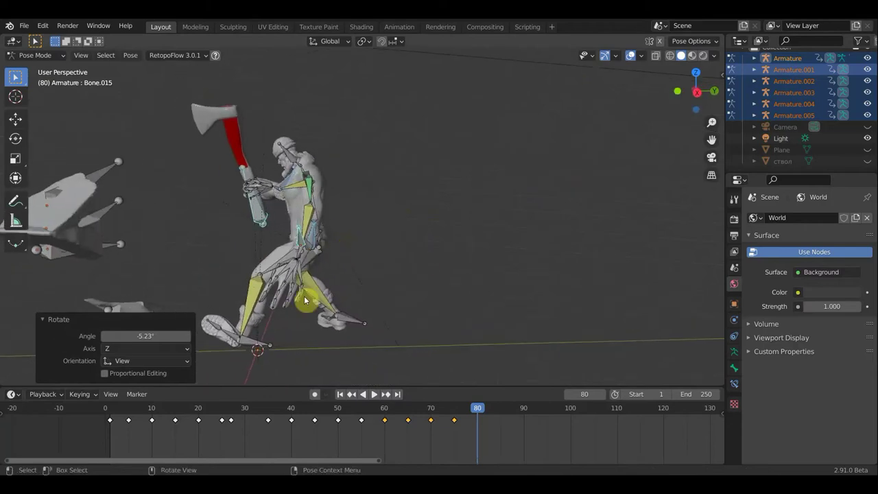
{"action": "left_click", "coordinate": [353, 331]}
{"action": "mouse_move", "coordinate": [352, 331]}
{"action": "middle_mouse_down"}
{"action": "mouse_move", "coordinate": [221, 329]}
{"action": "mouse_move", "coordinate": [379, 348]}
{"action": "middle_mouse_up"}
Step: Rotate foot bone Bone.007 to -14° and raise it about 0.037 m in Z
{"action": "key", "text": "r"}
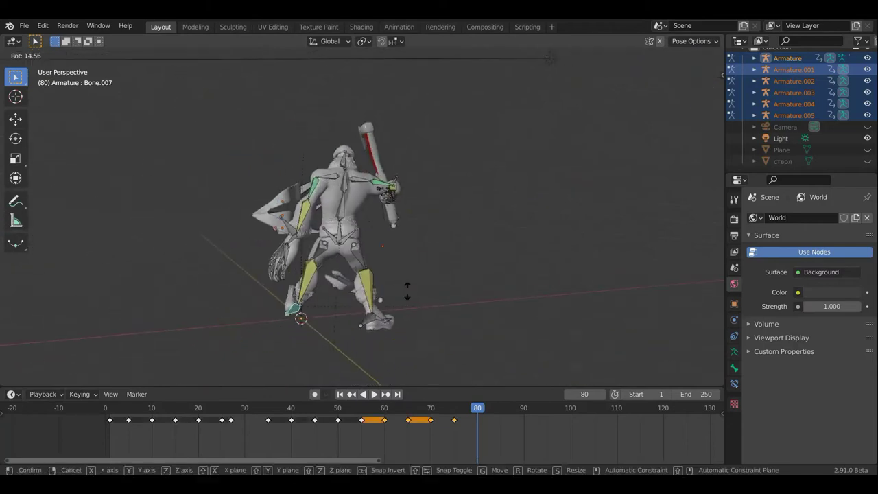
{"action": "left_click", "coordinate": [241, 215]}
{"action": "mouse_move", "coordinate": [241, 215]}
{"action": "middle_mouse_down"}
{"action": "mouse_move", "coordinate": [431, 284]}
{"action": "mouse_move", "coordinate": [463, 284]}
{"action": "mouse_move", "coordinate": [419, 329]}
{"action": "middle_mouse_up"}
{"action": "key", "text": "r"}
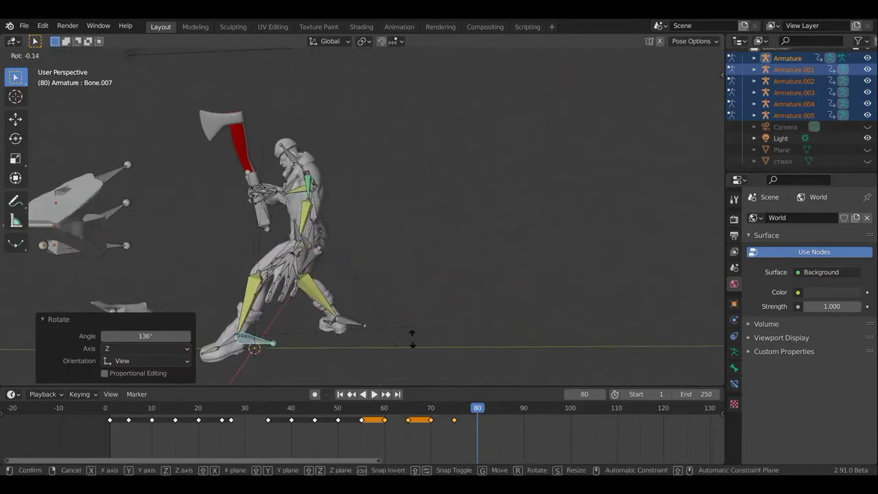
{"action": "left_click", "coordinate": [396, 351]}
{"action": "middle_click_drag", "start_coordinate": [395, 351], "coordinate": [409, 352]}
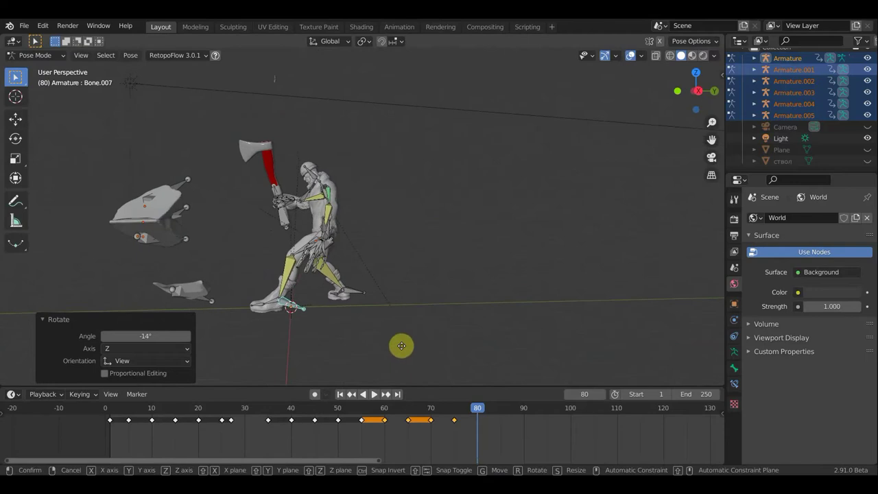
{"action": "key", "text": "g"}
{"action": "left_click", "coordinate": [403, 348]}
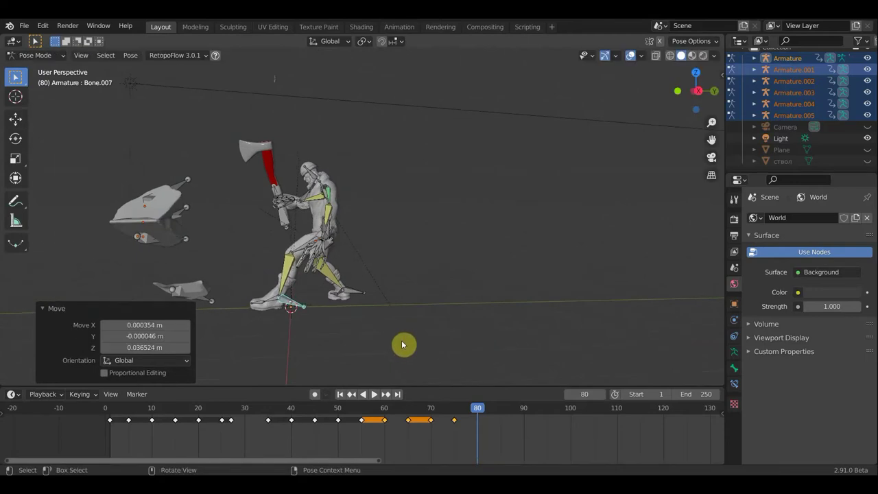
Step: Switch to the right side view and select Bone.020
{"action": "key", "text": "KP_3"}
{"action": "scroll", "coordinate": [343, 252], "scroll_direction": "up", "scroll_amount": 2}
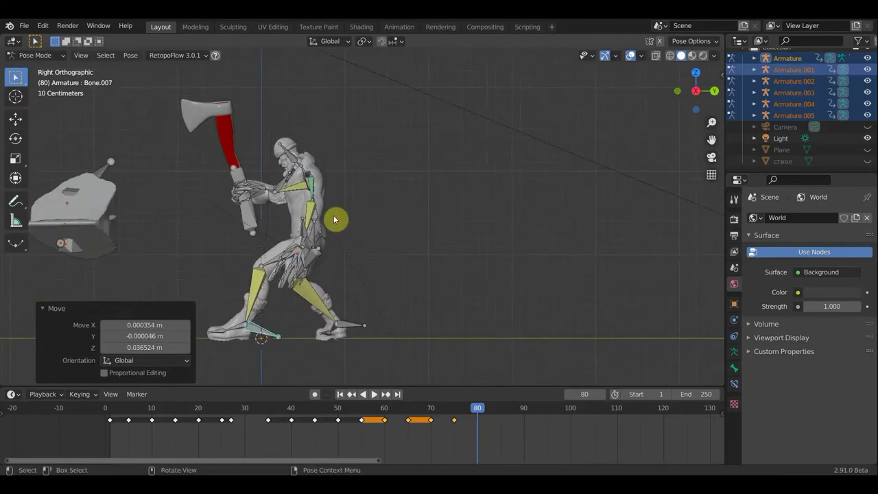
{"action": "mouse_move", "coordinate": [330, 207]}
{"action": "middle_mouse_down"}
{"action": "mouse_move", "coordinate": [335, 248]}
{"action": "mouse_move", "coordinate": [390, 268]}
{"action": "mouse_move", "coordinate": [556, 272]}
{"action": "mouse_move", "coordinate": [510, 247]}
{"action": "mouse_move", "coordinate": [461, 256]}
{"action": "mouse_move", "coordinate": [421, 251]}
{"action": "middle_mouse_up"}
{"action": "left_click", "coordinate": [311, 264]}
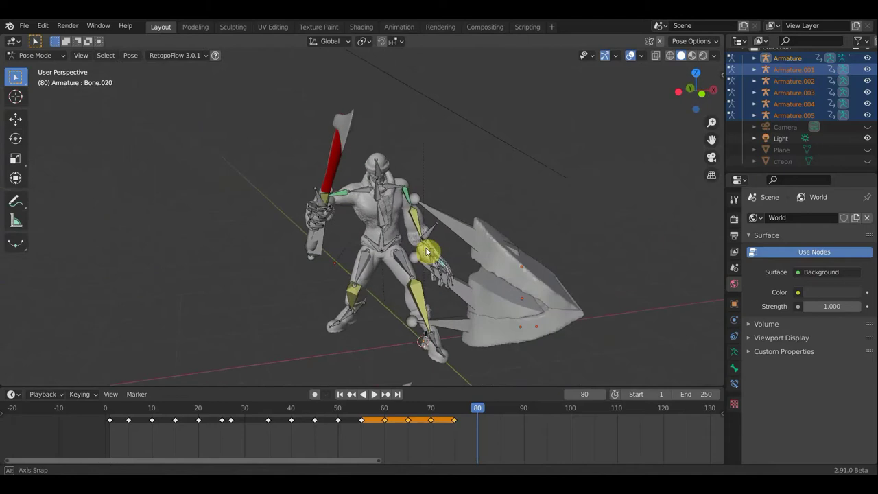
Step: Lower the axe control bone to sit in front of the lumberjack's legs
{"action": "mouse_move", "coordinate": [376, 220]}
{"action": "middle_mouse_down"}
{"action": "mouse_move", "coordinate": [410, 199]}
{"action": "mouse_move", "coordinate": [483, 197]}
{"action": "middle_mouse_up"}
{"action": "left_click", "coordinate": [486, 200], "text": "shift"}
{"action": "left_click", "coordinate": [490, 234], "text": "shift"}
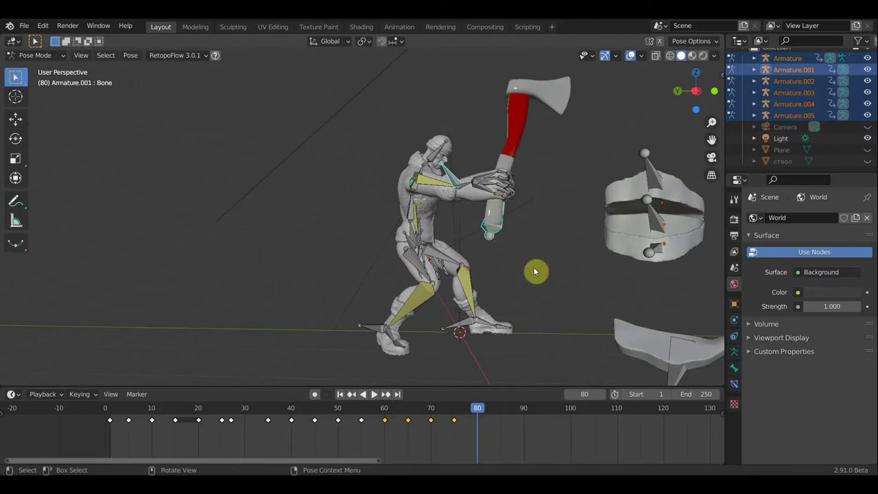
{"action": "key", "text": "g"}
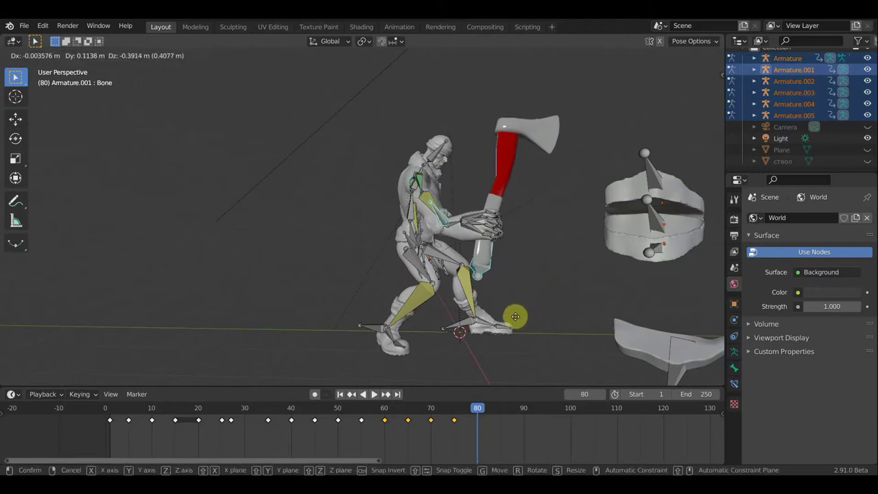
{"action": "left_click", "coordinate": [516, 321]}
Step: Rotate the axe bone -57.3° so the blade faces the ground, then reposition it
{"action": "middle_click_drag", "start_coordinate": [537, 315], "coordinate": [653, 308]}
{"action": "key", "text": "r"}
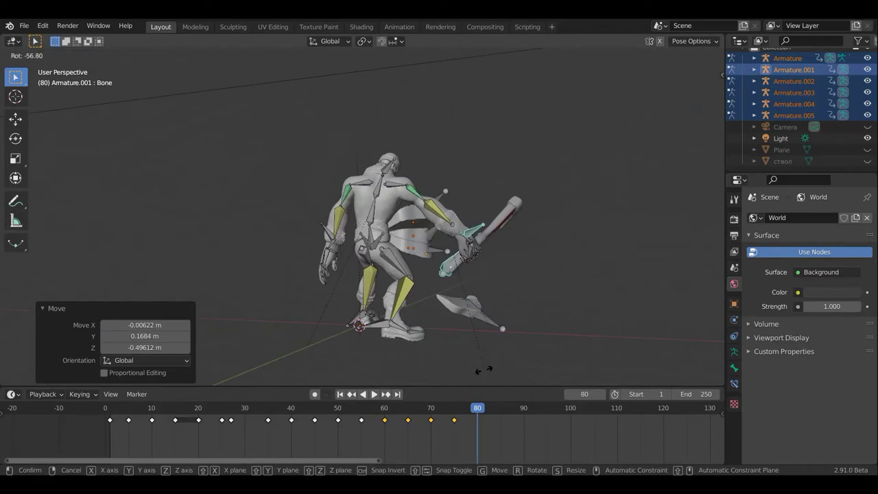
{"action": "left_click", "coordinate": [498, 358]}
{"action": "key", "text": "g"}
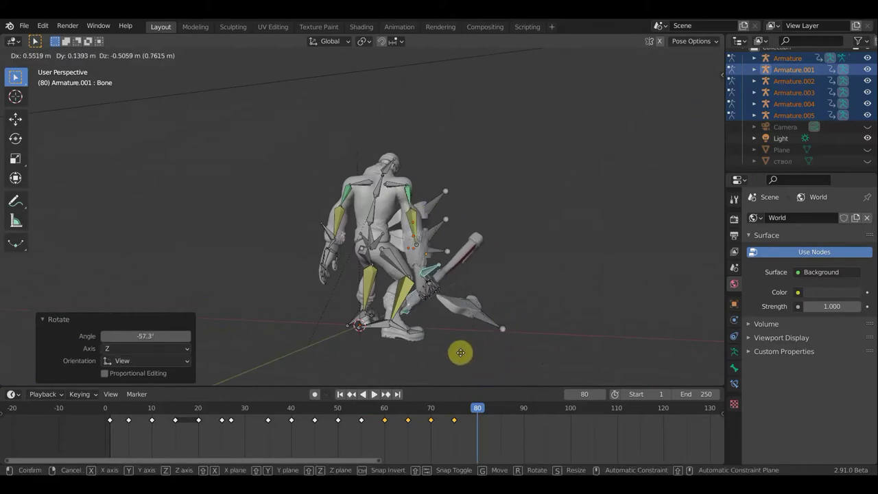
{"action": "left_click", "coordinate": [472, 350]}
Step: Select the lumberjack's pelvis bone in right-side view and start moving it
{"action": "middle_click_drag", "start_coordinate": [343, 341], "coordinate": [257, 352]}
{"action": "mouse_move", "coordinate": [343, 316]}
{"action": "middle_mouse_down"}
{"action": "mouse_move", "coordinate": [332, 317]}
{"action": "mouse_move", "coordinate": [363, 334]}
{"action": "middle_mouse_up"}
{"action": "mouse_move", "coordinate": [464, 233]}
{"action": "middle_mouse_down"}
{"action": "mouse_move", "coordinate": [392, 232]}
{"action": "mouse_move", "coordinate": [439, 230]}
{"action": "middle_mouse_up"}
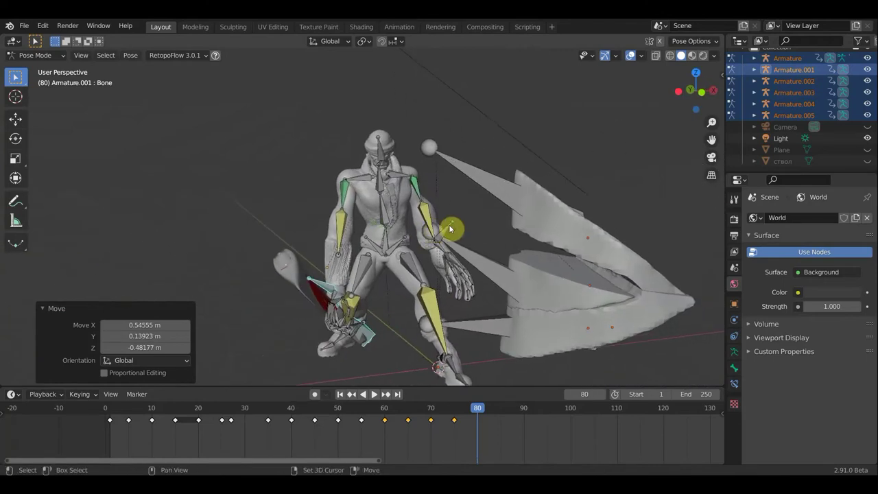
{"action": "left_click", "coordinate": [388, 241]}
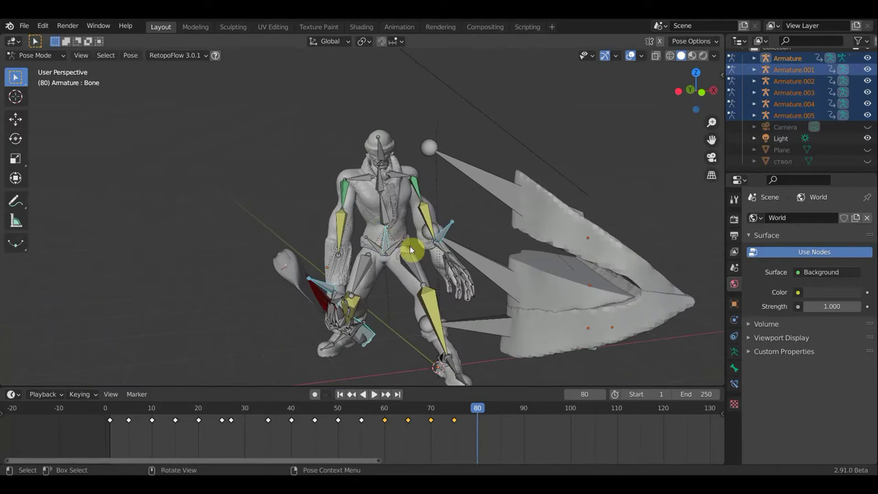
{"action": "key", "text": "KP_3"}
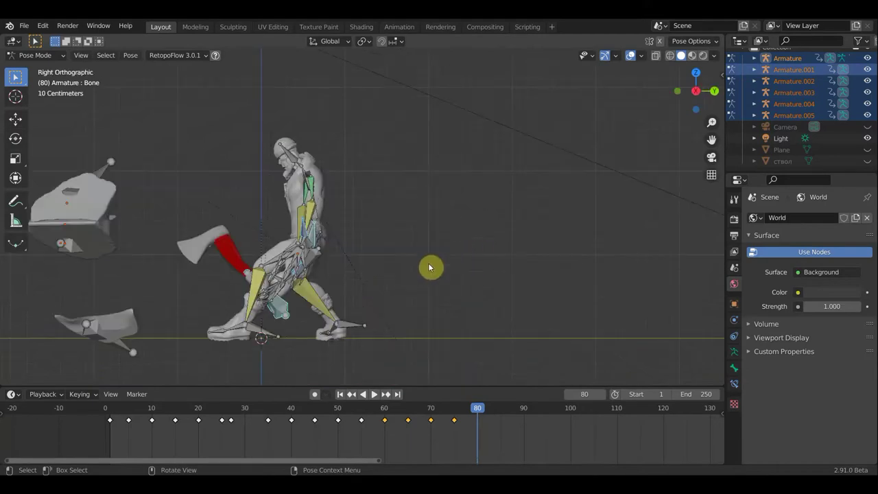
{"action": "key", "text": "g"}
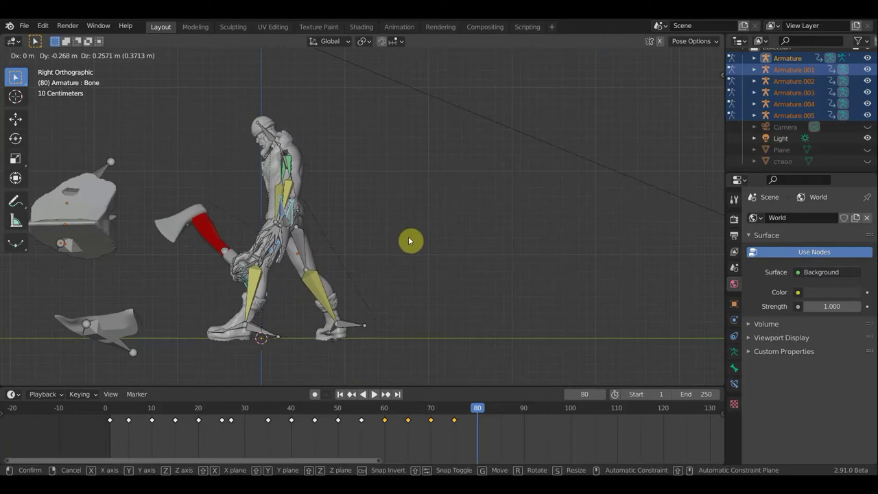
Step: Set the pelvis position and shift the axe bone toward the trunk
{"action": "left_click", "coordinate": [409, 241]}
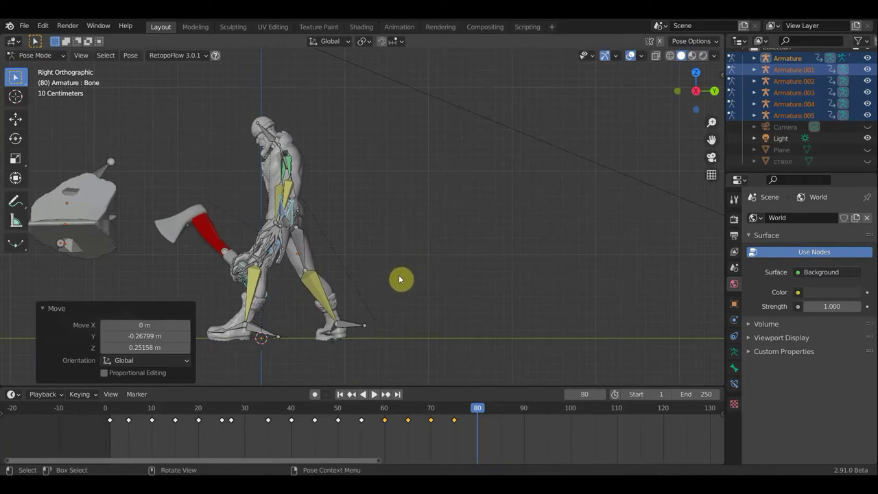
{"action": "middle_click_drag", "start_coordinate": [460, 292], "coordinate": [669, 290]}
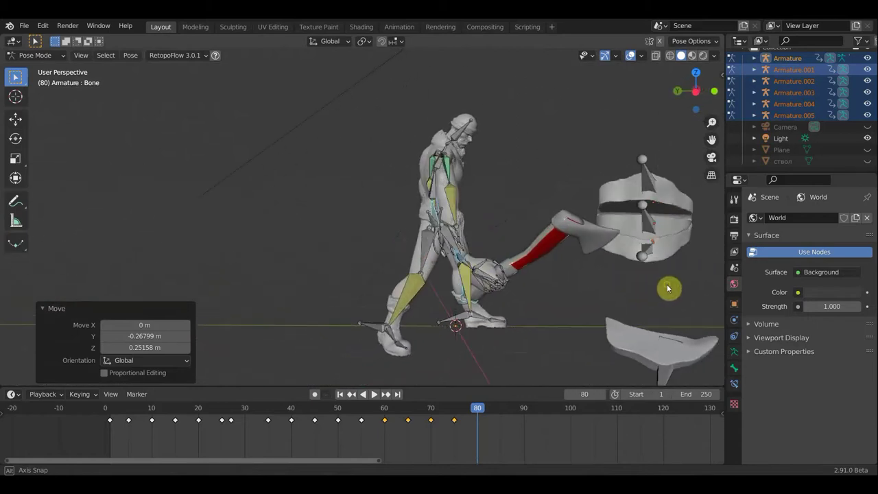
{"action": "left_click", "coordinate": [475, 298], "text": "shift"}
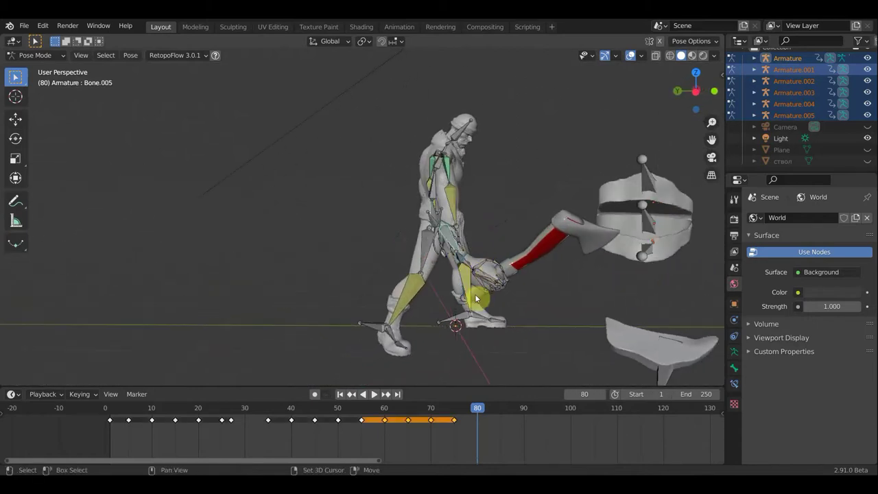
{"action": "left_click", "coordinate": [535, 317]}
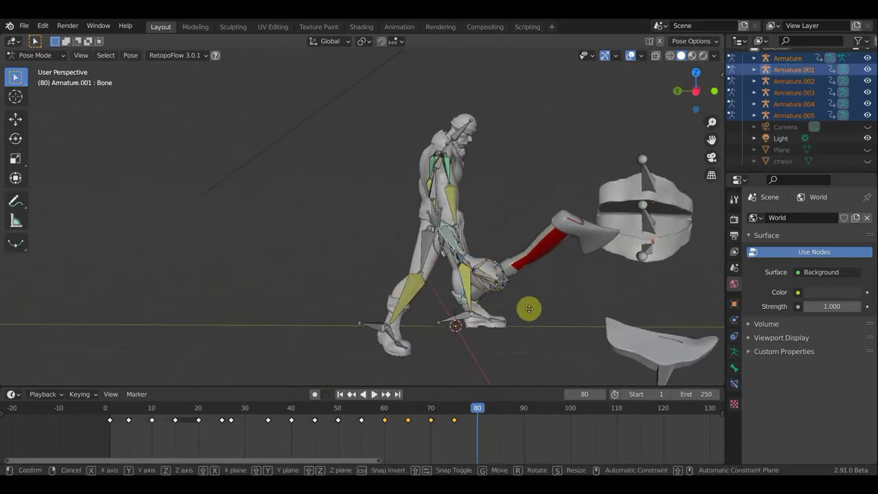
{"action": "key", "text": "g"}
{"action": "left_click", "coordinate": [523, 302]}
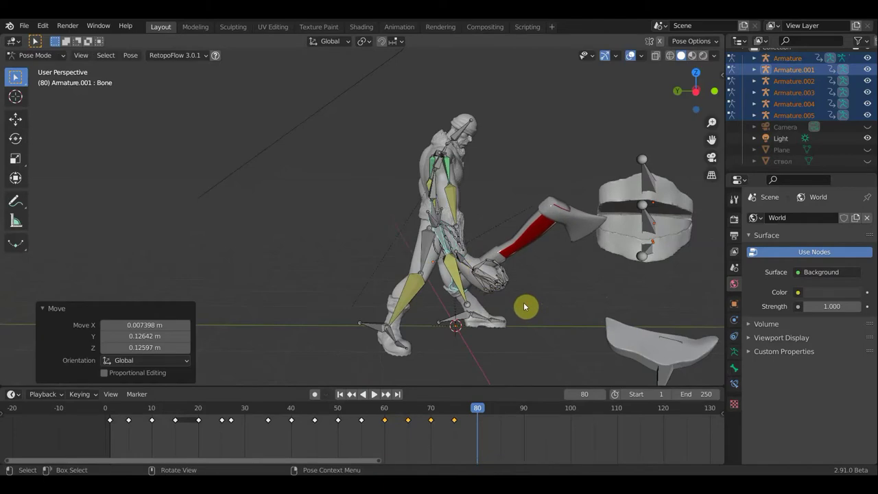
Step: Move the axe handle bone and rotate it -36.1° into a horizontal swing
{"action": "mouse_move", "coordinate": [537, 287]}
{"action": "middle_mouse_down"}
{"action": "mouse_move", "coordinate": [482, 315]}
{"action": "mouse_move", "coordinate": [430, 282]}
{"action": "mouse_move", "coordinate": [554, 255]}
{"action": "middle_mouse_up"}
{"action": "left_click", "coordinate": [430, 281]}
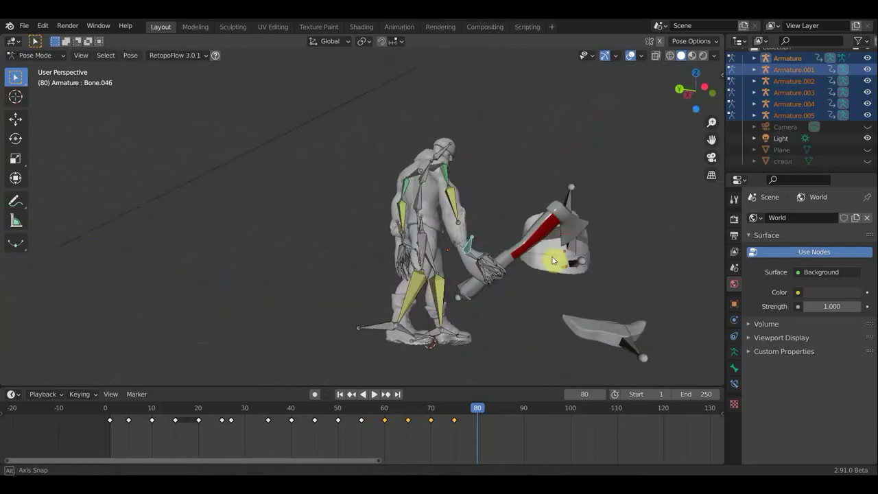
{"action": "left_click", "coordinate": [461, 299]}
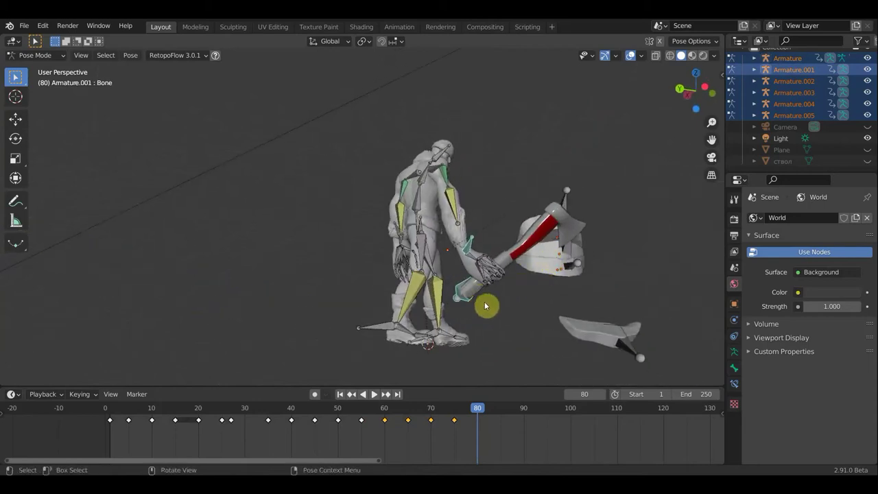
{"action": "key", "text": "g"}
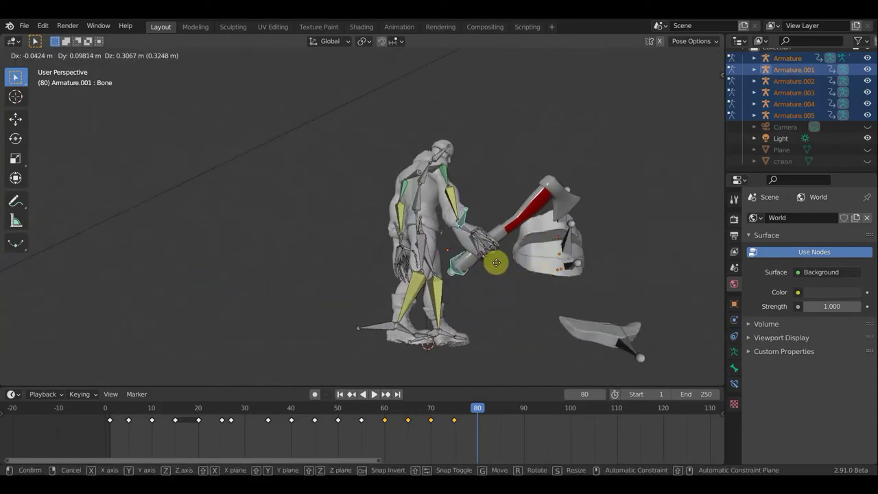
{"action": "left_click", "coordinate": [504, 275]}
{"action": "mouse_move", "coordinate": [569, 306]}
{"action": "middle_mouse_down"}
{"action": "mouse_move", "coordinate": [534, 319]}
{"action": "mouse_move", "coordinate": [562, 323]}
{"action": "middle_mouse_up"}
{"action": "key", "text": "r"}
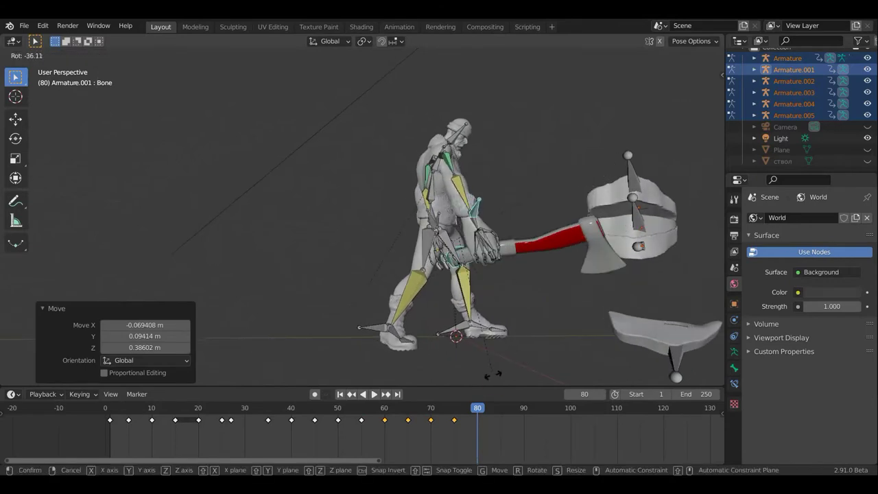
{"action": "left_click", "coordinate": [527, 355]}
Step: Shift and rotate the axe arm bones toward the tree trunk
{"action": "middle_click_drag", "start_coordinate": [526, 354], "coordinate": [528, 354]}
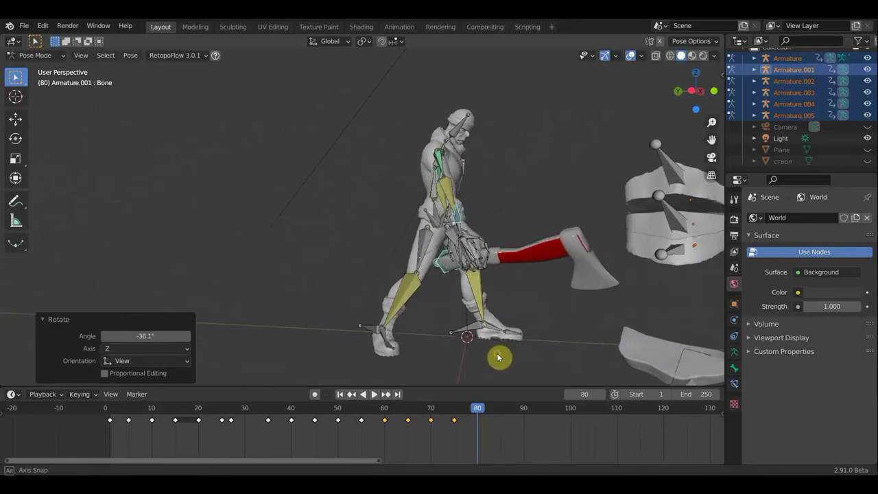
{"action": "key", "text": "g"}
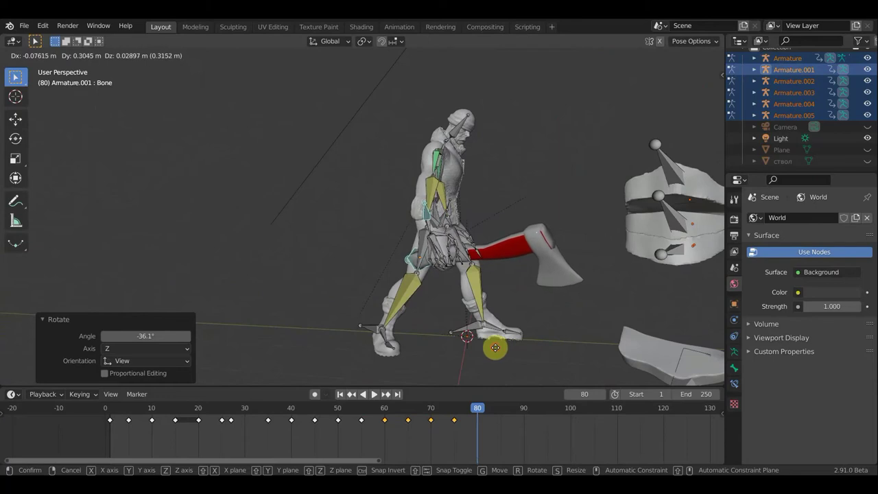
{"action": "left_click", "coordinate": [422, 349]}
{"action": "middle_click_drag", "start_coordinate": [423, 349], "coordinate": [385, 353]}
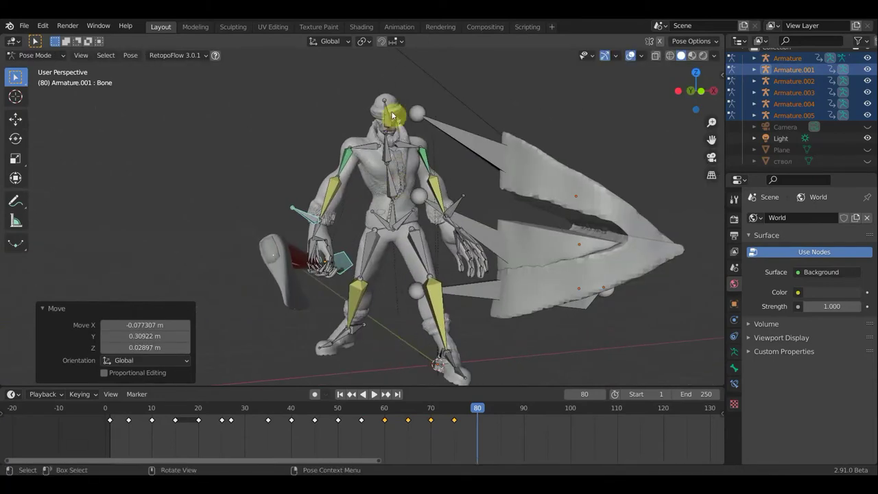
{"action": "mouse_move", "coordinate": [412, 303]}
{"action": "middle_mouse_down"}
{"action": "mouse_move", "coordinate": [410, 317]}
{"action": "mouse_move", "coordinate": [473, 319]}
{"action": "middle_mouse_up"}
{"action": "key", "text": "r"}
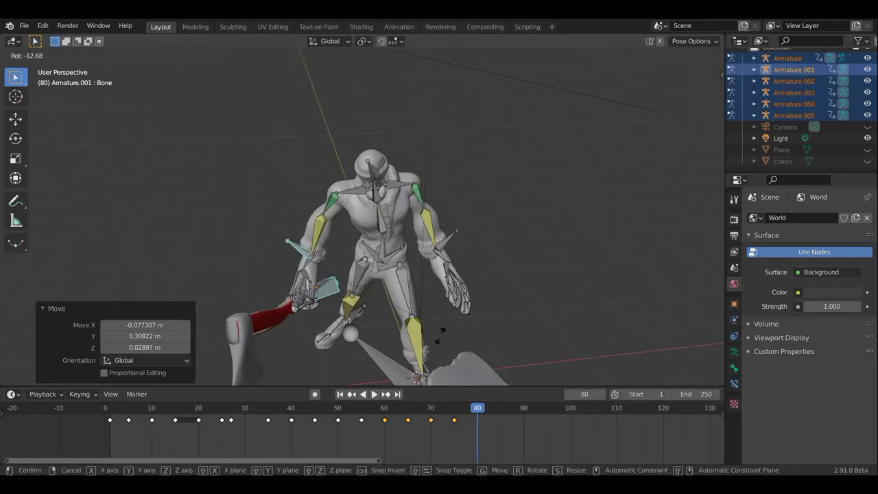
{"action": "left_click", "coordinate": [391, 336]}
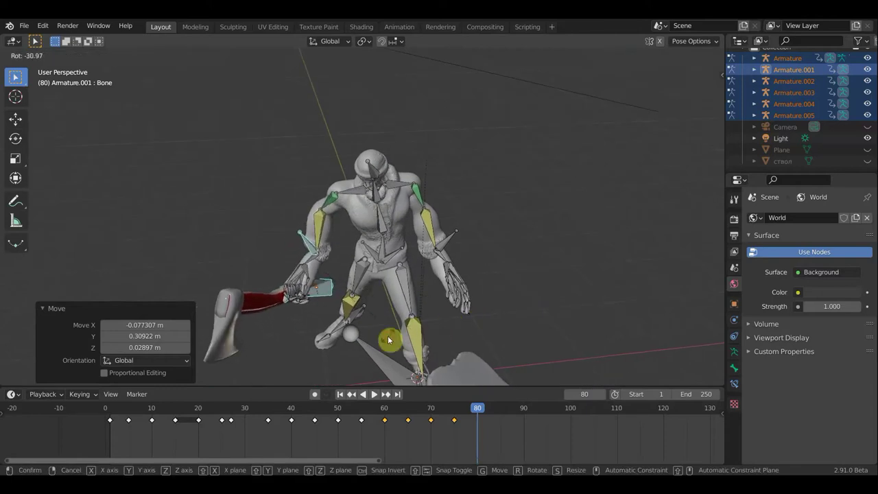
Step: Re-rotate and reposition the axe arm, then undo the last change
{"action": "mouse_move", "coordinate": [390, 313]}
{"action": "middle_mouse_down"}
{"action": "mouse_move", "coordinate": [352, 293]}
{"action": "mouse_move", "coordinate": [430, 255]}
{"action": "middle_mouse_up"}
{"action": "key", "text": "r"}
{"action": "left_click", "coordinate": [427, 208]}
{"action": "left_click_drag", "start_coordinate": [378, 245], "coordinate": [387, 244]}
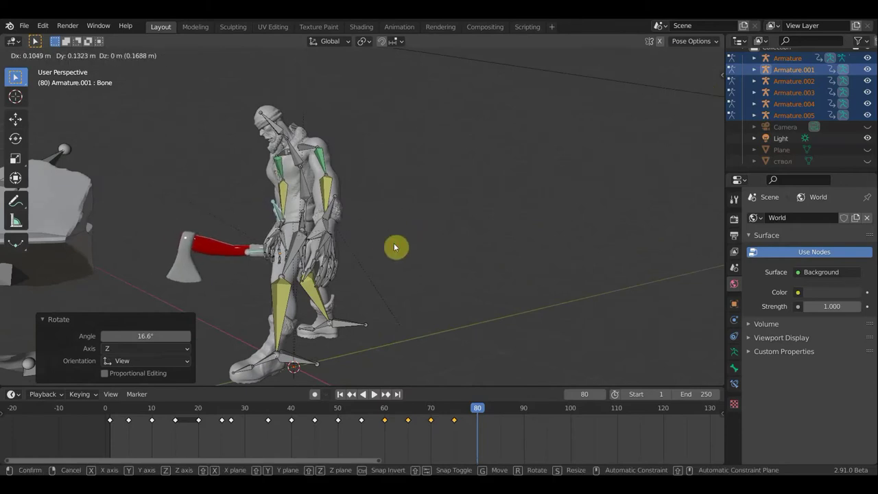
{"action": "left_click", "coordinate": [374, 243]}
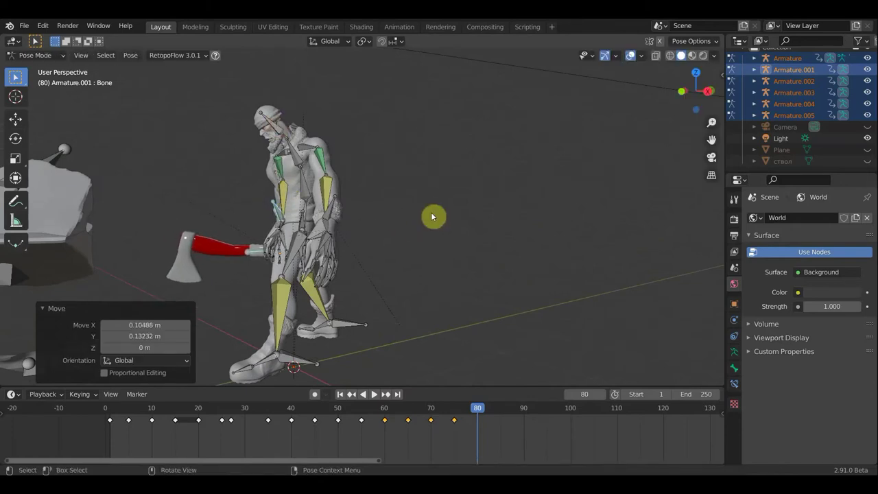
{"action": "key", "text": "ctrl+z"}
Step: Tilt the head -34.8°, then select Bone, Bone.046, the axe bone and Bone.015
{"action": "key", "text": "r"}
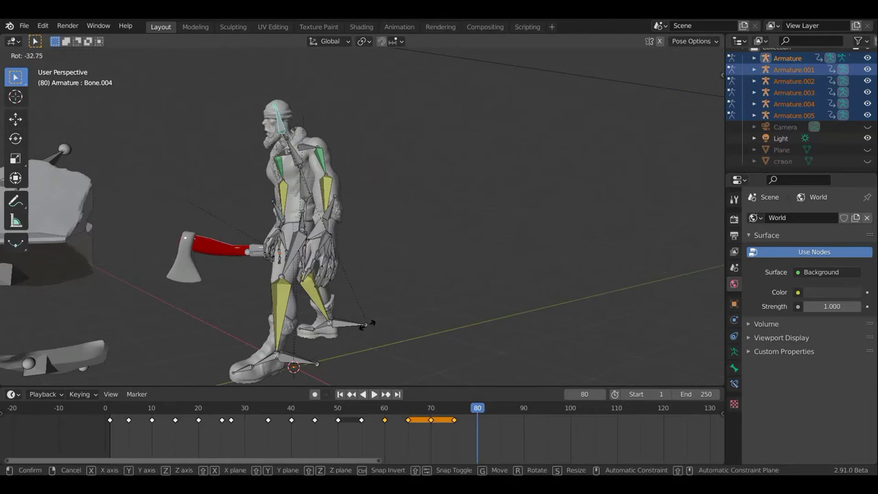
{"action": "left_click", "coordinate": [432, 288]}
{"action": "middle_click_drag", "start_coordinate": [433, 288], "coordinate": [558, 294]}
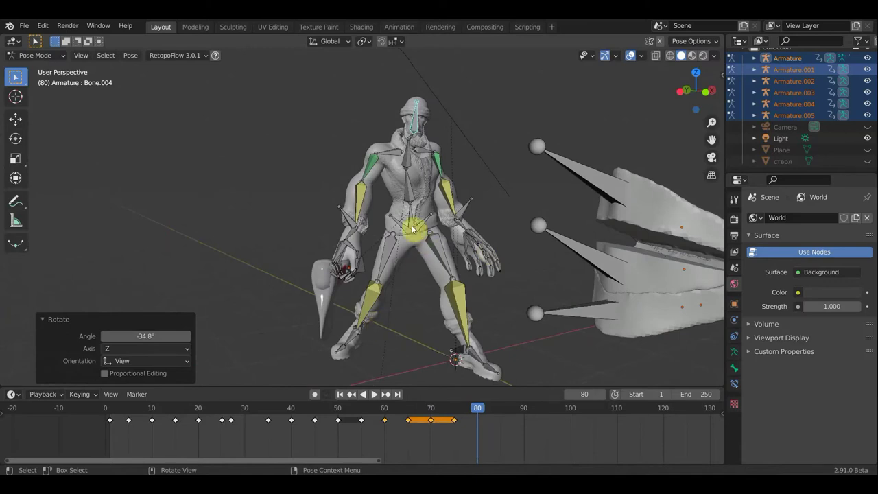
{"action": "left_click", "coordinate": [346, 221]}
{"action": "left_click", "coordinate": [363, 269]}
{"action": "left_click", "coordinate": [466, 210]}
{"action": "left_click", "coordinate": [496, 219]}
Step: Rotate and move the selected hand and axe bones from the top orthographic view
{"action": "middle_click_drag", "start_coordinate": [498, 240], "coordinate": [537, 324]}
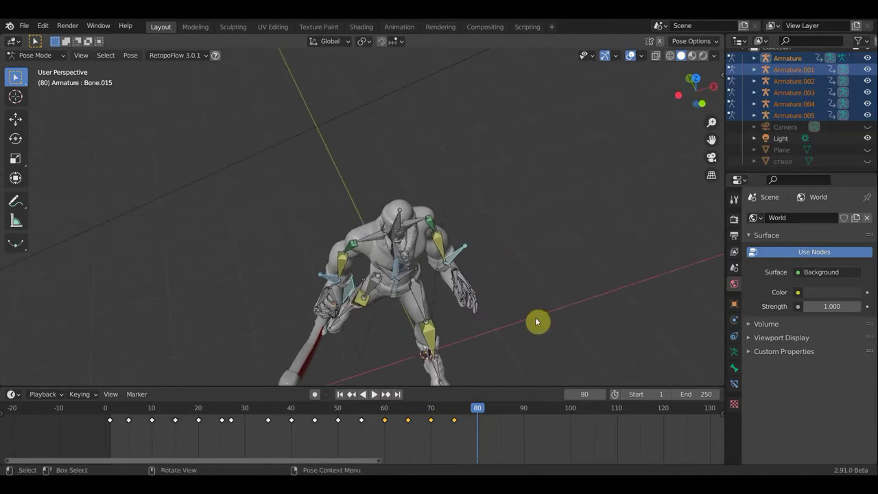
{"action": "key", "text": "KP_5"}
{"action": "key", "text": "KP_7"}
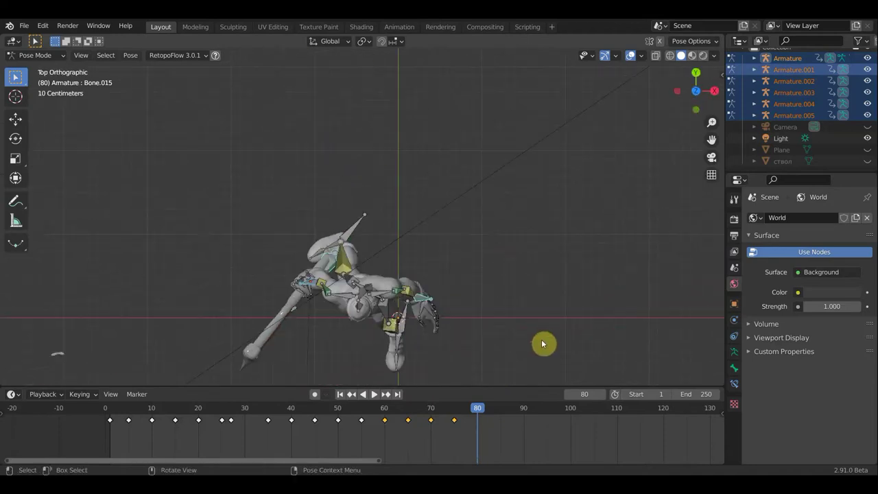
{"action": "key", "text": "r"}
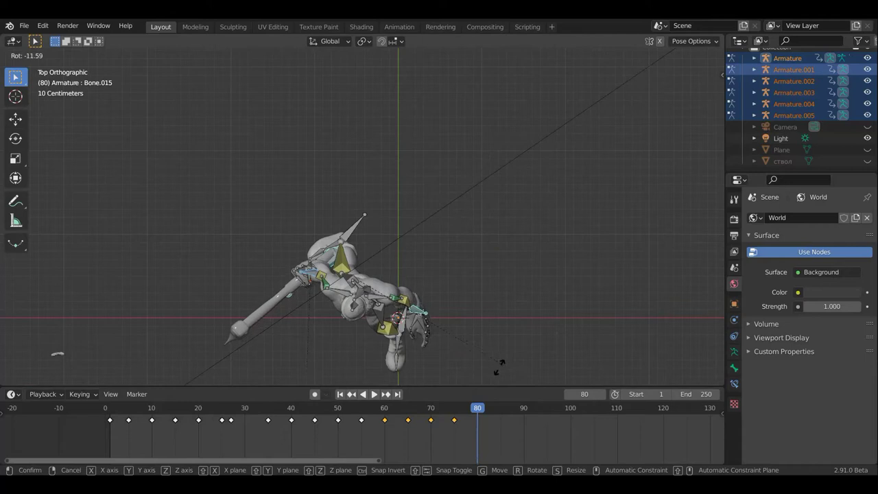
{"action": "left_click", "coordinate": [499, 369]}
{"action": "key", "text": "g"}
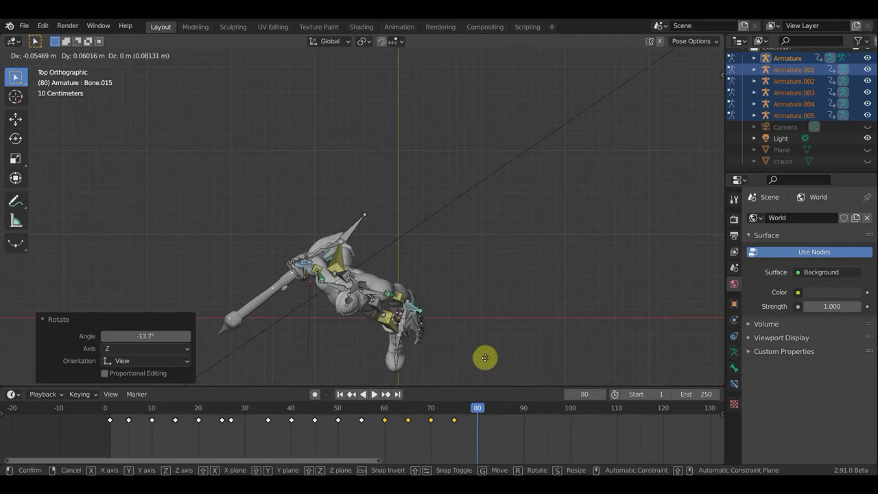
{"action": "left_click", "coordinate": [487, 362]}
{"action": "mouse_move", "coordinate": [528, 342]}
{"action": "middle_mouse_down"}
{"action": "mouse_move", "coordinate": [556, 300]}
{"action": "mouse_move", "coordinate": [578, 206]}
{"action": "mouse_move", "coordinate": [559, 239]}
{"action": "middle_mouse_up"}
{"action": "key", "text": "g"}
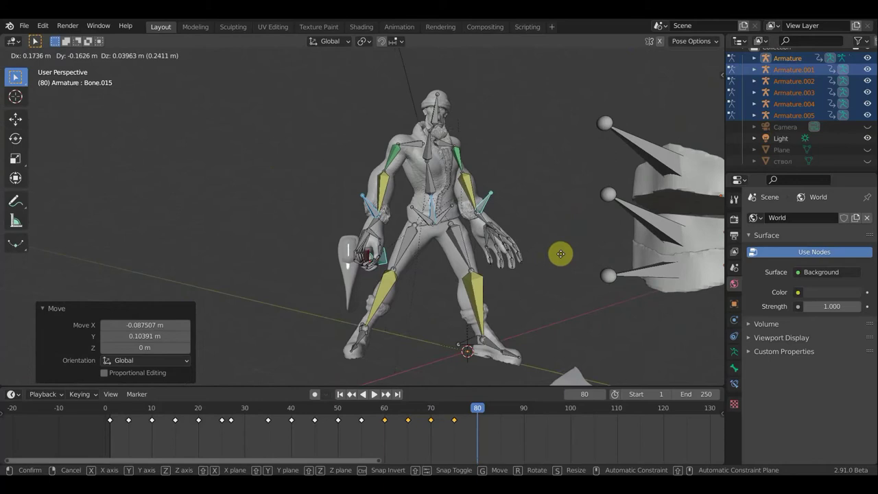
{"action": "left_click", "coordinate": [562, 260]}
Step: Shift leg bone Bone.038 about 0.305 m X, -0.449 m Y, 0.021 m Z
{"action": "mouse_move", "coordinate": [371, 341]}
{"action": "middle_mouse_down"}
{"action": "mouse_move", "coordinate": [451, 354]}
{"action": "mouse_move", "coordinate": [304, 314]}
{"action": "mouse_move", "coordinate": [314, 316]}
{"action": "middle_mouse_up"}
{"action": "left_click", "coordinate": [391, 325]}
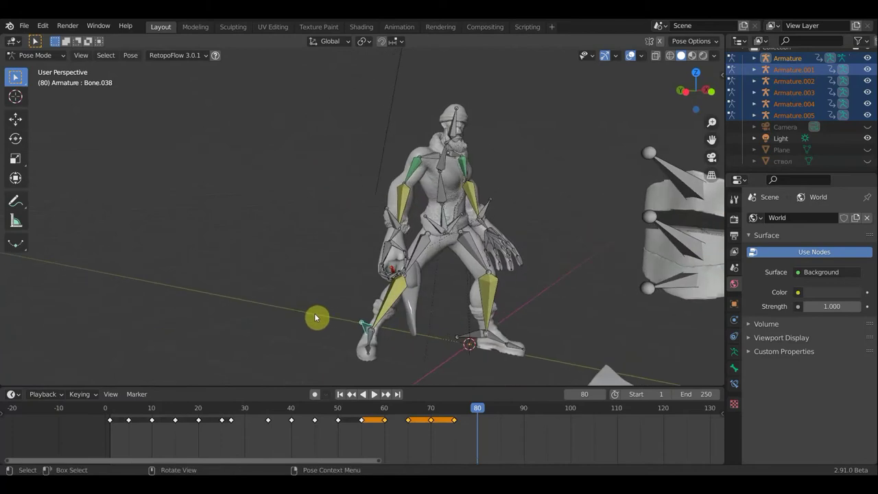
{"action": "key", "text": "g"}
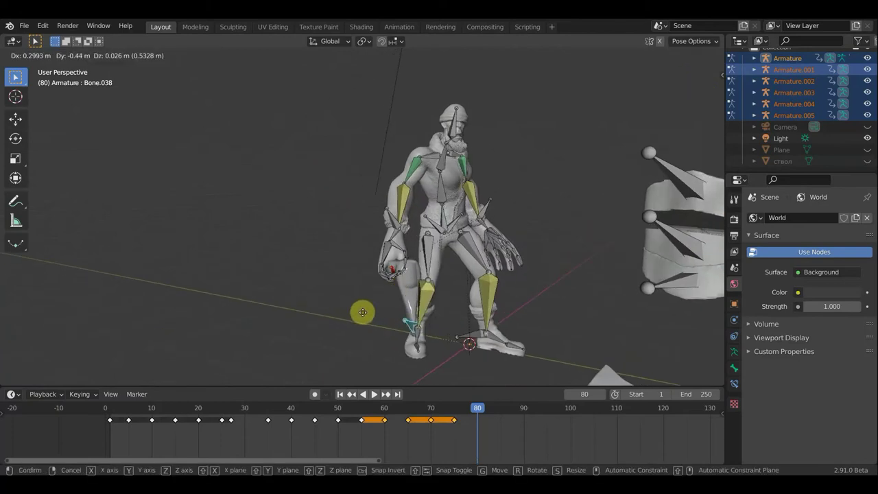
{"action": "left_click", "coordinate": [370, 303]}
{"action": "mouse_move", "coordinate": [494, 293]}
{"action": "middle_mouse_down"}
{"action": "mouse_move", "coordinate": [551, 286]}
{"action": "mouse_move", "coordinate": [476, 288]}
{"action": "mouse_move", "coordinate": [487, 261]}
{"action": "middle_mouse_up"}
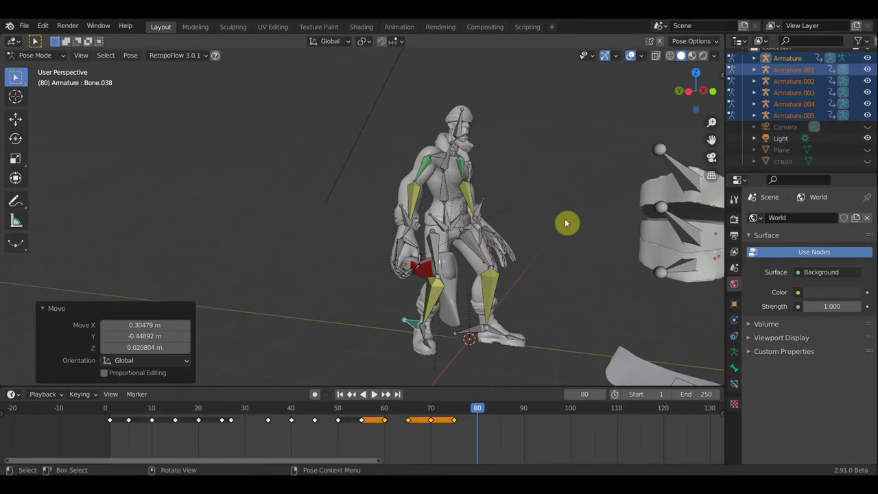
Step: Insert a Location & Rotation keyframe for all bones at frame 80
{"action": "key", "text": "a"}
{"action": "key", "text": "i"}
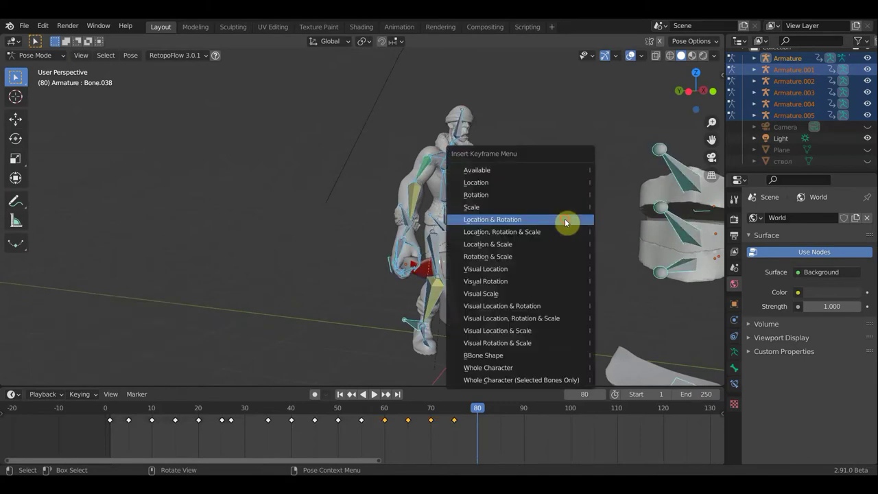
{"action": "left_click", "coordinate": [566, 220]}
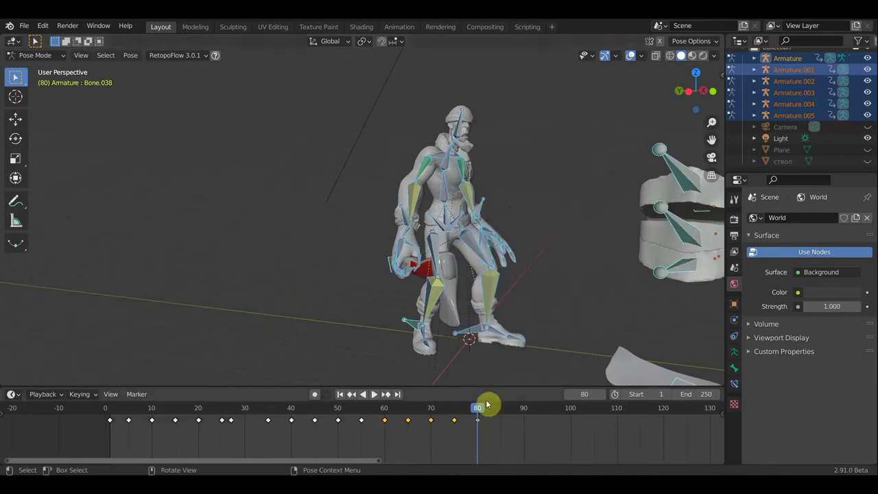
Step: Hide the viewport overlays and play the chopping animation backwards and forwards
{"action": "left_click", "coordinate": [631, 57]}
{"action": "mouse_move", "coordinate": [588, 173]}
{"action": "middle_mouse_down"}
{"action": "mouse_move", "coordinate": [557, 231]}
{"action": "mouse_move", "coordinate": [472, 259]}
{"action": "mouse_move", "coordinate": [457, 331]}
{"action": "middle_mouse_up"}
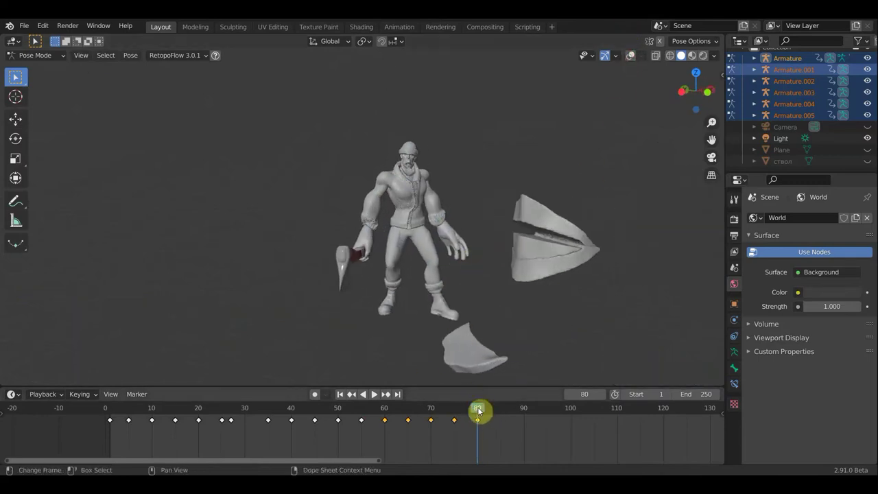
{"action": "key", "text": "shift+ctrl+space"}
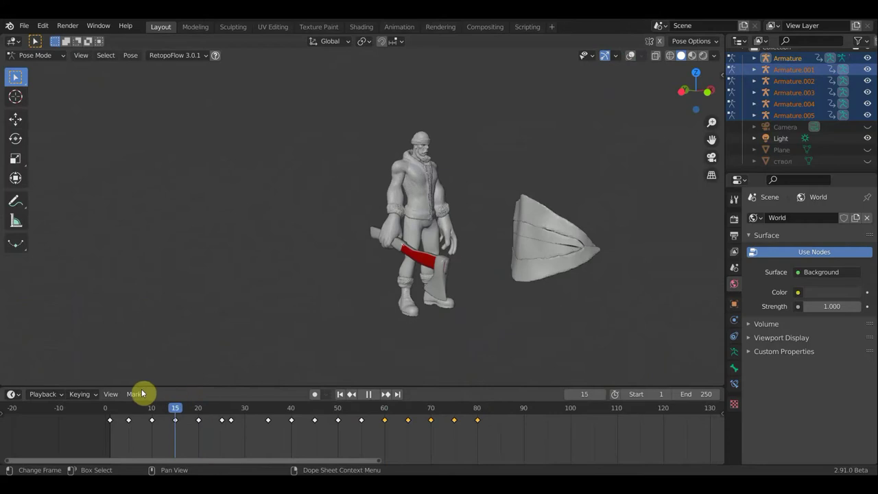
{"action": "key", "text": "space"}
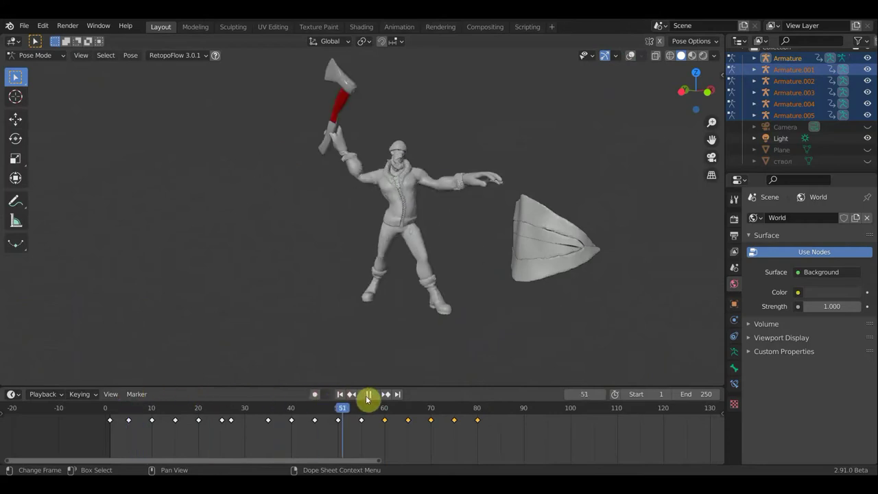
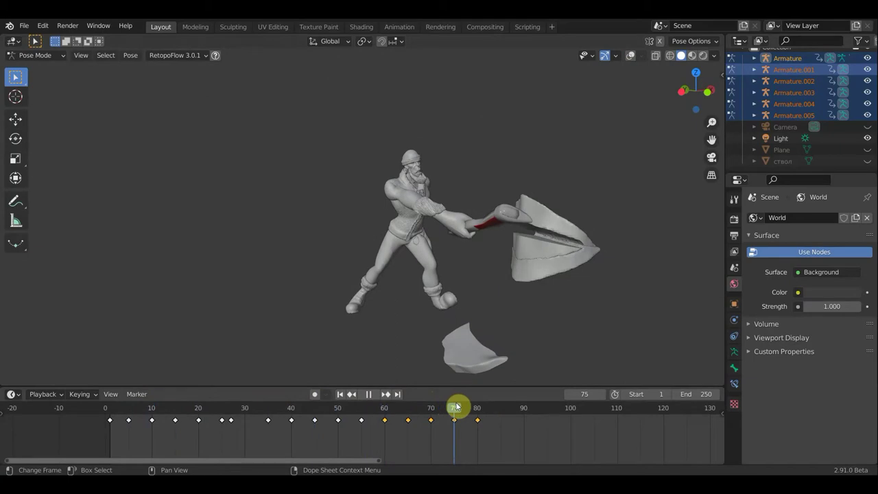
Step: Return the timeline to frame 75 and turn on Viewport Overlays to show the rig's bones
{"action": "mouse_move", "coordinate": [436, 407]}
{"action": "left_mouse_down"}
{"action": "mouse_move", "coordinate": [427, 407]}
{"action": "mouse_move", "coordinate": [449, 408]}
{"action": "left_mouse_up"}
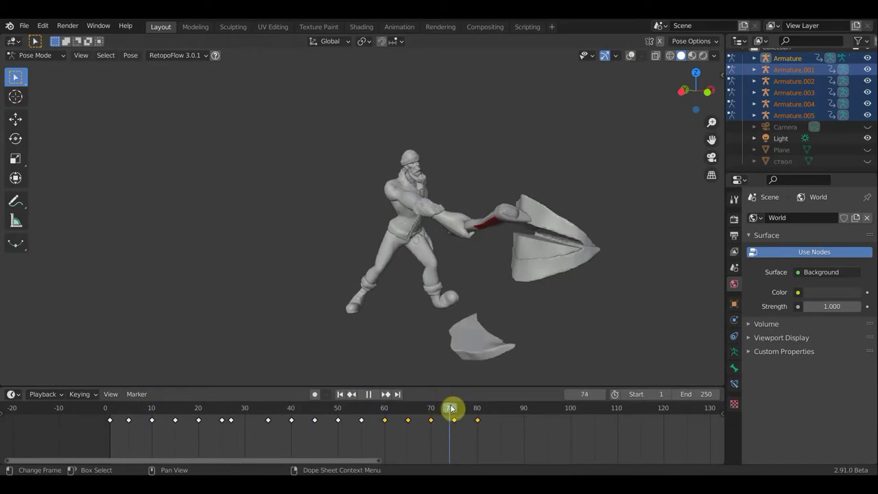
{"action": "left_click_drag", "start_coordinate": [452, 408], "coordinate": [455, 410]}
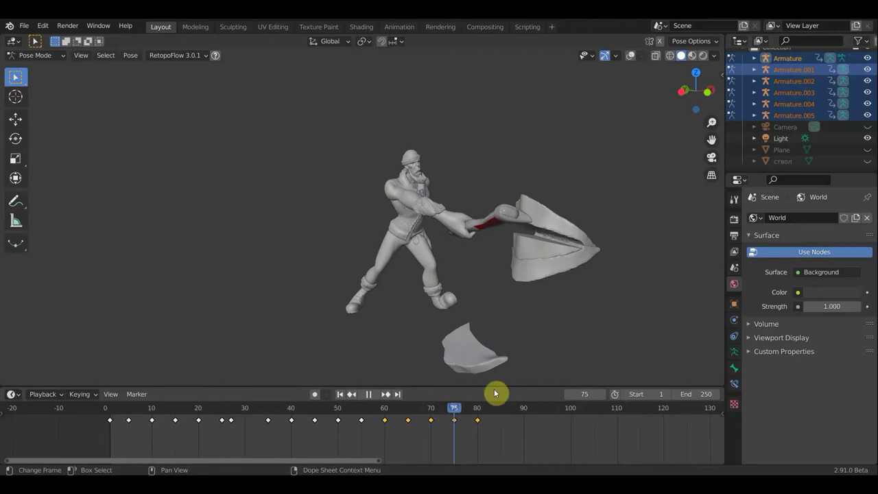
{"action": "scroll", "coordinate": [560, 205], "scroll_direction": "up", "scroll_amount": 2}
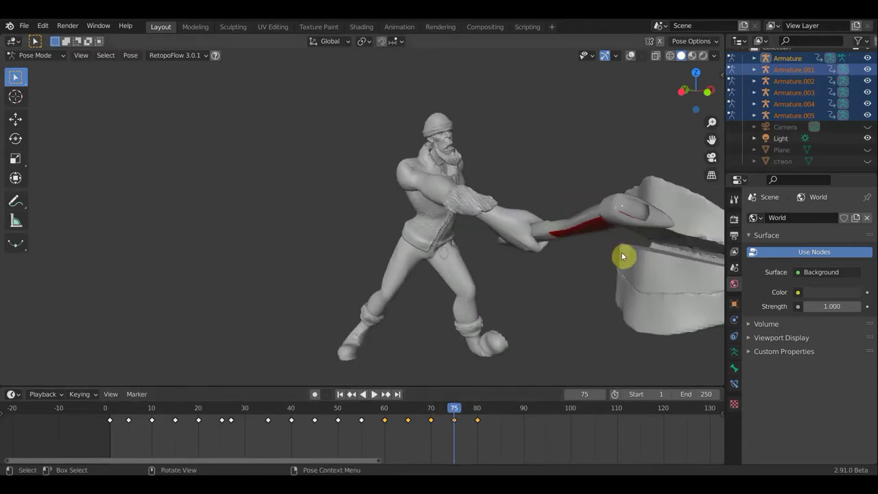
{"action": "mouse_move", "coordinate": [547, 292]}
{"action": "middle_mouse_down"}
{"action": "mouse_move", "coordinate": [471, 280]}
{"action": "mouse_move", "coordinate": [500, 241]}
{"action": "middle_mouse_up"}
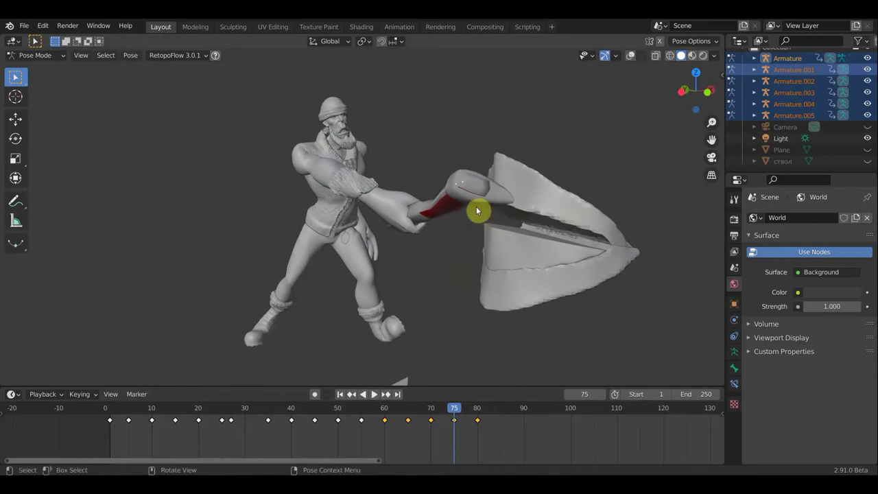
{"action": "left_click", "coordinate": [630, 57]}
{"action": "mouse_move", "coordinate": [620, 151]}
{"action": "middle_mouse_down"}
{"action": "mouse_move", "coordinate": [695, 153]}
{"action": "mouse_move", "coordinate": [597, 172]}
{"action": "middle_mouse_up"}
Step: Select the hand and axe-handle bones and tilt the axe by -4.6°
{"action": "middle_click_drag", "start_coordinate": [531, 180], "coordinate": [520, 196]}
{"action": "left_click", "coordinate": [520, 199]}
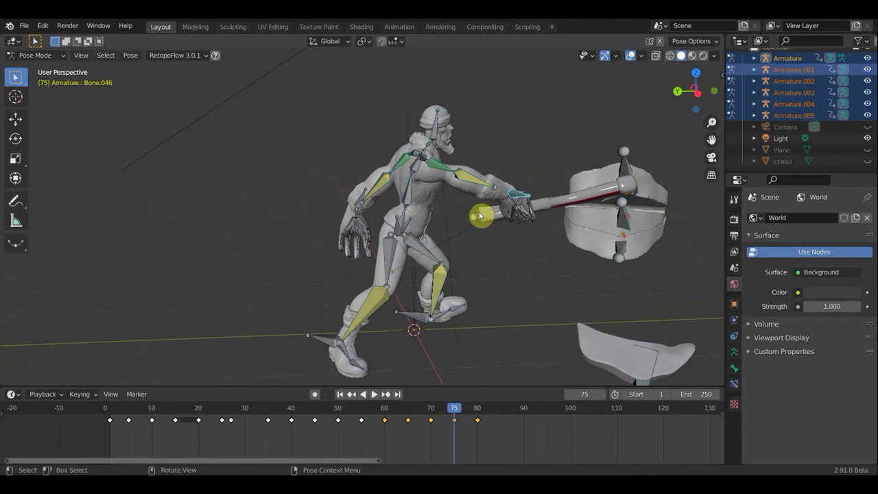
{"action": "left_click", "coordinate": [561, 244], "text": "shift"}
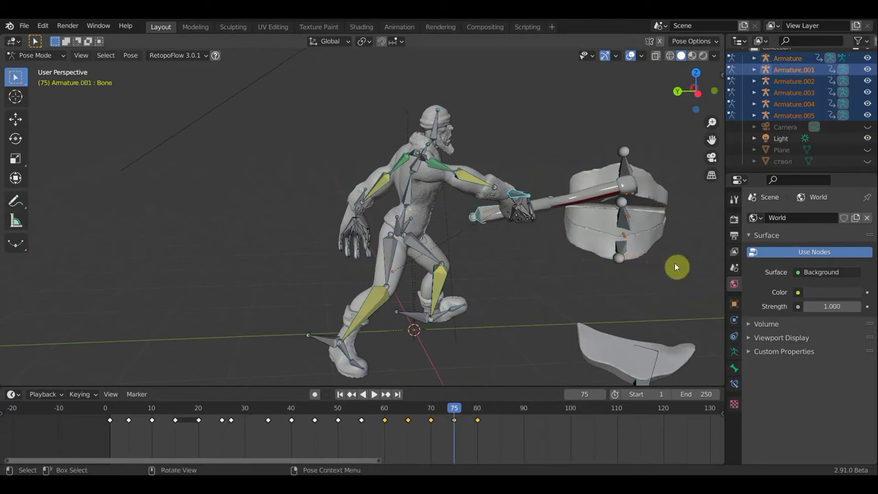
{"action": "key", "text": "r"}
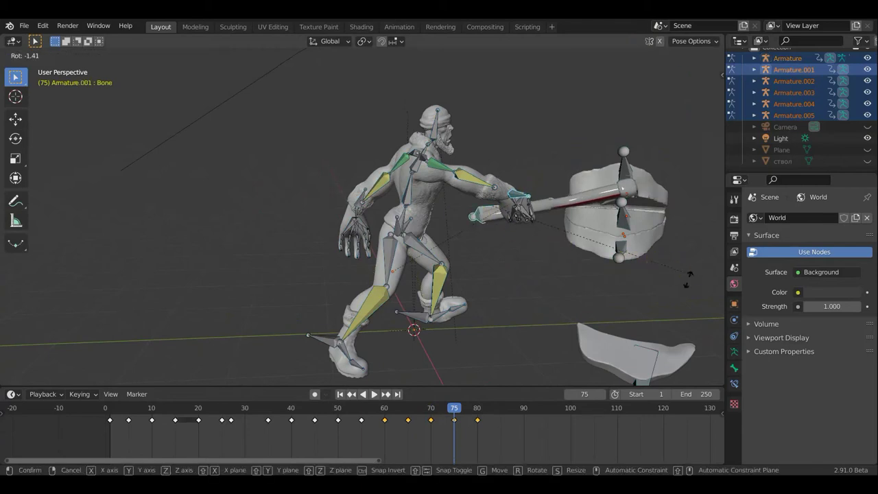
{"action": "left_click", "coordinate": [677, 281]}
{"action": "middle_click_drag", "start_coordinate": [678, 284], "coordinate": [570, 274]}
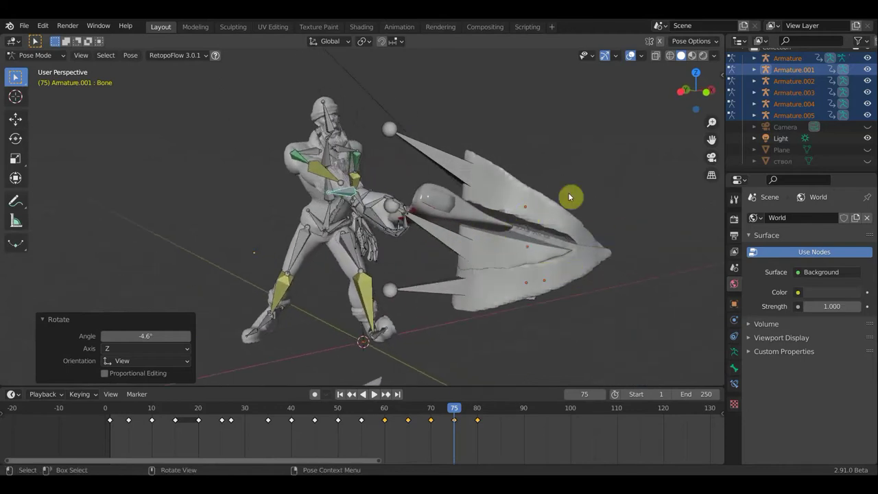
Step: Key Location & Rotation for all rig bones at frame 75
{"action": "middle_click_drag", "start_coordinate": [535, 202], "coordinate": [512, 207]}
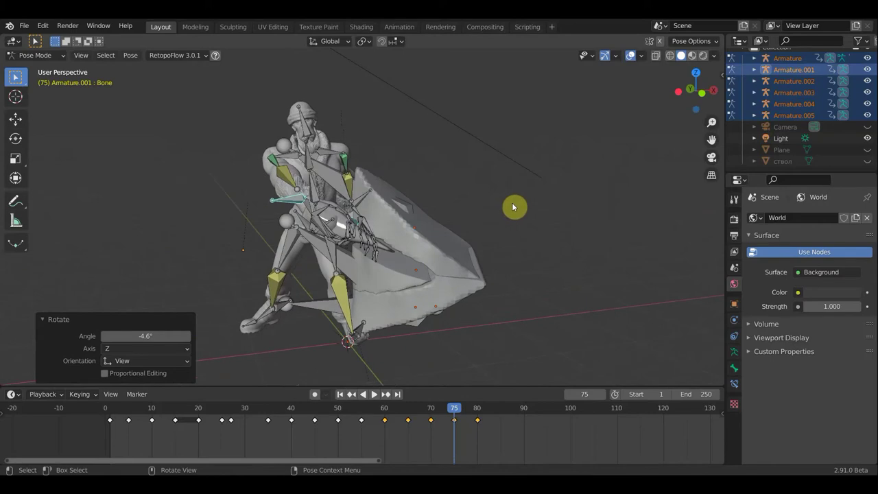
{"action": "key", "text": "a"}
{"action": "key", "text": "i"}
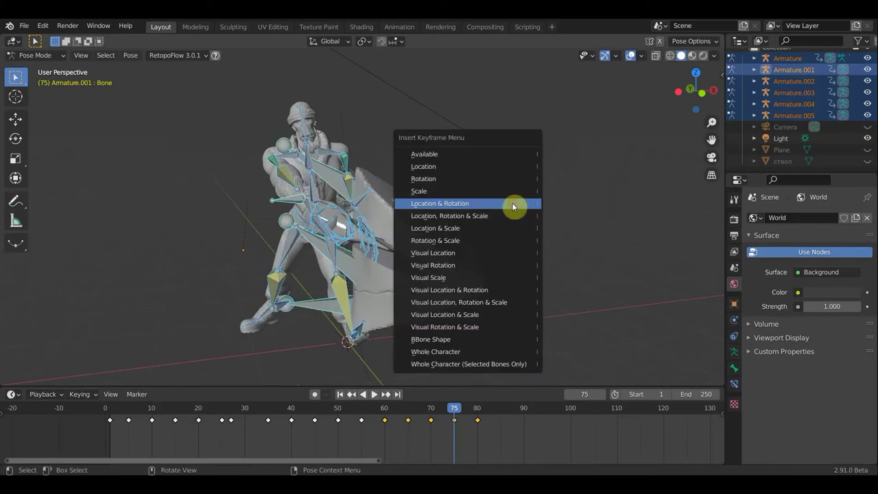
{"action": "left_click", "coordinate": [386, 411]}
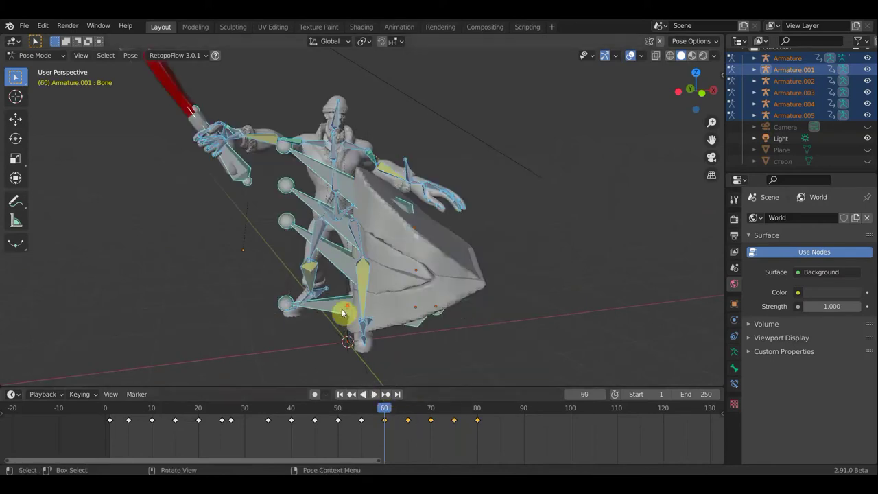
{"action": "scroll", "coordinate": [343, 312], "scroll_direction": "down", "scroll_amount": 2}
Step: Play the animation and review the swing poses from frame 55 to 60
{"action": "left_click", "coordinate": [410, 417]}
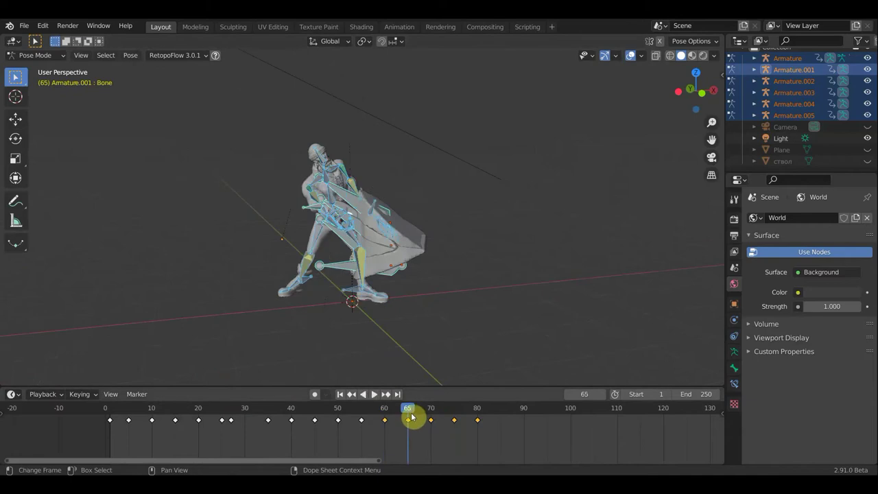
{"action": "left_click", "coordinate": [362, 416]}
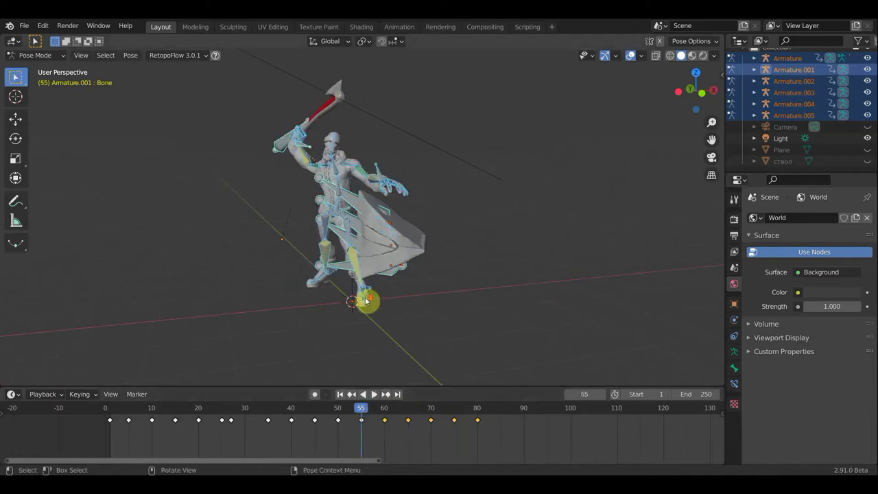
{"action": "scroll", "coordinate": [367, 300], "scroll_direction": "up", "scroll_amount": 3}
{"action": "scroll", "coordinate": [412, 305], "scroll_direction": "down", "scroll_amount": 3}
{"action": "mouse_move", "coordinate": [414, 308]}
{"action": "middle_mouse_down"}
{"action": "mouse_move", "coordinate": [458, 311]}
{"action": "mouse_move", "coordinate": [390, 378]}
{"action": "middle_mouse_up"}
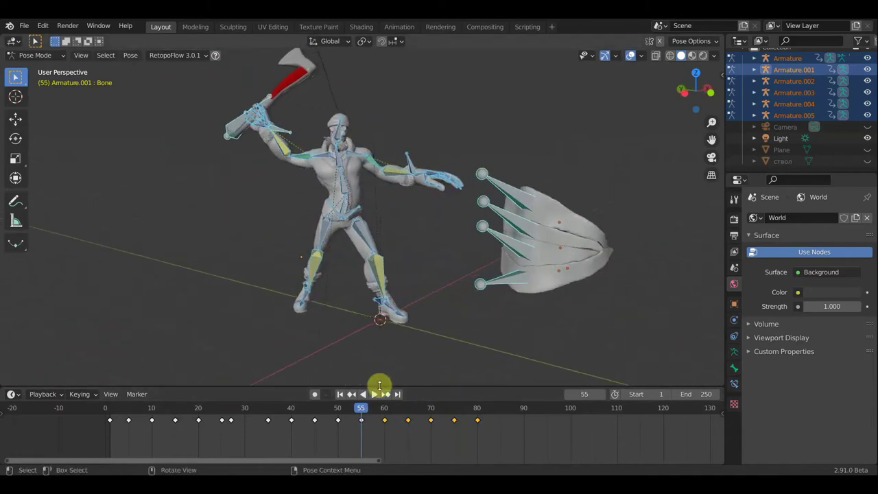
{"action": "key", "text": "space"}
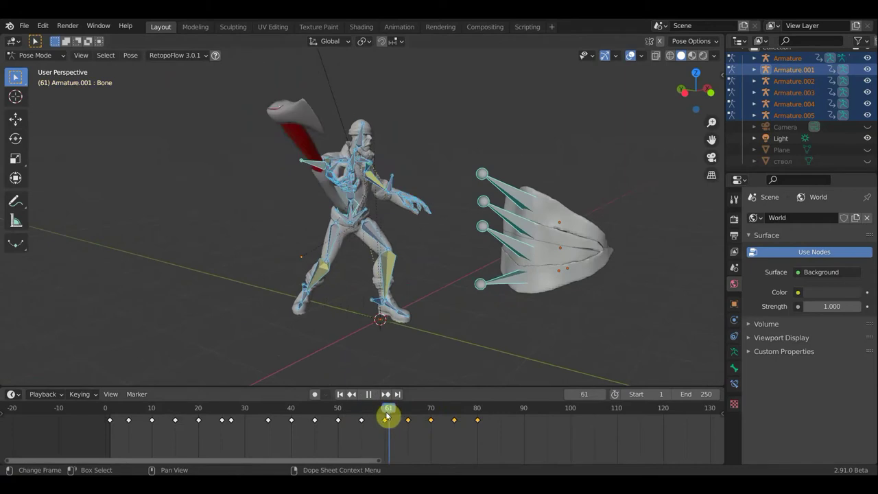
{"action": "left_click", "coordinate": [362, 417]}
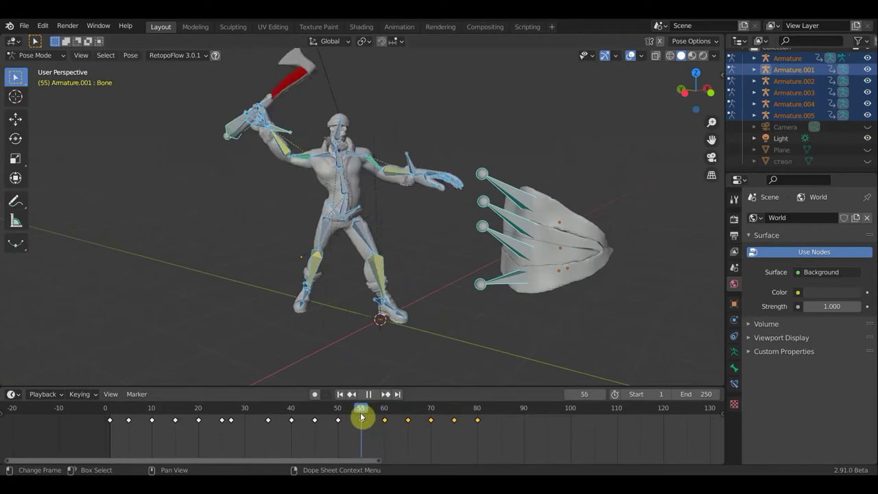
{"action": "left_click_drag", "start_coordinate": [371, 416], "coordinate": [378, 419]}
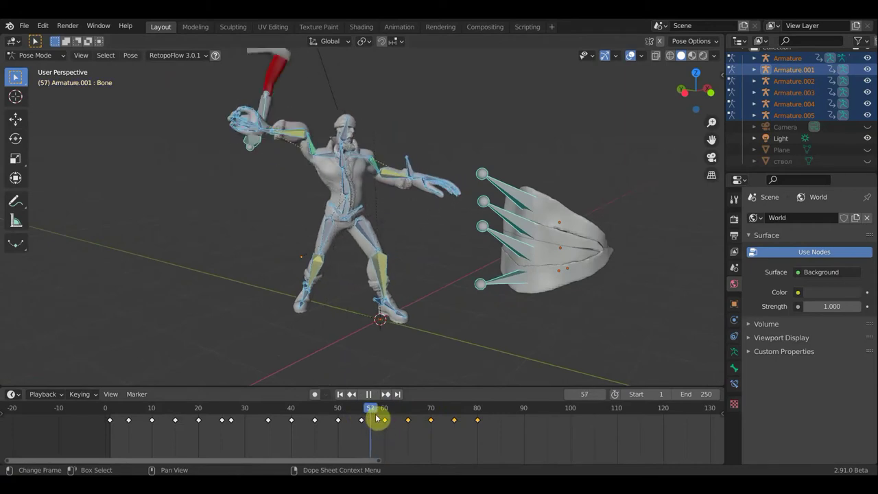
{"action": "left_click_drag", "start_coordinate": [385, 420], "coordinate": [386, 421]}
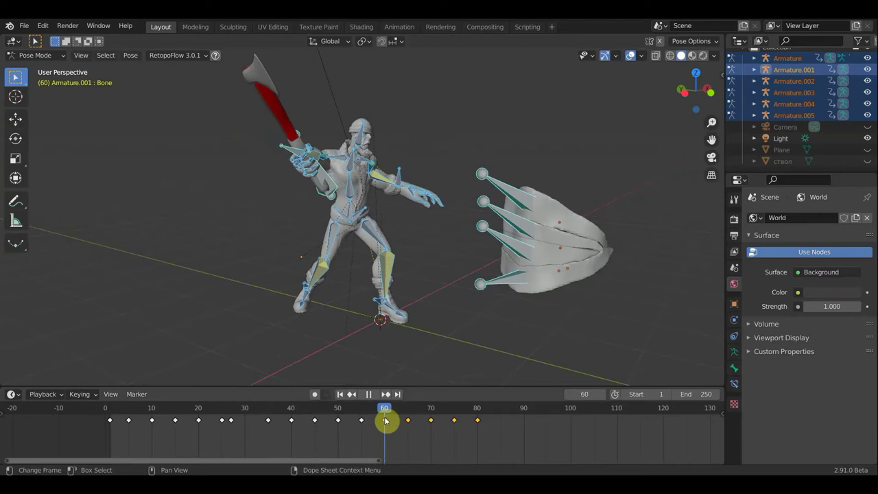
Step: Delete the keyframe at frame 60 in the dope sheet
{"action": "middle_click_drag", "start_coordinate": [411, 337], "coordinate": [388, 336]}
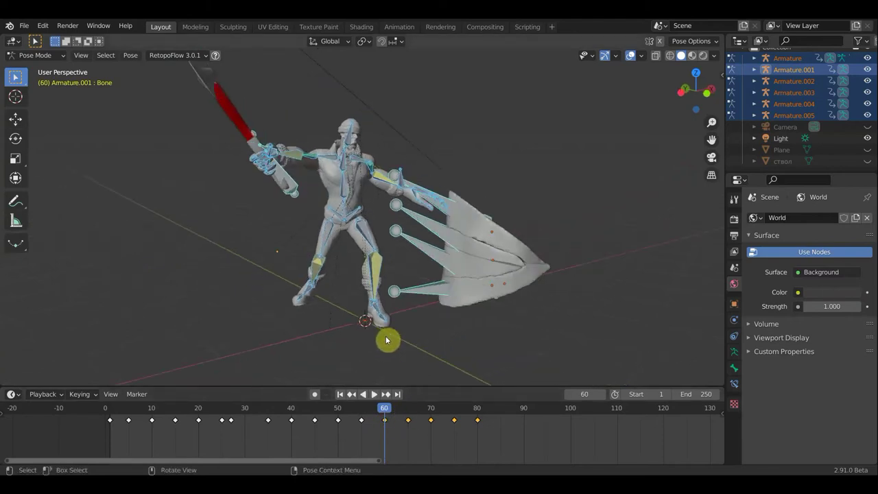
{"action": "right_click", "coordinate": [414, 452]}
{"action": "left_click", "coordinate": [398, 435]}
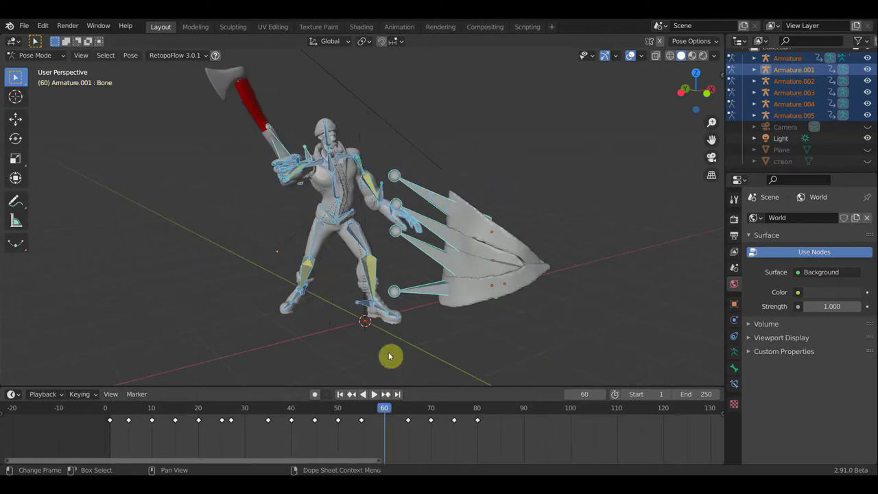
{"action": "mouse_move", "coordinate": [386, 412]}
{"action": "left_mouse_down"}
{"action": "mouse_move", "coordinate": [368, 419]}
{"action": "mouse_move", "coordinate": [407, 425]}
{"action": "mouse_move", "coordinate": [385, 425]}
{"action": "left_mouse_up"}
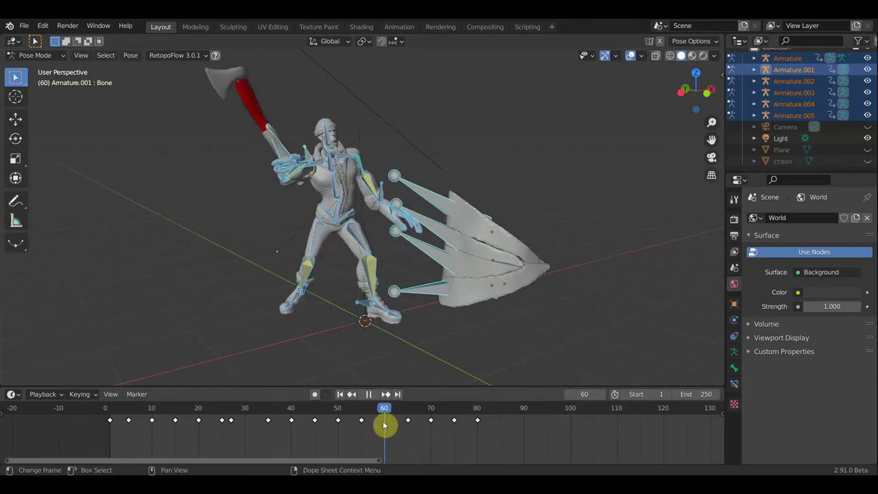
Step: Hide the bone and grid overlays and preview the swing around frame 50
{"action": "mouse_move", "coordinate": [373, 294]}
{"action": "middle_mouse_down"}
{"action": "mouse_move", "coordinate": [357, 304]}
{"action": "mouse_move", "coordinate": [396, 355]}
{"action": "mouse_move", "coordinate": [373, 363]}
{"action": "mouse_move", "coordinate": [335, 263]}
{"action": "mouse_move", "coordinate": [544, 103]}
{"action": "middle_mouse_up"}
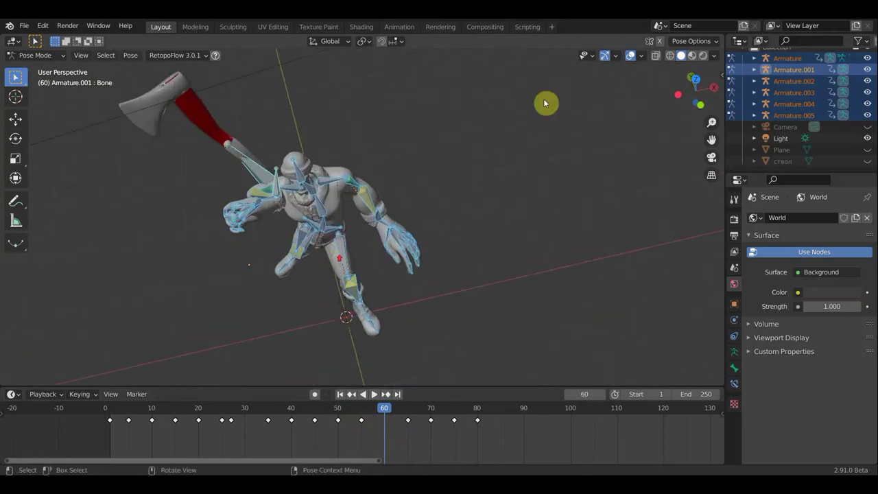
{"action": "left_click", "coordinate": [631, 57]}
{"action": "mouse_move", "coordinate": [431, 206]}
{"action": "middle_mouse_down"}
{"action": "mouse_move", "coordinate": [433, 218]}
{"action": "mouse_move", "coordinate": [378, 220]}
{"action": "mouse_move", "coordinate": [313, 162]}
{"action": "mouse_move", "coordinate": [373, 118]}
{"action": "mouse_move", "coordinate": [482, 114]}
{"action": "mouse_move", "coordinate": [504, 151]}
{"action": "mouse_move", "coordinate": [457, 332]}
{"action": "middle_mouse_up"}
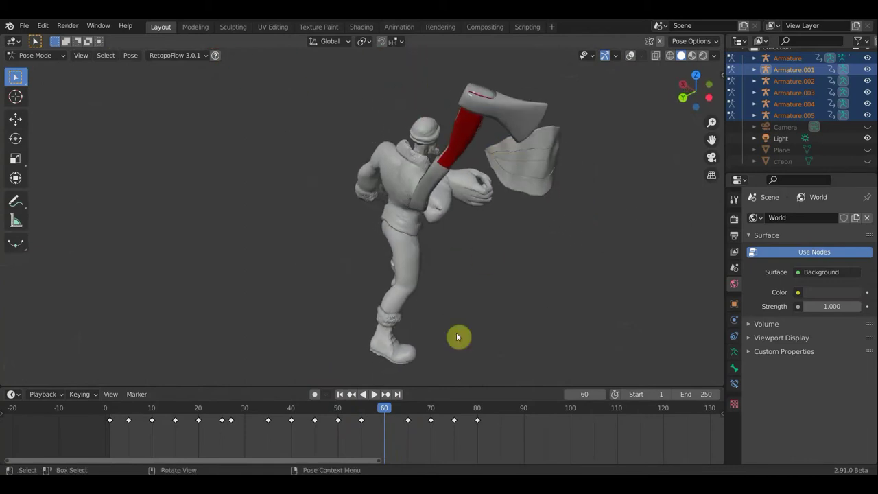
{"action": "left_click", "coordinate": [360, 415]}
{"action": "left_click_drag", "start_coordinate": [341, 413], "coordinate": [338, 413]}
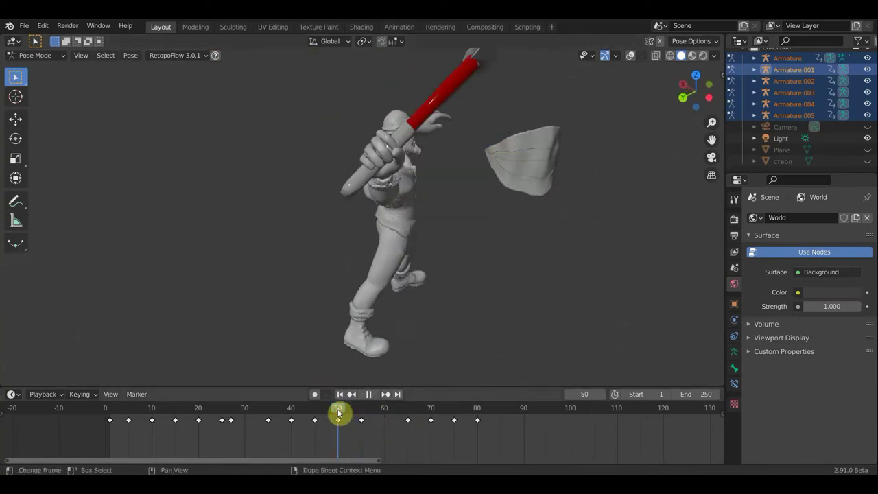
{"action": "mouse_move", "coordinate": [474, 295]}
{"action": "middle_mouse_down"}
{"action": "mouse_move", "coordinate": [338, 262]}
{"action": "mouse_move", "coordinate": [304, 284]}
{"action": "mouse_move", "coordinate": [340, 273]}
{"action": "middle_mouse_up"}
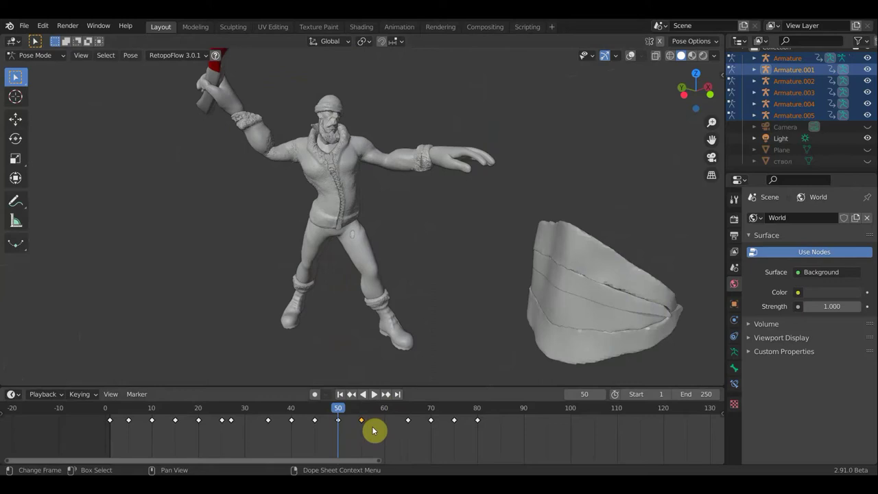
Step: Delete the frame-55 keyframe, then check the interpolated frame-60 pose with bones shown
{"action": "key", "text": "x"}
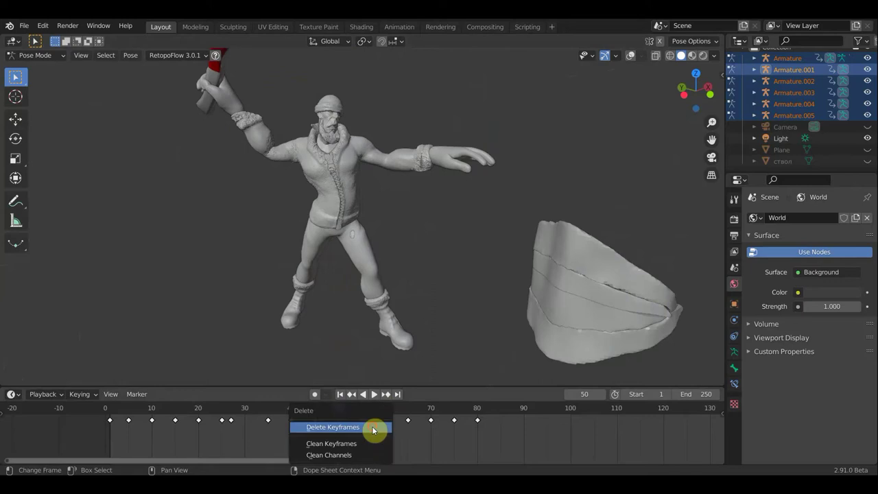
{"action": "left_click", "coordinate": [374, 430]}
{"action": "mouse_move", "coordinate": [338, 410]}
{"action": "left_mouse_down"}
{"action": "mouse_move", "coordinate": [411, 421]}
{"action": "mouse_move", "coordinate": [380, 428]}
{"action": "left_mouse_up"}
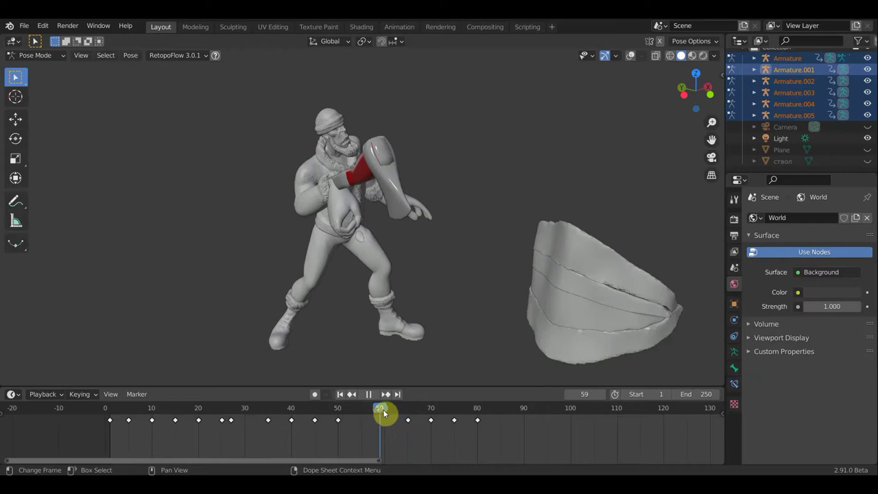
{"action": "left_click_drag", "start_coordinate": [384, 411], "coordinate": [385, 412]}
{"action": "mouse_move", "coordinate": [401, 343]}
{"action": "middle_mouse_down"}
{"action": "mouse_move", "coordinate": [415, 329]}
{"action": "mouse_move", "coordinate": [388, 359]}
{"action": "mouse_move", "coordinate": [309, 341]}
{"action": "mouse_move", "coordinate": [288, 326]}
{"action": "mouse_move", "coordinate": [315, 287]}
{"action": "middle_mouse_up"}
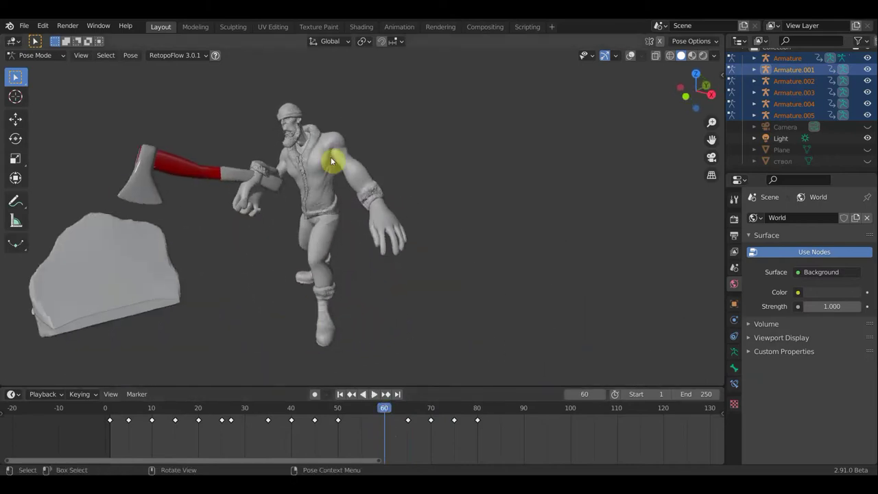
{"action": "left_click", "coordinate": [633, 57]}
Step: Rotate and move hand bone Bone.046 toward the axe handle
{"action": "mouse_move", "coordinate": [291, 231]}
{"action": "middle_mouse_down"}
{"action": "mouse_move", "coordinate": [402, 229]}
{"action": "mouse_move", "coordinate": [478, 215]}
{"action": "mouse_move", "coordinate": [408, 165]}
{"action": "middle_mouse_up"}
{"action": "left_click", "coordinate": [471, 186]}
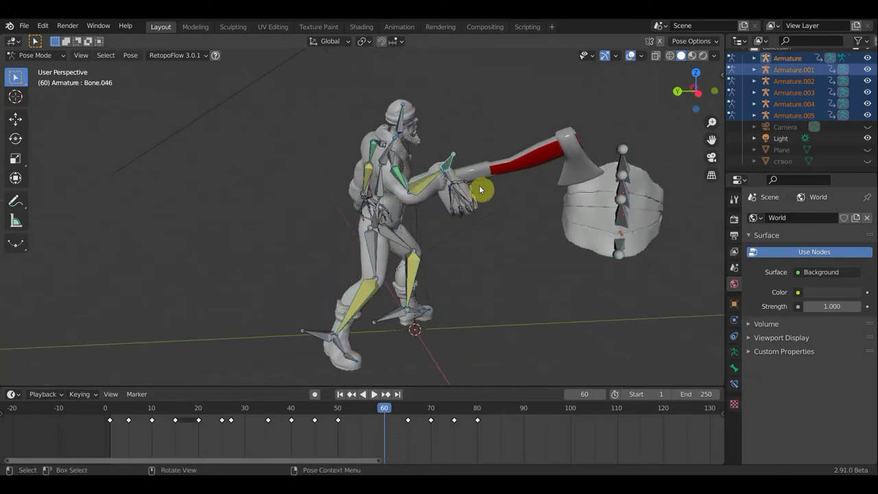
{"action": "key", "text": "r"}
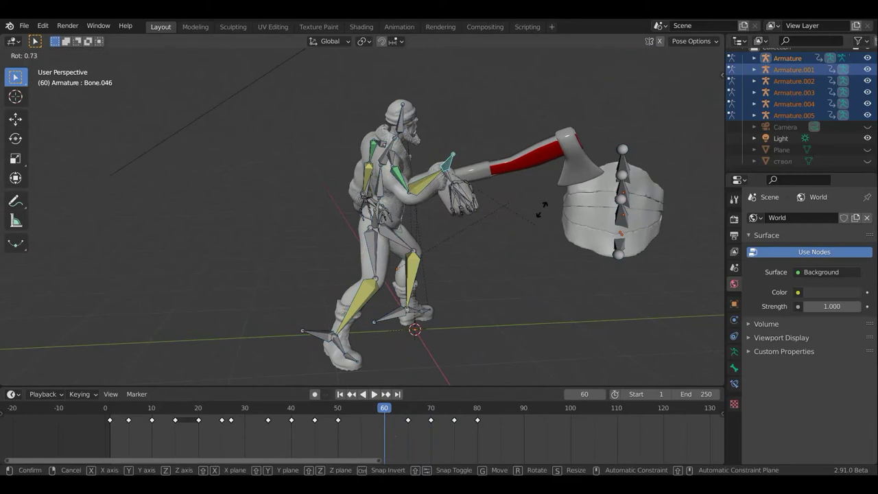
{"action": "left_click", "coordinate": [526, 114]}
{"action": "mouse_move", "coordinate": [535, 145]}
{"action": "middle_mouse_down"}
{"action": "mouse_move", "coordinate": [345, 172]}
{"action": "mouse_move", "coordinate": [266, 247]}
{"action": "middle_mouse_up"}
{"action": "middle_click_drag", "start_coordinate": [377, 167], "coordinate": [409, 190]}
{"action": "key", "text": "r"}
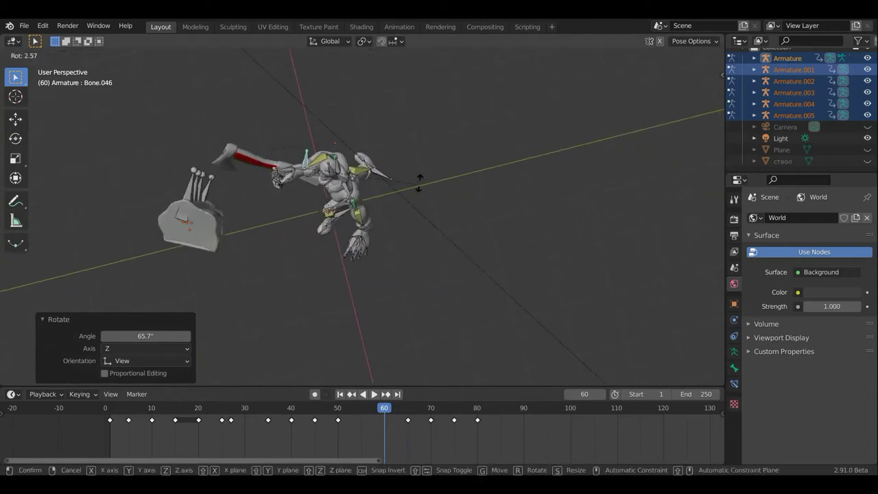
{"action": "left_click", "coordinate": [417, 184]}
{"action": "key", "text": "g"}
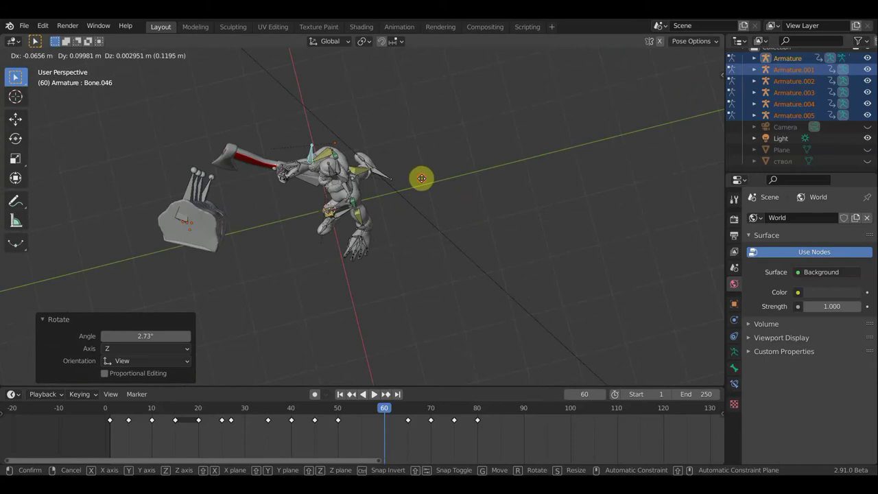
{"action": "left_click", "coordinate": [422, 181]}
{"action": "mouse_move", "coordinate": [423, 181]}
{"action": "middle_mouse_down"}
{"action": "mouse_move", "coordinate": [507, 94]}
{"action": "mouse_move", "coordinate": [434, 162]}
{"action": "middle_mouse_up"}
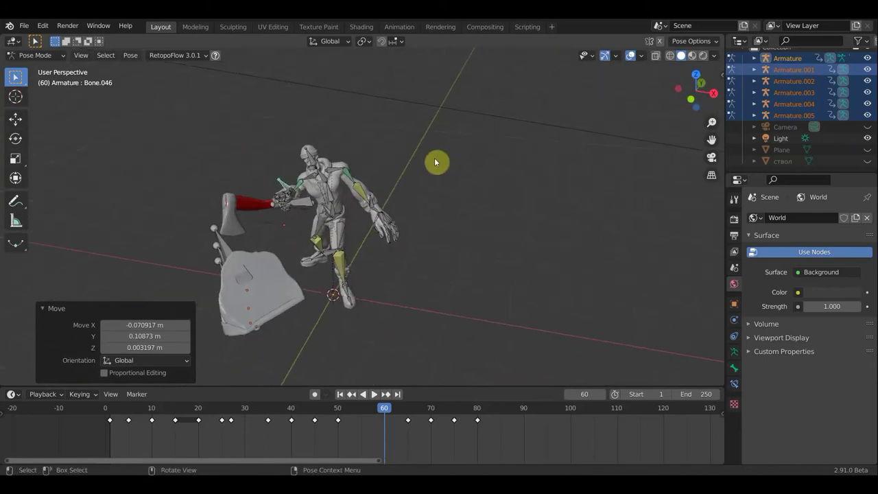
Step: With bones hidden, rotate the hand 34.5° and nudge its position onto the grip
{"action": "left_click", "coordinate": [630, 54]}
{"action": "scroll", "coordinate": [468, 198], "scroll_direction": "up", "scroll_amount": 4}
{"action": "mouse_move", "coordinate": [467, 199]}
{"action": "middle_mouse_down"}
{"action": "mouse_move", "coordinate": [489, 198]}
{"action": "mouse_move", "coordinate": [371, 193]}
{"action": "mouse_move", "coordinate": [438, 222]}
{"action": "middle_mouse_up"}
{"action": "key", "text": "r"}
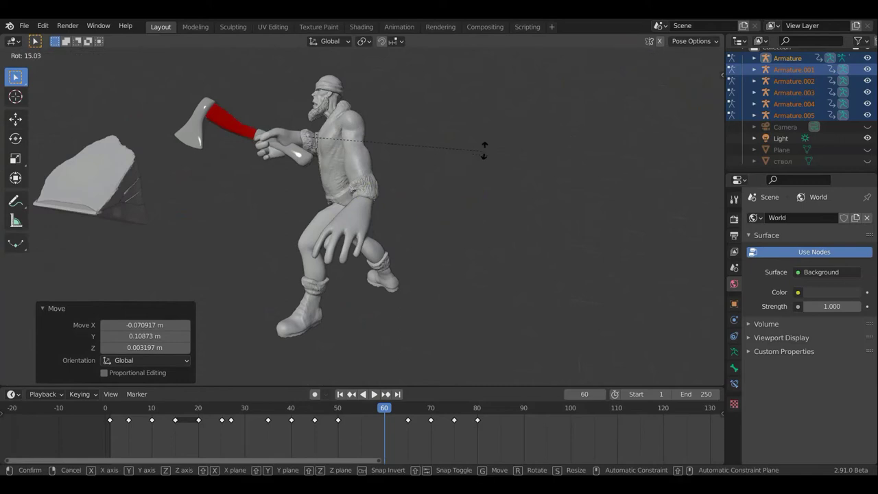
{"action": "left_click", "coordinate": [439, 103]}
{"action": "mouse_move", "coordinate": [396, 188]}
{"action": "middle_mouse_down"}
{"action": "mouse_move", "coordinate": [508, 188]}
{"action": "mouse_move", "coordinate": [584, 233]}
{"action": "mouse_move", "coordinate": [557, 330]}
{"action": "middle_mouse_up"}
{"action": "middle_click_drag", "start_coordinate": [458, 314], "coordinate": [442, 303]}
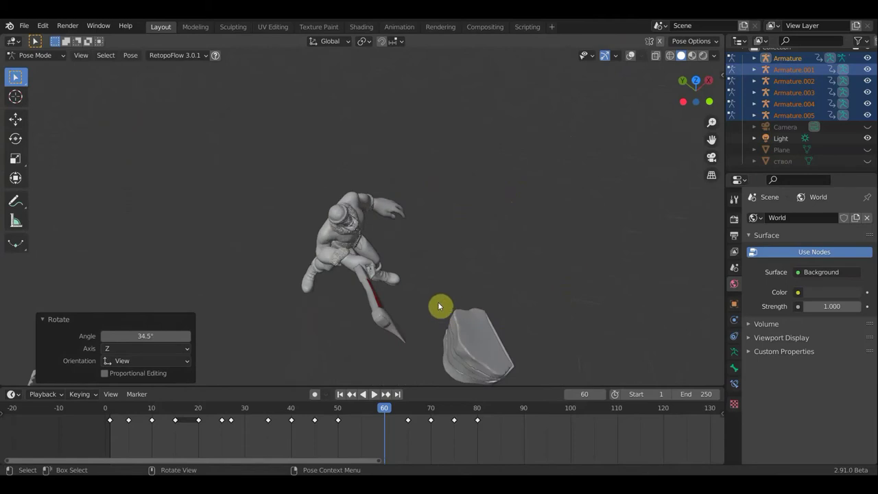
{"action": "key", "text": "g"}
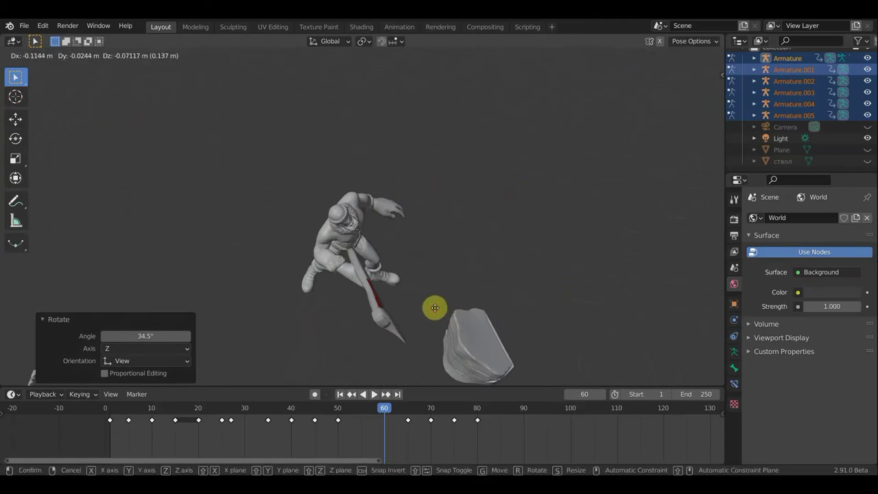
{"action": "left_click", "coordinate": [434, 308]}
{"action": "mouse_move", "coordinate": [434, 308]}
{"action": "middle_mouse_down"}
{"action": "mouse_move", "coordinate": [519, 264]}
{"action": "mouse_move", "coordinate": [540, 234]}
{"action": "mouse_move", "coordinate": [531, 238]}
{"action": "middle_mouse_up"}
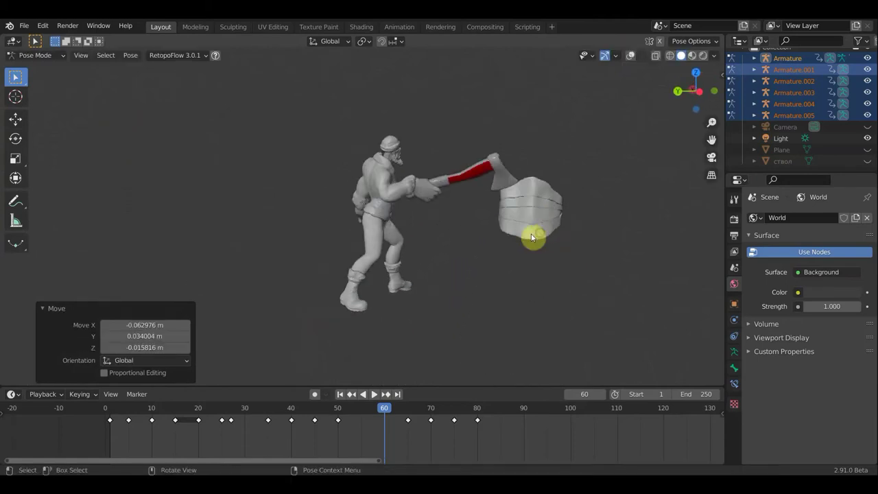
{"action": "scroll", "coordinate": [531, 237], "scroll_direction": "up", "scroll_amount": 4}
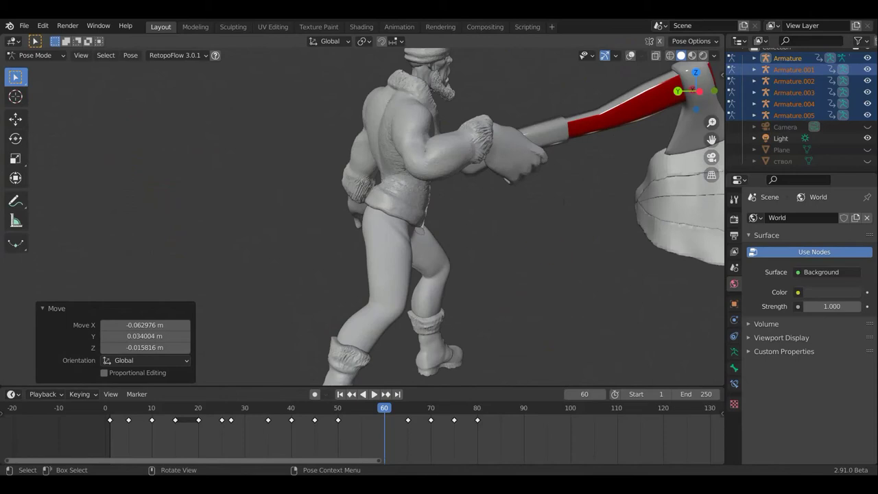
Step: Rotate the axe-holding arm by 20.4°, then by -14.8°
{"action": "key", "text": "r"}
{"action": "left_click", "coordinate": [578, 208]}
{"action": "mouse_move", "coordinate": [578, 209]}
{"action": "middle_mouse_down"}
{"action": "mouse_move", "coordinate": [663, 308]}
{"action": "mouse_move", "coordinate": [660, 332]}
{"action": "mouse_move", "coordinate": [597, 263]}
{"action": "mouse_move", "coordinate": [598, 234]}
{"action": "mouse_move", "coordinate": [580, 188]}
{"action": "mouse_move", "coordinate": [533, 147]}
{"action": "middle_mouse_up"}
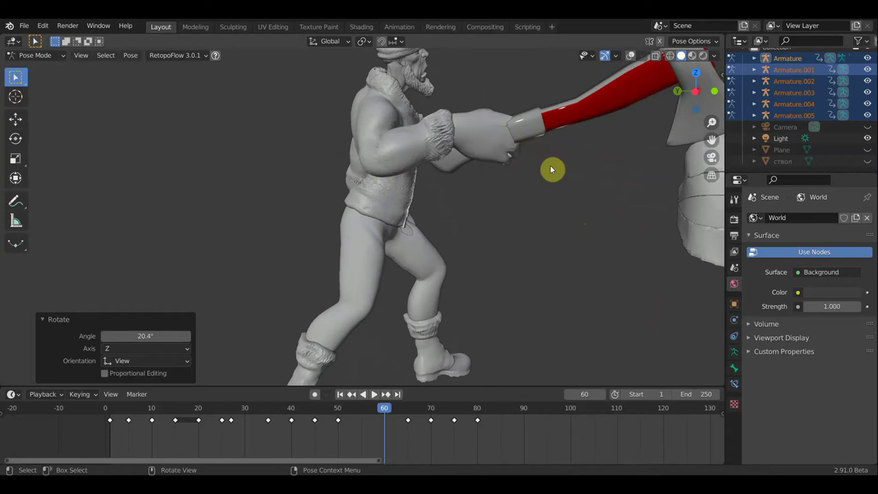
{"action": "key", "text": "r"}
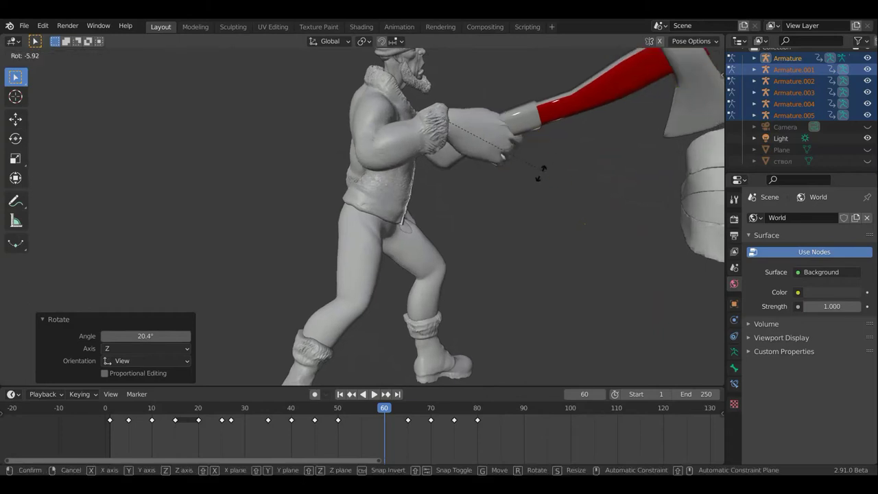
{"action": "left_click", "coordinate": [523, 181]}
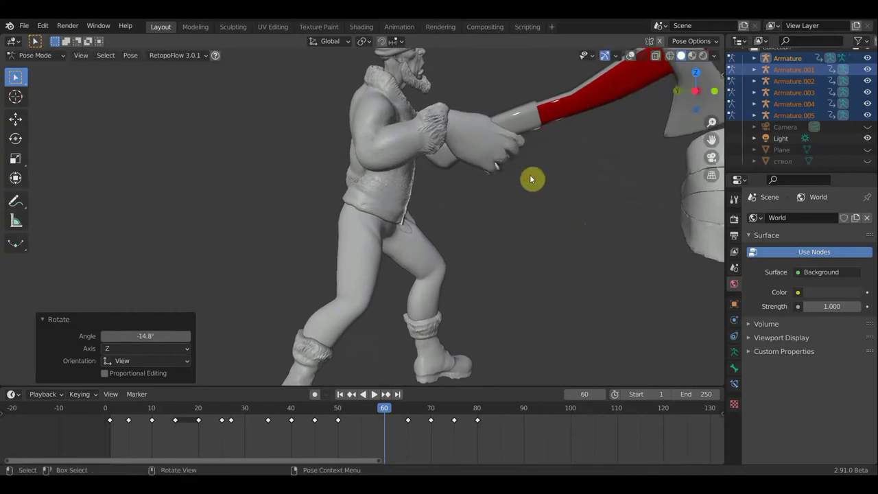
{"action": "middle_click_drag", "start_coordinate": [511, 162], "coordinate": [449, 240]}
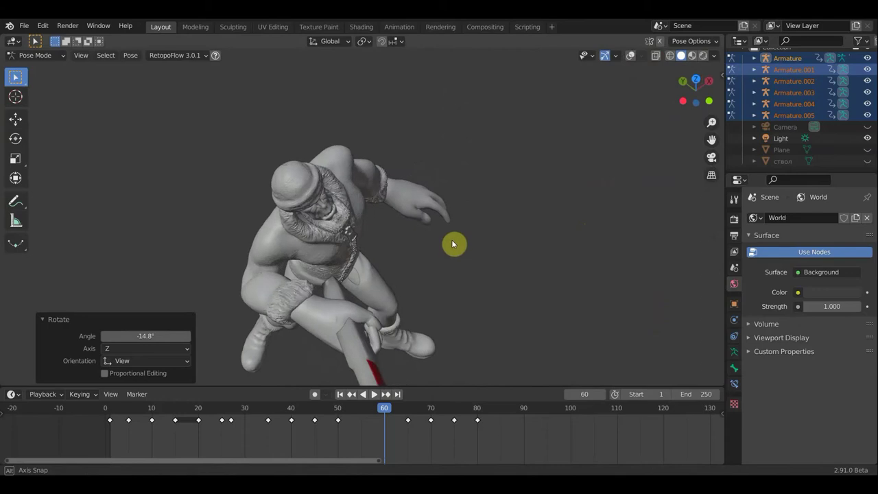
Step: Show bones and rotate Bone.042 by 11.8° and Bone.043 by 42.2°
{"action": "left_click", "coordinate": [634, 56]}
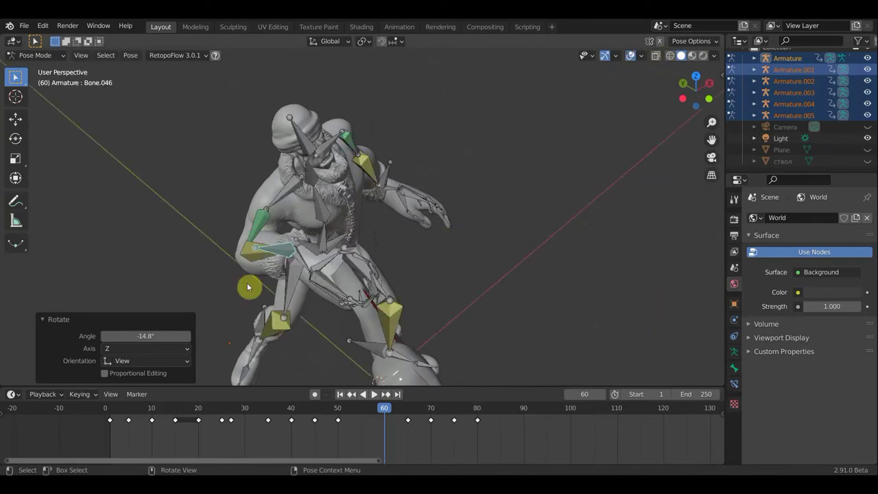
{"action": "left_click", "coordinate": [303, 241]}
{"action": "middle_click_drag", "start_coordinate": [303, 241], "coordinate": [477, 150]}
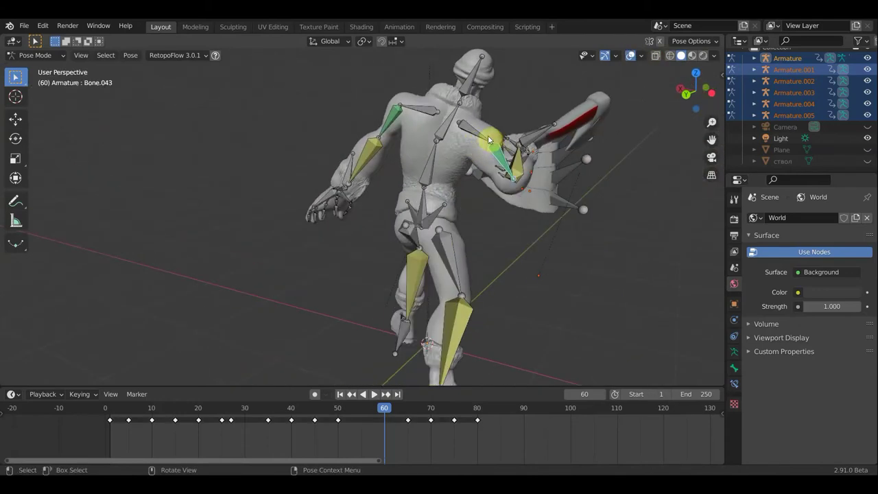
{"action": "left_click", "coordinate": [562, 203]}
{"action": "key", "text": "r"}
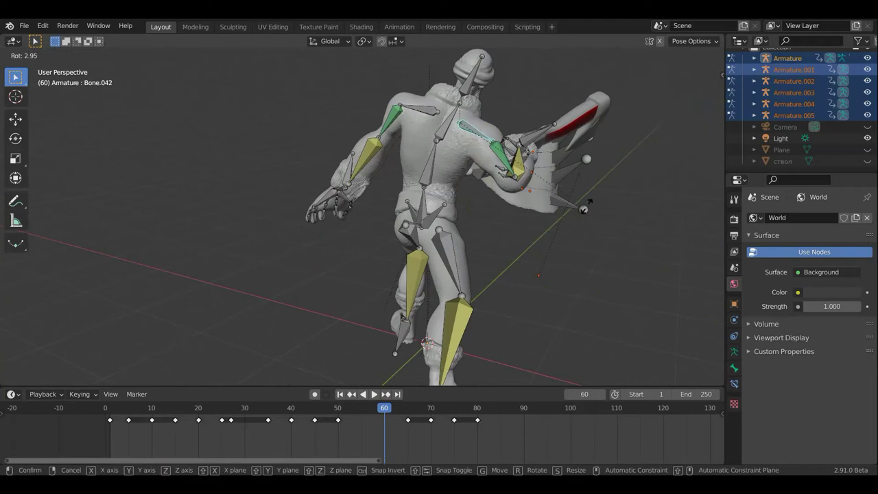
{"action": "left_click", "coordinate": [530, 163]}
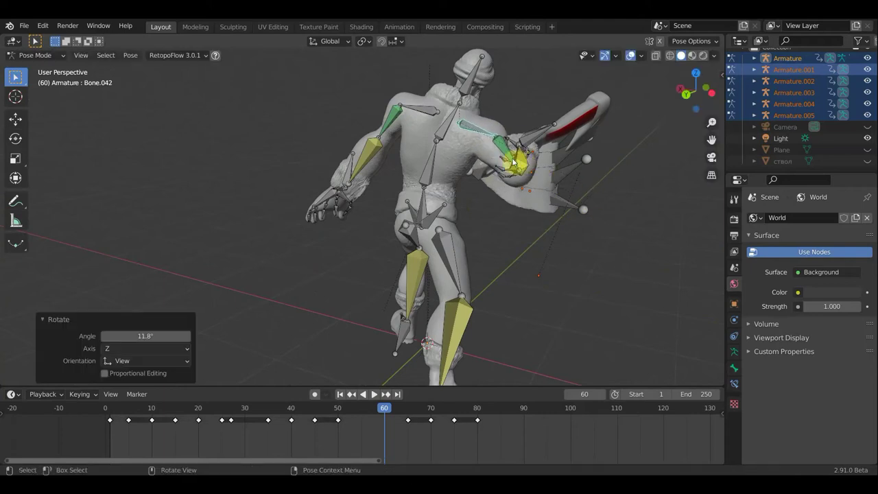
{"action": "left_click", "coordinate": [525, 159]}
{"action": "key", "text": "r"}
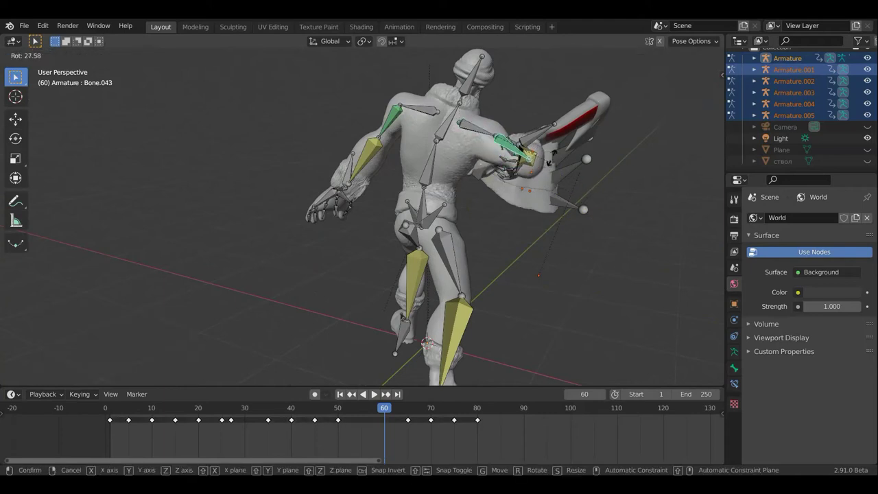
{"action": "left_click", "coordinate": [480, 172]}
{"action": "mouse_move", "coordinate": [480, 173]}
{"action": "middle_mouse_down"}
{"action": "mouse_move", "coordinate": [418, 176]}
{"action": "mouse_move", "coordinate": [395, 152]}
{"action": "middle_mouse_up"}
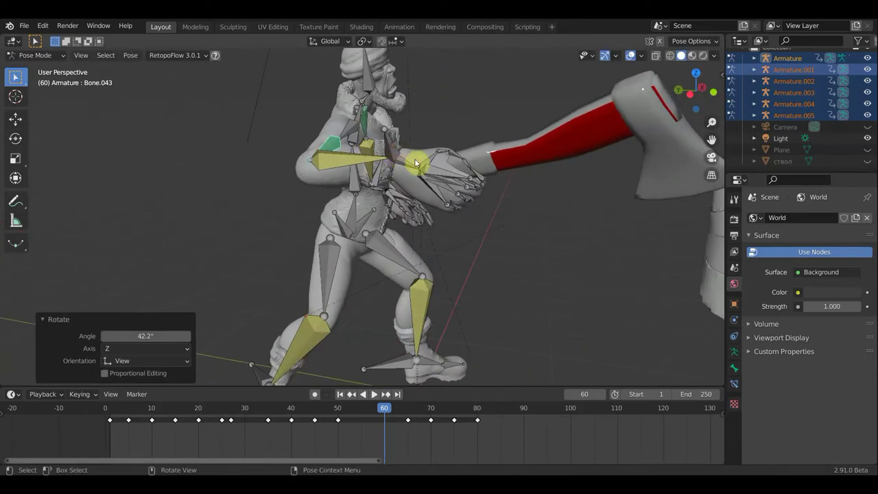
Step: Select hand bone Bone.046 and hide the bones to inspect the mesh grip
{"action": "left_click", "coordinate": [457, 196]}
{"action": "mouse_move", "coordinate": [457, 197]}
{"action": "middle_mouse_down"}
{"action": "mouse_move", "coordinate": [388, 230]}
{"action": "mouse_move", "coordinate": [411, 204]}
{"action": "middle_mouse_up"}
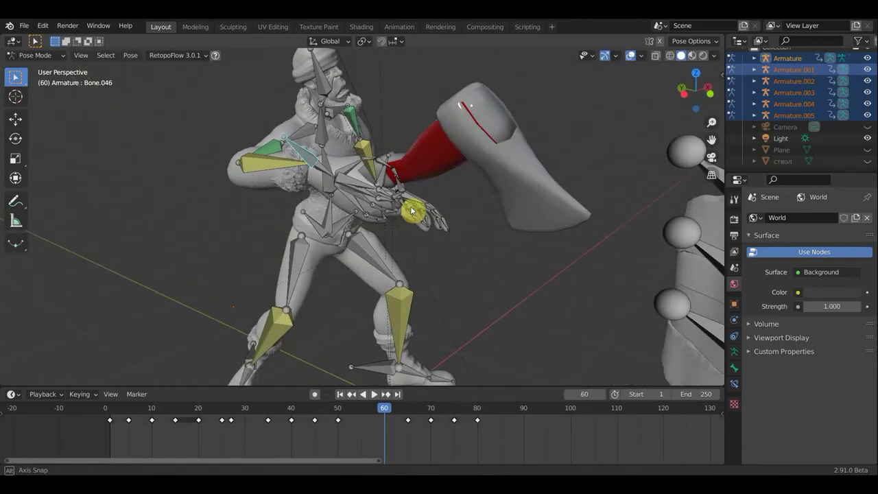
{"action": "left_click", "coordinate": [631, 55]}
{"action": "middle_click_drag", "start_coordinate": [599, 120], "coordinate": [661, 87]}
{"action": "mouse_move", "coordinate": [578, 161]}
{"action": "middle_mouse_down"}
{"action": "mouse_move", "coordinate": [506, 249]}
{"action": "mouse_move", "coordinate": [500, 284]}
{"action": "mouse_move", "coordinate": [480, 303]}
{"action": "mouse_move", "coordinate": [526, 312]}
{"action": "mouse_move", "coordinate": [594, 244]}
{"action": "mouse_move", "coordinate": [564, 265]}
{"action": "middle_mouse_up"}
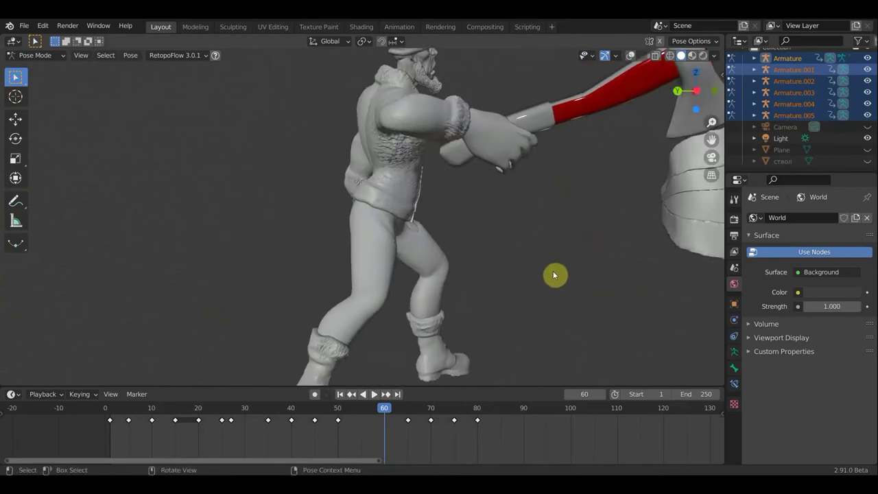
Step: Fine-tune the hand rotation by 7.92°, -8.47° and 1.08°
{"action": "key", "text": "r"}
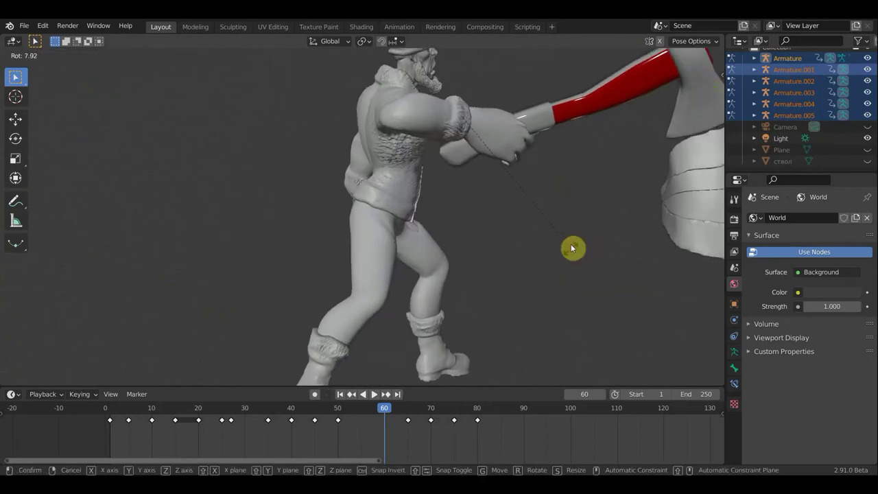
{"action": "left_click", "coordinate": [571, 253]}
{"action": "mouse_move", "coordinate": [532, 306]}
{"action": "middle_mouse_down"}
{"action": "mouse_move", "coordinate": [560, 345]}
{"action": "mouse_move", "coordinate": [581, 217]}
{"action": "middle_mouse_up"}
{"action": "key", "text": "r"}
{"action": "left_click", "coordinate": [557, 333]}
{"action": "key", "text": "r"}
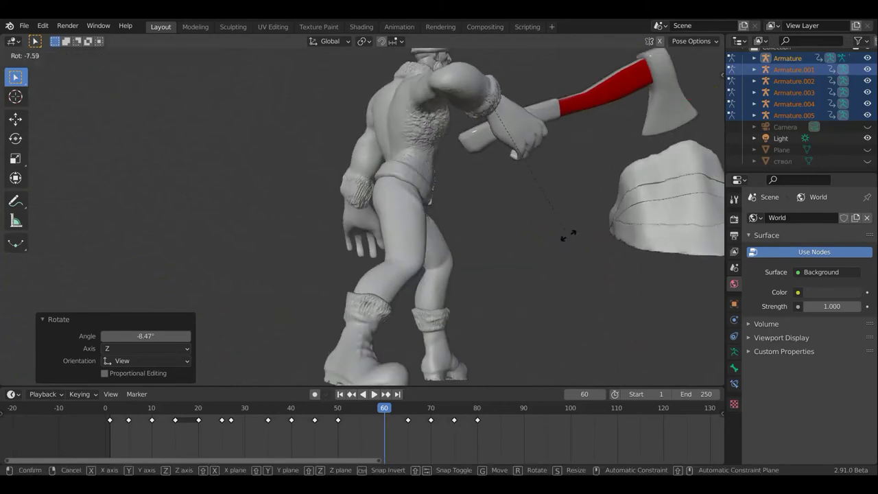
{"action": "left_click", "coordinate": [583, 220]}
{"action": "mouse_move", "coordinate": [579, 249]}
{"action": "middle_mouse_down"}
{"action": "mouse_move", "coordinate": [519, 308]}
{"action": "mouse_move", "coordinate": [545, 297]}
{"action": "middle_mouse_up"}
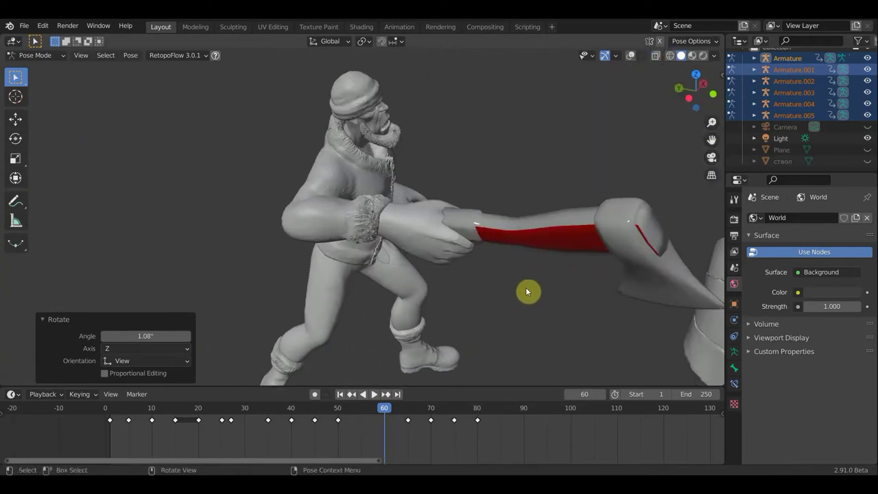
Step: Key Location & Rotation at frame 60 and scrub back to frame 54
{"action": "key", "text": "i"}
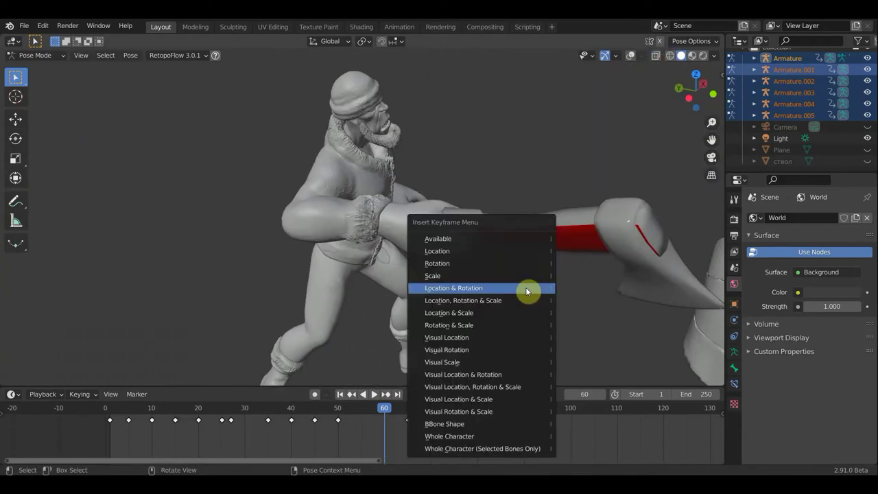
{"action": "left_click", "coordinate": [525, 287]}
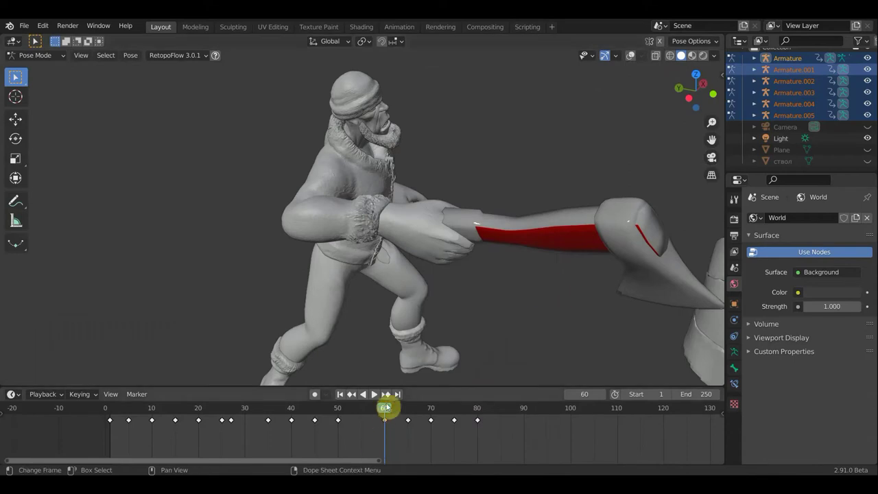
{"action": "left_click_drag", "start_coordinate": [383, 411], "coordinate": [334, 411]}
Step: Scrub around frames 49–51 and orbit closer around the lumberjack
{"action": "scroll", "coordinate": [442, 302], "scroll_direction": "down", "scroll_amount": 3}
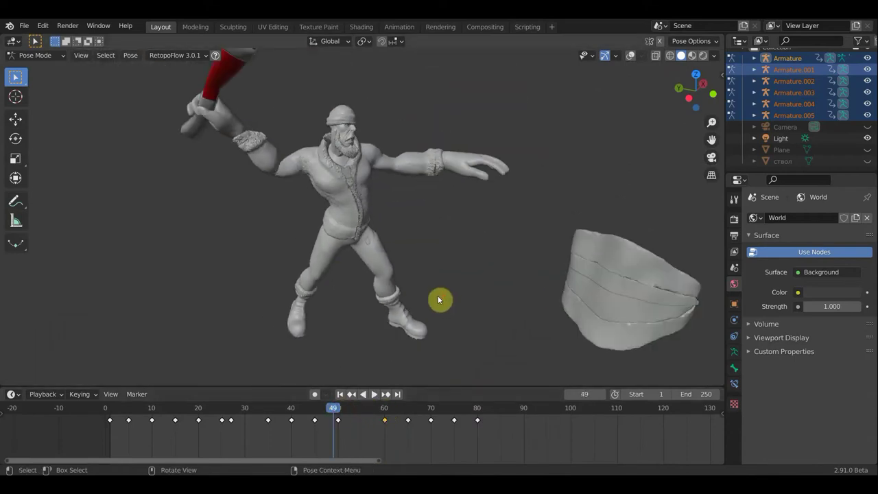
{"action": "mouse_move", "coordinate": [337, 410]}
{"action": "left_mouse_down"}
{"action": "mouse_move", "coordinate": [312, 411]}
{"action": "mouse_move", "coordinate": [362, 420]}
{"action": "left_mouse_up"}
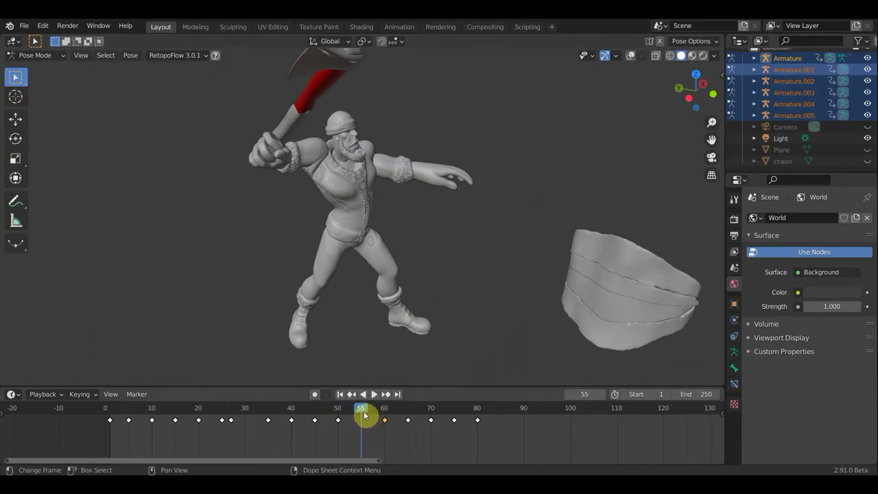
{"action": "middle_click_drag", "start_coordinate": [337, 337], "coordinate": [319, 326]}
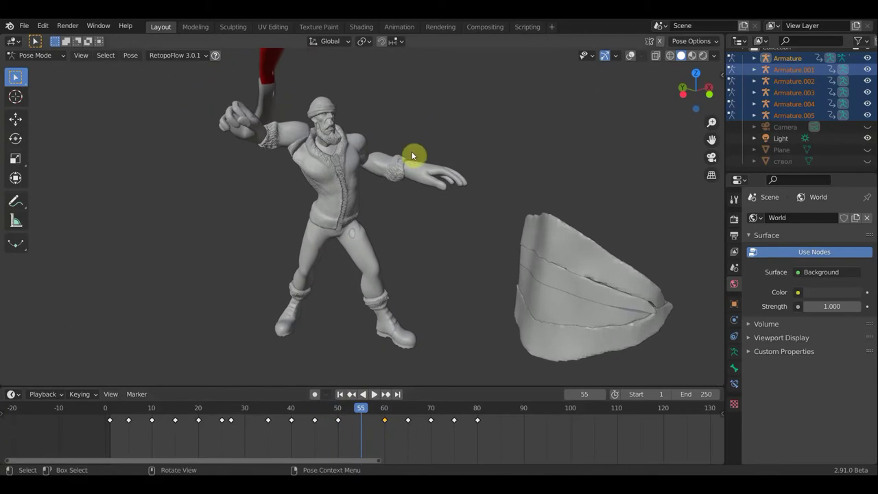
{"action": "mouse_move", "coordinate": [439, 208]}
{"action": "middle_mouse_down"}
{"action": "mouse_move", "coordinate": [447, 243]}
{"action": "mouse_move", "coordinate": [522, 172]}
{"action": "middle_mouse_up"}
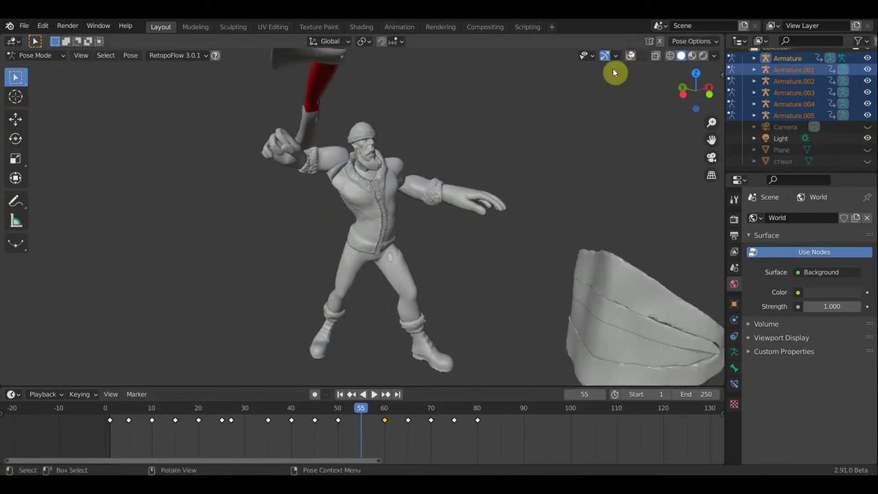
Step: Rotate the shoulder bone 121° and move the arm bone to raise the axe
{"action": "left_click", "coordinate": [631, 54]}
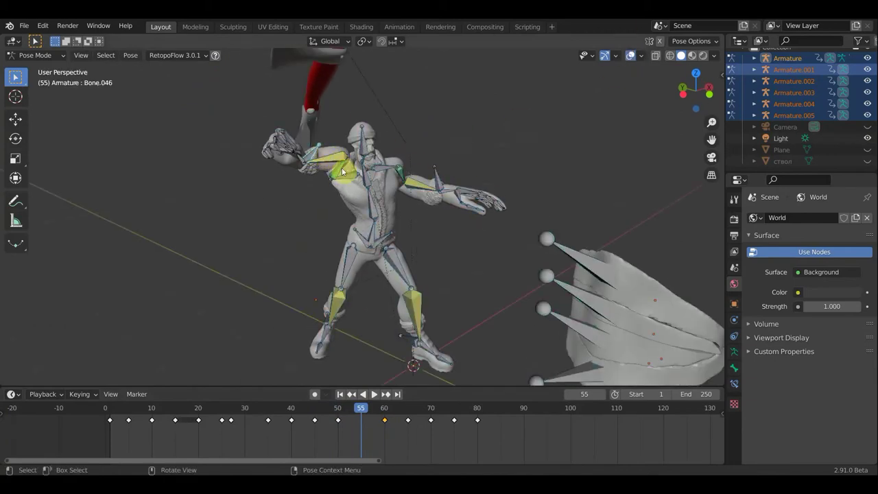
{"action": "mouse_move", "coordinate": [321, 157]}
{"action": "middle_mouse_down"}
{"action": "mouse_move", "coordinate": [458, 158]}
{"action": "mouse_move", "coordinate": [470, 192]}
{"action": "middle_mouse_up"}
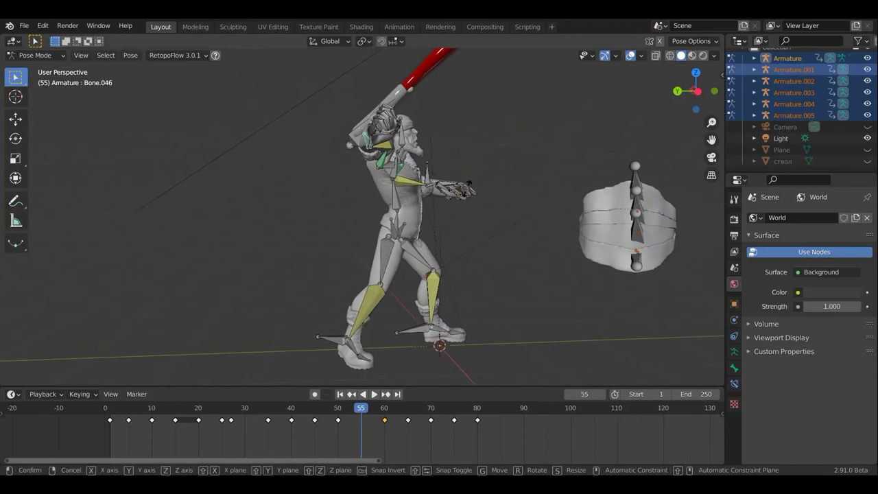
{"action": "key", "text": "r"}
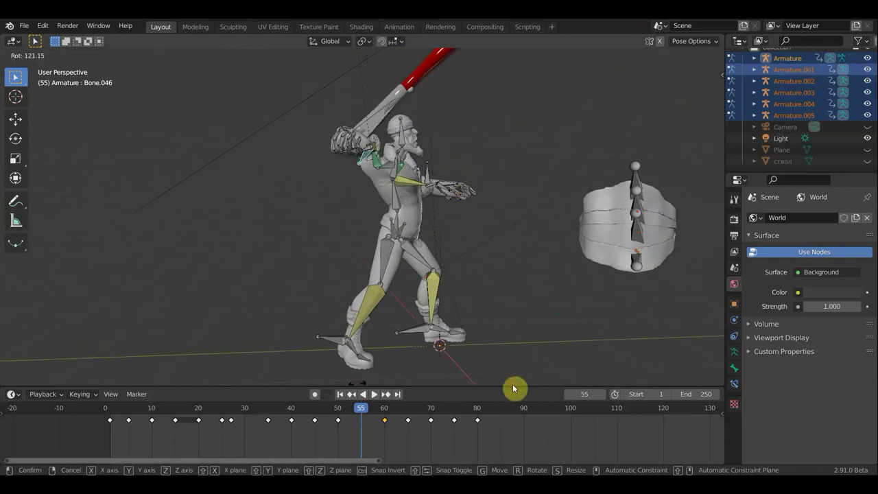
{"action": "left_click", "coordinate": [575, 201]}
{"action": "left_click", "coordinate": [630, 55]}
{"action": "mouse_move", "coordinate": [523, 192]}
{"action": "middle_mouse_down"}
{"action": "mouse_move", "coordinate": [427, 231]}
{"action": "mouse_move", "coordinate": [395, 226]}
{"action": "mouse_move", "coordinate": [389, 236]}
{"action": "mouse_move", "coordinate": [365, 237]}
{"action": "mouse_move", "coordinate": [337, 276]}
{"action": "mouse_move", "coordinate": [389, 304]}
{"action": "middle_mouse_up"}
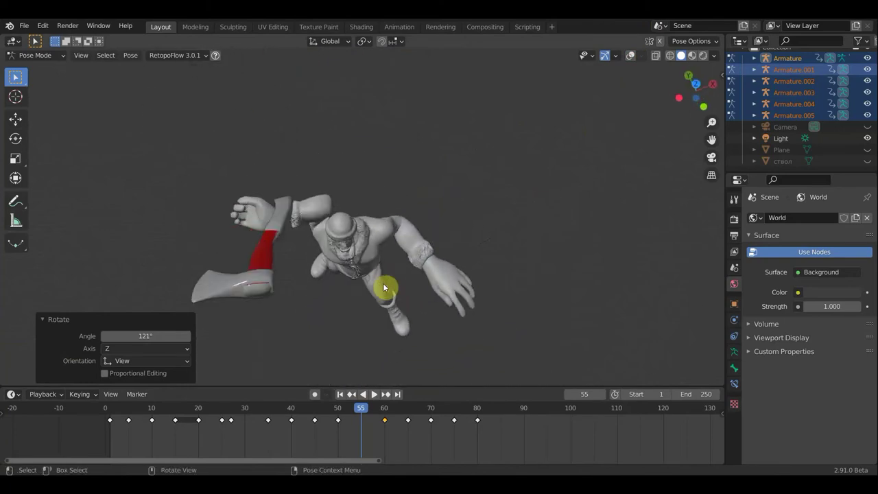
{"action": "key", "text": "g"}
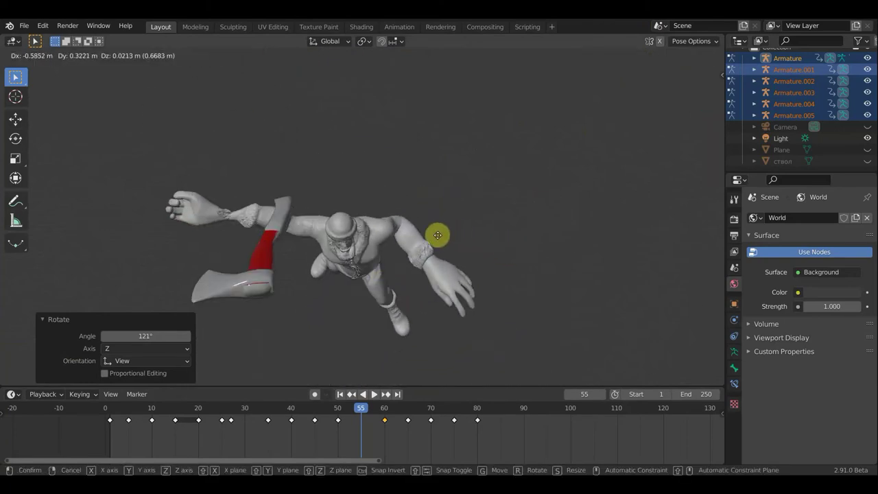
{"action": "left_click", "coordinate": [452, 240]}
Step: Rotate the arm and hand by -118°, cancelling the follow-up transform
{"action": "mouse_move", "coordinate": [535, 253]}
{"action": "middle_mouse_down"}
{"action": "mouse_move", "coordinate": [588, 207]}
{"action": "mouse_move", "coordinate": [559, 264]}
{"action": "middle_mouse_up"}
{"action": "key", "text": "r"}
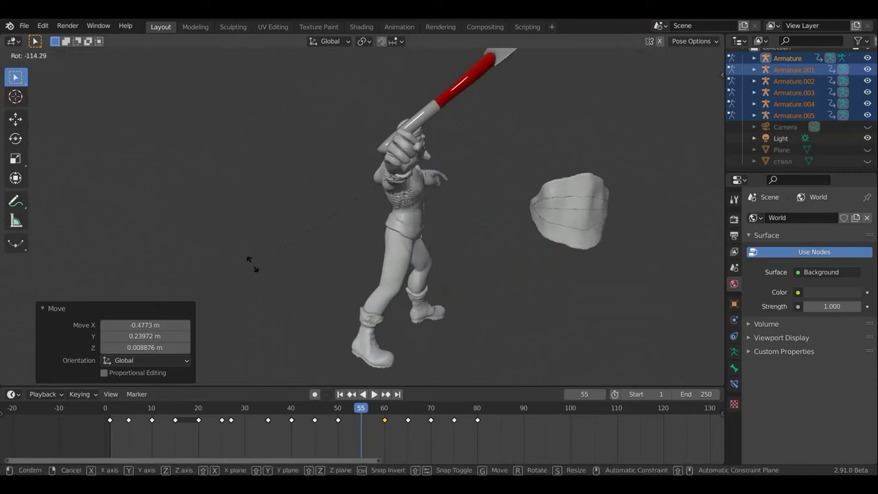
{"action": "left_click", "coordinate": [244, 258]}
{"action": "middle_click_drag", "start_coordinate": [421, 249], "coordinate": [359, 241]}
{"action": "scroll", "coordinate": [359, 241], "scroll_direction": "down", "scroll_amount": 1}
{"action": "right_click", "coordinate": [344, 236]}
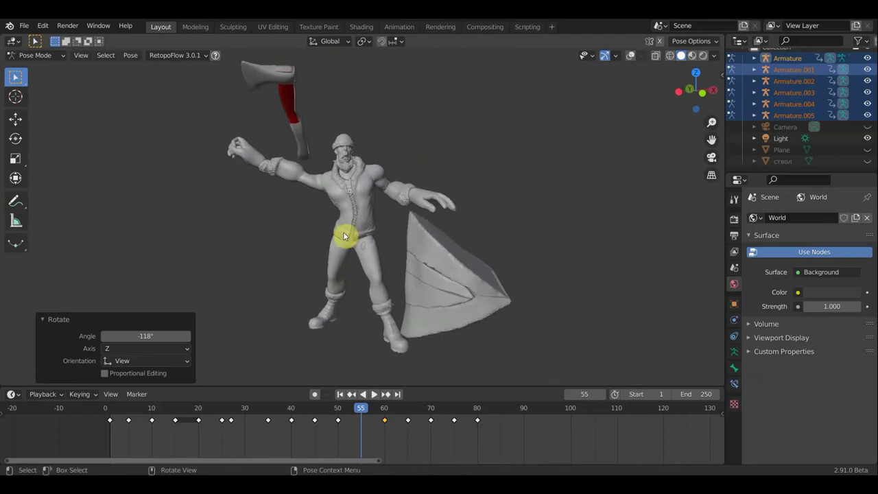
Step: Move the raised arm and rotate it 84.5°, then show the bones again
{"action": "key", "text": "g"}
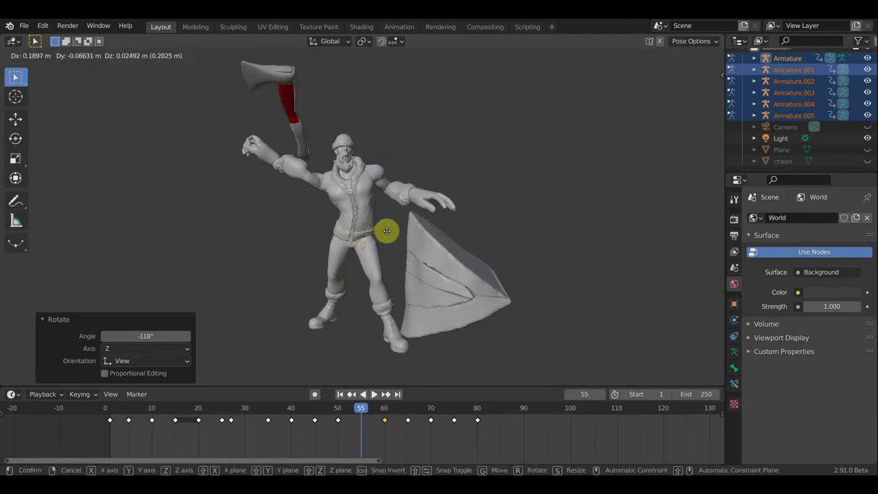
{"action": "left_click", "coordinate": [384, 225]}
{"action": "mouse_move", "coordinate": [384, 225]}
{"action": "middle_mouse_down"}
{"action": "mouse_move", "coordinate": [353, 274]}
{"action": "mouse_move", "coordinate": [384, 240]}
{"action": "mouse_move", "coordinate": [472, 225]}
{"action": "mouse_move", "coordinate": [526, 202]}
{"action": "middle_mouse_up"}
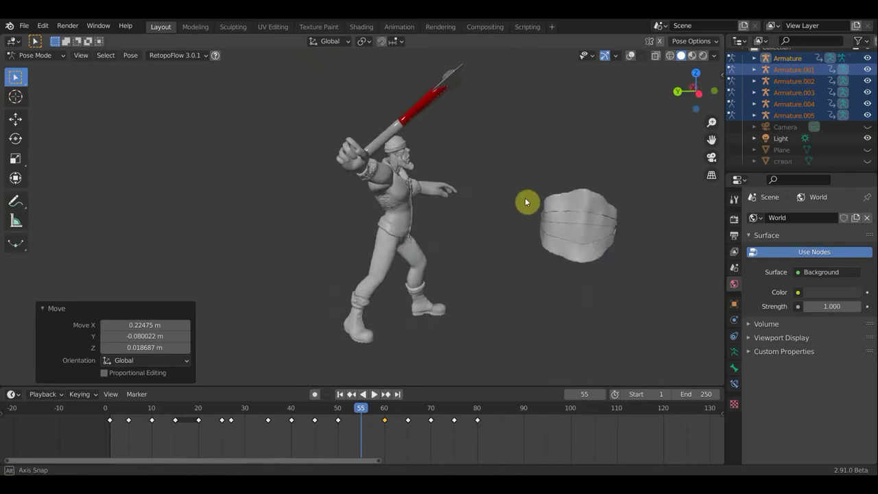
{"action": "key", "text": "r"}
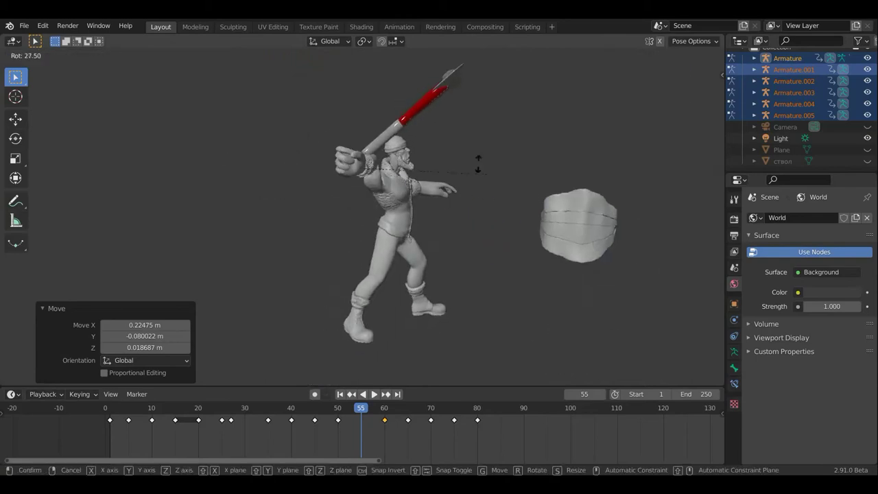
{"action": "left_click", "coordinate": [392, 136]}
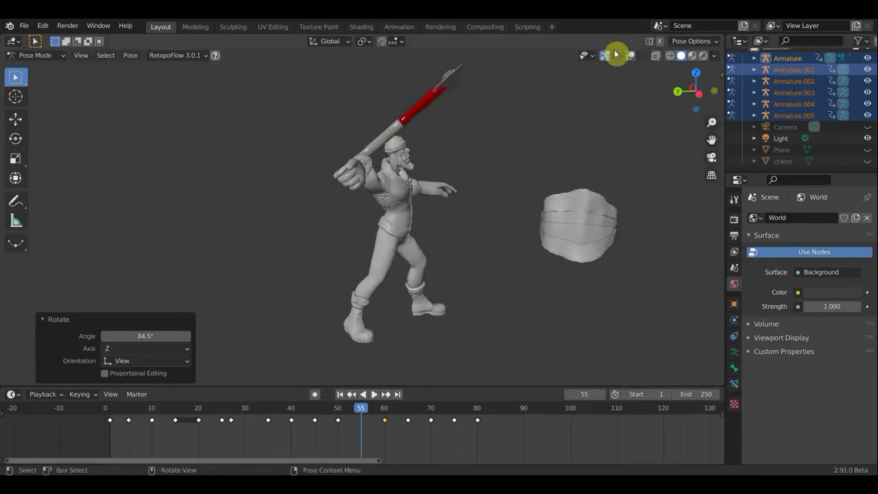
{"action": "left_click", "coordinate": [632, 56]}
{"action": "scroll", "coordinate": [409, 213], "scroll_direction": "up", "scroll_amount": 5}
{"action": "mouse_move", "coordinate": [359, 237]}
{"action": "middle_mouse_down"}
{"action": "mouse_move", "coordinate": [232, 221]}
{"action": "mouse_move", "coordinate": [314, 216]}
{"action": "middle_mouse_up"}
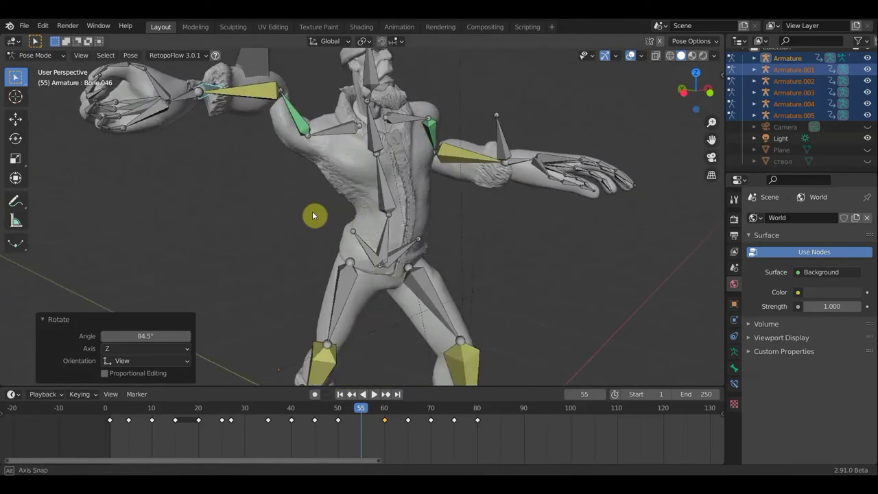
Step: Rotate the left upper arm bone -28.1° and shift it into the wind-up position
{"action": "left_click", "coordinate": [333, 128]}
{"action": "key", "text": "r"}
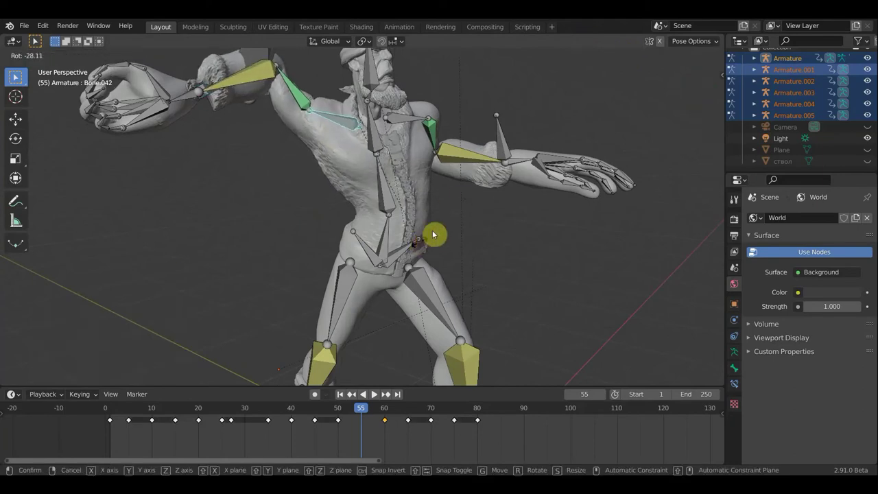
{"action": "left_click", "coordinate": [432, 234]}
{"action": "key", "text": "g"}
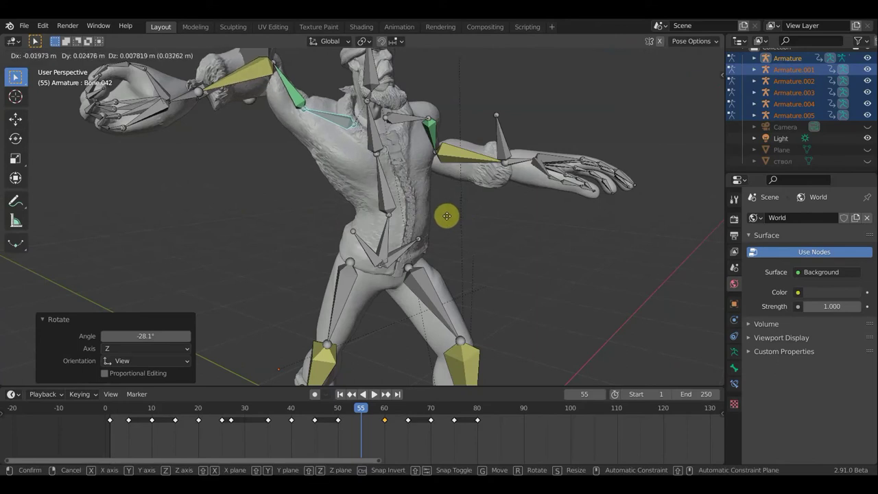
{"action": "left_click", "coordinate": [453, 219]}
{"action": "mouse_move", "coordinate": [166, 100]}
{"action": "middle_mouse_down"}
{"action": "mouse_move", "coordinate": [351, 162]}
{"action": "mouse_move", "coordinate": [367, 156]}
{"action": "middle_mouse_up"}
Step: Rotate the axe arm bone Bone.046 by -97.9° to draw the axe back
{"action": "left_click", "coordinate": [405, 170]}
{"action": "middle_click_drag", "start_coordinate": [412, 186], "coordinate": [466, 212]}
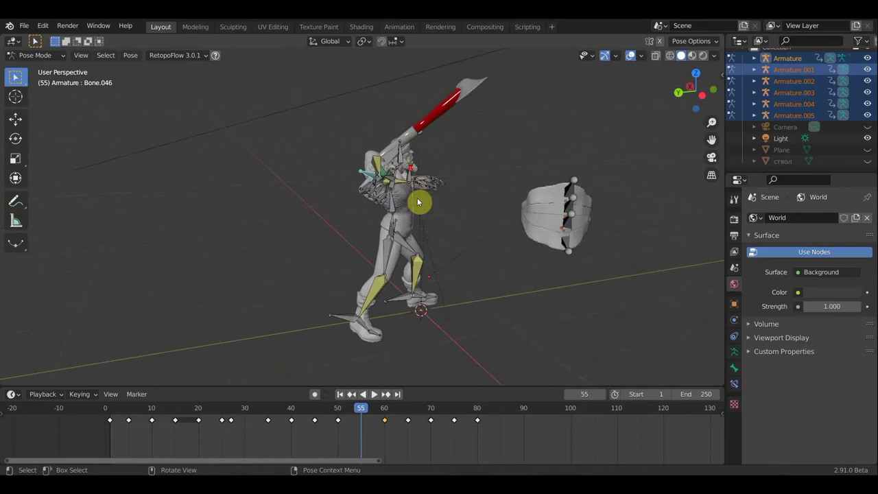
{"action": "key", "text": "r"}
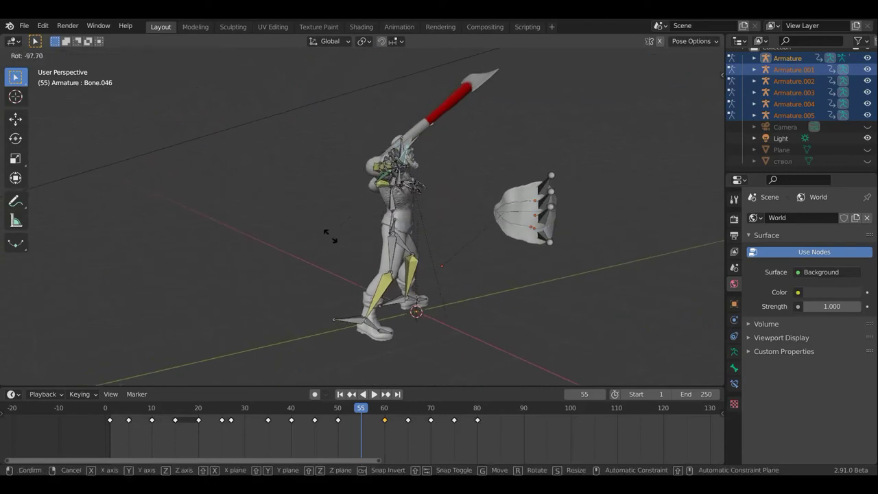
{"action": "left_click", "coordinate": [431, 220]}
{"action": "mouse_move", "coordinate": [428, 220]}
{"action": "middle_mouse_down"}
{"action": "mouse_move", "coordinate": [337, 226]}
{"action": "mouse_move", "coordinate": [266, 218]}
{"action": "middle_mouse_up"}
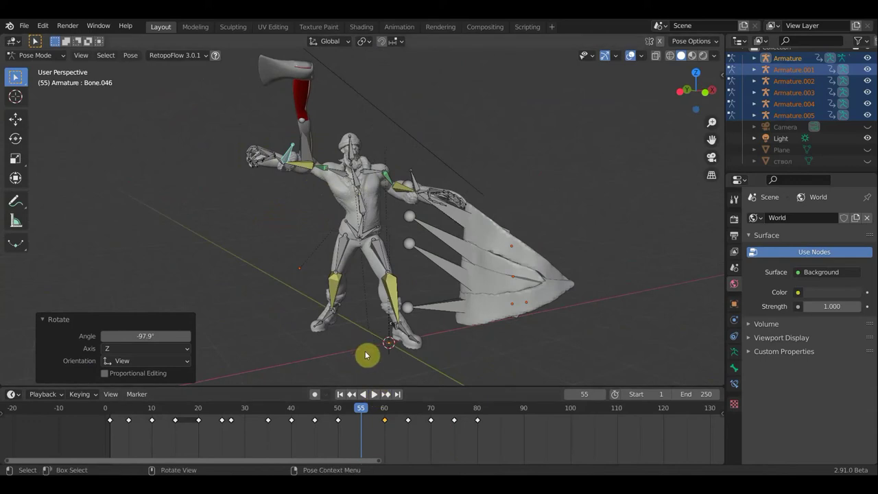
Step: Move the Armature.001 arm bone, then move it together with the raised hand bone
{"action": "left_click", "coordinate": [305, 147]}
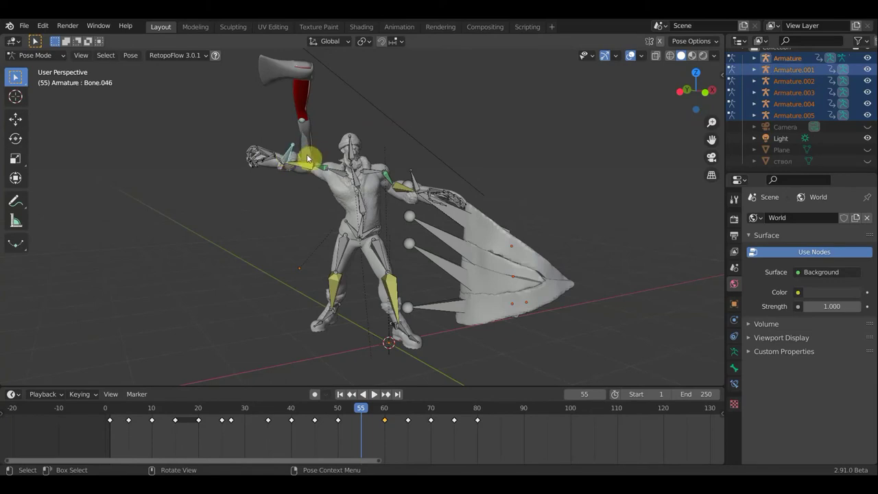
{"action": "key", "text": "g"}
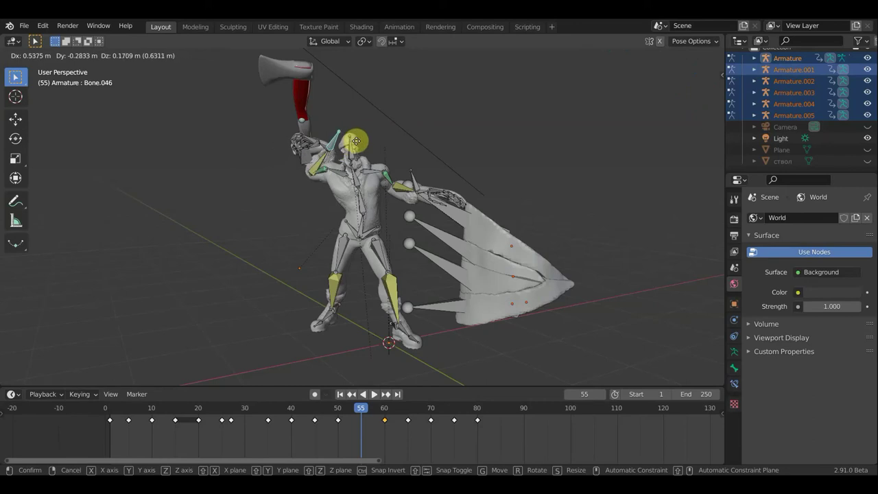
{"action": "left_click", "coordinate": [334, 144]}
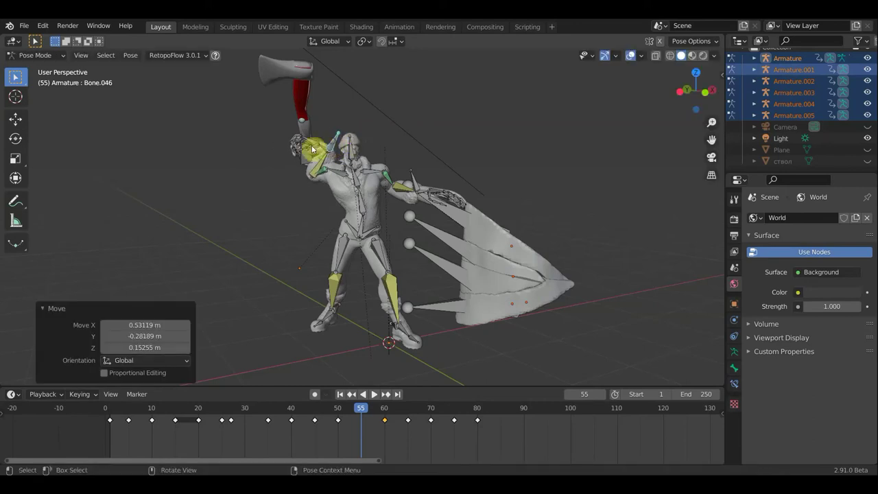
{"action": "left_click", "coordinate": [312, 151], "text": "shift"}
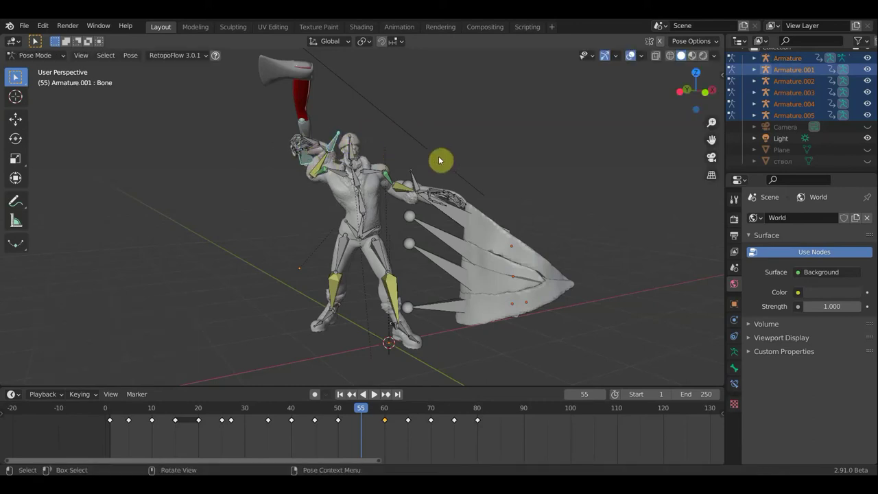
{"action": "key", "text": "g"}
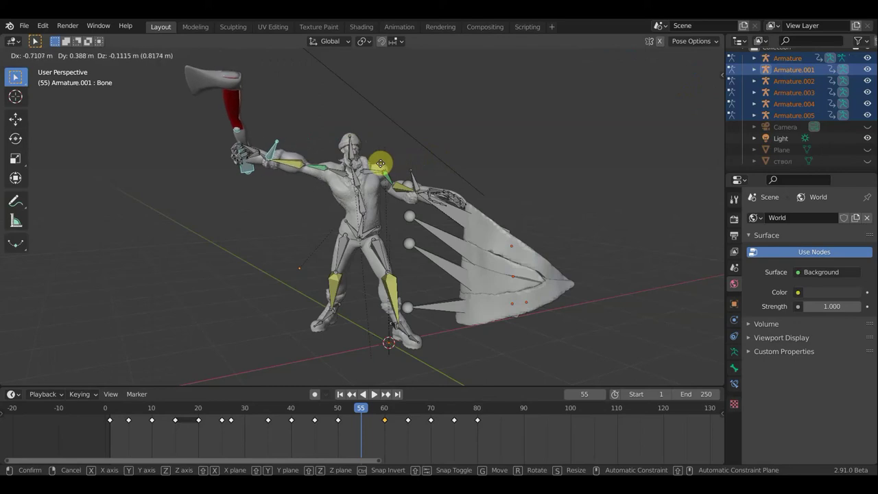
{"action": "left_click", "coordinate": [388, 167]}
{"action": "mouse_move", "coordinate": [413, 157]}
{"action": "middle_mouse_down"}
{"action": "mouse_move", "coordinate": [488, 149]}
{"action": "mouse_move", "coordinate": [506, 160]}
{"action": "middle_mouse_up"}
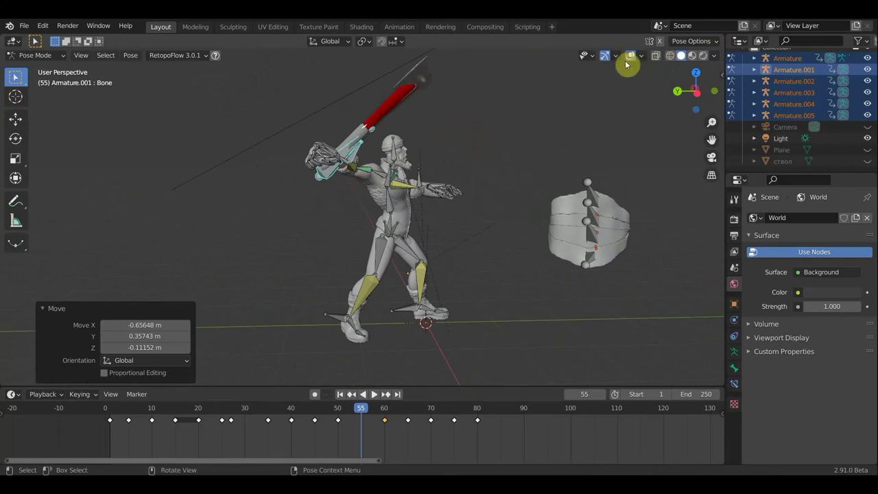
Step: With overlays hidden, reposition the axe arm bone Bone.046
{"action": "left_click", "coordinate": [351, 157]}
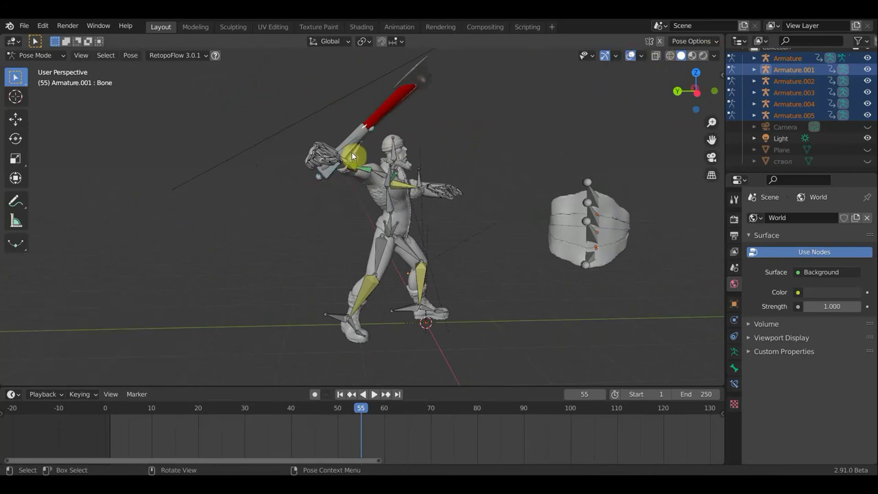
{"action": "left_click", "coordinate": [631, 56]}
{"action": "middle_click_drag", "start_coordinate": [506, 144], "coordinate": [437, 131]}
{"action": "key", "text": "g"}
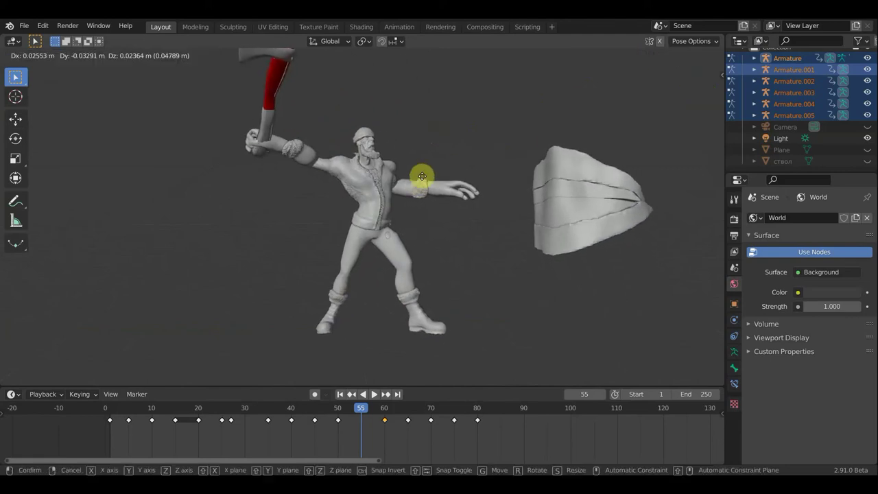
{"action": "left_click", "coordinate": [421, 169]}
{"action": "mouse_move", "coordinate": [448, 188]}
{"action": "middle_mouse_down"}
{"action": "mouse_move", "coordinate": [554, 291]}
{"action": "mouse_move", "coordinate": [555, 348]}
{"action": "middle_mouse_up"}
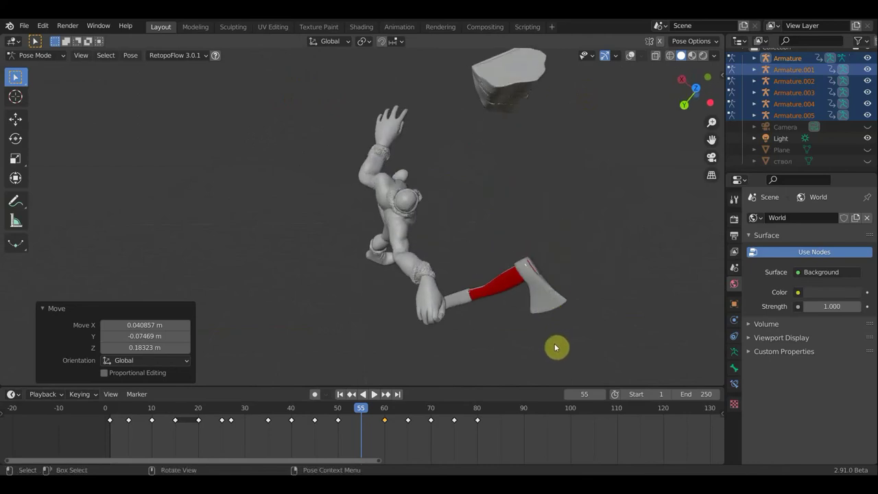
Step: Rotate the axe hand and nudge the selected bone to finish the raised-axe pose
{"action": "key", "text": "r"}
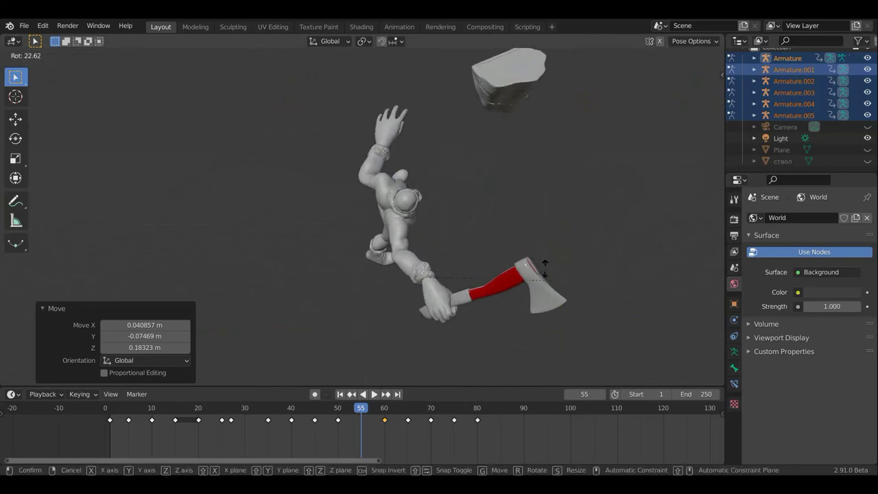
{"action": "left_click", "coordinate": [540, 258]}
{"action": "mouse_move", "coordinate": [522, 257]}
{"action": "middle_mouse_down"}
{"action": "mouse_move", "coordinate": [470, 185]}
{"action": "mouse_move", "coordinate": [389, 161]}
{"action": "mouse_move", "coordinate": [529, 185]}
{"action": "mouse_move", "coordinate": [515, 192]}
{"action": "mouse_move", "coordinate": [431, 187]}
{"action": "middle_mouse_up"}
{"action": "key", "text": "g"}
{"action": "left_click", "coordinate": [517, 194]}
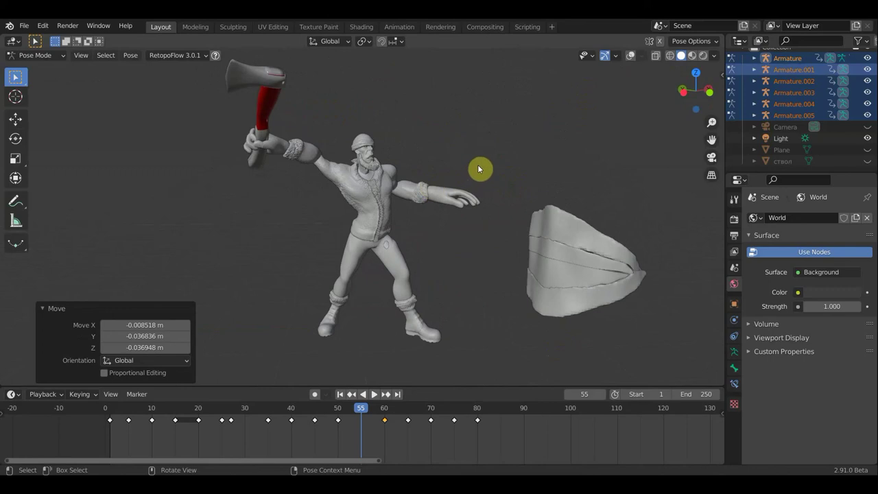
Step: Insert a Location & Rotation keyframe at frame 55 and turn overlays back on
{"action": "key", "text": "i"}
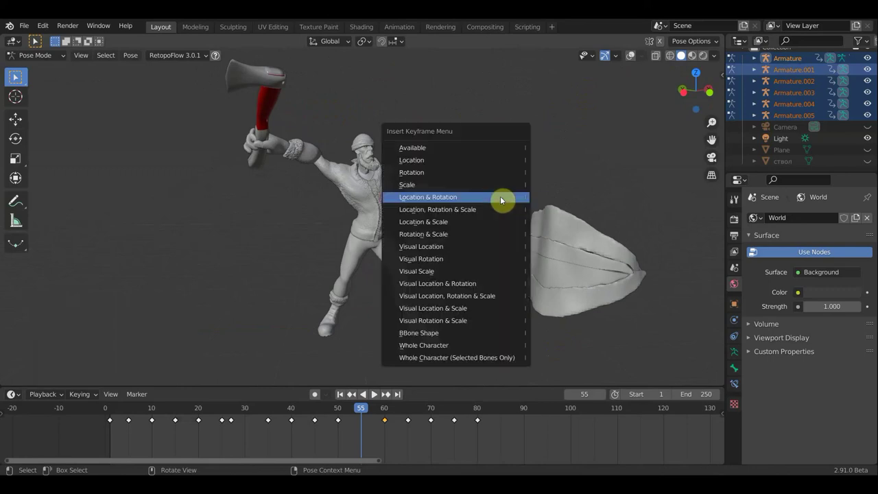
{"action": "left_click", "coordinate": [500, 197]}
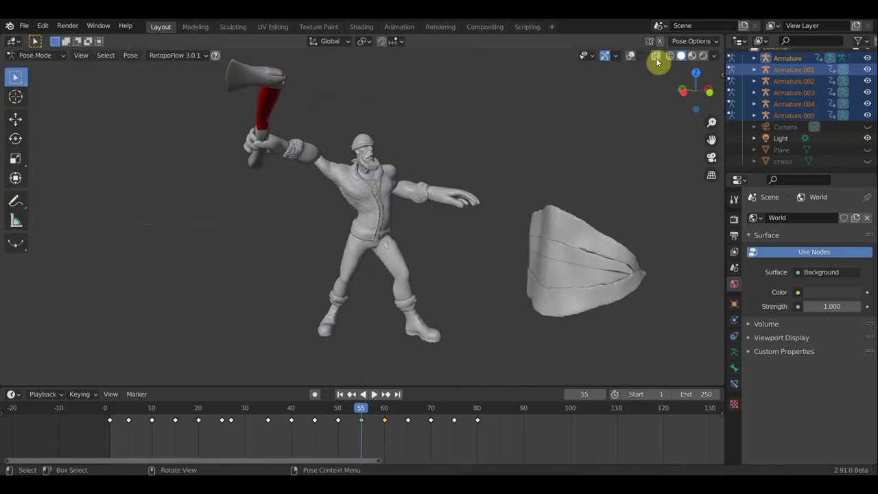
{"action": "left_click", "coordinate": [629, 56]}
Step: Review the pose across frames 52–59, then settle on frame 60
{"action": "left_click", "coordinate": [374, 414]}
{"action": "left_click", "coordinate": [350, 414]}
{"action": "left_click", "coordinate": [372, 416]}
{"action": "left_click", "coordinate": [355, 416]}
{"action": "left_click", "coordinate": [378, 422]}
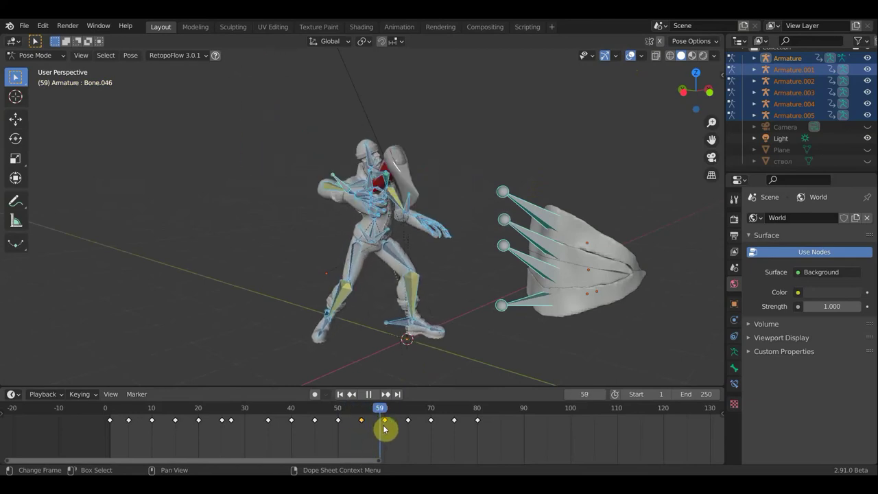
{"action": "left_click", "coordinate": [384, 429]}
{"action": "mouse_move", "coordinate": [392, 323]}
{"action": "middle_mouse_down"}
{"action": "mouse_move", "coordinate": [455, 337]}
{"action": "mouse_move", "coordinate": [460, 353]}
{"action": "mouse_move", "coordinate": [486, 281]}
{"action": "middle_mouse_up"}
{"action": "scroll", "coordinate": [489, 265], "scroll_direction": "up", "scroll_amount": 2}
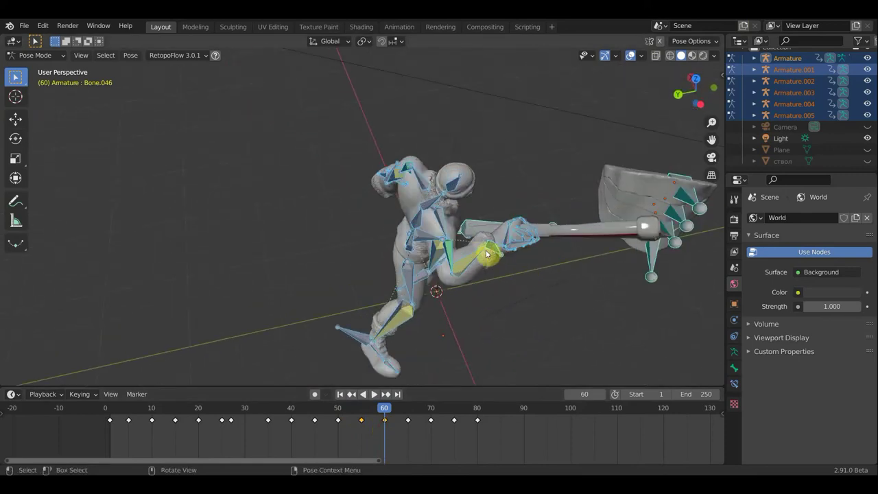
Step: Move the upper-arm bone about -0.3 m in X and key all bones' Location & Rotation
{"action": "left_click", "coordinate": [491, 240]}
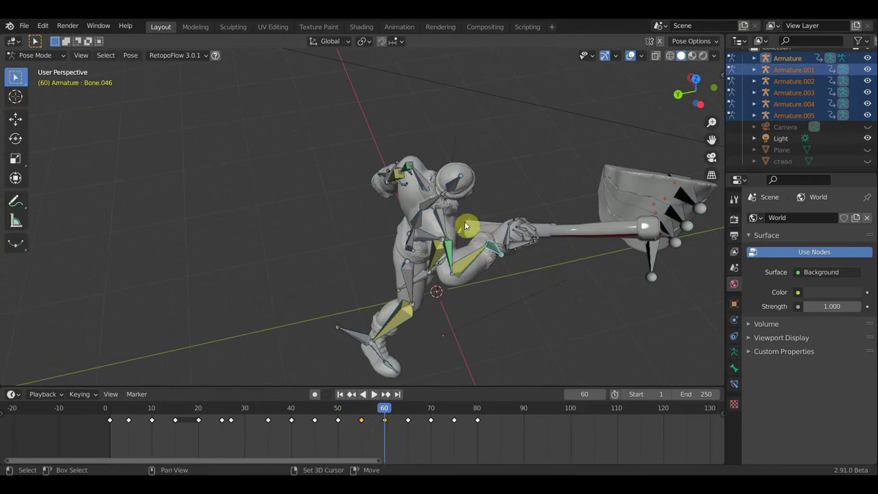
{"action": "left_click", "coordinate": [470, 233]}
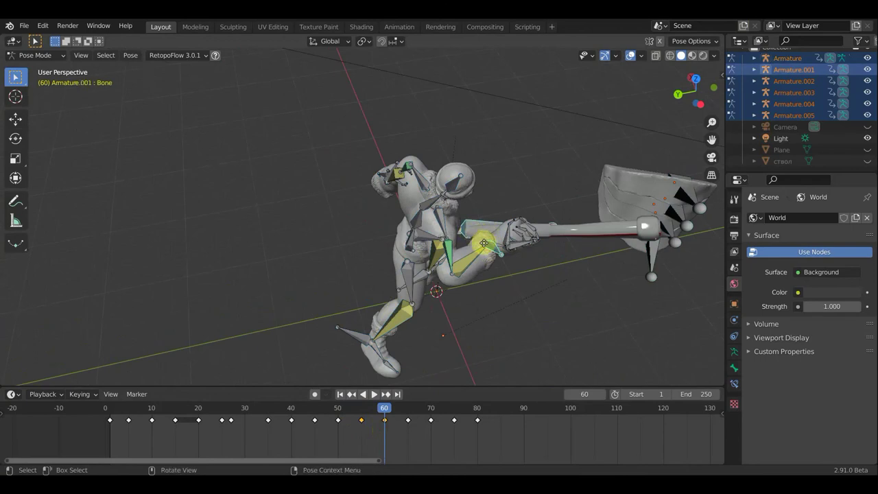
{"action": "key", "text": "g"}
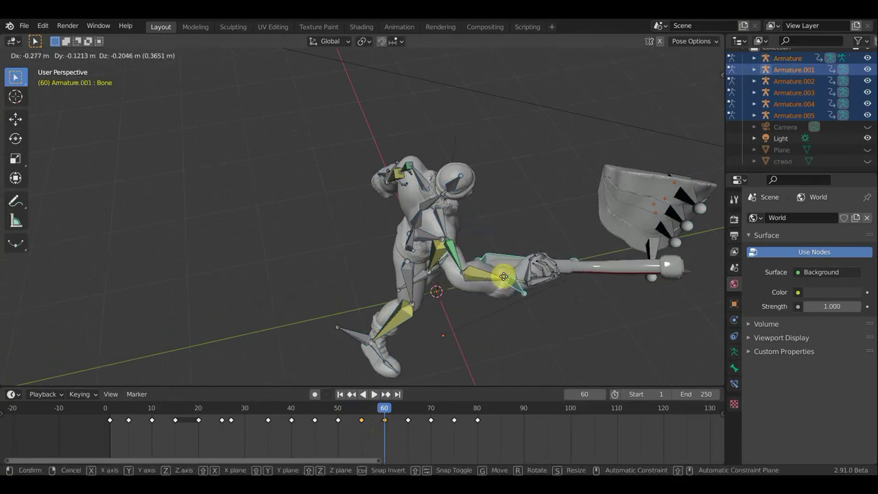
{"action": "left_click", "coordinate": [500, 277]}
{"action": "mouse_move", "coordinate": [501, 276]}
{"action": "middle_mouse_down"}
{"action": "mouse_move", "coordinate": [333, 171]}
{"action": "mouse_move", "coordinate": [284, 177]}
{"action": "mouse_move", "coordinate": [352, 175]}
{"action": "middle_mouse_up"}
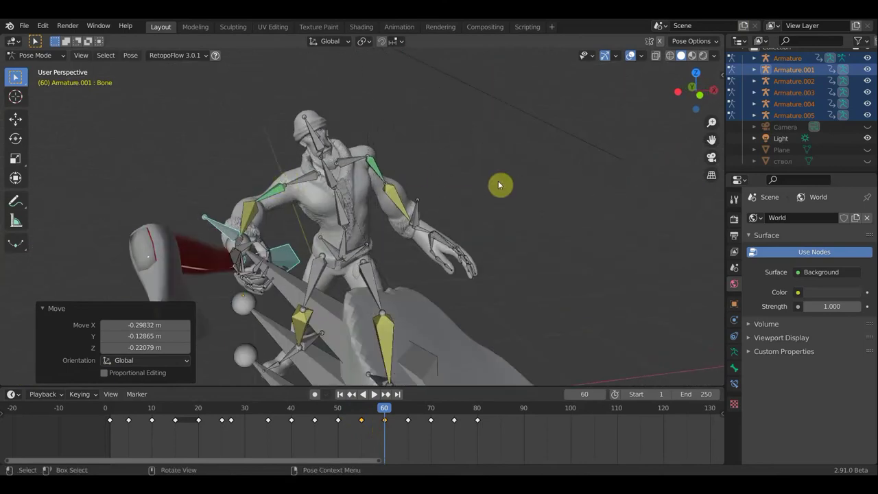
{"action": "key", "text": "a"}
{"action": "key", "text": "i"}
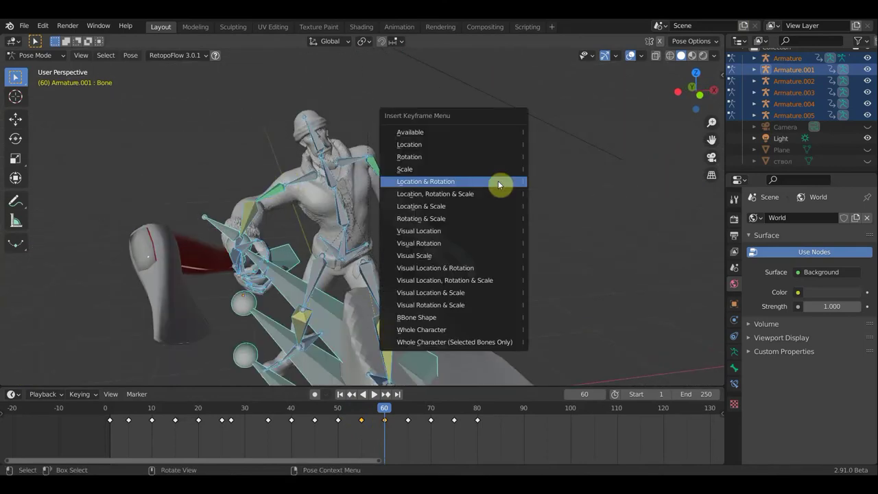
{"action": "left_click", "coordinate": [499, 183]}
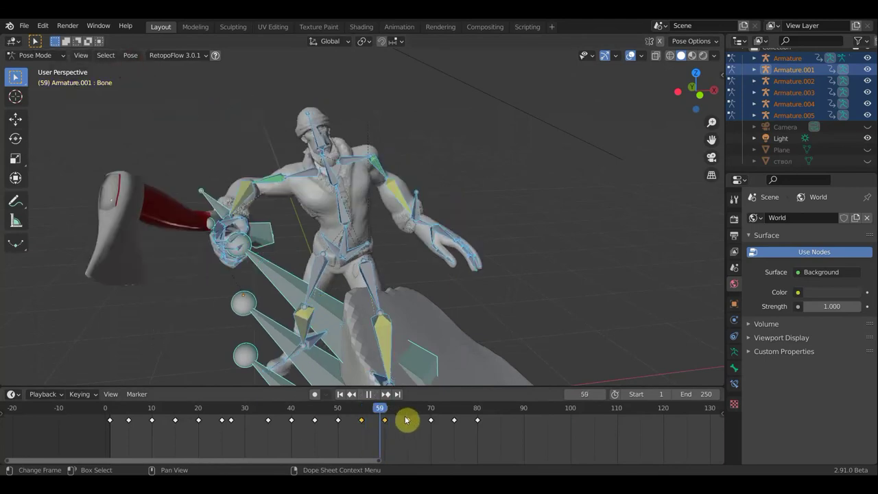
Step: At frame 55, rotate the axe arm bone Bone.043 by 36.8°
{"action": "left_click_drag", "start_coordinate": [373, 419], "coordinate": [369, 419]}
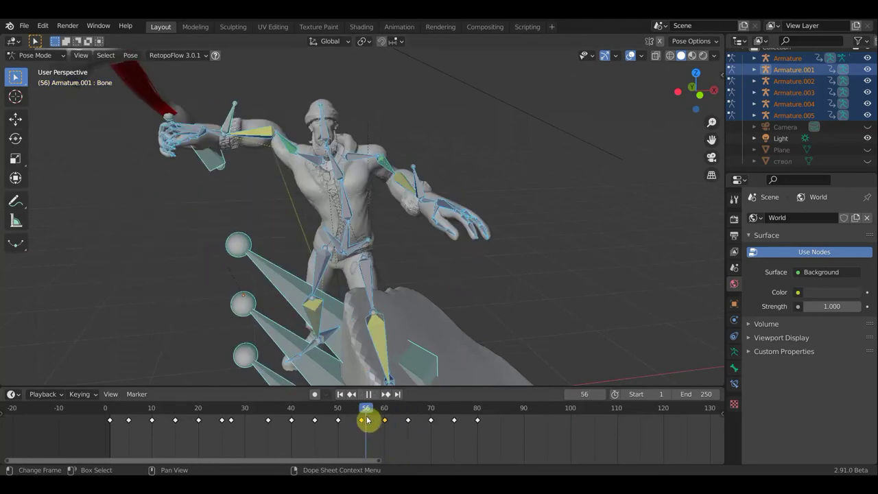
{"action": "left_click", "coordinate": [368, 394]}
{"action": "mouse_move", "coordinate": [286, 153]}
{"action": "middle_mouse_down"}
{"action": "mouse_move", "coordinate": [341, 146]}
{"action": "mouse_move", "coordinate": [401, 155]}
{"action": "middle_mouse_up"}
{"action": "left_click", "coordinate": [400, 155]}
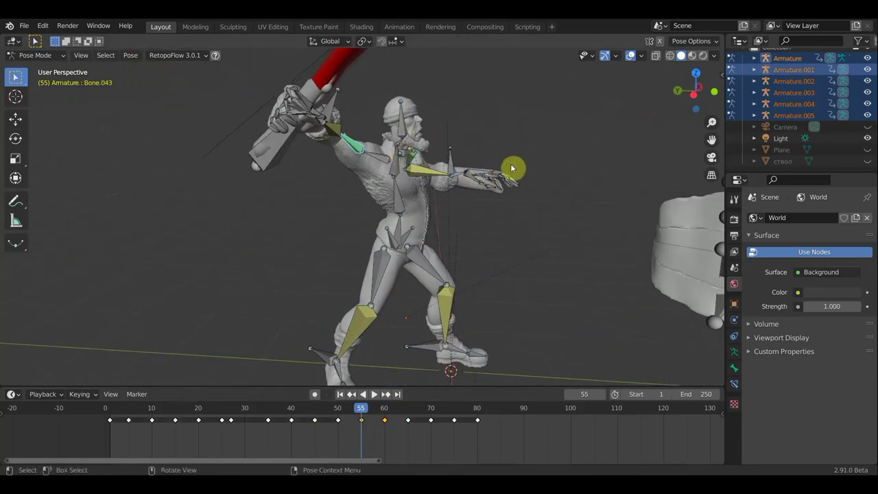
{"action": "key", "text": "r"}
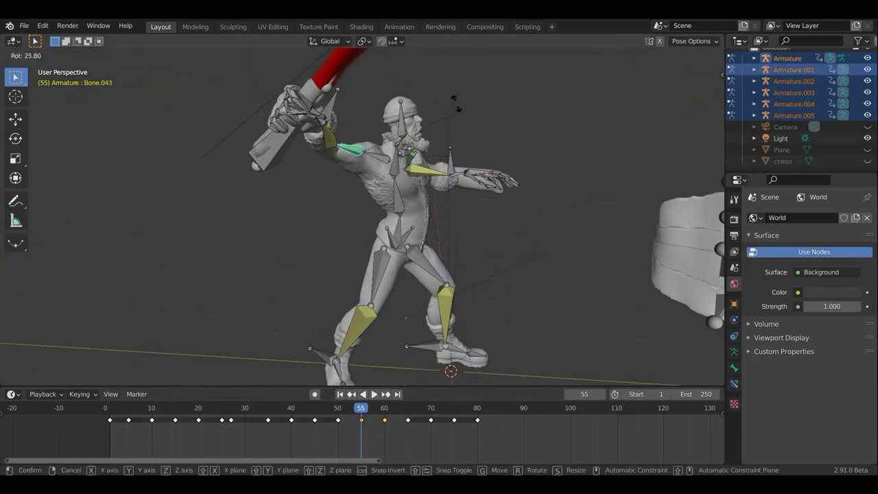
{"action": "left_click", "coordinate": [460, 105]}
{"action": "middle_click_drag", "start_coordinate": [400, 147], "coordinate": [455, 142]}
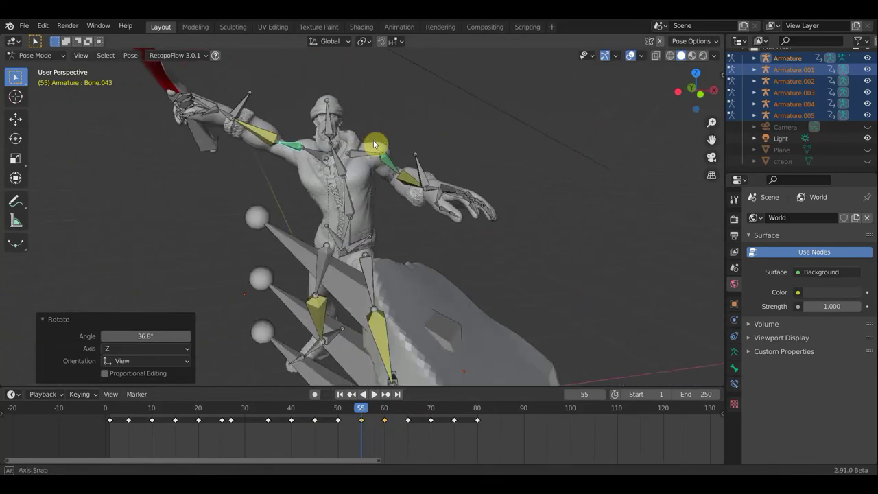
Step: Key all bones' Location & Rotation at frame 55 and preview the swing to frame 69
{"action": "key", "text": "a"}
{"action": "key", "text": "i"}
{"action": "left_click", "coordinate": [497, 133]}
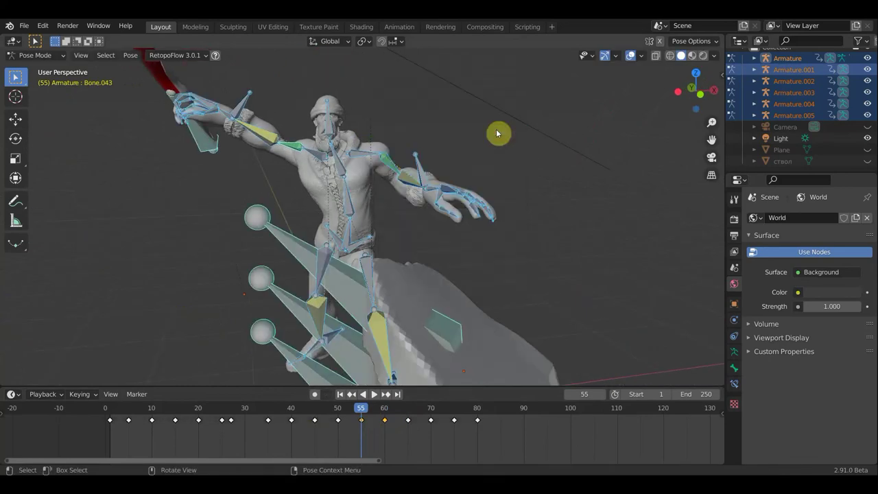
{"action": "key", "text": "space"}
{"action": "left_click_drag", "start_coordinate": [383, 411], "coordinate": [426, 414]}
{"action": "key", "text": "space"}
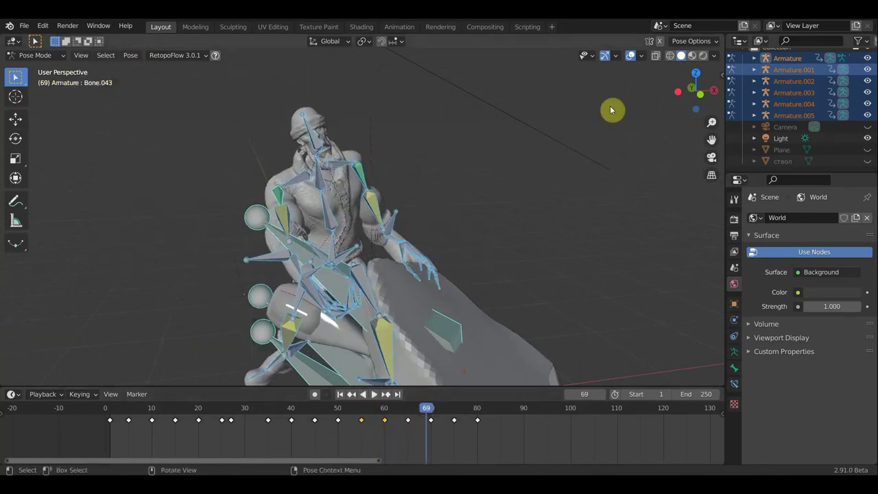
Step: Hide the overlays and unhide the ground Plane and the 'ствол' tree trunk
{"action": "left_click", "coordinate": [630, 55]}
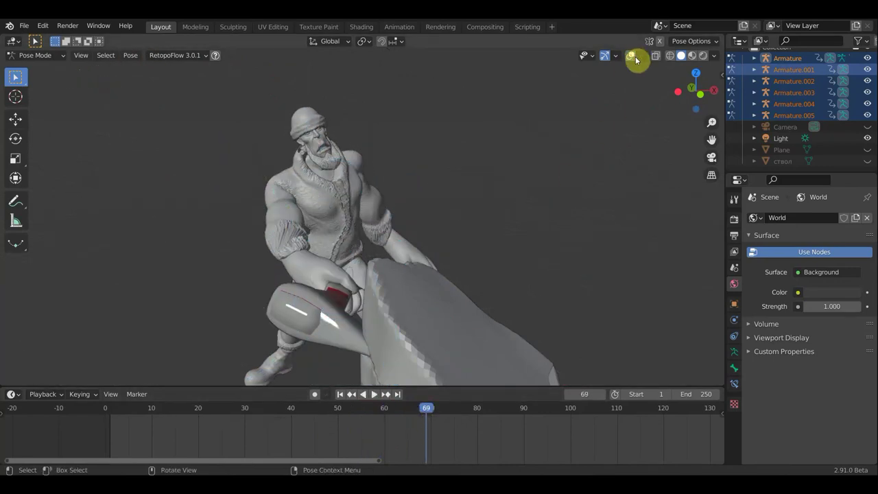
{"action": "scroll", "coordinate": [549, 190], "scroll_direction": "down", "scroll_amount": 3}
{"action": "mouse_move", "coordinate": [549, 190]}
{"action": "middle_mouse_down"}
{"action": "mouse_move", "coordinate": [578, 236]}
{"action": "mouse_move", "coordinate": [594, 234]}
{"action": "middle_mouse_up"}
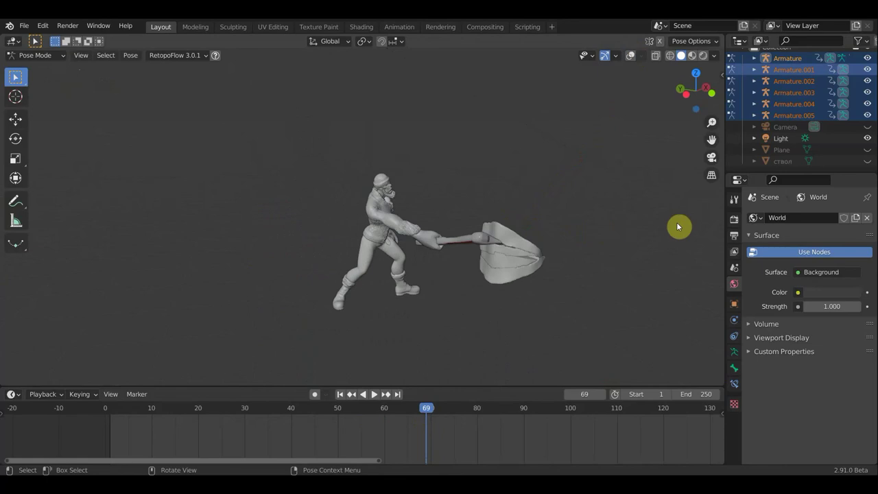
{"action": "left_click", "coordinate": [867, 161]}
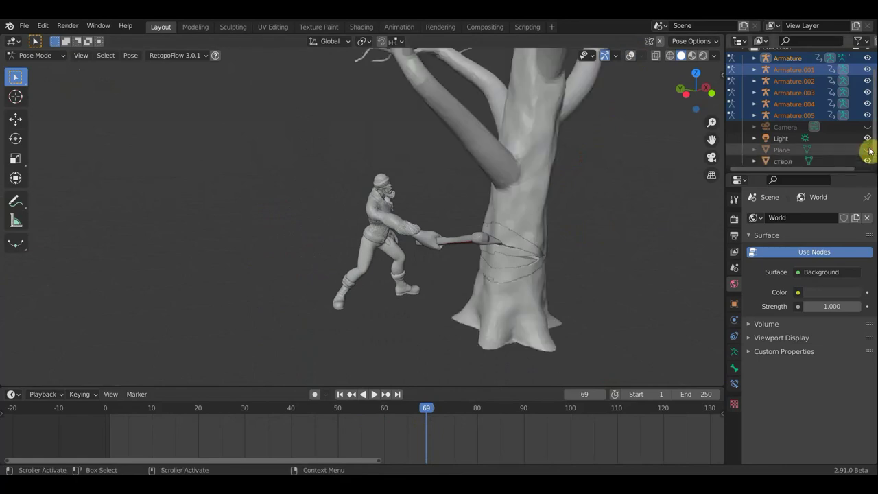
{"action": "left_click", "coordinate": [868, 150]}
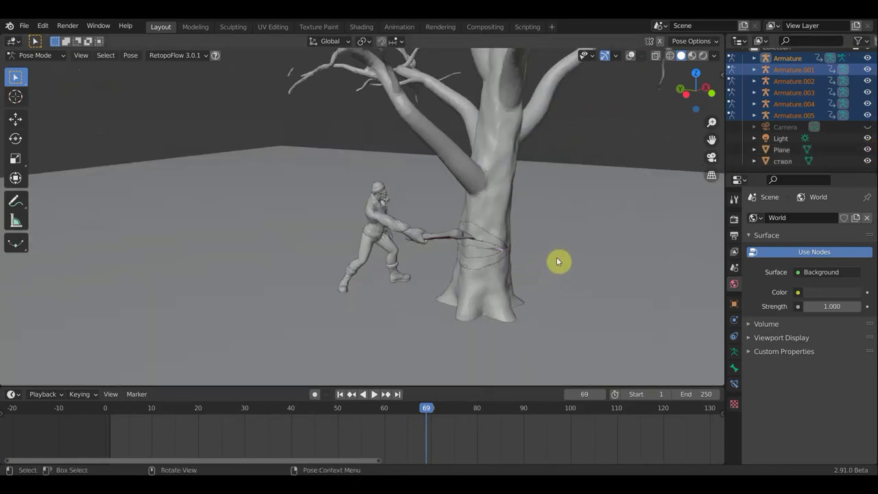
{"action": "middle_click_drag", "start_coordinate": [555, 267], "coordinate": [485, 187]}
{"action": "scroll", "coordinate": [483, 186], "scroll_direction": "up", "scroll_amount": 4}
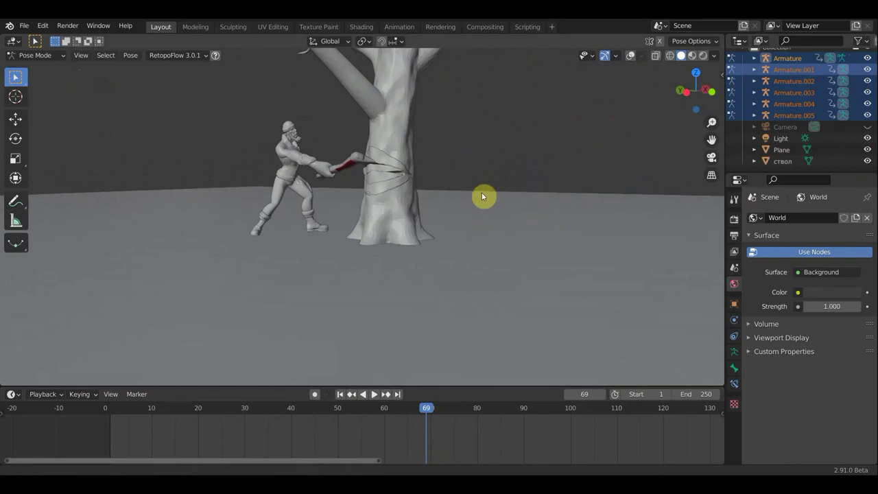
{"action": "middle_click_drag", "start_coordinate": [498, 216], "coordinate": [509, 223]}
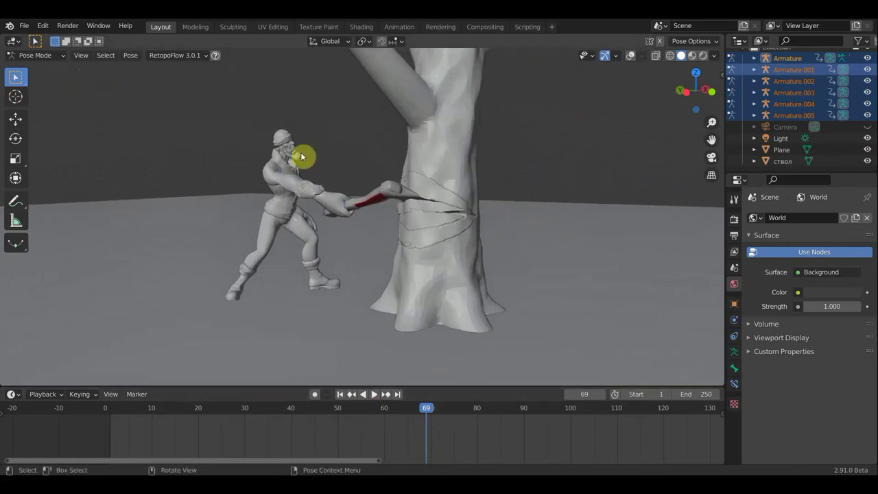
Step: Set the animation end frame to 100 and play the chop with bones hidden
{"action": "left_click", "coordinate": [633, 56]}
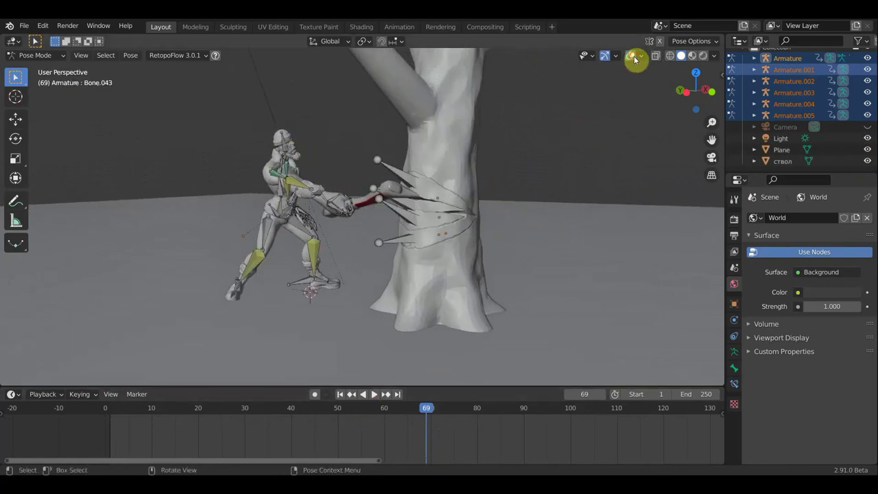
{"action": "left_click", "coordinate": [402, 177]}
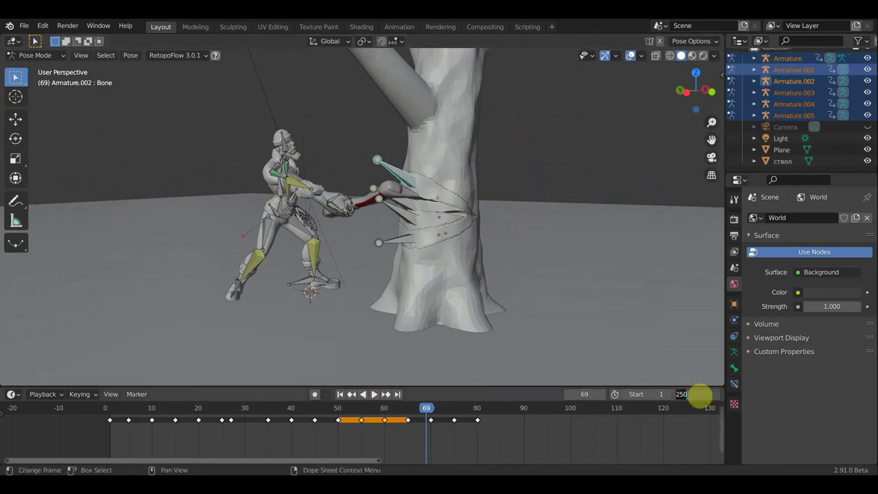
{"action": "left_click", "coordinate": [698, 394]}
{"action": "type", "text": "80"}
{"action": "key", "text": "Return"}
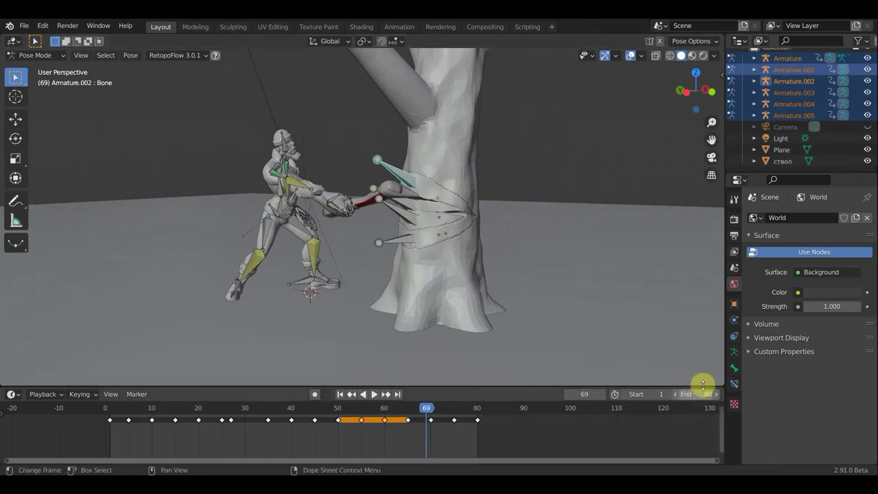
{"action": "left_click", "coordinate": [630, 55]}
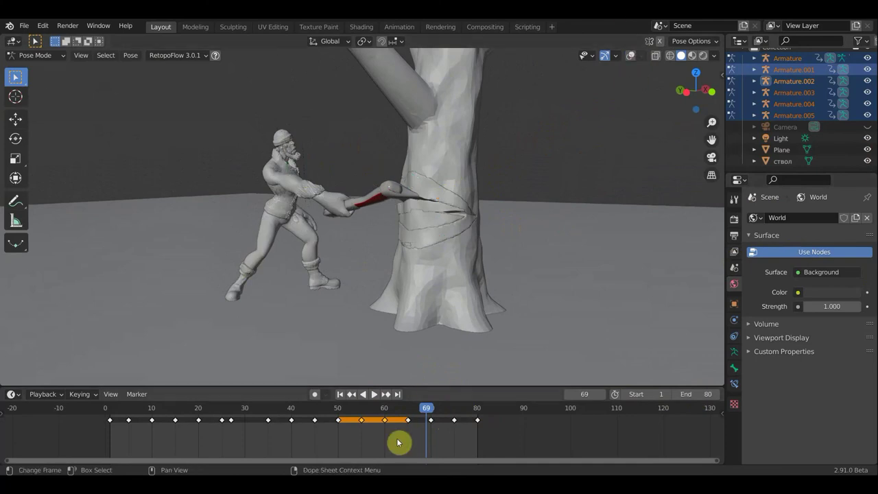
{"action": "left_click", "coordinate": [374, 395]}
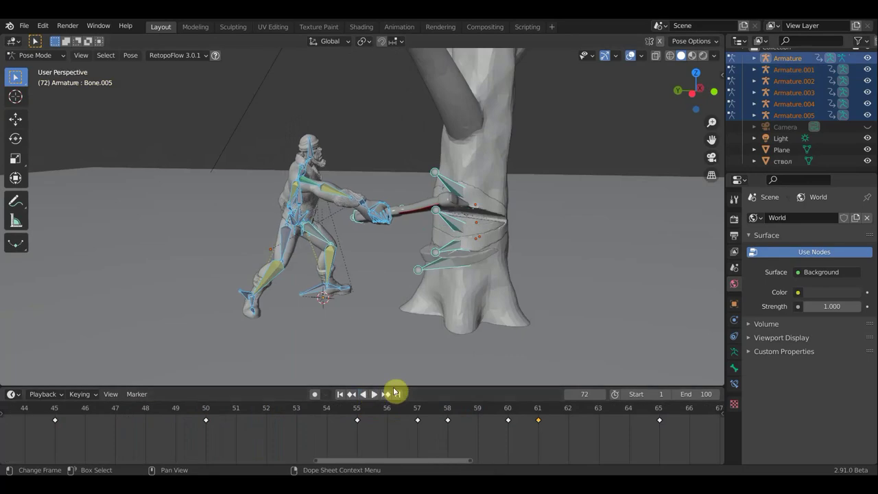
{"action": "mouse_move", "coordinate": [482, 370]}
{"action": "middle_mouse_down"}
{"action": "mouse_move", "coordinate": [505, 353]}
{"action": "mouse_move", "coordinate": [602, 337]}
{"action": "mouse_move", "coordinate": [573, 339]}
{"action": "middle_mouse_up"}
{"action": "scroll", "coordinate": [573, 339], "scroll_direction": "up", "scroll_amount": 3}
{"action": "scroll", "coordinate": [573, 339], "scroll_direction": "up", "scroll_amount": 2}
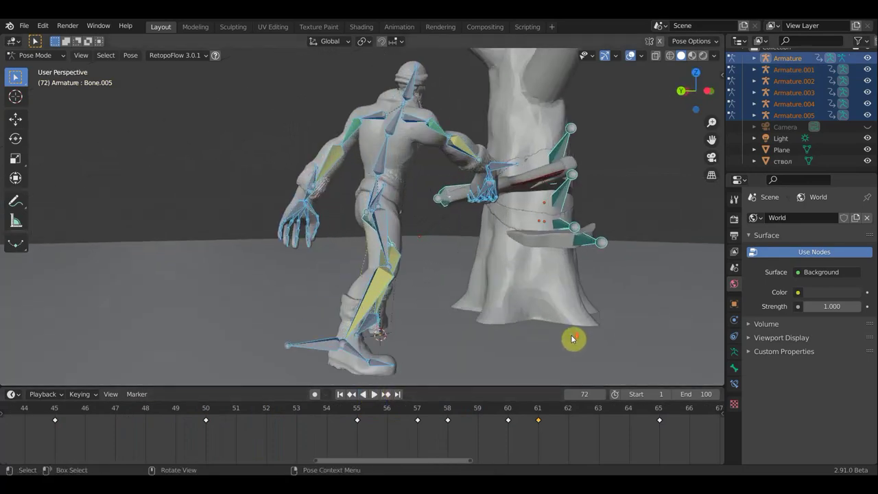